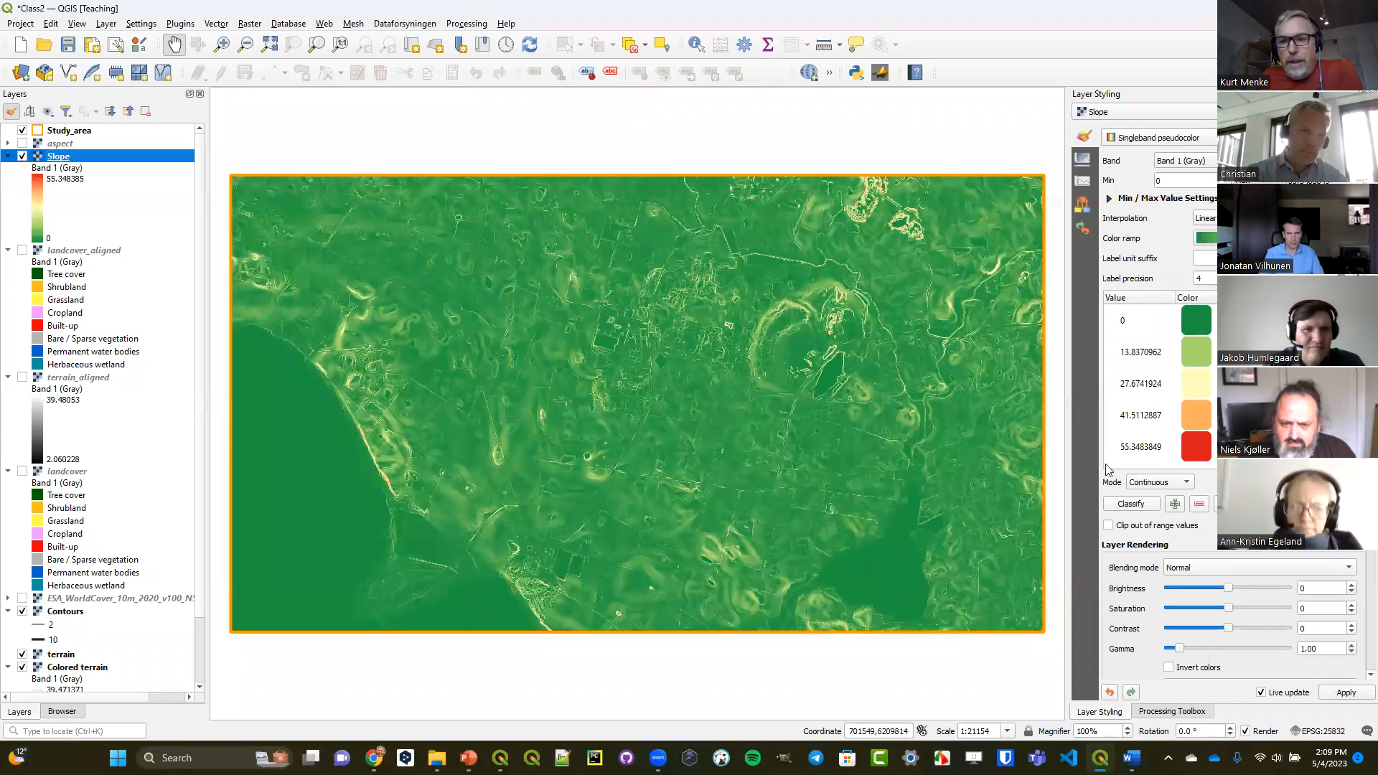
Find the reclassification algorithms in the Processing Toolbox and open Reclassify by table for the Slope raster.
left_click(1180, 713)
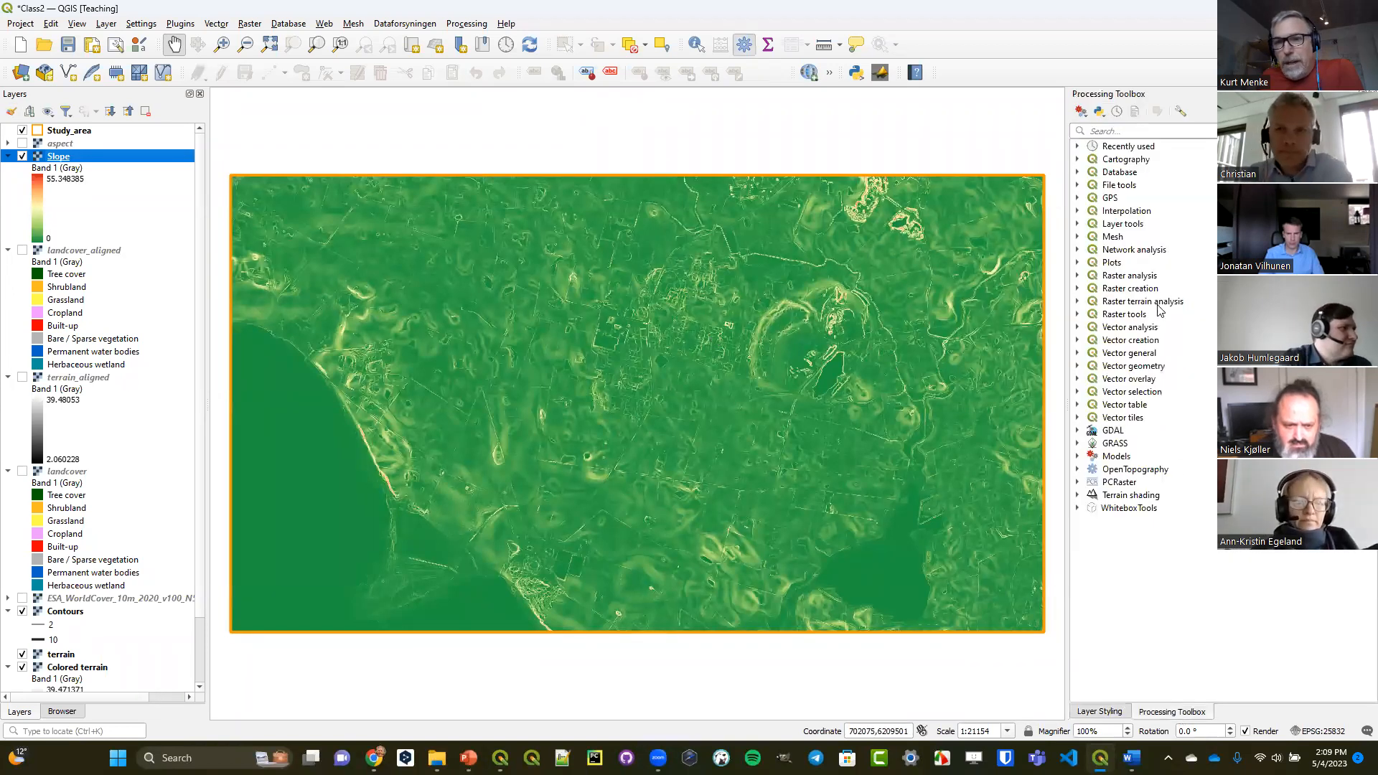
left_click(1113, 132)
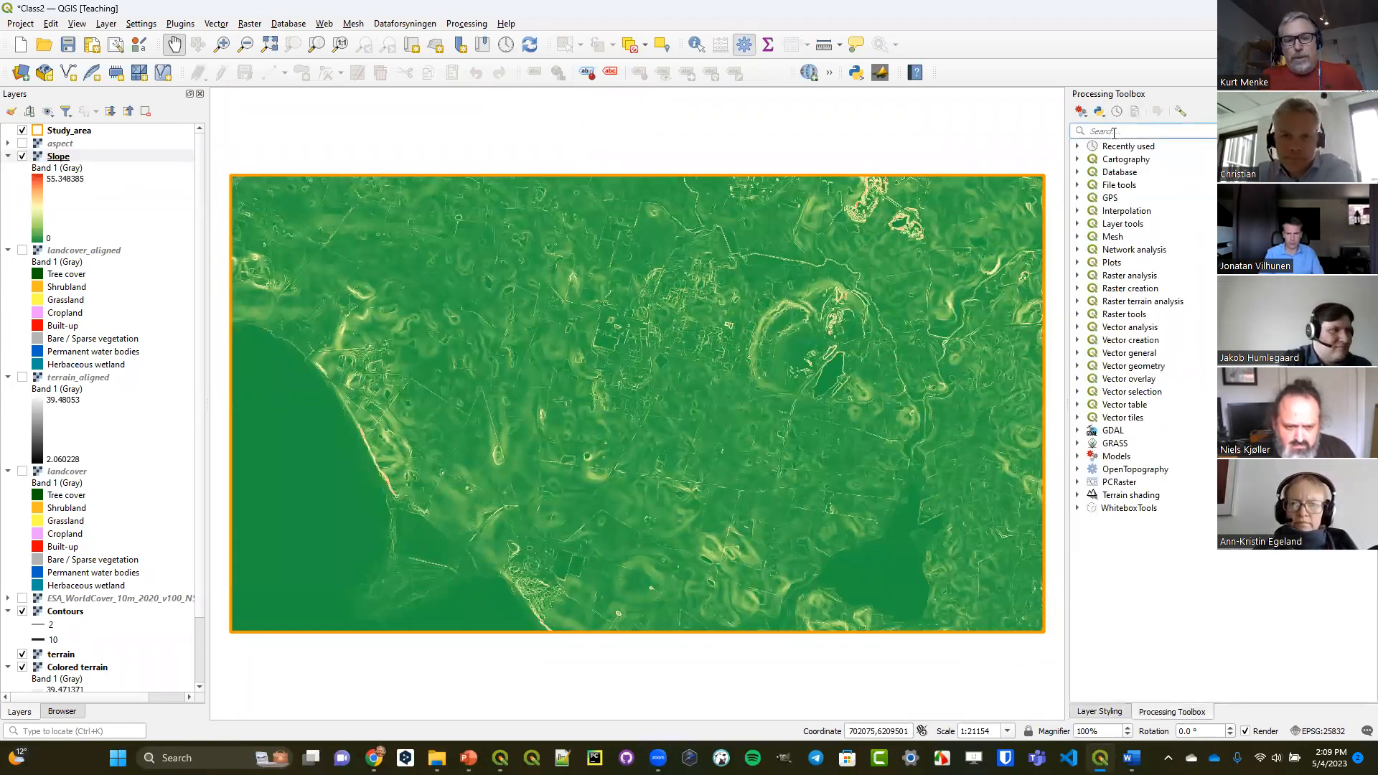
type("reclass")
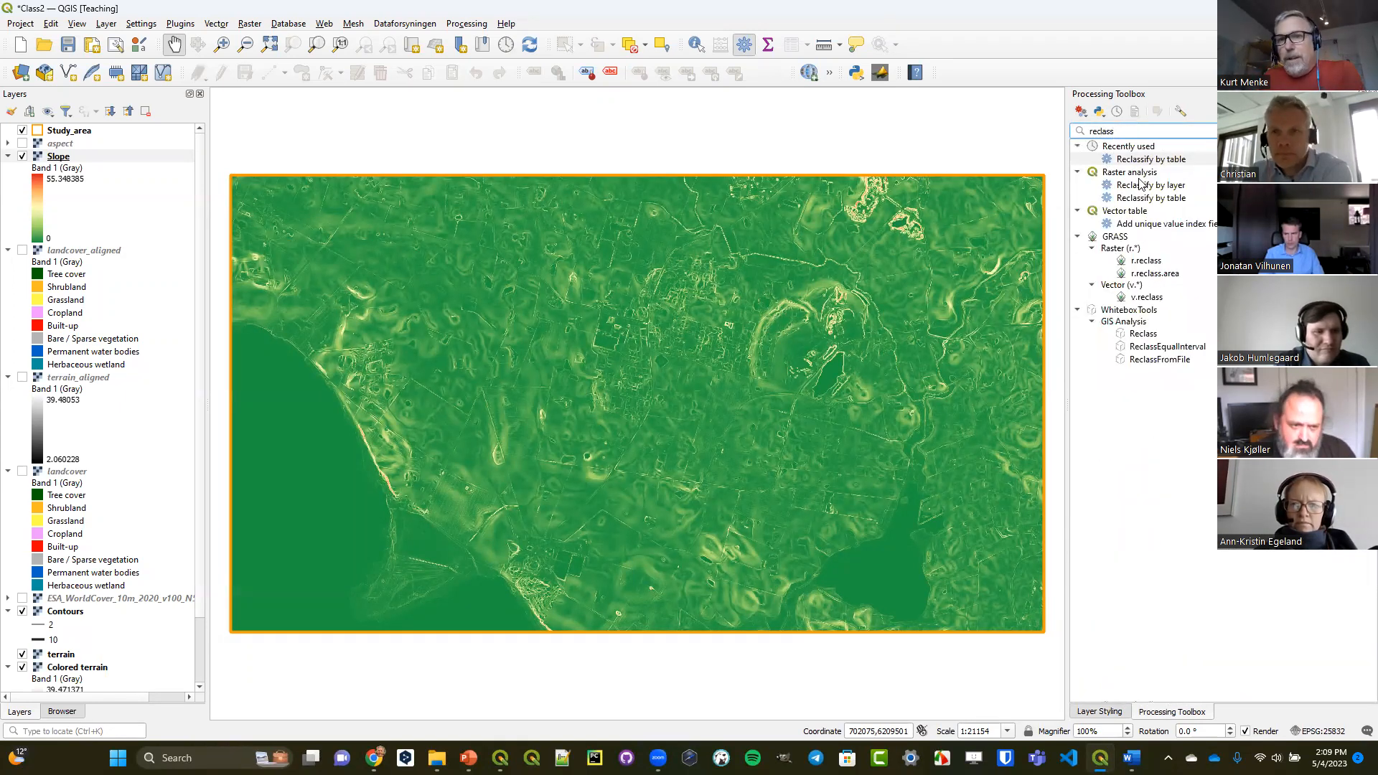
left_click(1133, 175)
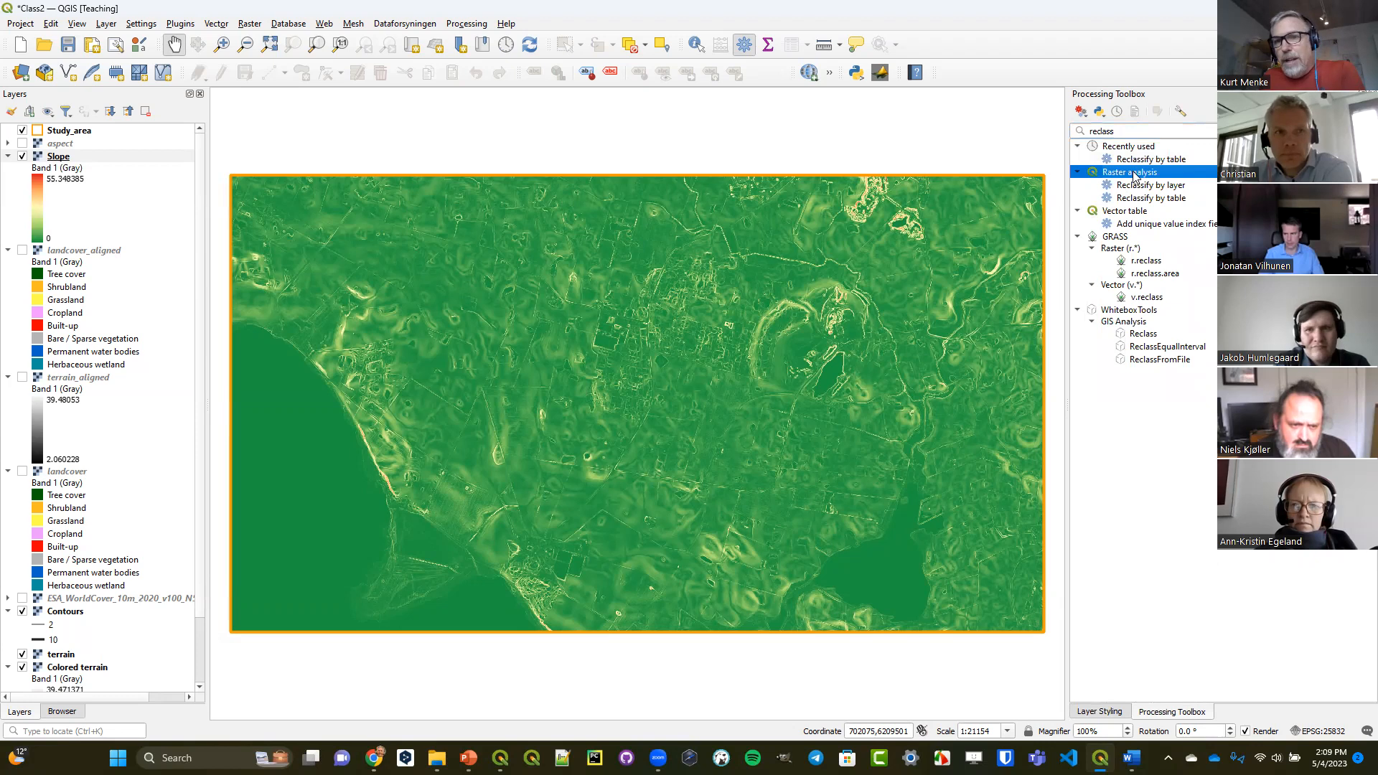
left_click(1138, 199)
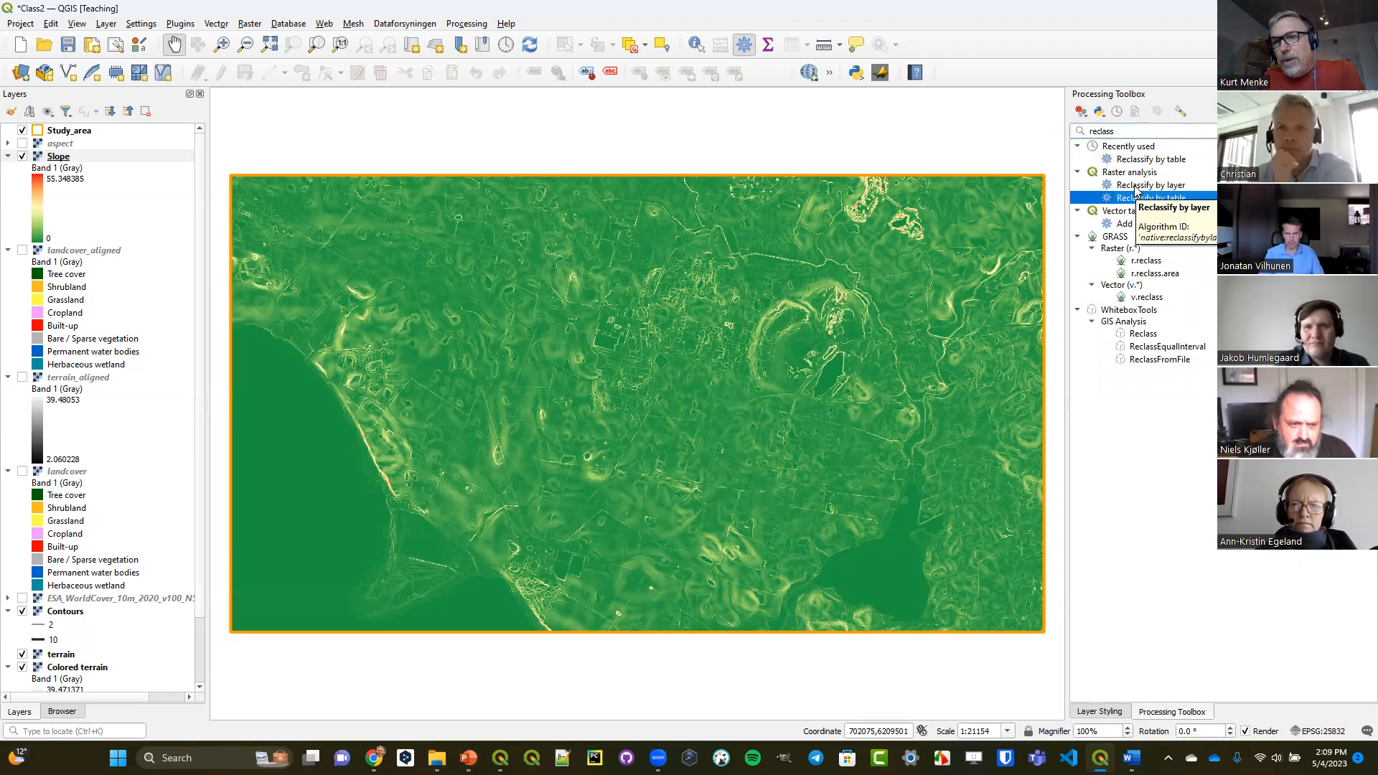
left_click(1136, 187)
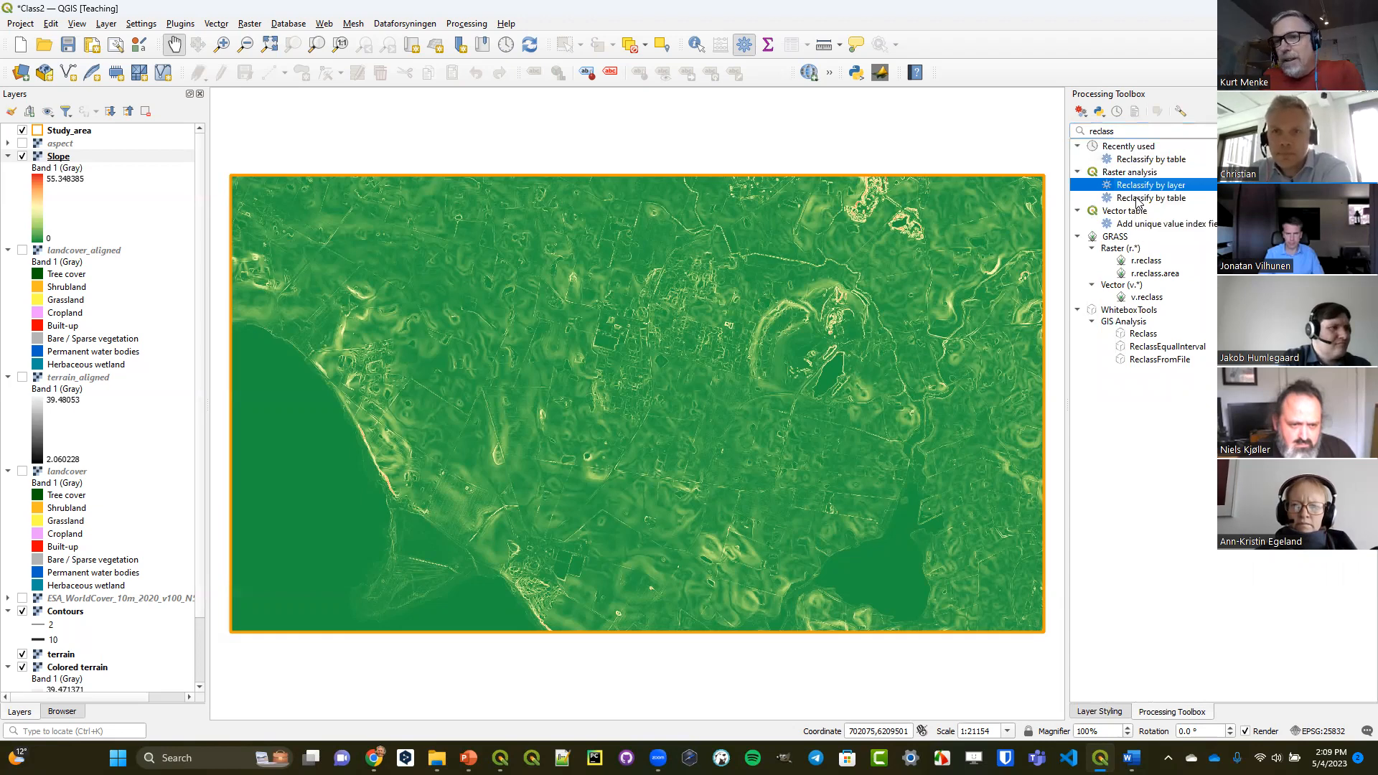
left_click(1130, 201)
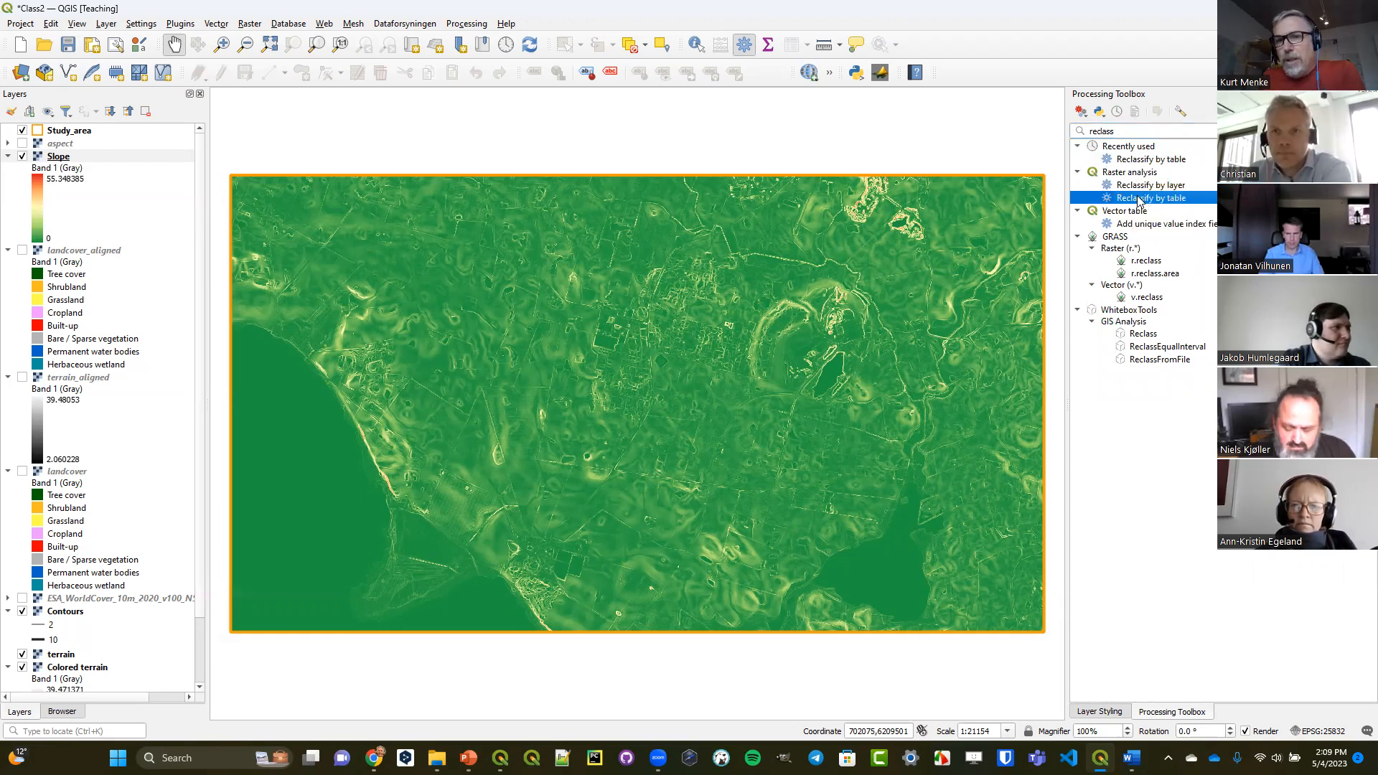
double_click(1138, 199)
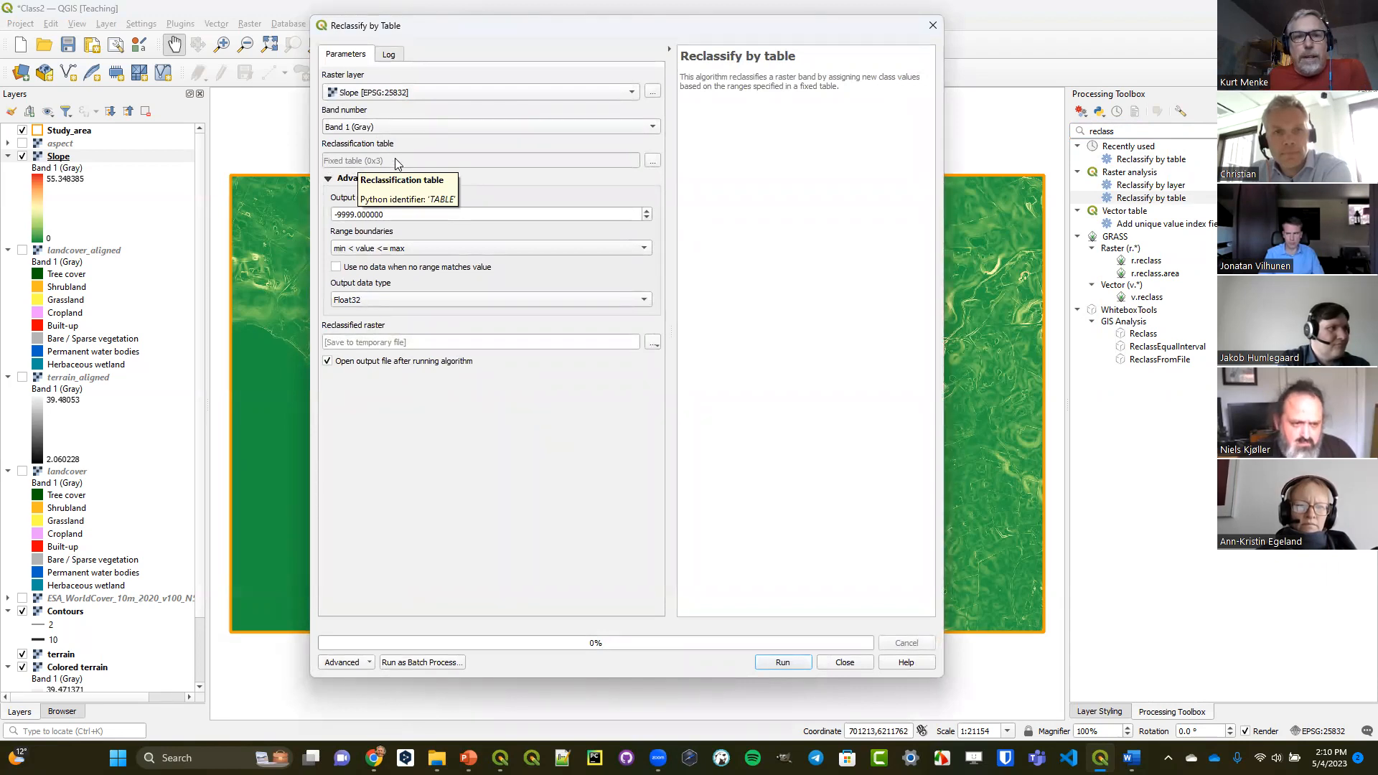
Open the reclassification table for editing and add seven empty rows.
left_click(653, 162)
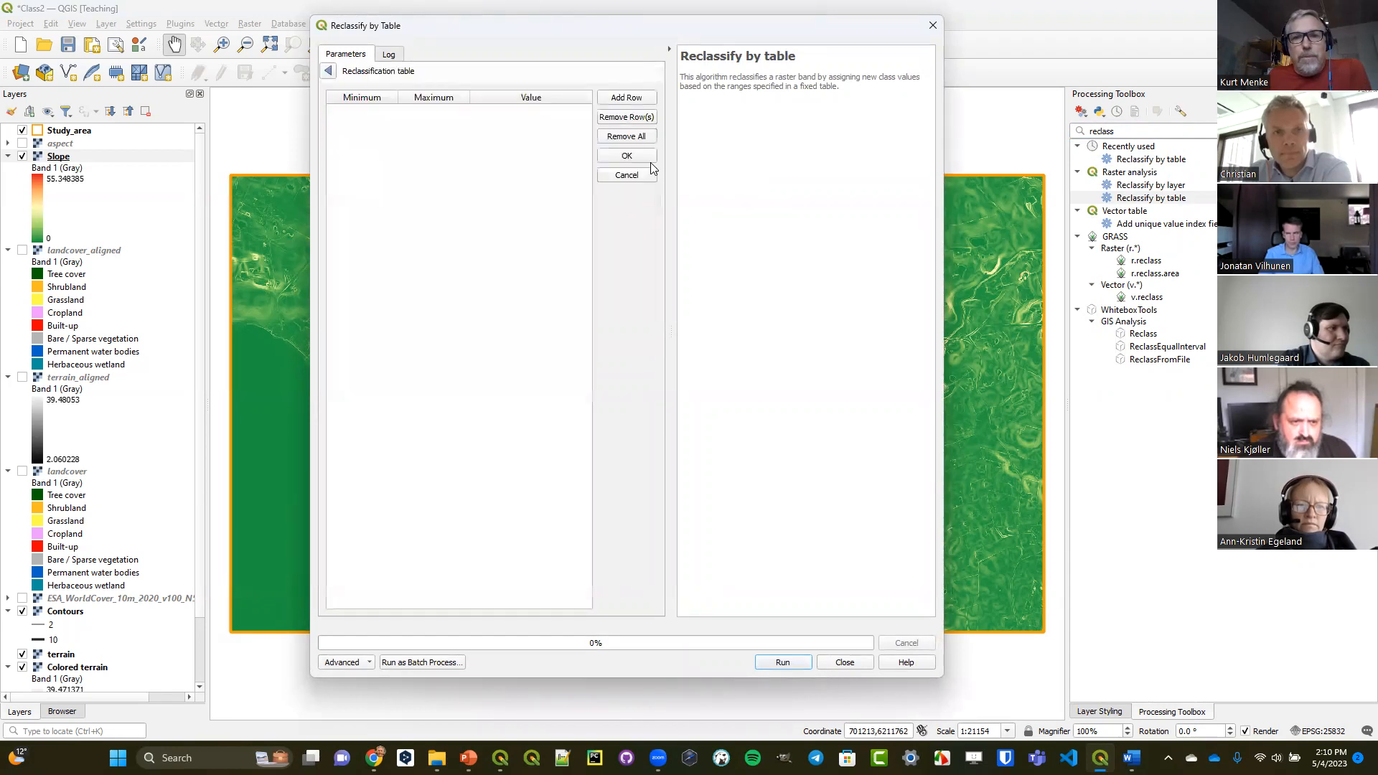
left_click(638, 99)
left_click(637, 96)
left_click(637, 97)
left_click(637, 96)
left_click(638, 96)
left_click(637, 96)
left_click(638, 96)
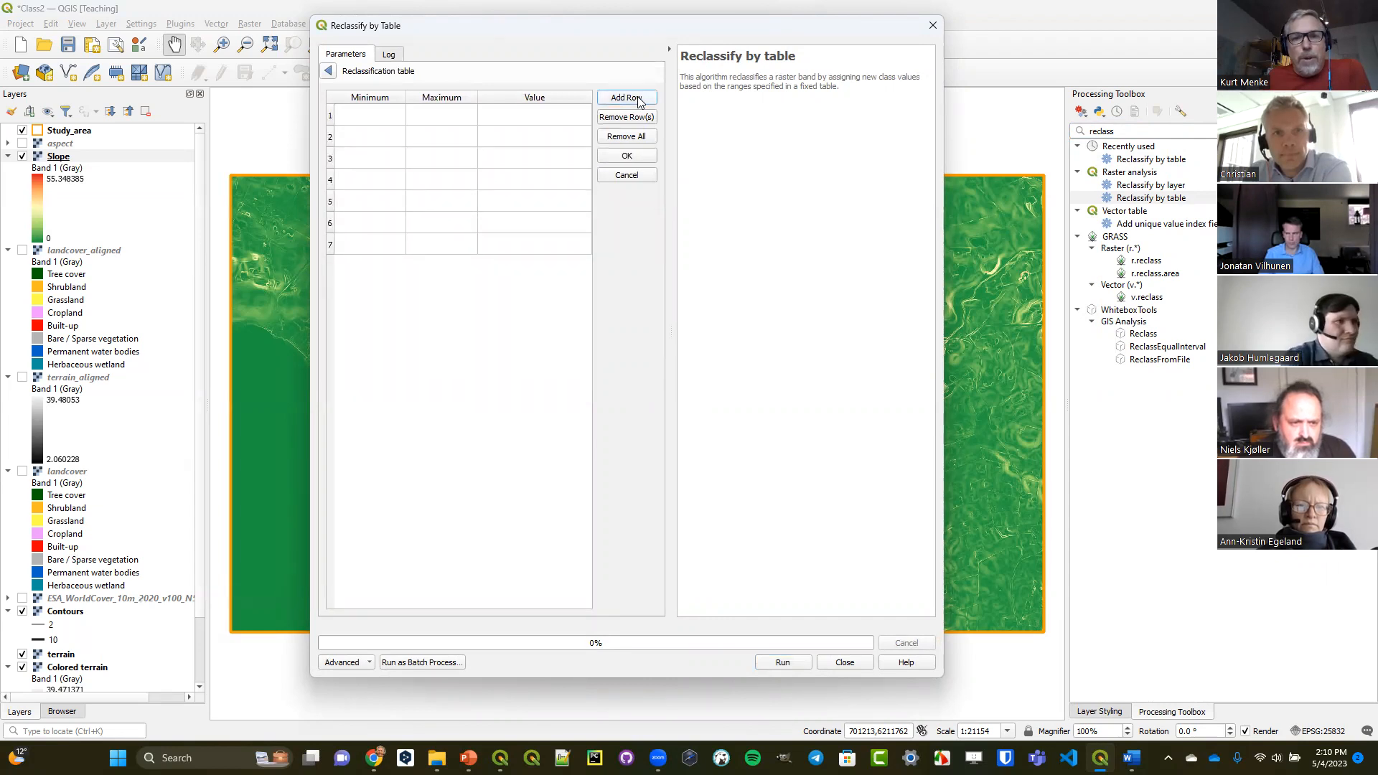
Fill the first reclassification row with minimum 0, maximum 1 and value 1.
left_click(371, 119)
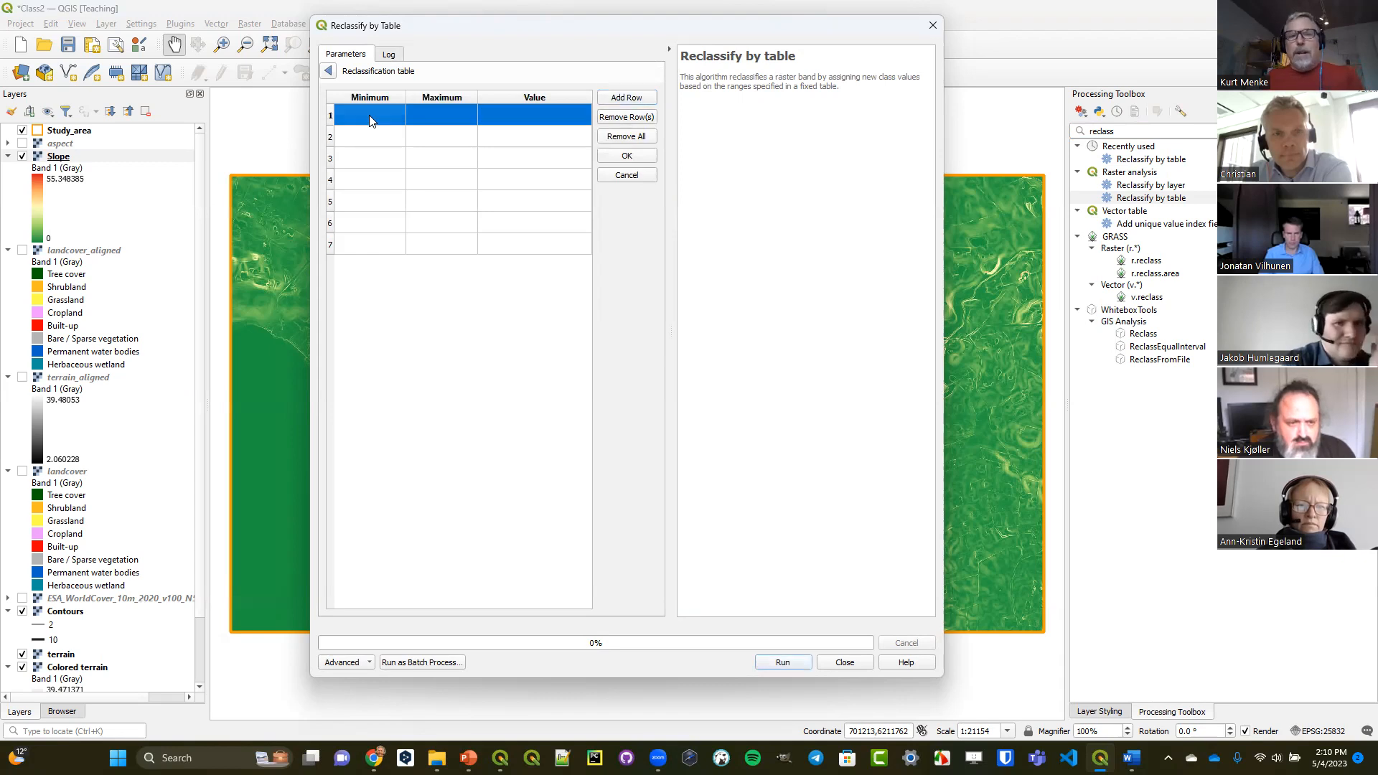
double_click(370, 115)
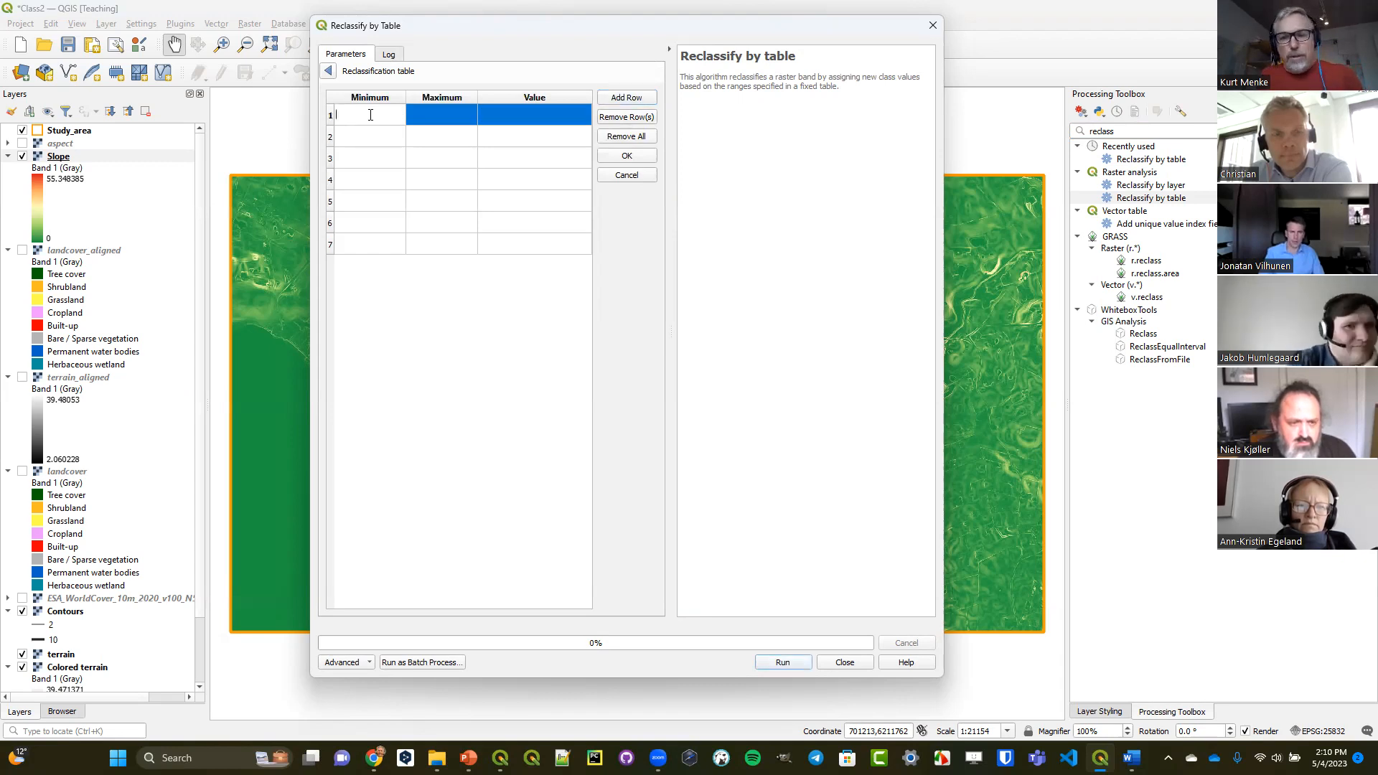
double_click(425, 119)
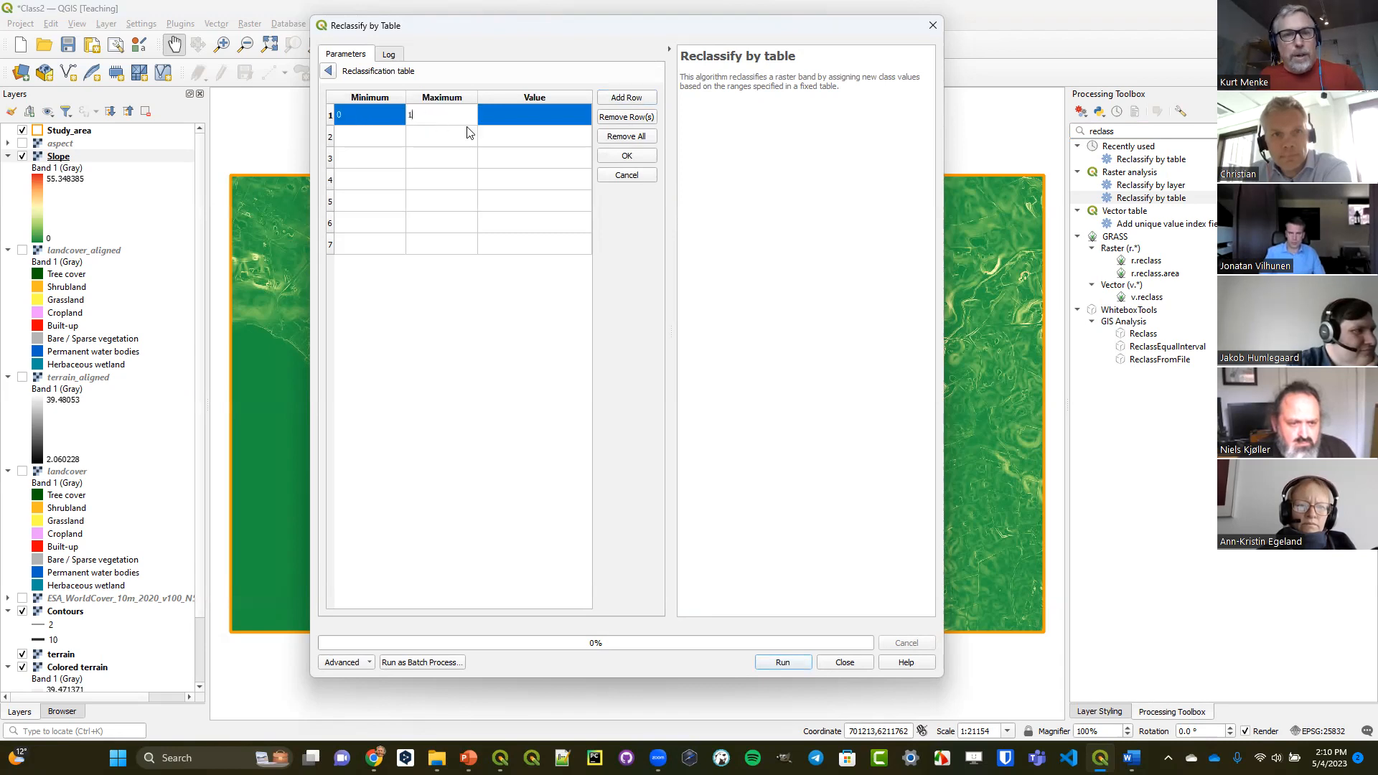
double_click(514, 119)
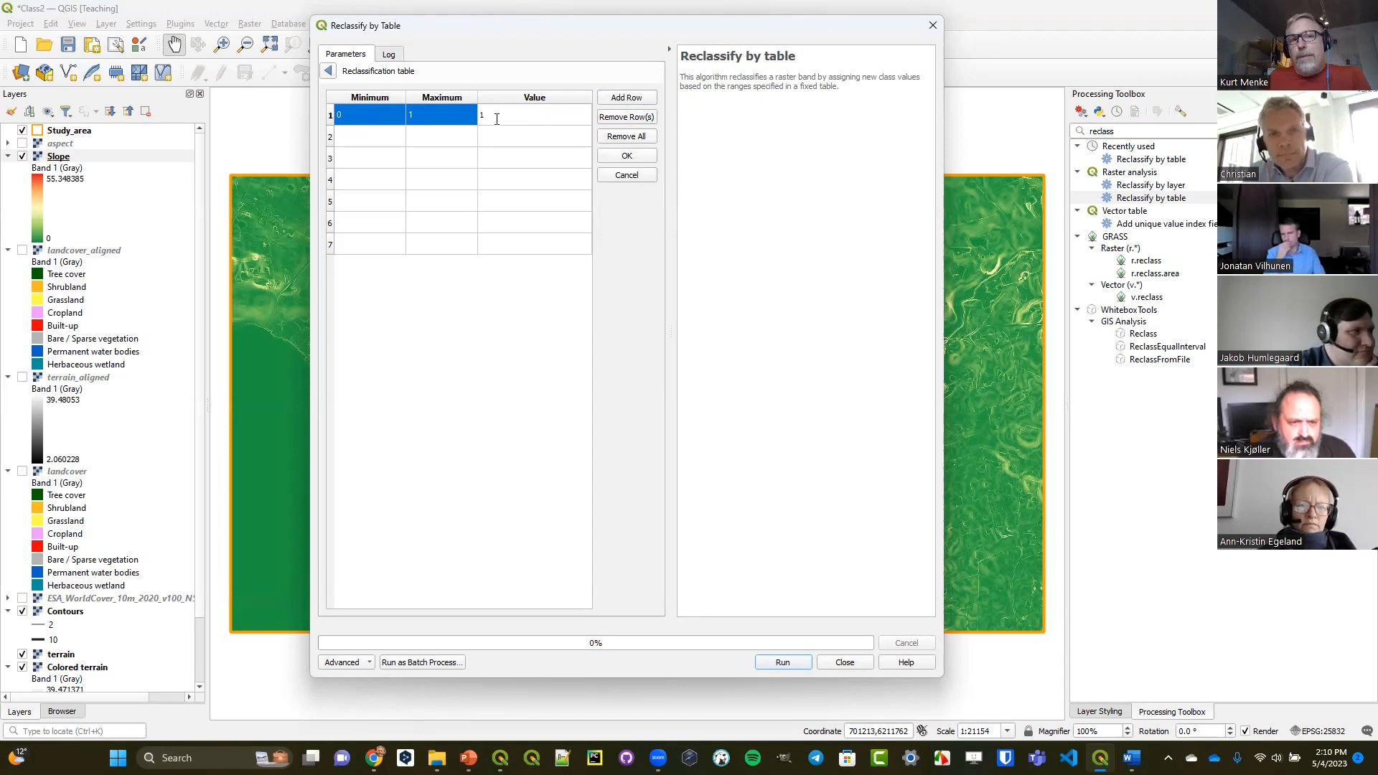
Fill the second reclassification row with minimum 1, maximum 3 and value 2.
double_click(373, 135)
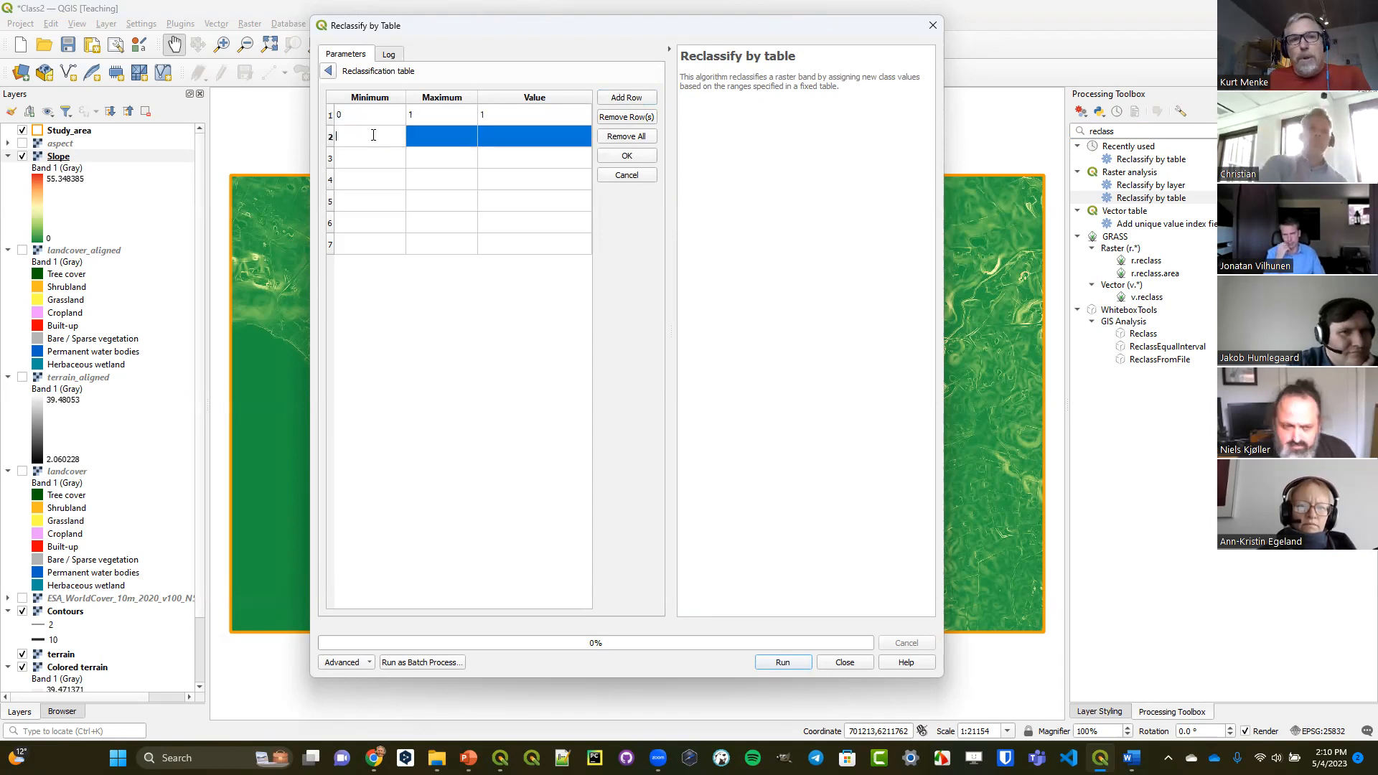
type("1")
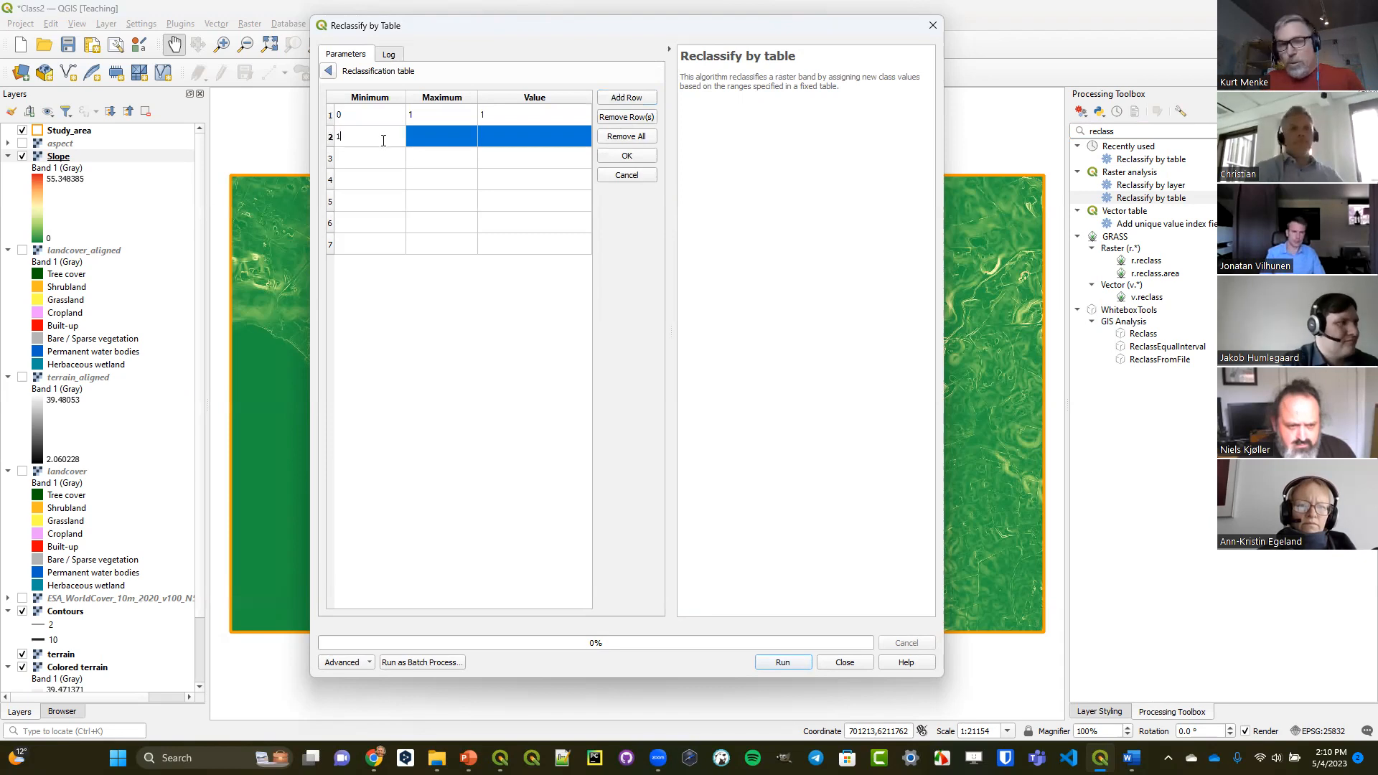
double_click(429, 139)
type("3")
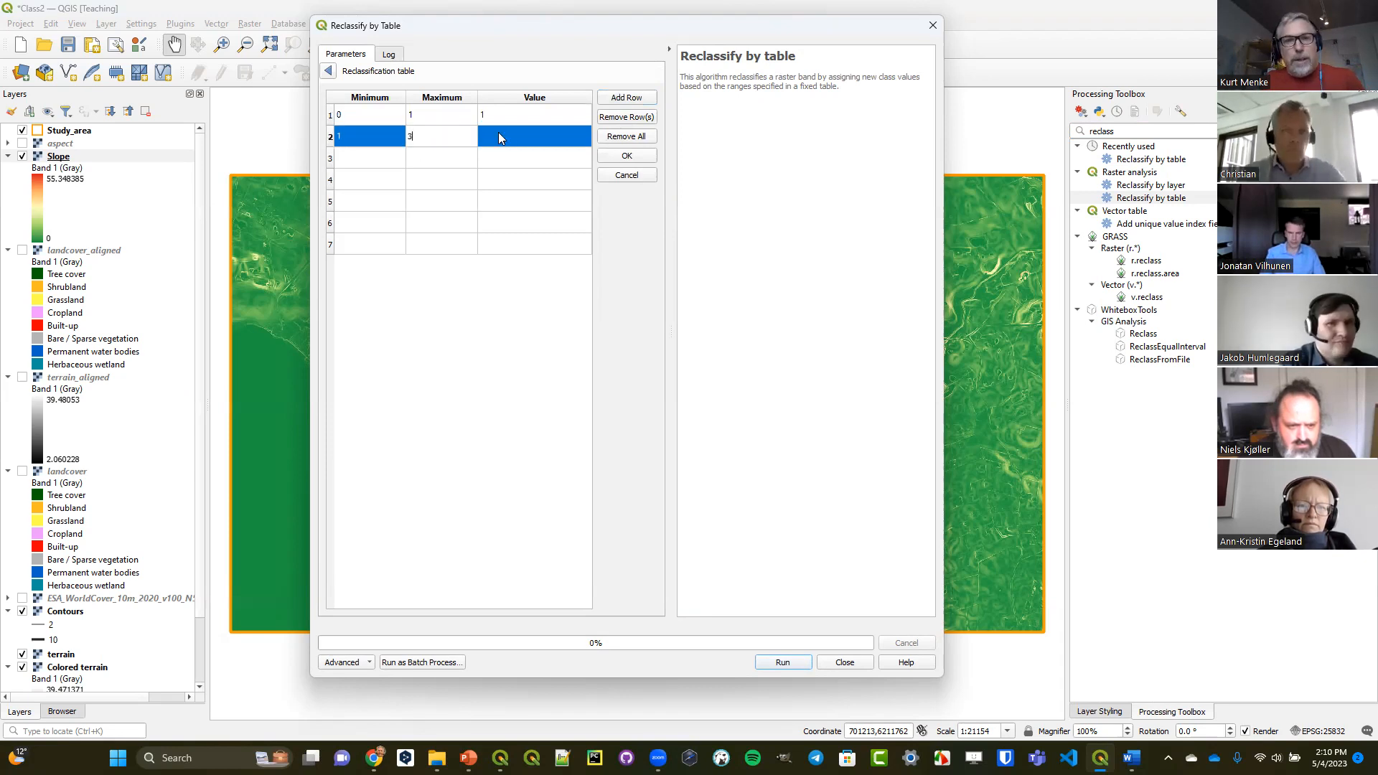
left_click(502, 138)
type("2")
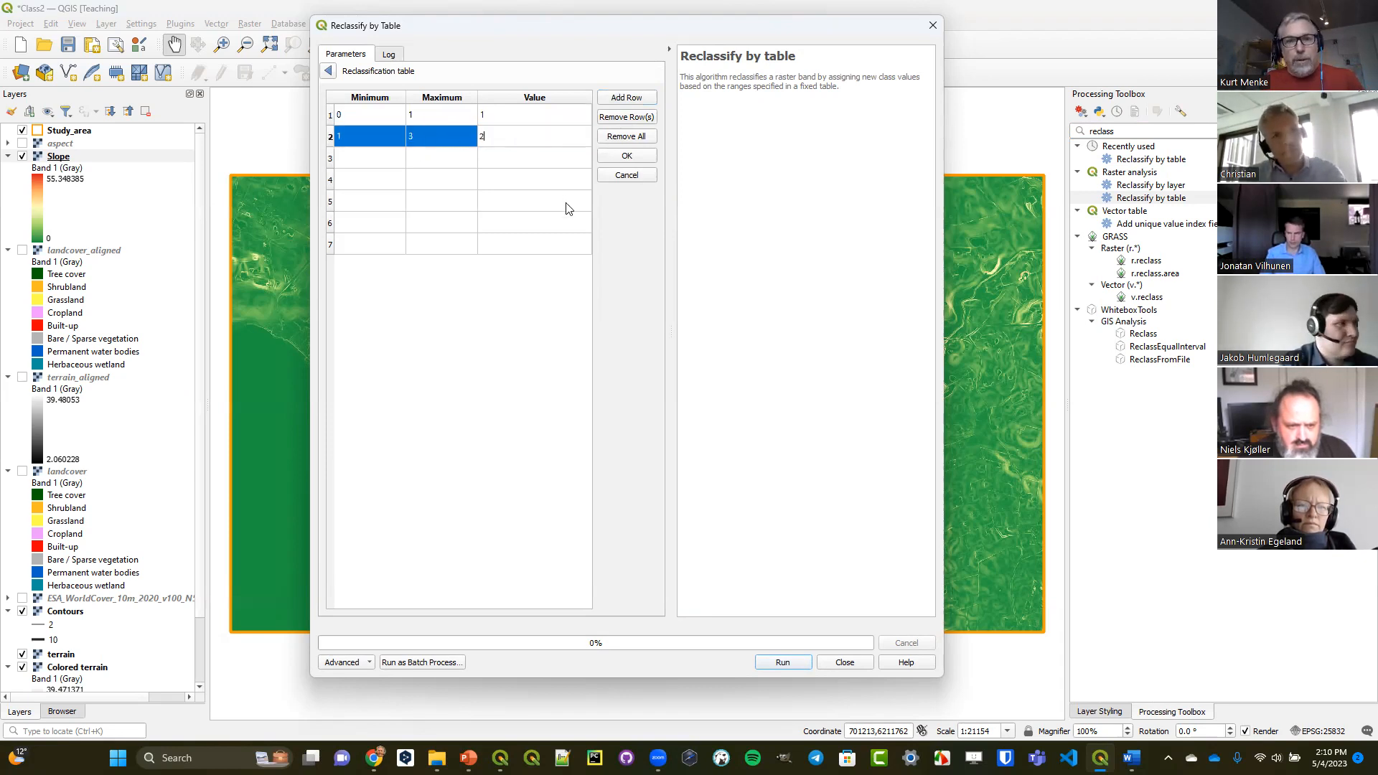
Fill the third reclassification row with minimum 3, maximum 6 and value 3.
double_click(364, 158)
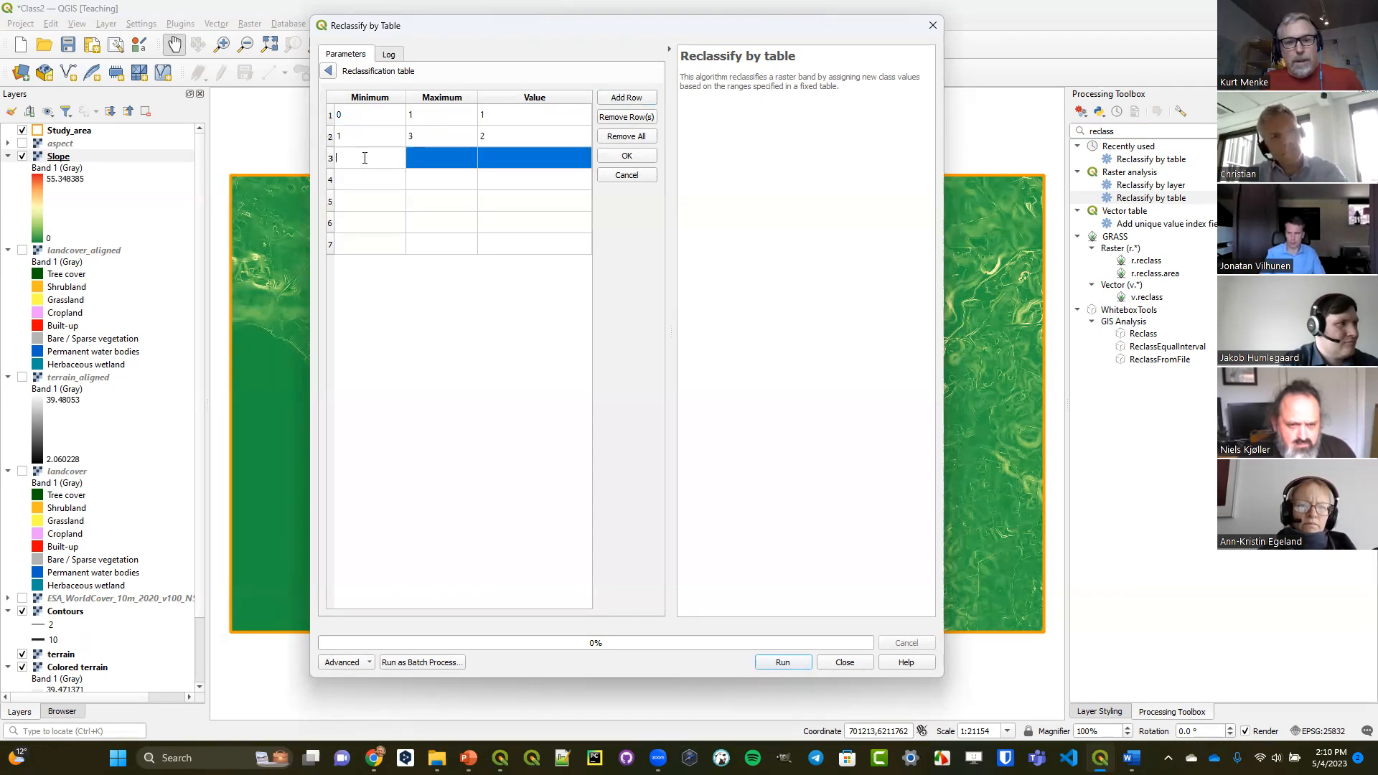
type("3")
double_click(437, 154)
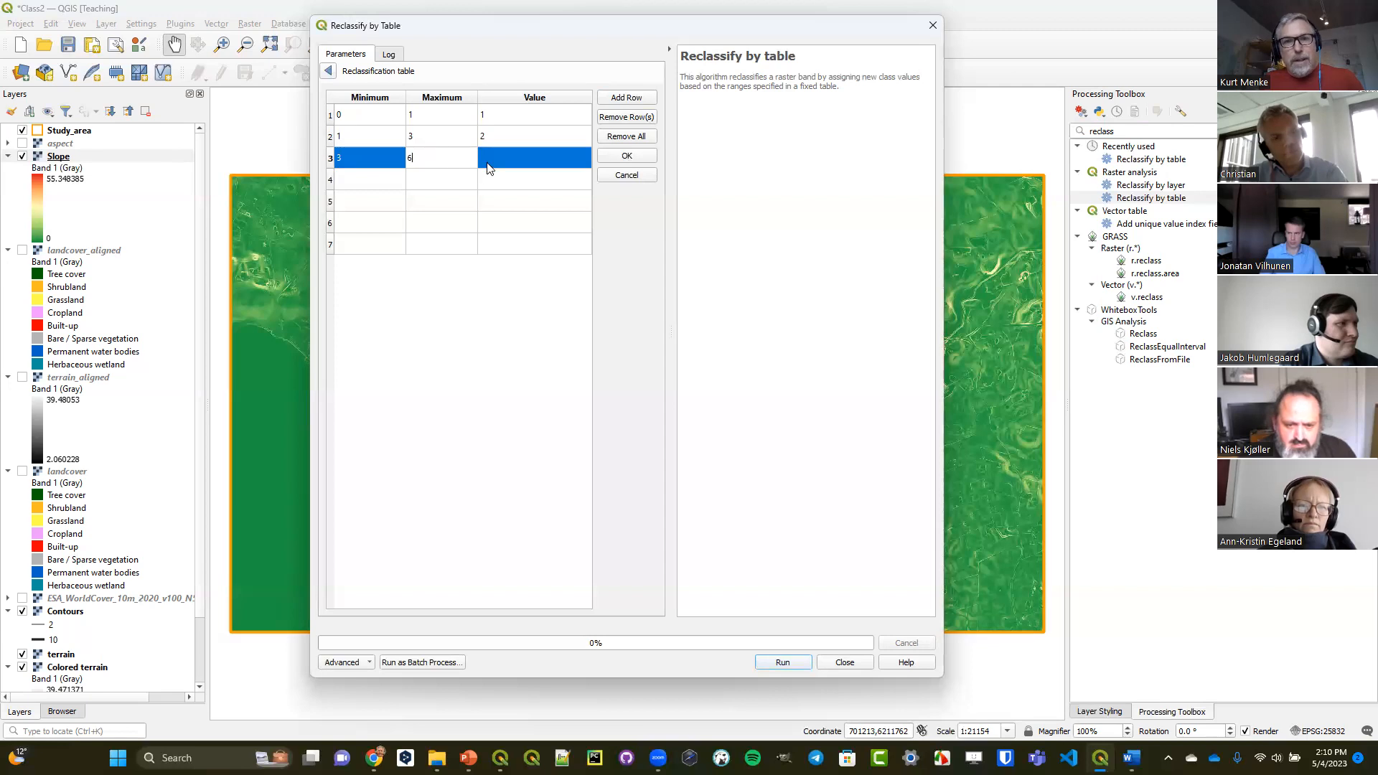
type("6")
double_click(492, 159)
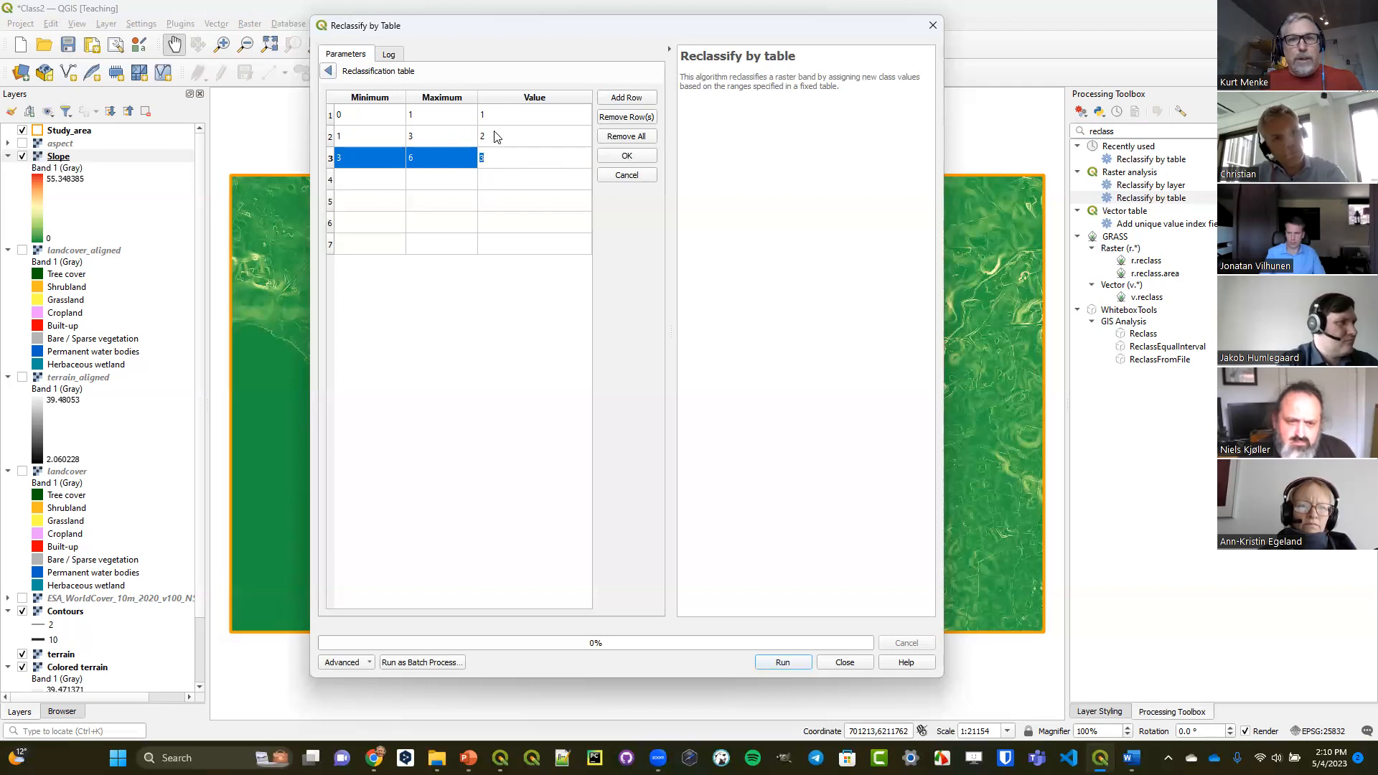
Fill the fourth reclassification row with minimum 6, maximum 15 and value 4.
double_click(366, 180)
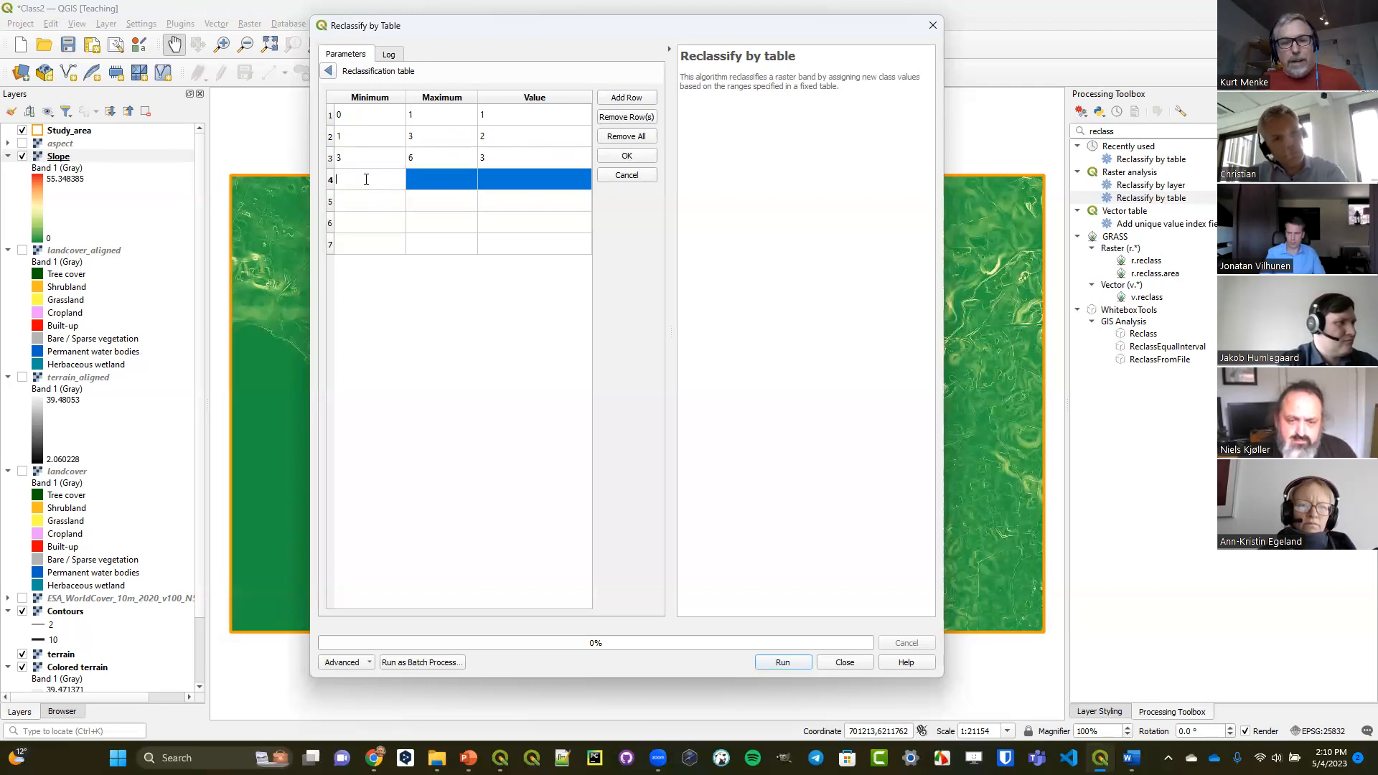
type("6")
double_click(441, 177)
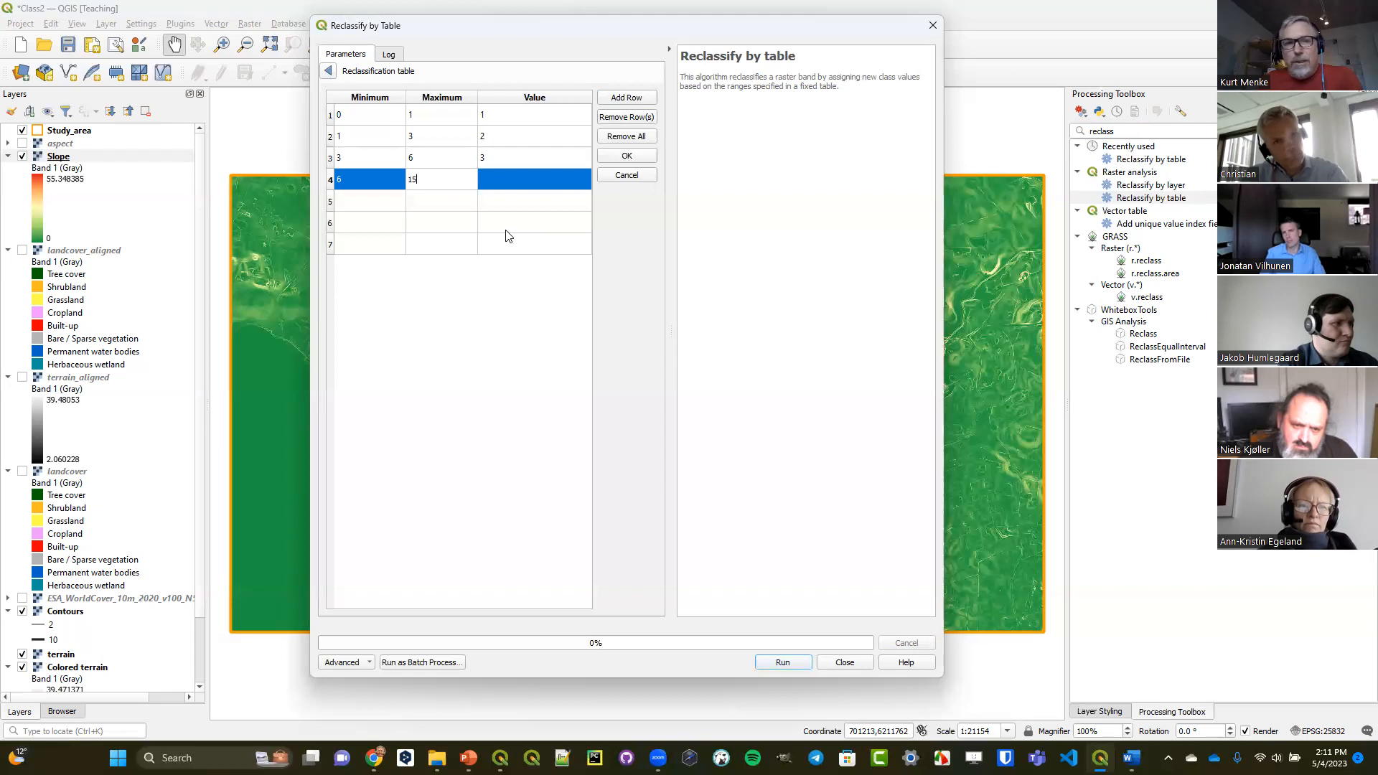
left_click(510, 180)
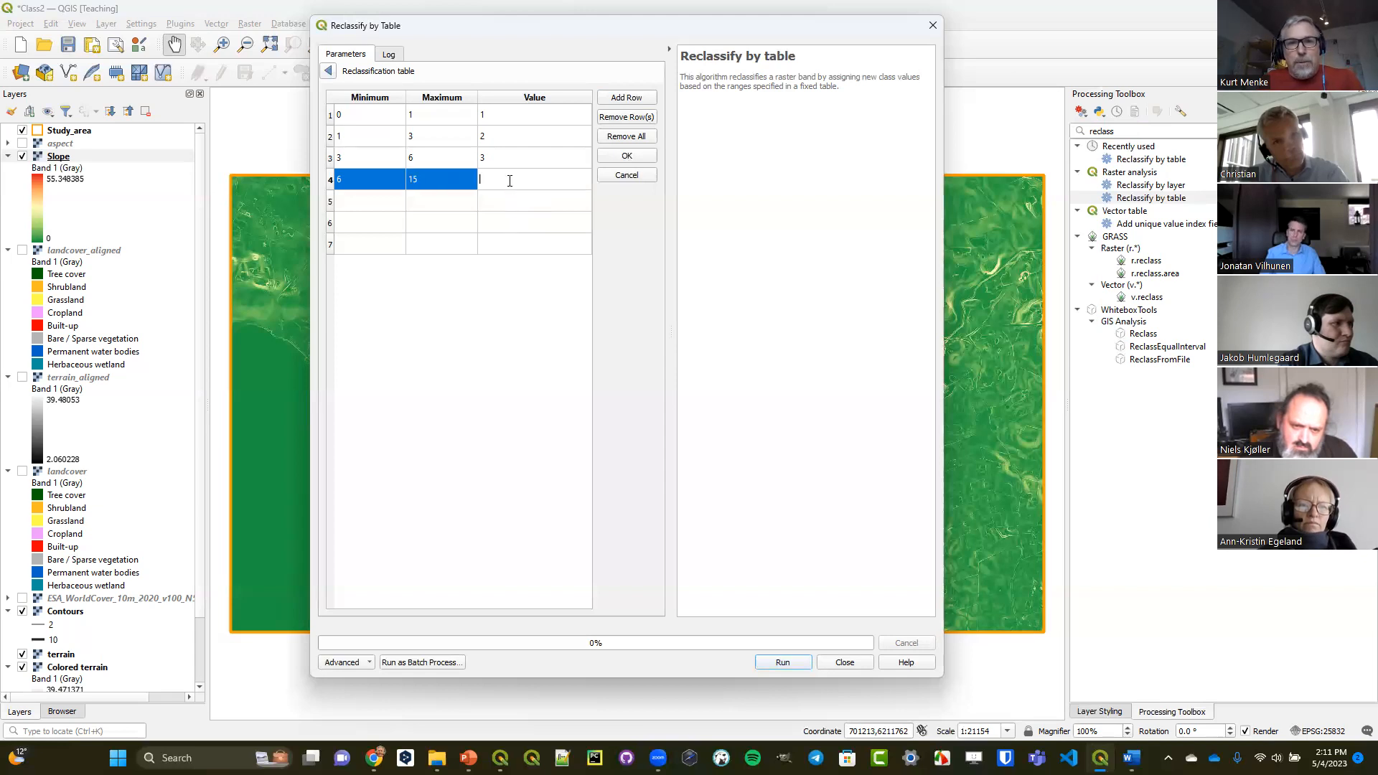
type("4")
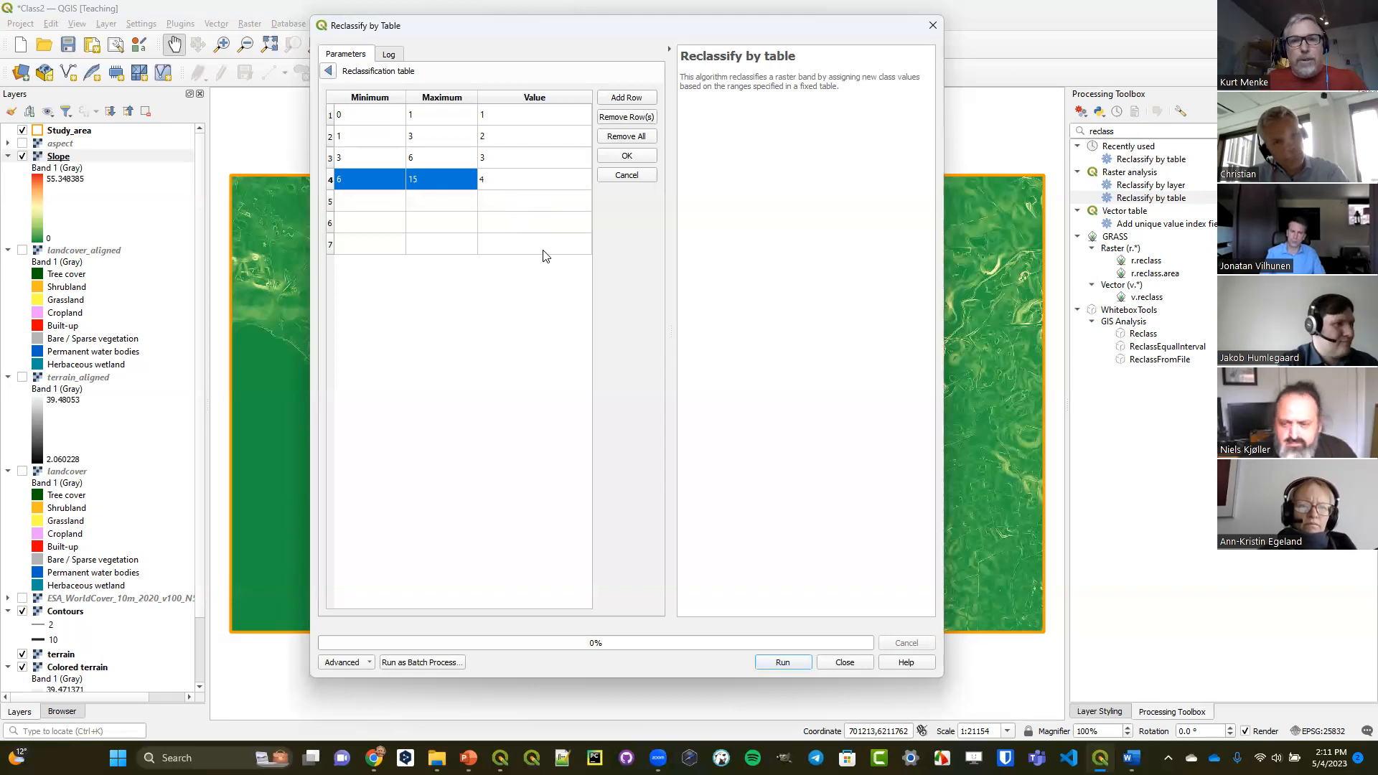
Fill the fifth reclassification row with minimum 15, maximum 20 and value 3.
left_click(356, 203)
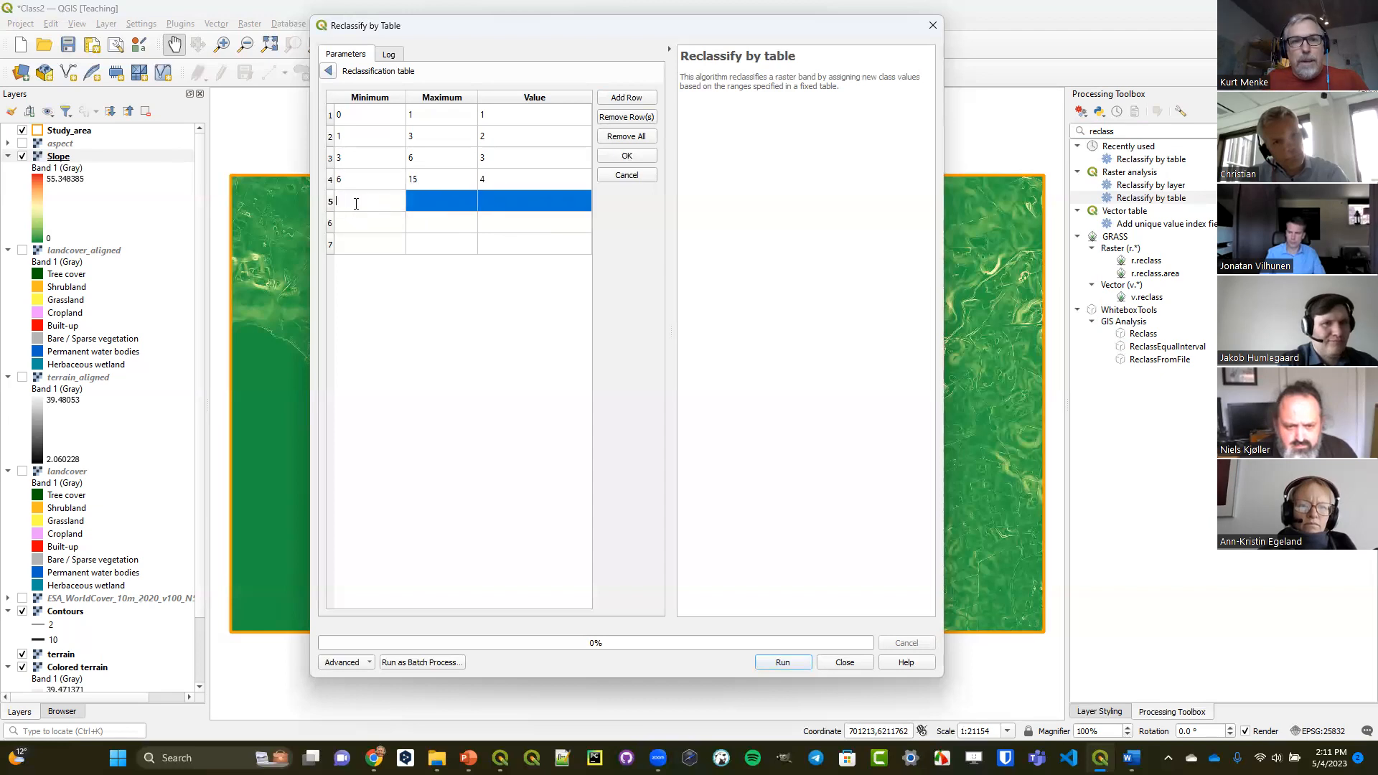
type("1")
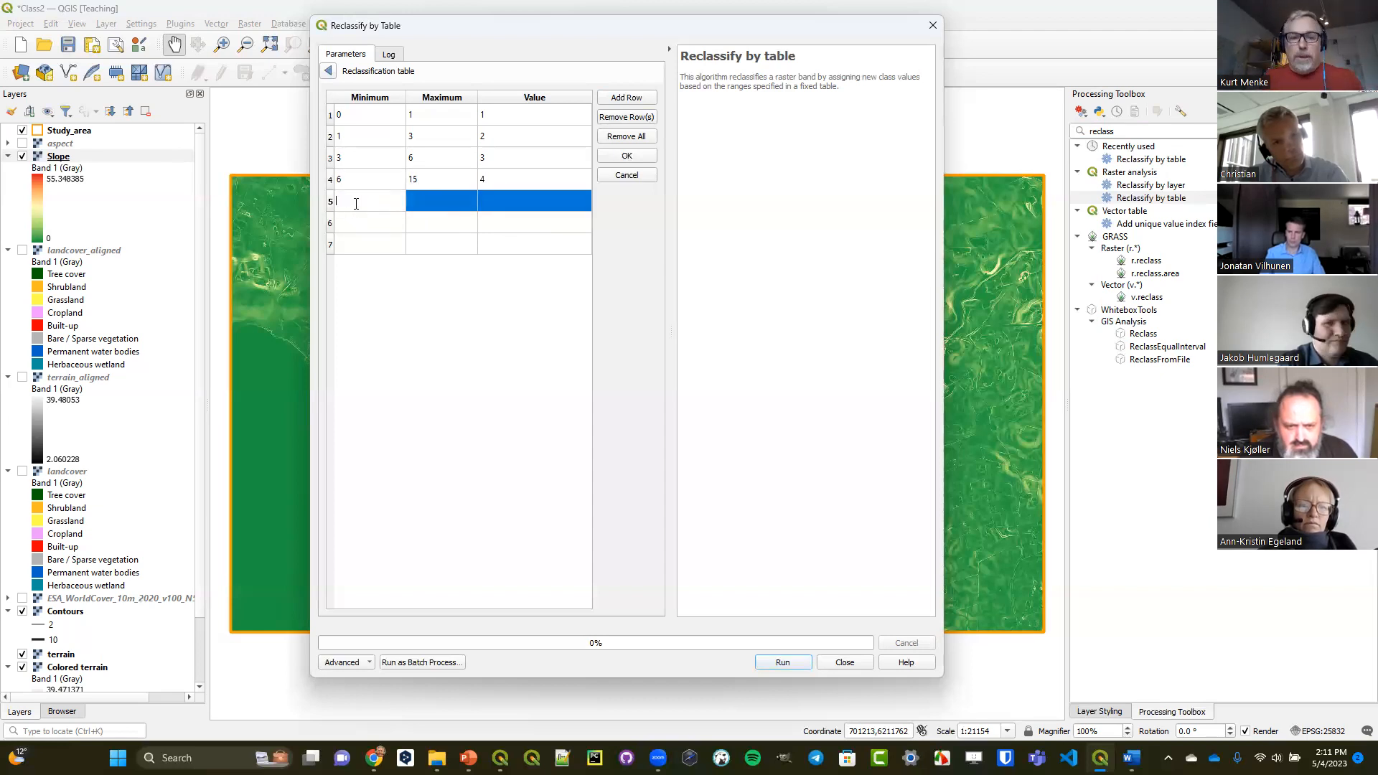
type("5")
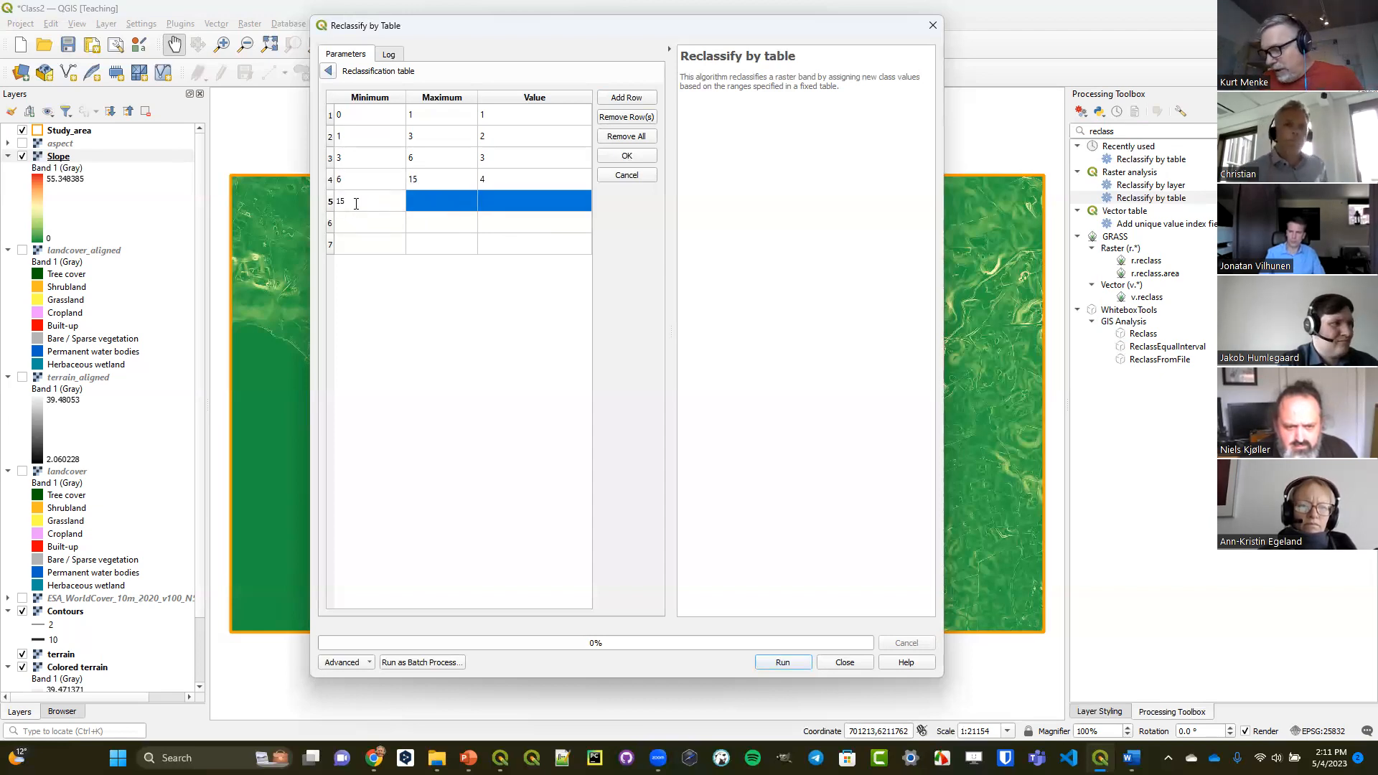
left_click(415, 198)
left_click(416, 199)
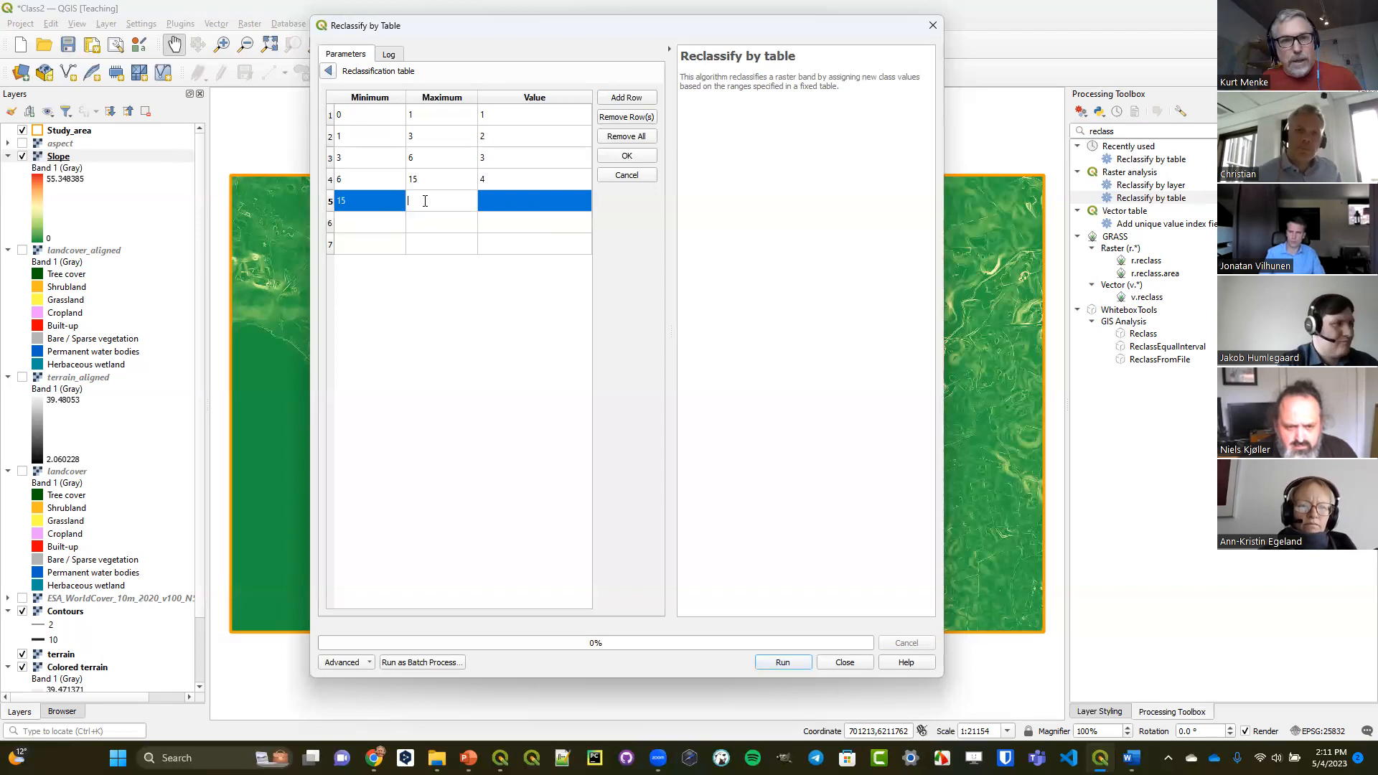
type("20")
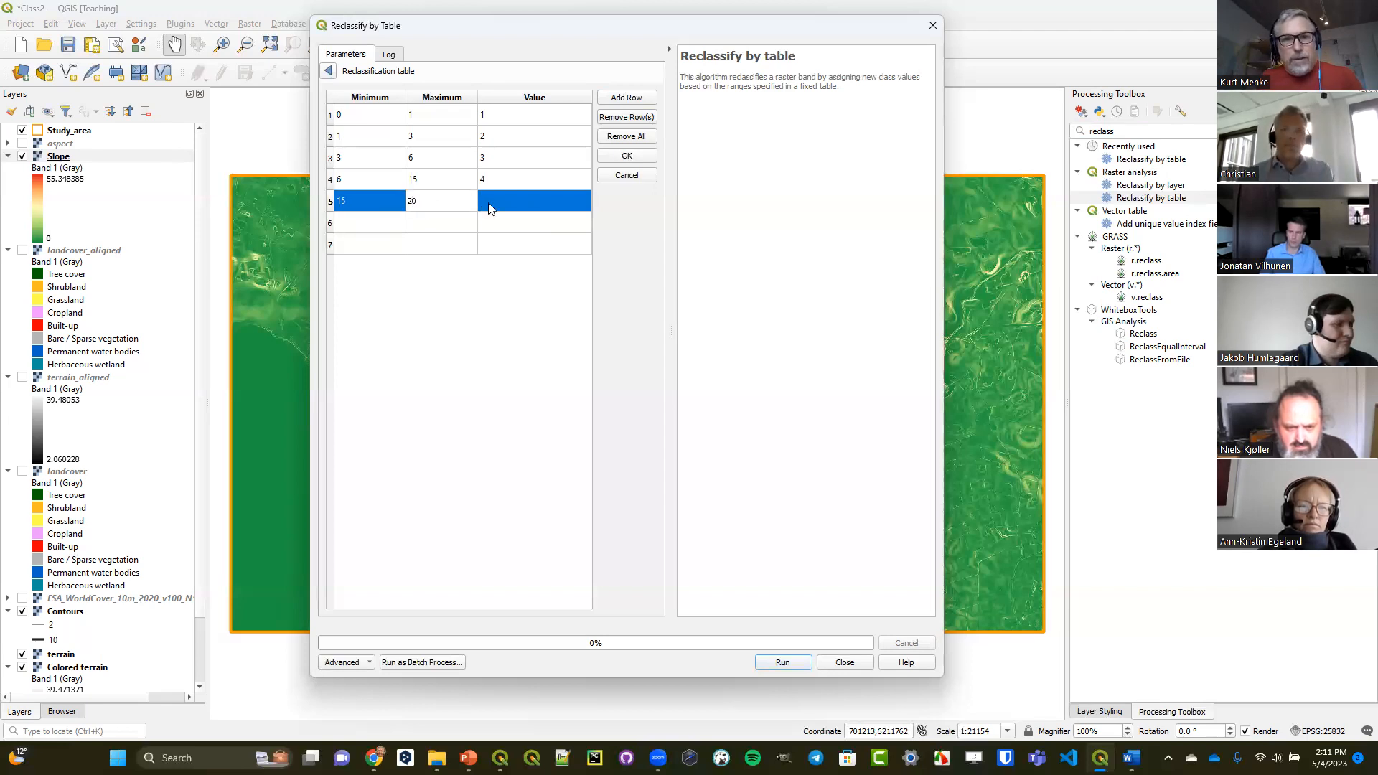
left_click(490, 201)
type("3")
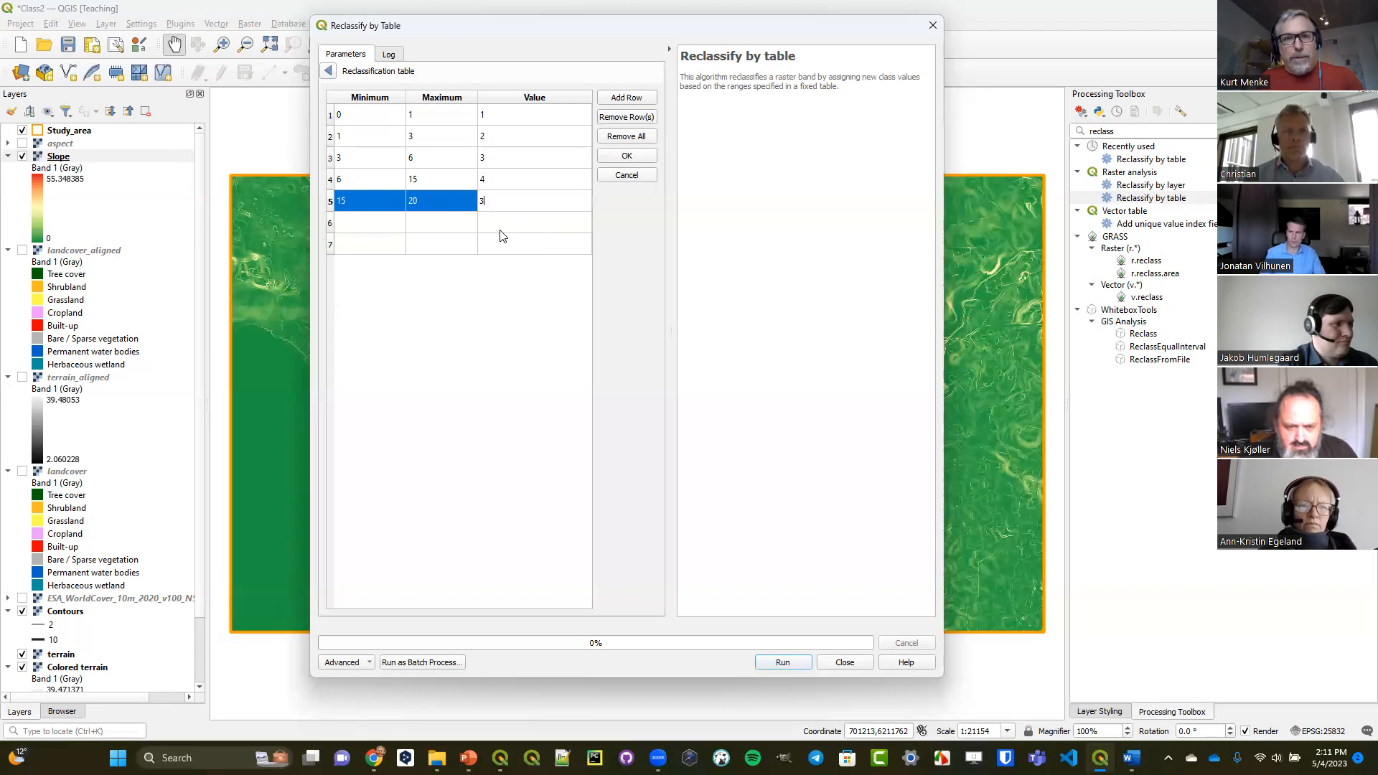
Fill the sixth reclassification row with minimum 20, maximum 25 and value 2.
left_click(369, 218)
left_click(371, 219)
type("2")
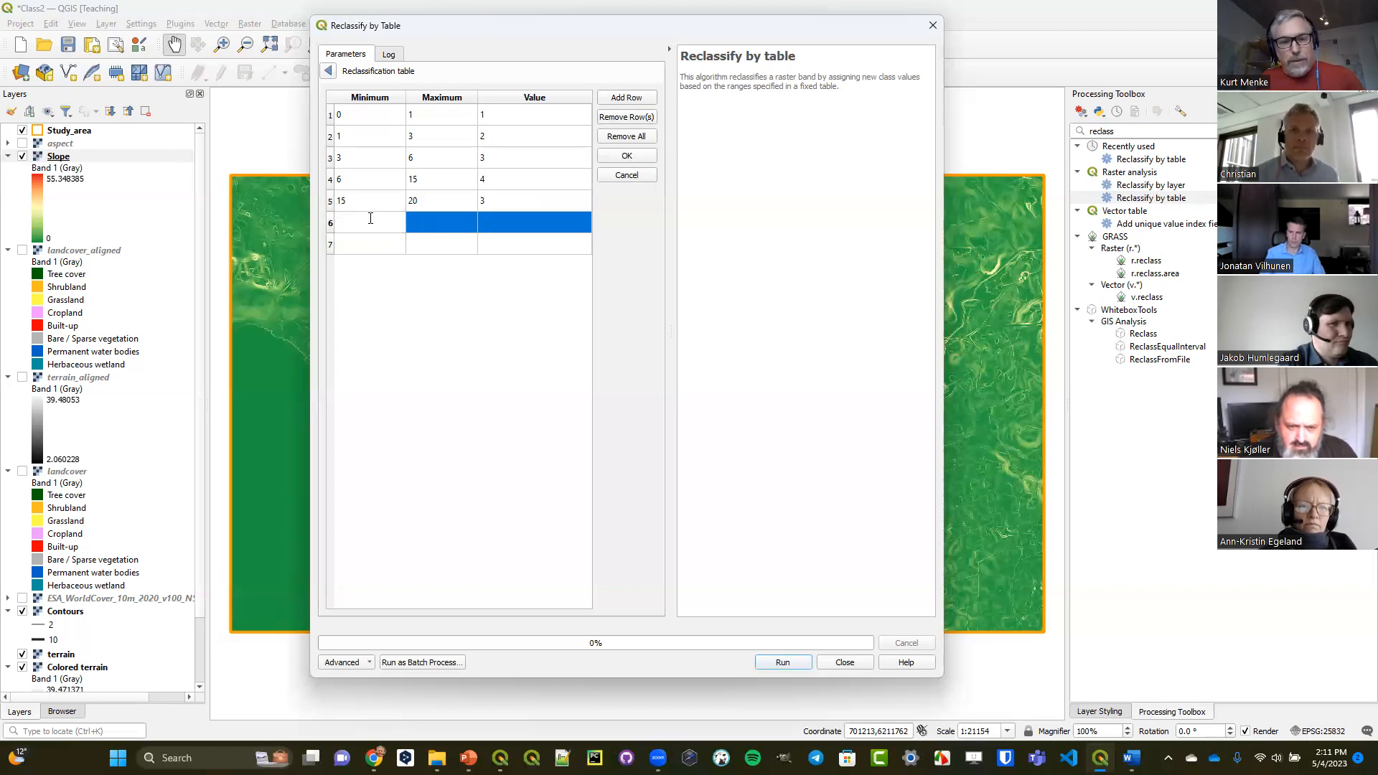
left_click(441, 222)
type("25")
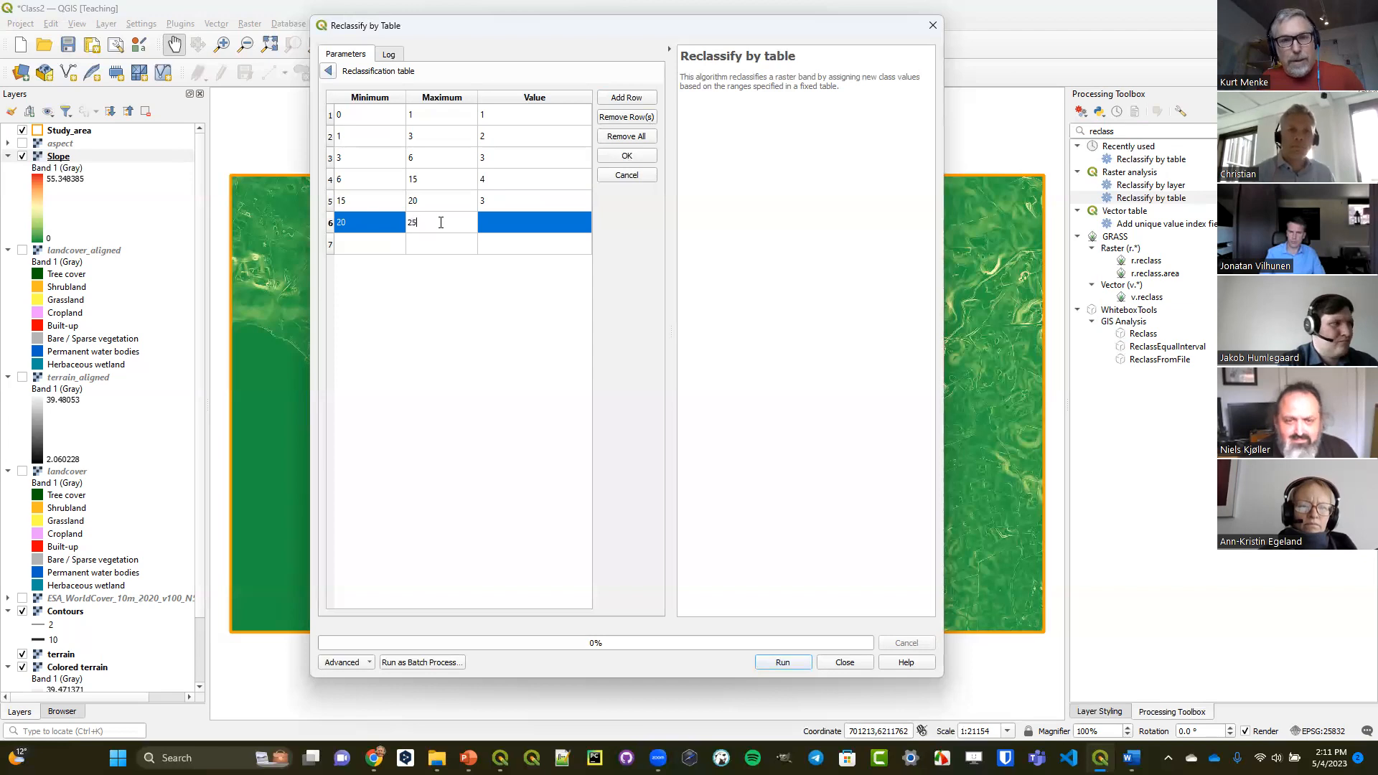
left_click(491, 224)
left_click(491, 224)
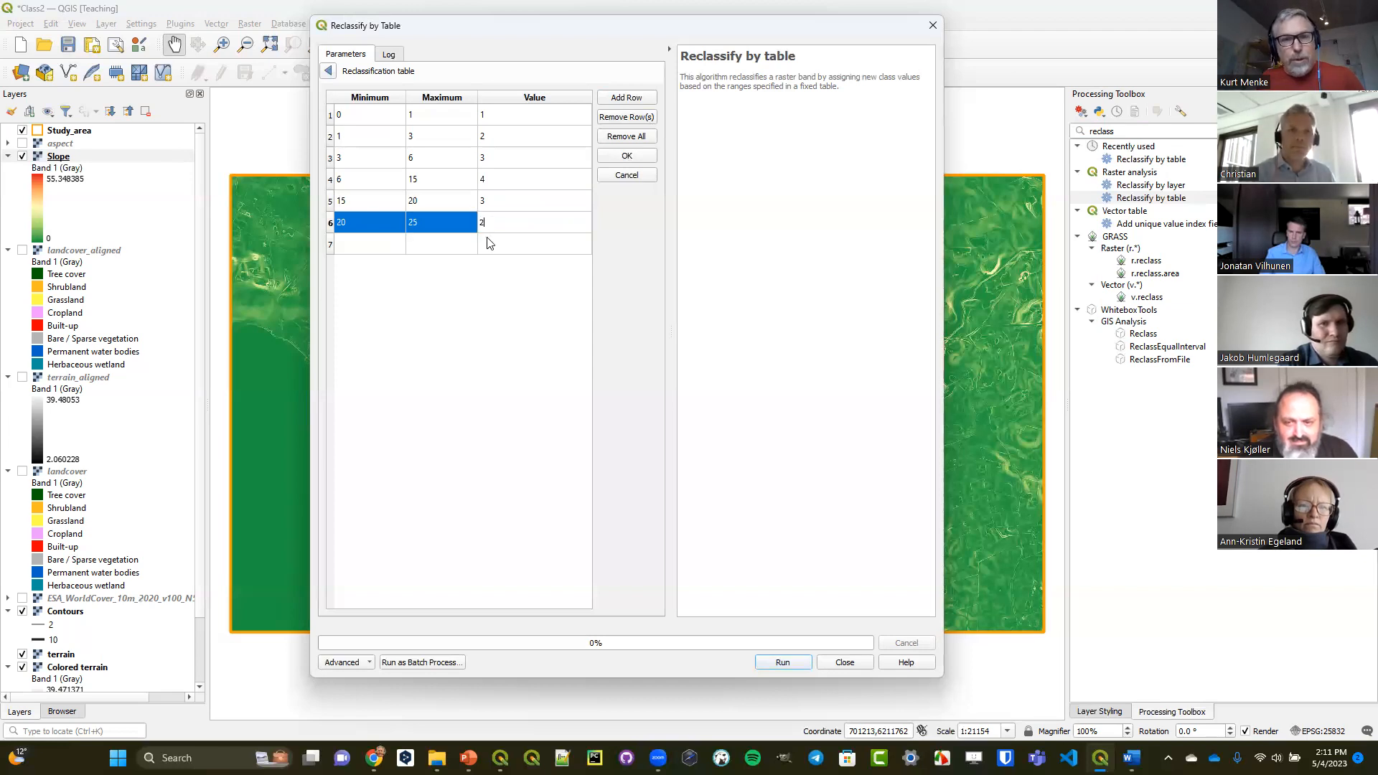
Fill the seventh reclassification row with minimum 25, maximum 60 and value 1, and return to the tool parameters.
double_click(381, 245)
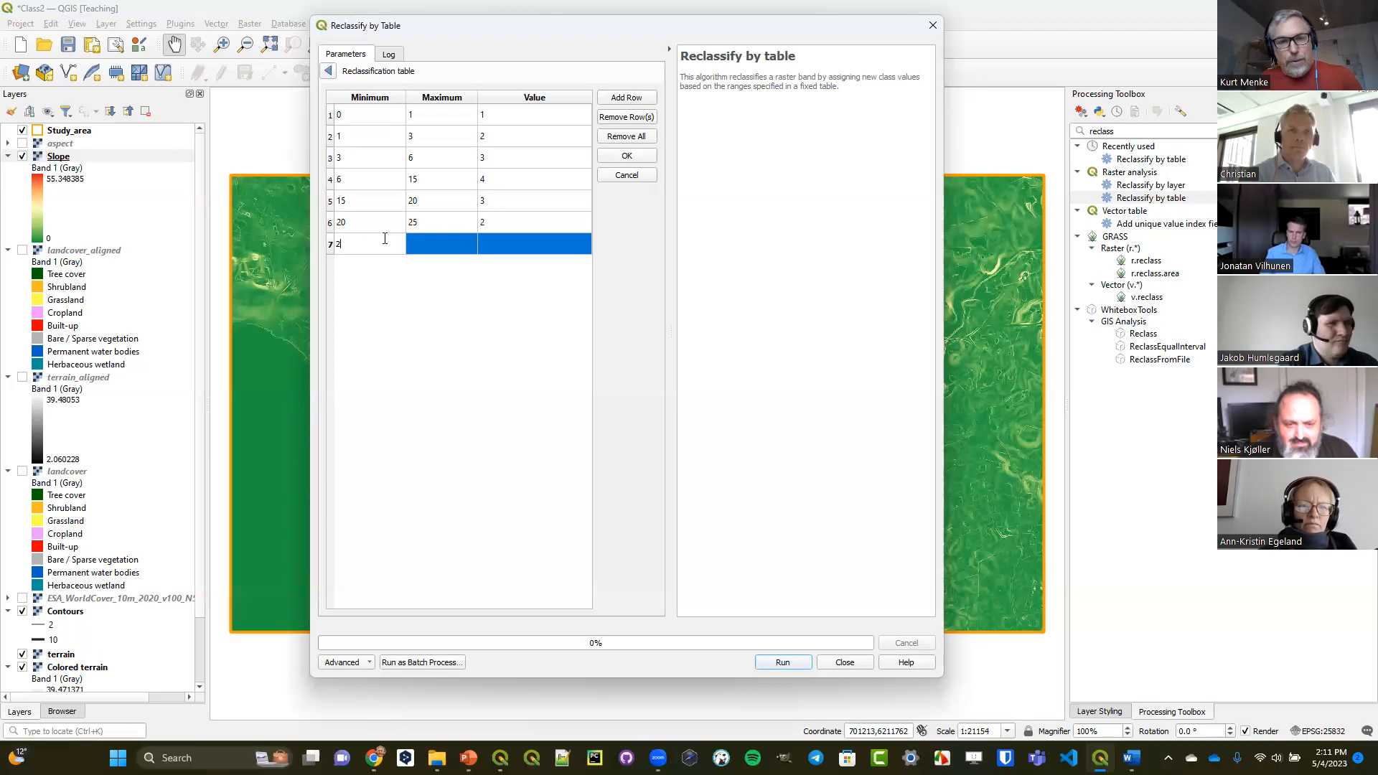
double_click(441, 246)
type("60")
double_click(515, 245)
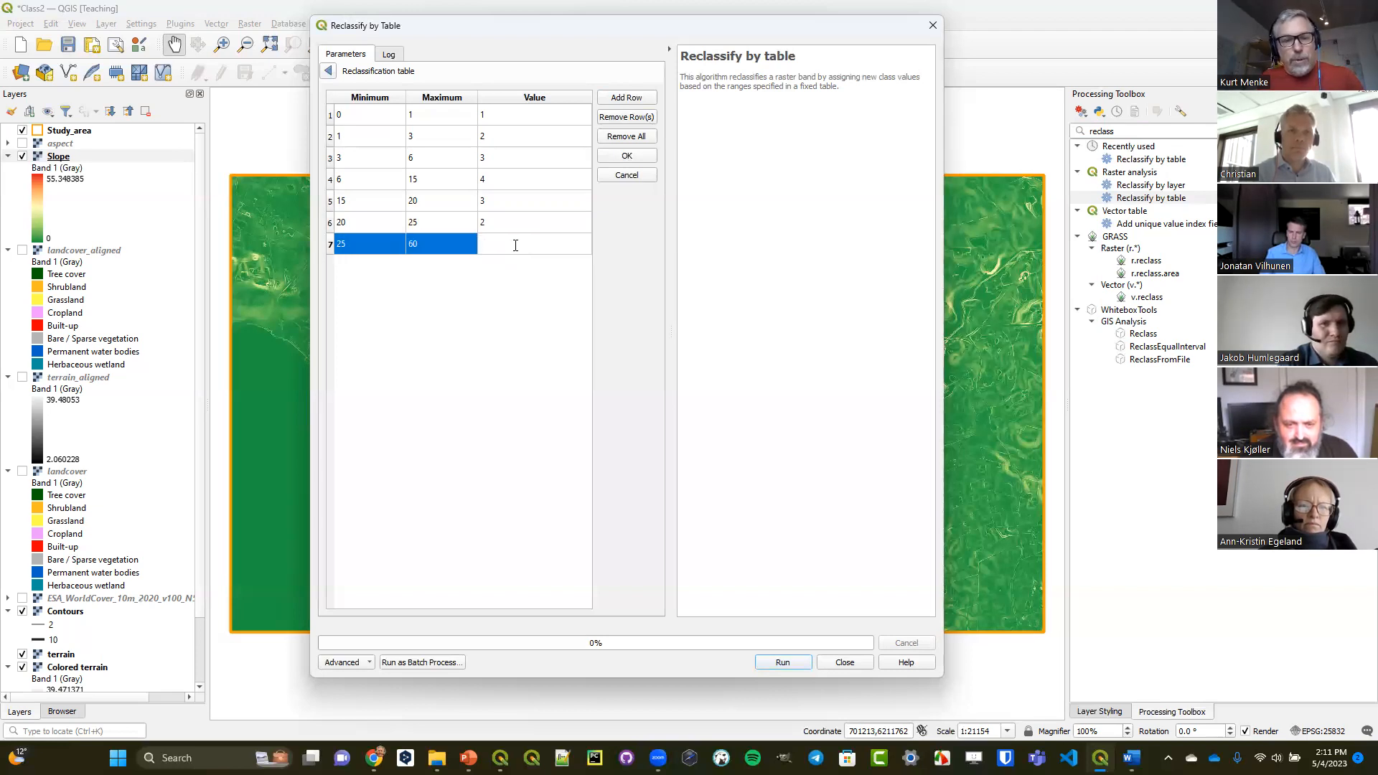
type("1")
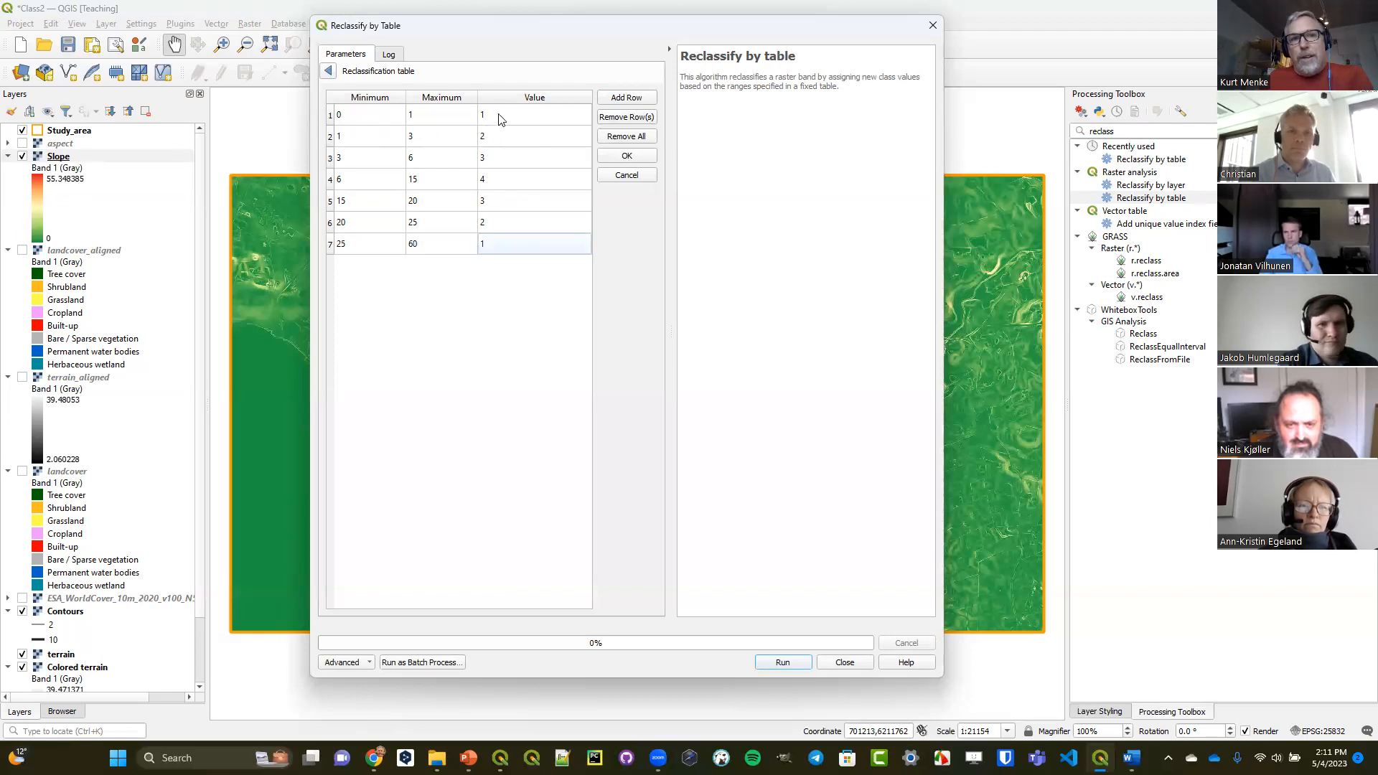
left_click(494, 183)
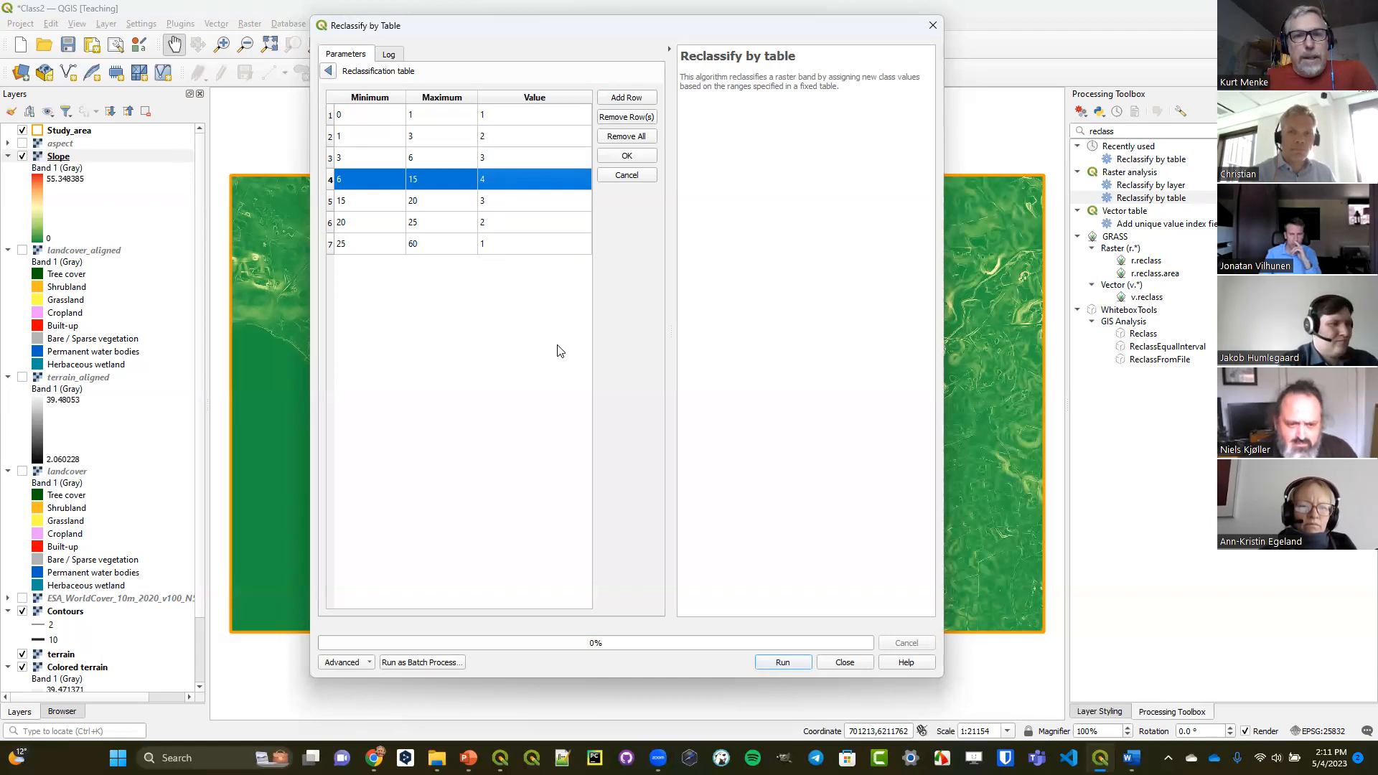
left_click(330, 71)
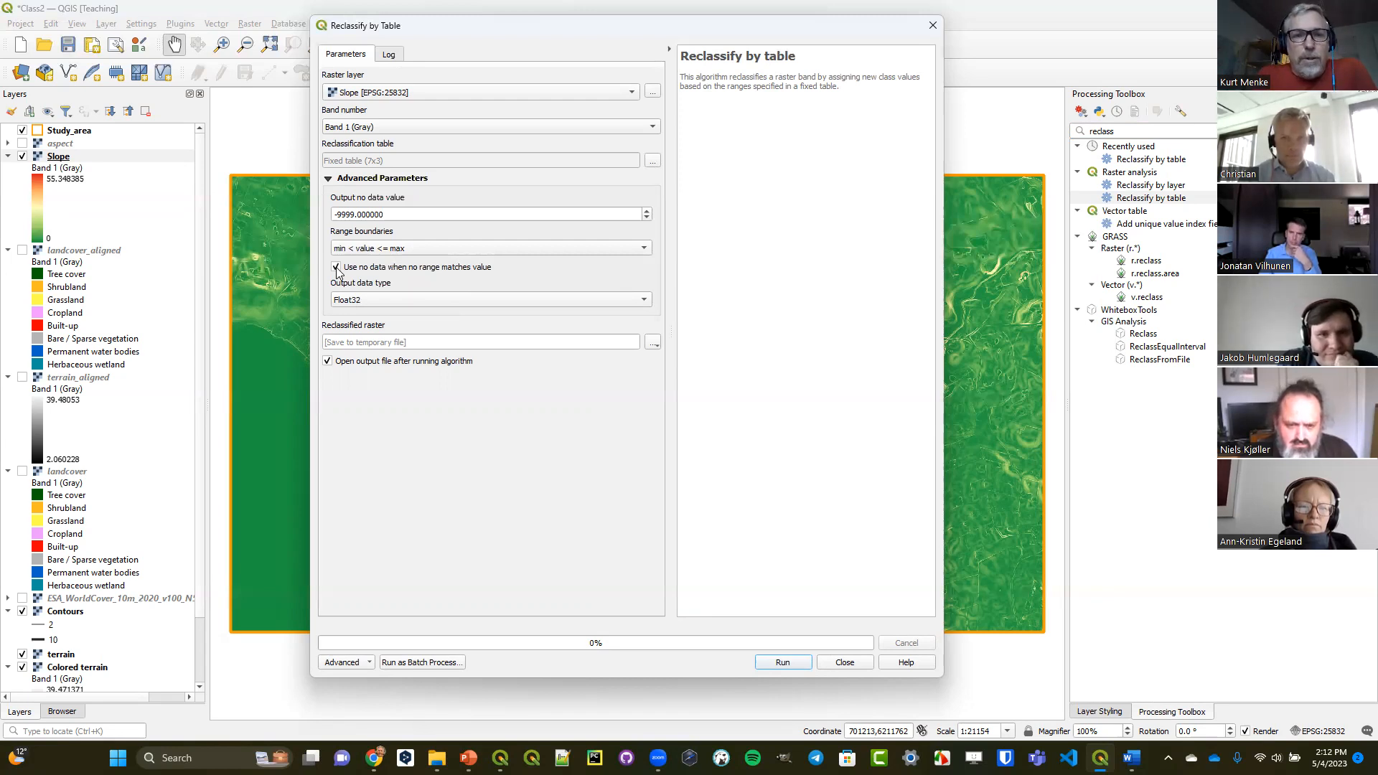
Set the output data type to Int16 and the reclassified raster's output file to SlopeRC in the OutputClass folder.
left_click(376, 303)
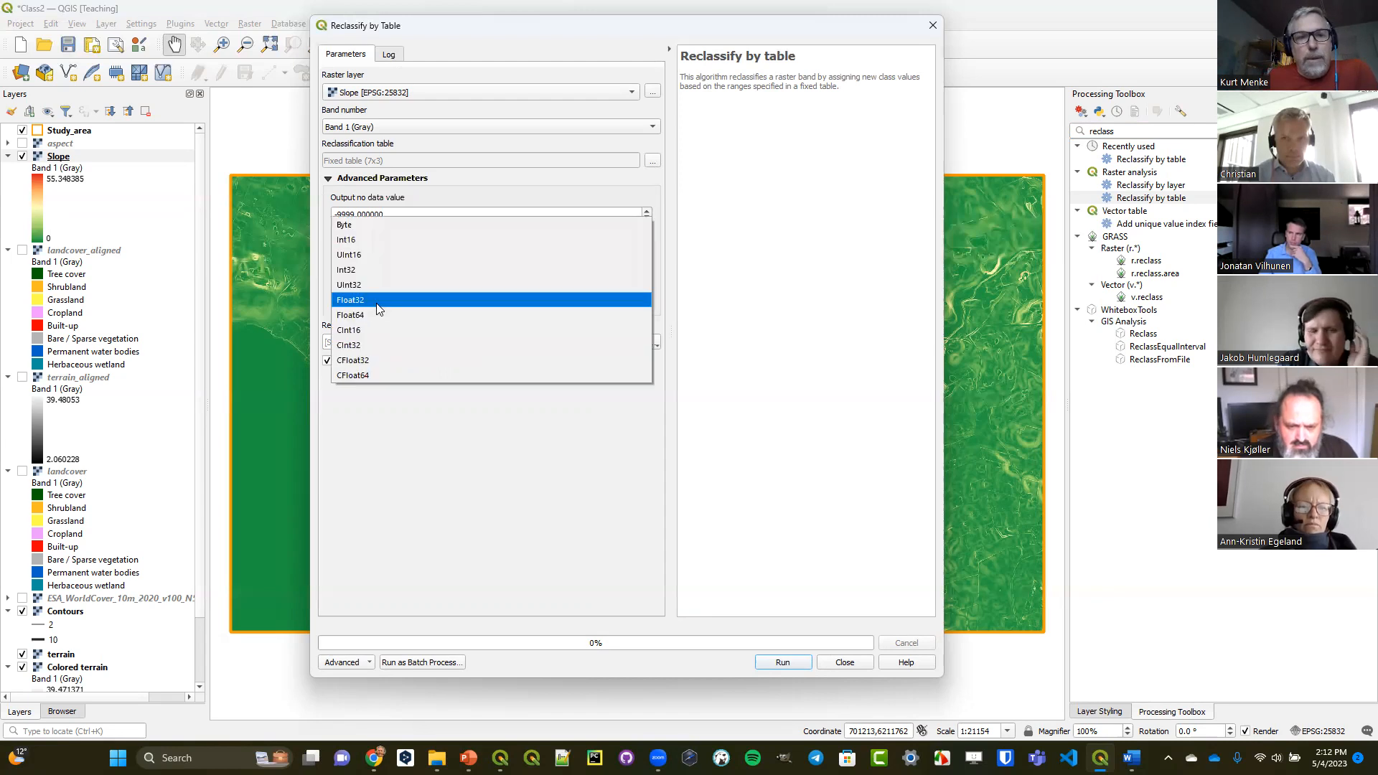
left_click(383, 240)
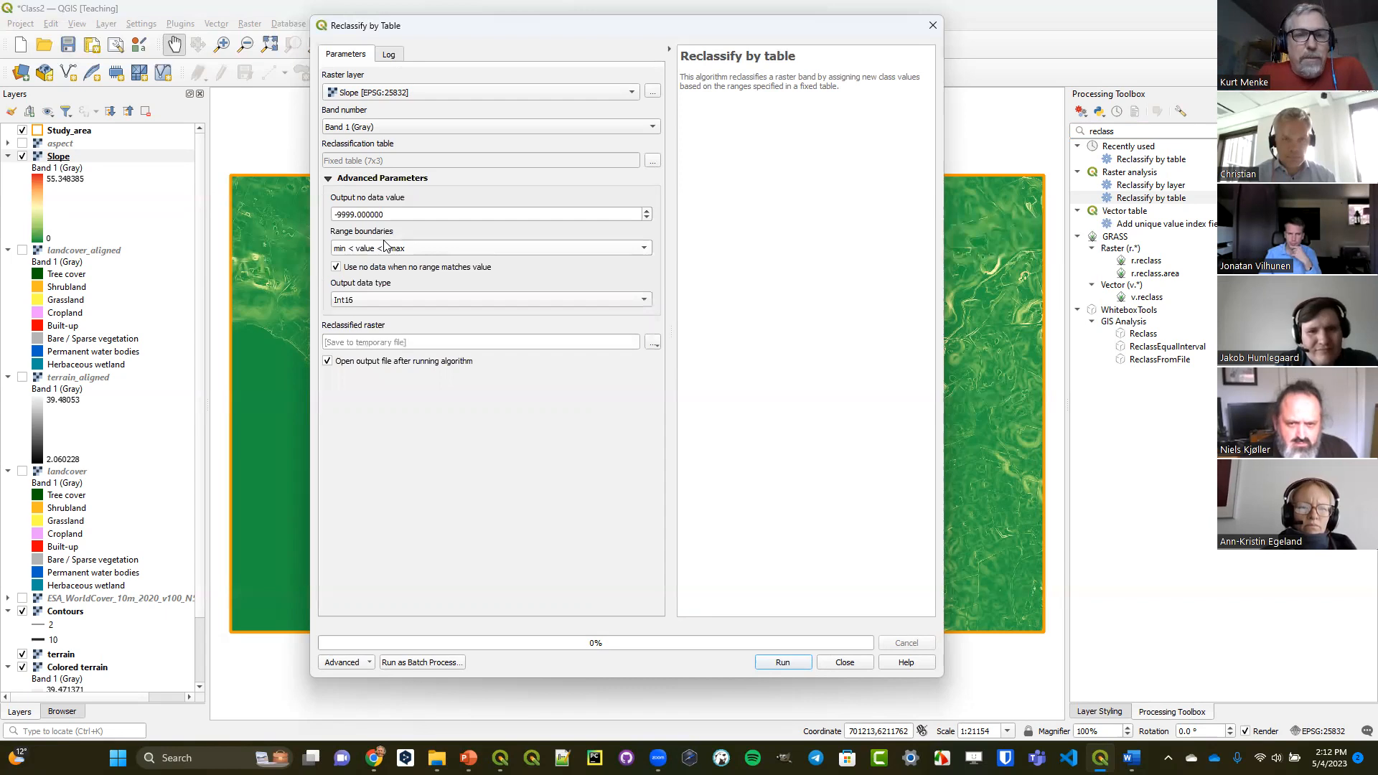
left_click(653, 343)
left_click(660, 375)
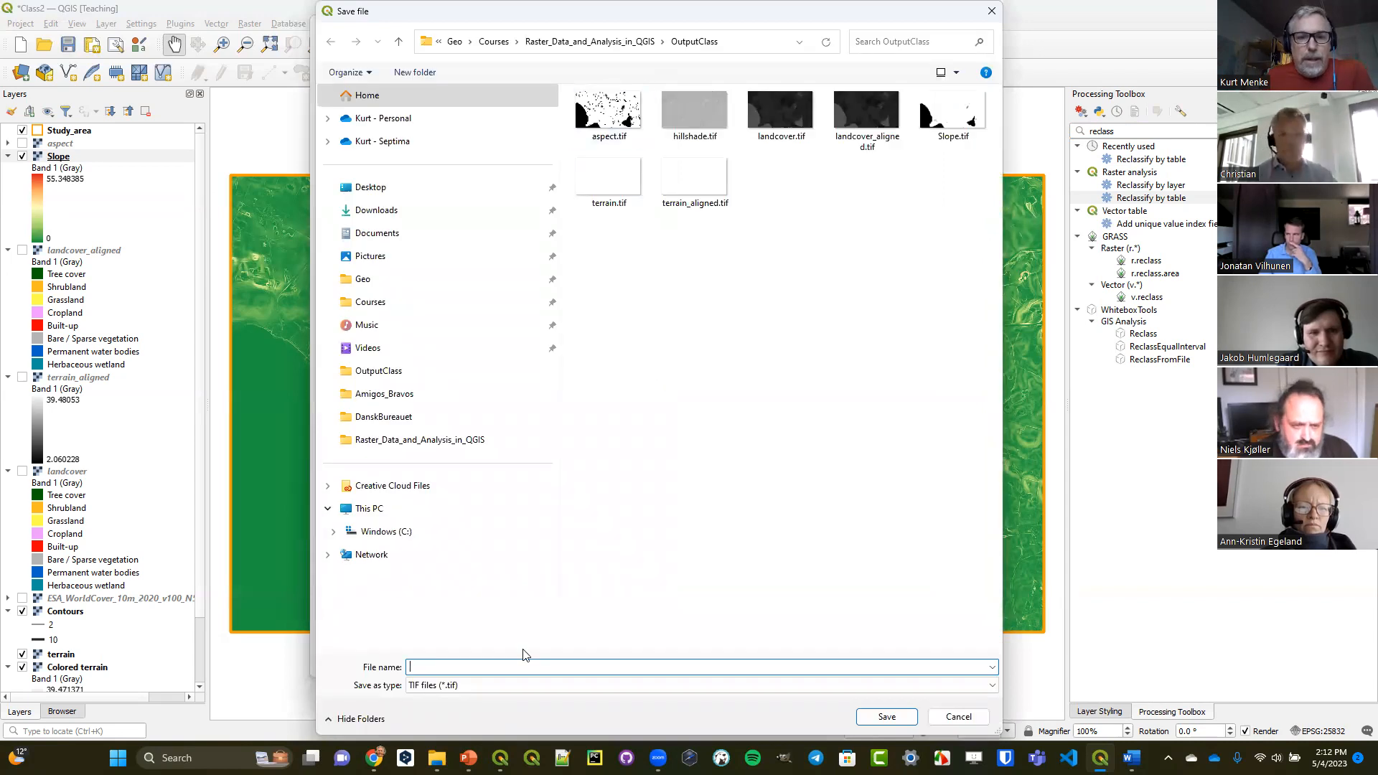
type("Slope")
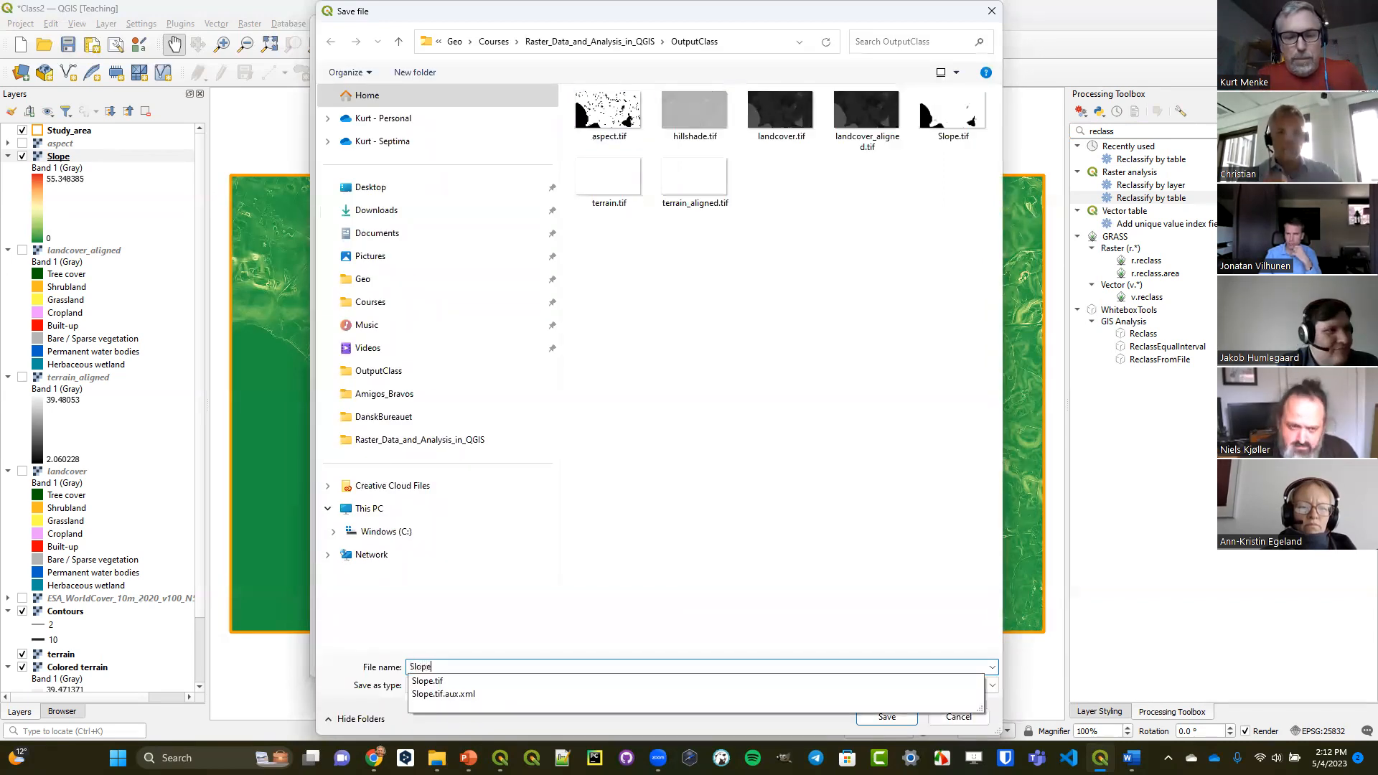
type("RC")
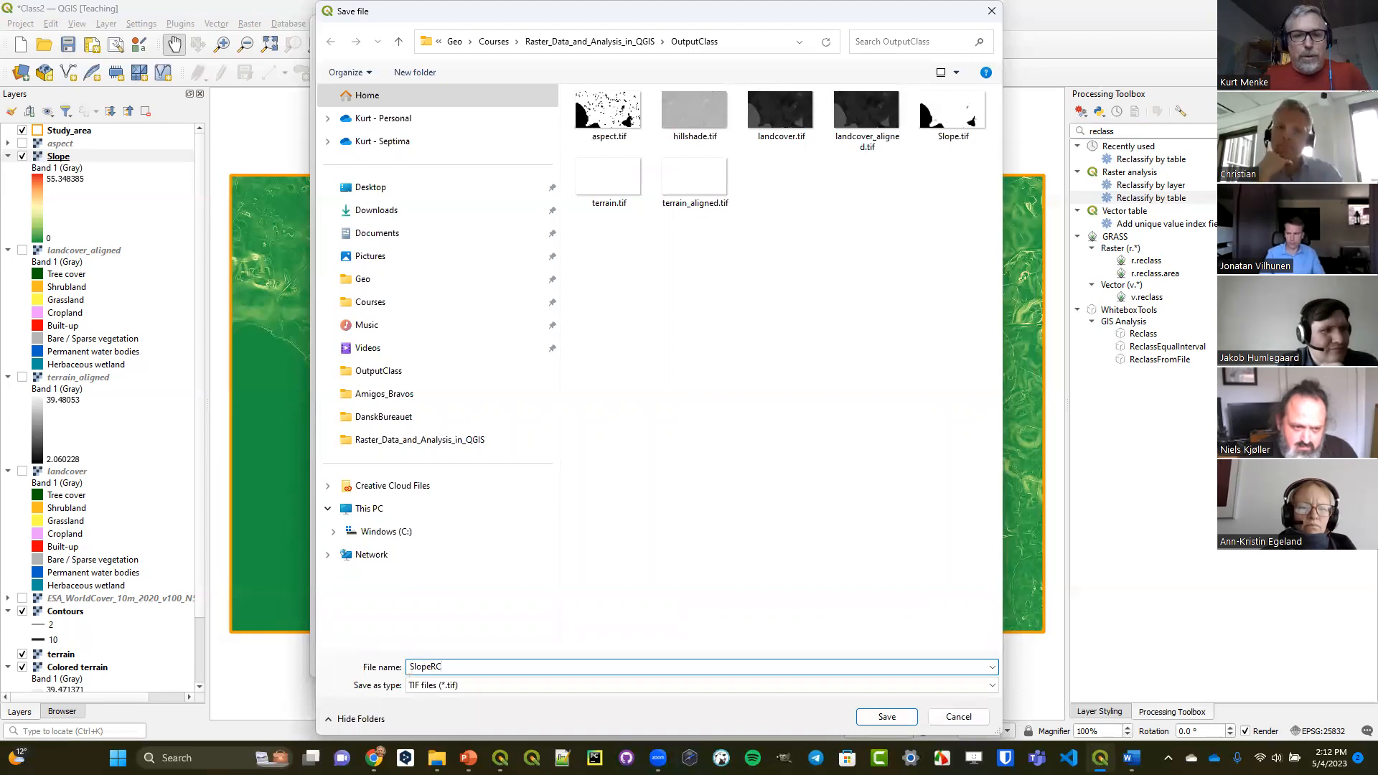
left_click(887, 716)
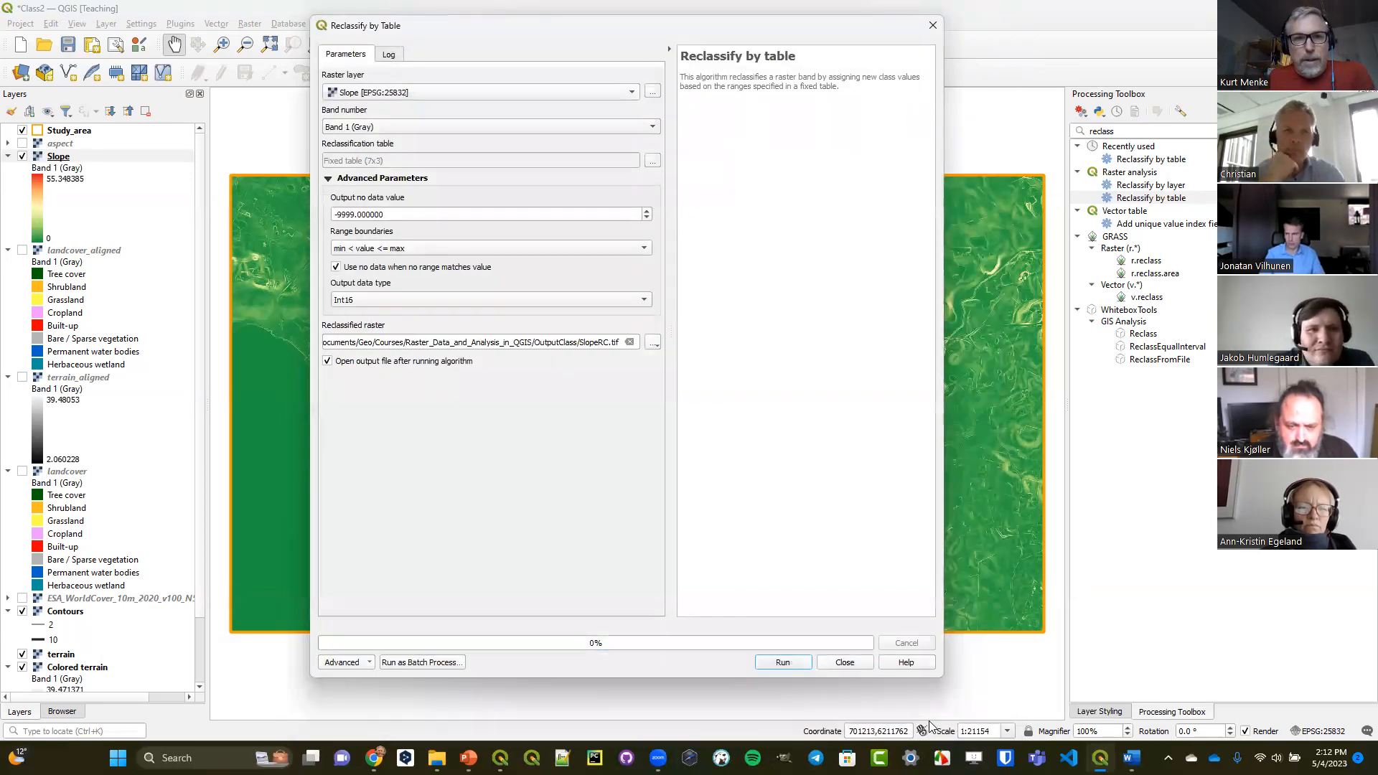
Review the reclassification table, run the Slope reclassification and close the tool.
left_click(651, 161)
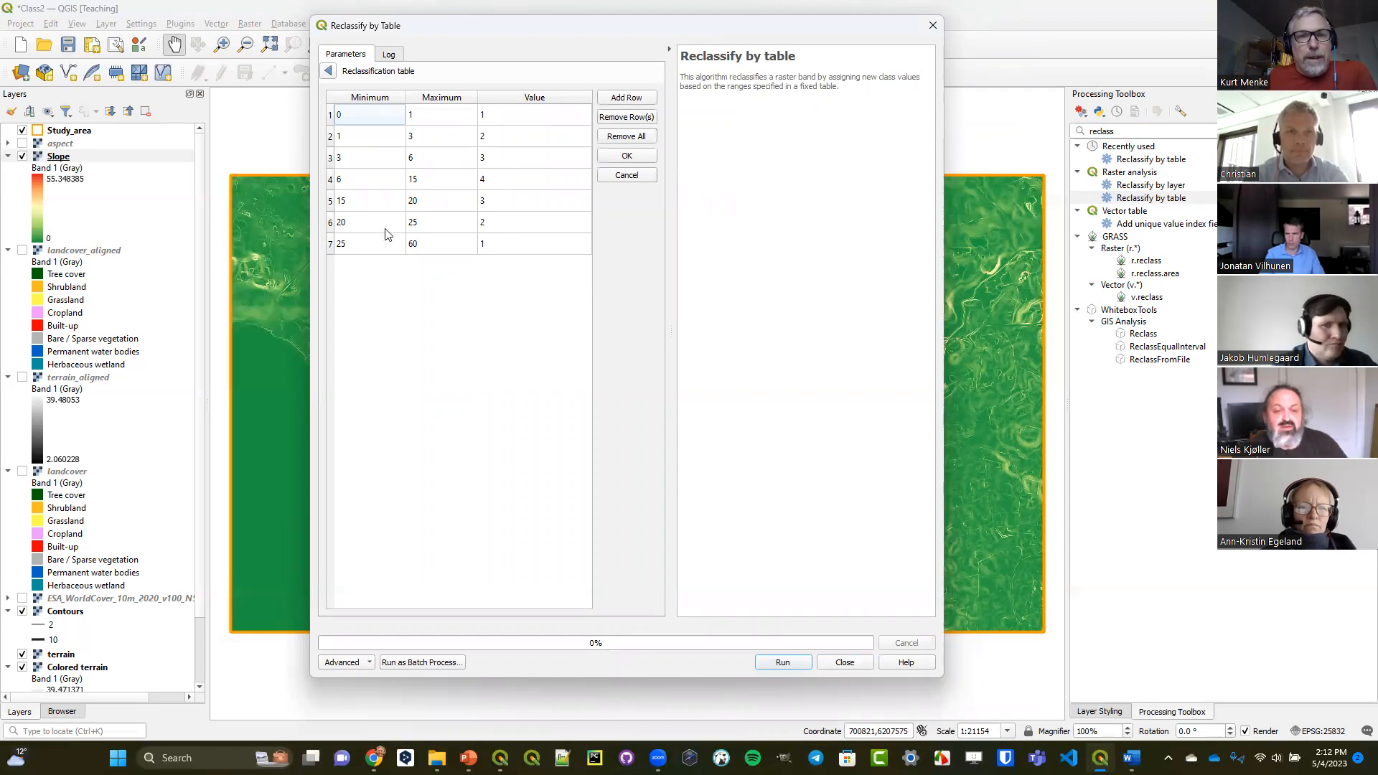
left_click(329, 71)
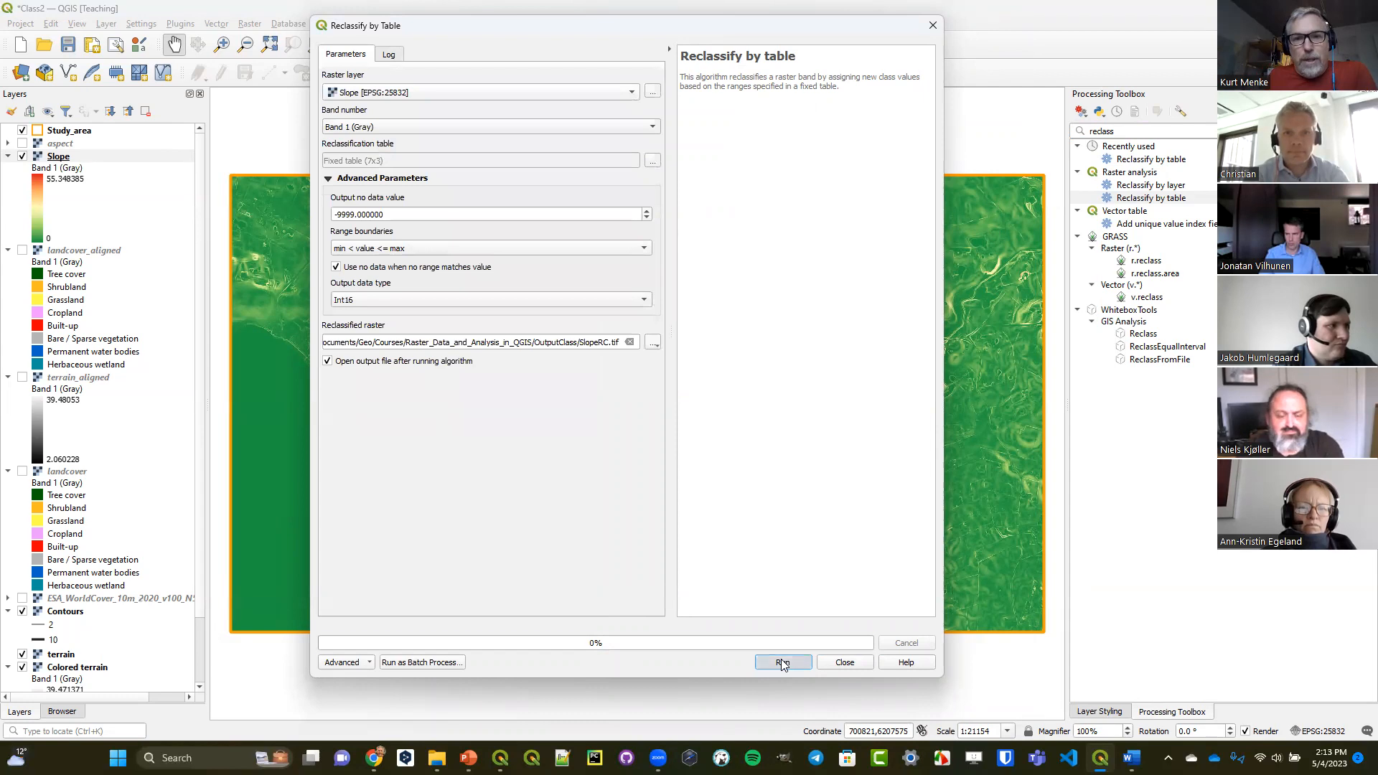
left_click(782, 662)
left_click(839, 662)
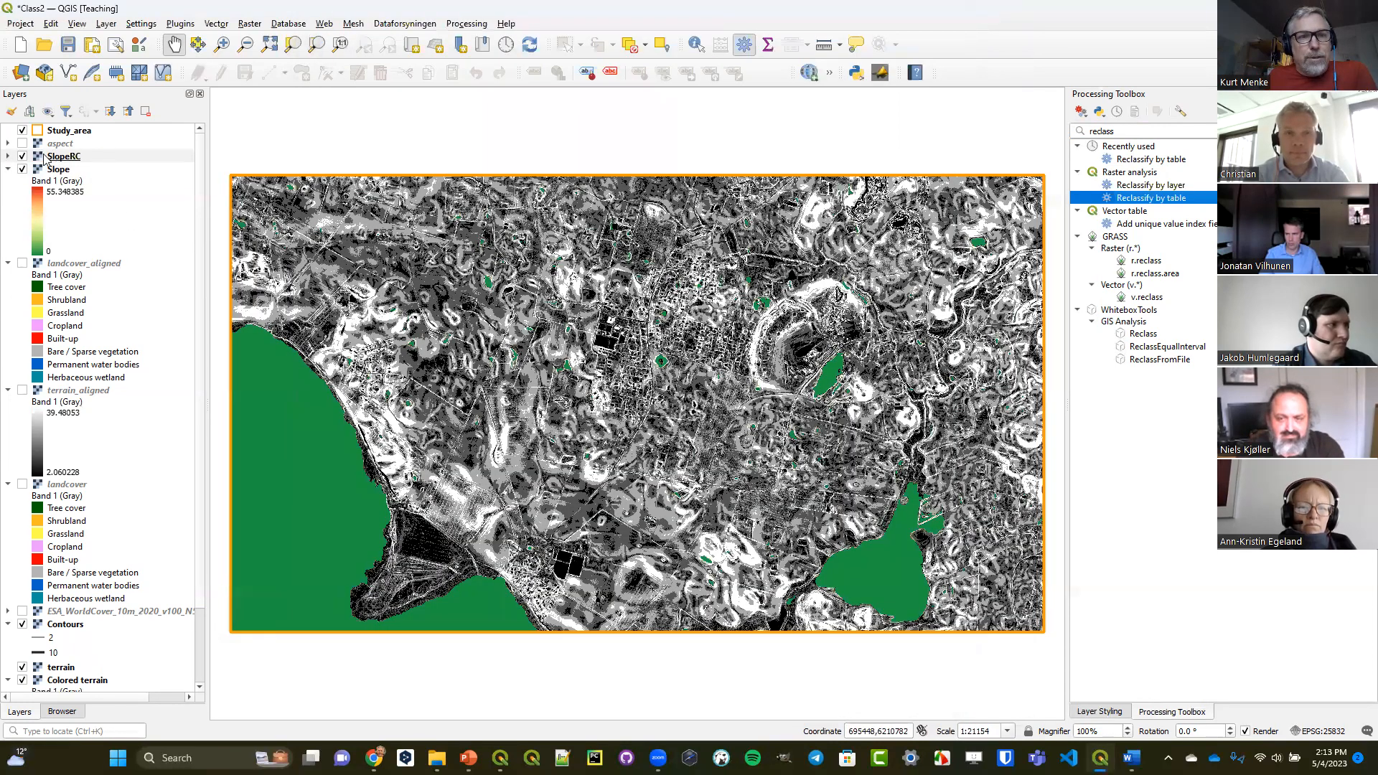
Style the SlopeRC layer as Paletted/Unique values with the RdYlGn color ramp, classify it, and hide the Slope layer.
left_click(57, 158)
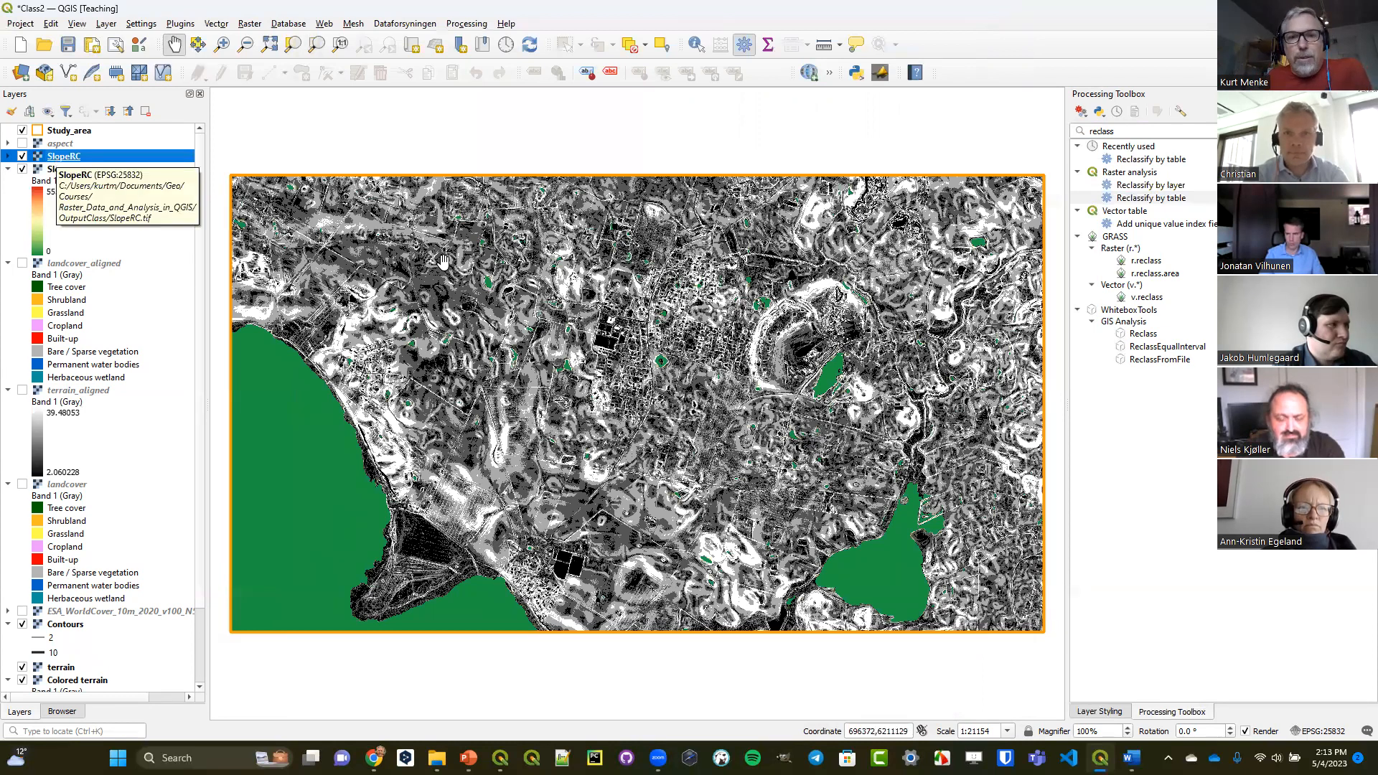
left_click(1108, 713)
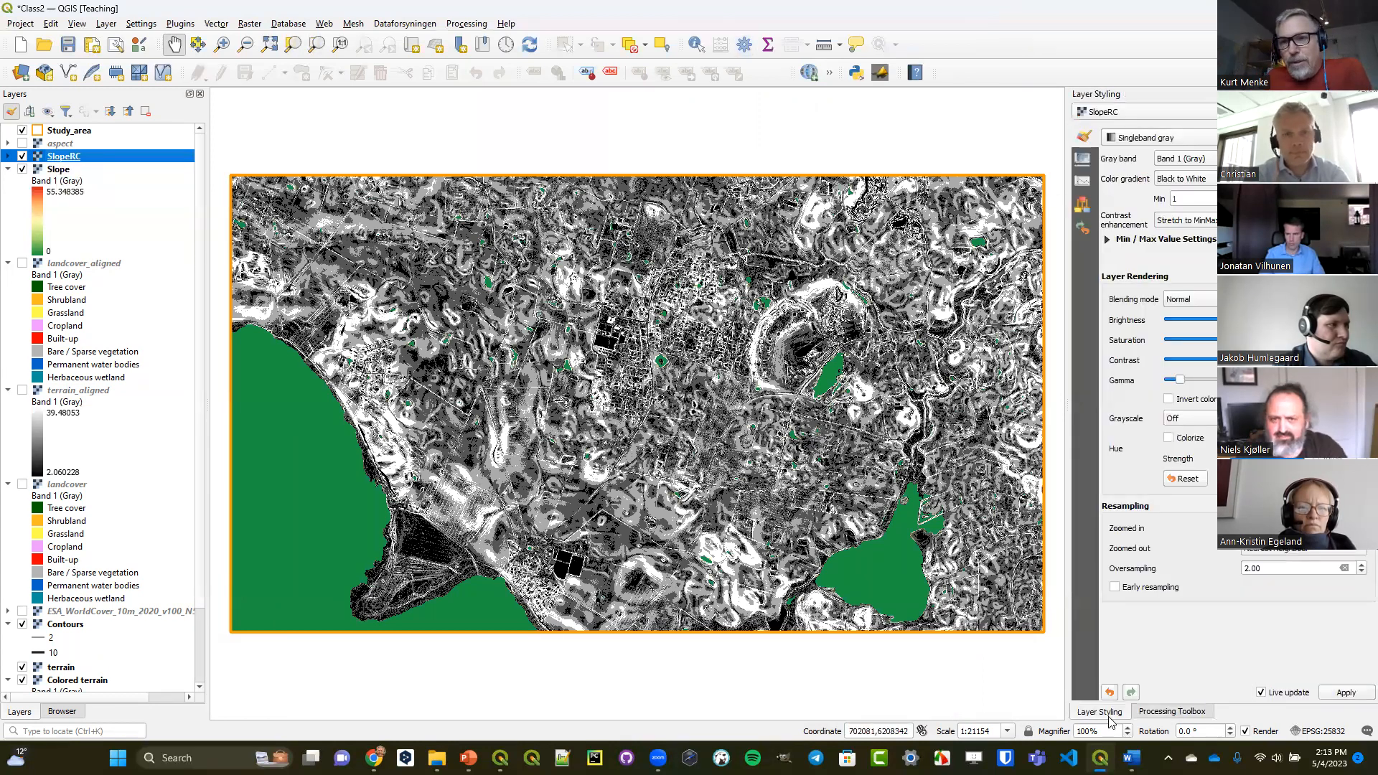
left_click(1204, 145)
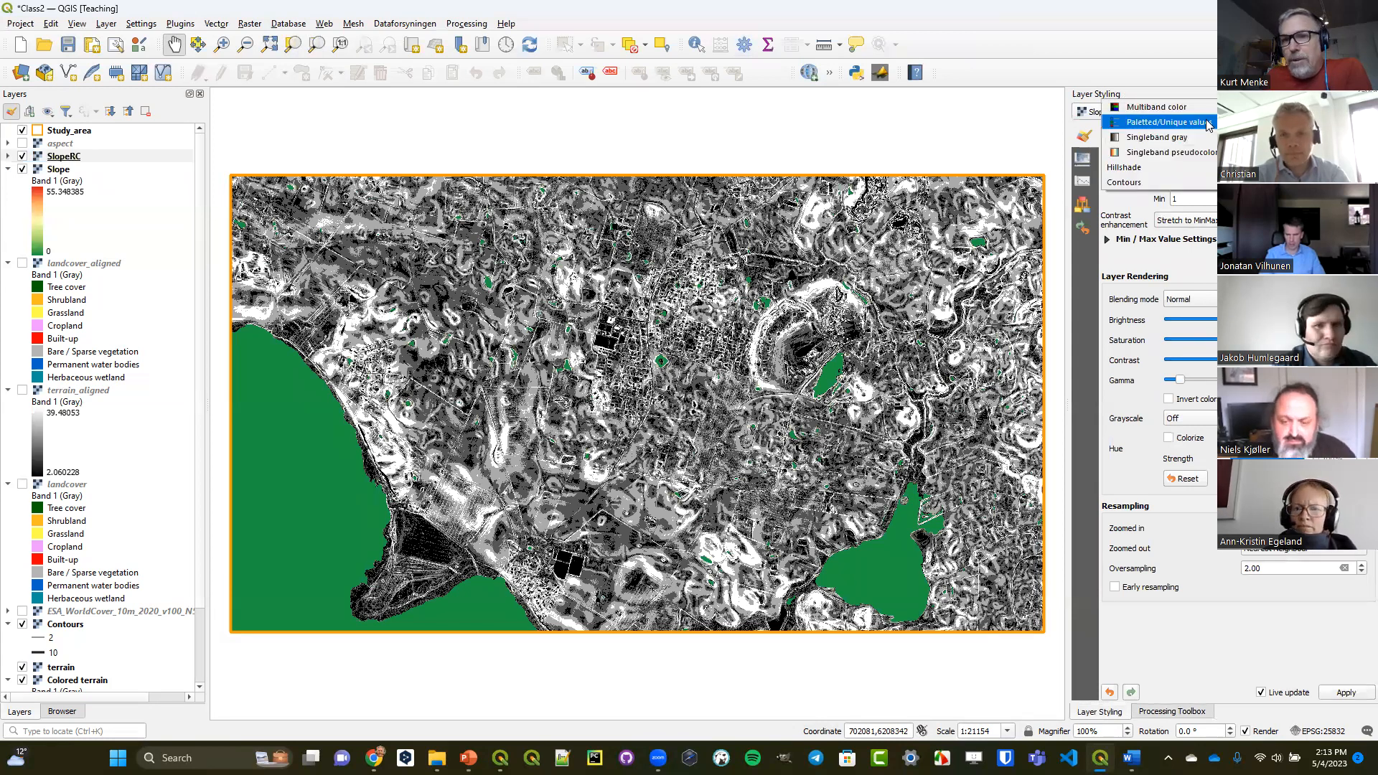
left_click(1208, 123)
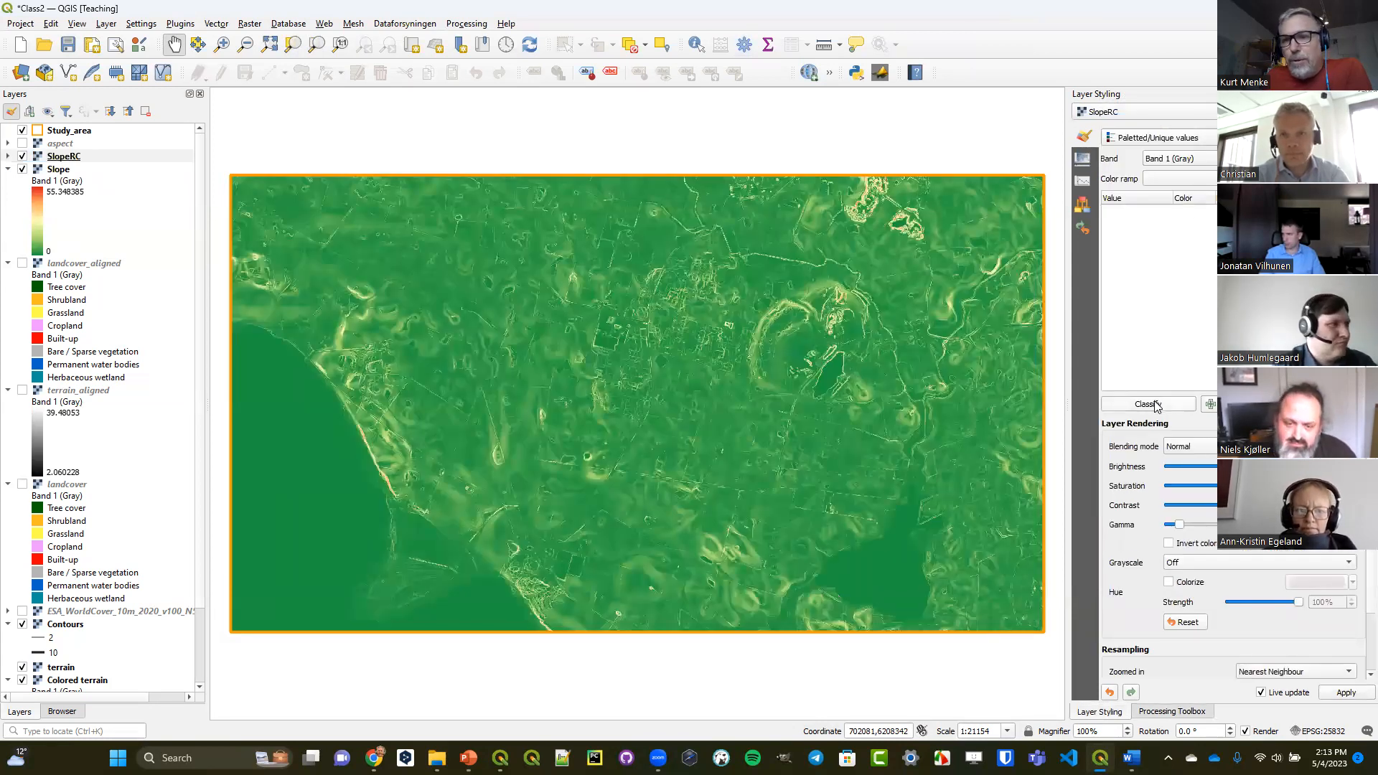
left_click(1352, 179)
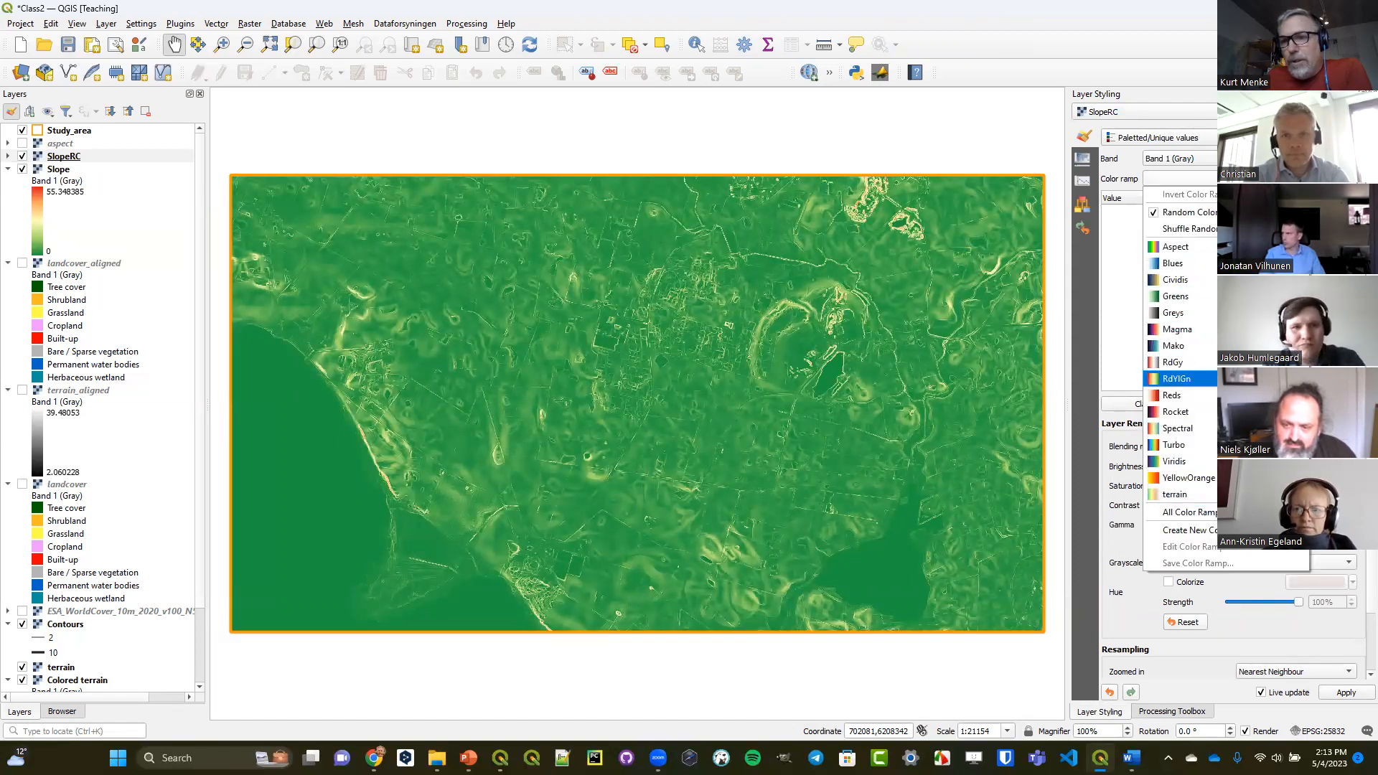
left_click(1256, 378)
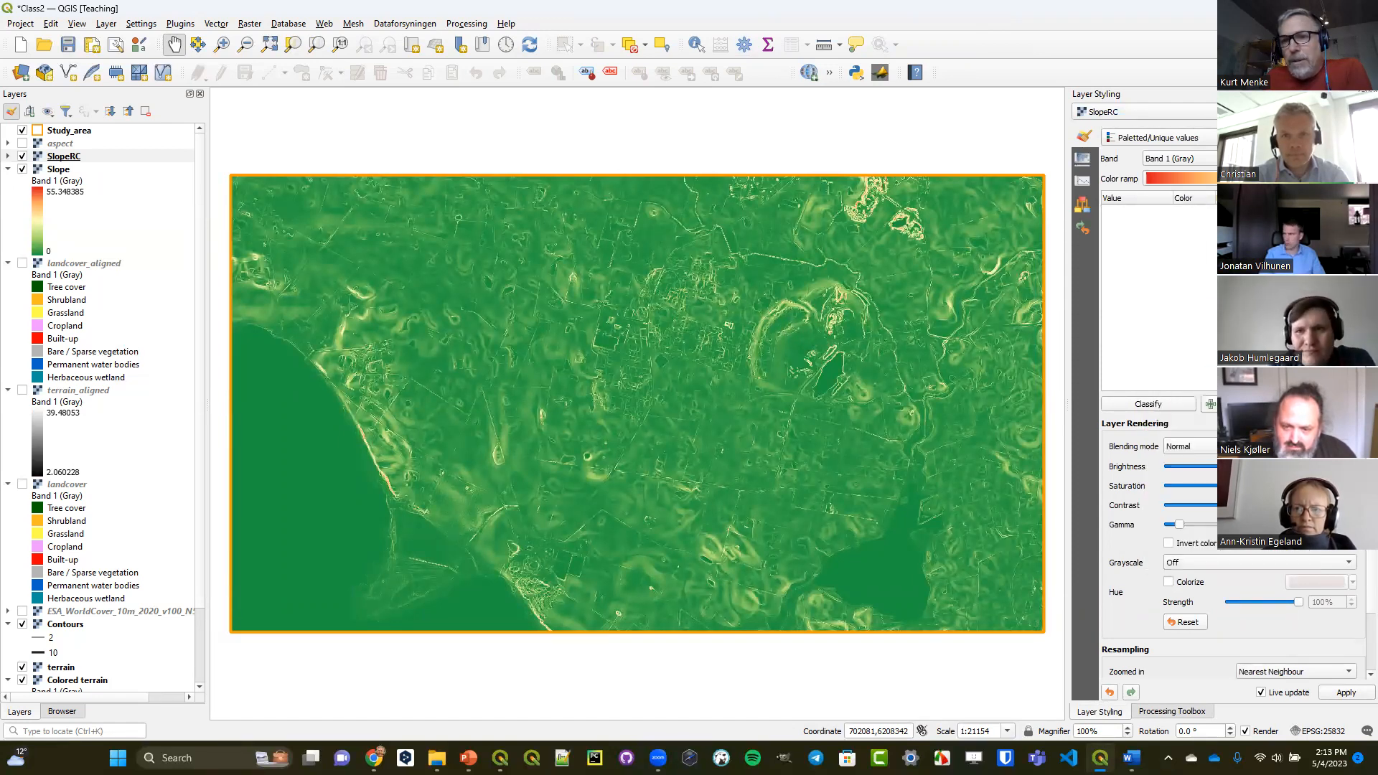
left_click(1141, 405)
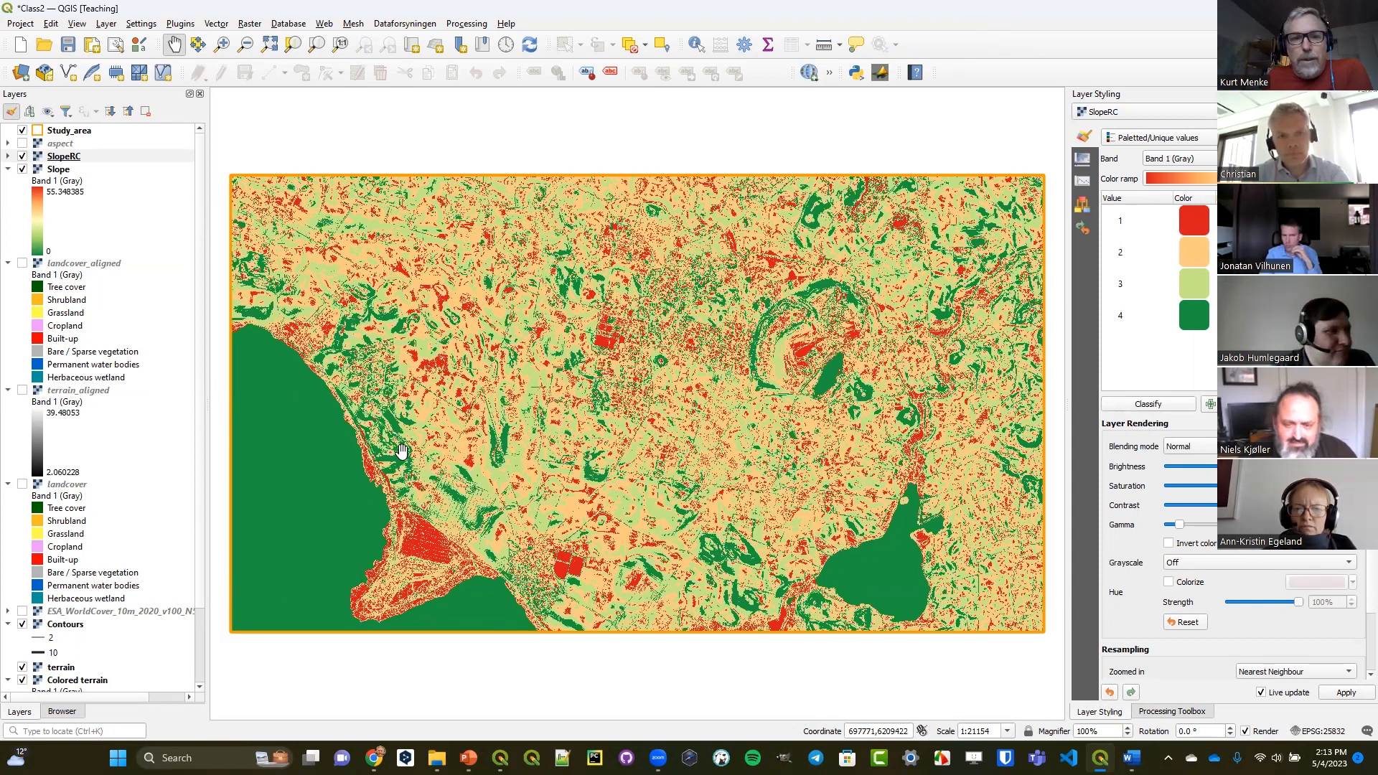
left_click(22, 170)
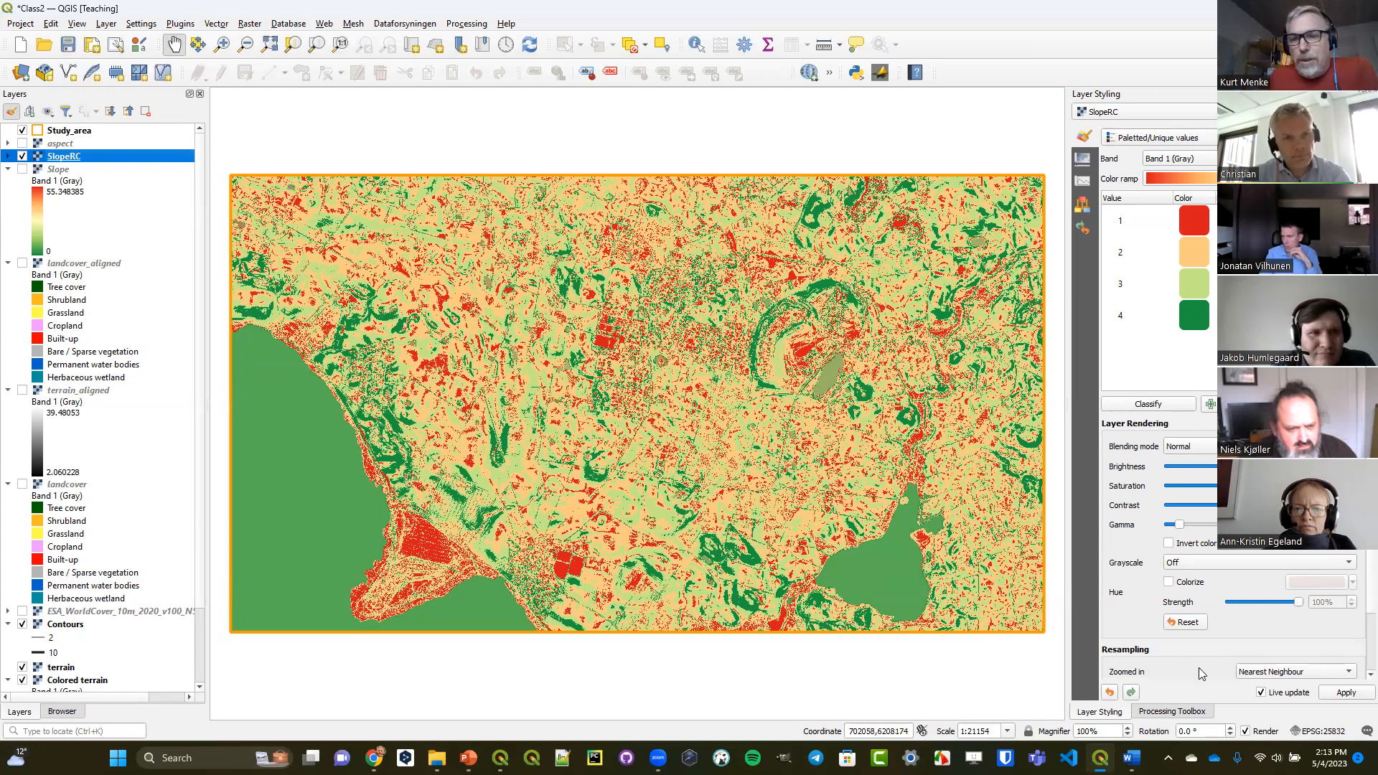
Start a new Reclassify by table run with the aspect raster as the input layer.
left_click(1191, 713)
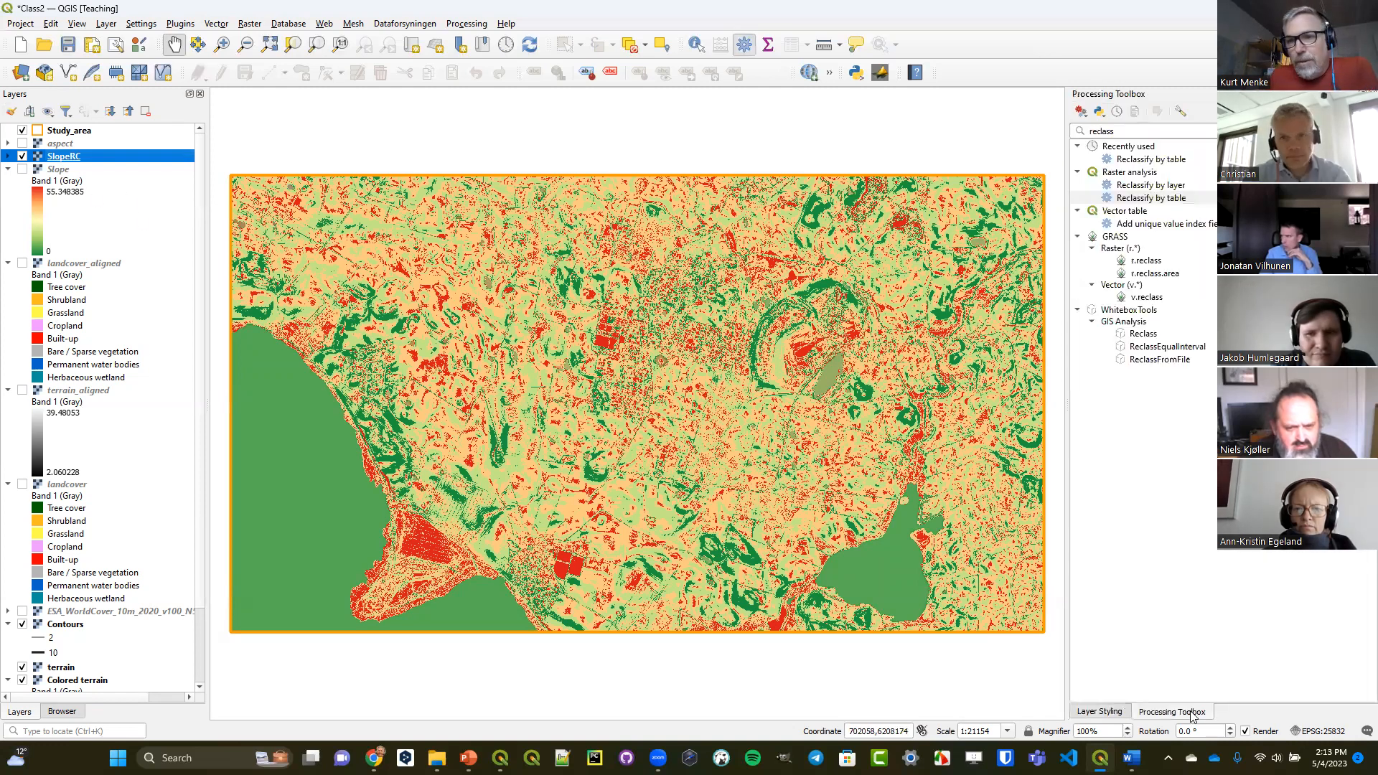
double_click(1182, 199)
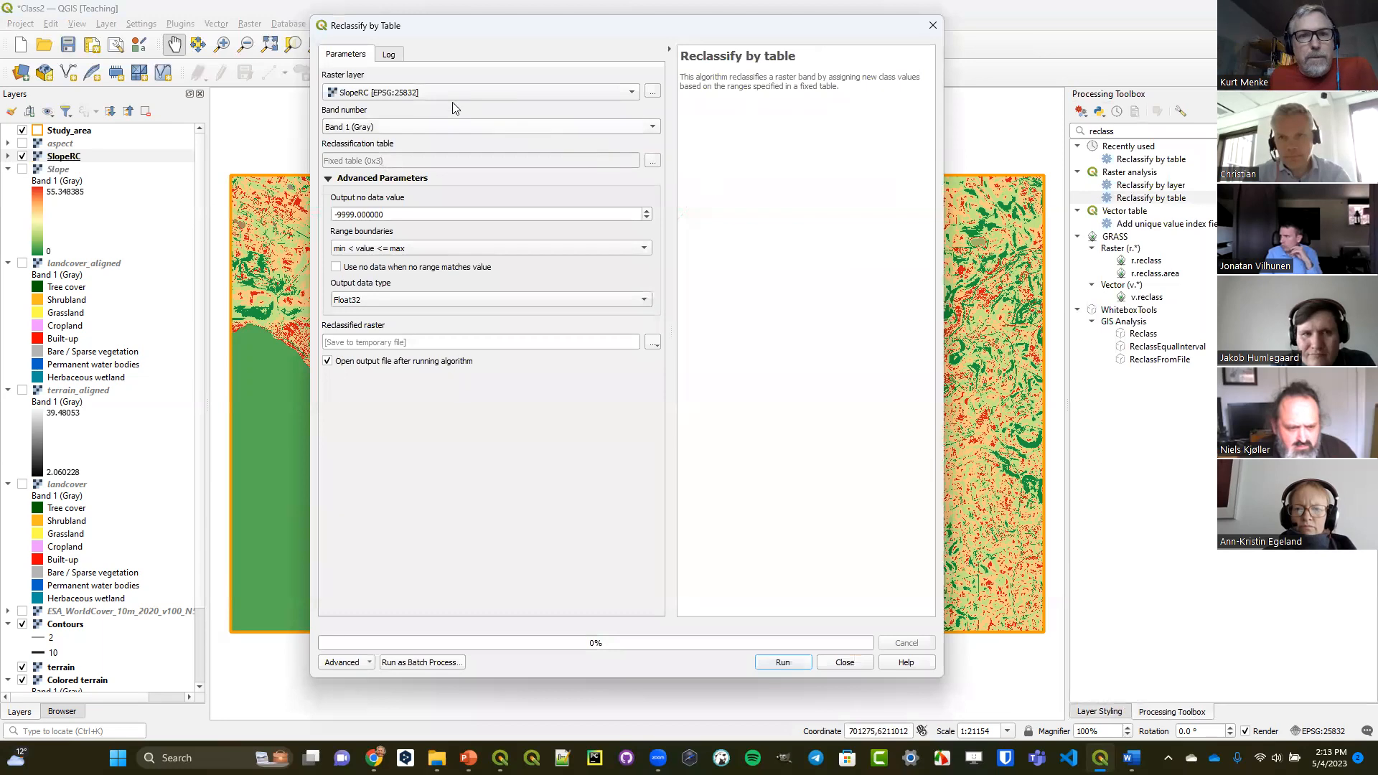
left_click(445, 95)
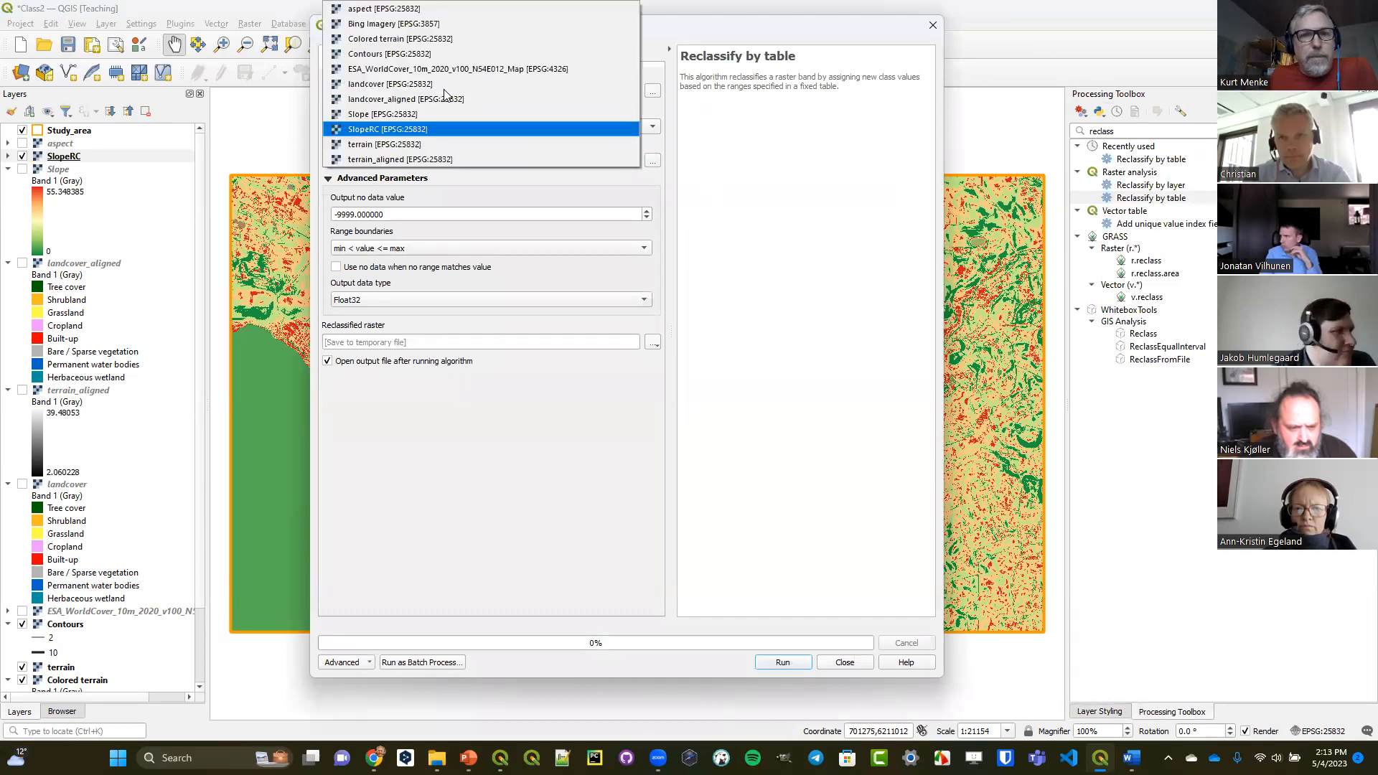
left_click(400, 8)
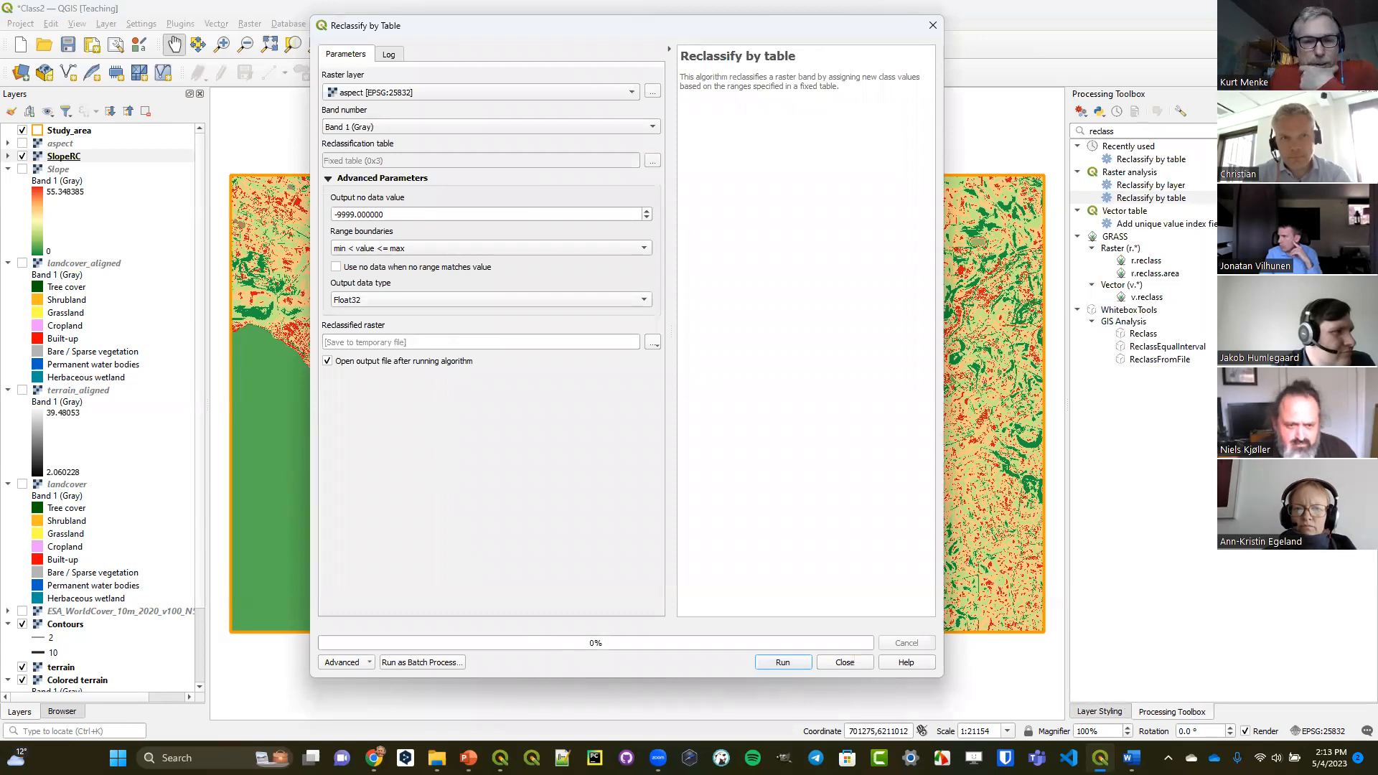
Switch to the PowerPoint lecture and display the Aspect slide with the compass degree values.
left_click(468, 758)
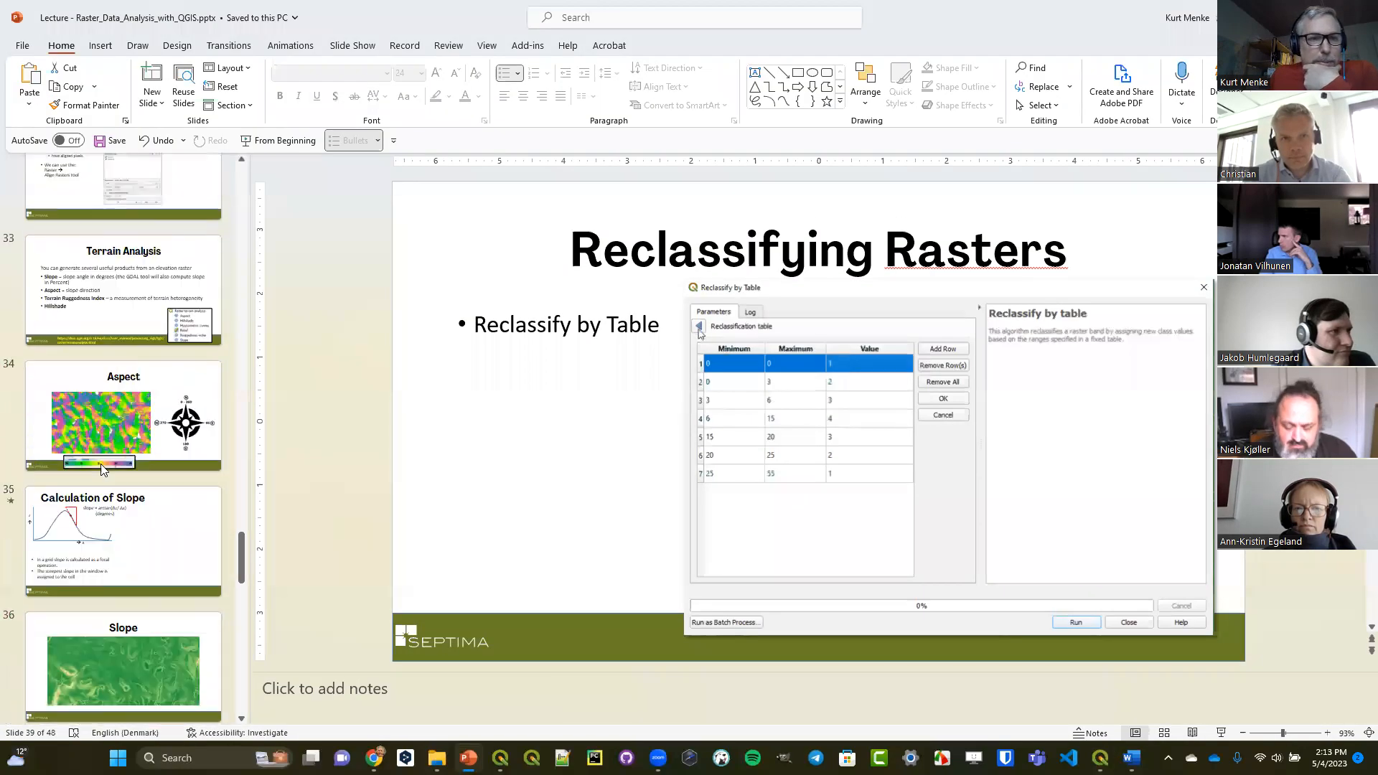
scroll(102, 470, "up", 2)
left_click(115, 539)
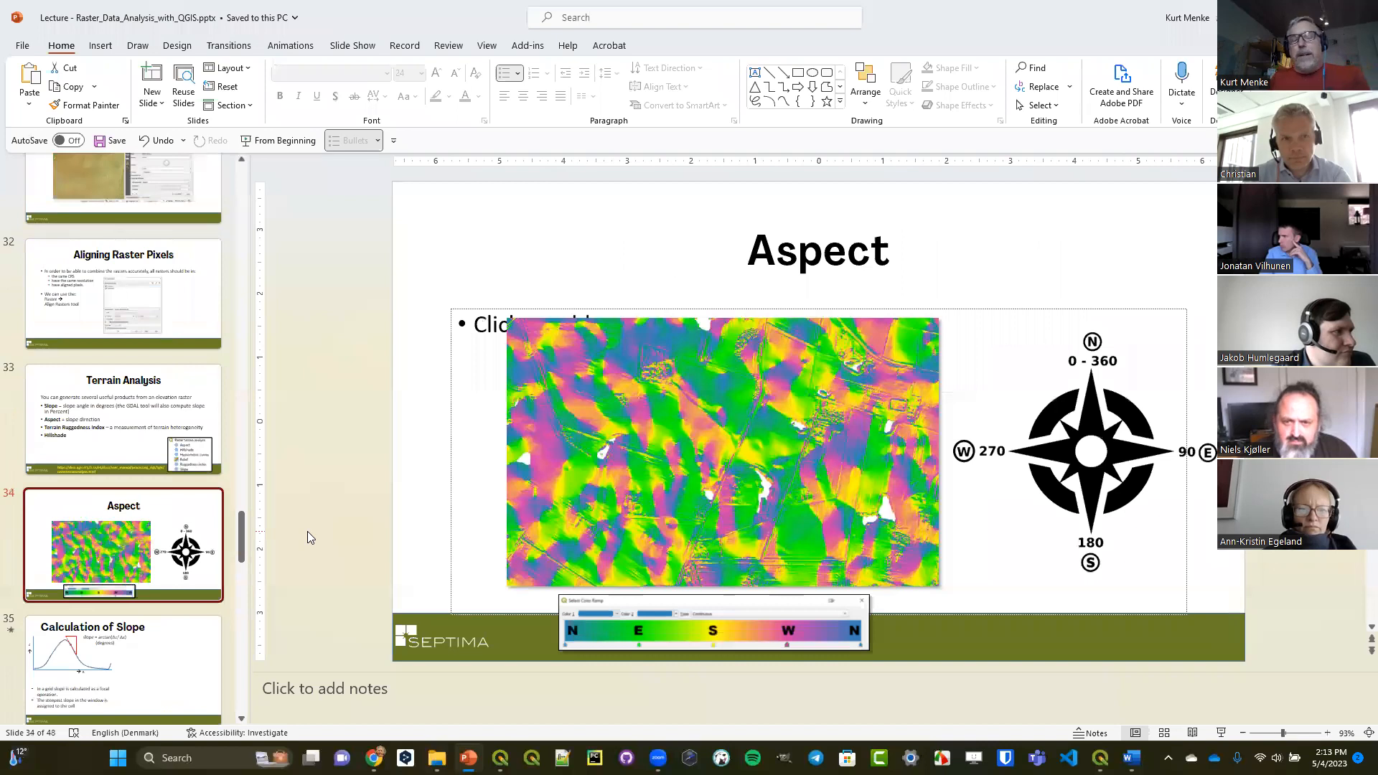
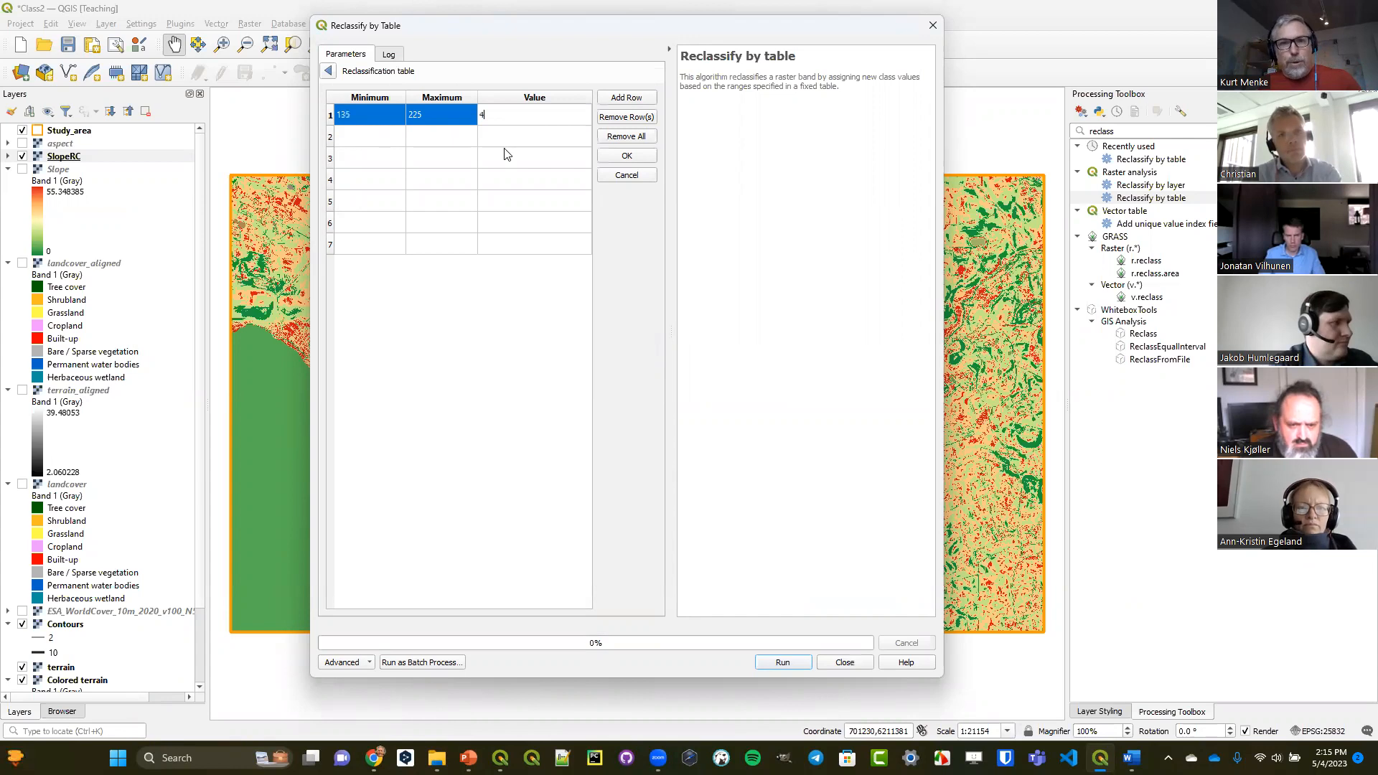
Fill the second row of the reclassification table with minimum 90, maximum 135 and value 3.
left_click(381, 145)
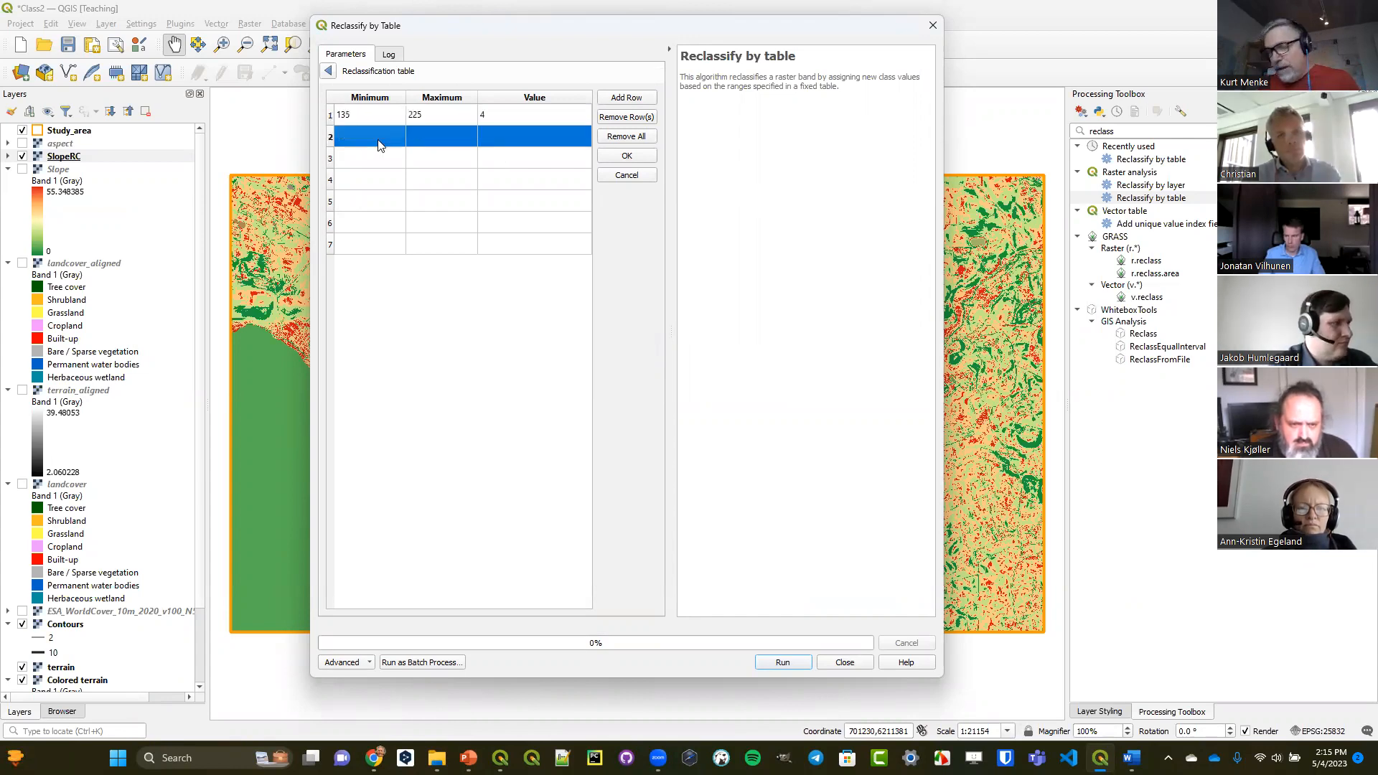
double_click(379, 140)
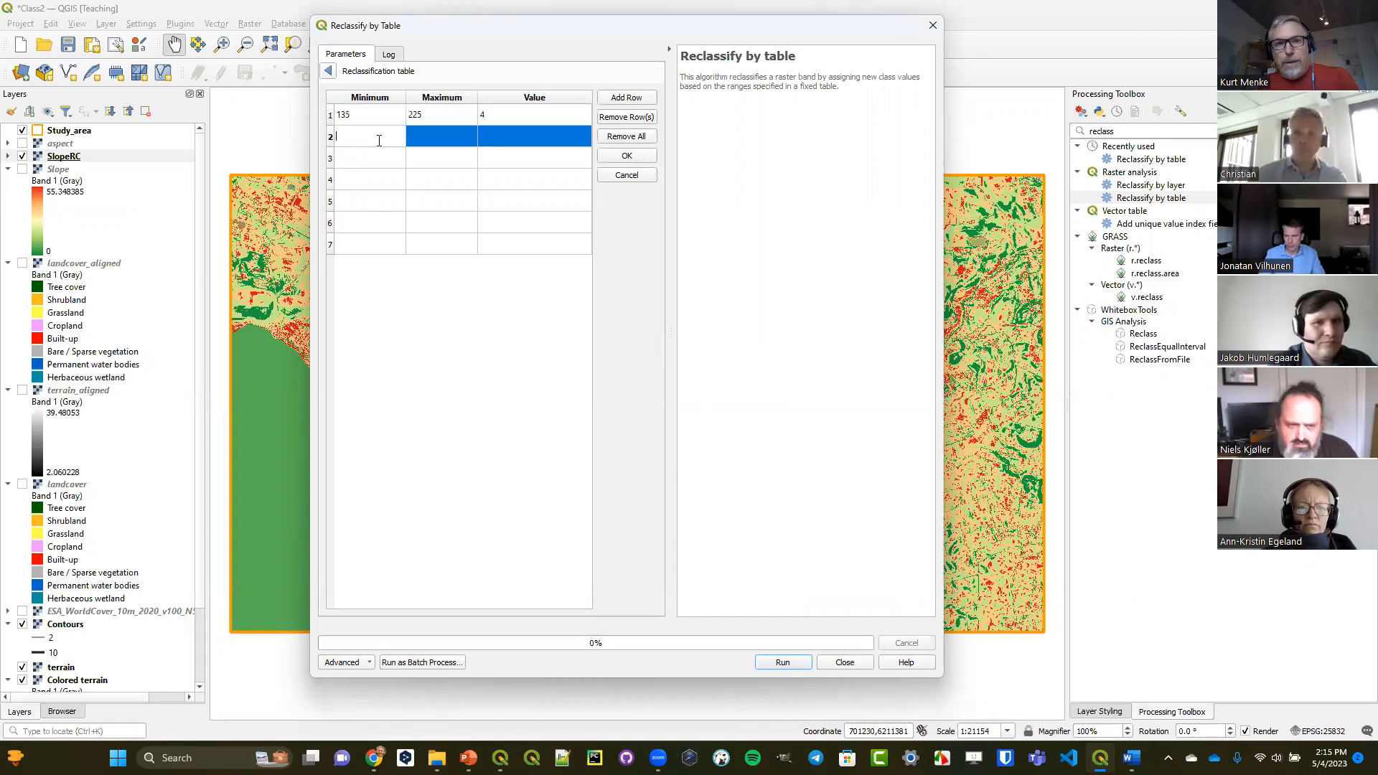
type("90")
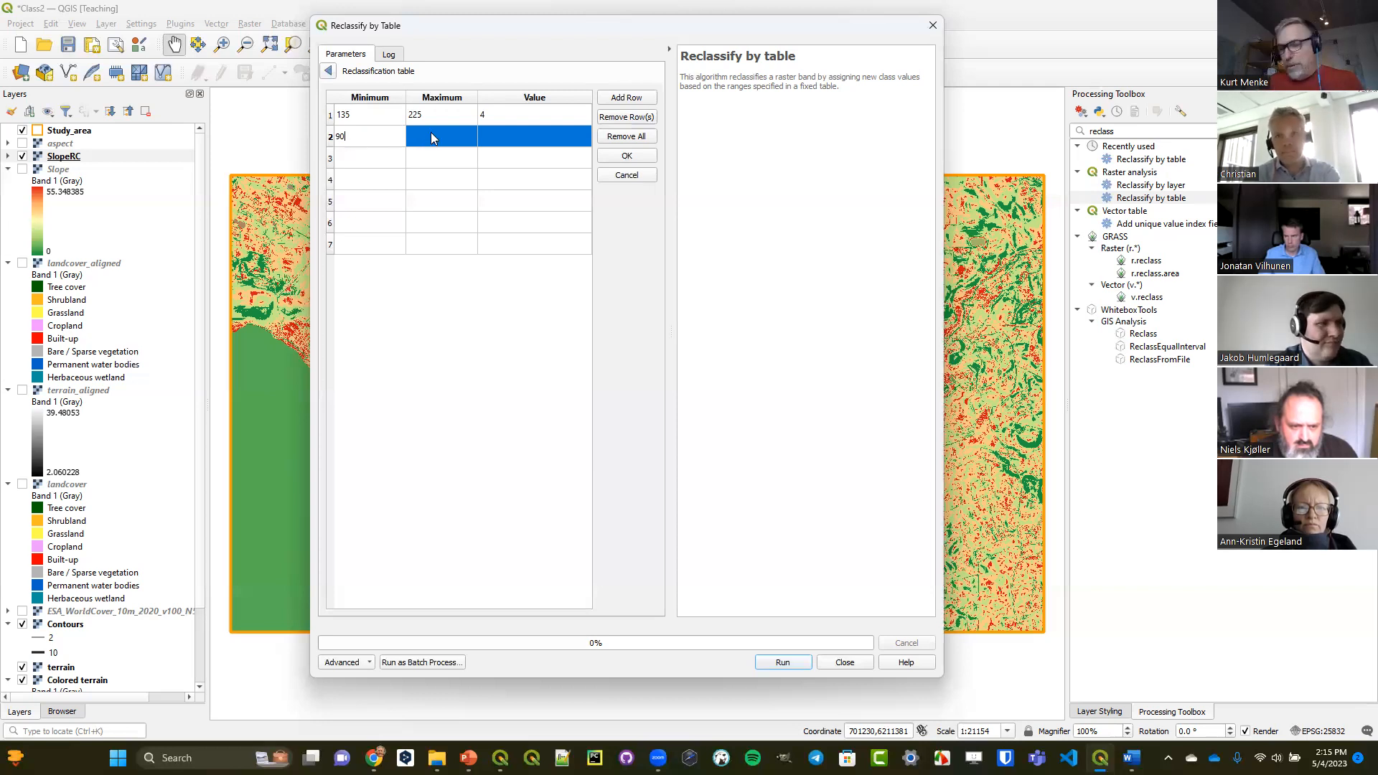
left_click(433, 138)
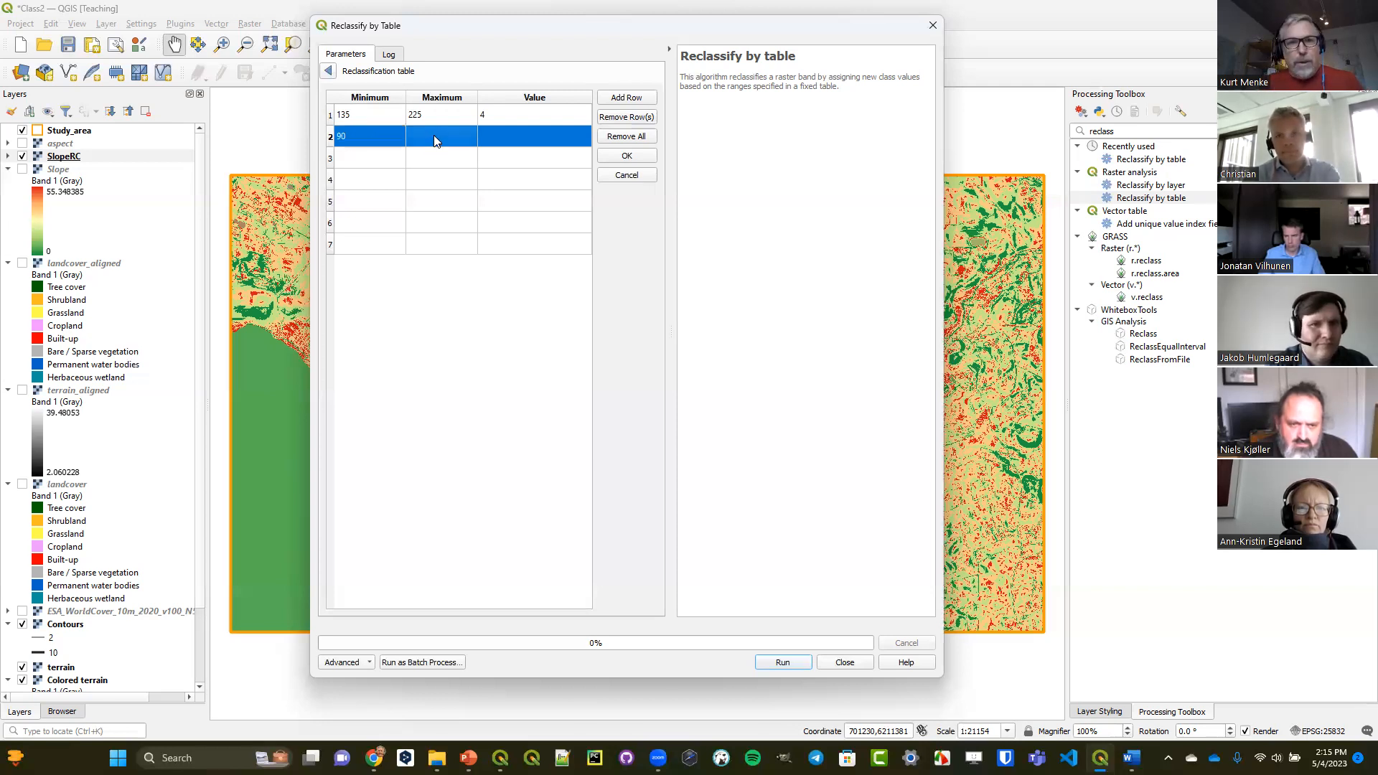
double_click(434, 137)
type("135")
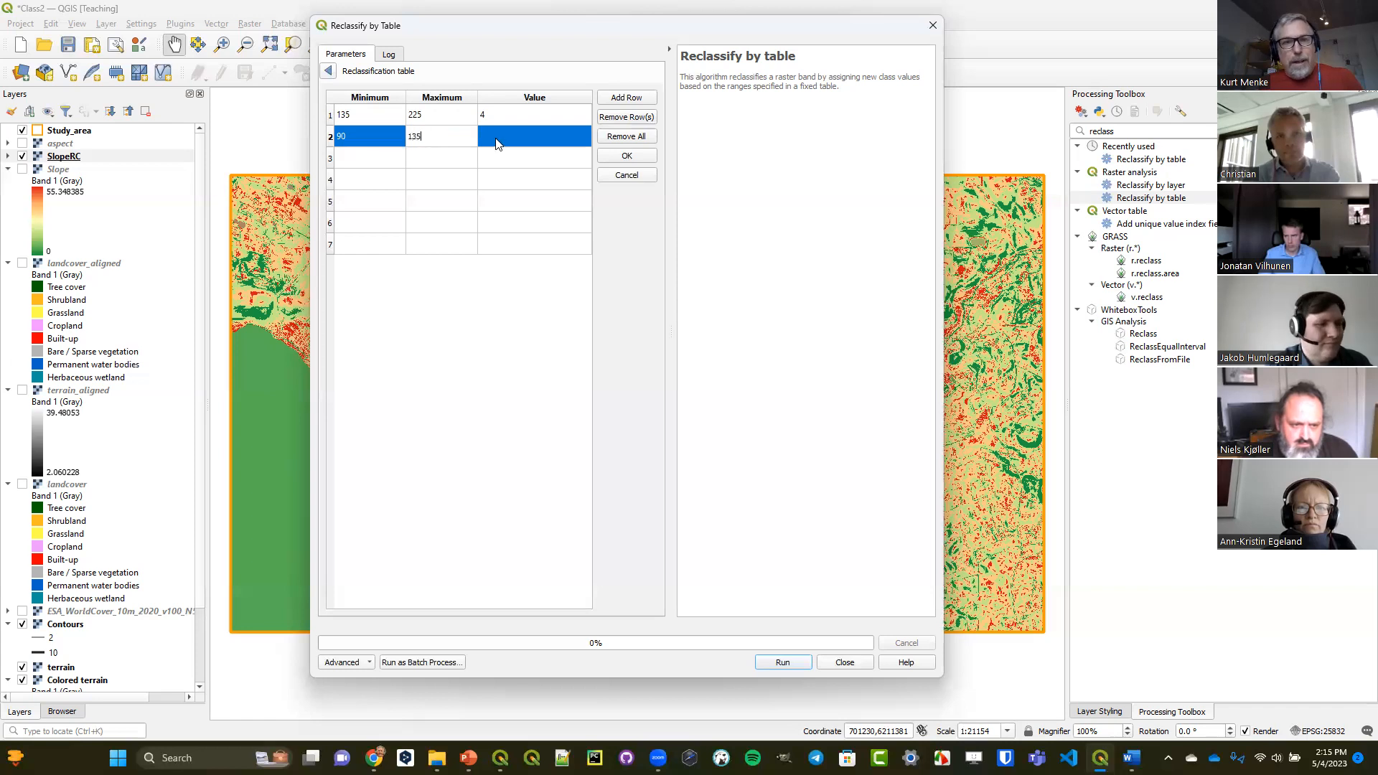
double_click(502, 133)
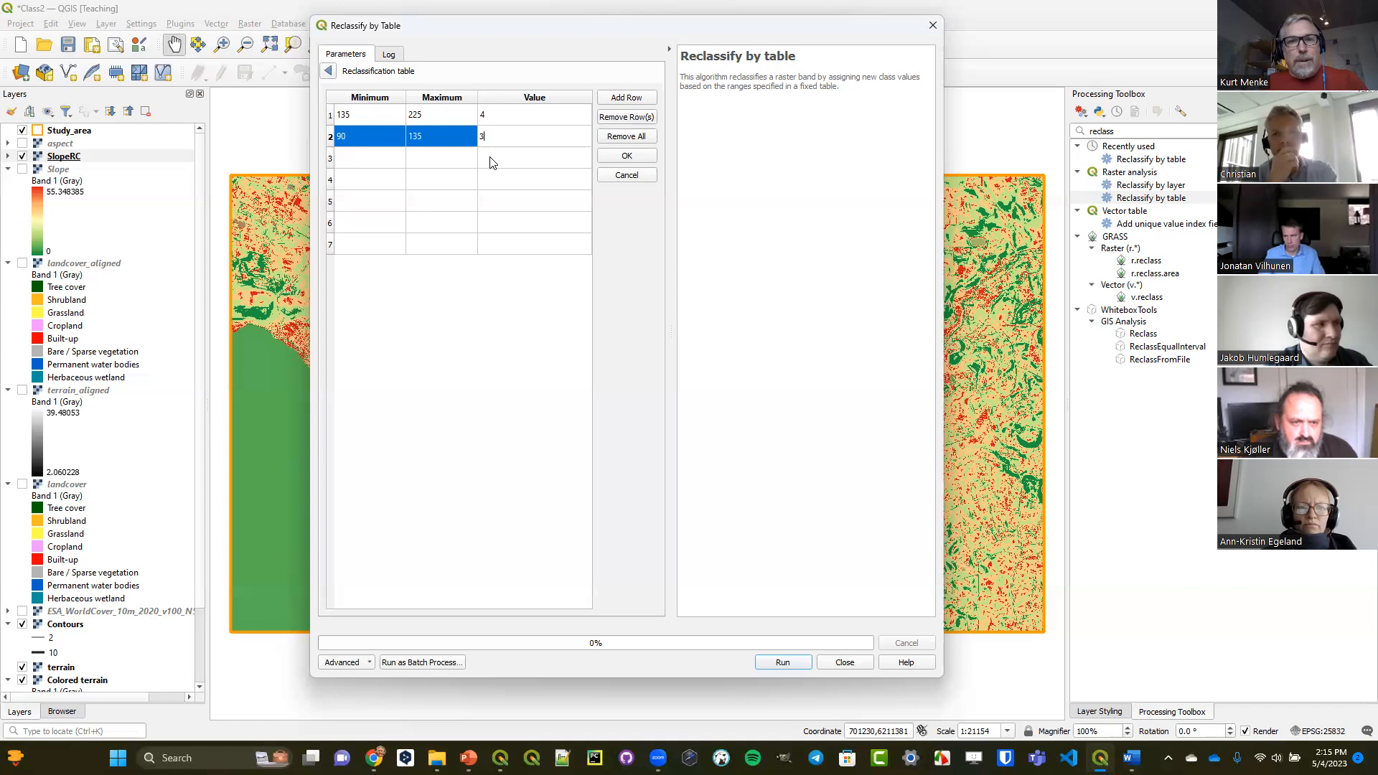
Fill the third row of the reclassification table with minimum 225, maximum 270 and value 3.
double_click(377, 158)
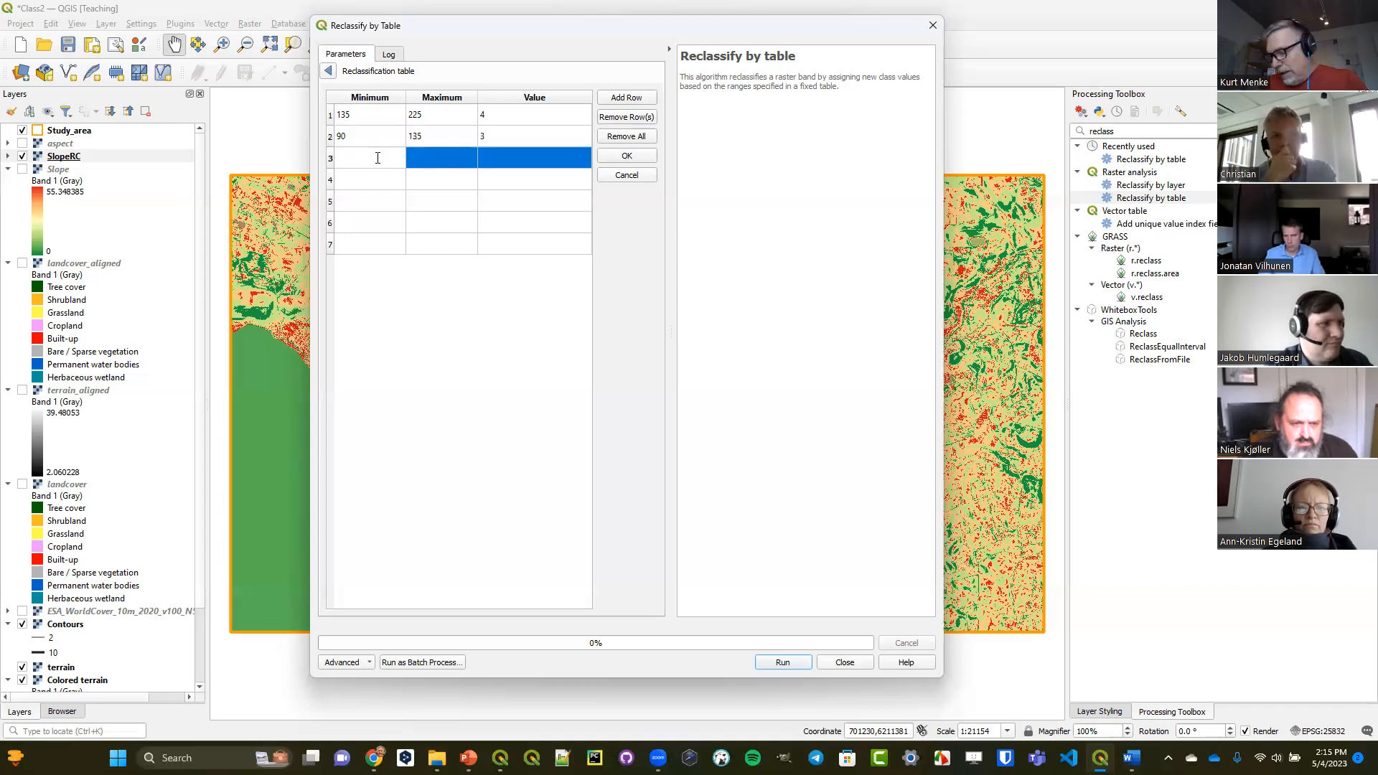
type("225")
double_click(440, 163)
type("270")
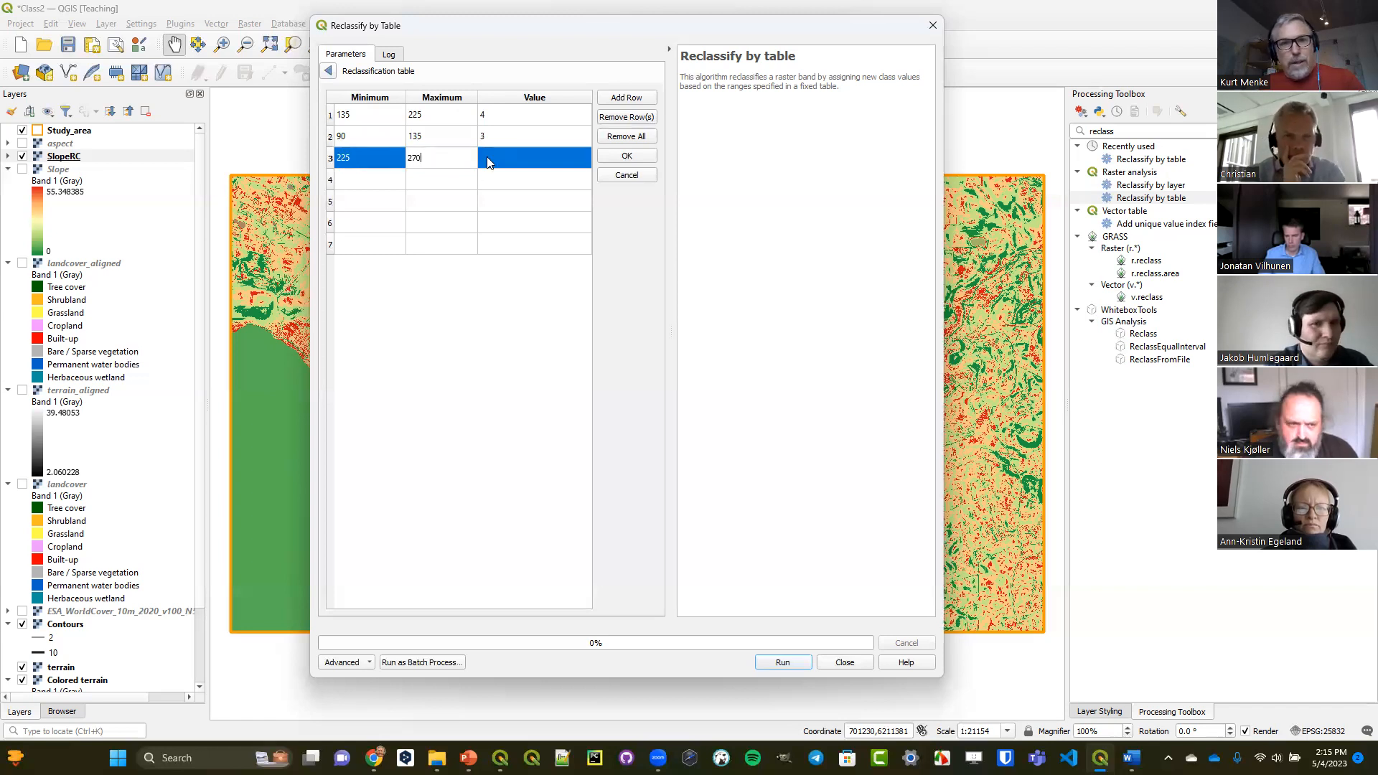
double_click(486, 156)
type("3")
left_click(465, 226)
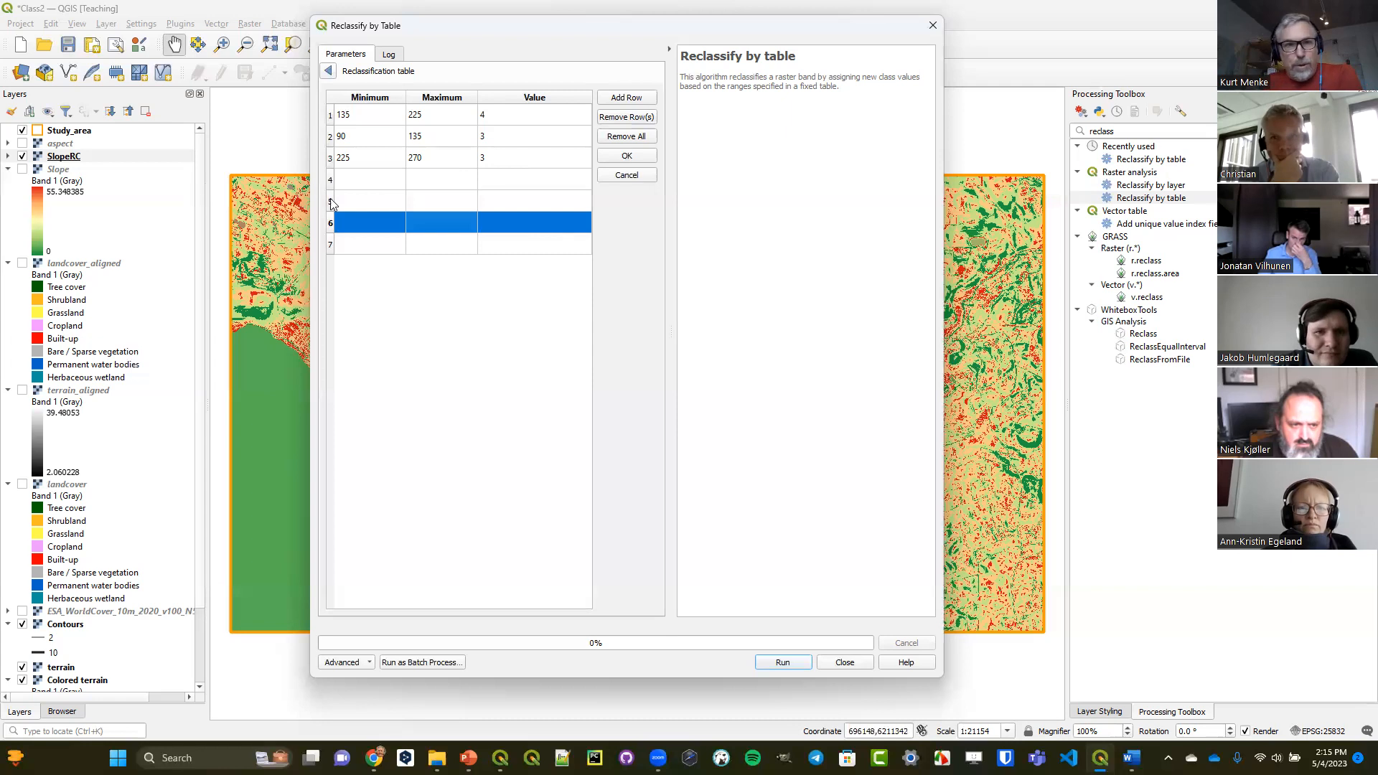
Fill the fourth row of the reclassification table with minimum 45, maximum 90 and value 2.
double_click(352, 181)
type("45")
double_click(435, 176)
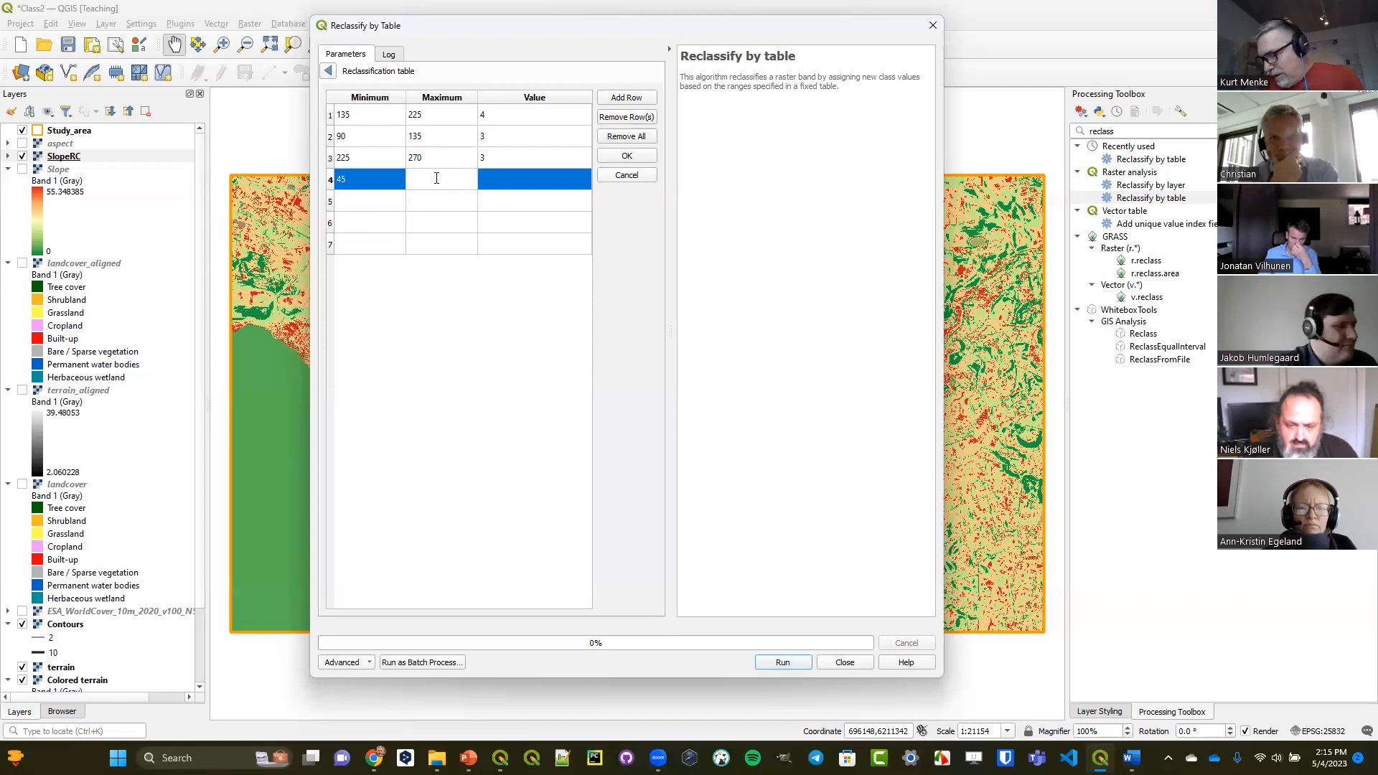
type("90")
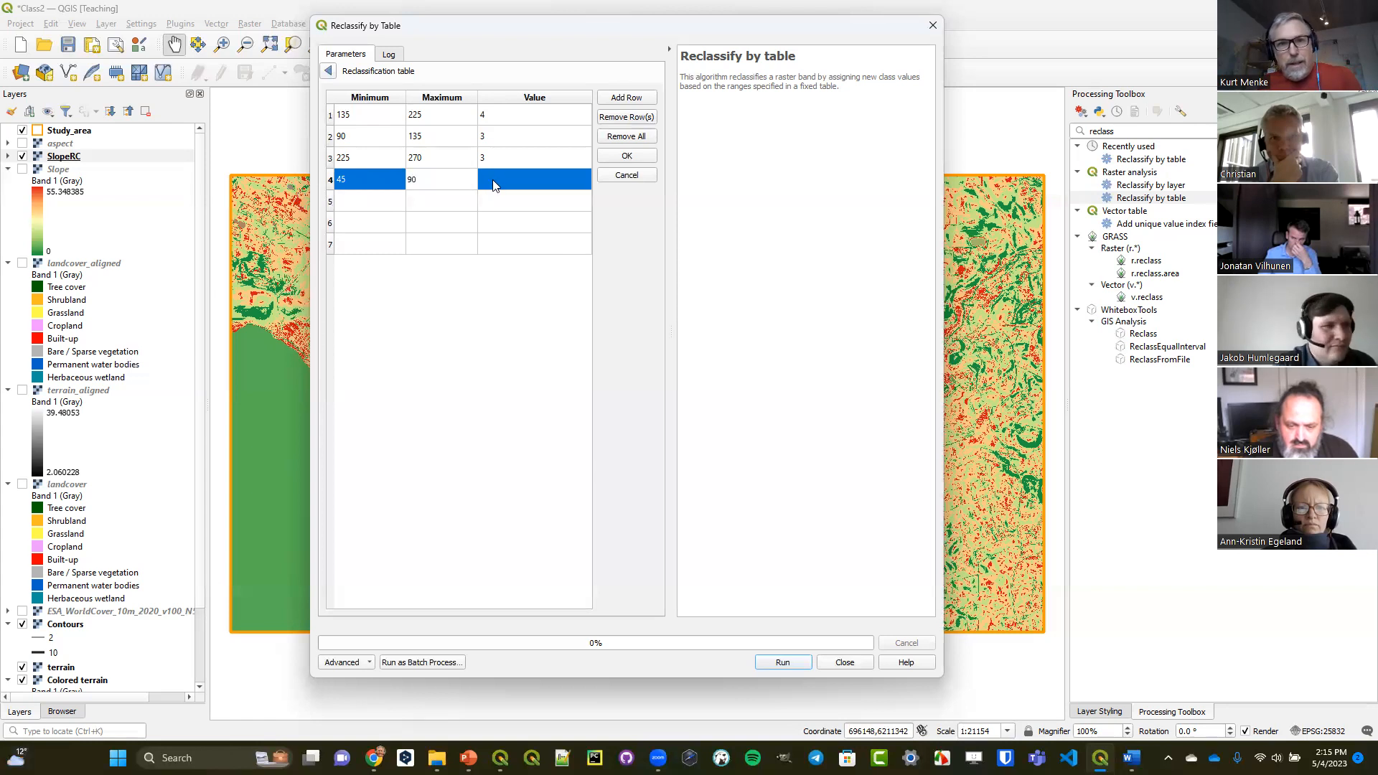
double_click(493, 183)
type("2")
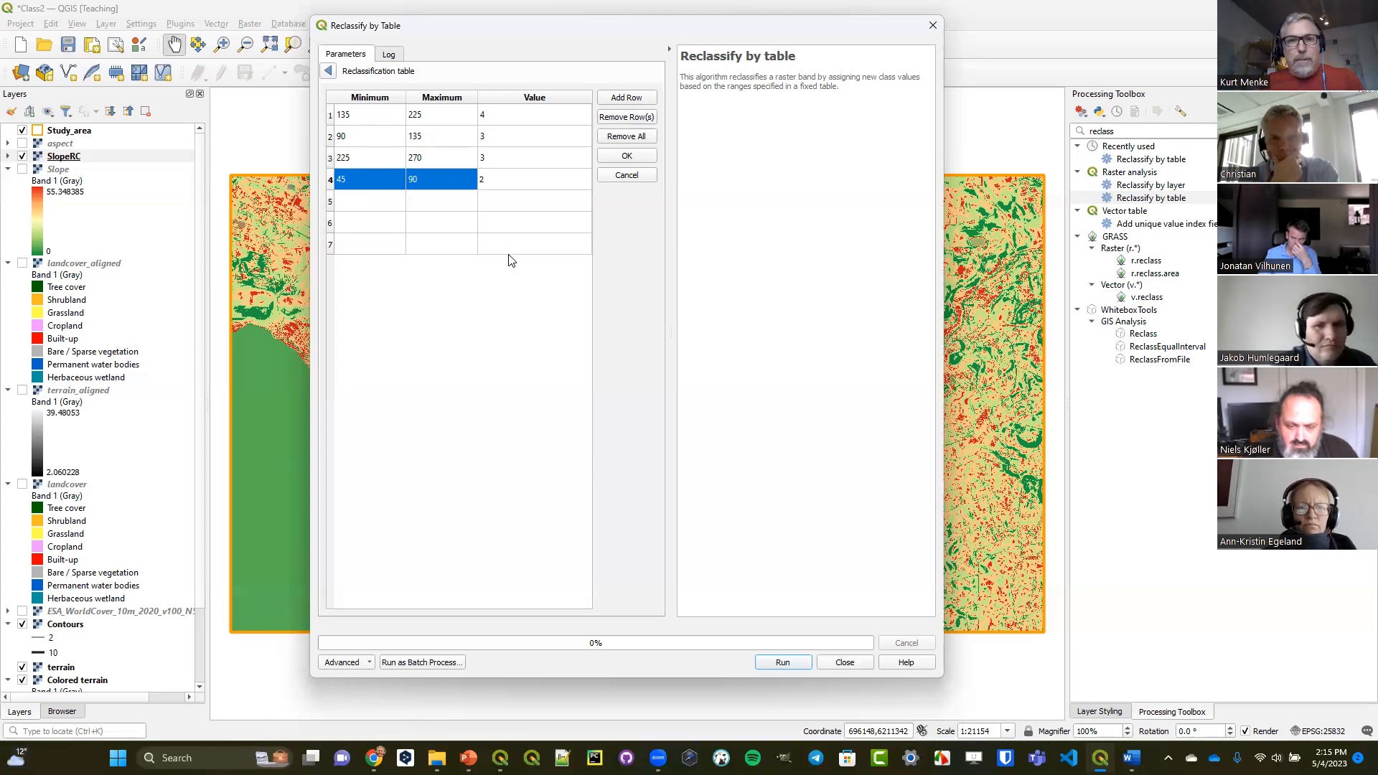
left_click(534, 237)
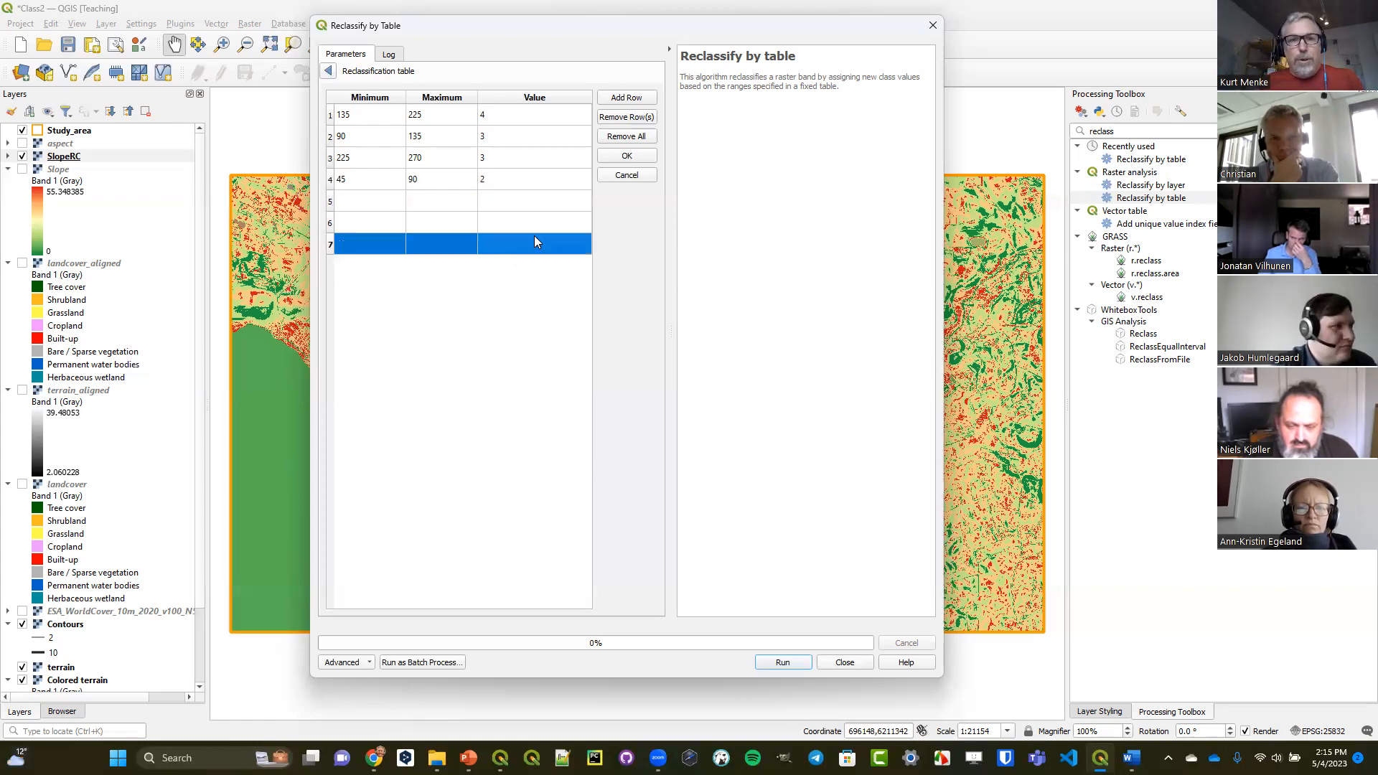
Fill the fifth row of the reclassification table with minimum 270, maximum 315 and value 2.
double_click(367, 206)
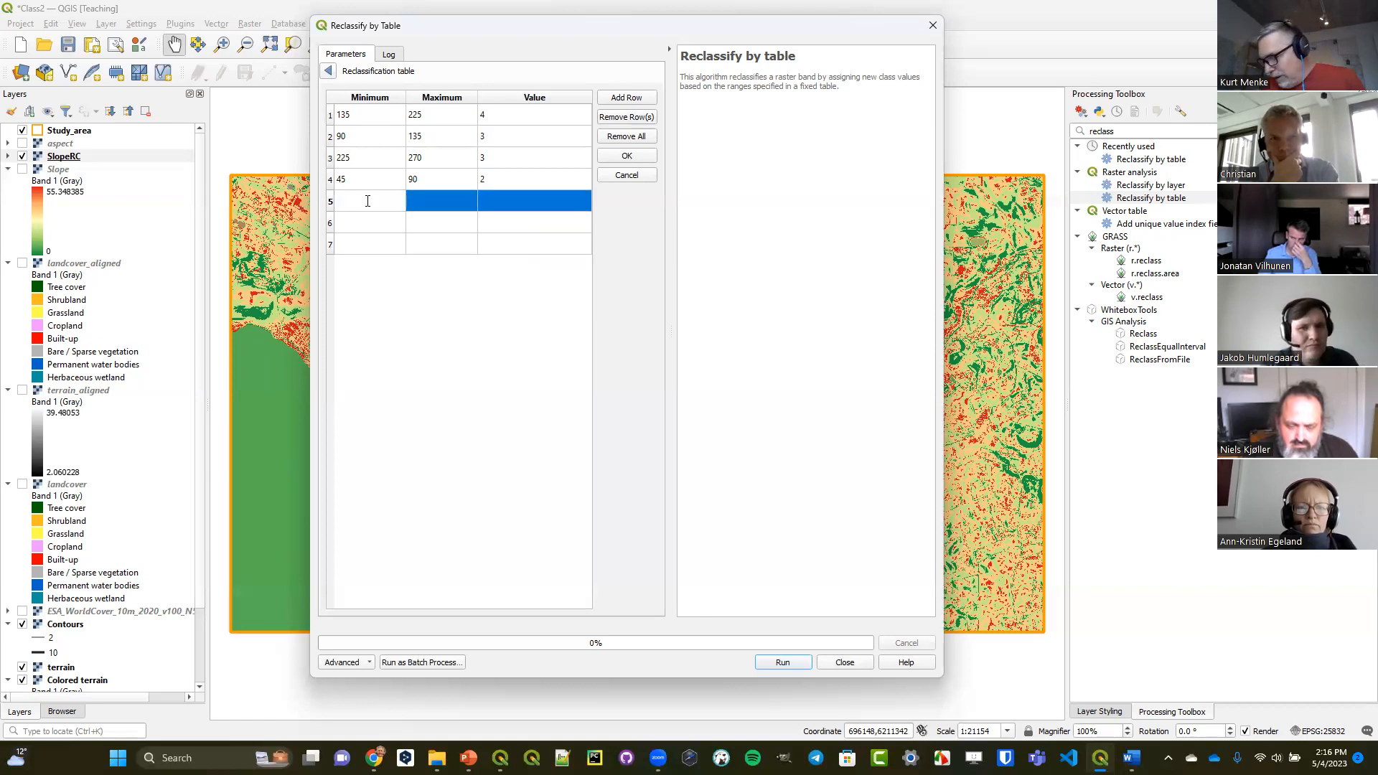
type("270")
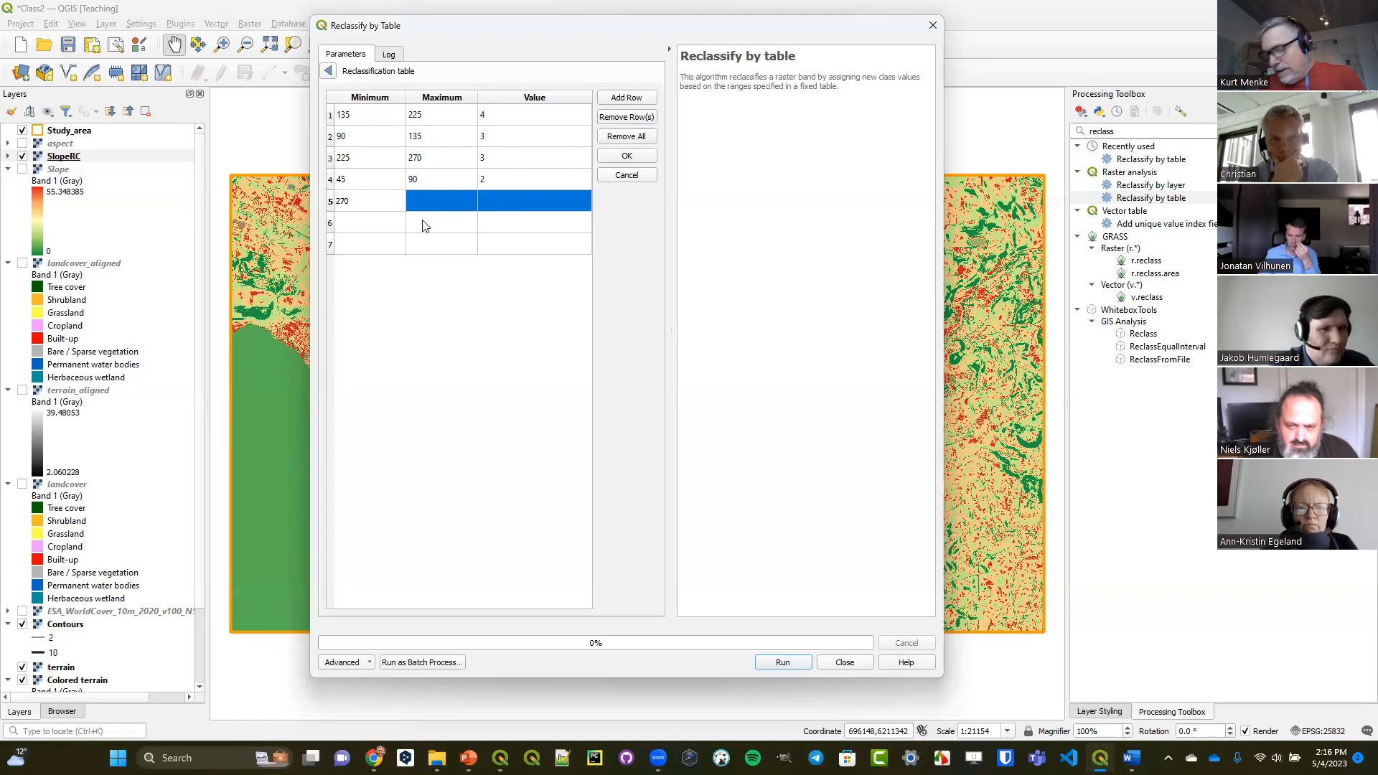
left_click(437, 200)
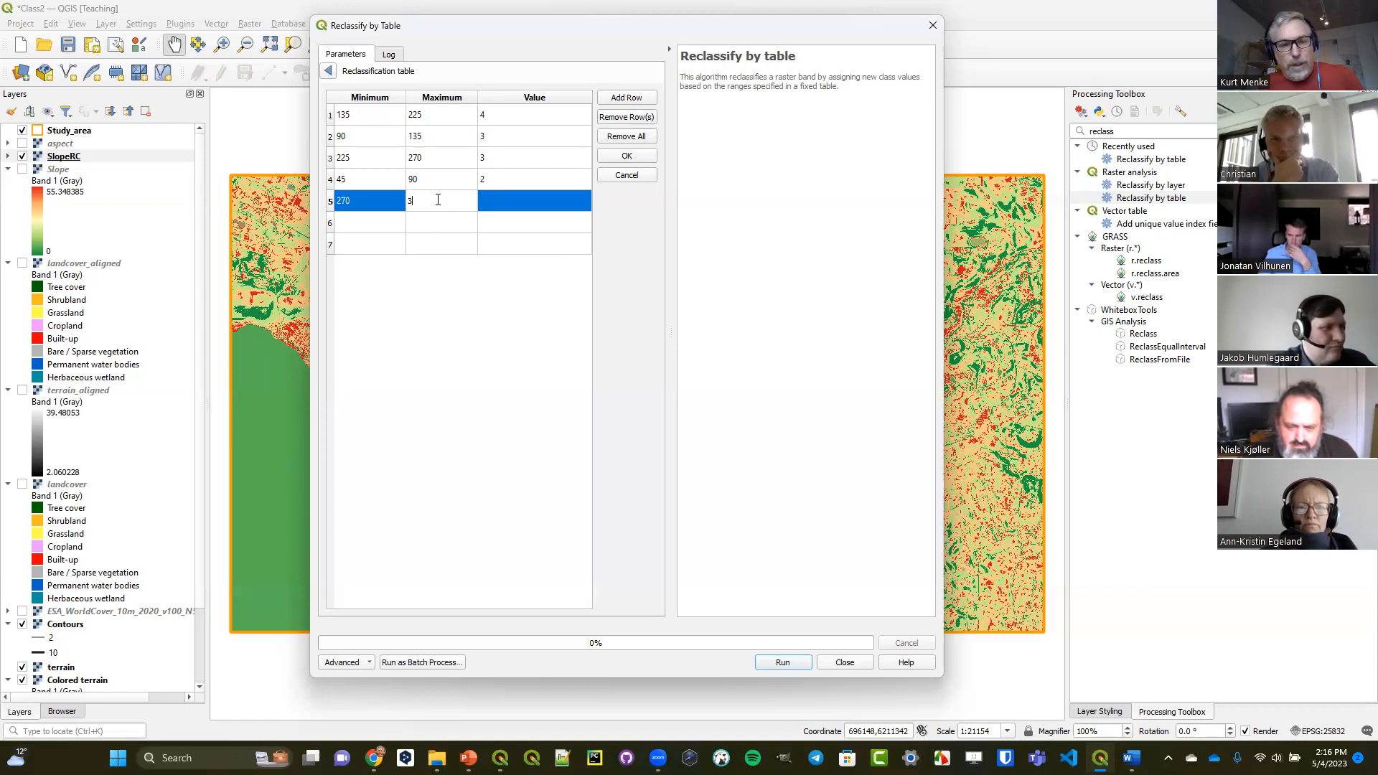
left_click(490, 202)
type("2")
Fill the sixth row of the reclassification table with minimum 315, maximum 360 and value 1.
double_click(378, 225)
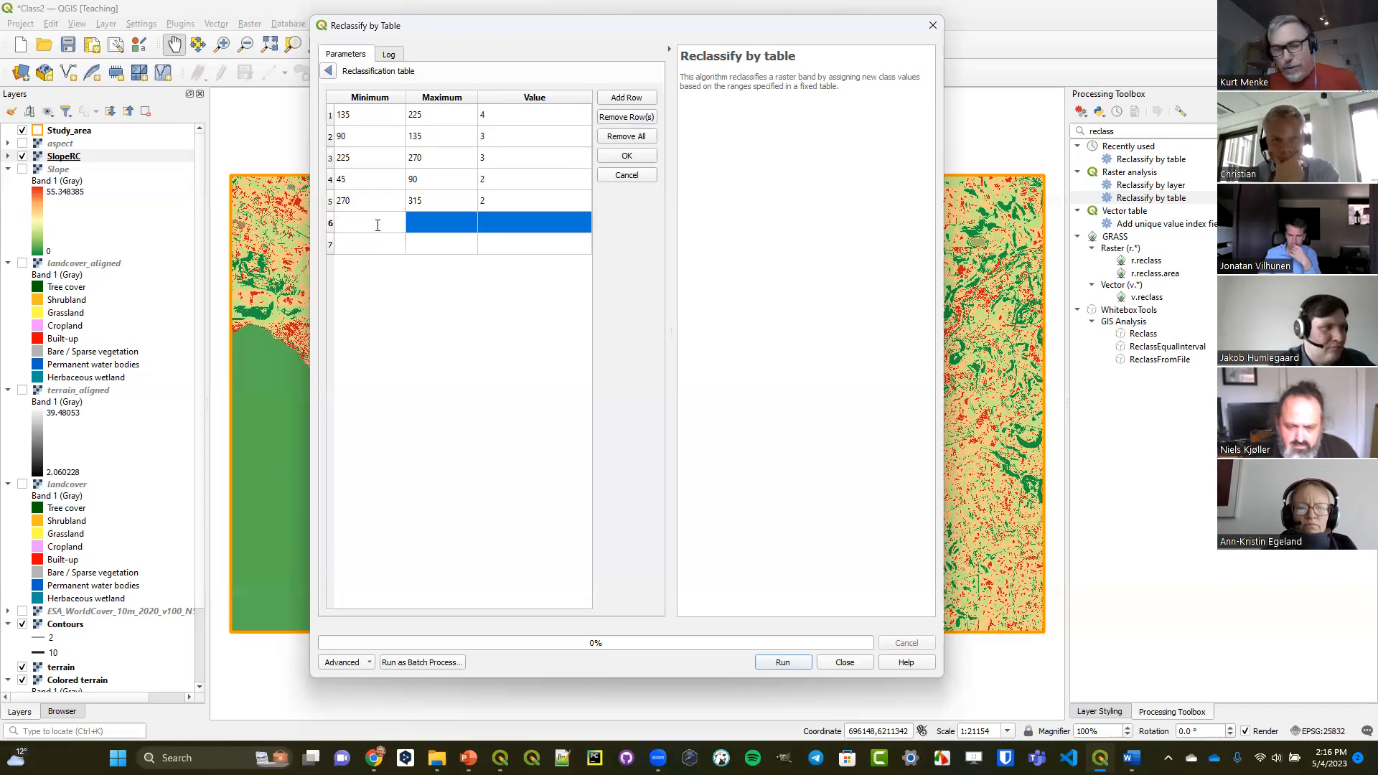
type("31")
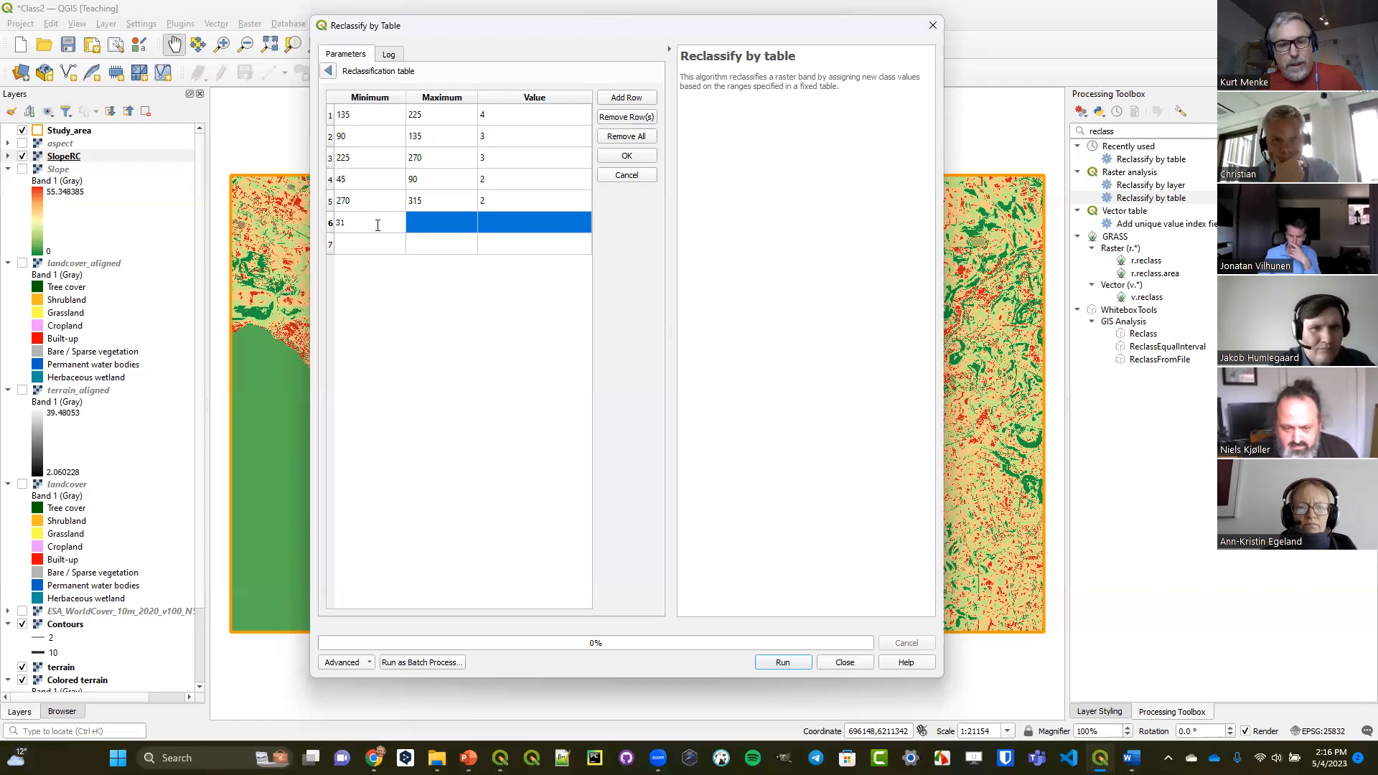
type("5")
left_click(438, 219)
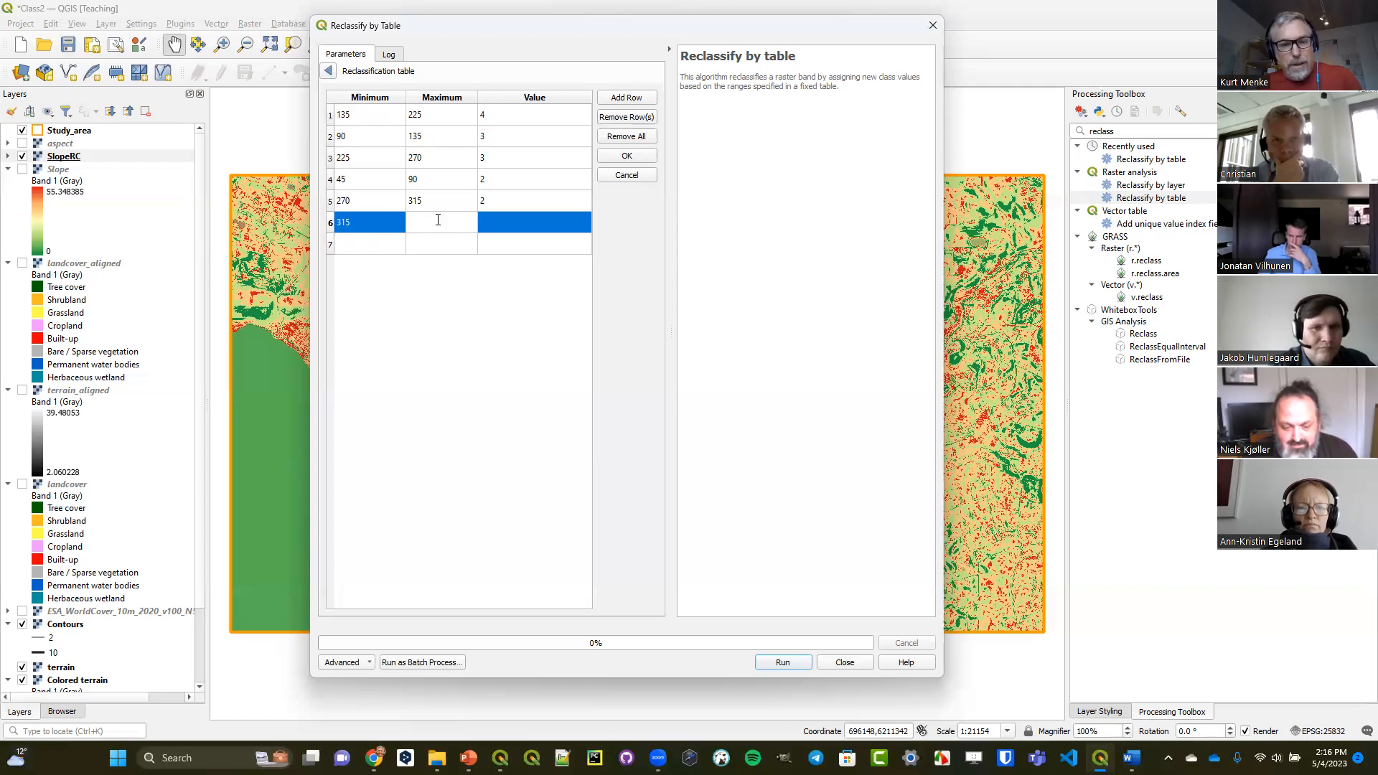
left_click(494, 221)
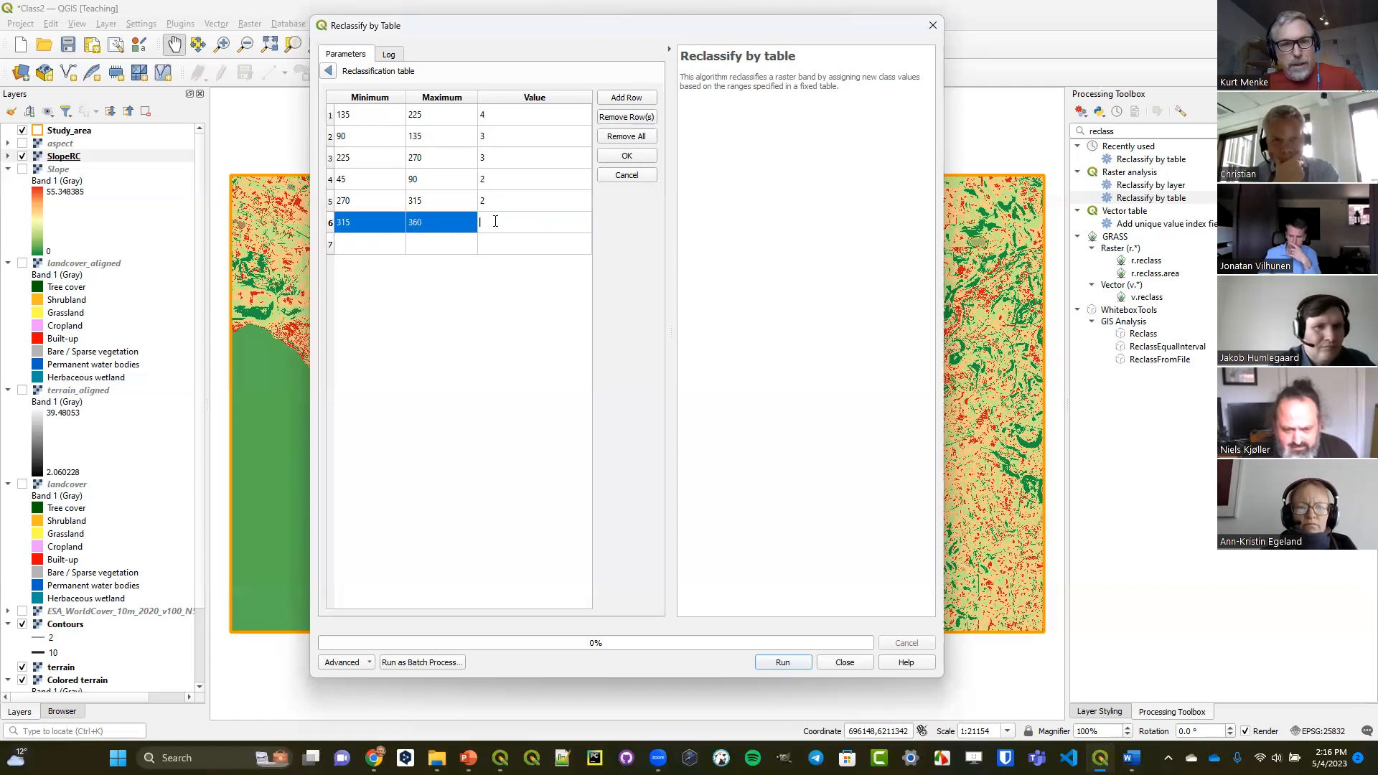
type("1")
Fill the seventh row with minimum 0, maximum 45 and value 1, and return to the tool's parameters.
left_click(370, 244)
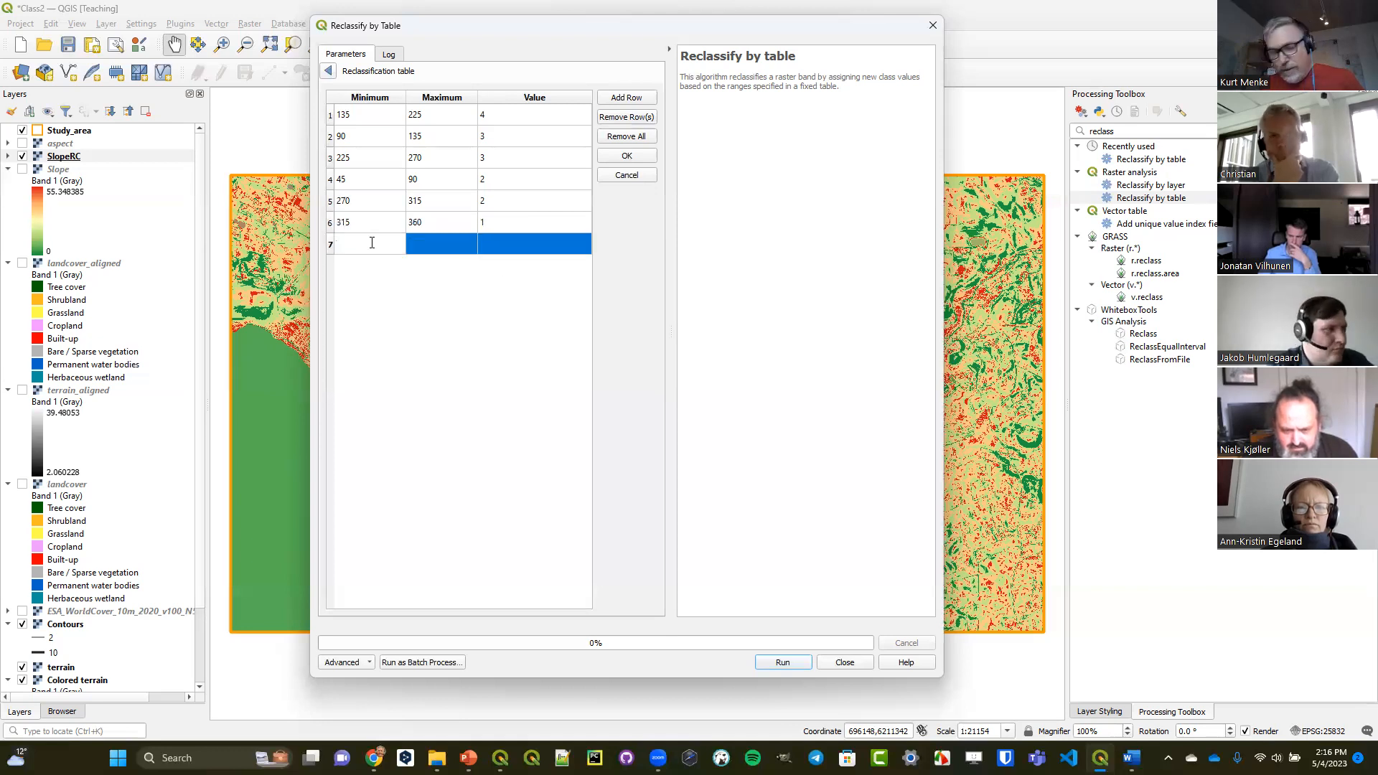
type("0")
left_click(419, 244)
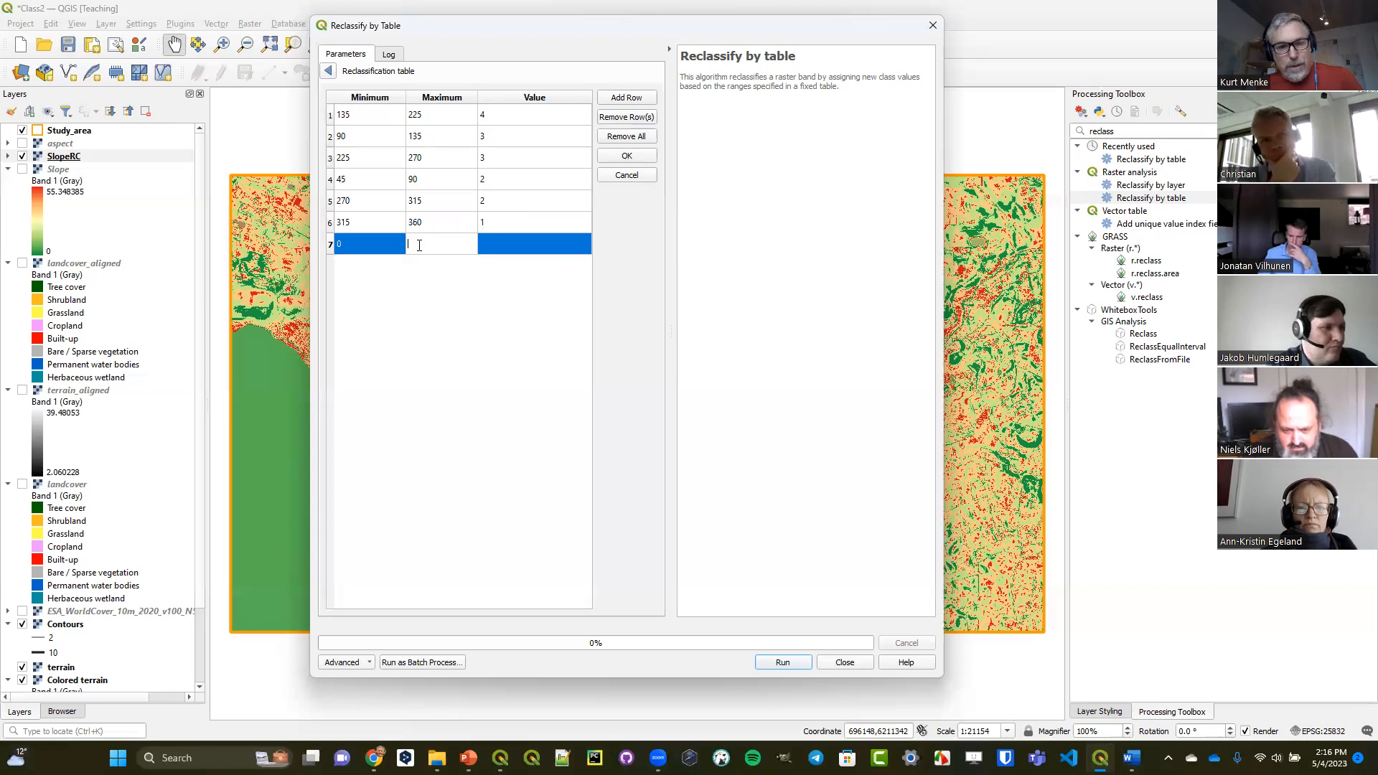
left_click(488, 245)
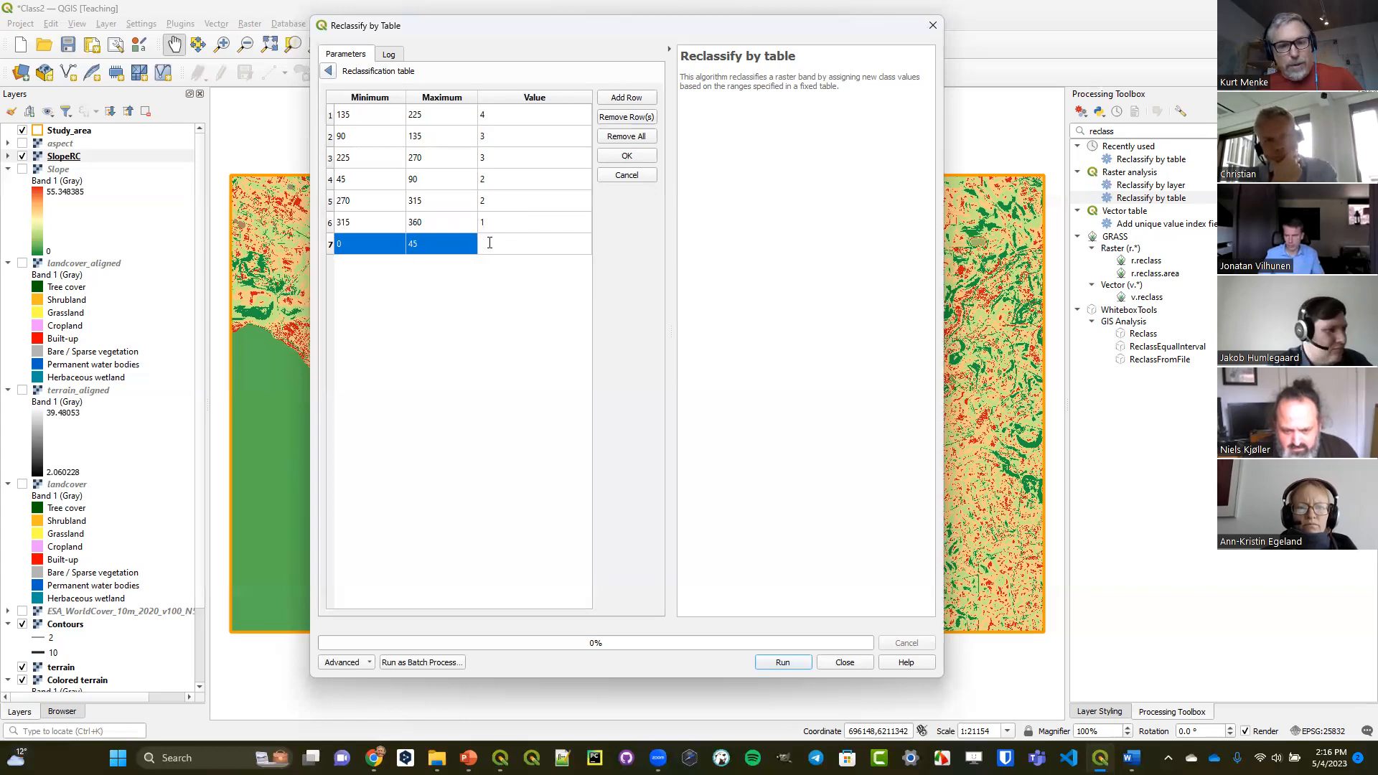
type("1")
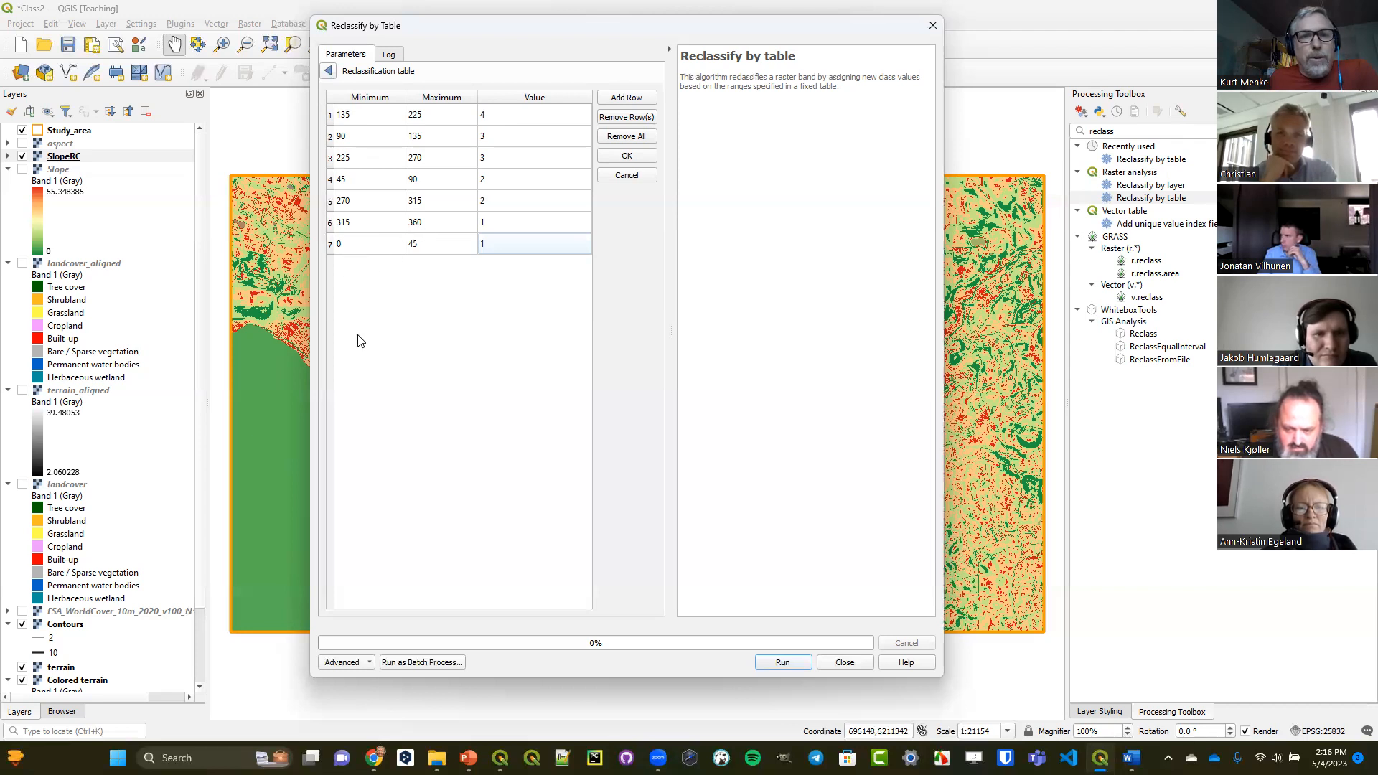
left_click(328, 71)
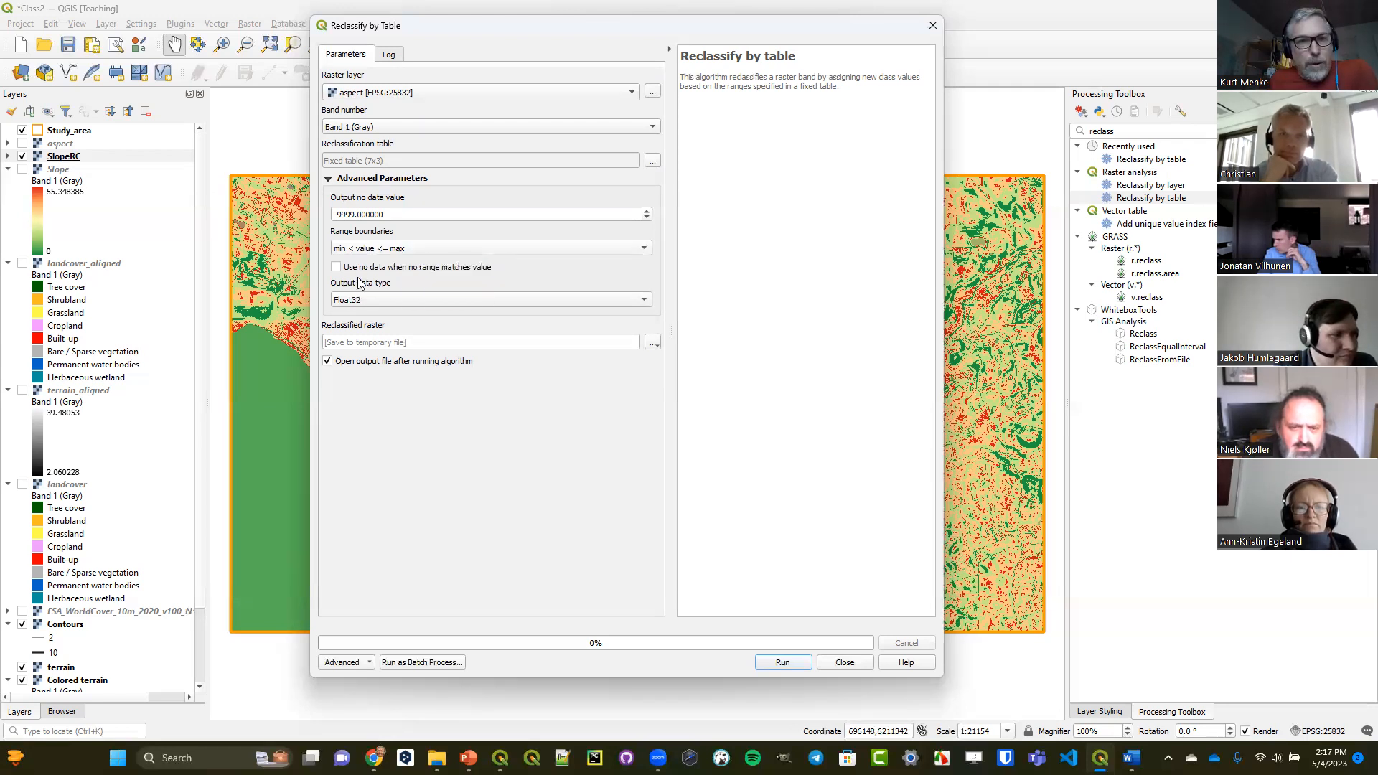
Set the output data type to Int16 and enable using no data when no range matches the value.
left_click(360, 299)
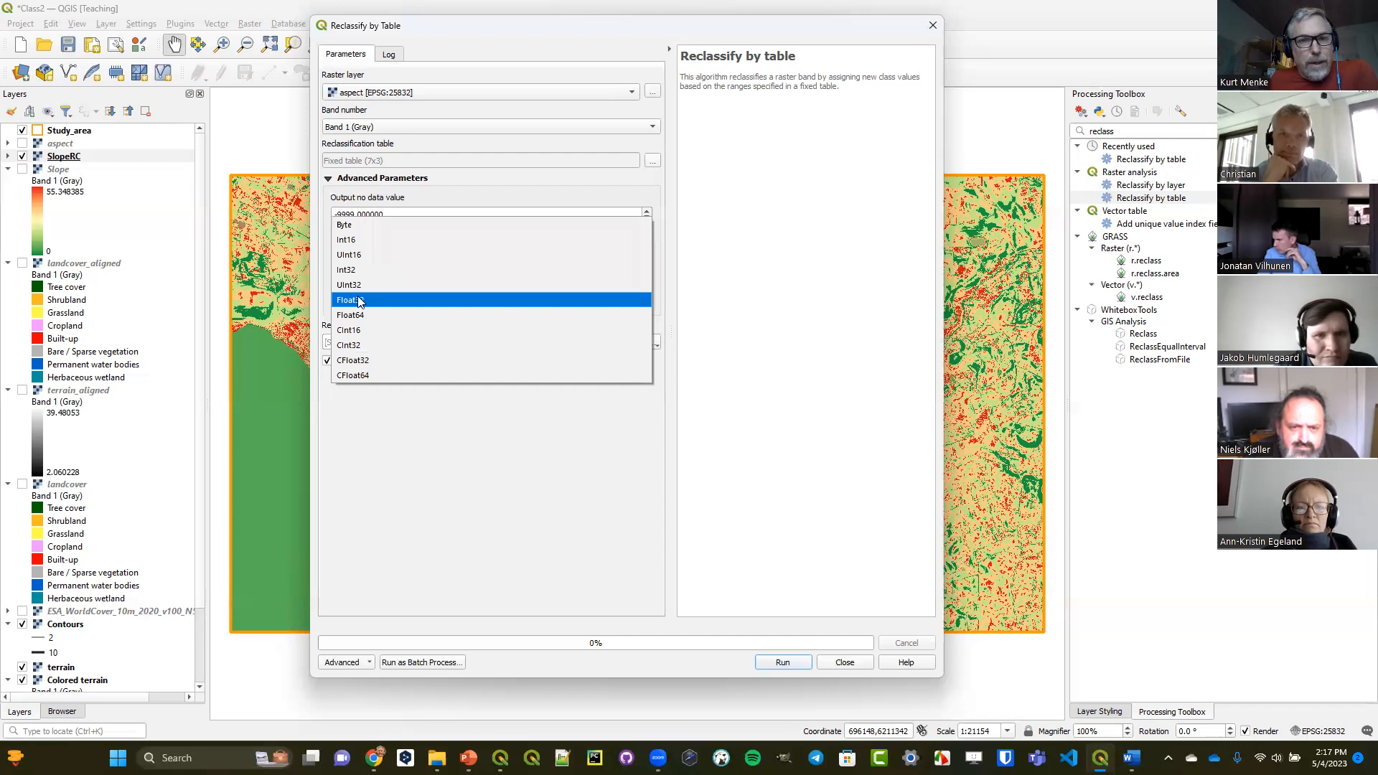
left_click(369, 244)
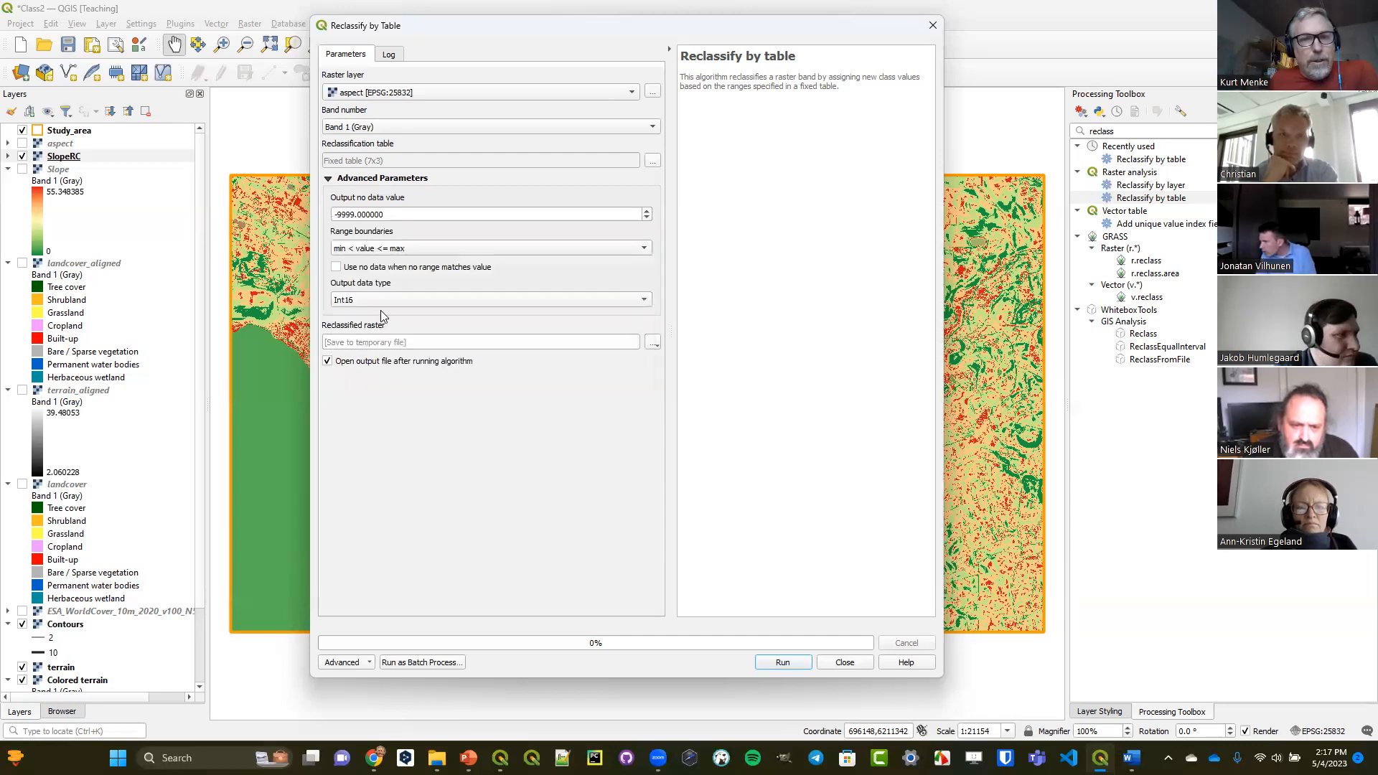
left_click(378, 269)
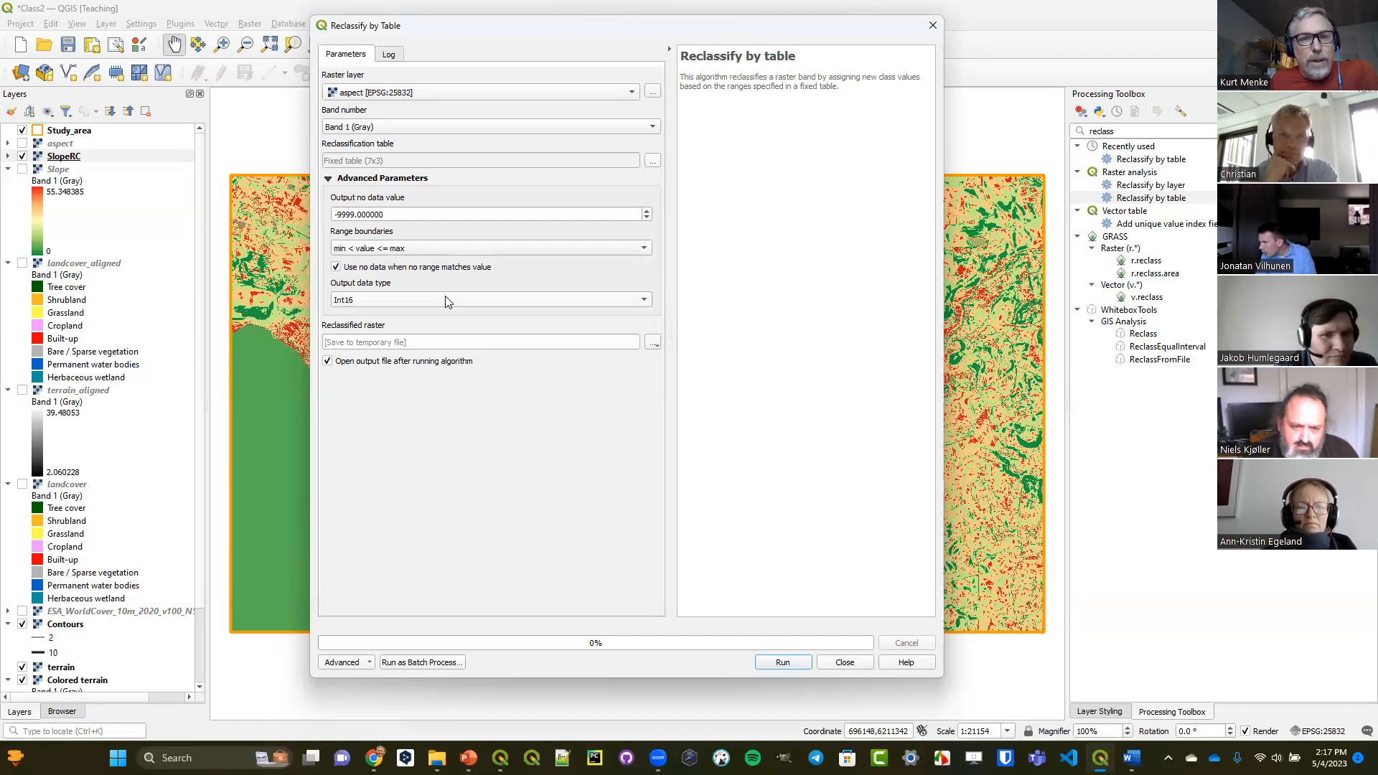
Set the output file to AspectRC in the OutputClass folder, run the aspect reclassification and close the tool.
left_click(653, 343)
left_click(688, 374)
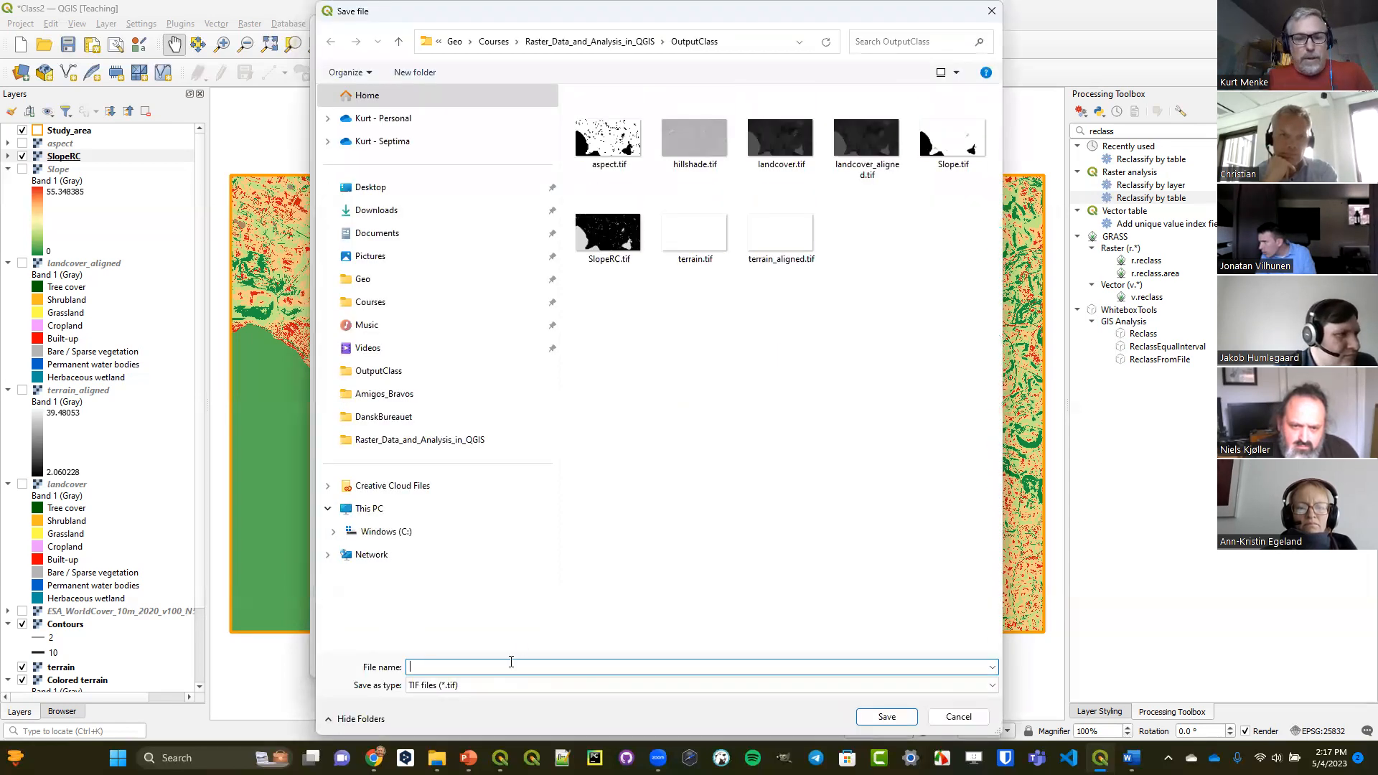
type("Aspe")
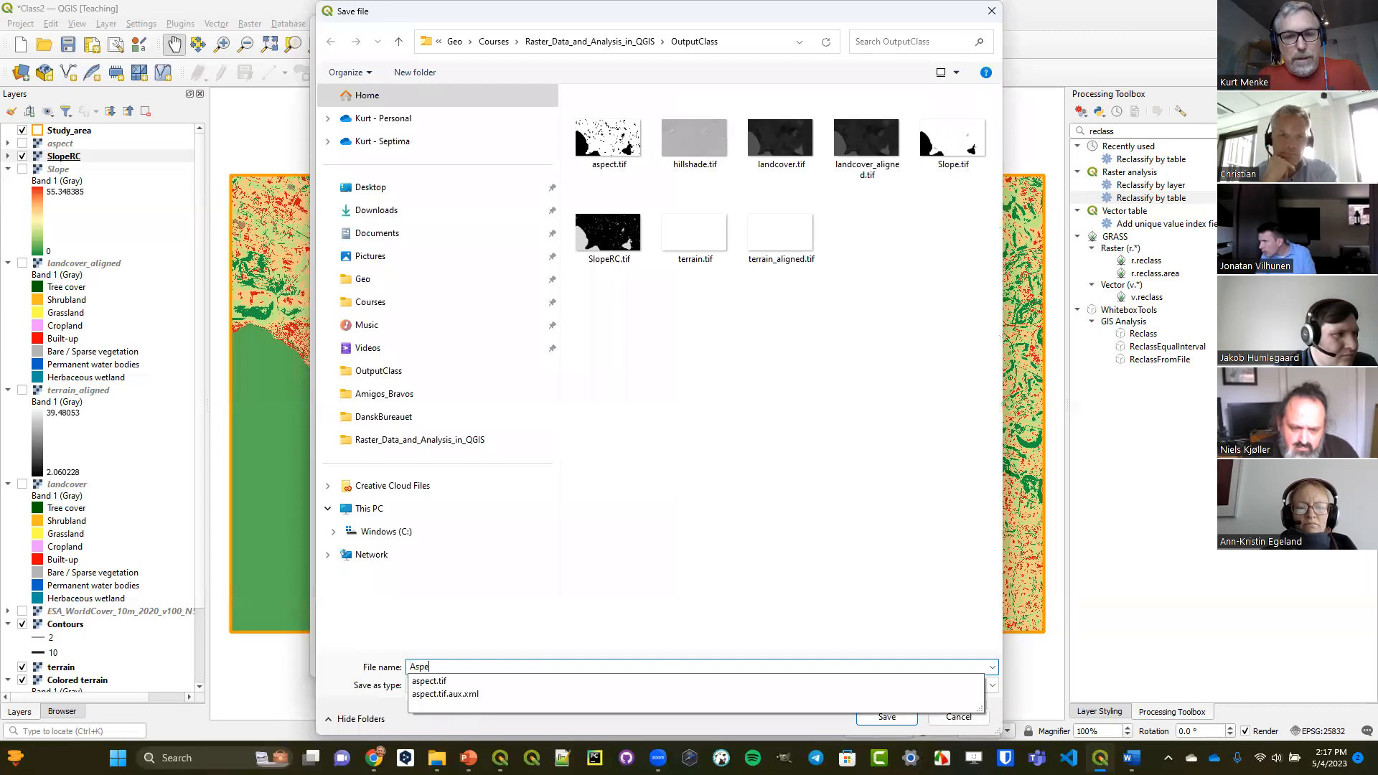
type("ctRC")
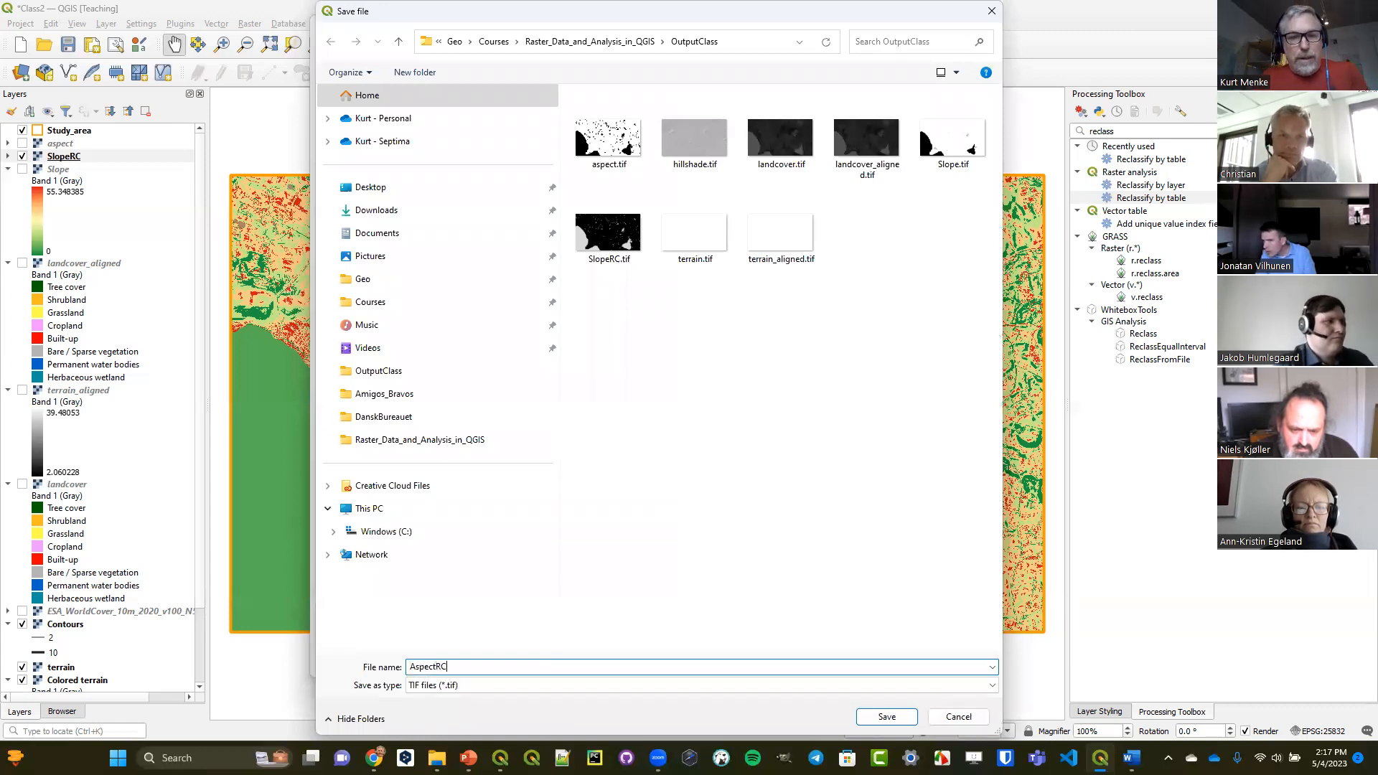
key("Return")
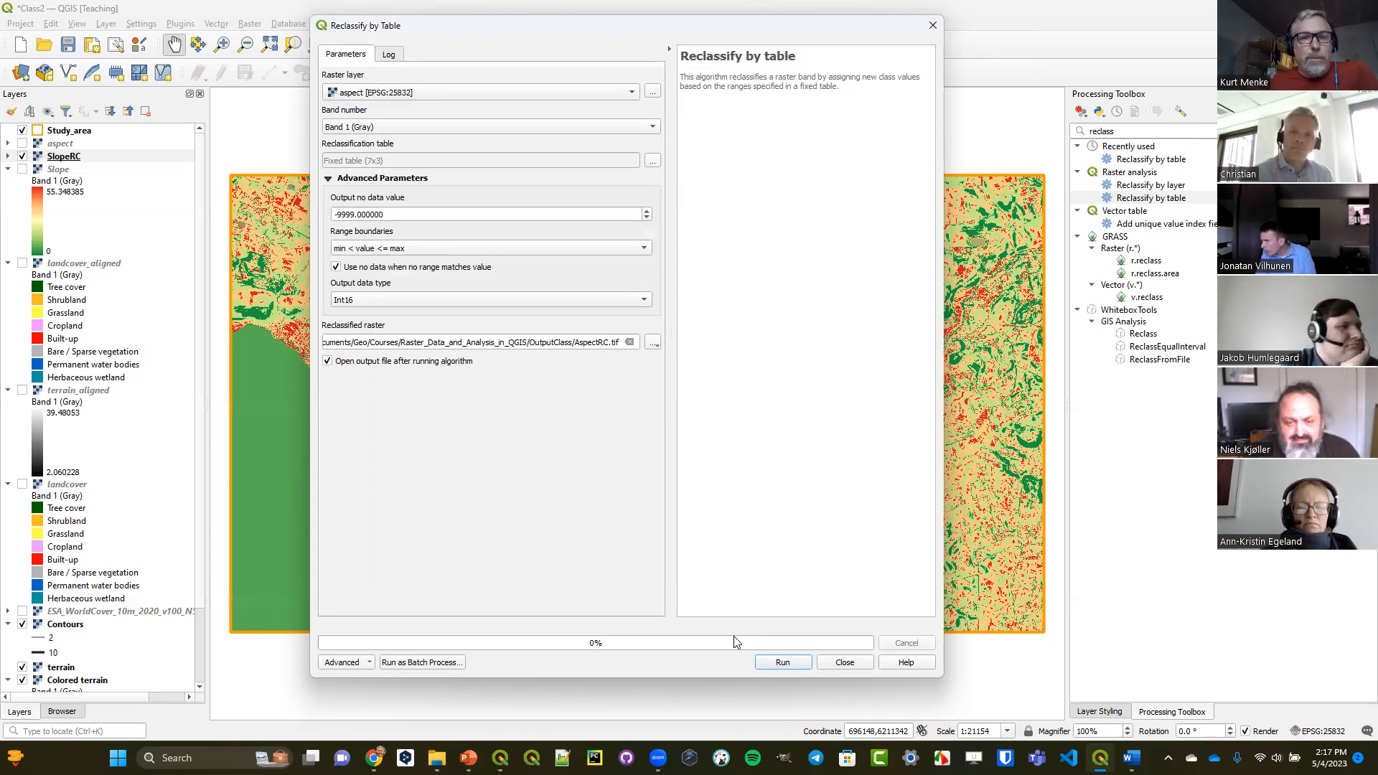
left_click(781, 665)
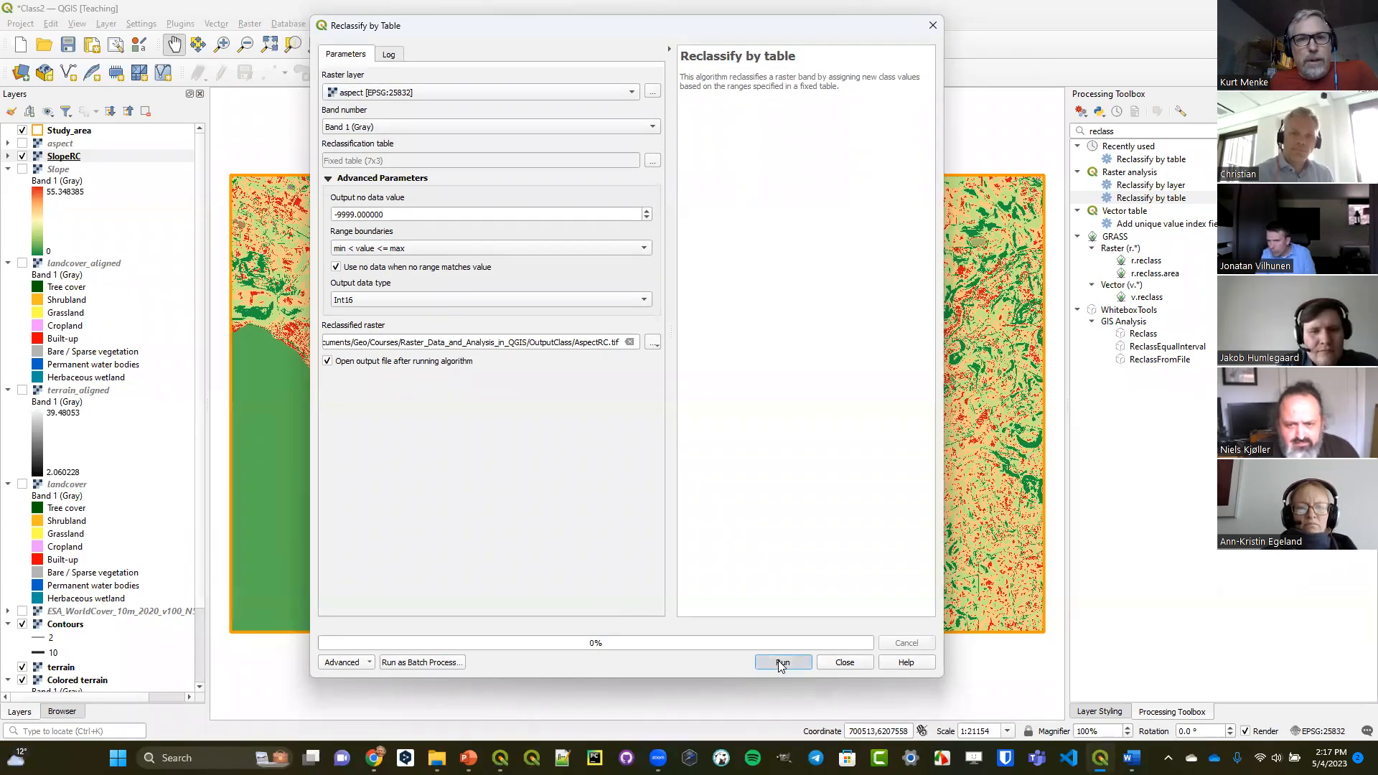
left_click(839, 663)
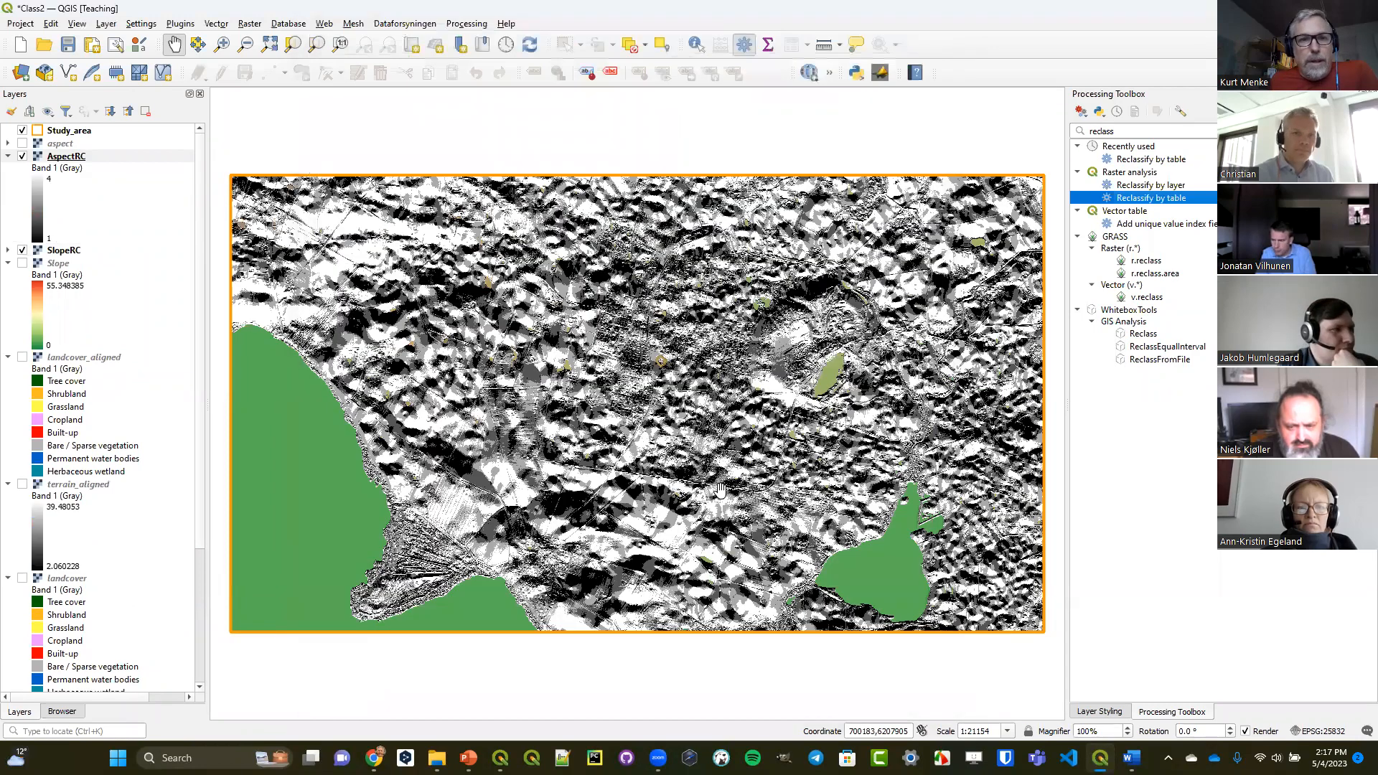
Style the AspectRC layer with Paletted/Unique values using the RdYlGn color ramp and classify its values.
left_click(76, 161)
double_click(76, 161)
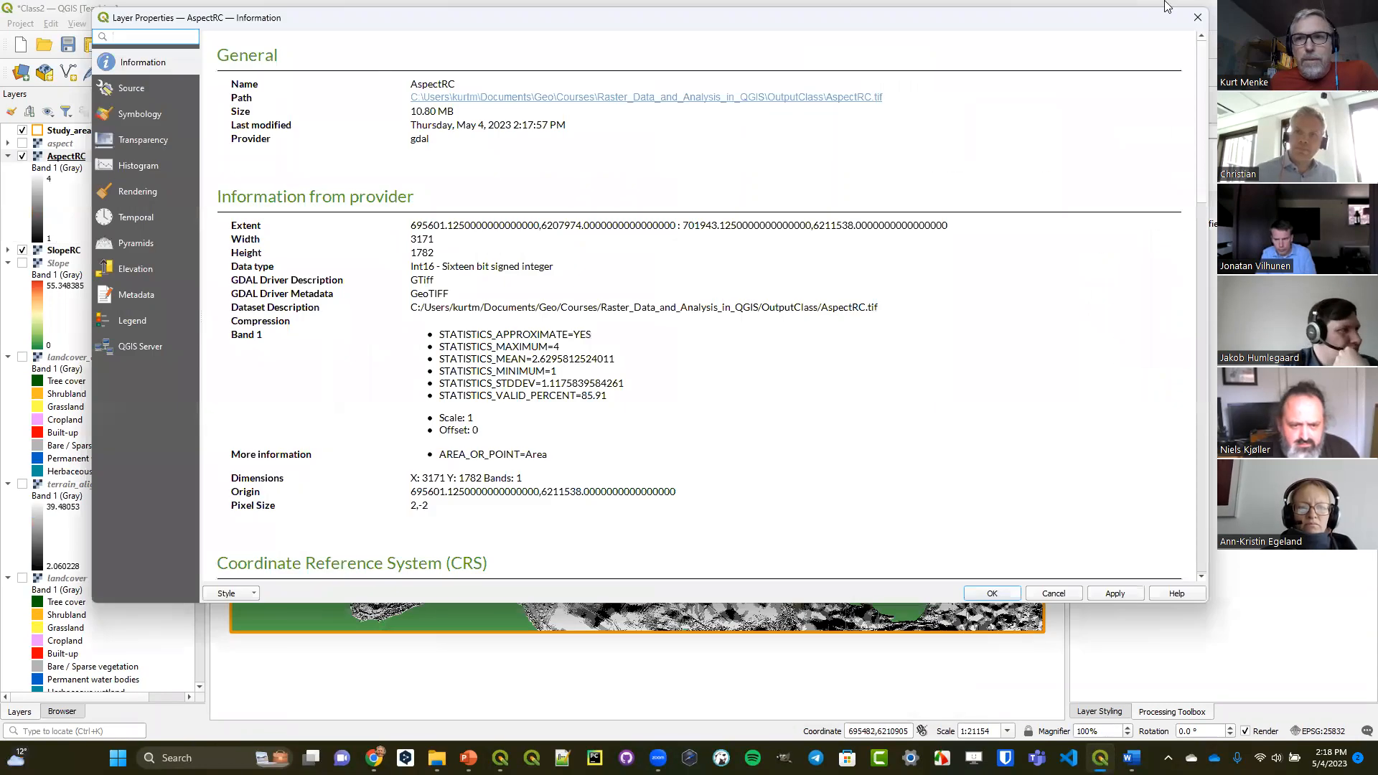
key("Escape")
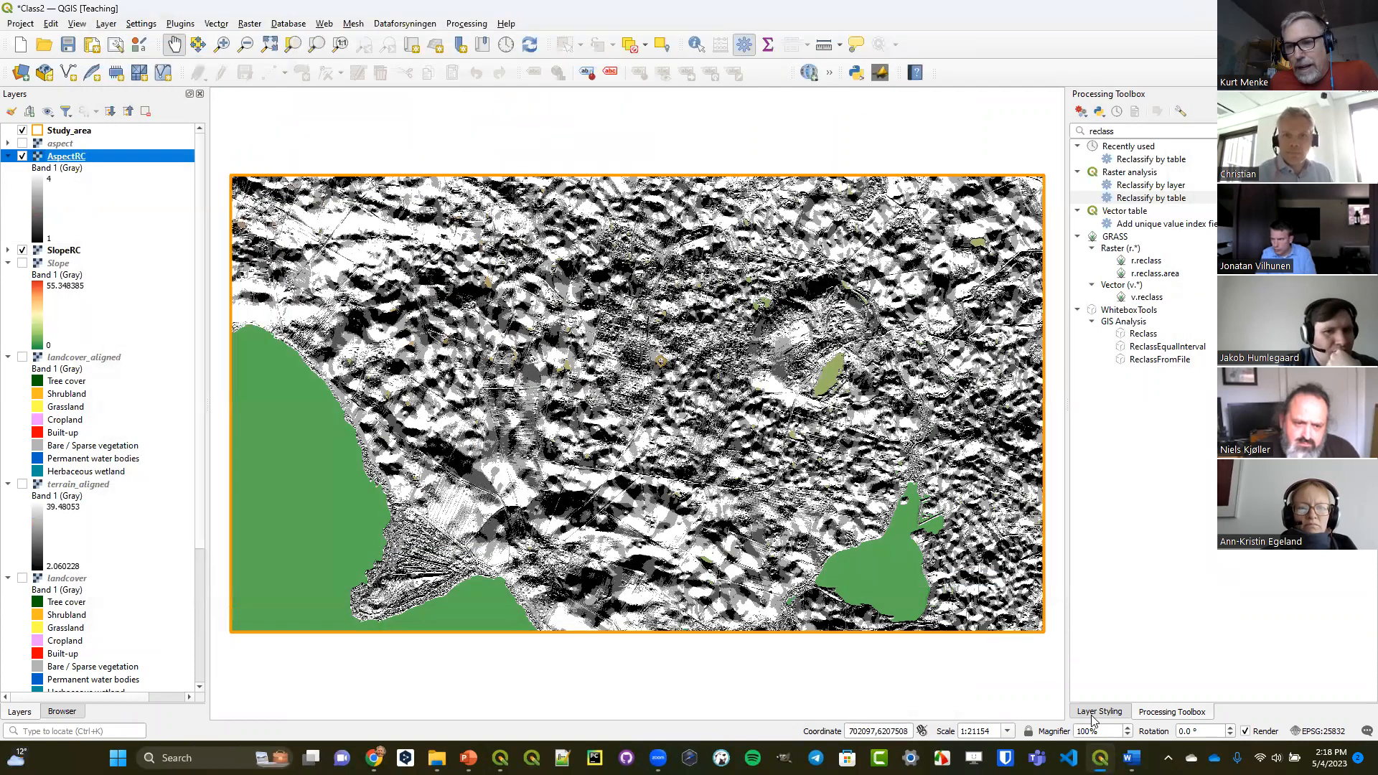
left_click(1099, 712)
left_click(1177, 137)
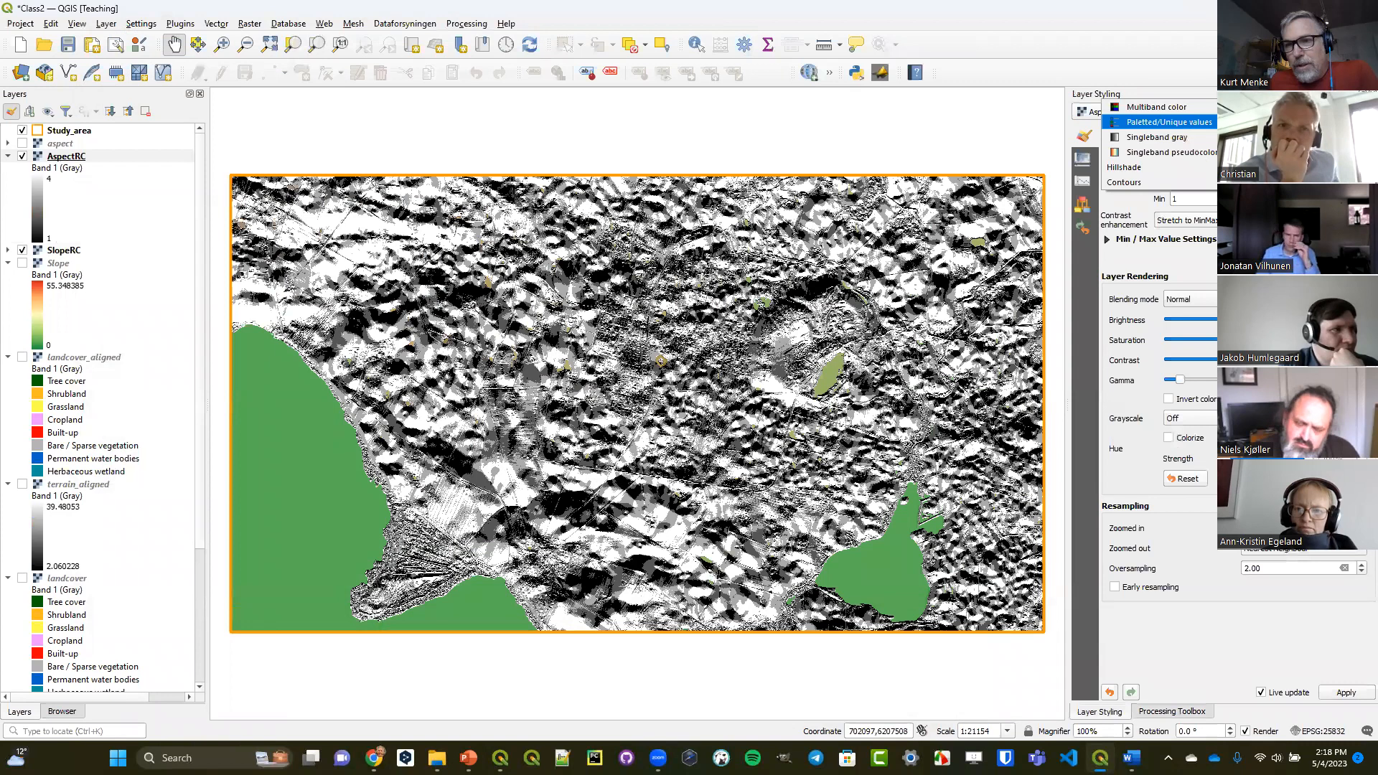
left_click(1169, 122)
left_click(1213, 178)
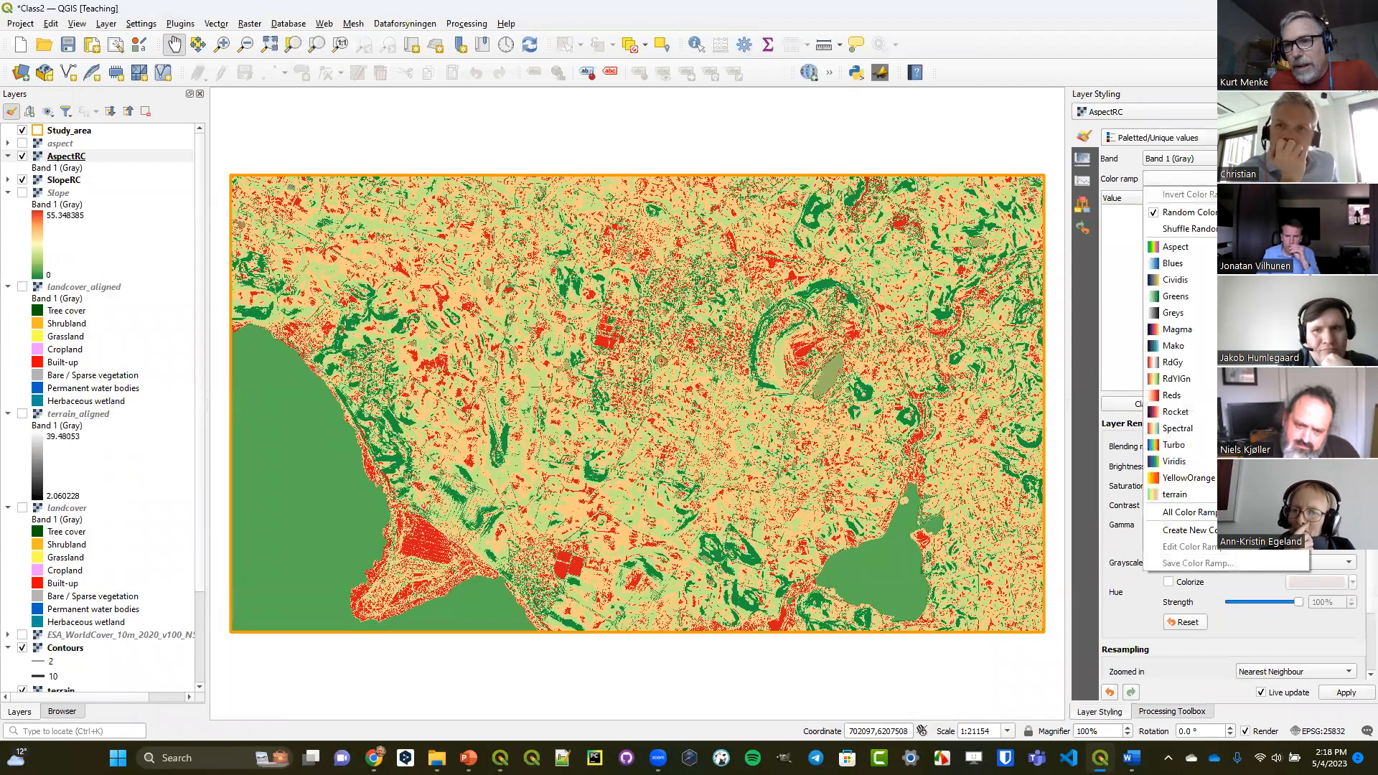
left_click(1215, 378)
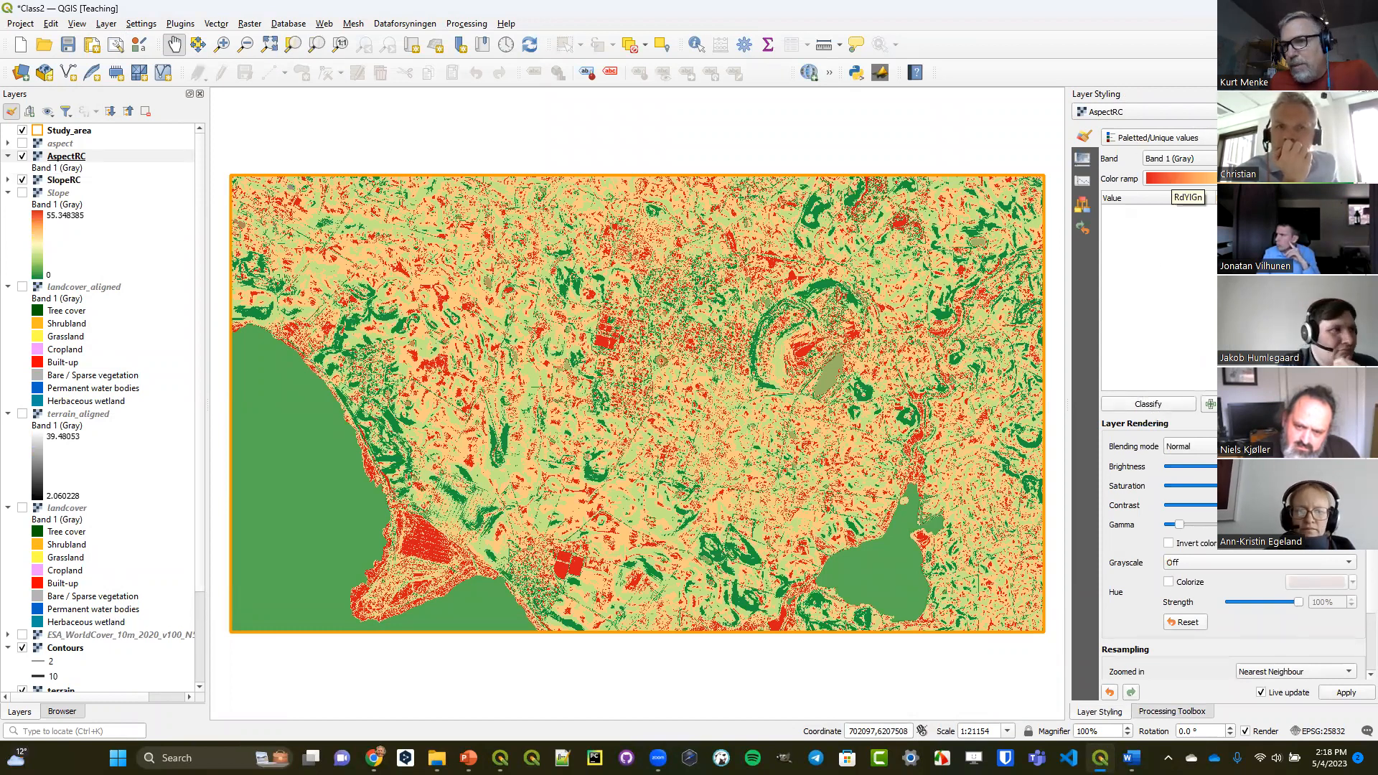
left_click(1149, 404)
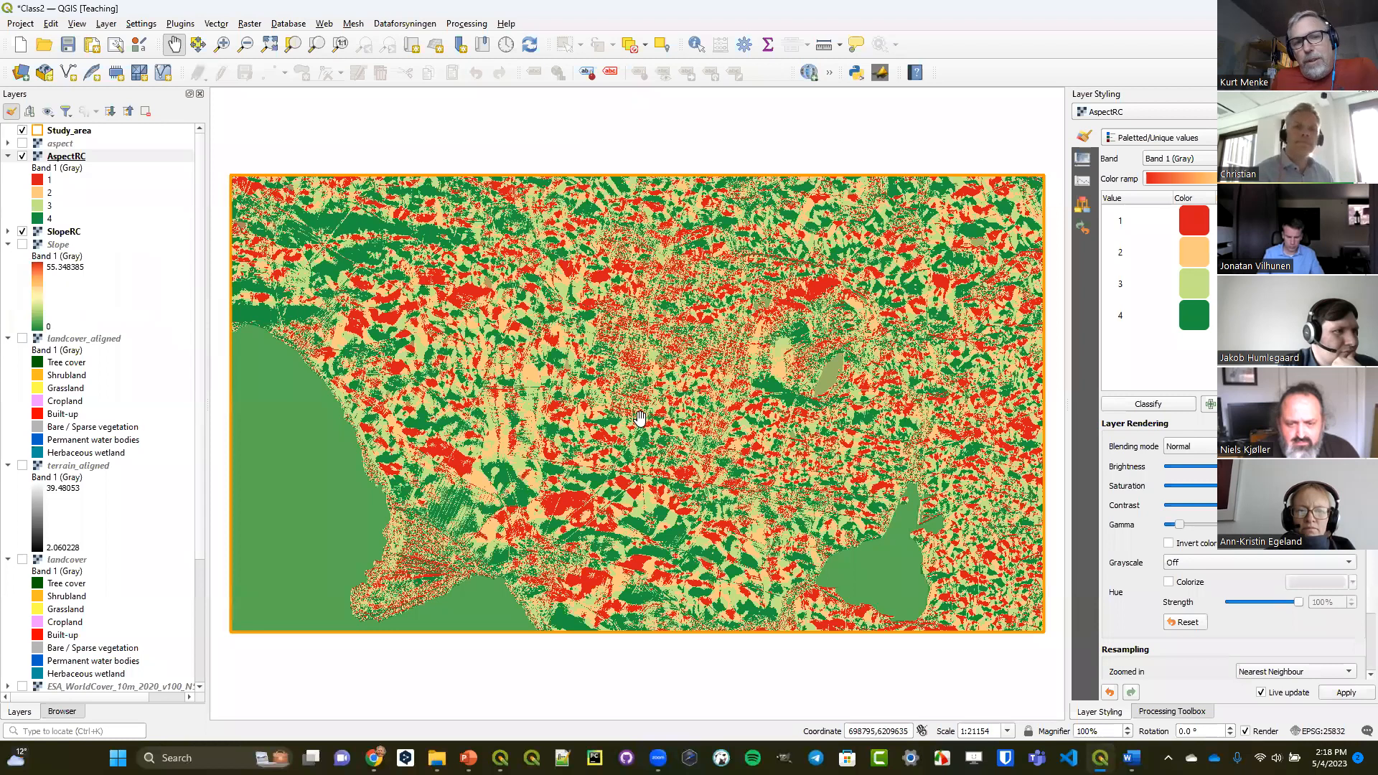
Hide the AspectRC and SlopeRC layers and show the landcover_aligned layer on the map.
left_click(23, 156)
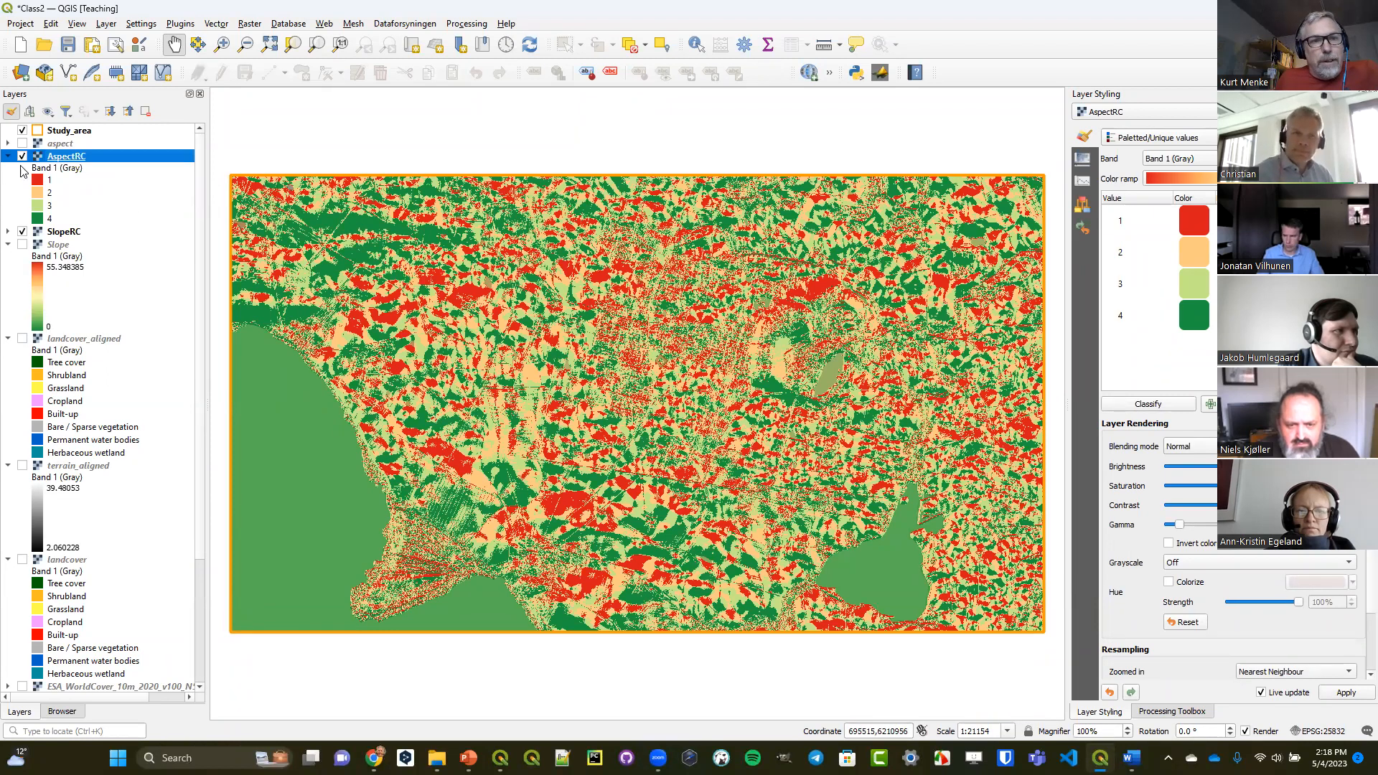
left_click(23, 231)
left_click(22, 339)
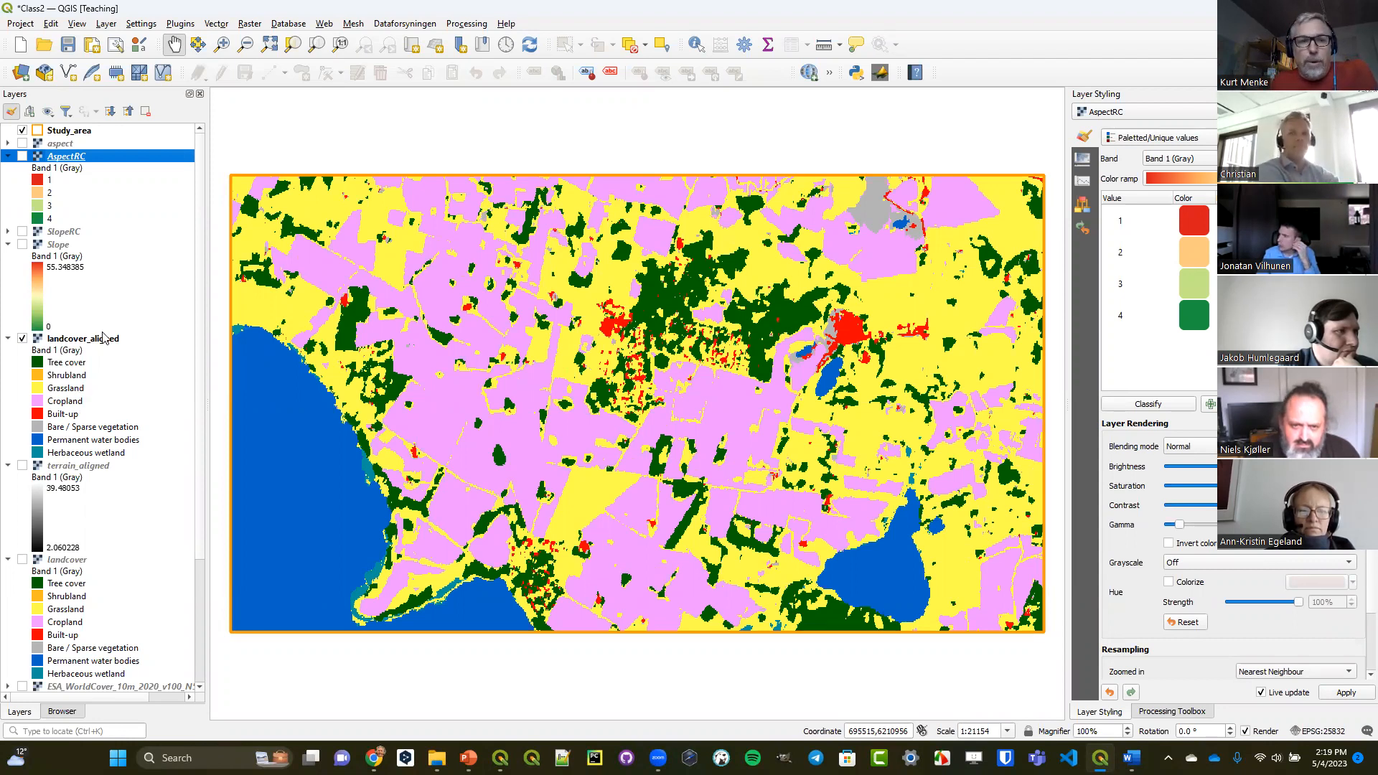
Start the Reclassify by table tool with landcover_aligned as the raster layer.
left_click(1172, 712)
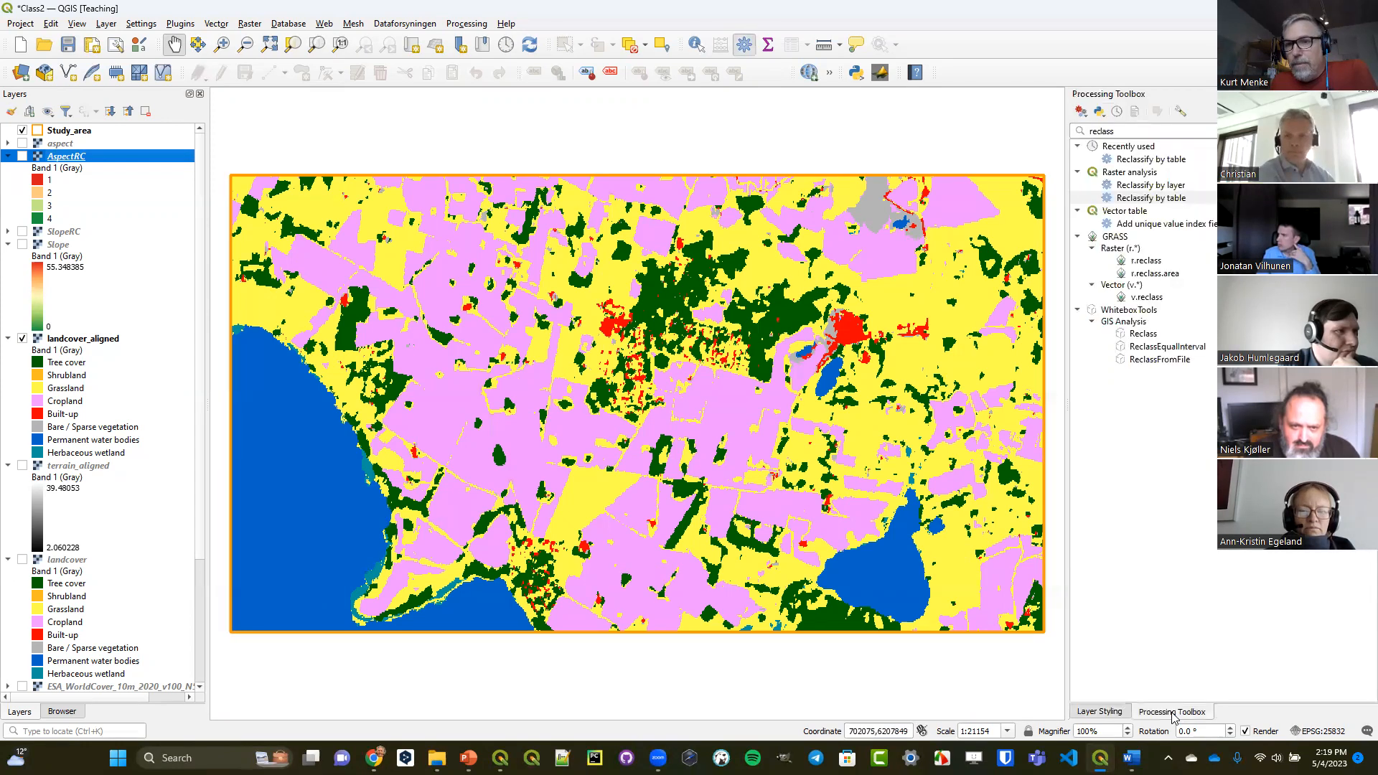
double_click(1152, 199)
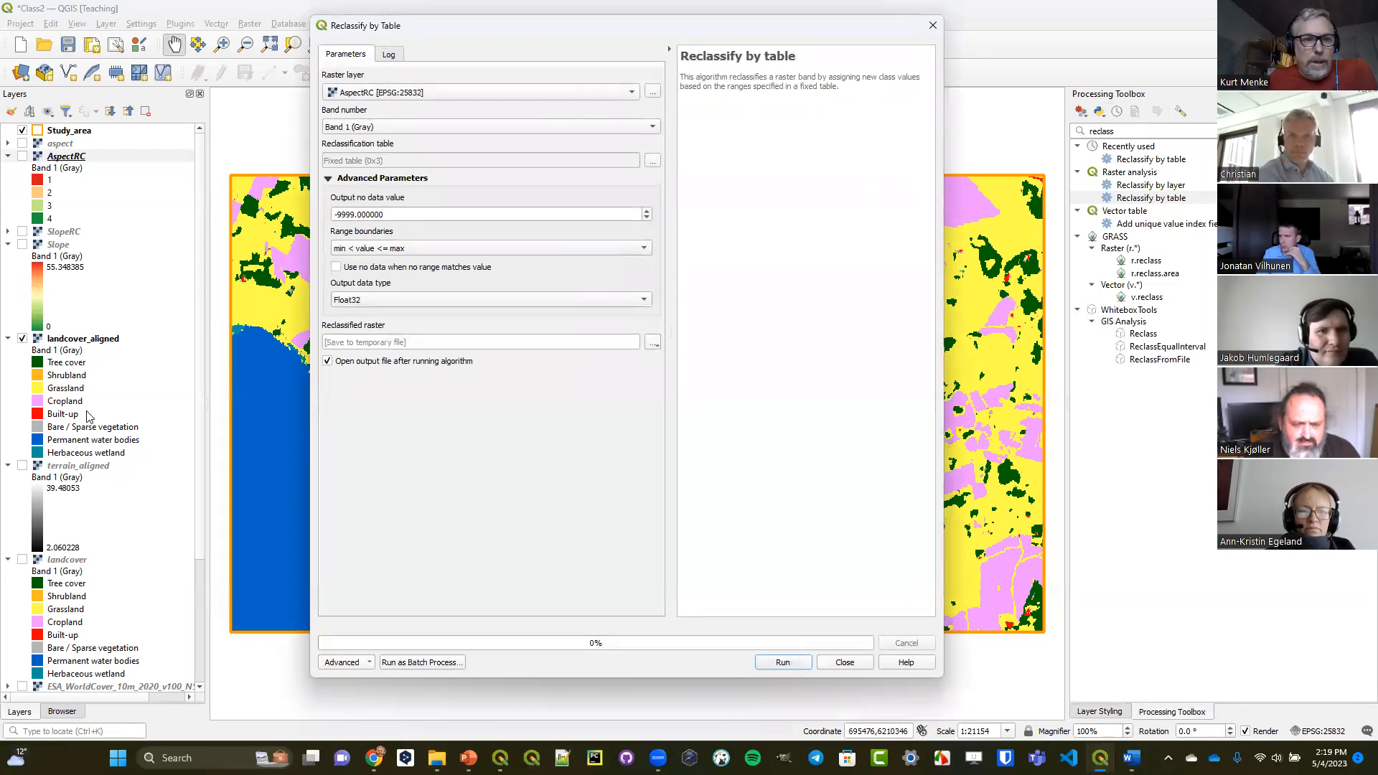
left_click_drag(89, 340, 435, 101)
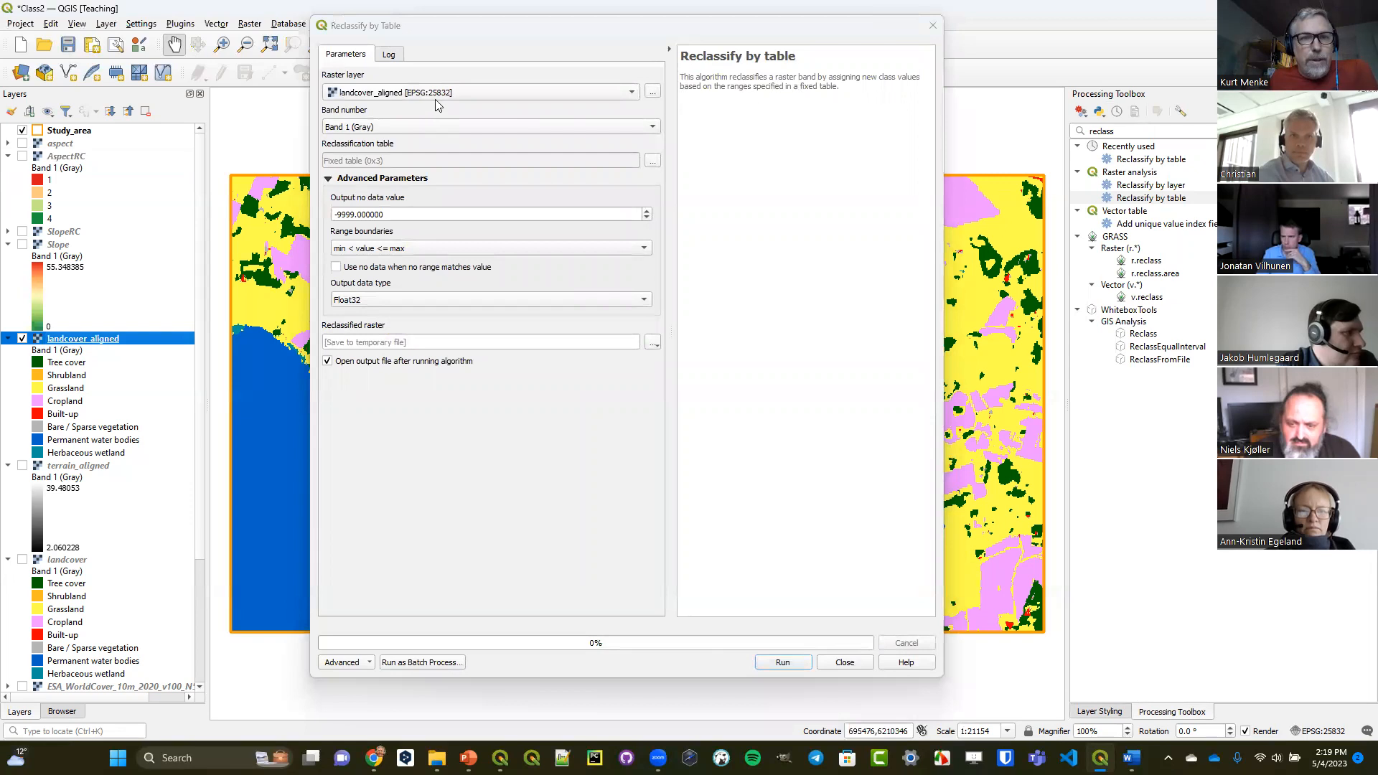
Open the reclassification table, bring up the land cover layer's styling for reference, and add eight empty rows.
left_click(653, 161)
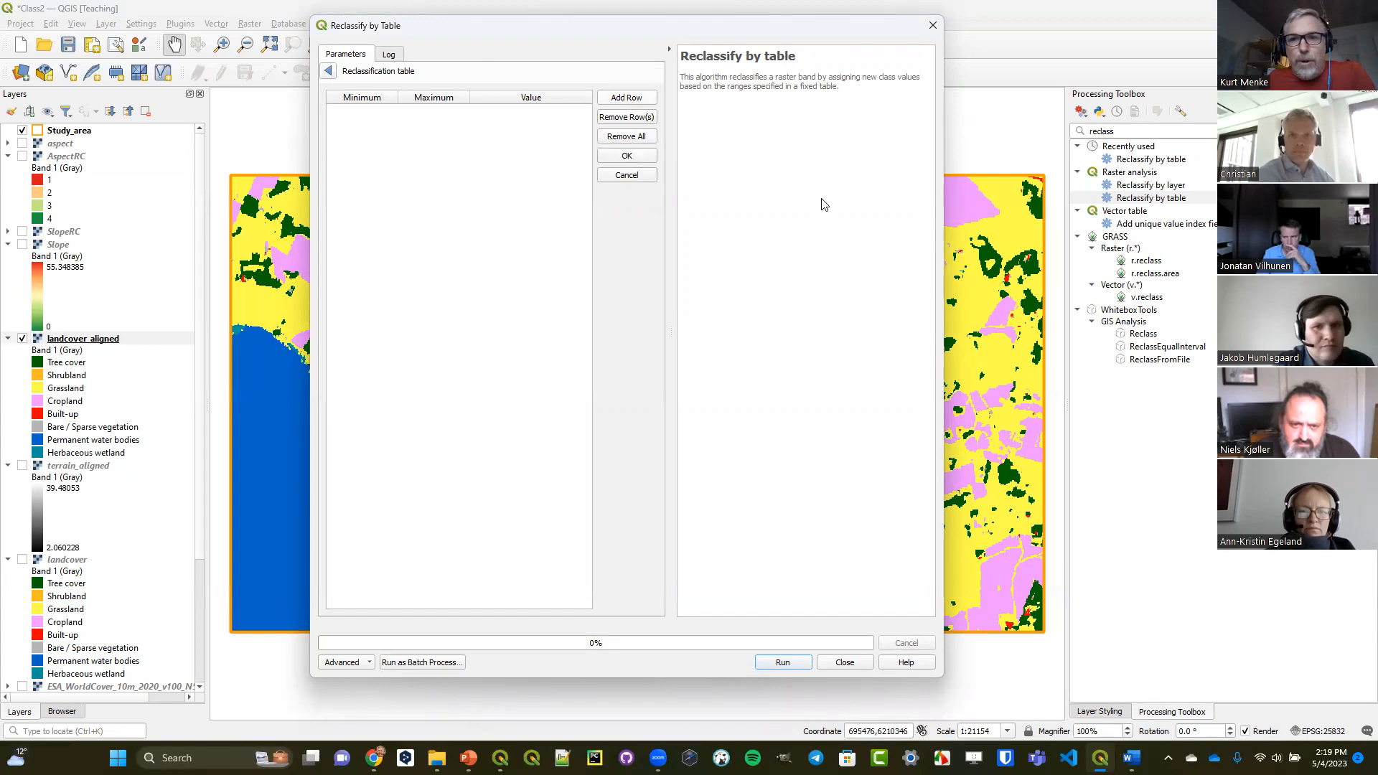
left_click(1120, 711)
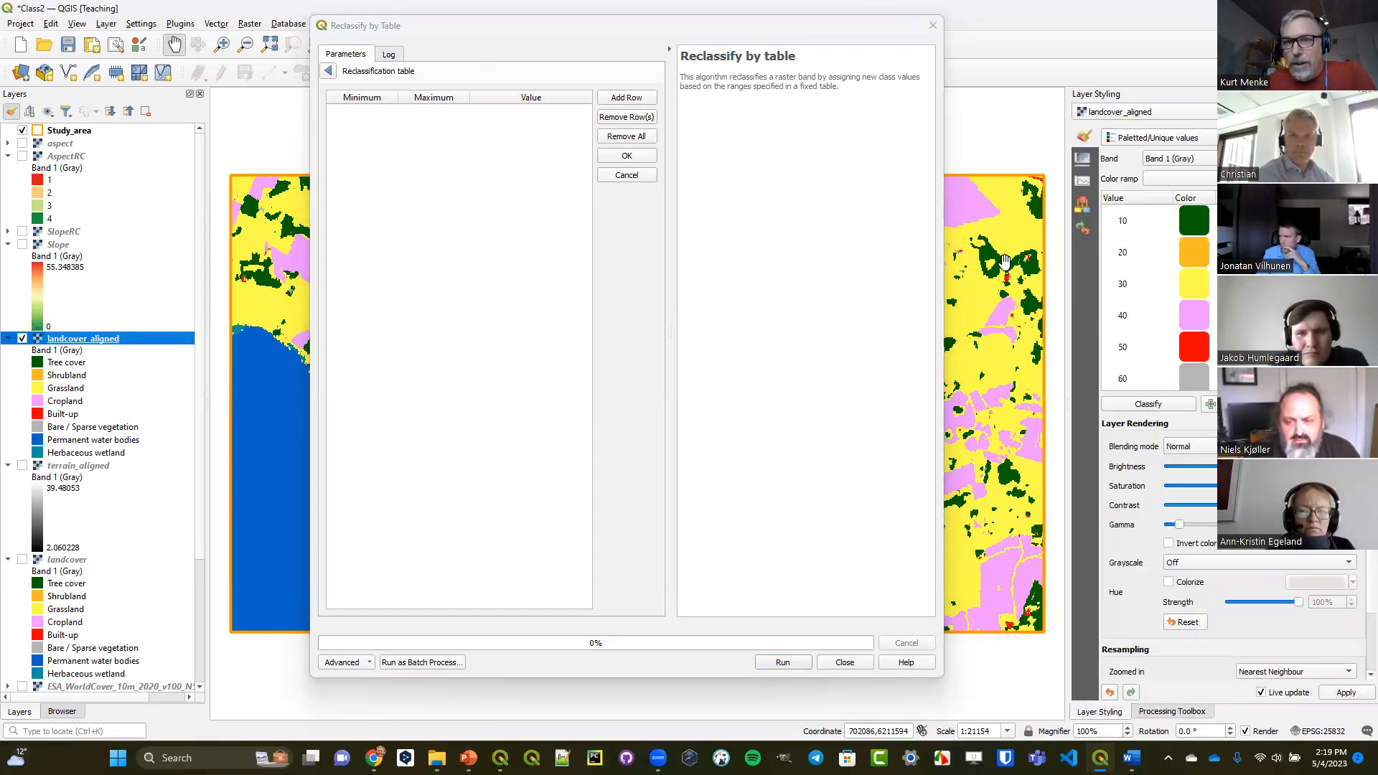
left_click(626, 99)
left_click(626, 99)
left_click(626, 99)
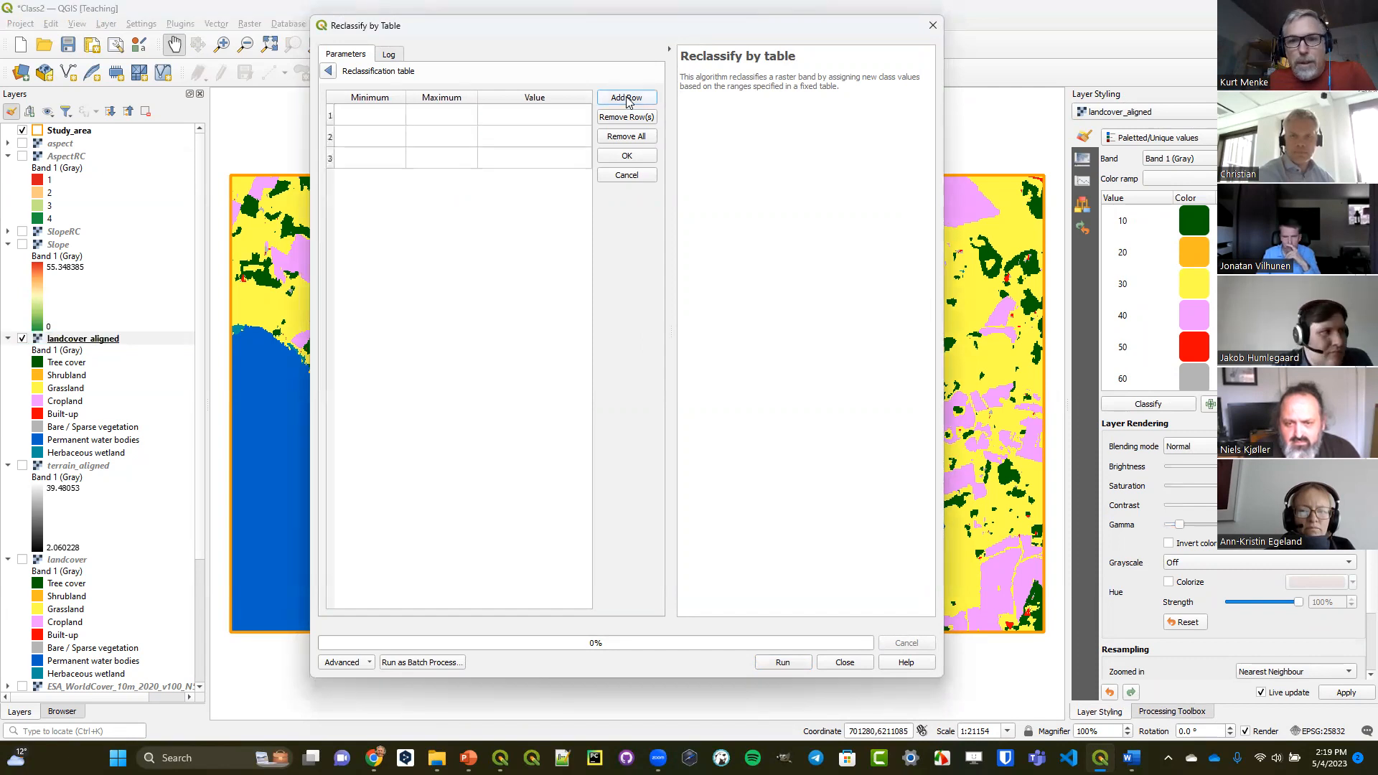
left_click(628, 99)
left_click(627, 99)
left_click(627, 99)
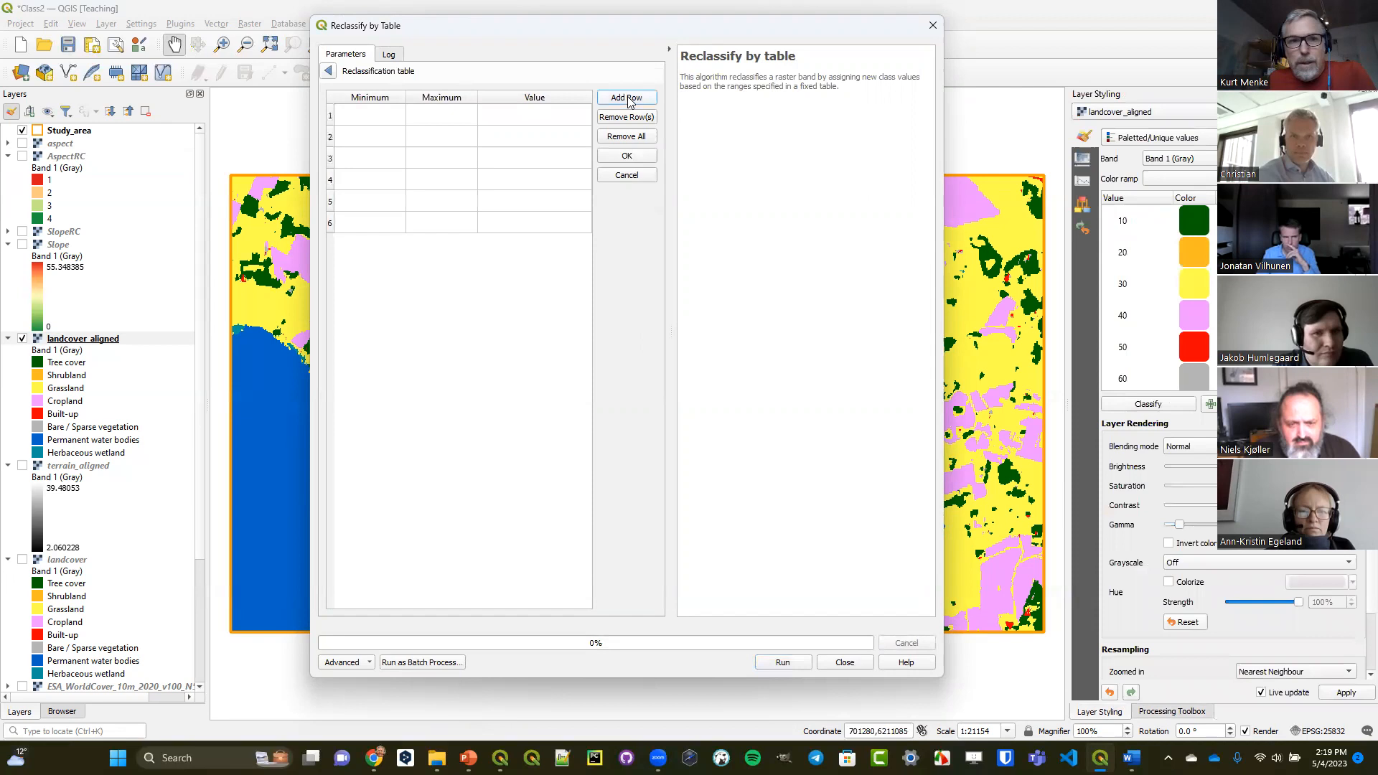
left_click(627, 99)
left_click(627, 99)
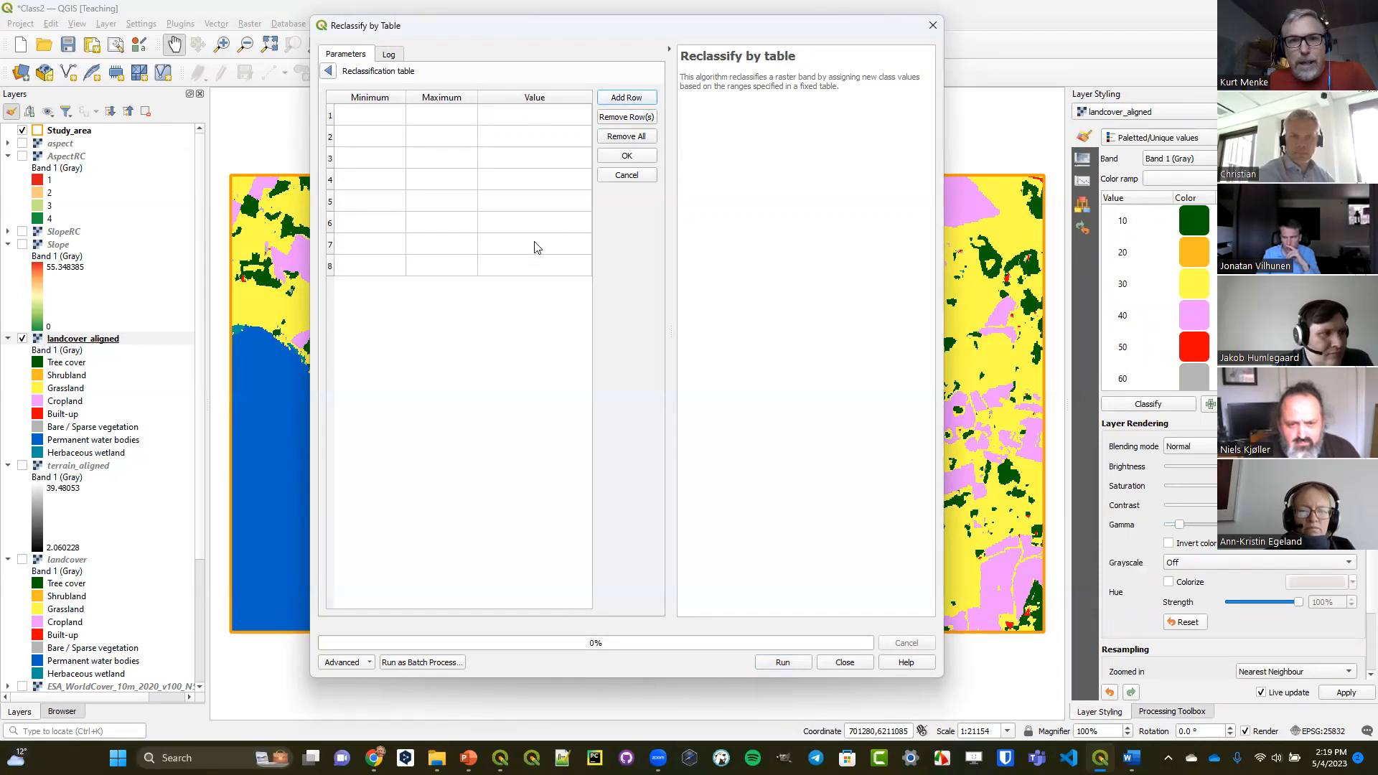
Fill the first row of the reclassification table with minimum 10, maximum 10 and value 0.
double_click(364, 116)
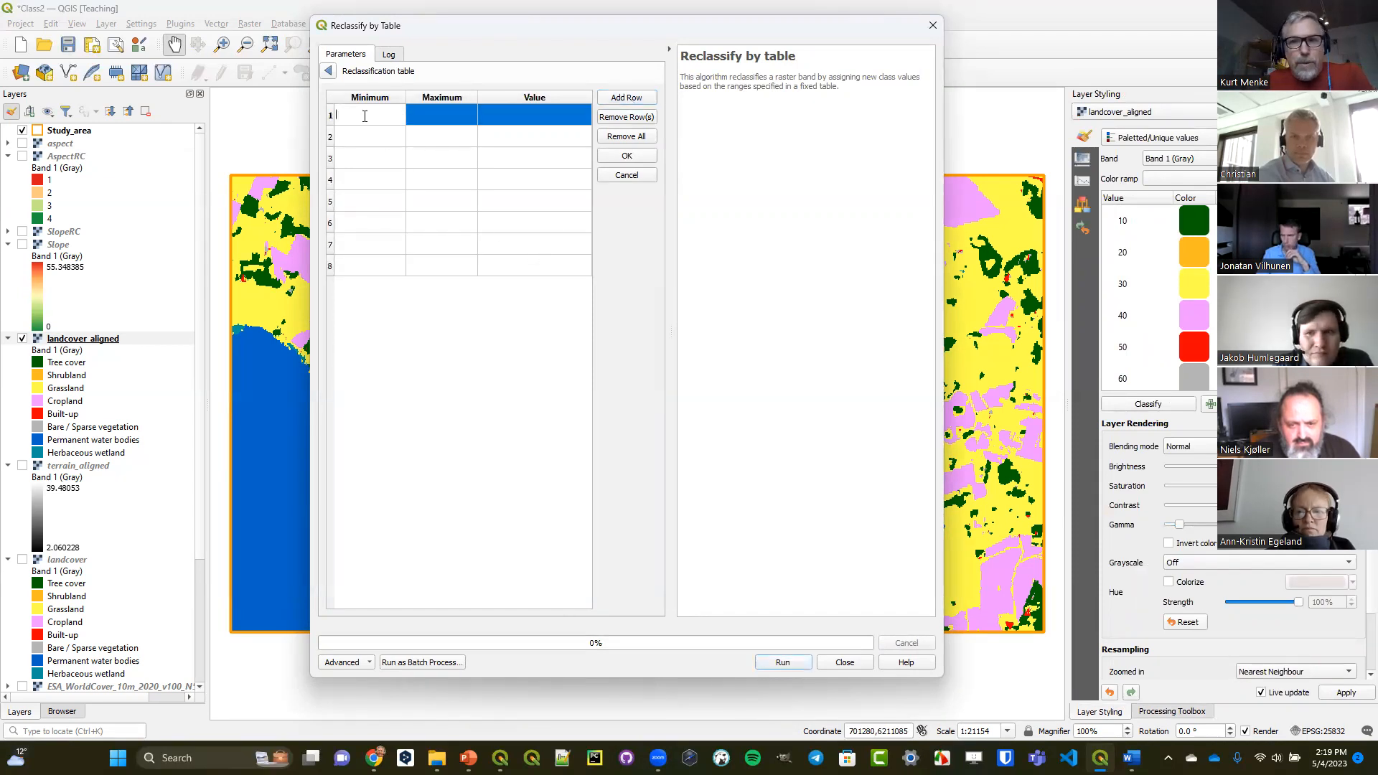
type("10")
double_click(436, 115)
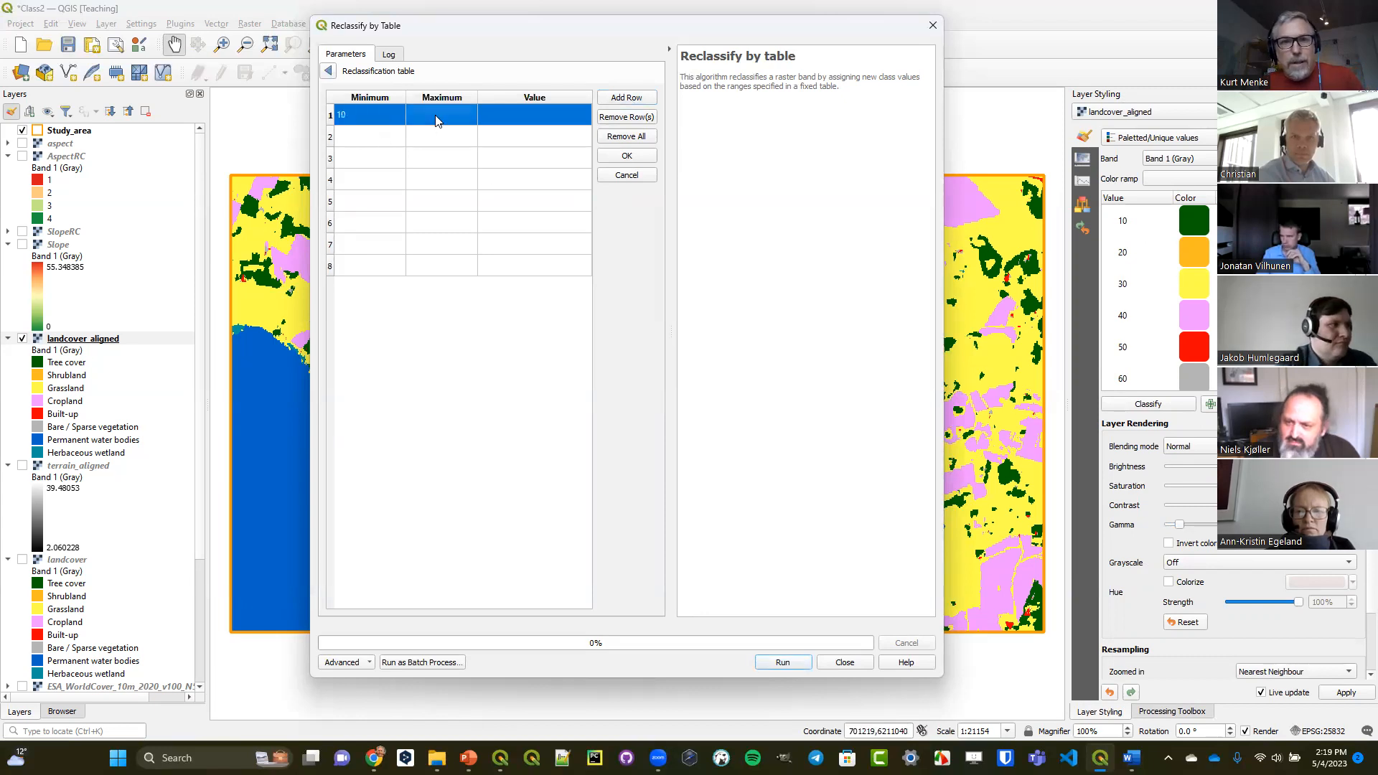
type("10")
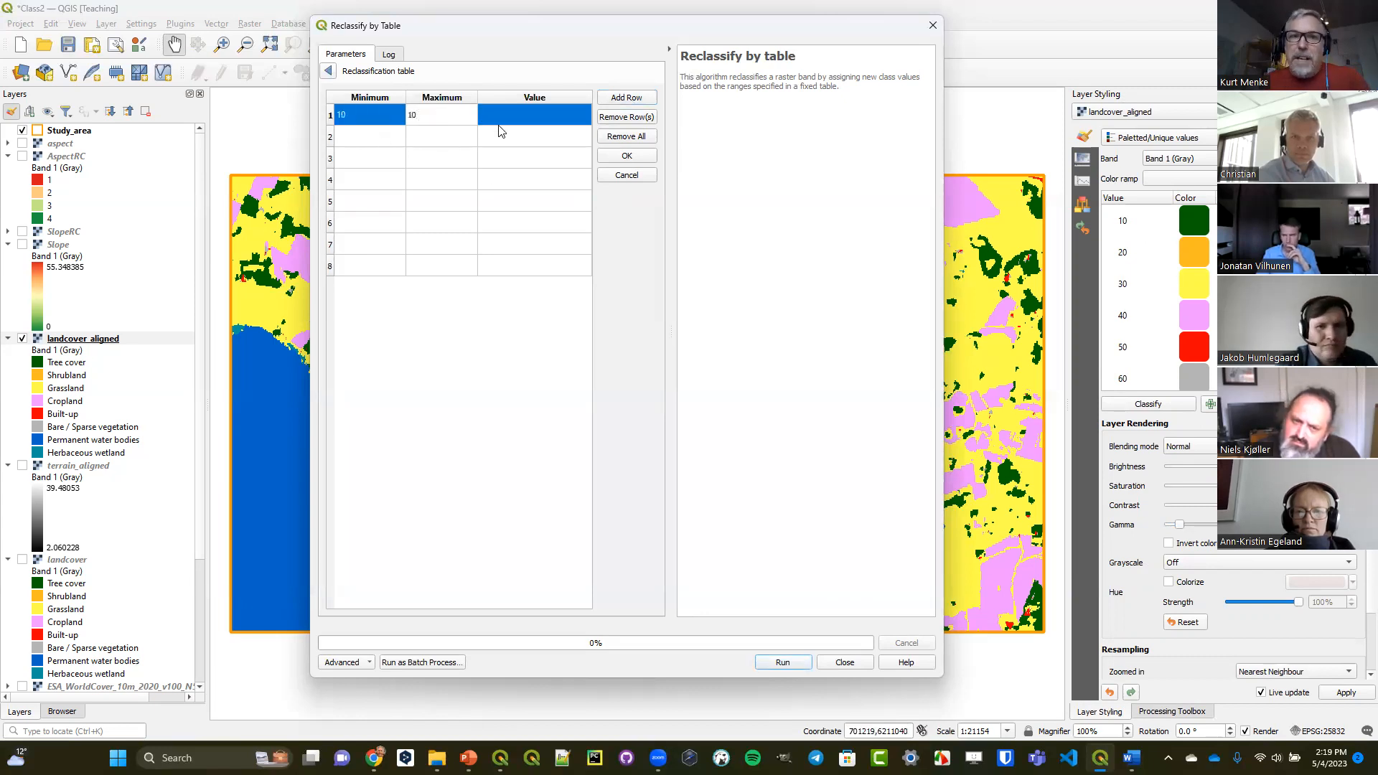
double_click(517, 116)
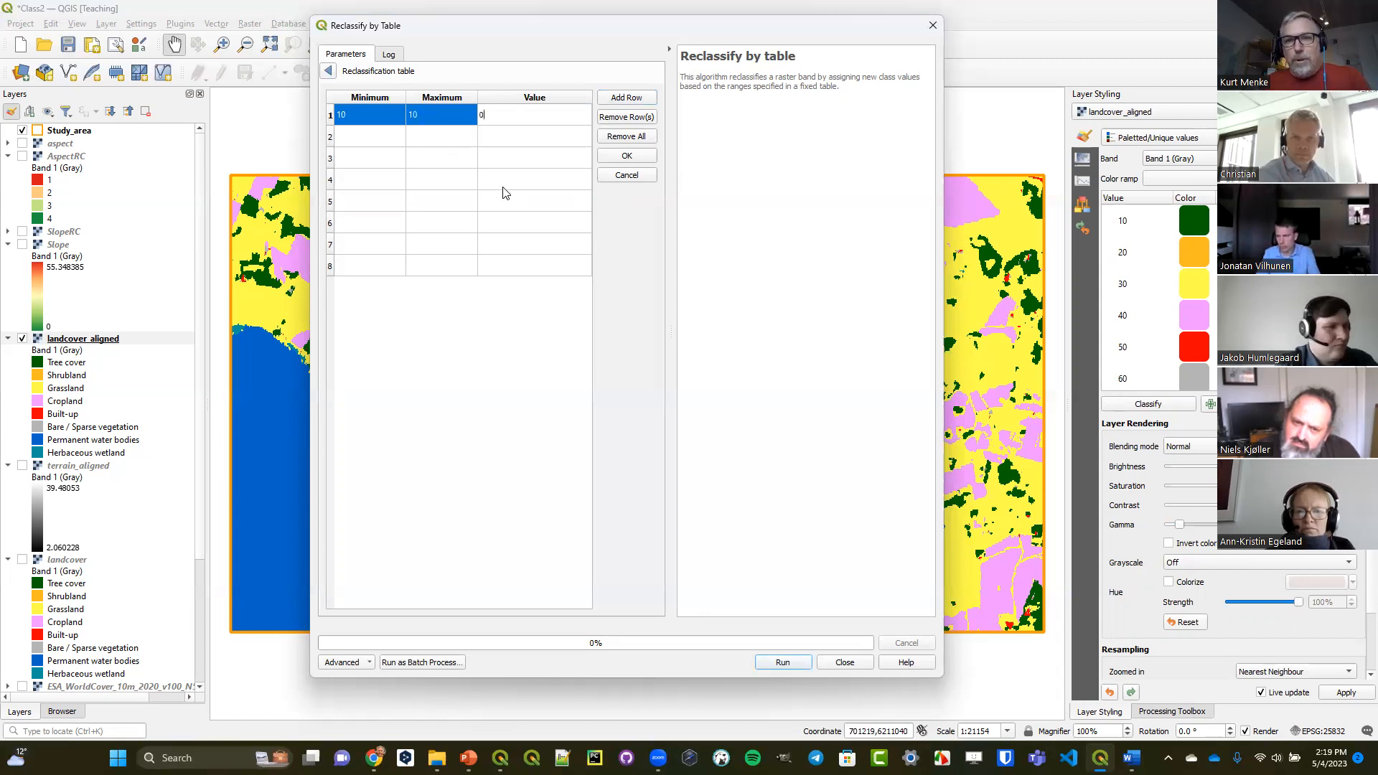
Fill the second row of the reclassification table with minimum 20, maximum 20 and value 0.
double_click(371, 139)
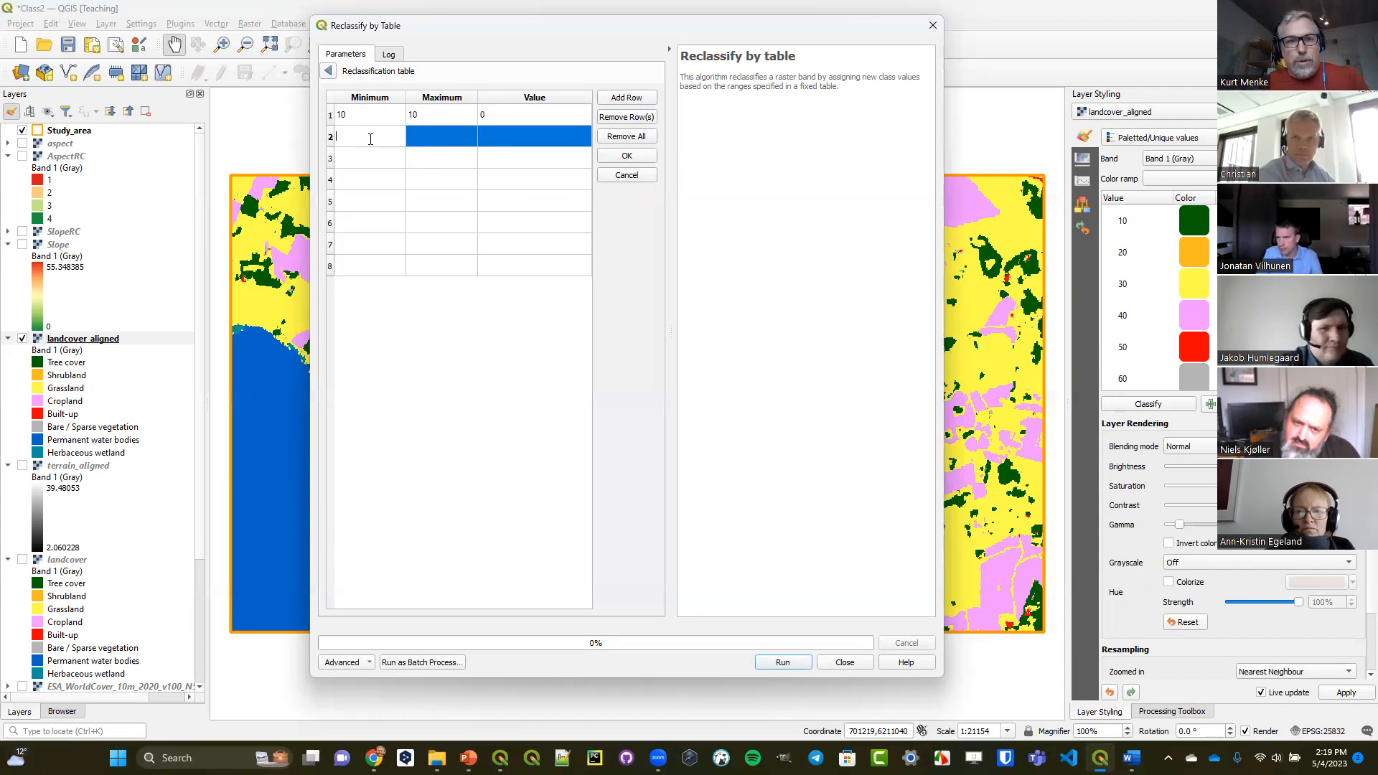
type("20")
double_click(451, 137)
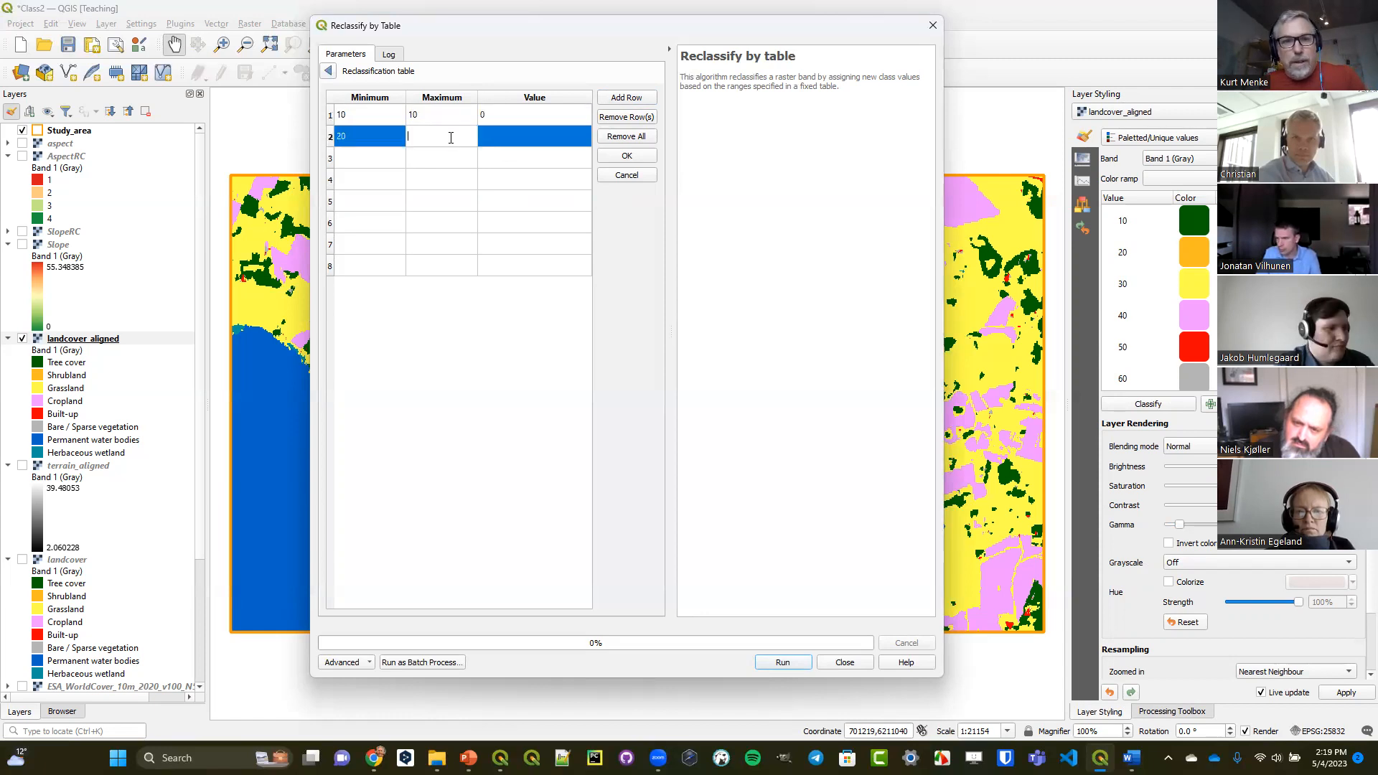
double_click(526, 142)
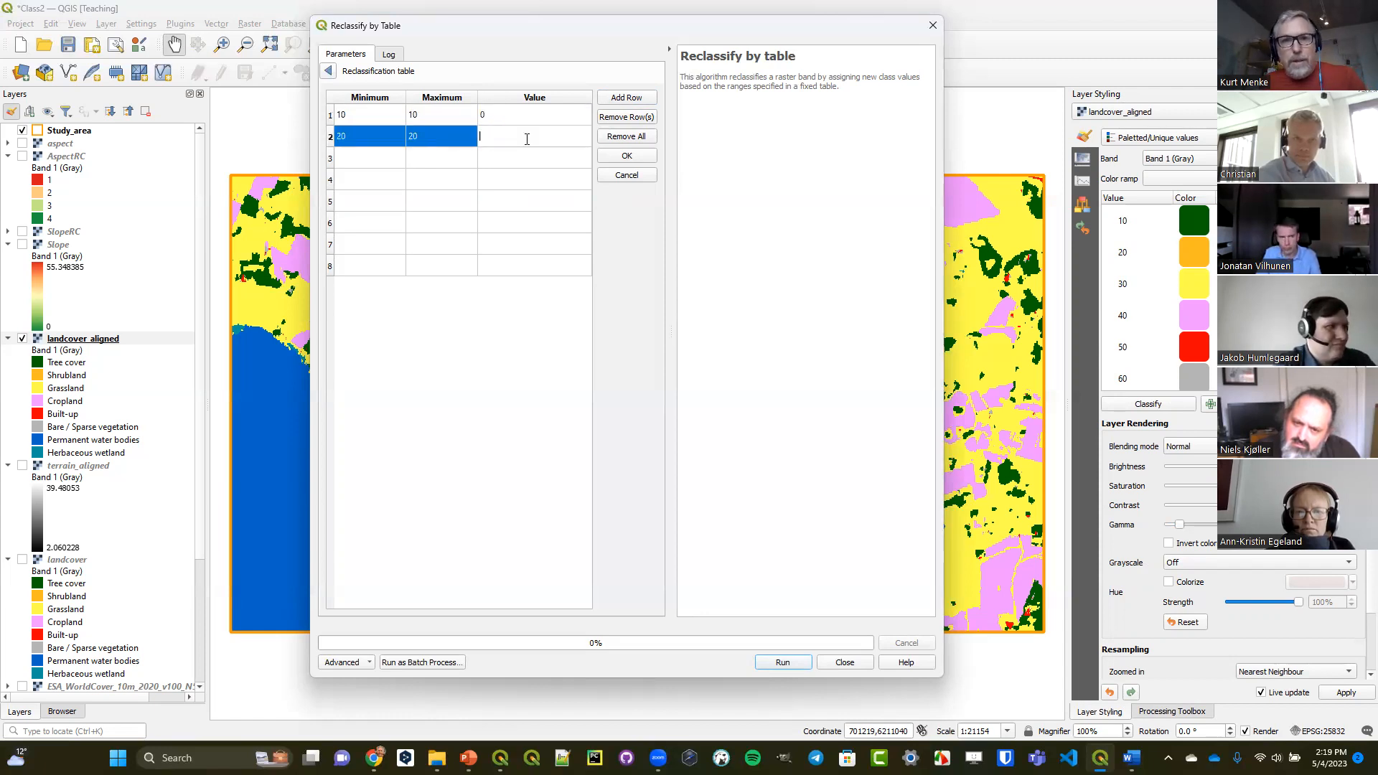
Fill the third row of the reclassification table with minimum 30, maximum 30 and value 1.
double_click(362, 158)
type("30")
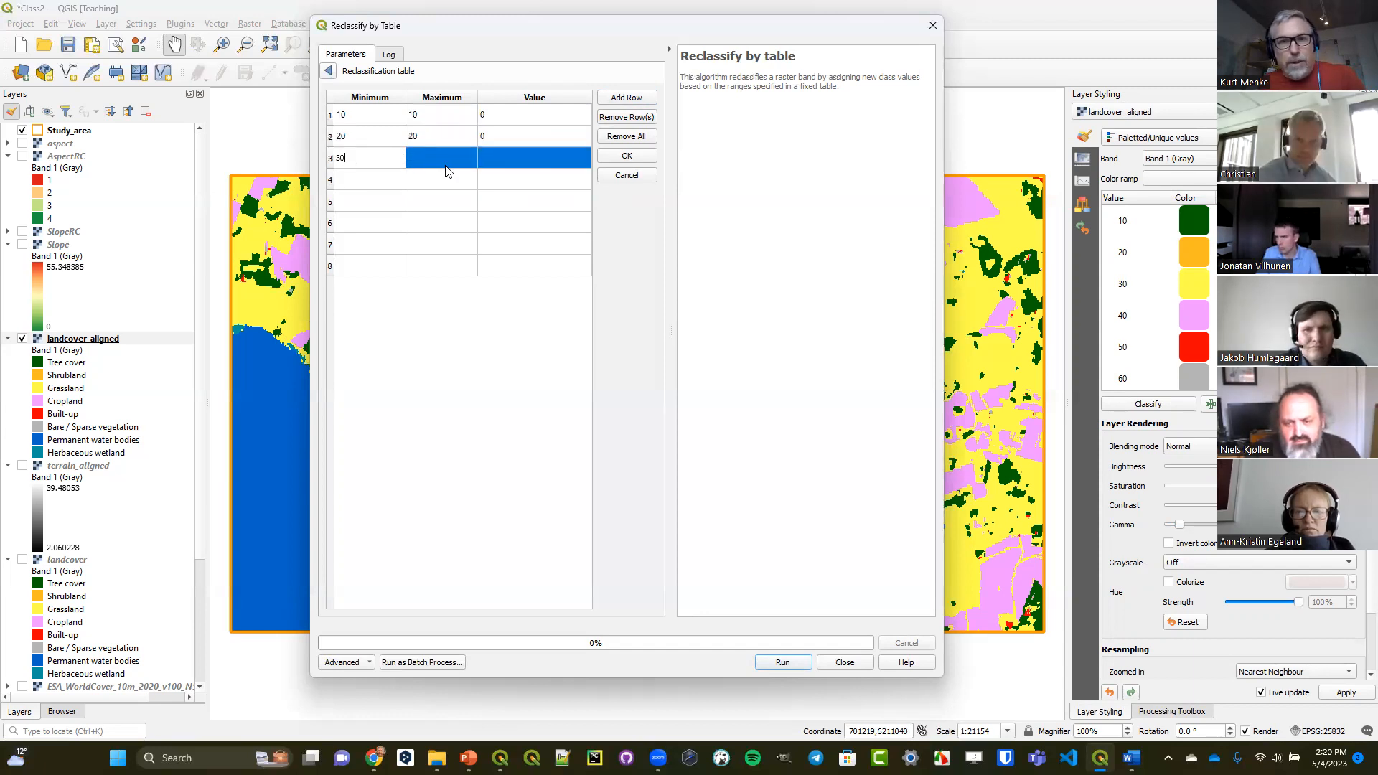
double_click(446, 167)
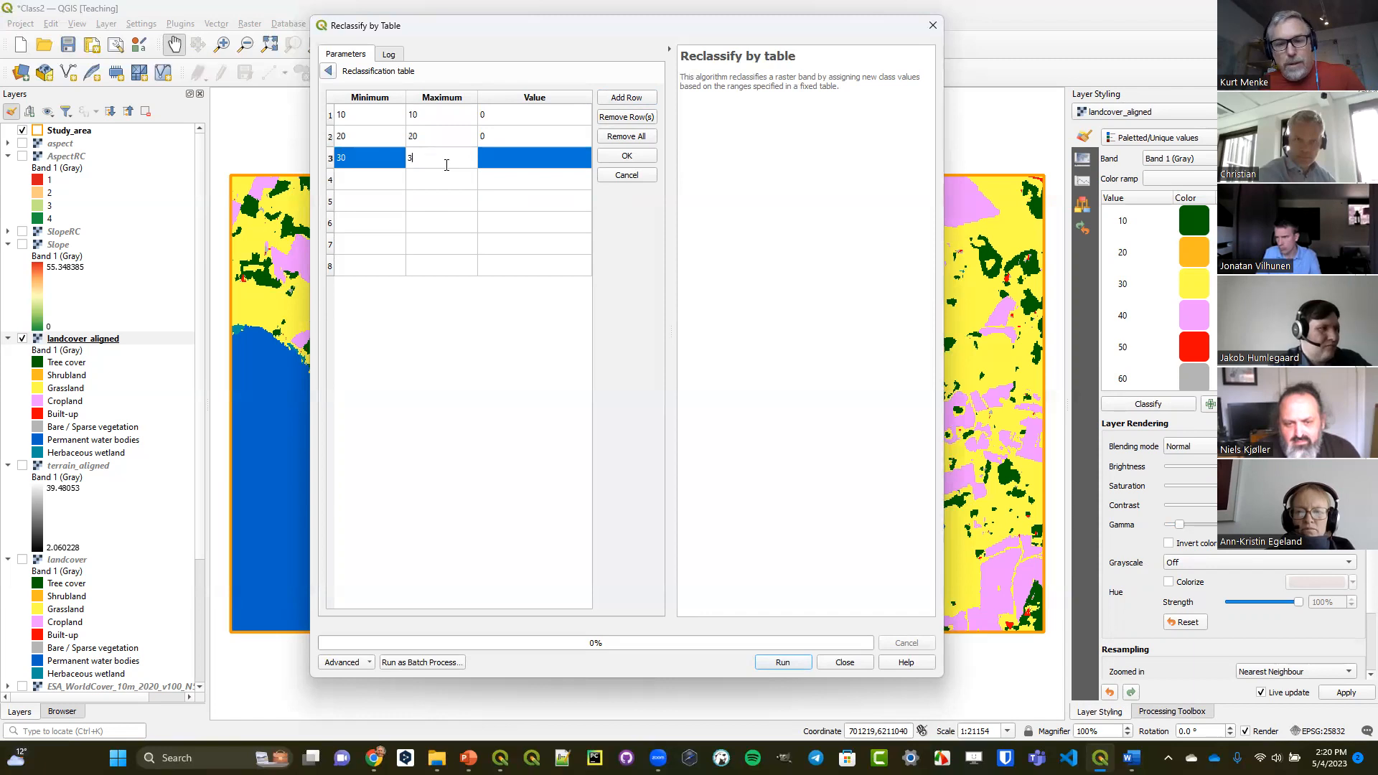
type("30")
double_click(517, 158)
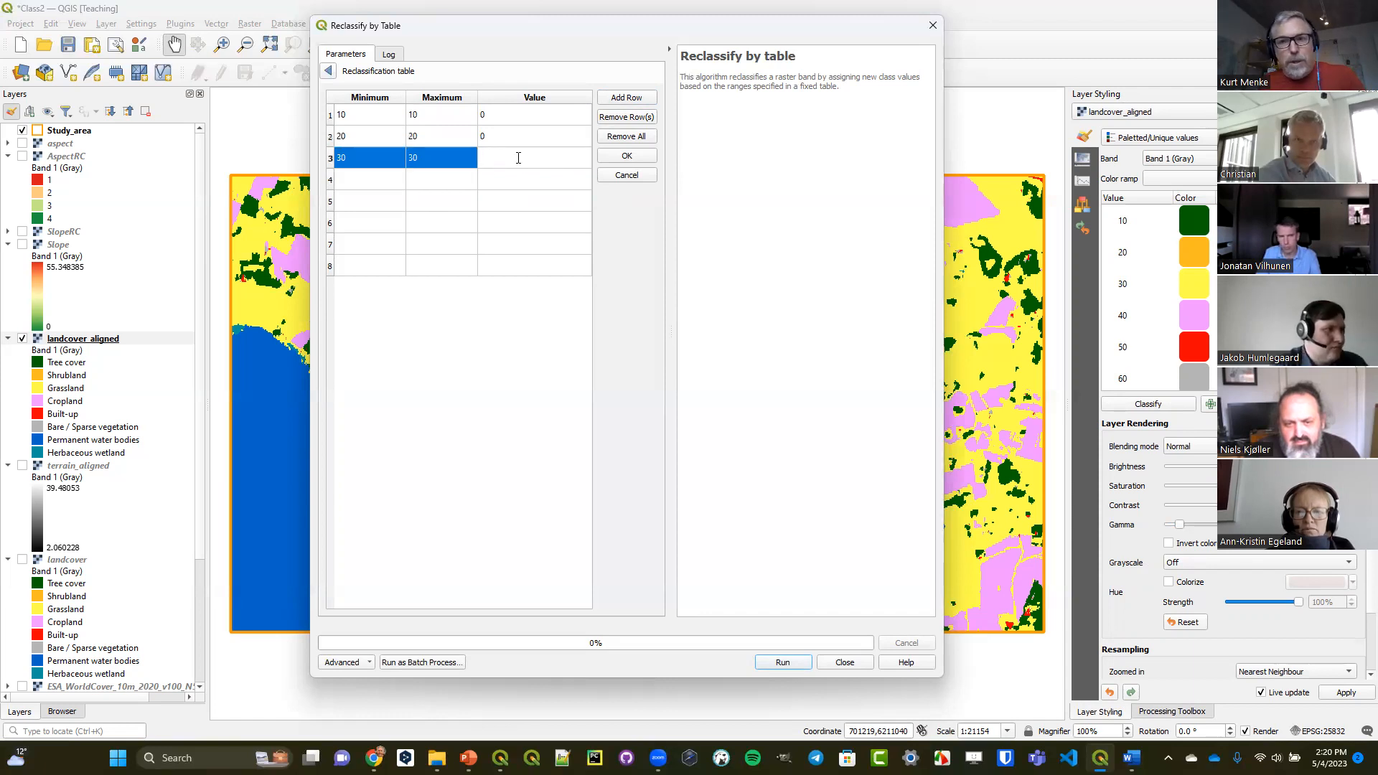
Fill the fourth row of the reclassification table with minimum 40, maximum 40 and value 1.
double_click(363, 181)
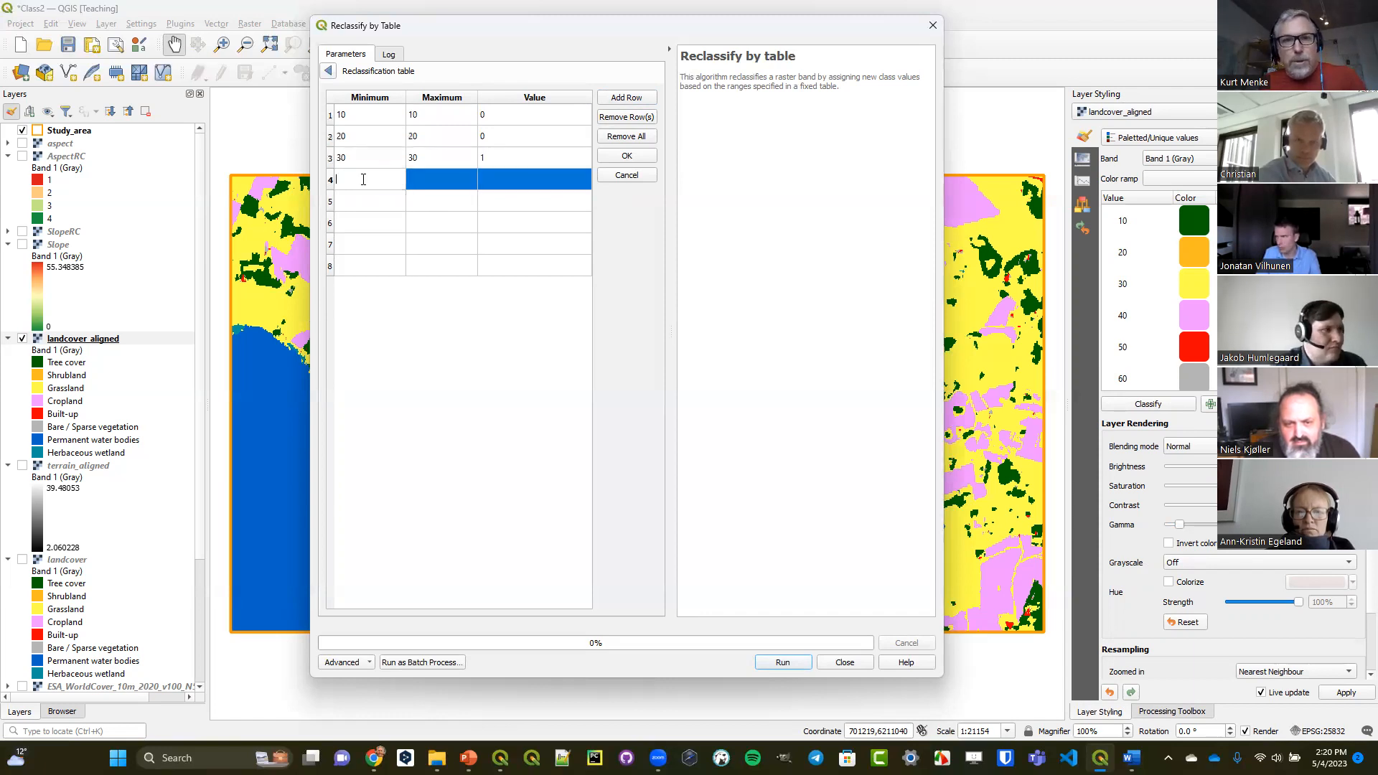
type("40")
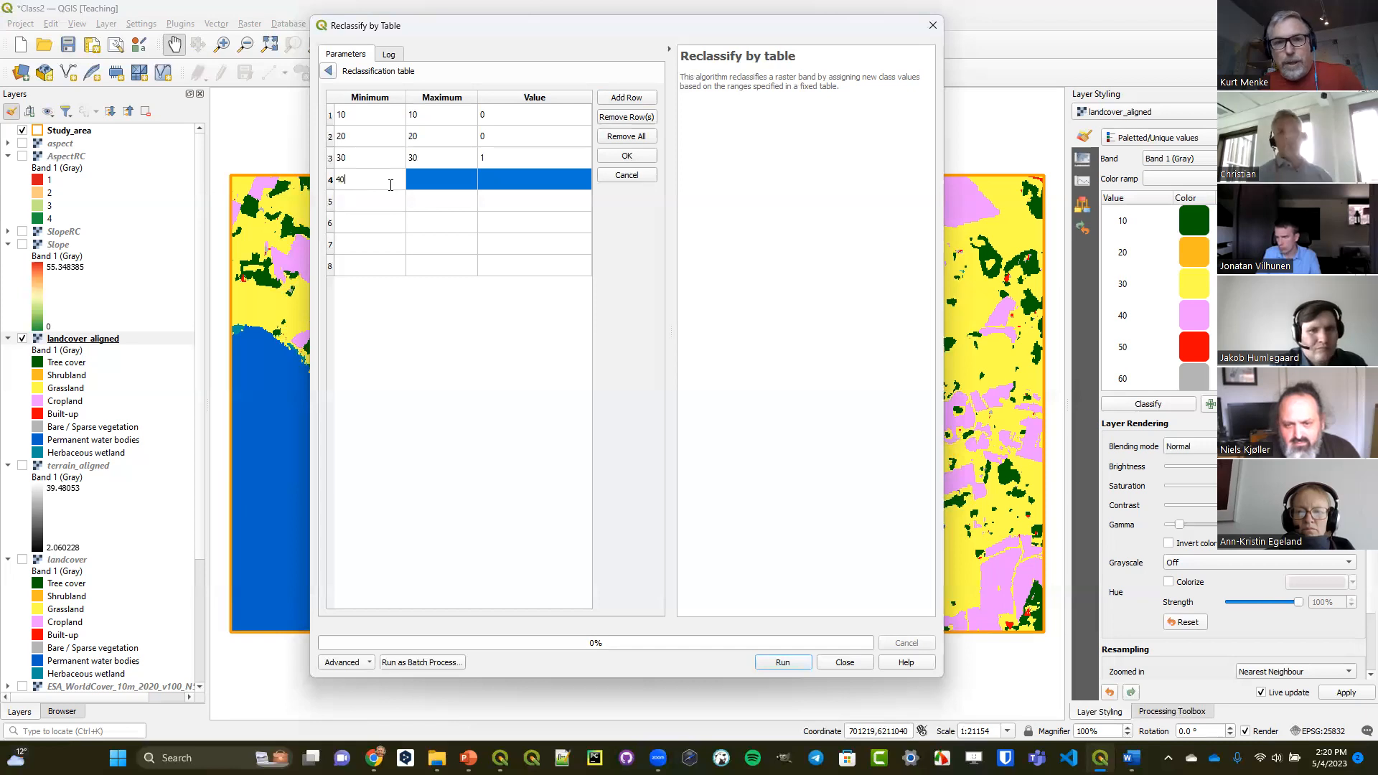
double_click(452, 180)
type("40")
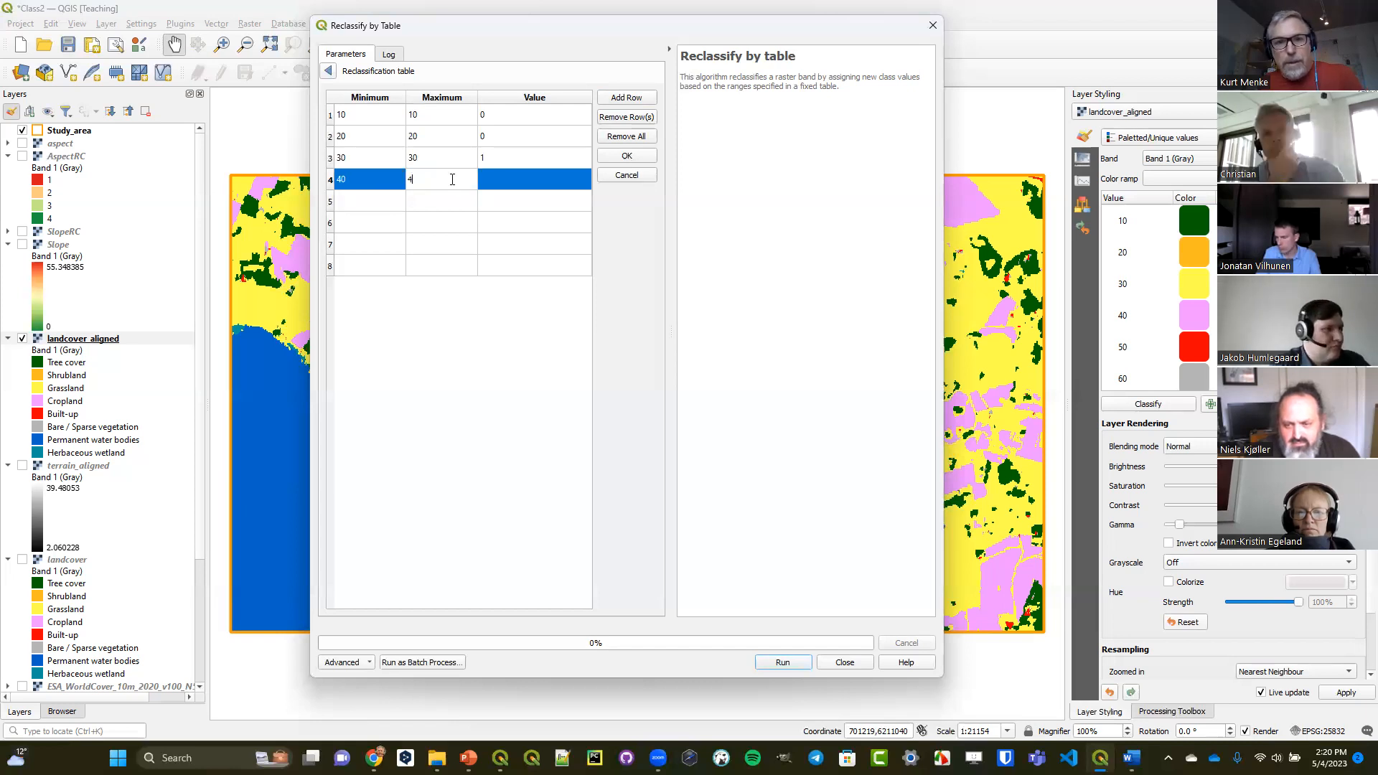
double_click(502, 176)
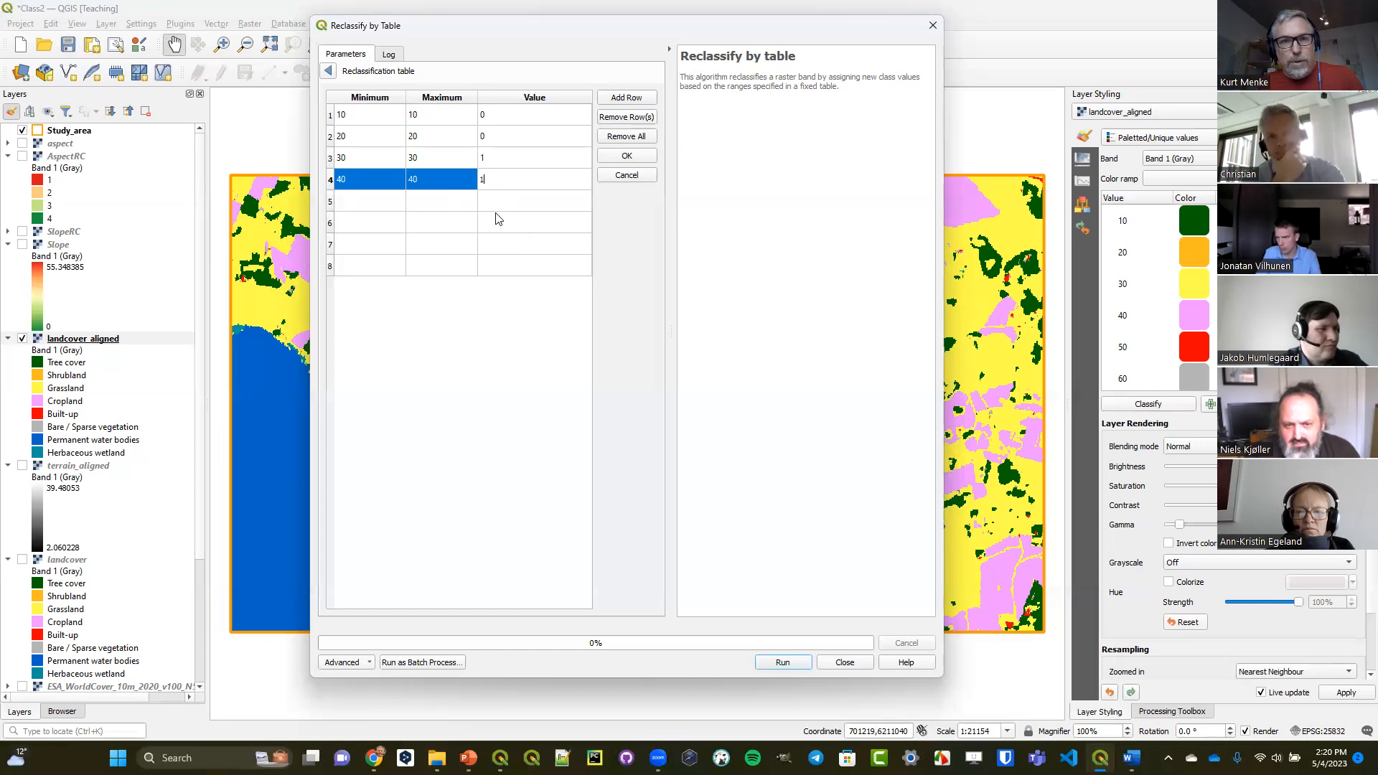
type("1")
Fill the fifth row of the reclassification table with minimum 50, maximum 50 and value 0.
double_click(382, 195)
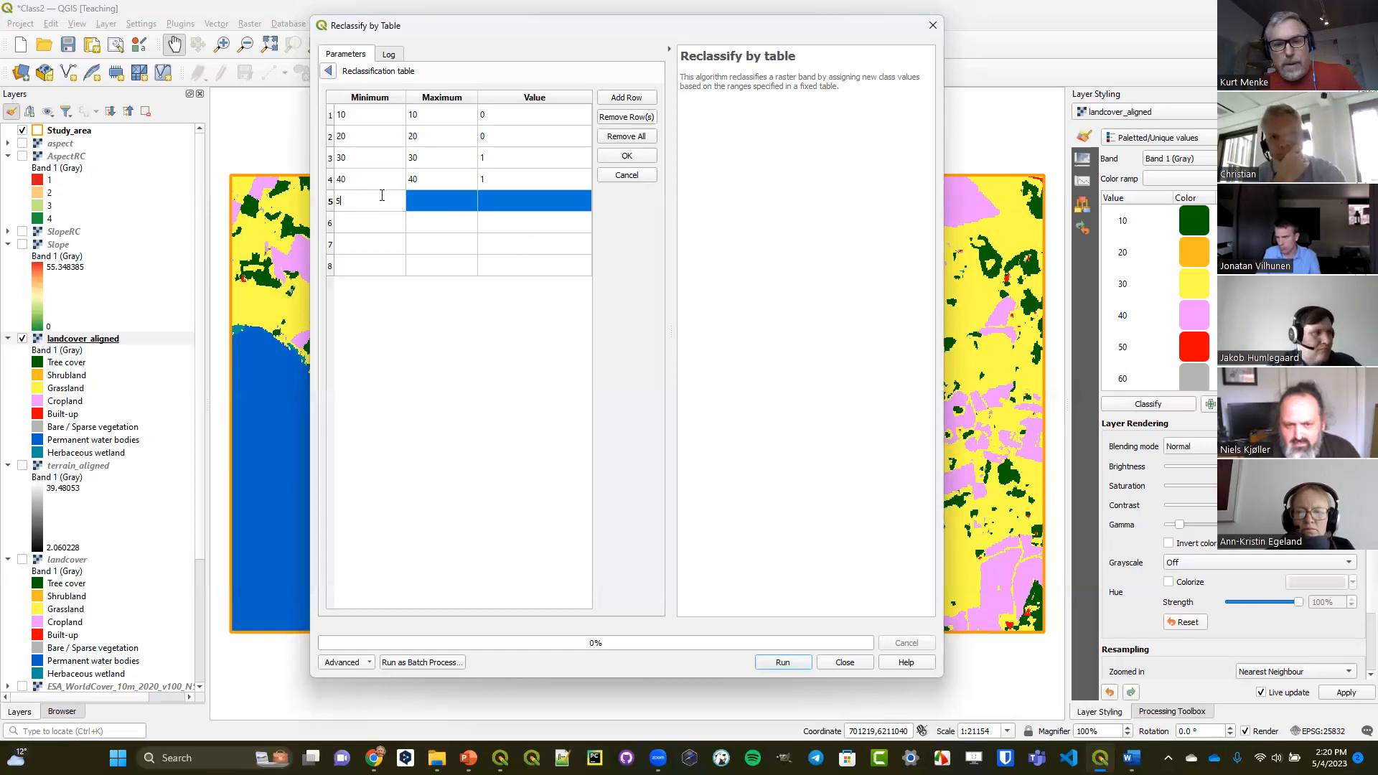
double_click(438, 204)
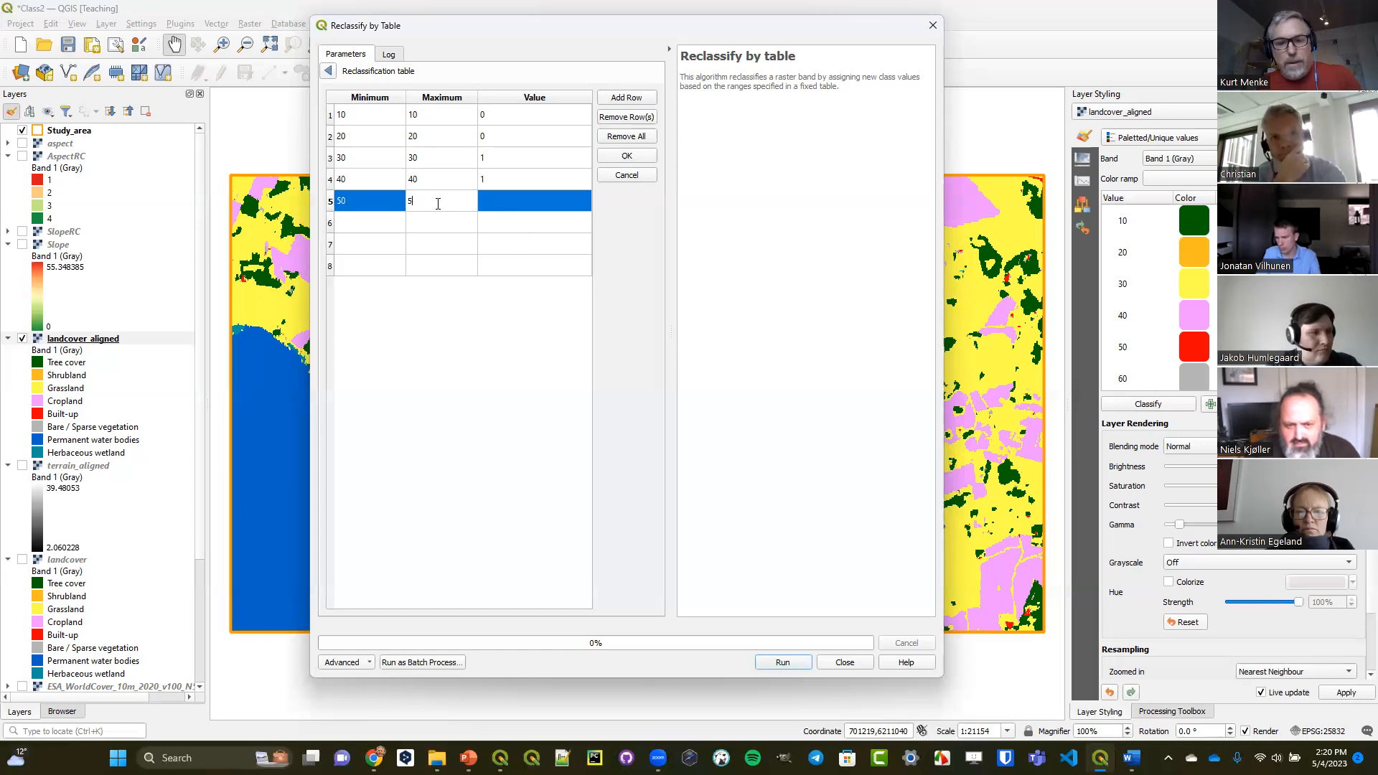
double_click(511, 204)
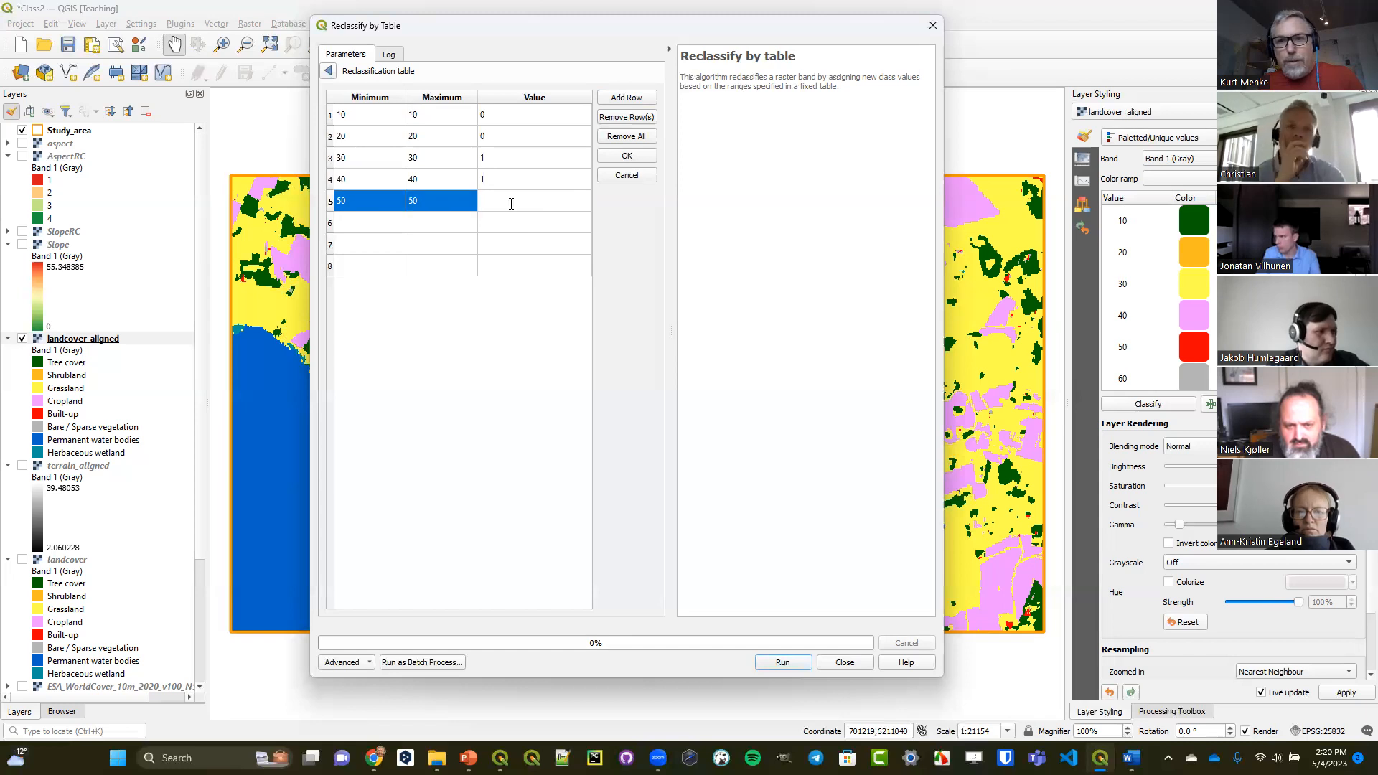
type("0")
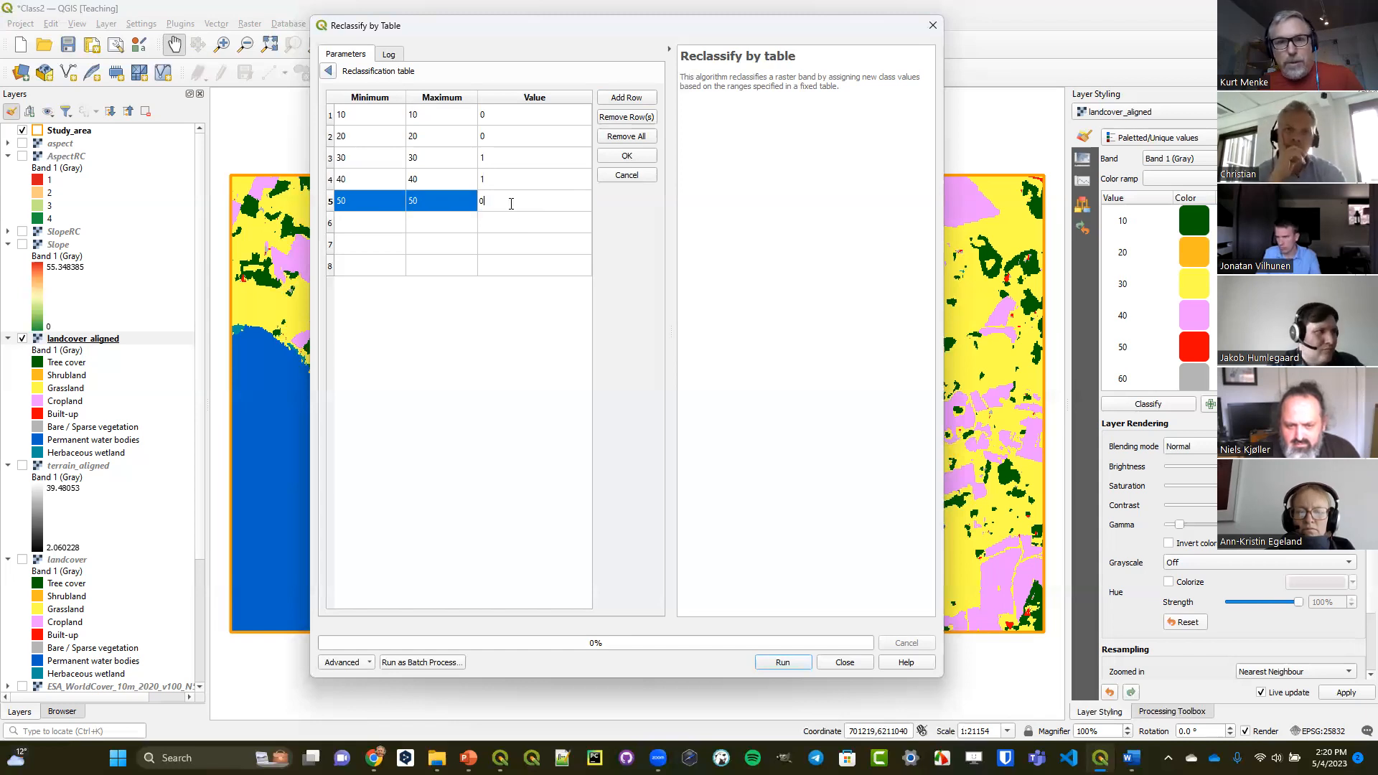
Fill the sixth row of the reclassification table with minimum 60, maximum 60 and value 0.
double_click(380, 223)
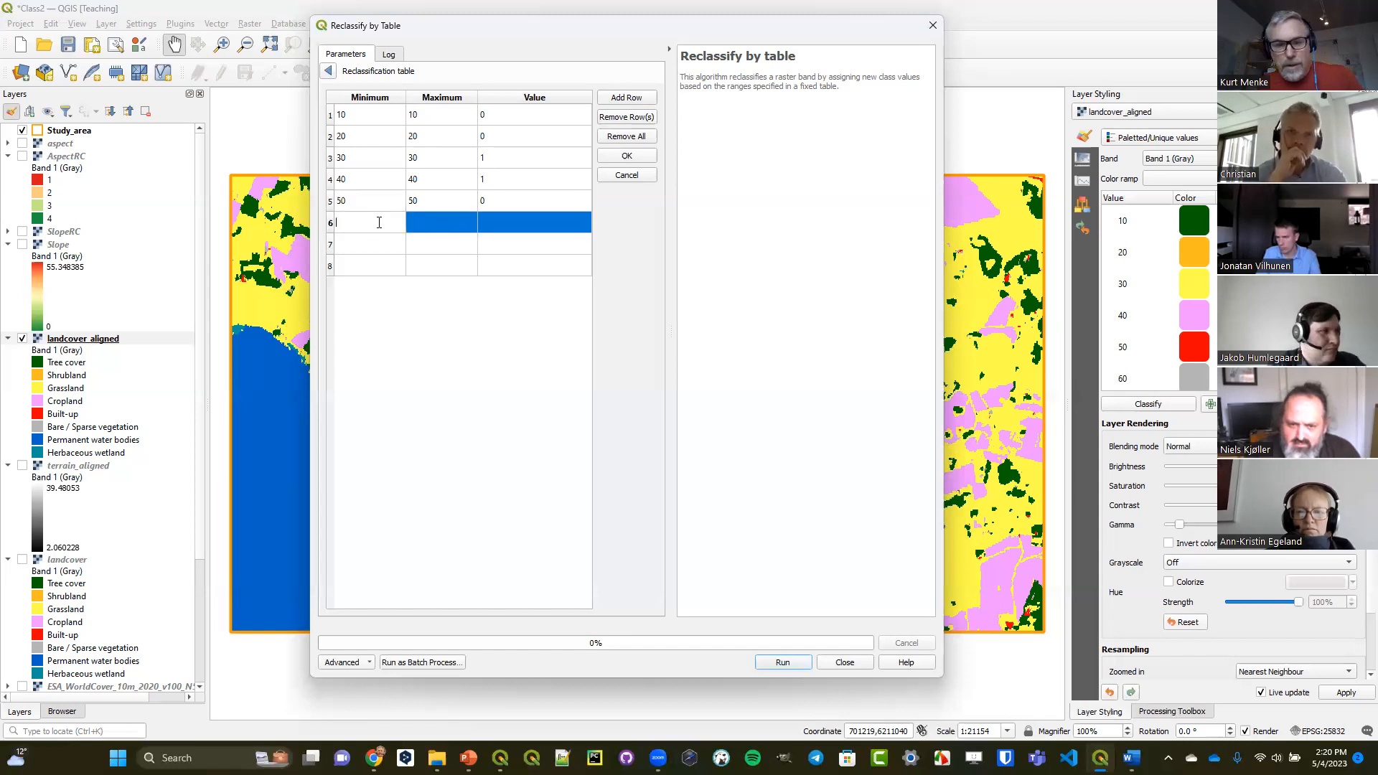
type("60")
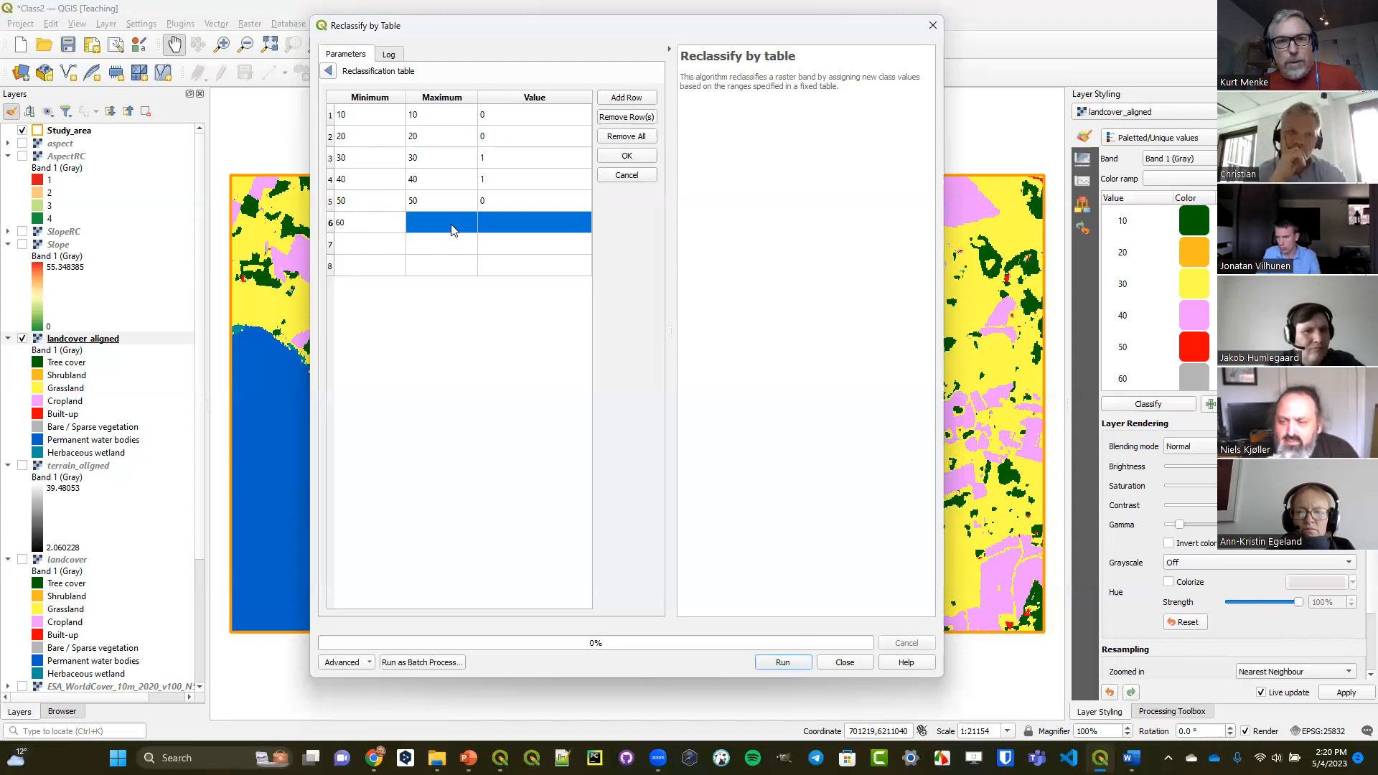
double_click(451, 224)
type("60")
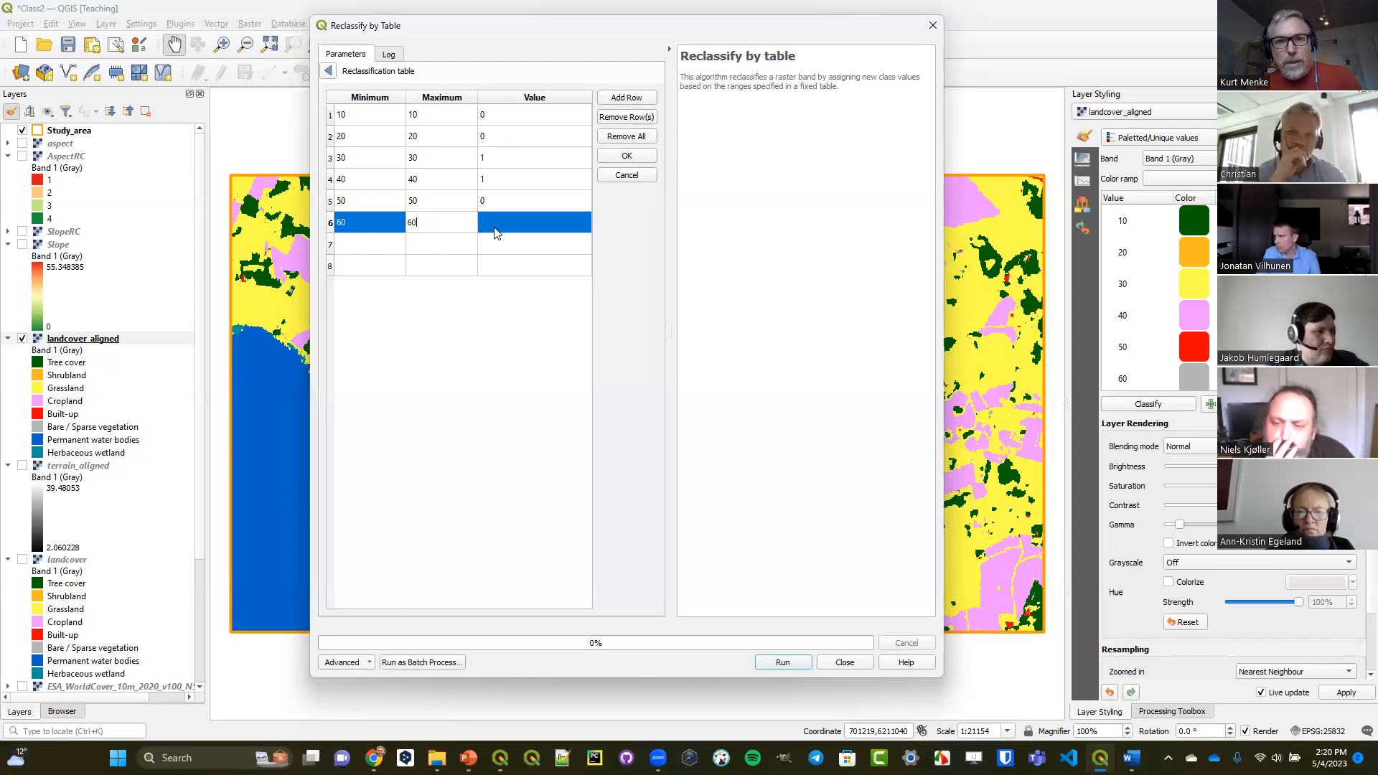
double_click(497, 226)
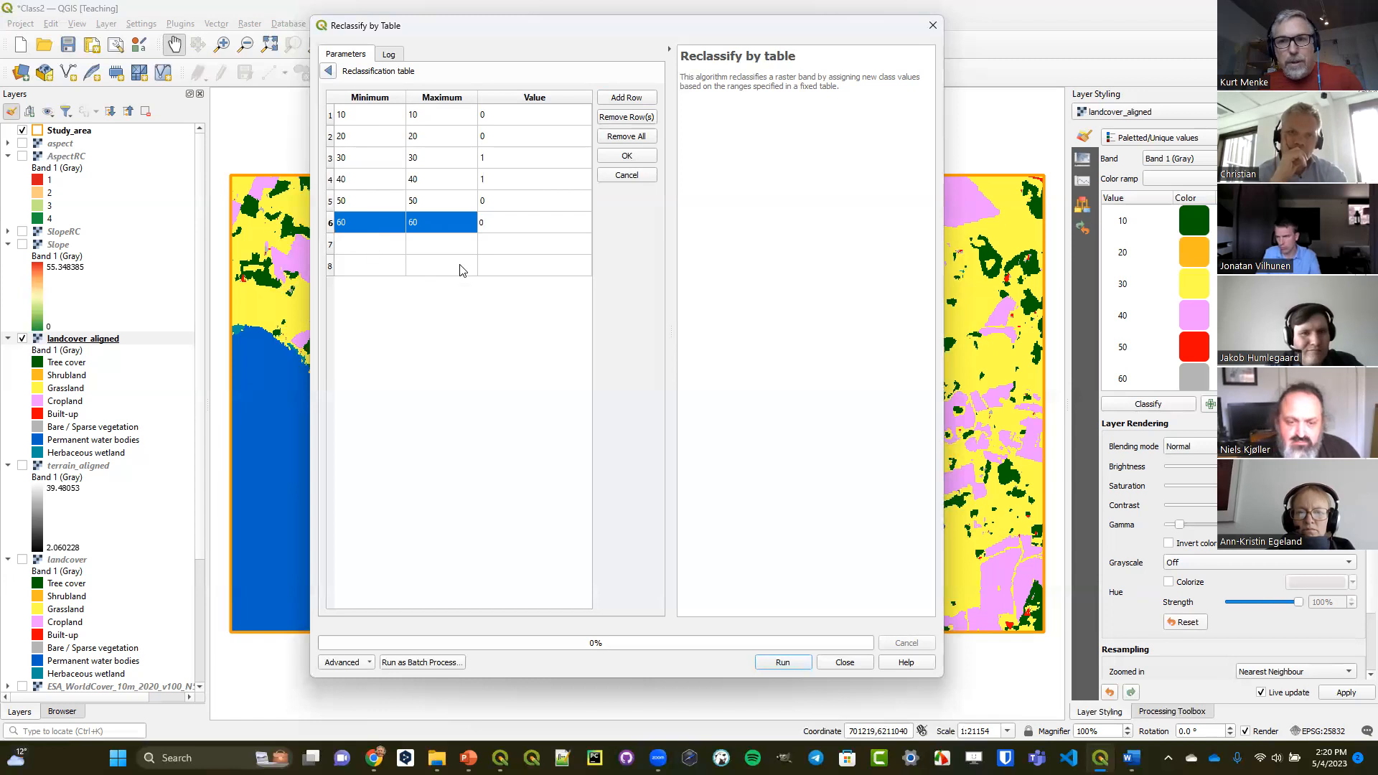
Fill the seventh row of the reclassification table with minimum 80, maximum 80 and value 0.
scroll(1256, 301, "down", 2)
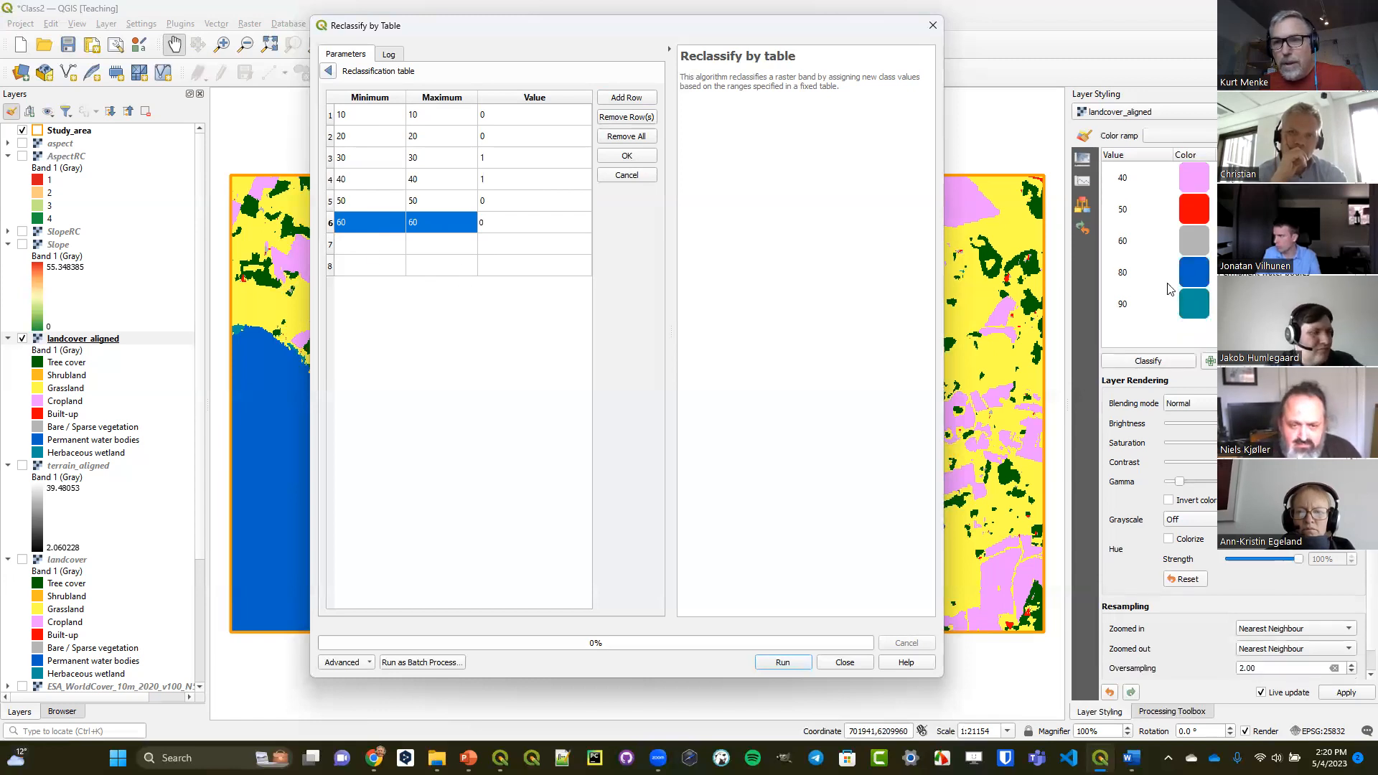
double_click(358, 242)
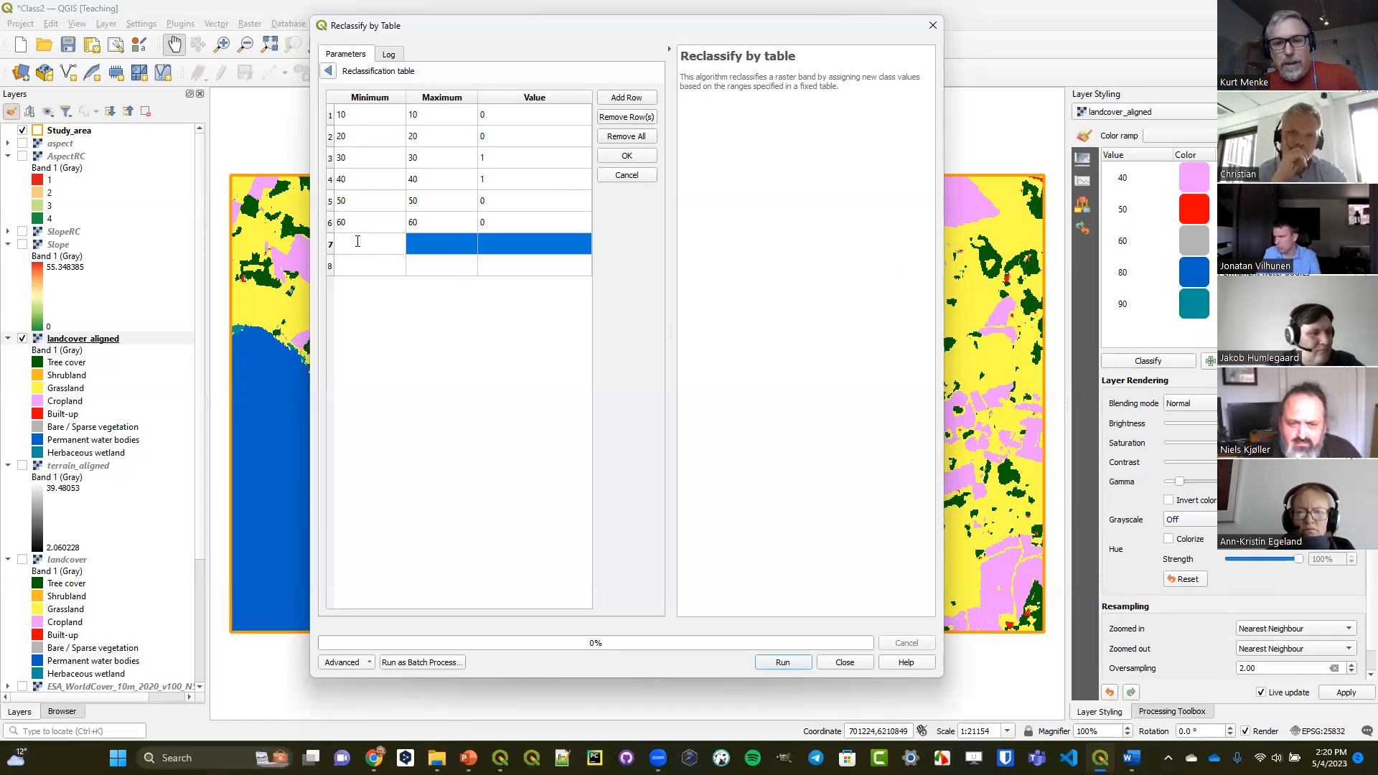
left_click(426, 245)
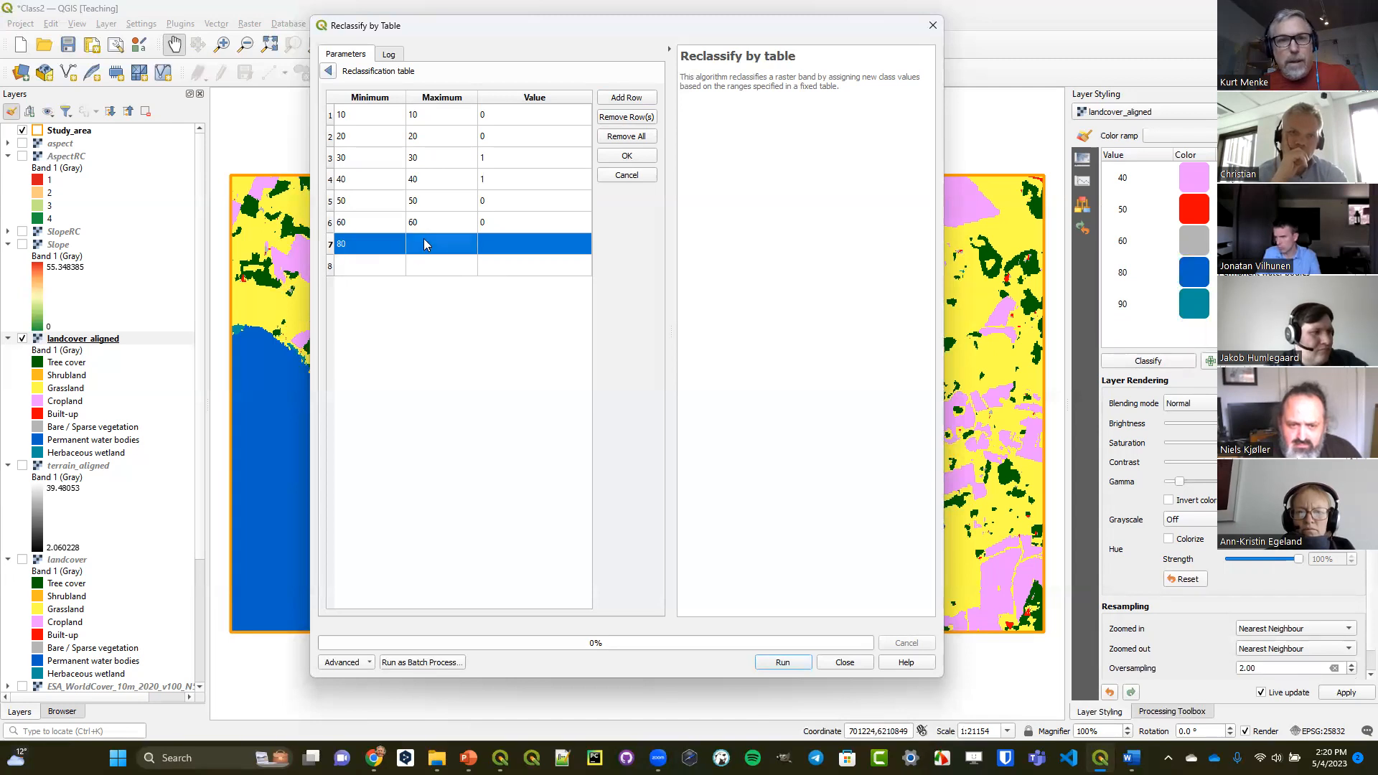
double_click(426, 245)
type("80")
left_click(501, 246)
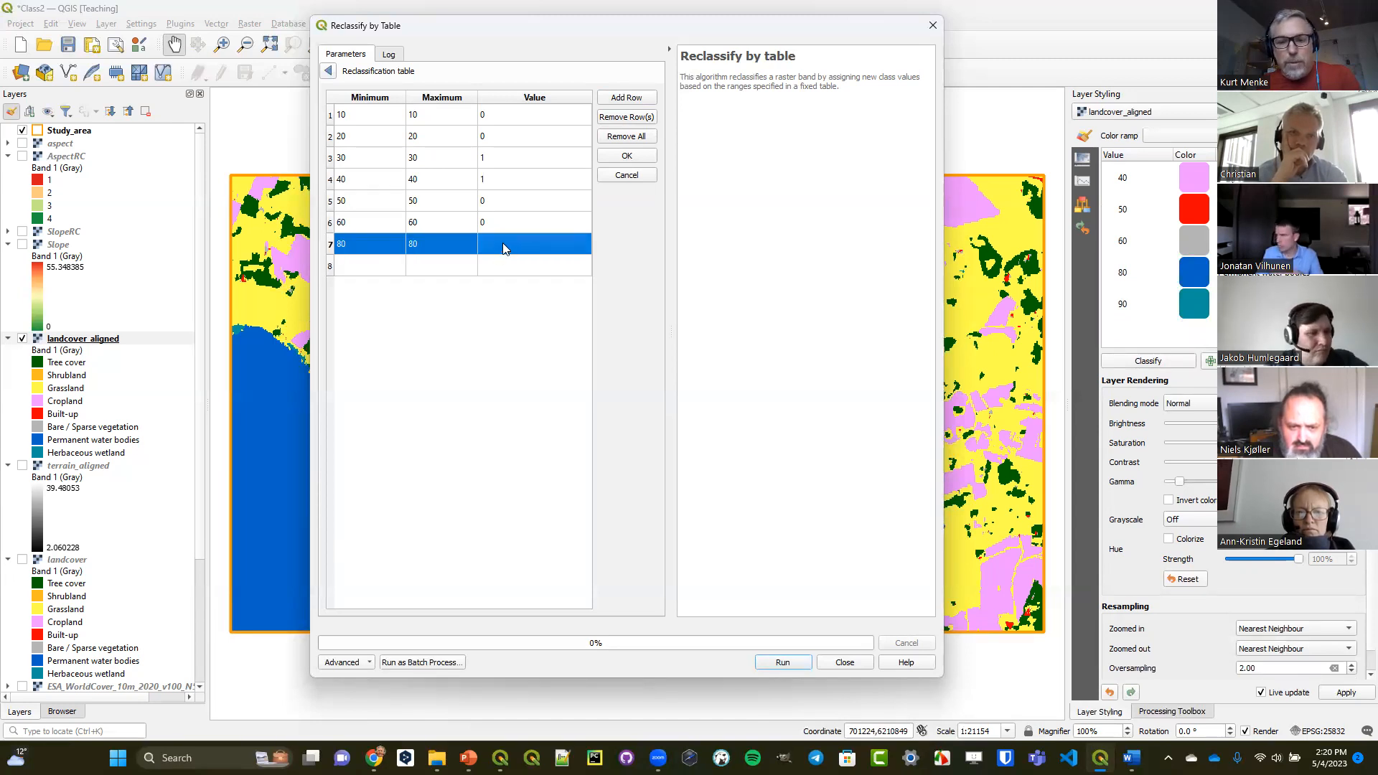
double_click(506, 243)
type("0")
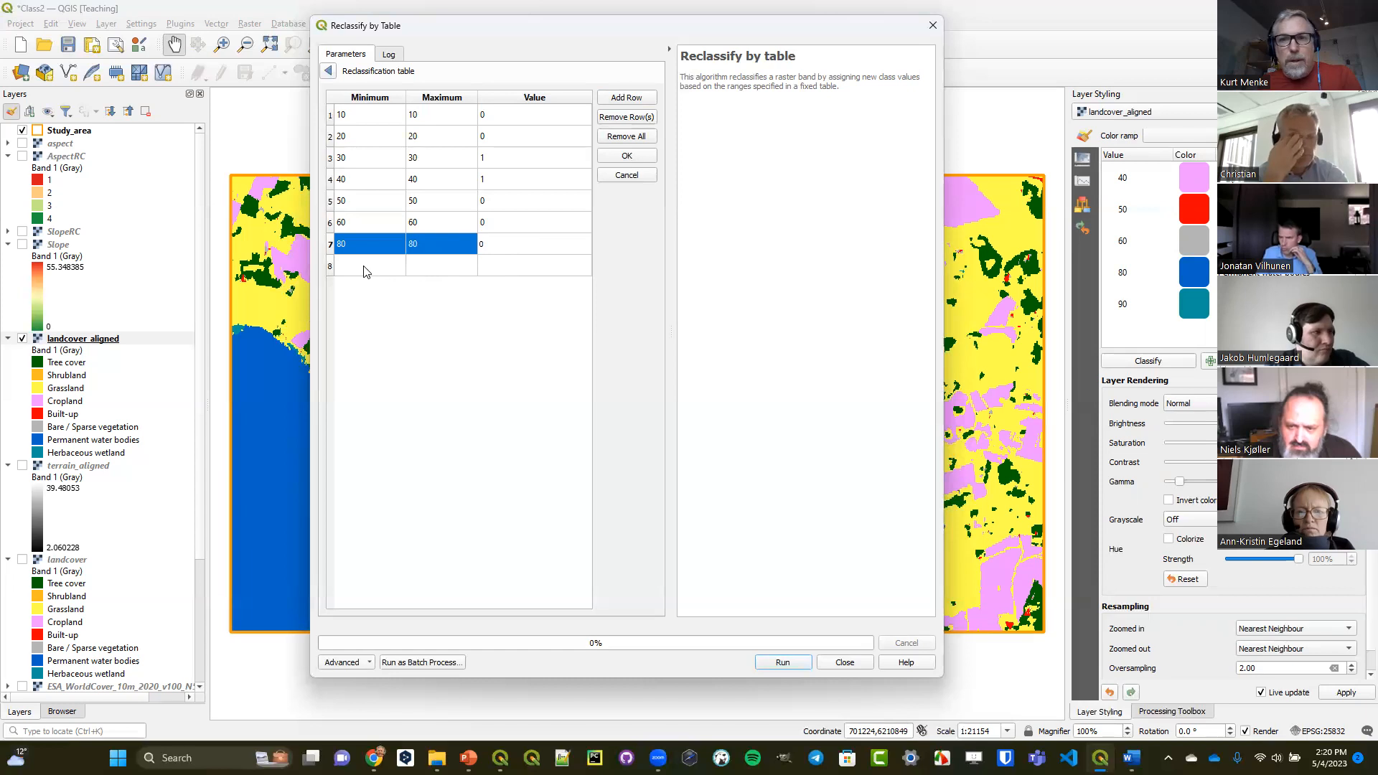
Fill the eighth row of the reclassification table with minimum 90, maximum 90 and value 0.
double_click(365, 265)
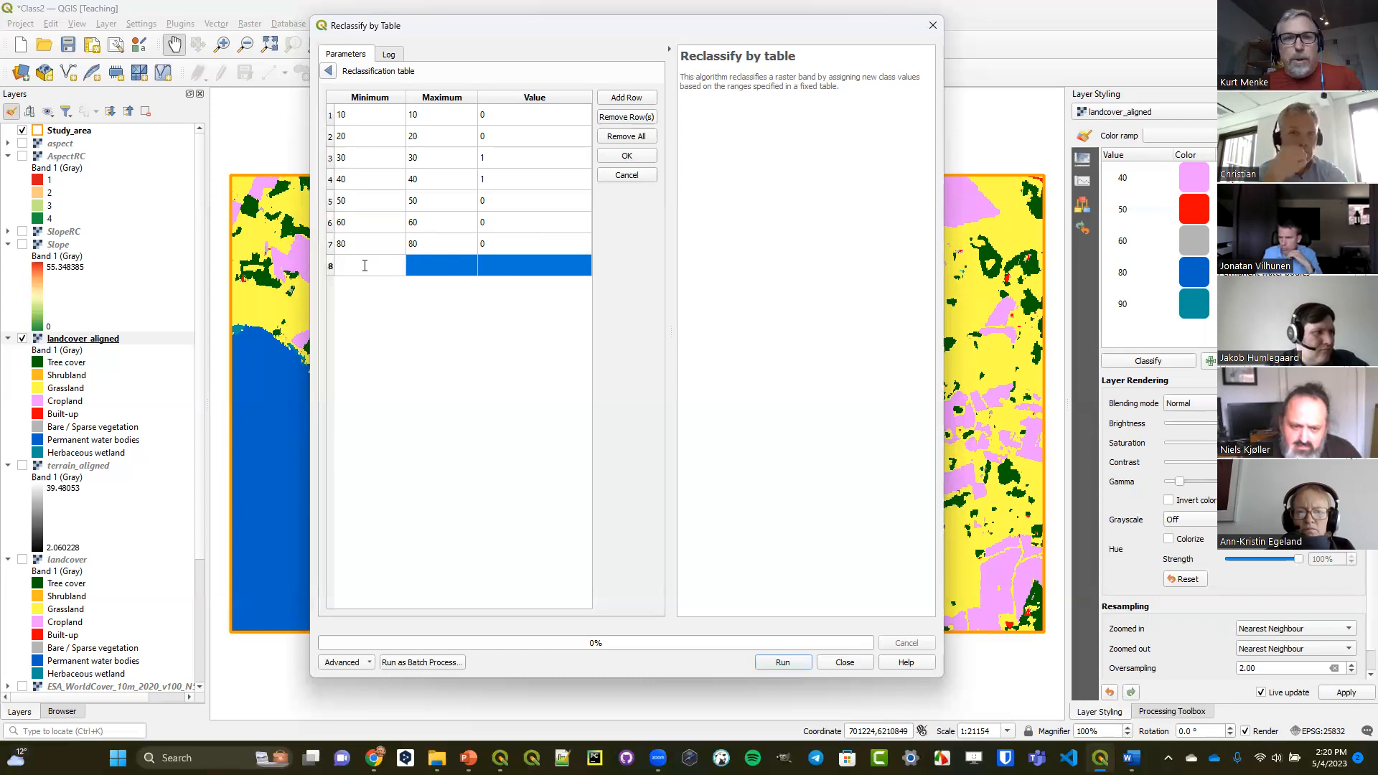
type("90")
double_click(427, 267)
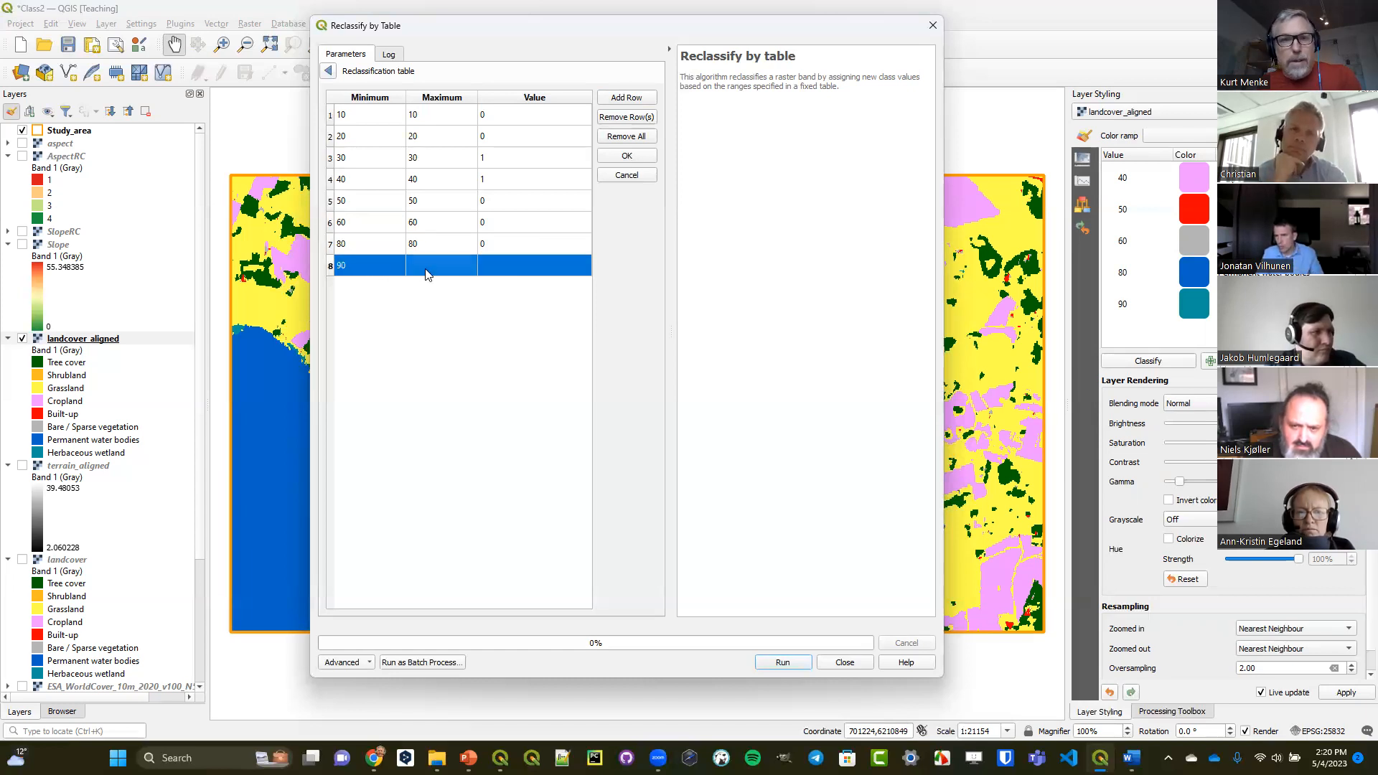
type("90")
double_click(495, 264)
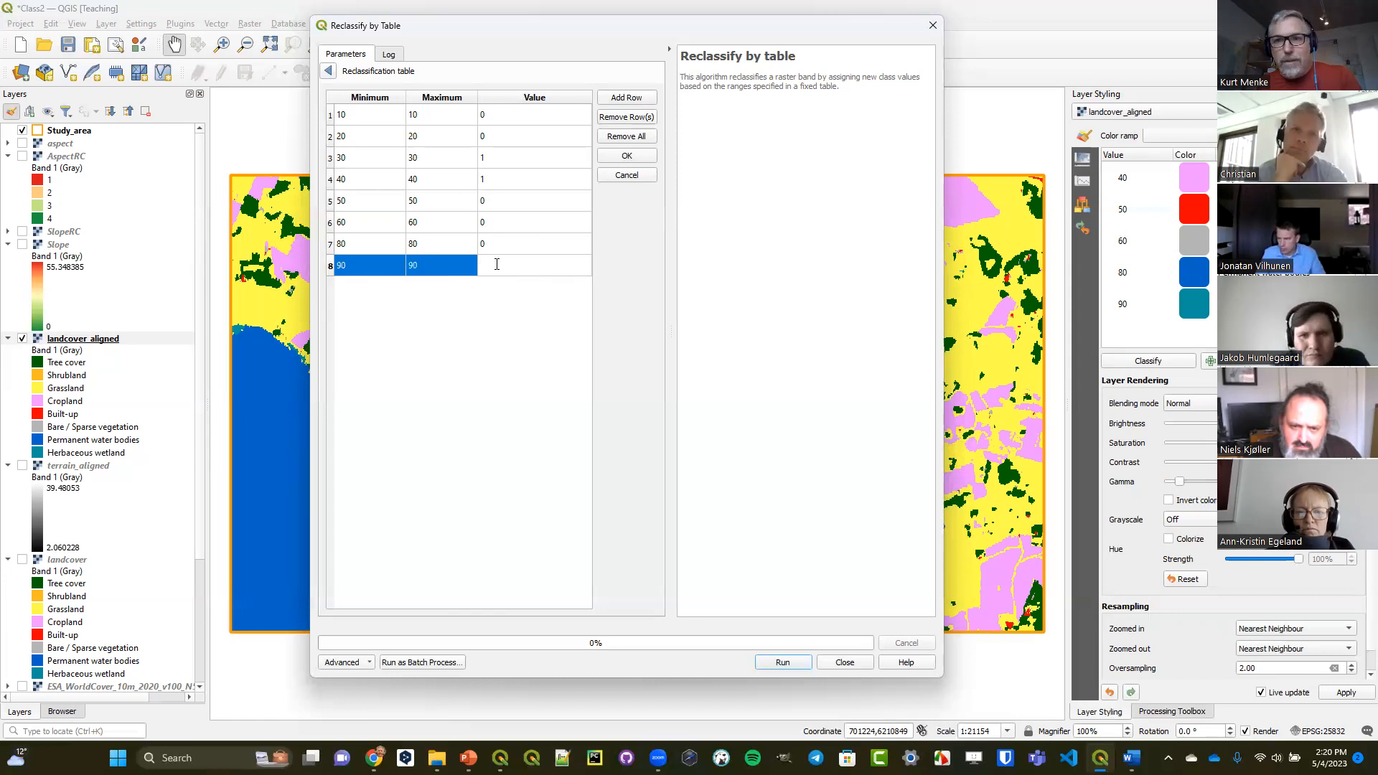
type("0")
left_click(508, 365)
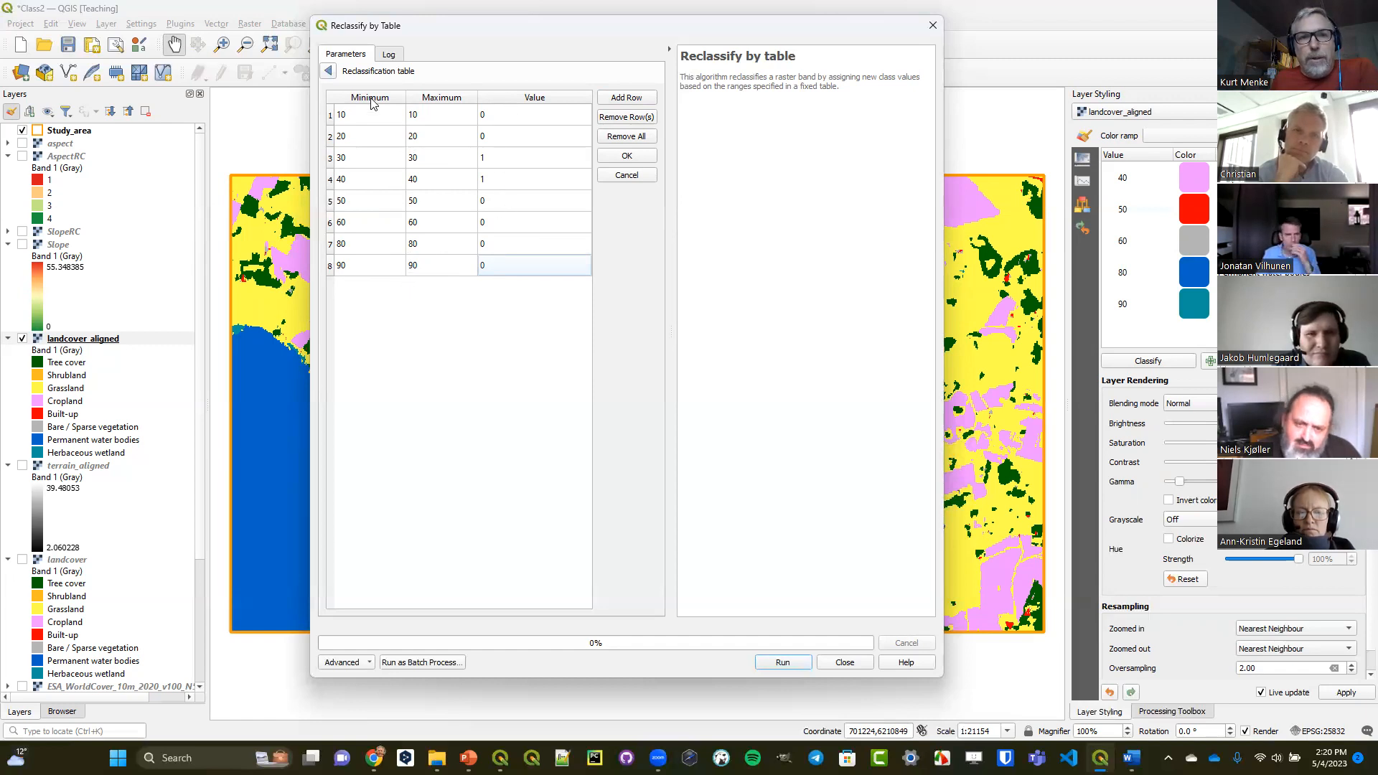
Return from the completed table to the parameters and set the range boundaries to min <= value <= max.
left_click(329, 72)
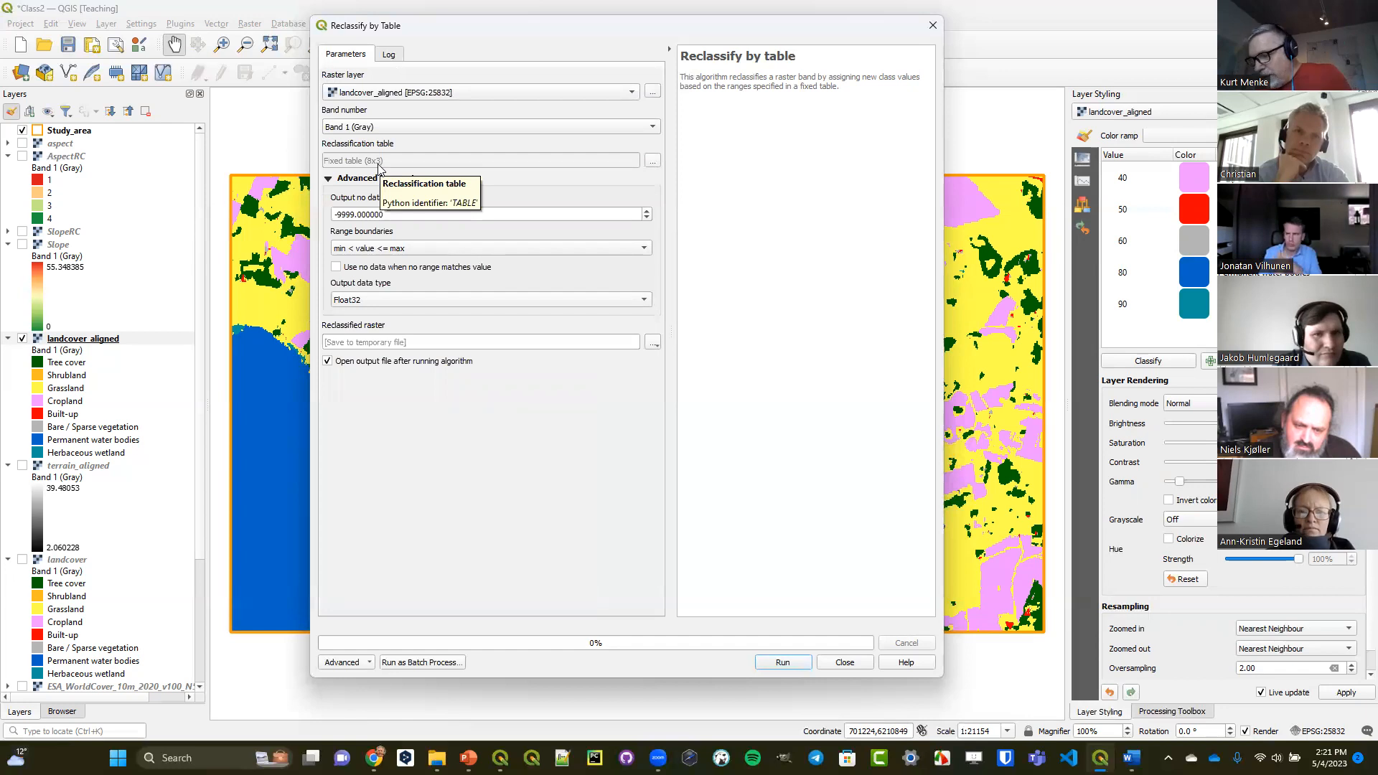
left_click(386, 249)
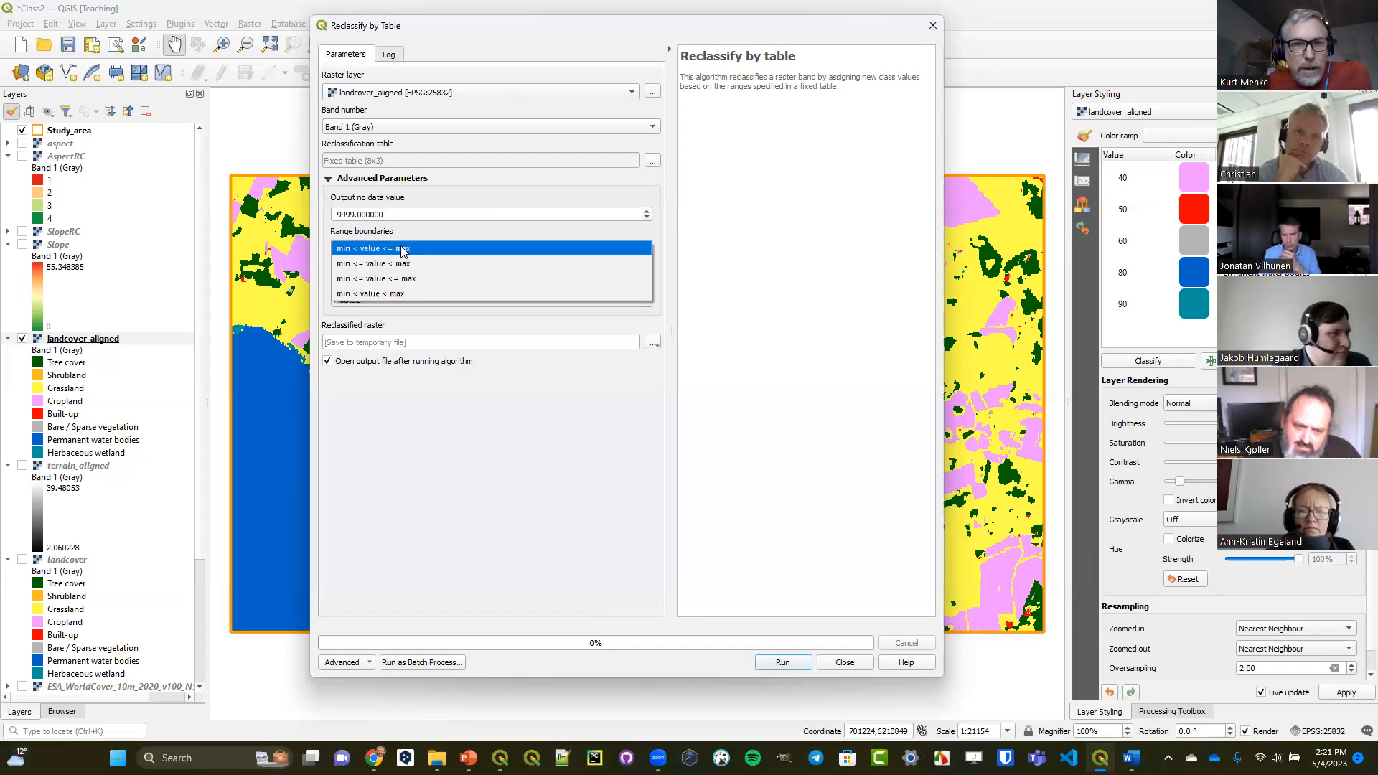
left_click(424, 278)
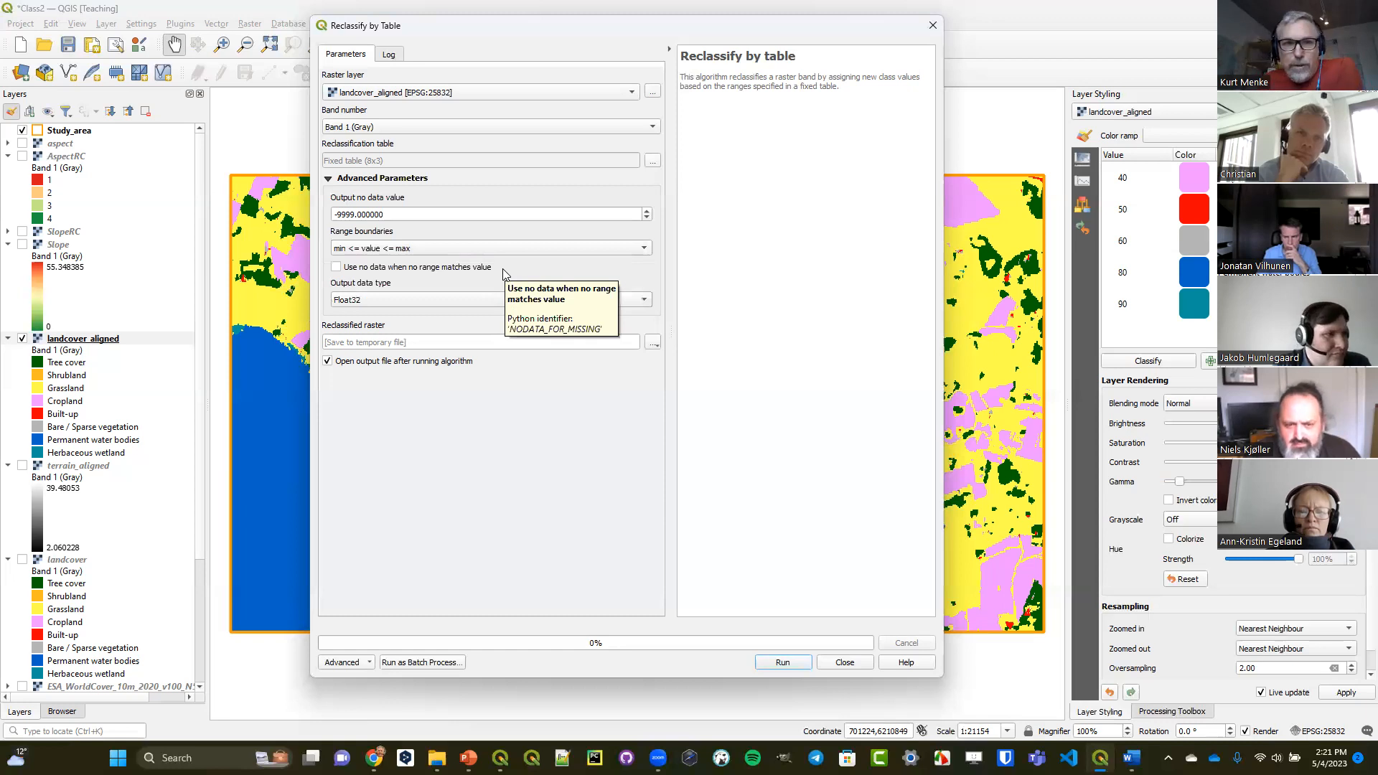
left_click(492, 249)
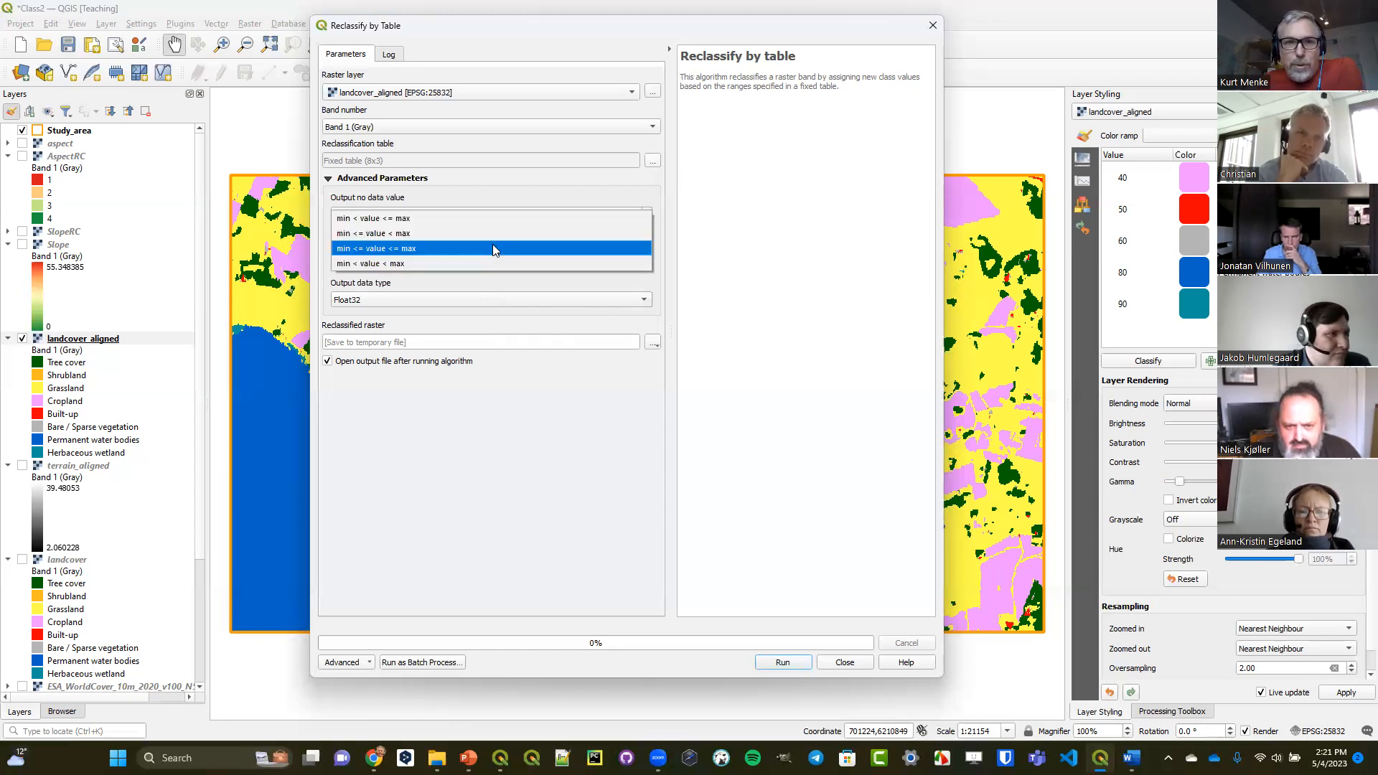
left_click(492, 248)
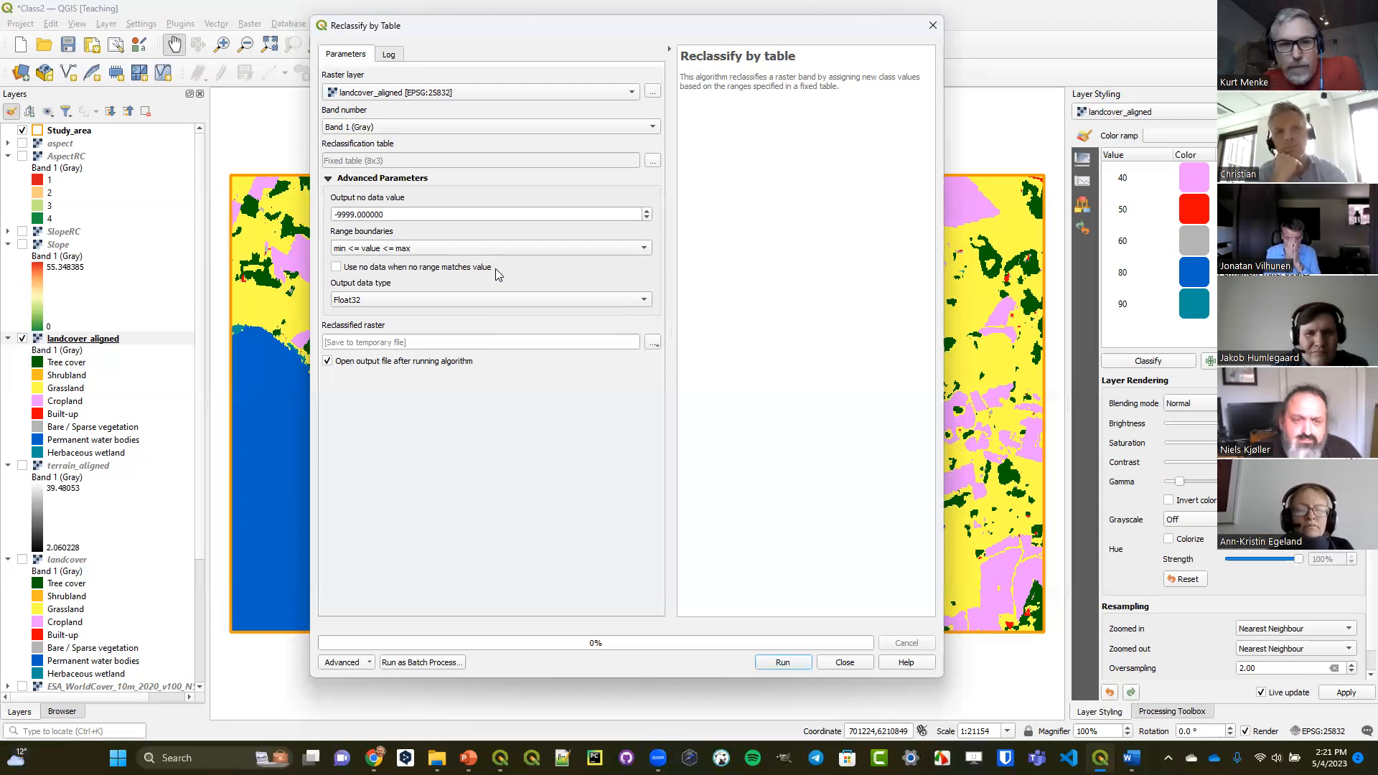
Enable using no data when no range matches the value and set the output data type to Int16.
left_click(374, 268)
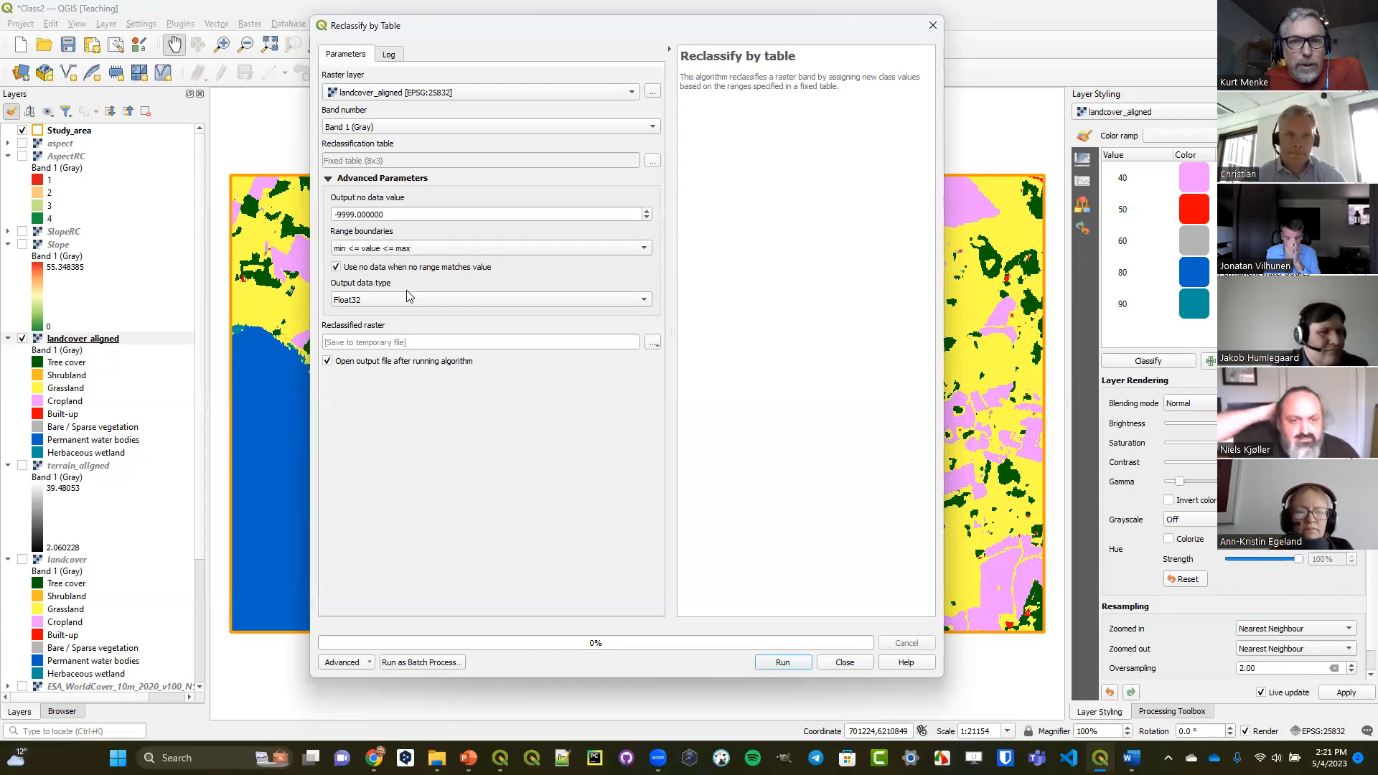
left_click(396, 296)
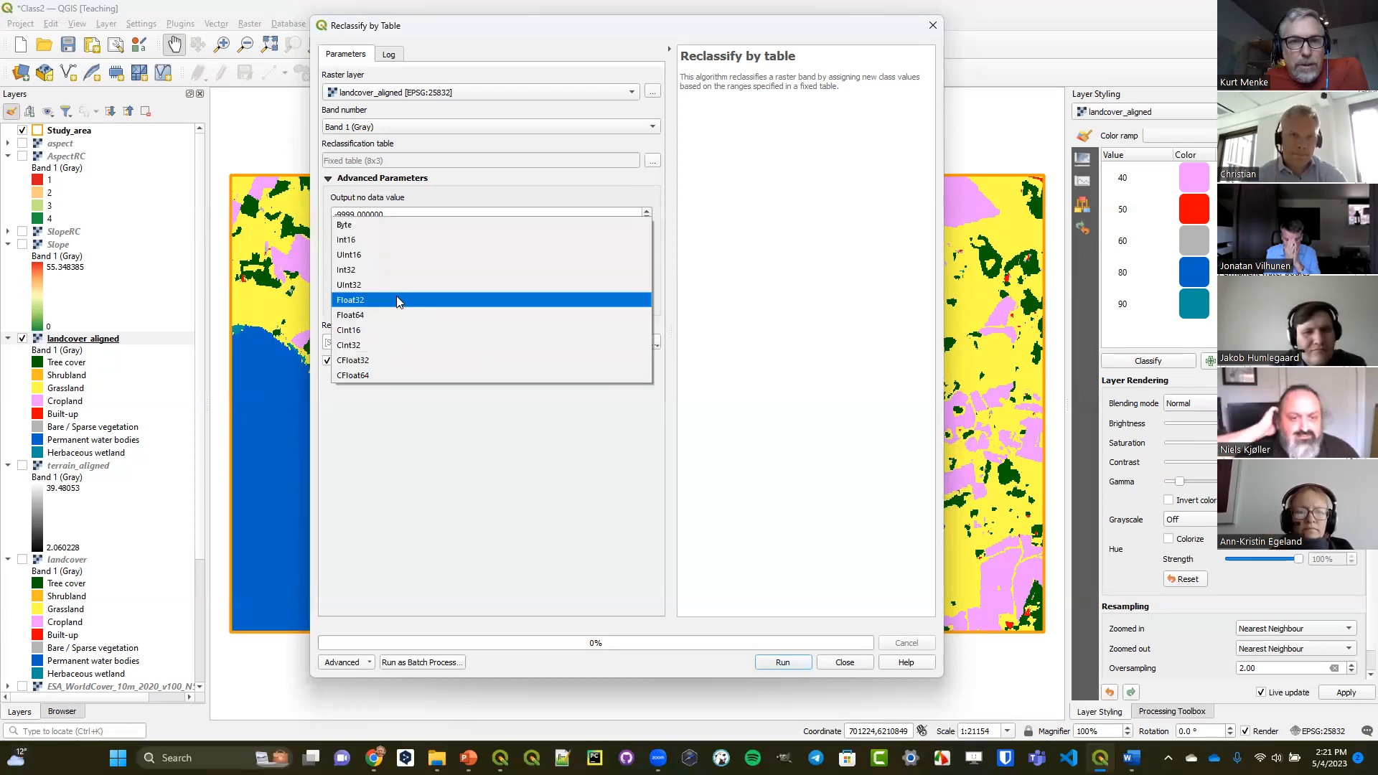
left_click(402, 241)
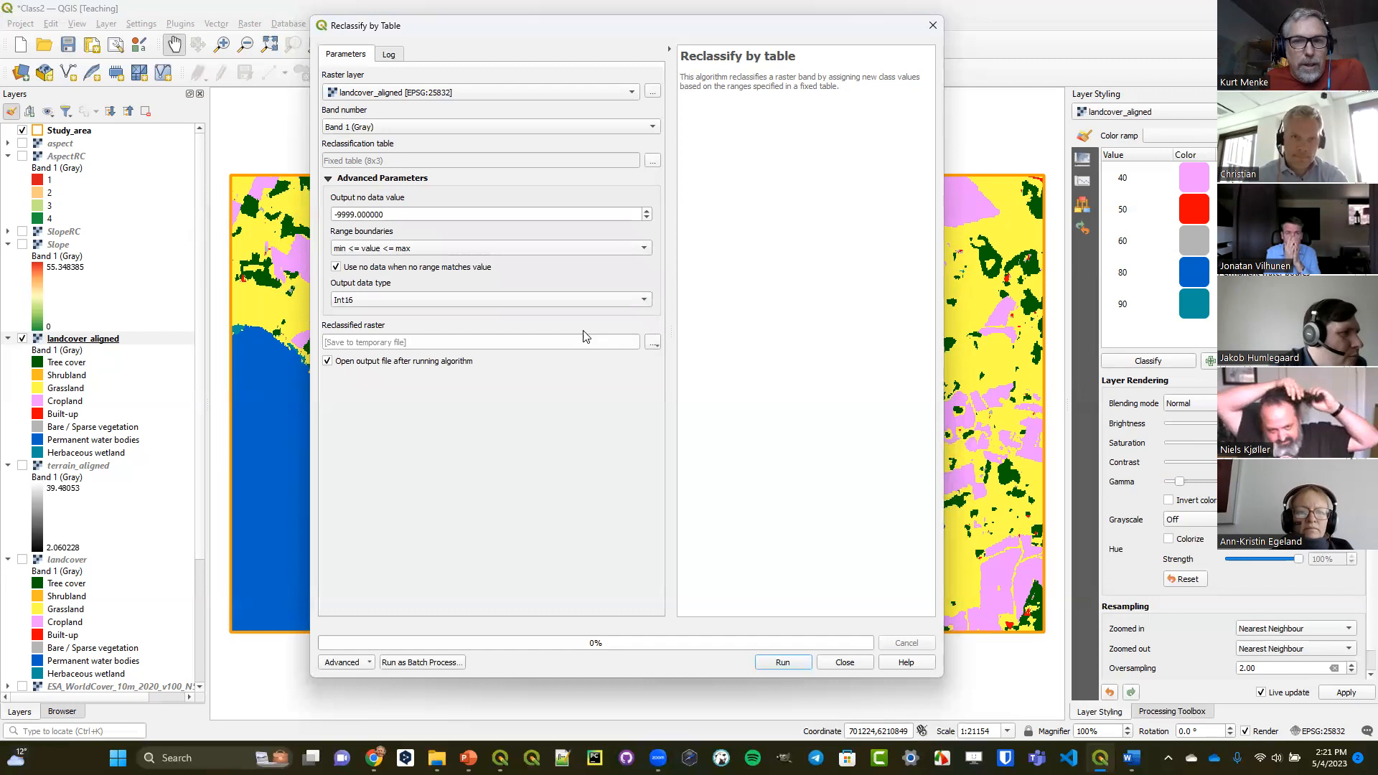
Set the output to landcoverRC.tif in the OutputClass folder, then run the reclassification and close the tool.
left_click(651, 345)
left_click(661, 374)
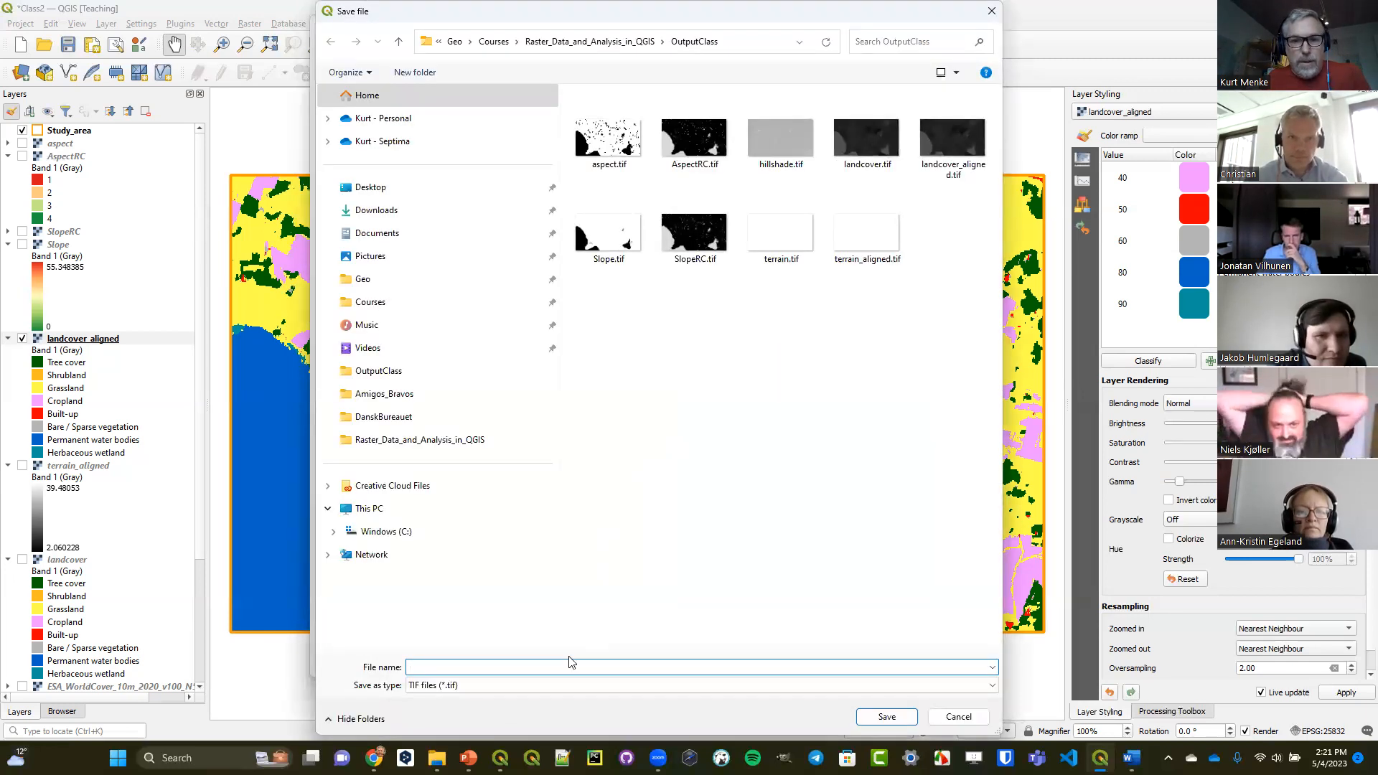
type("la")
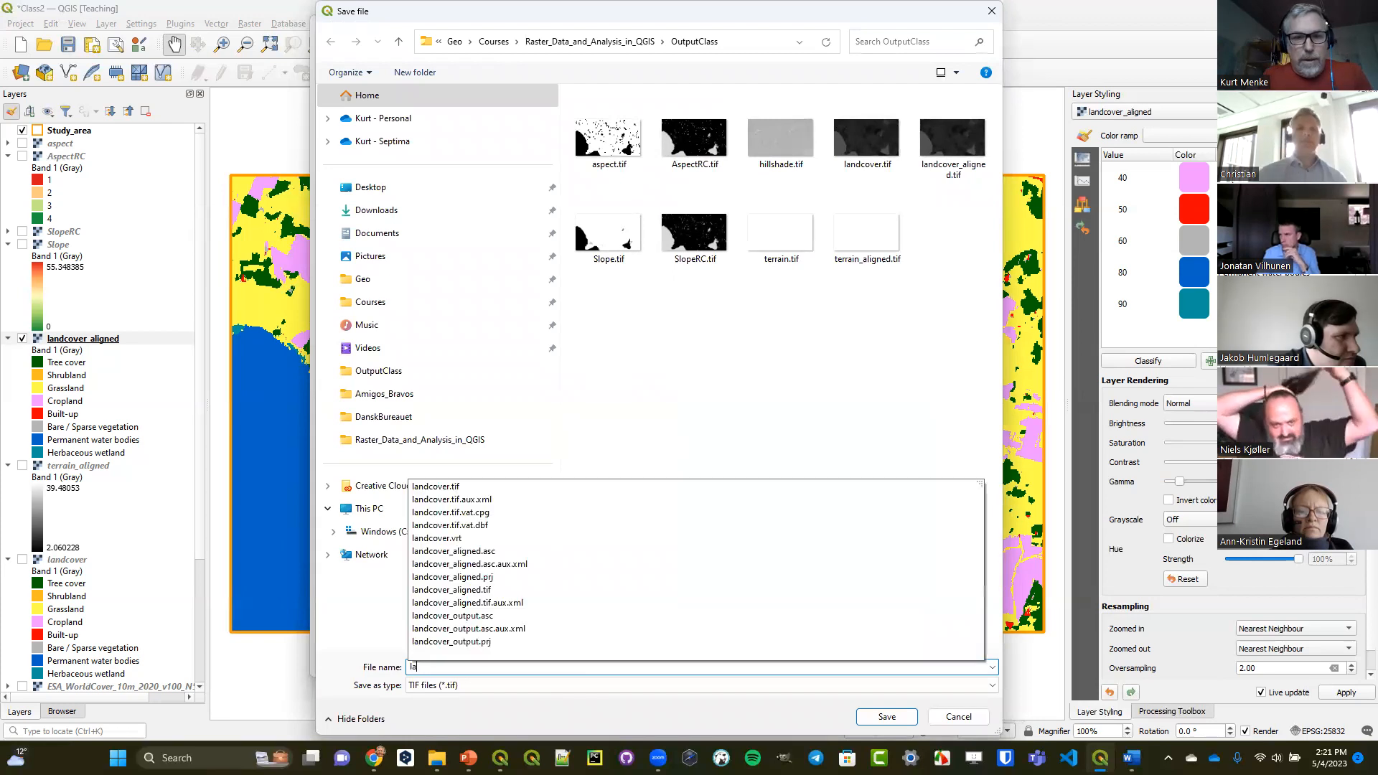
type("ndcoverRC")
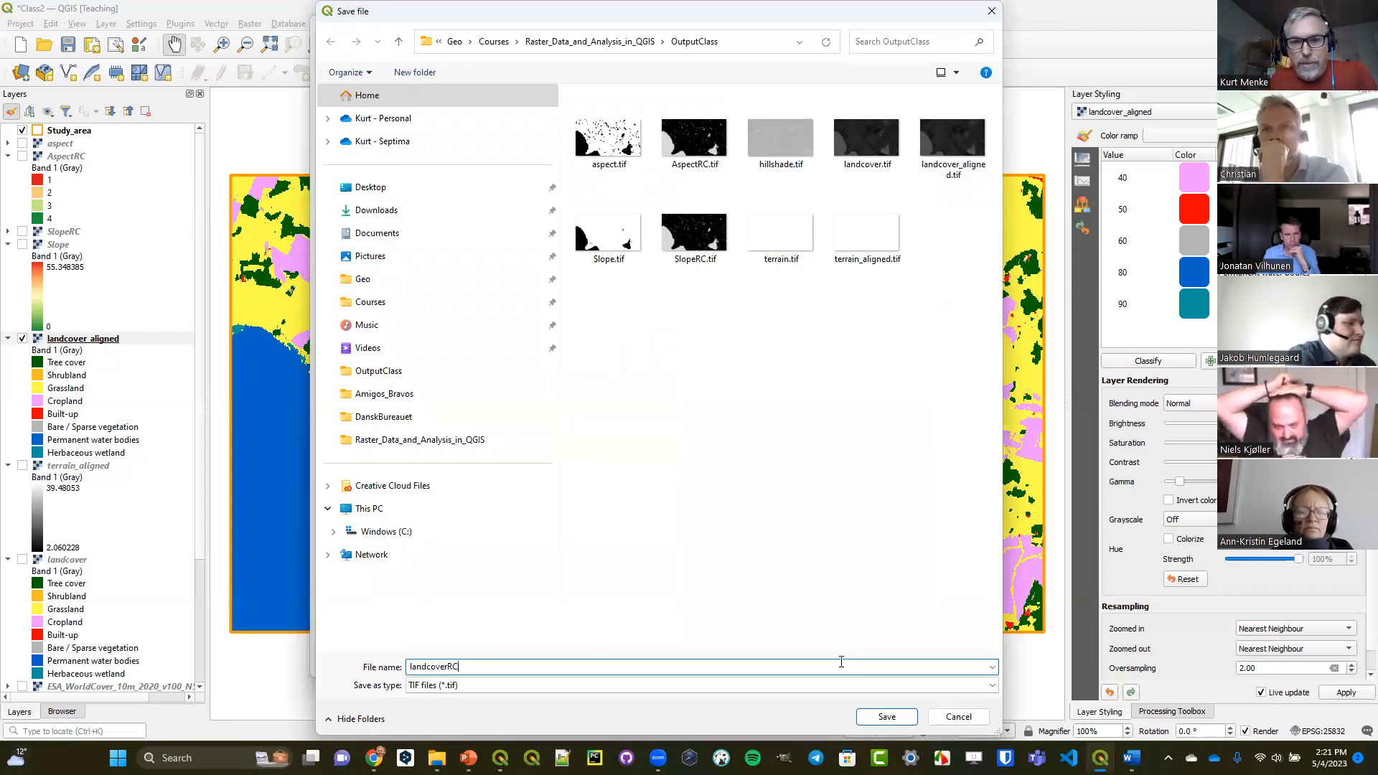
key("Return")
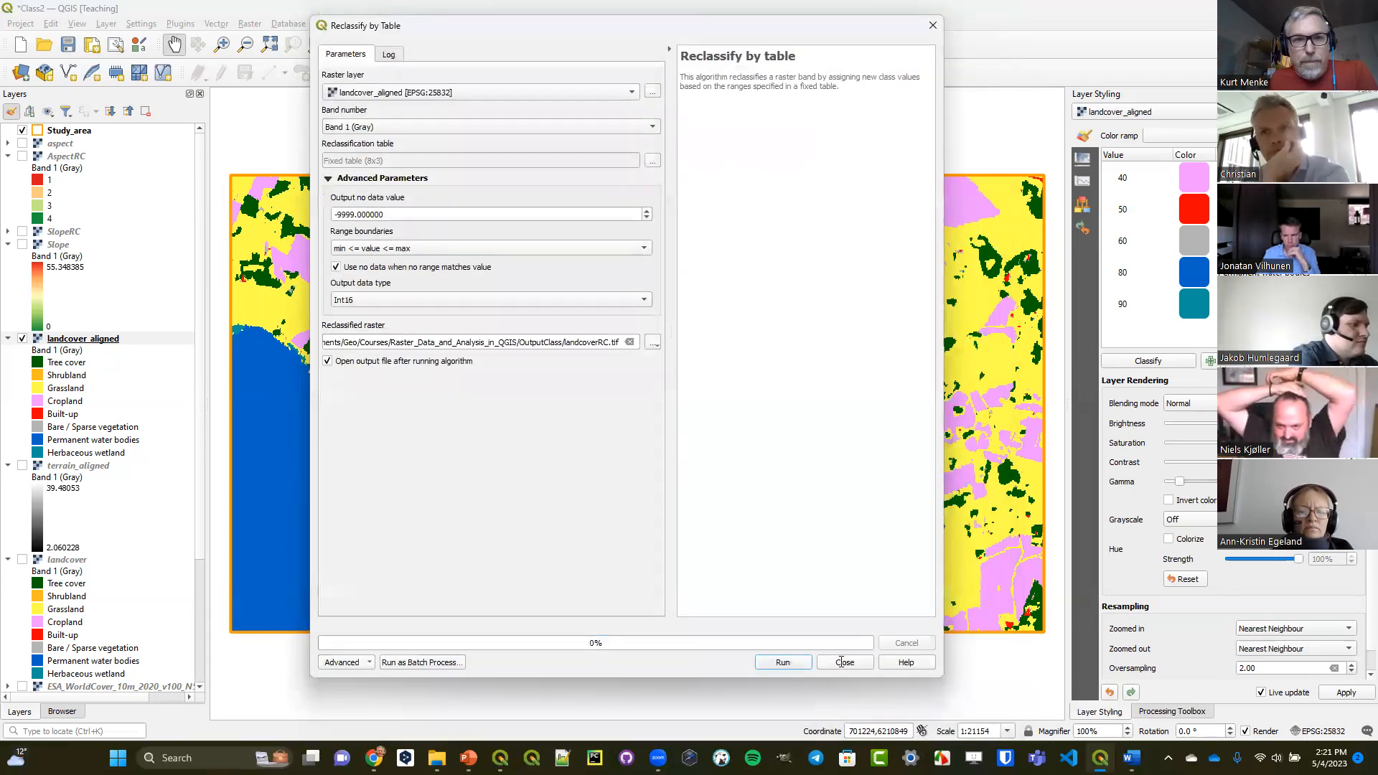
left_click(783, 660)
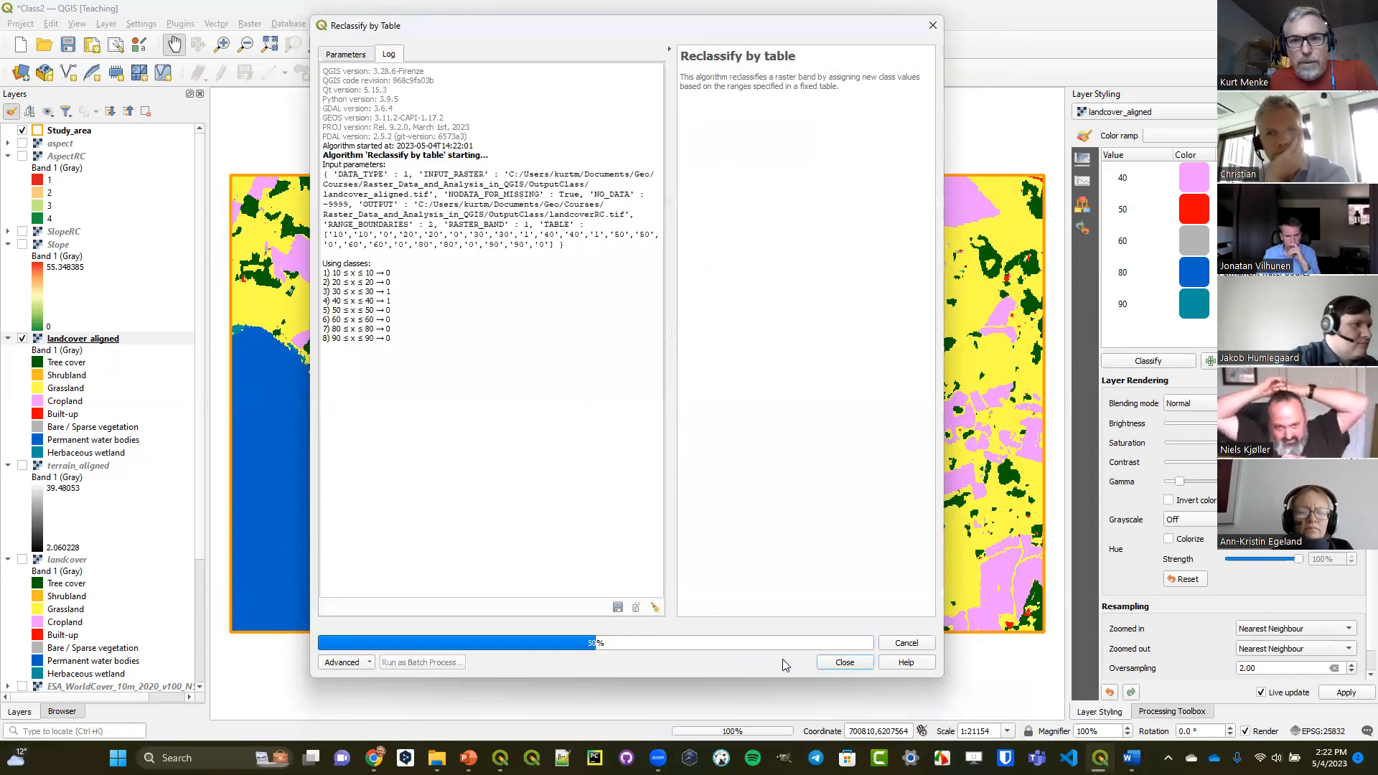
left_click(841, 661)
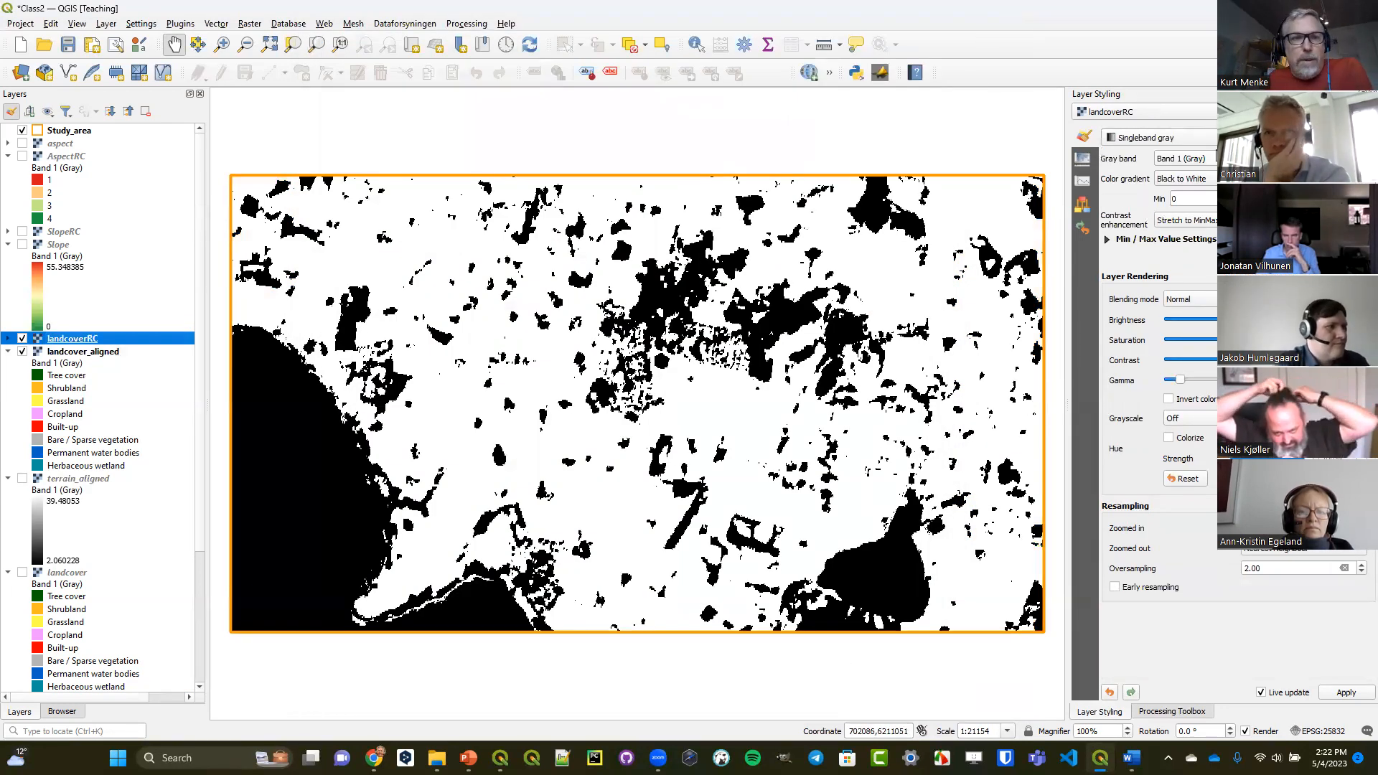
Style the landcoverRC layer as Paletted/Unique values with a red-to-green color ramp and classify its values.
left_click(1159, 137)
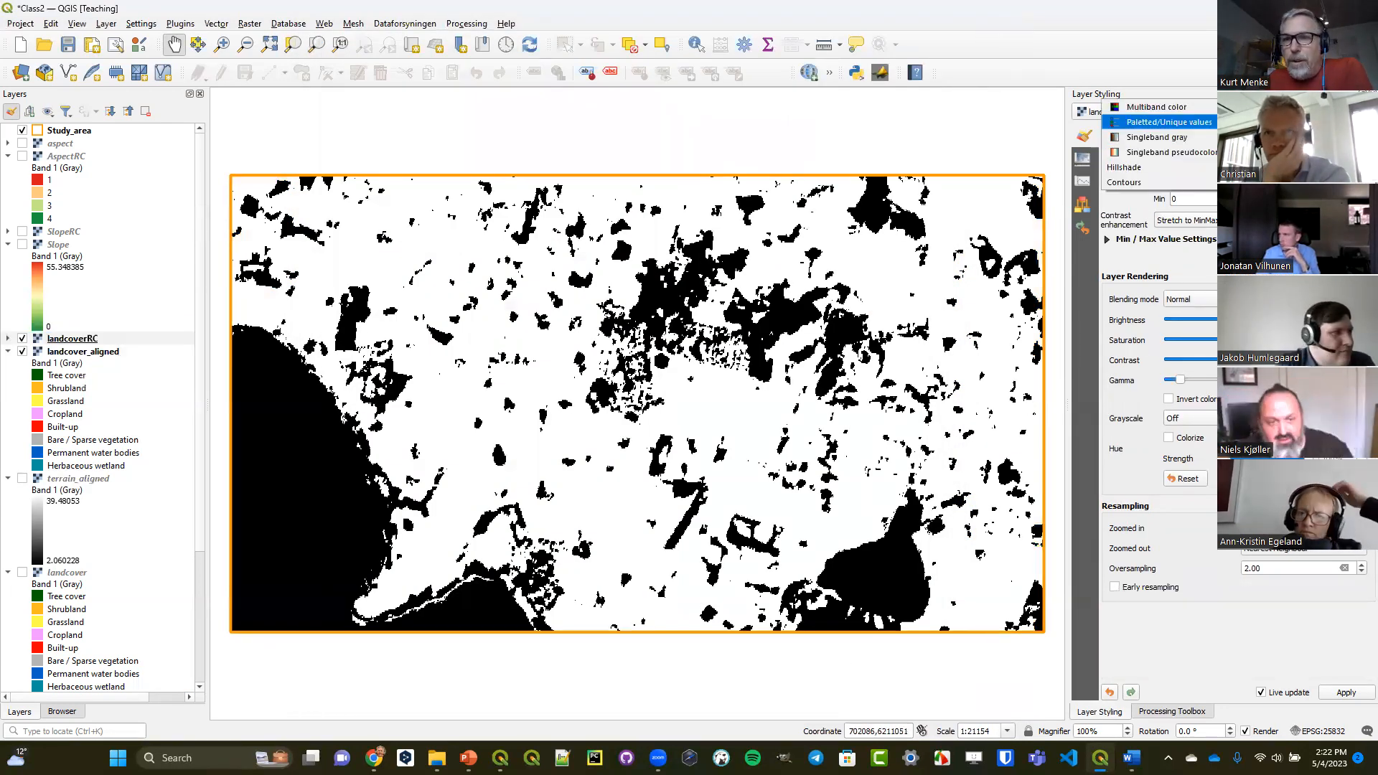
left_click(1156, 123)
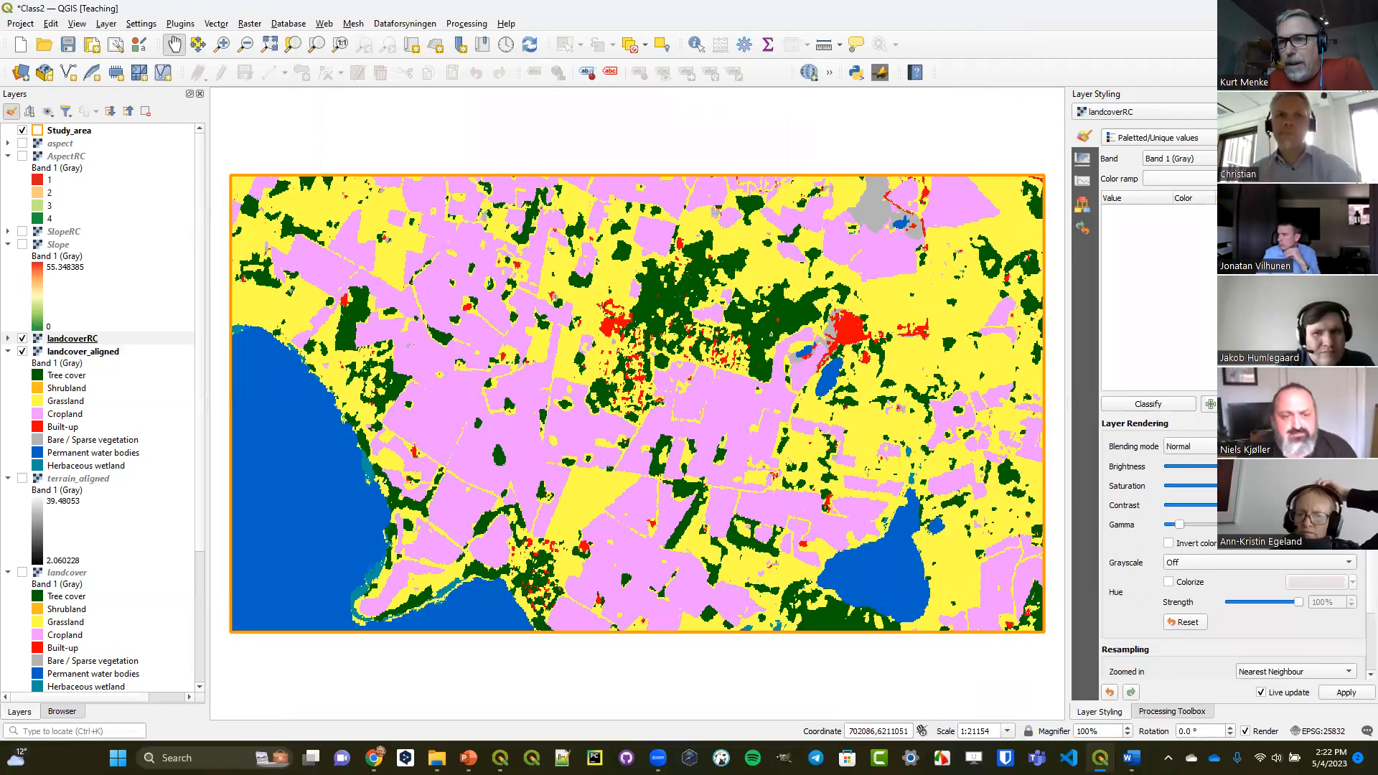
left_click(1180, 178)
left_click(1159, 410)
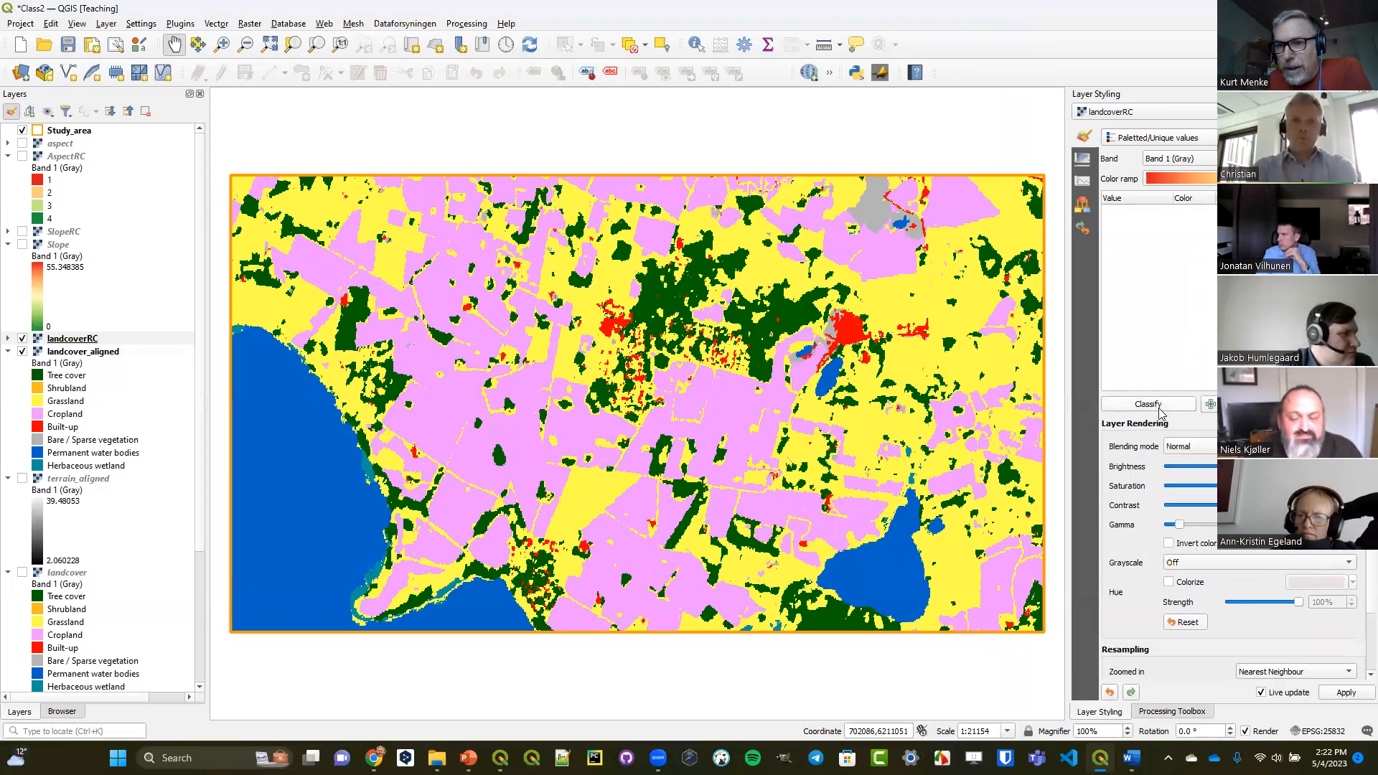
left_click(1159, 405)
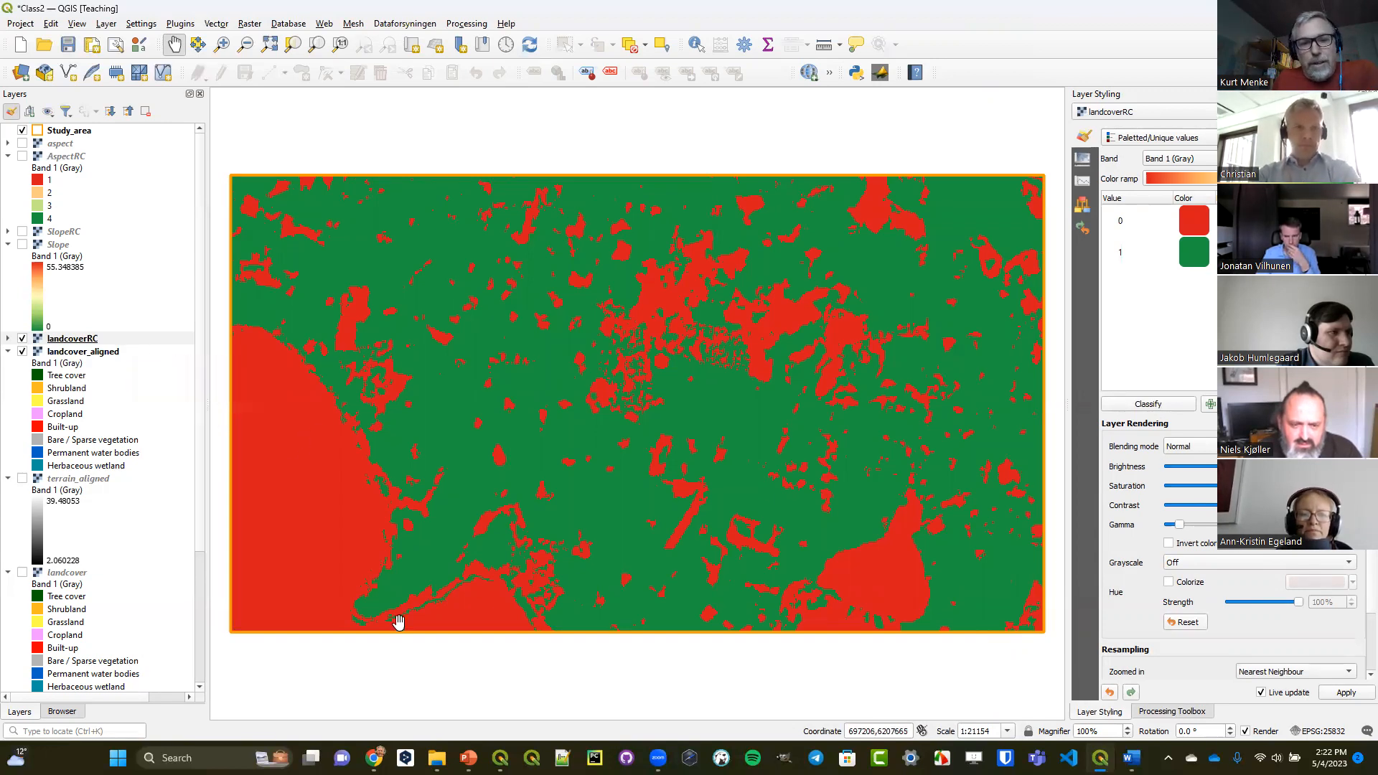
Switch to the PowerPoint lecture and go to the Raster/Map Algebra slide.
left_click(468, 757)
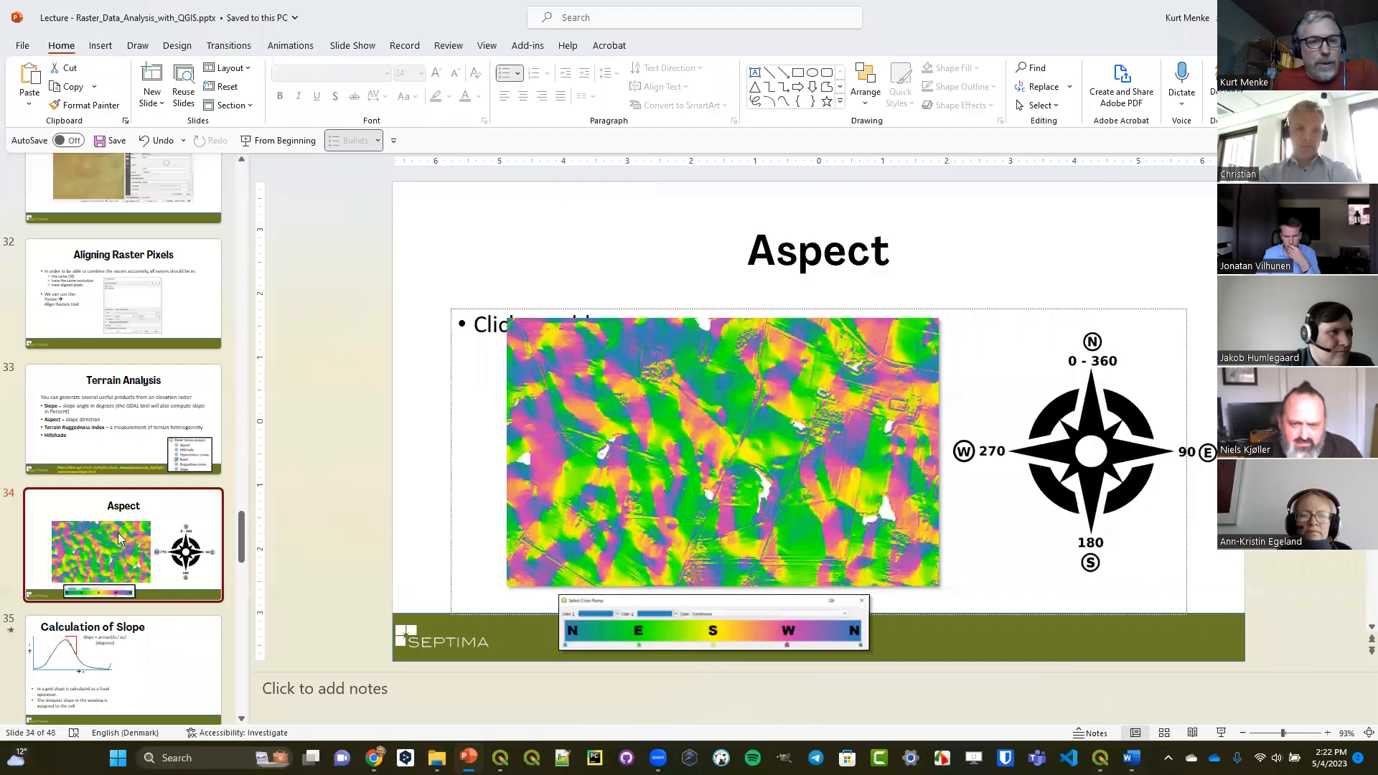
scroll(120, 539, "down", 3)
left_click(127, 384)
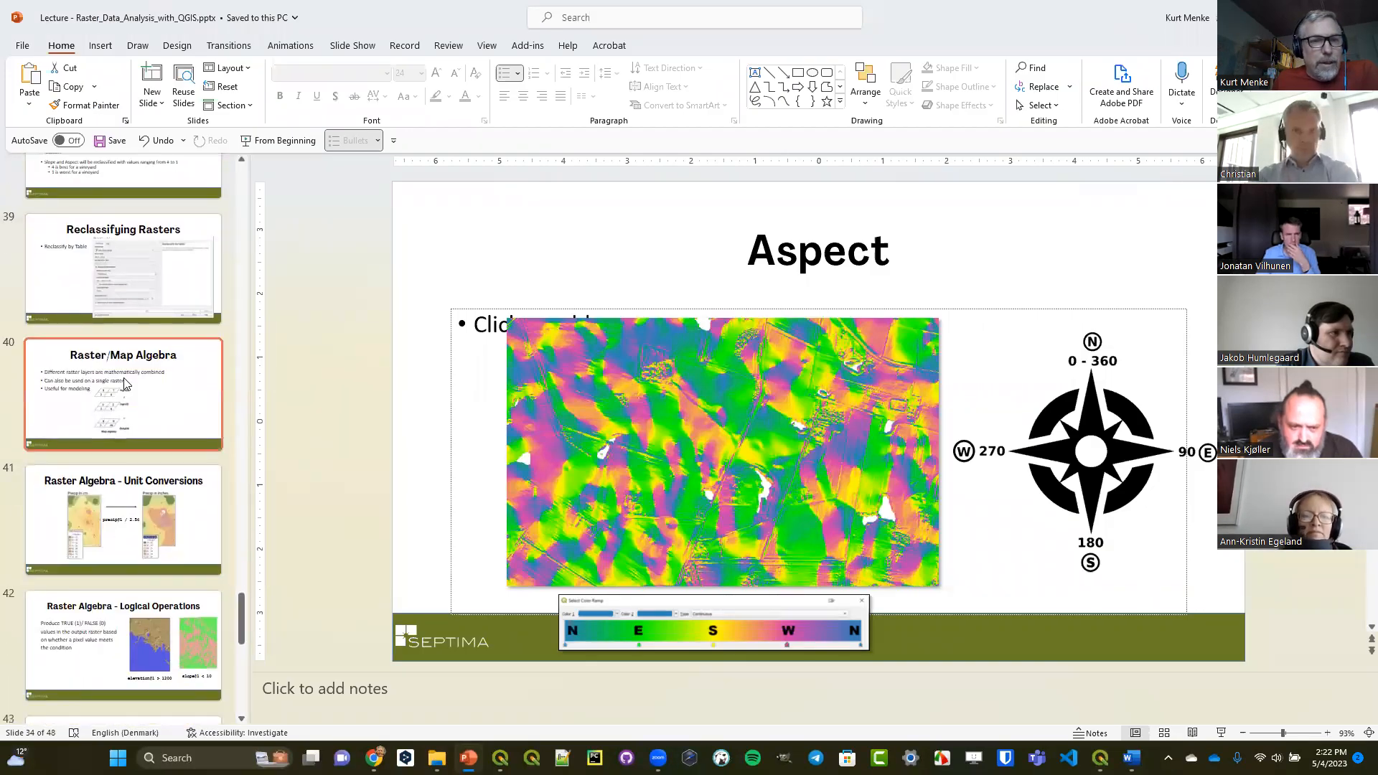
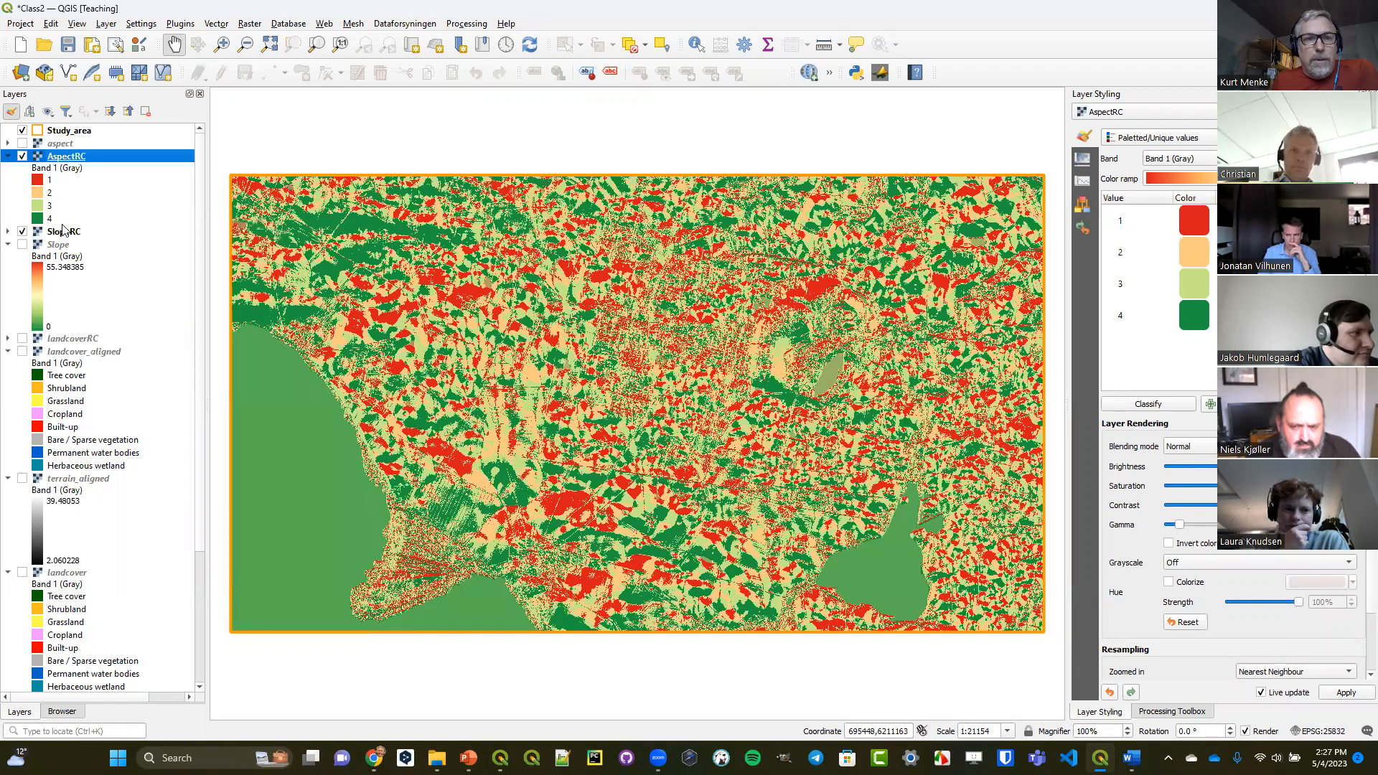
Build a Raster Calculator expression averaging the reclassified slope and aspect: ( "SlopeRC@1" + "AspectRC@1" ) / 2.
left_click(249, 25)
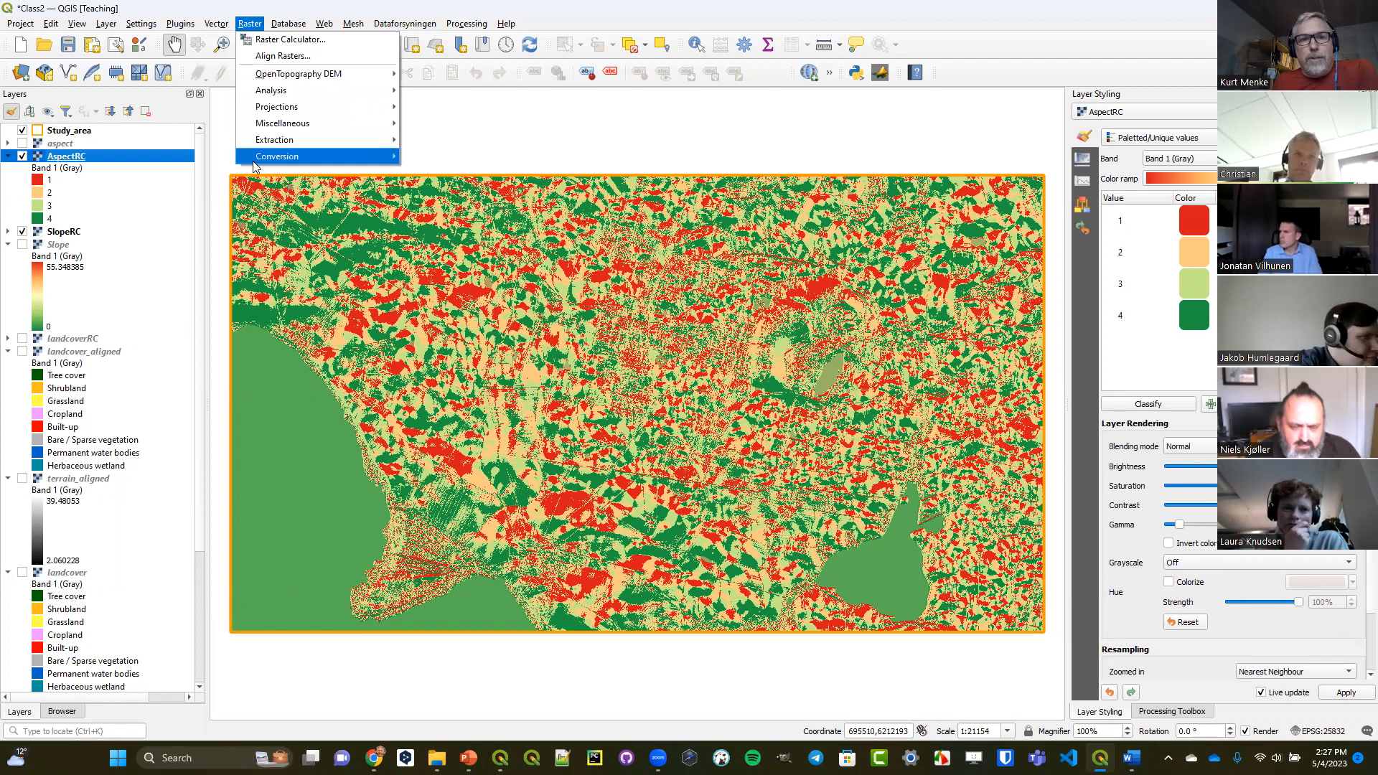
mouse_move(260, 106)
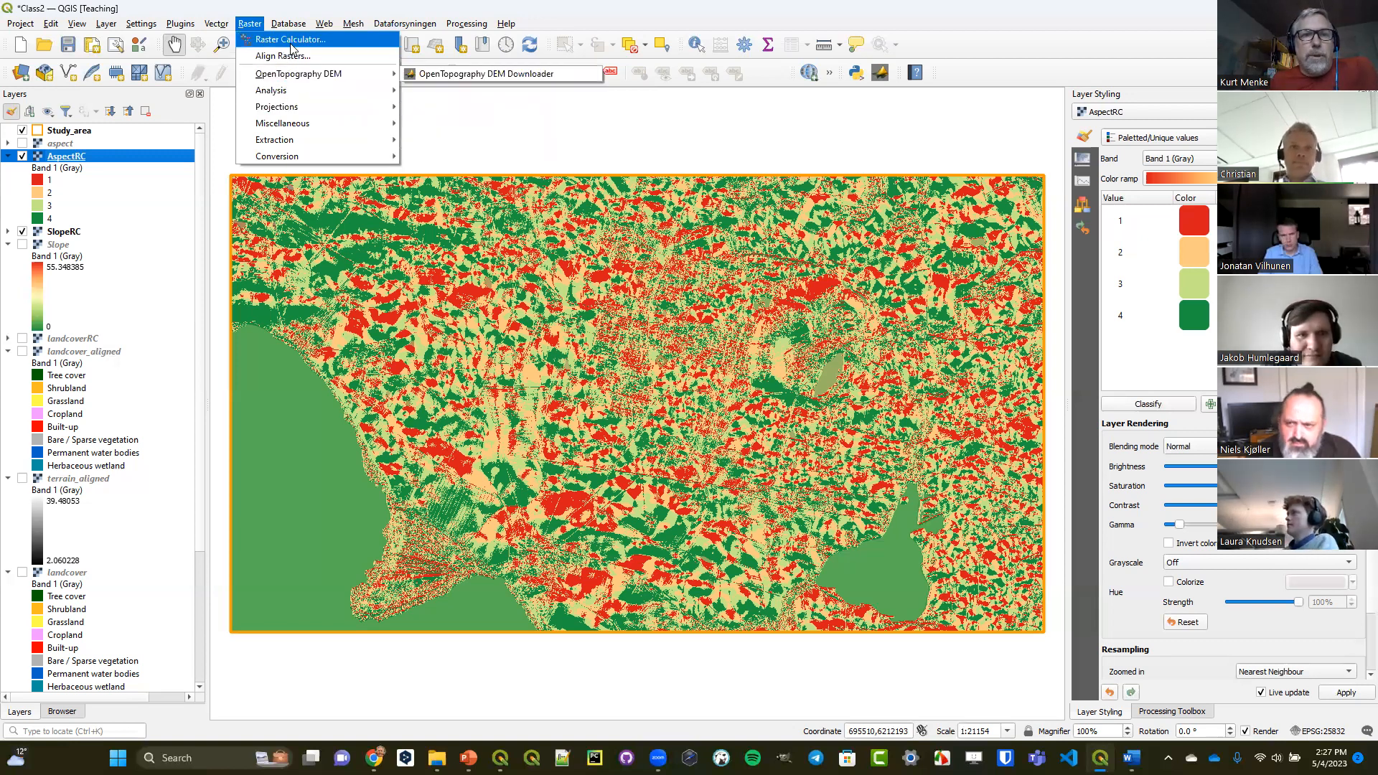
left_click(289, 38)
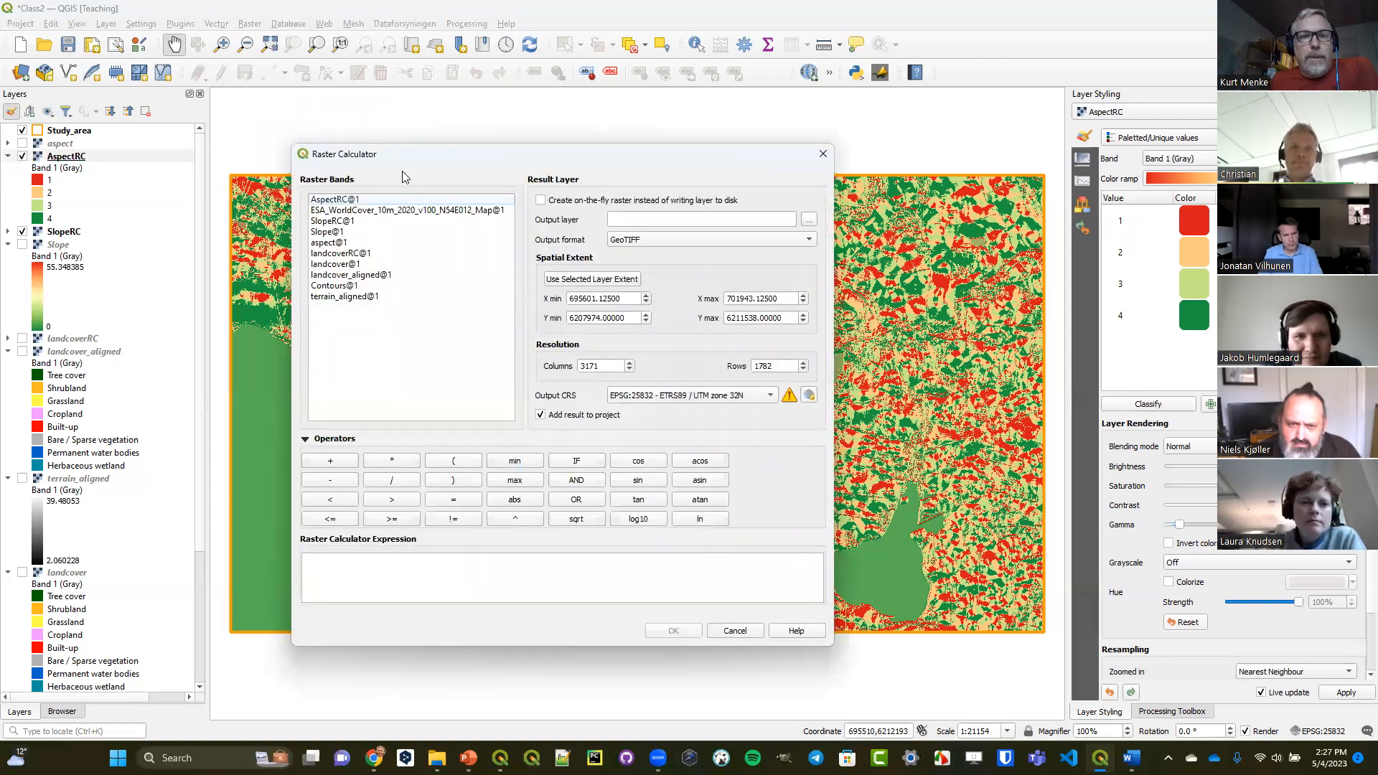
left_click_drag(416, 156, 425, 107)
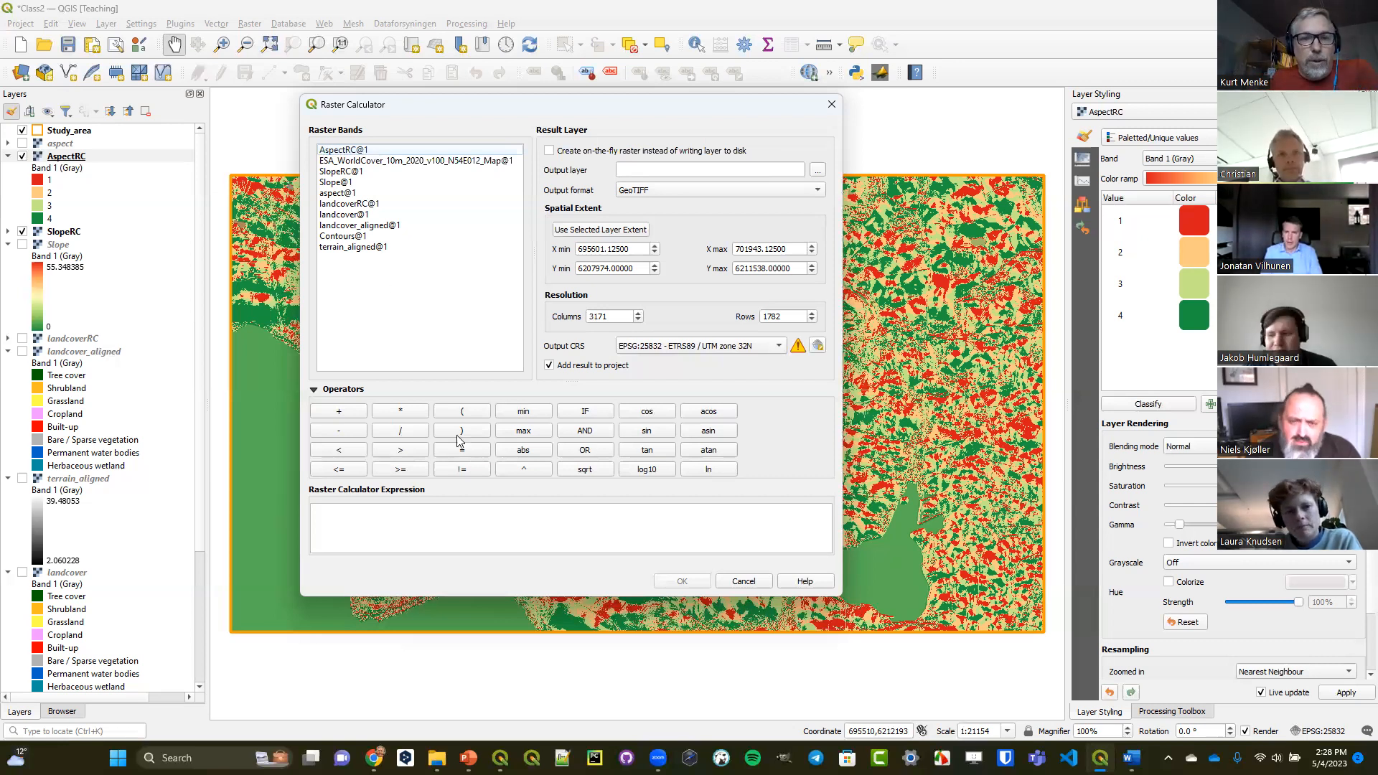
left_click(468, 413)
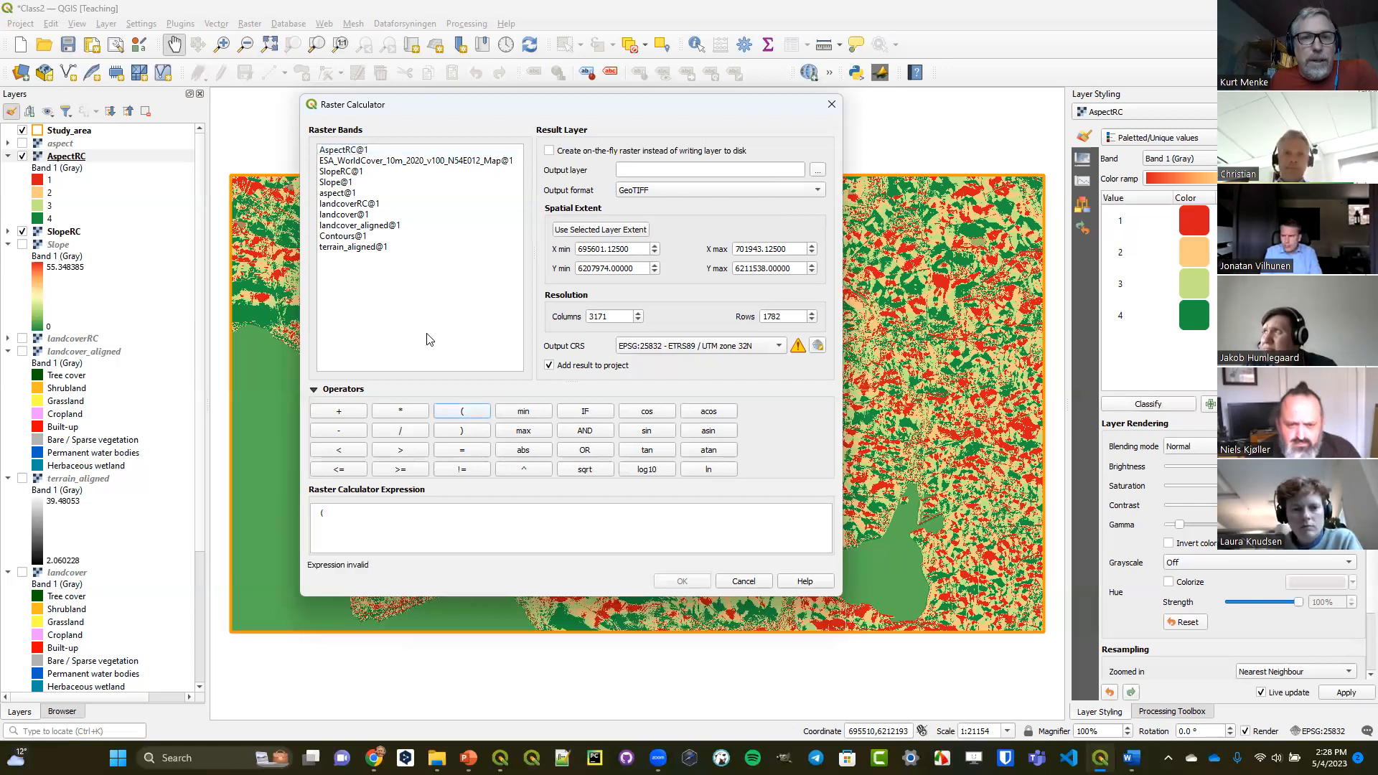
left_click(335, 174)
double_click(335, 174)
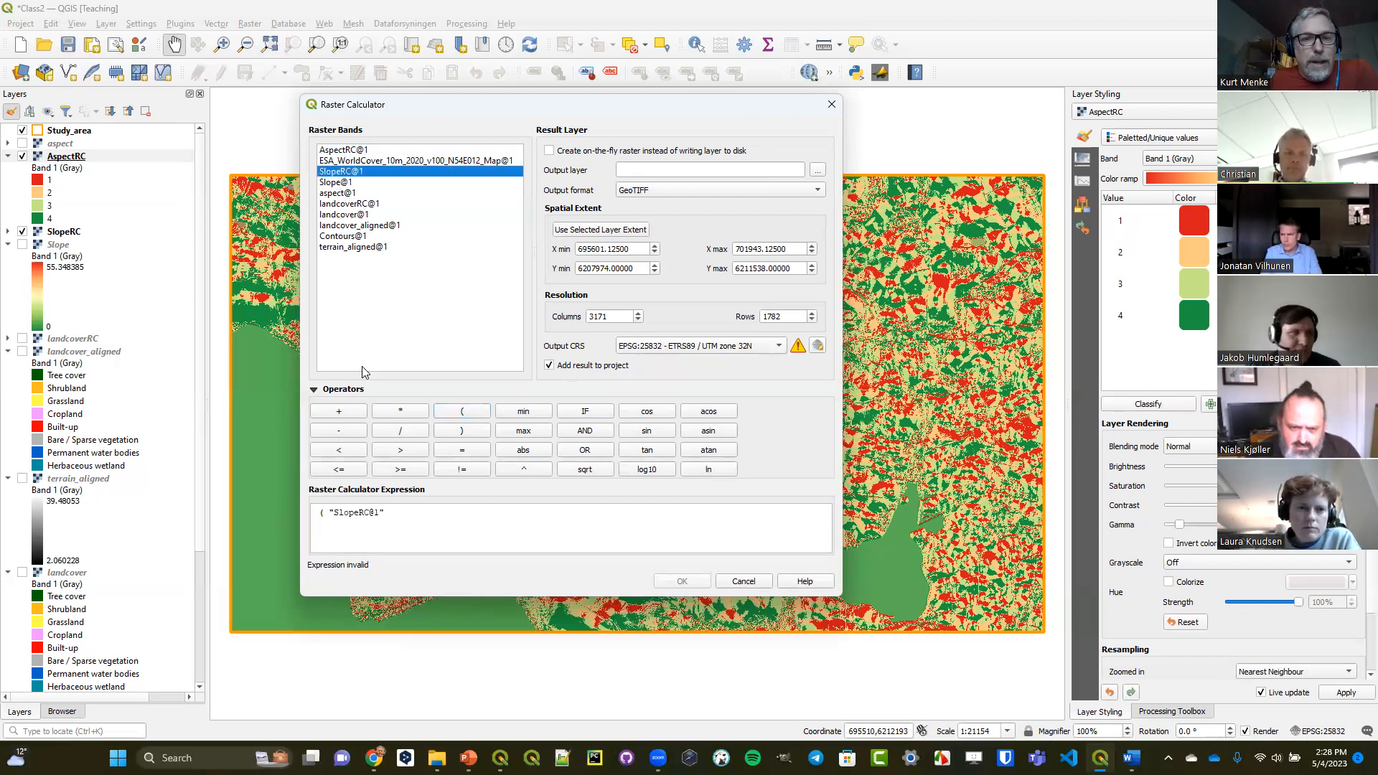
left_click(341, 411)
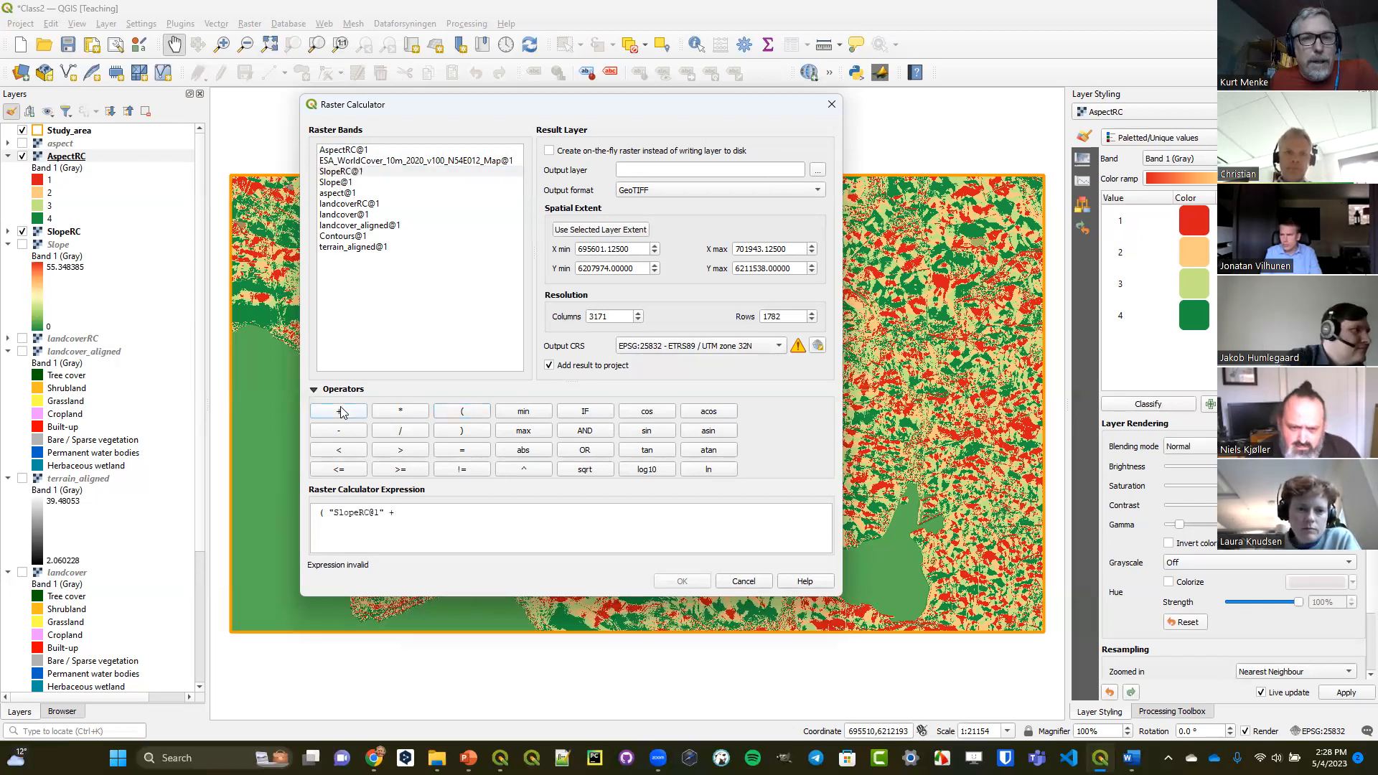
double_click(339, 150)
left_click(460, 431)
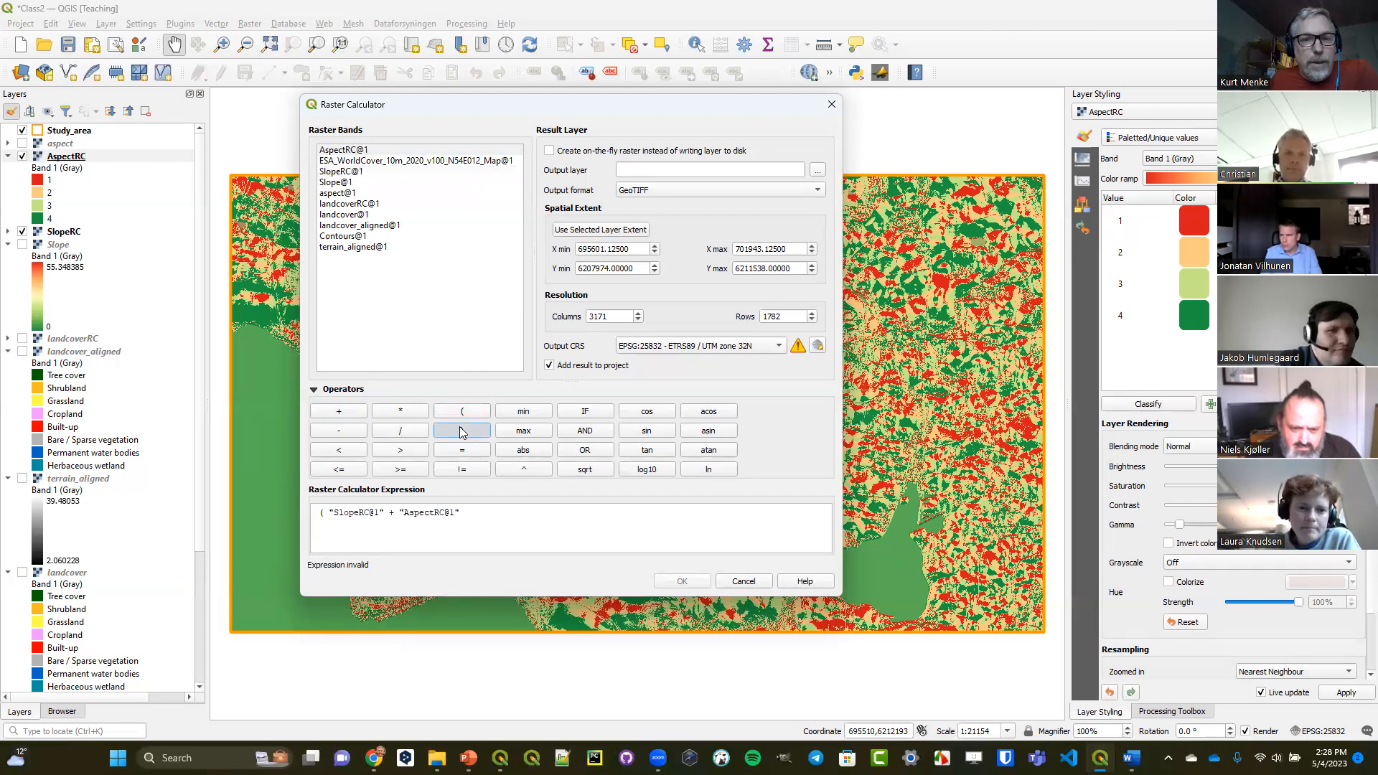
left_click(400, 431)
left_click(514, 515)
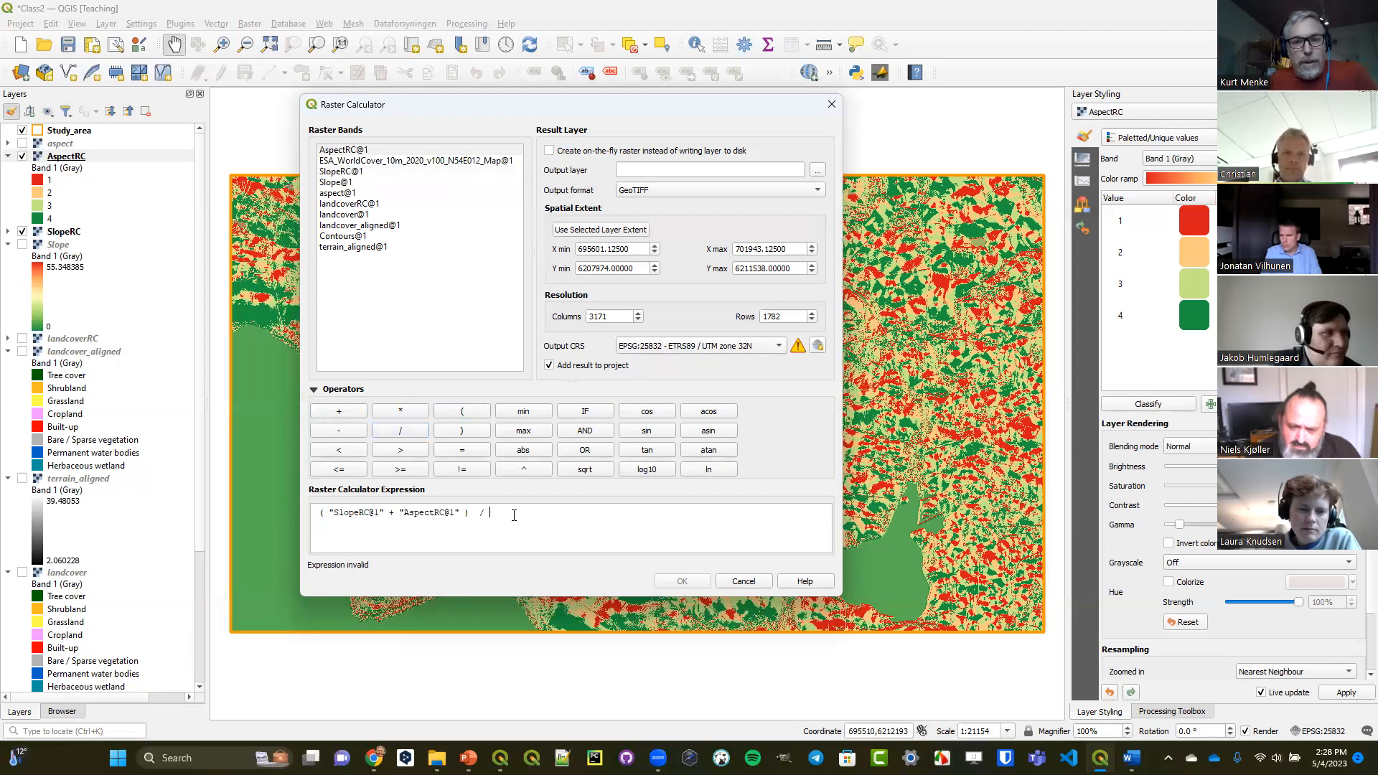
type("2")
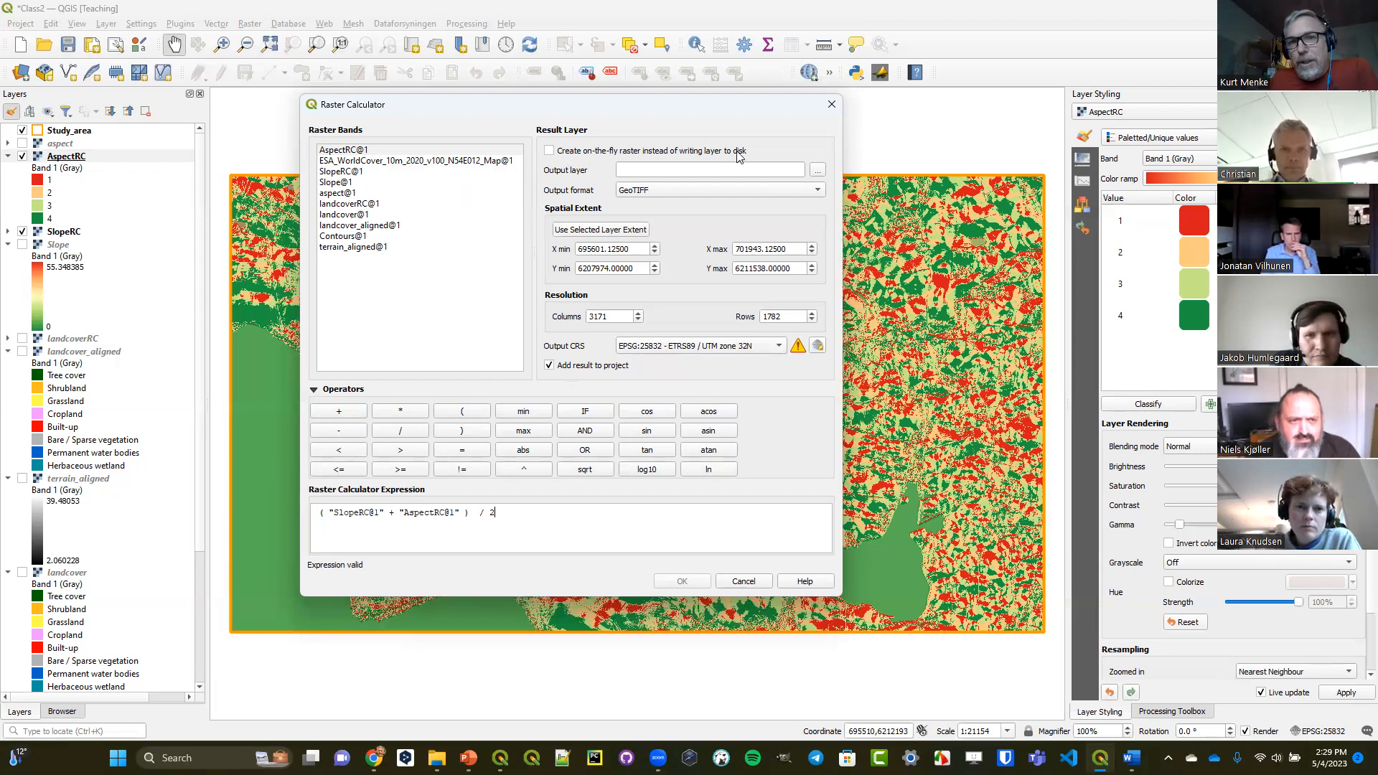
Set the output layer to MeanSlopeAspect in the OutputClass folder and run the raster calculation.
left_click(820, 174)
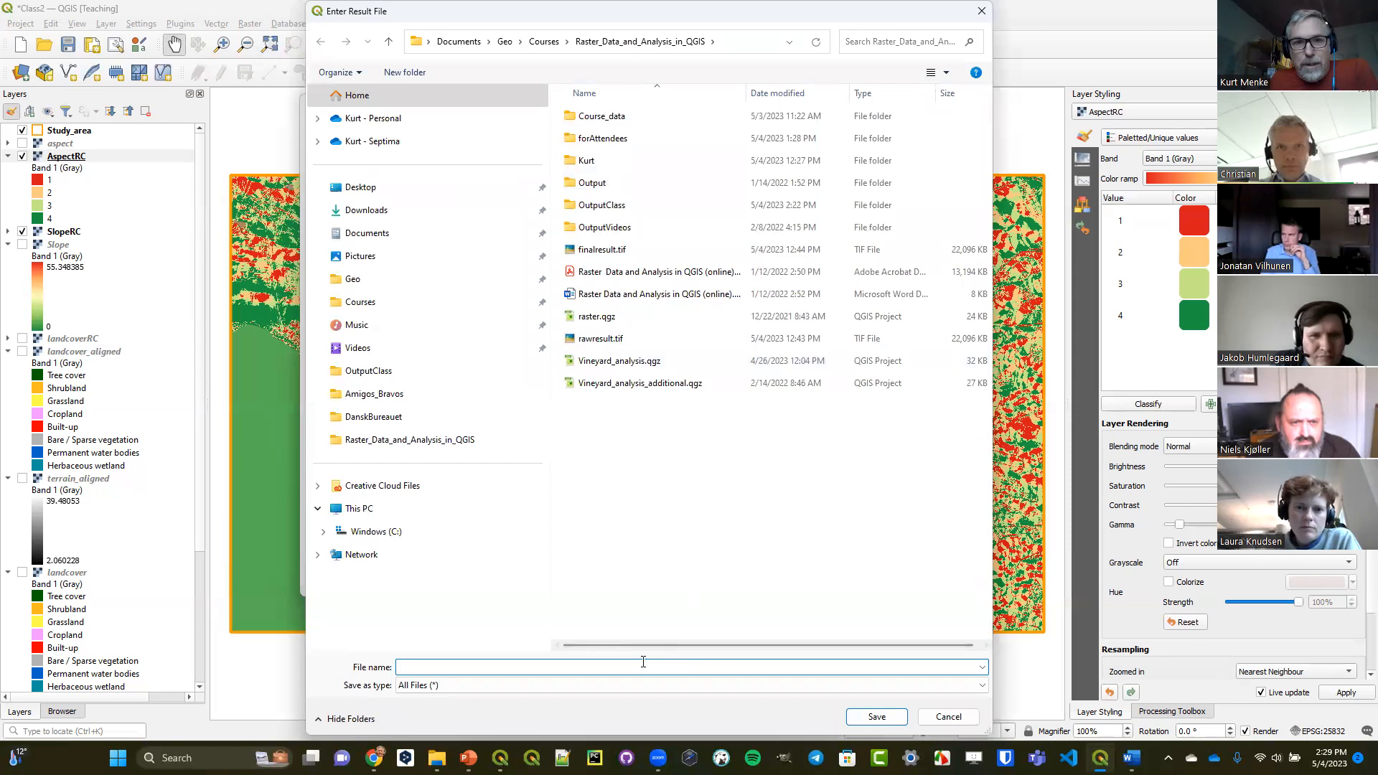
double_click(603, 205)
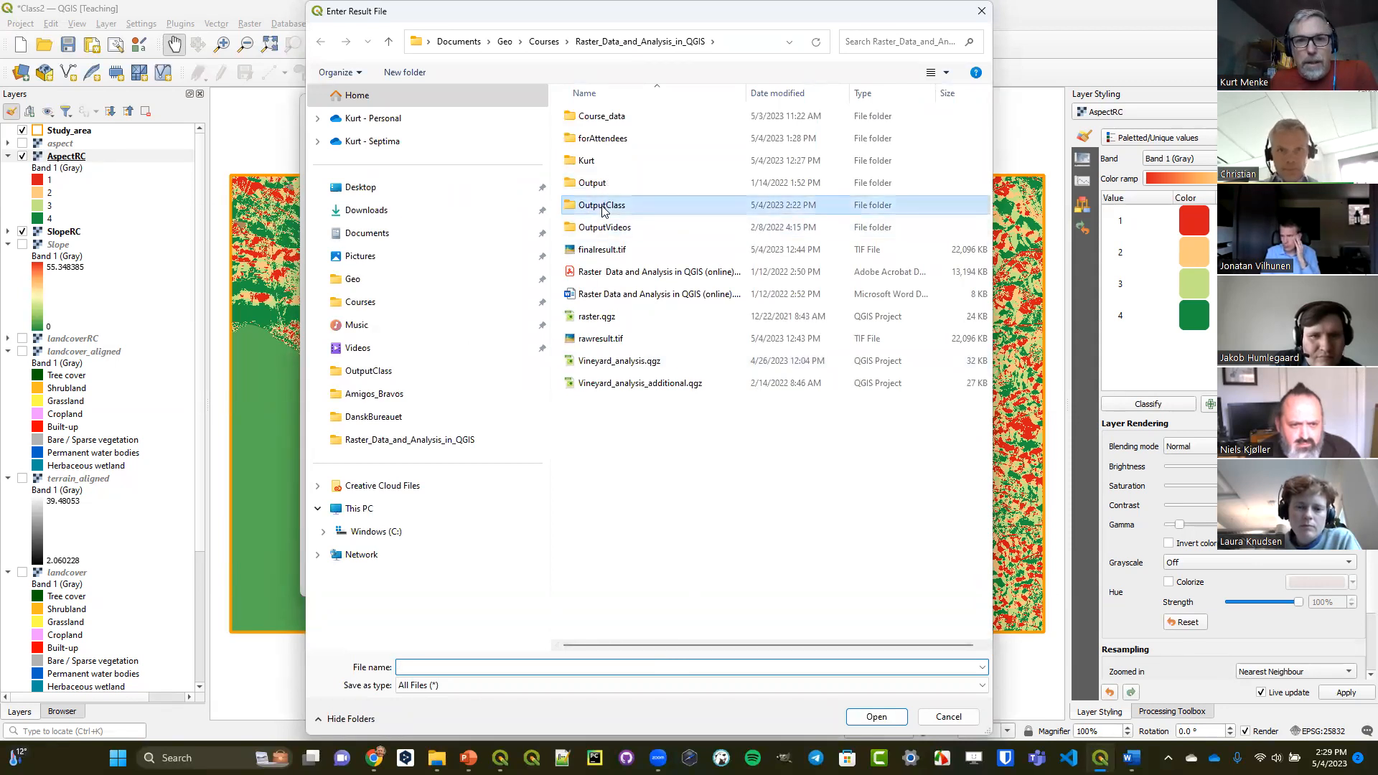
left_click(540, 664)
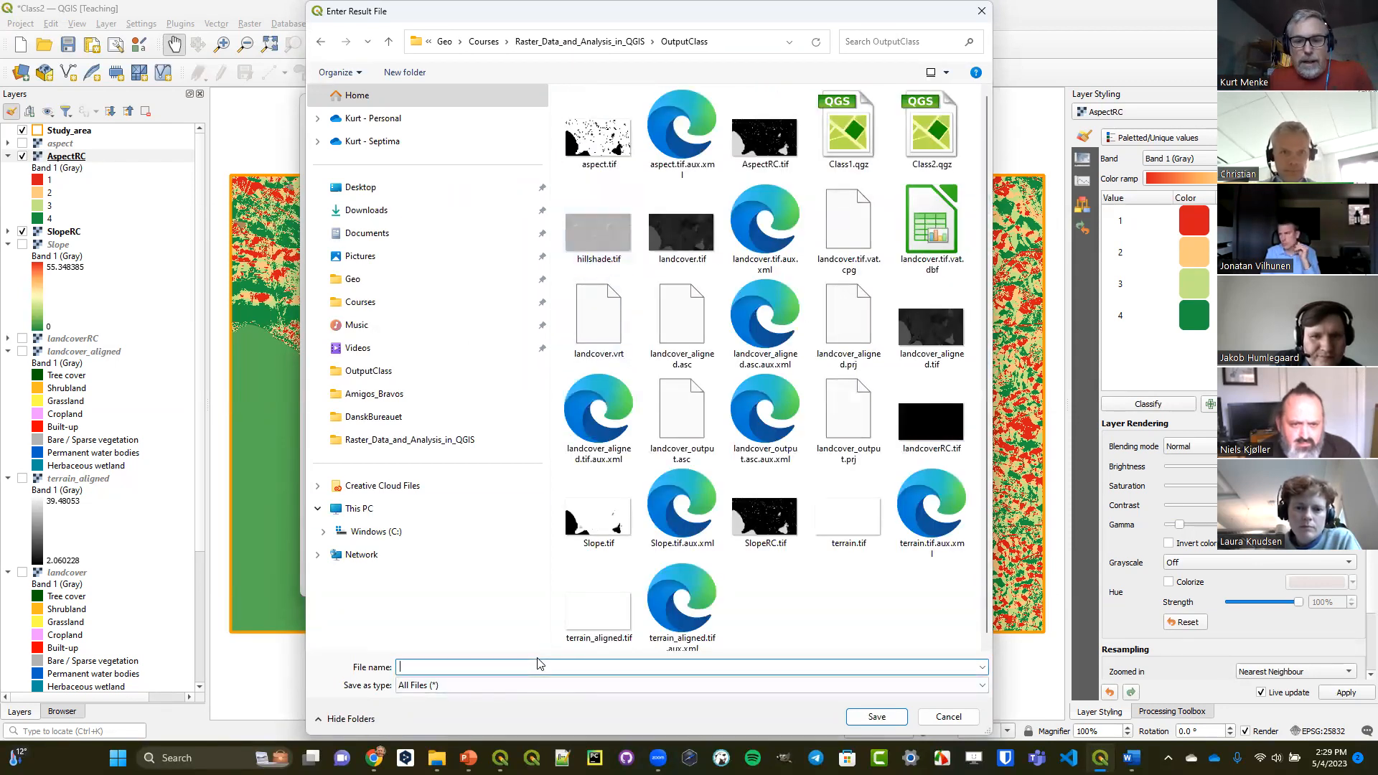
type("Mea")
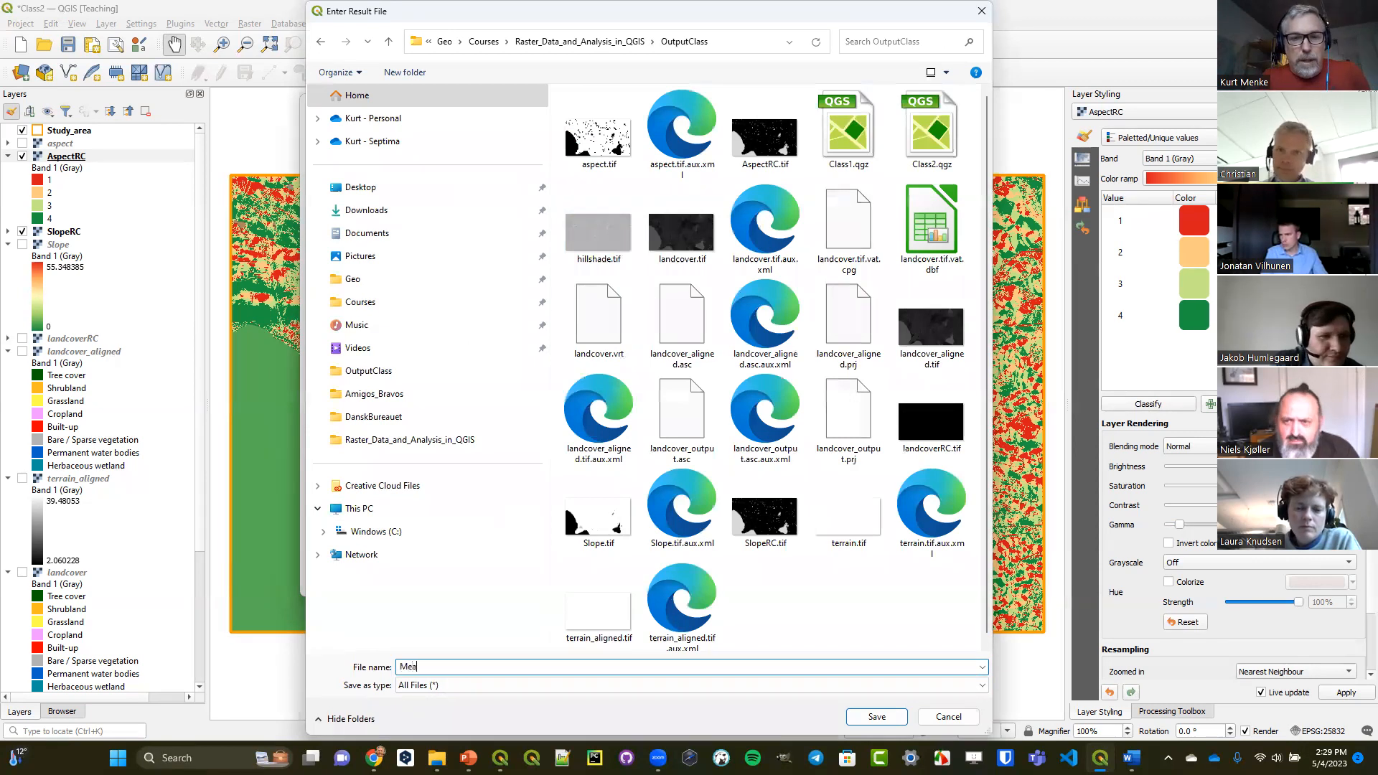
type("nSlopeAspect")
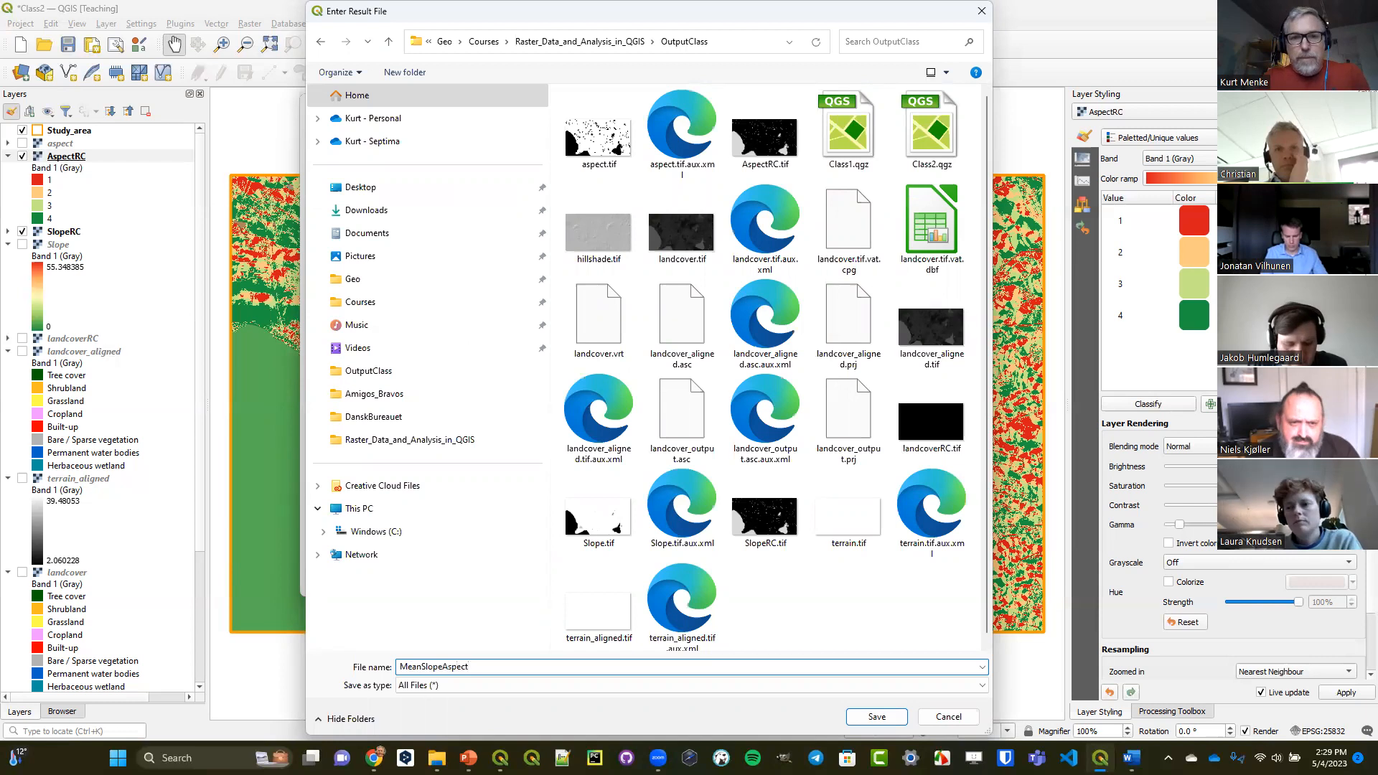
key("Return")
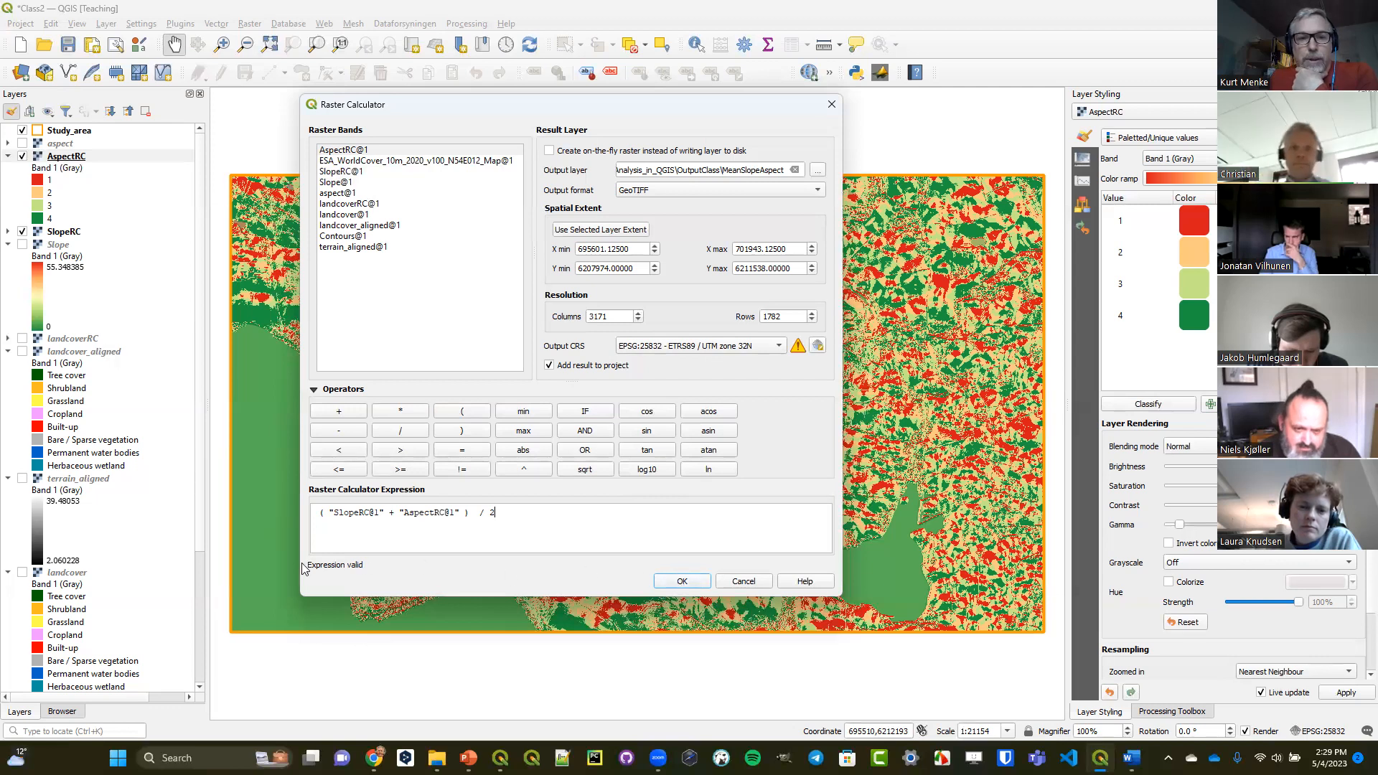
left_click(679, 581)
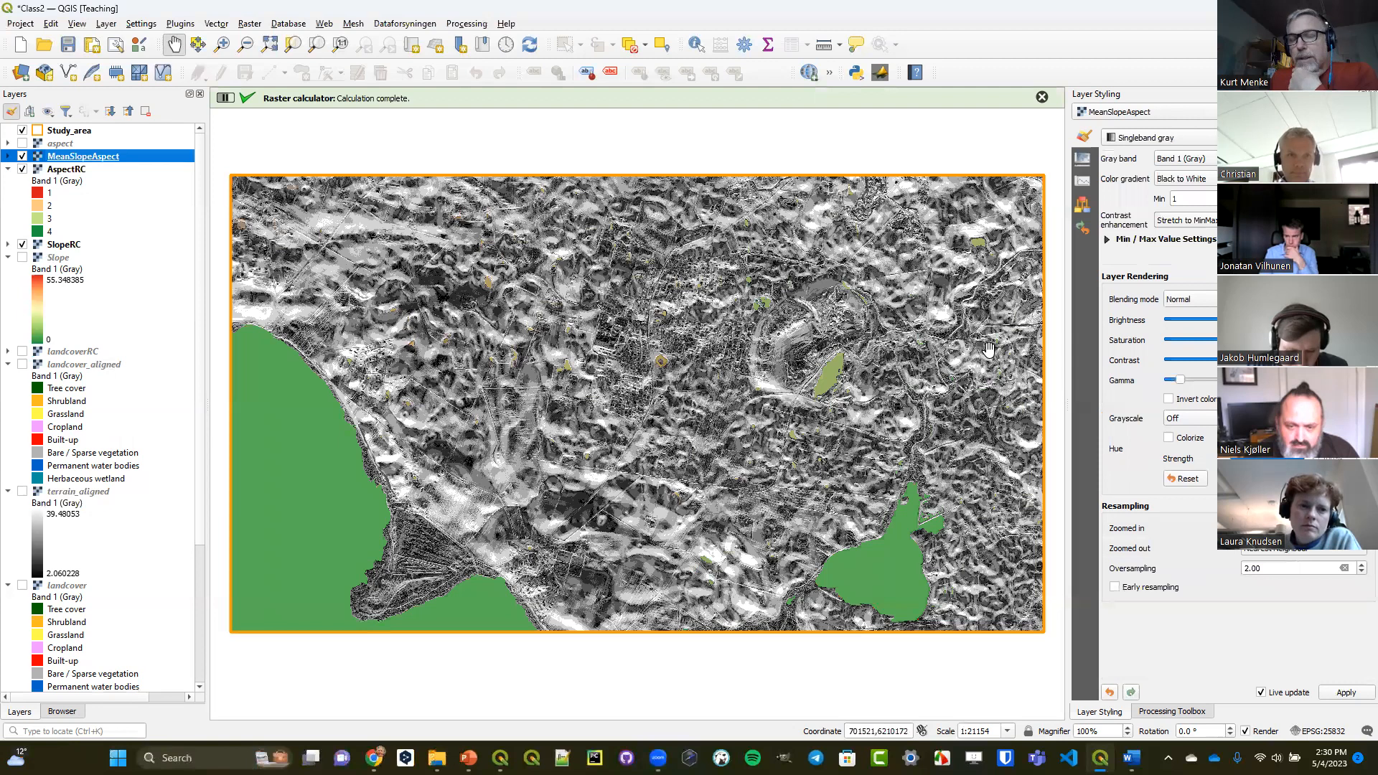
Style the MeanSlopeAspect layer as Paletted/Unique values with a red-to-green color ramp and classify its values.
left_click(1157, 138)
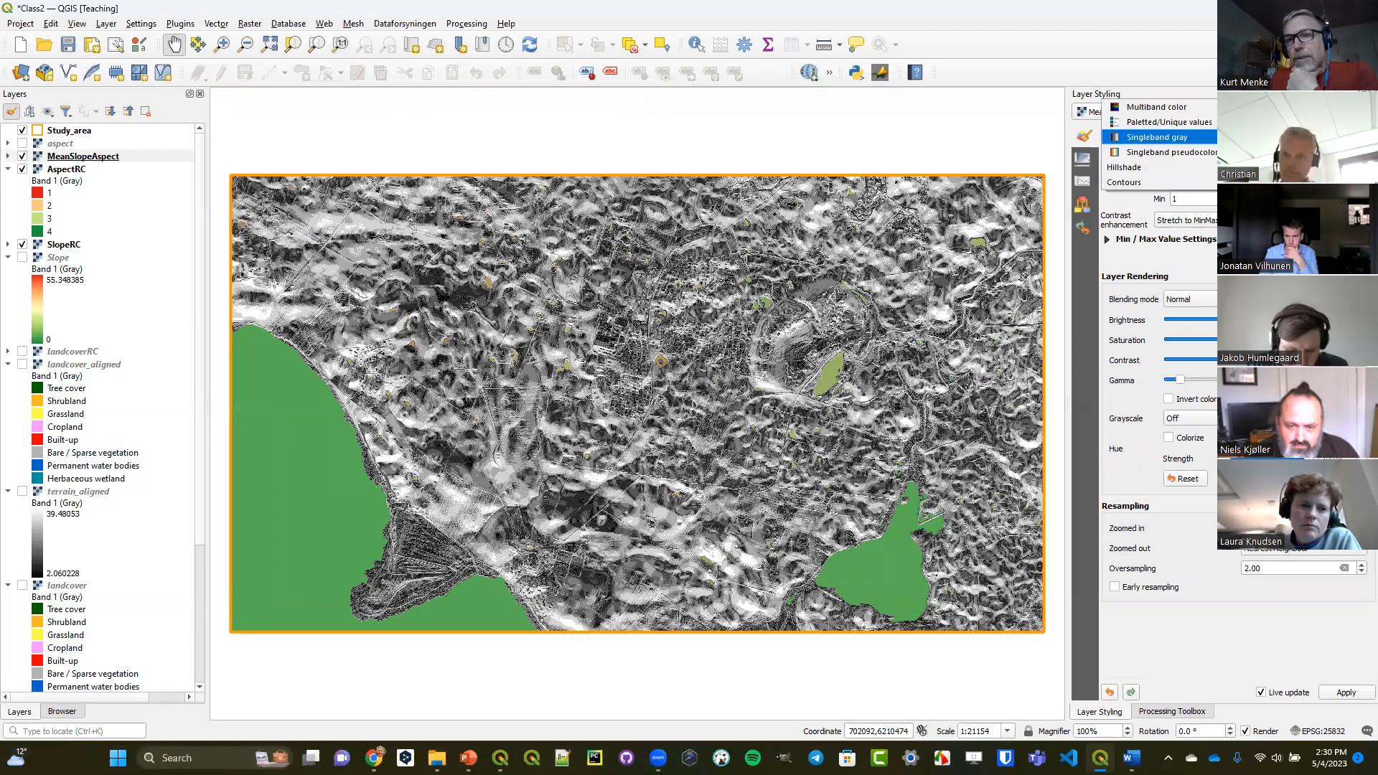
left_click(1169, 122)
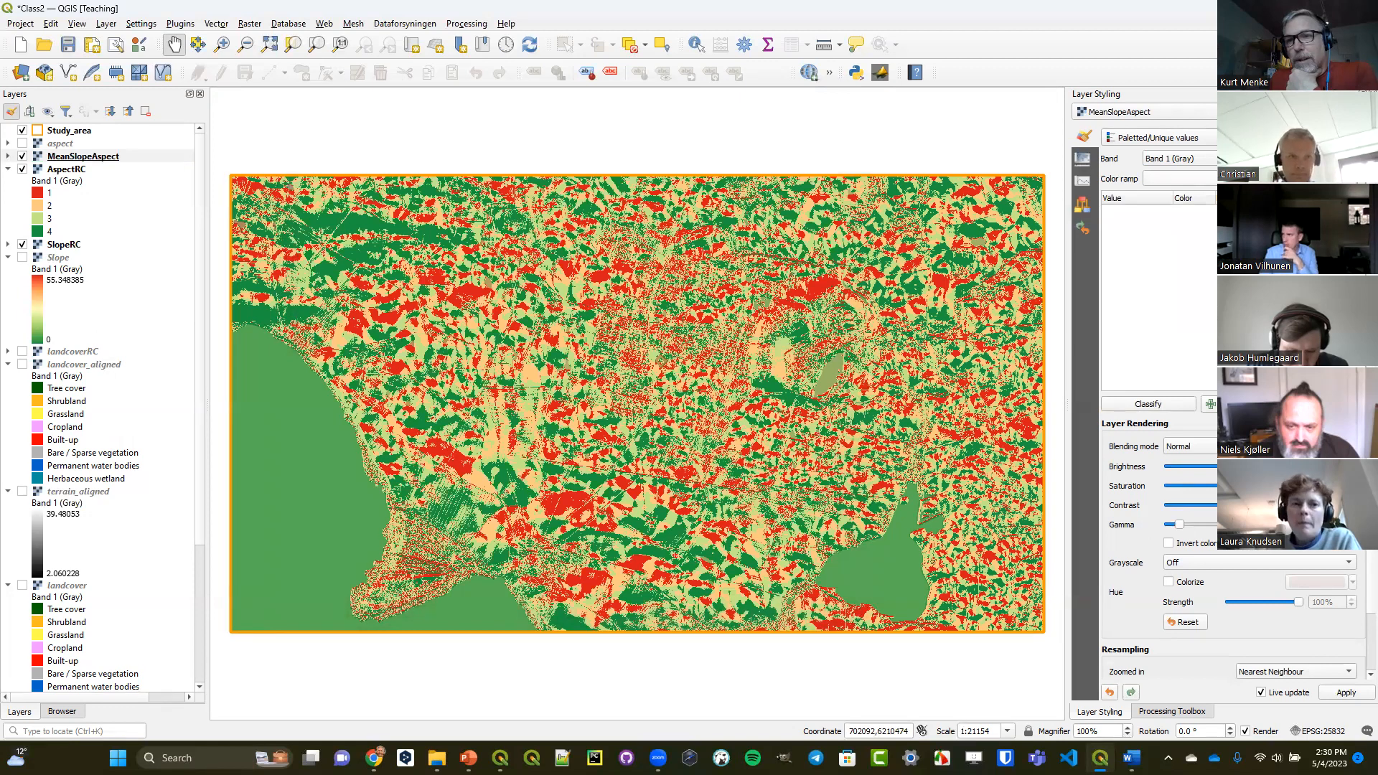
left_click(1350, 178)
left_click(1249, 379)
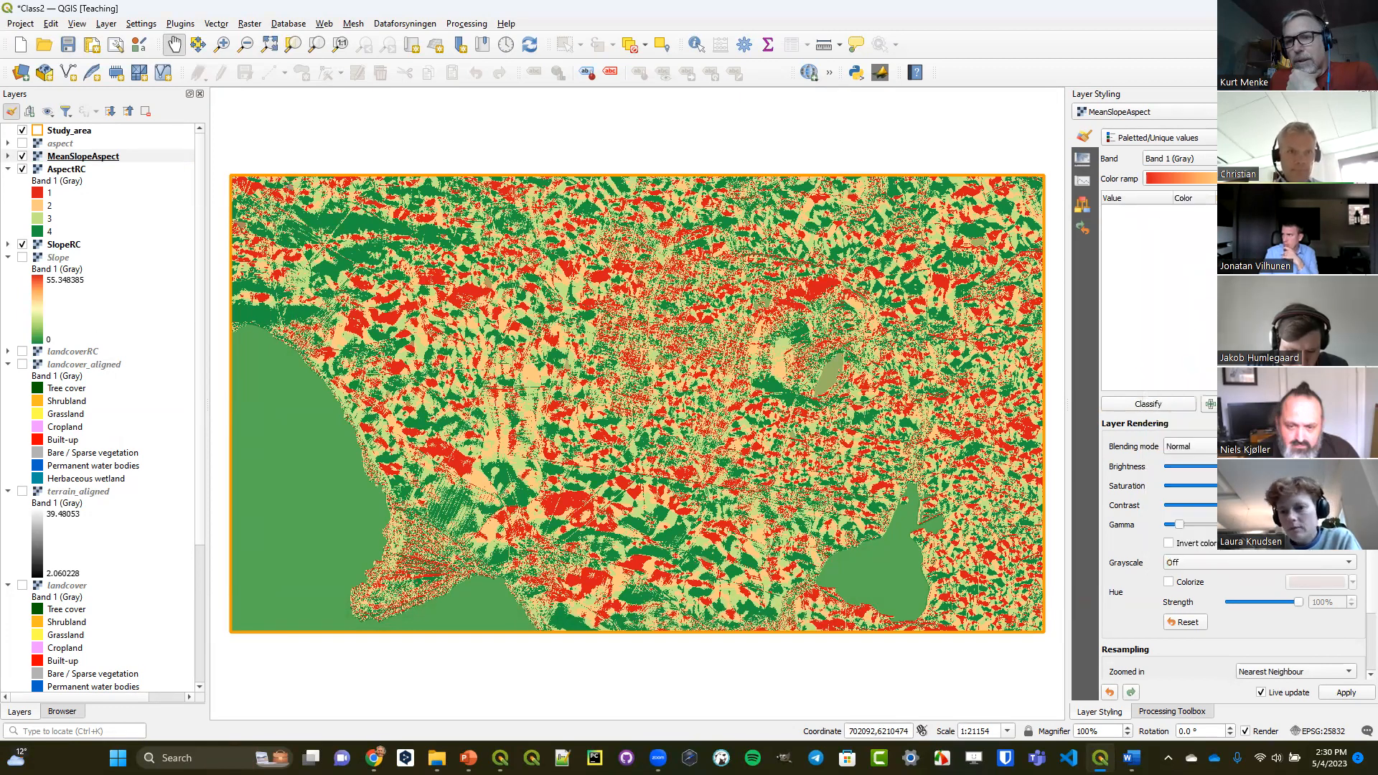
left_click(1174, 407)
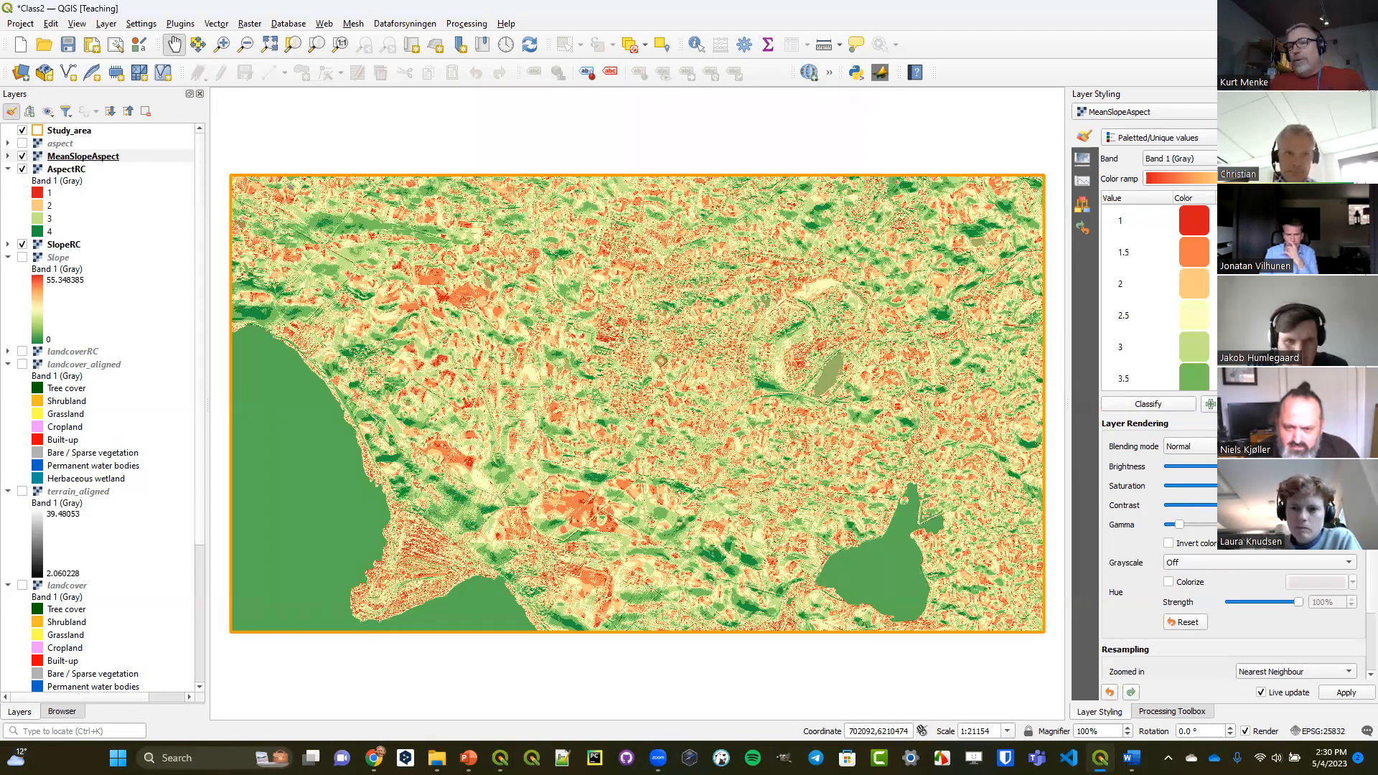
Expand the MeanSlopeAspect legend and hide the AspectRC and SlopeRC layers.
left_click(8, 156)
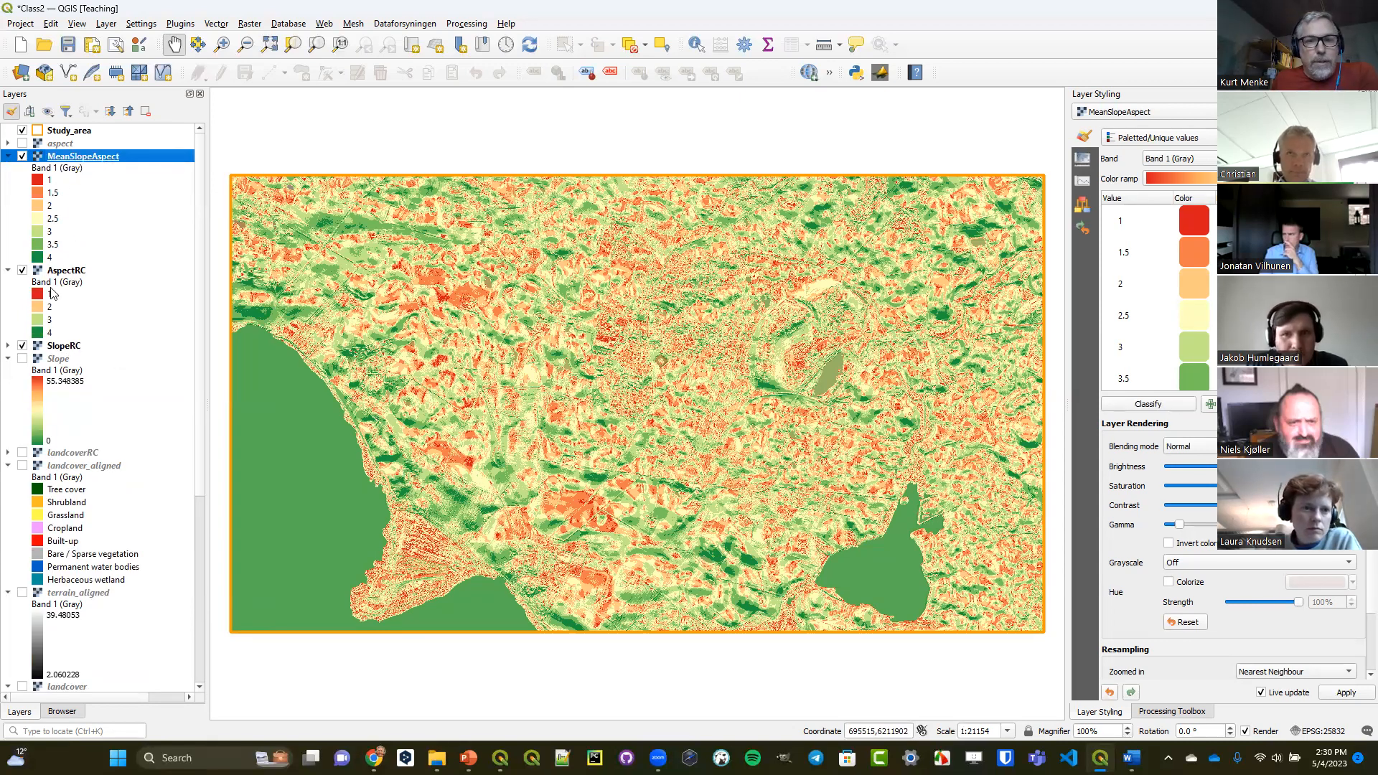
left_click(22, 272)
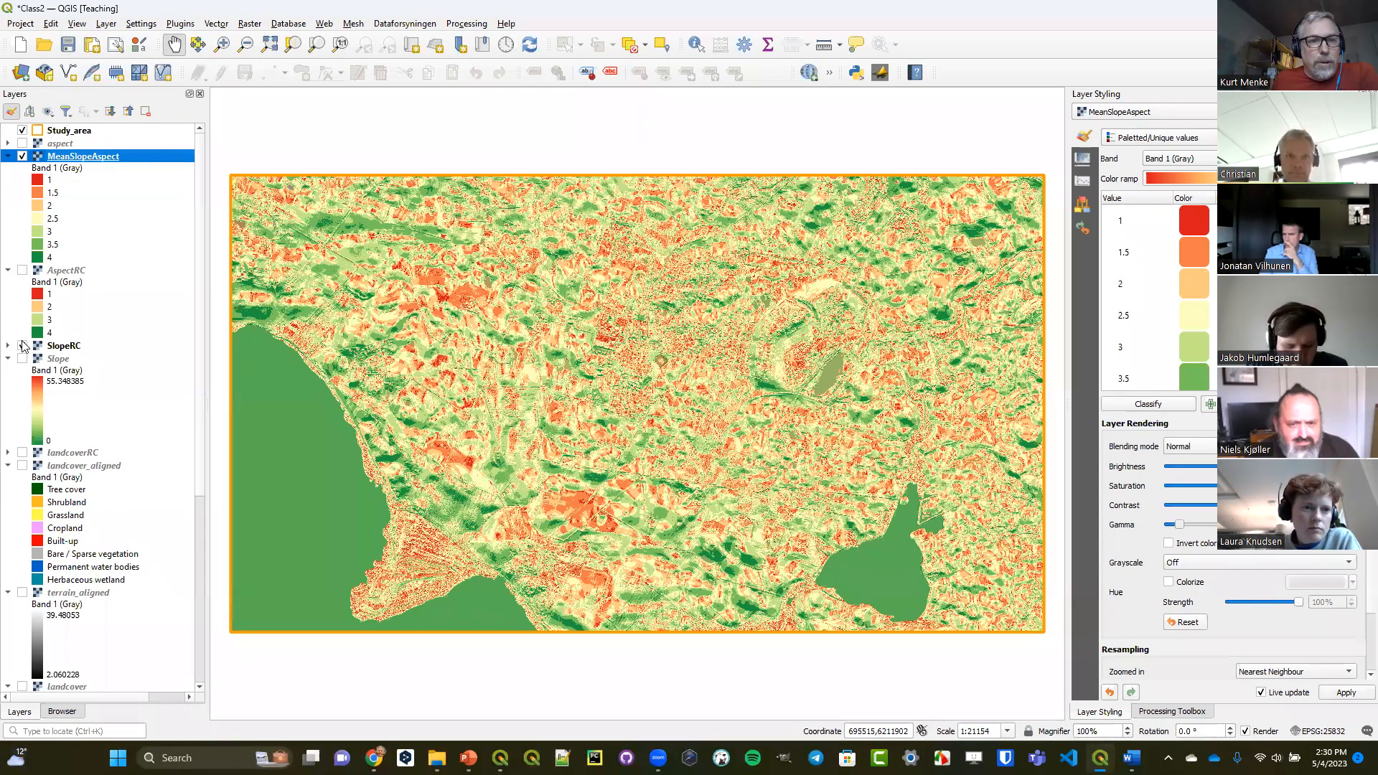
left_click(21, 347)
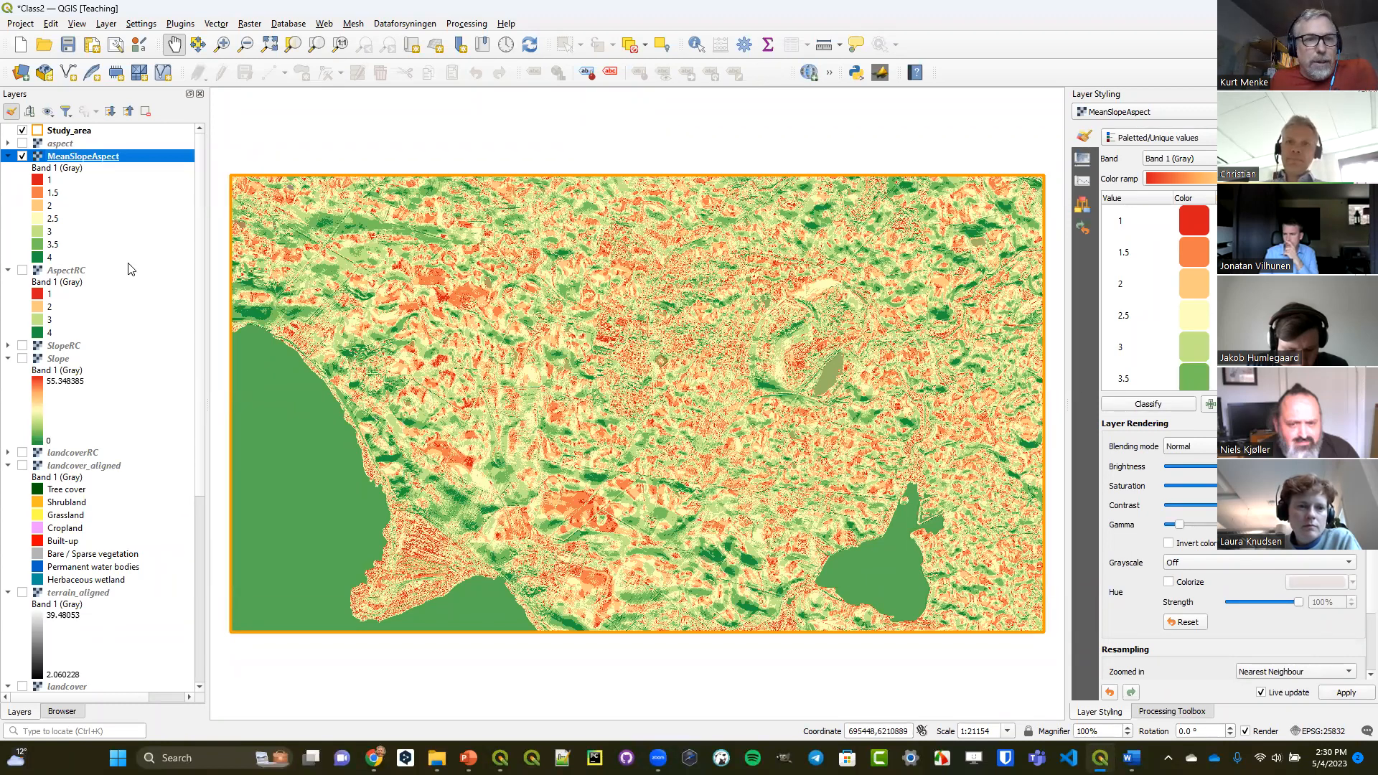
Move landcoverRC above MeanSlopeAspect and expand its legend, showing the layer briefly before hiding it again.
left_click_drag(77, 459, 39, 164)
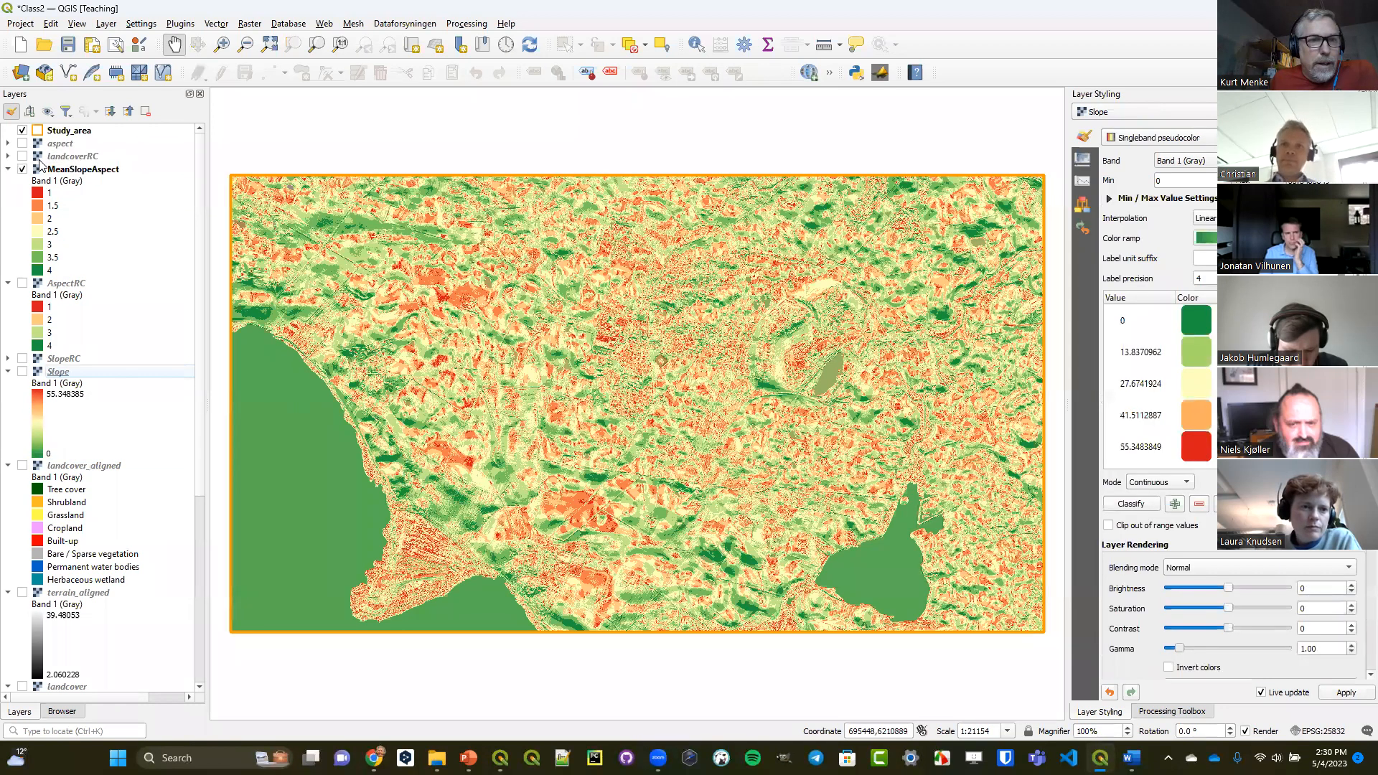
left_click(22, 156)
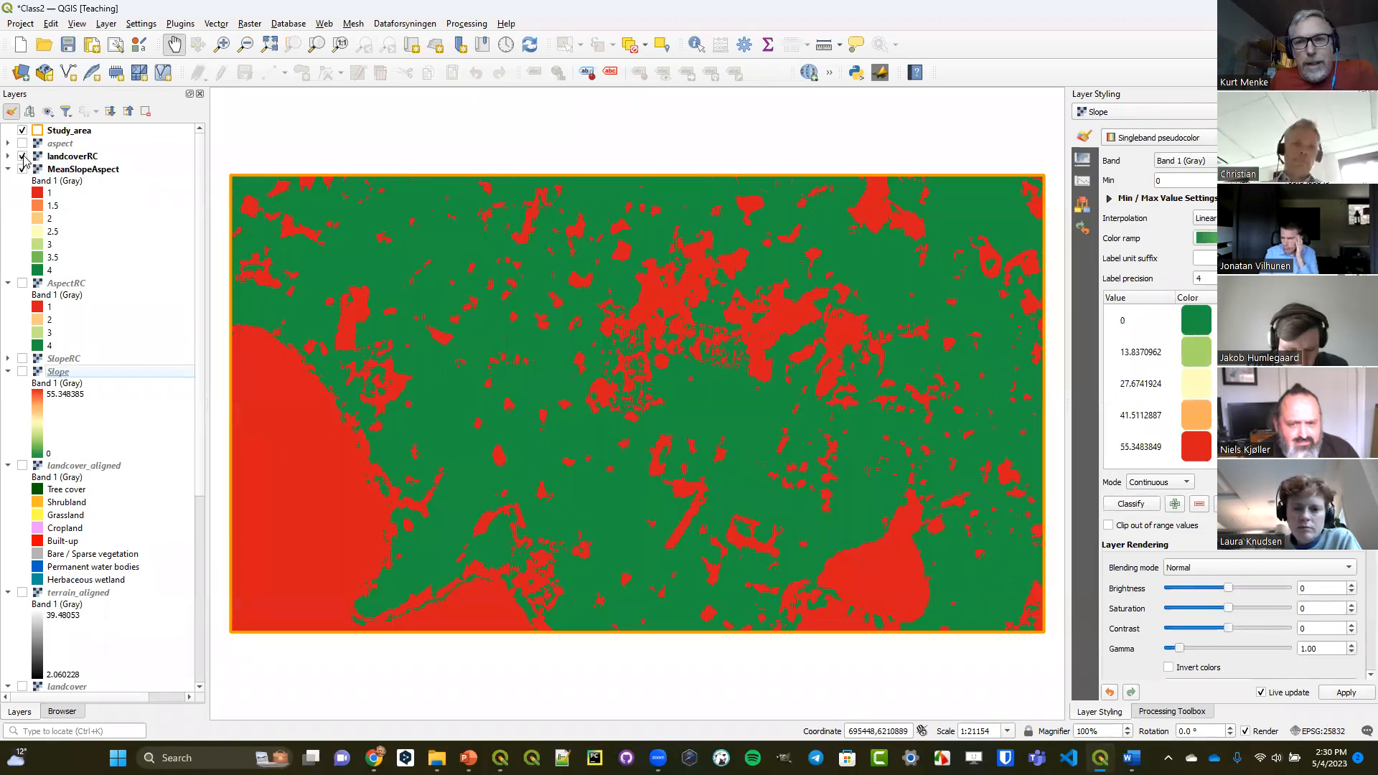
left_click(8, 156)
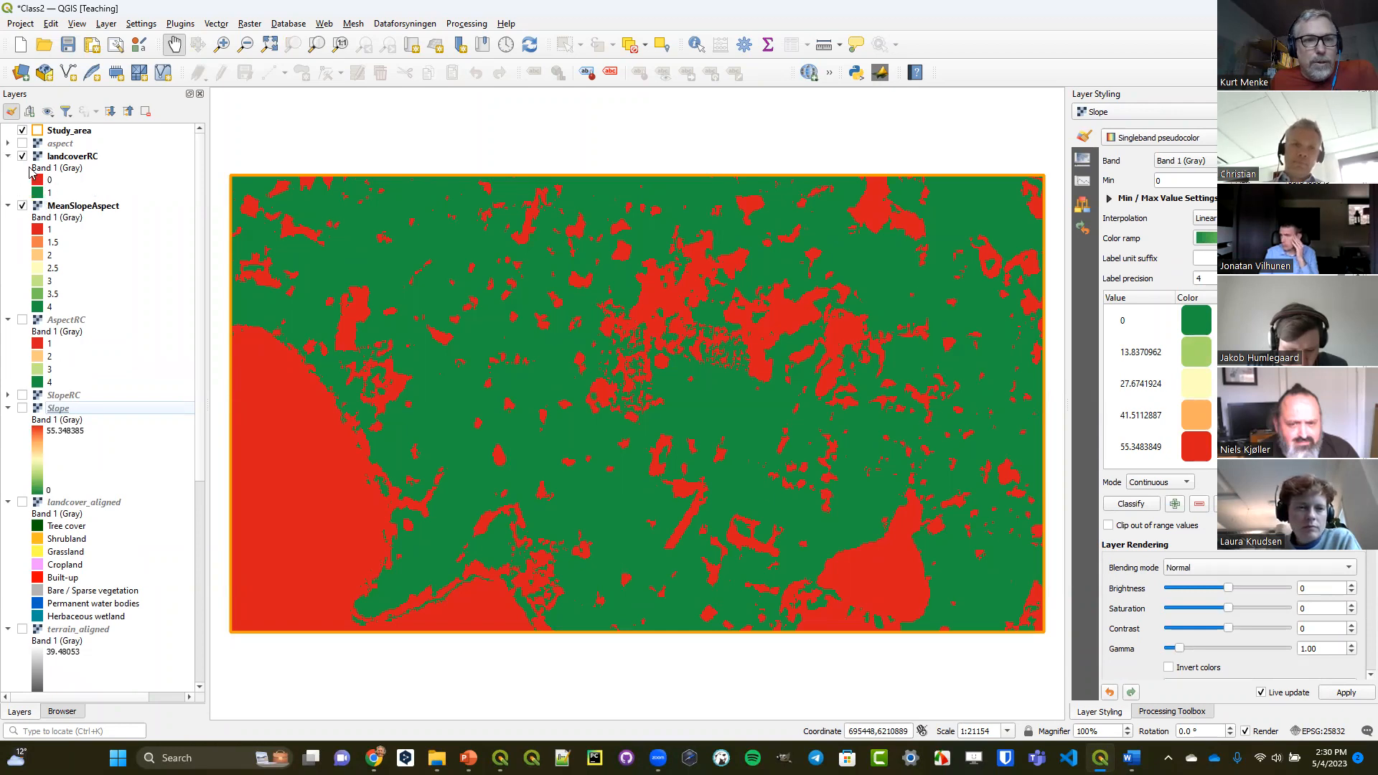
left_click(22, 155)
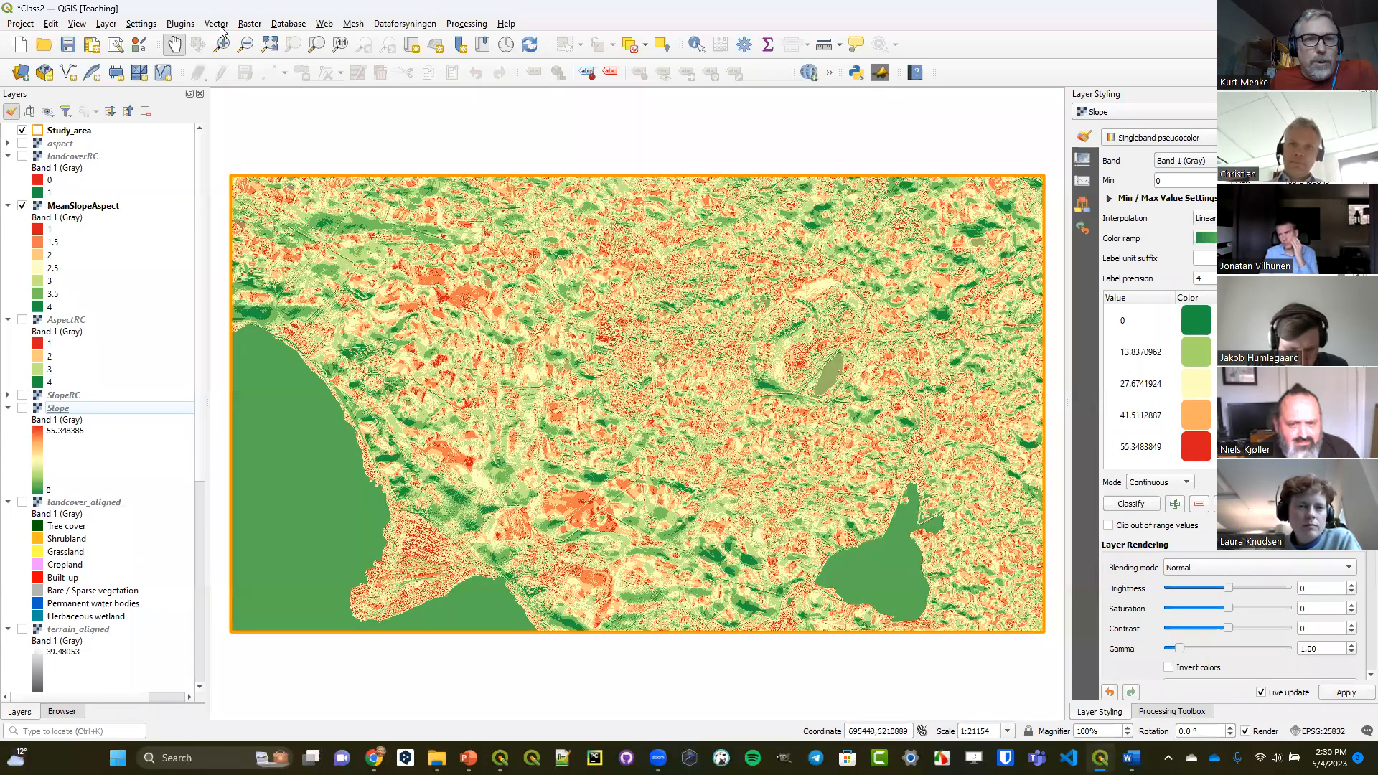
Build a Raster Calculator expression multiplying the mean raster by the reclassified landcover: "MeanSlopeAspect@1" * "landcoverRC@1".
left_click(250, 23)
left_click(260, 42)
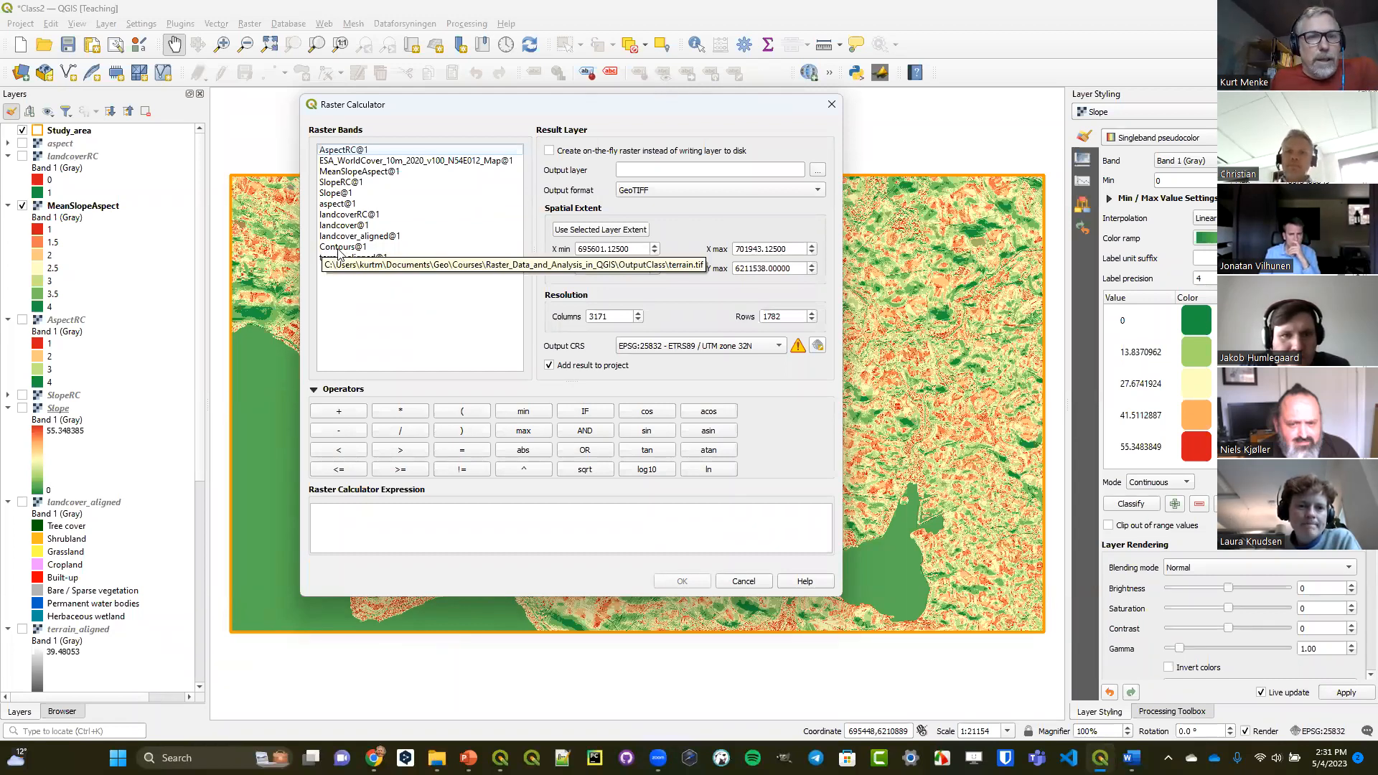
double_click(352, 172)
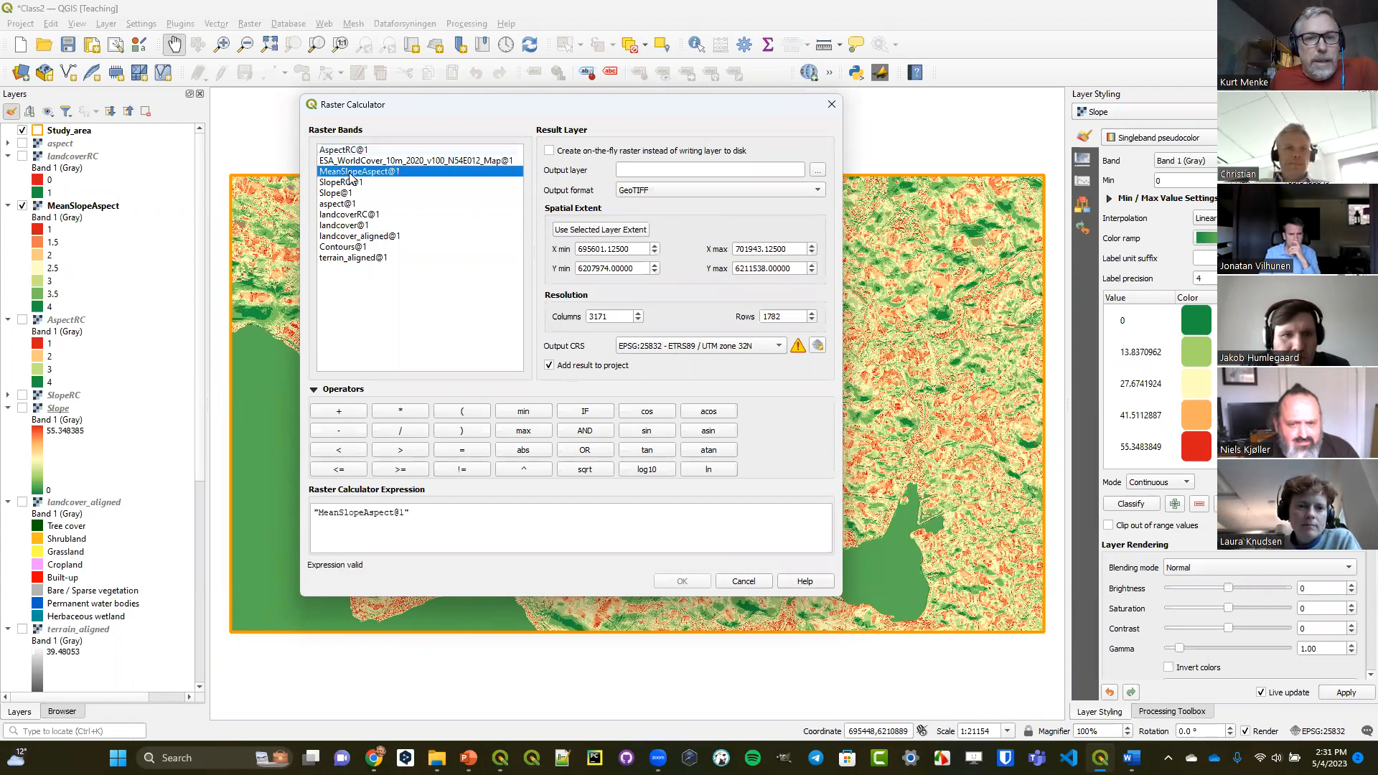
left_click(402, 412)
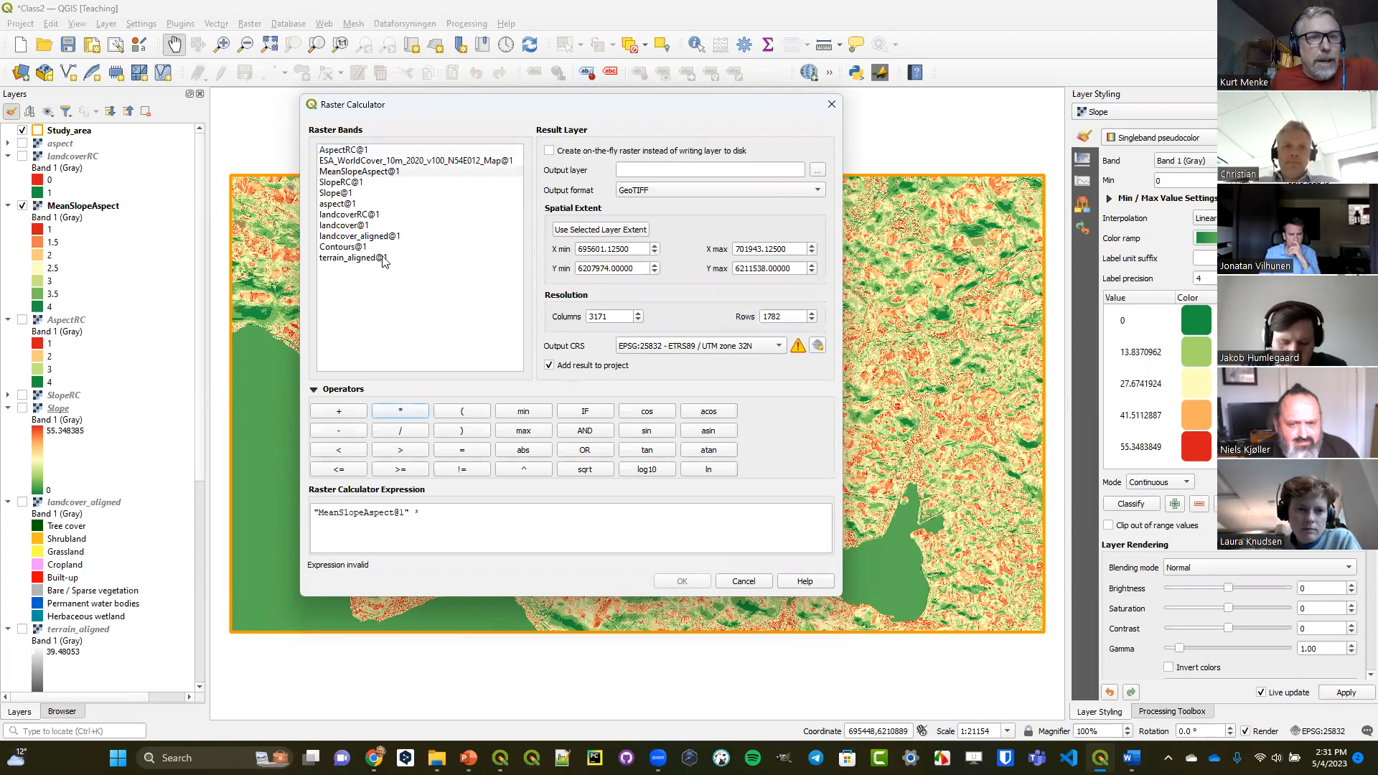
double_click(352, 214)
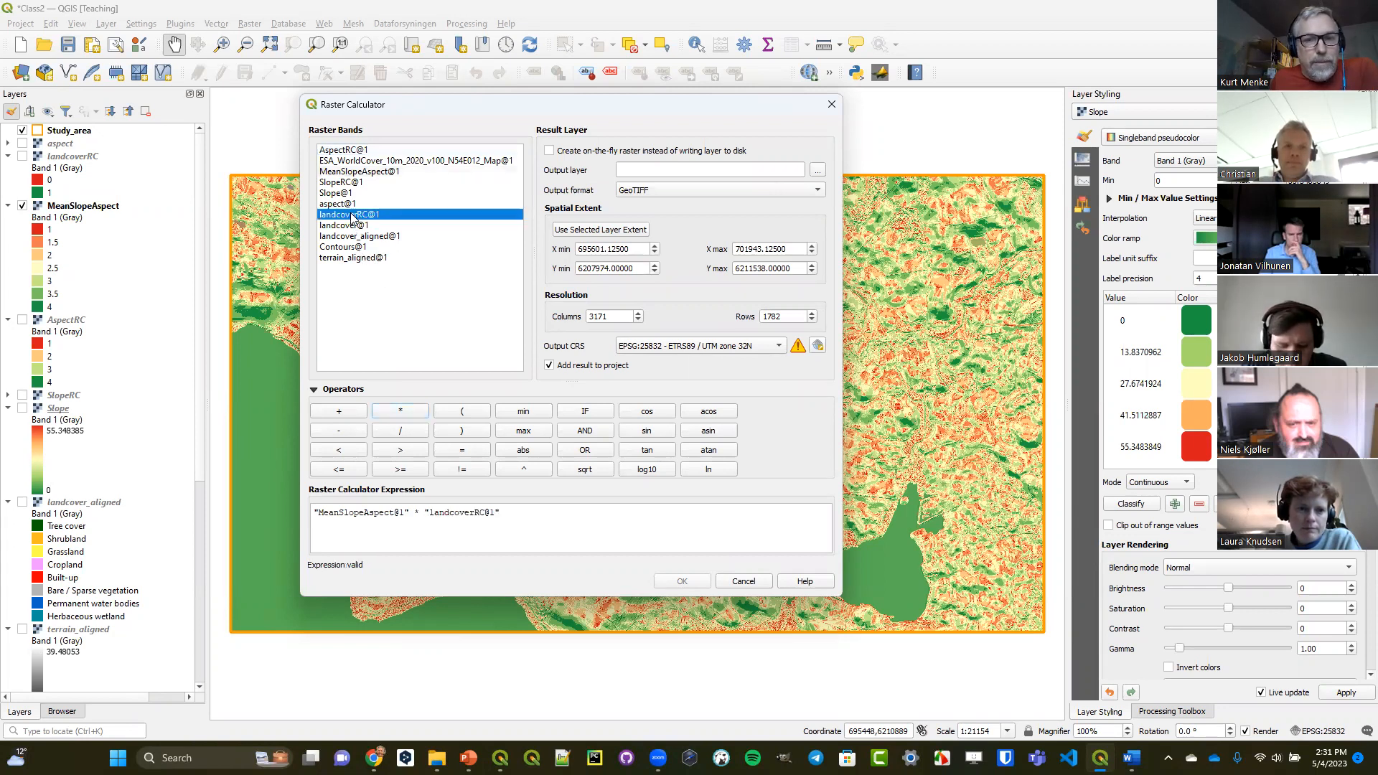
Set the calculation's output layer to RawResult in the OutputClass folder.
left_click(818, 170)
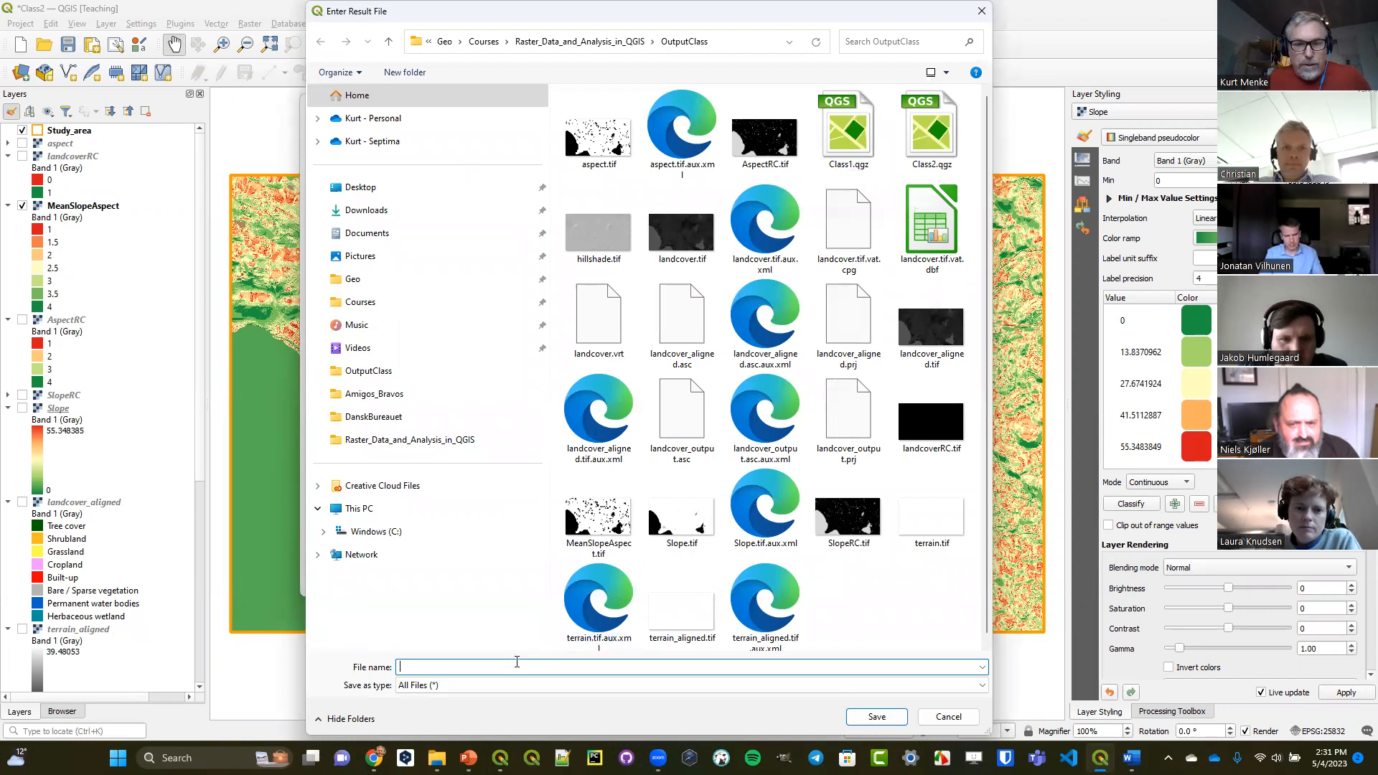
type("esult")
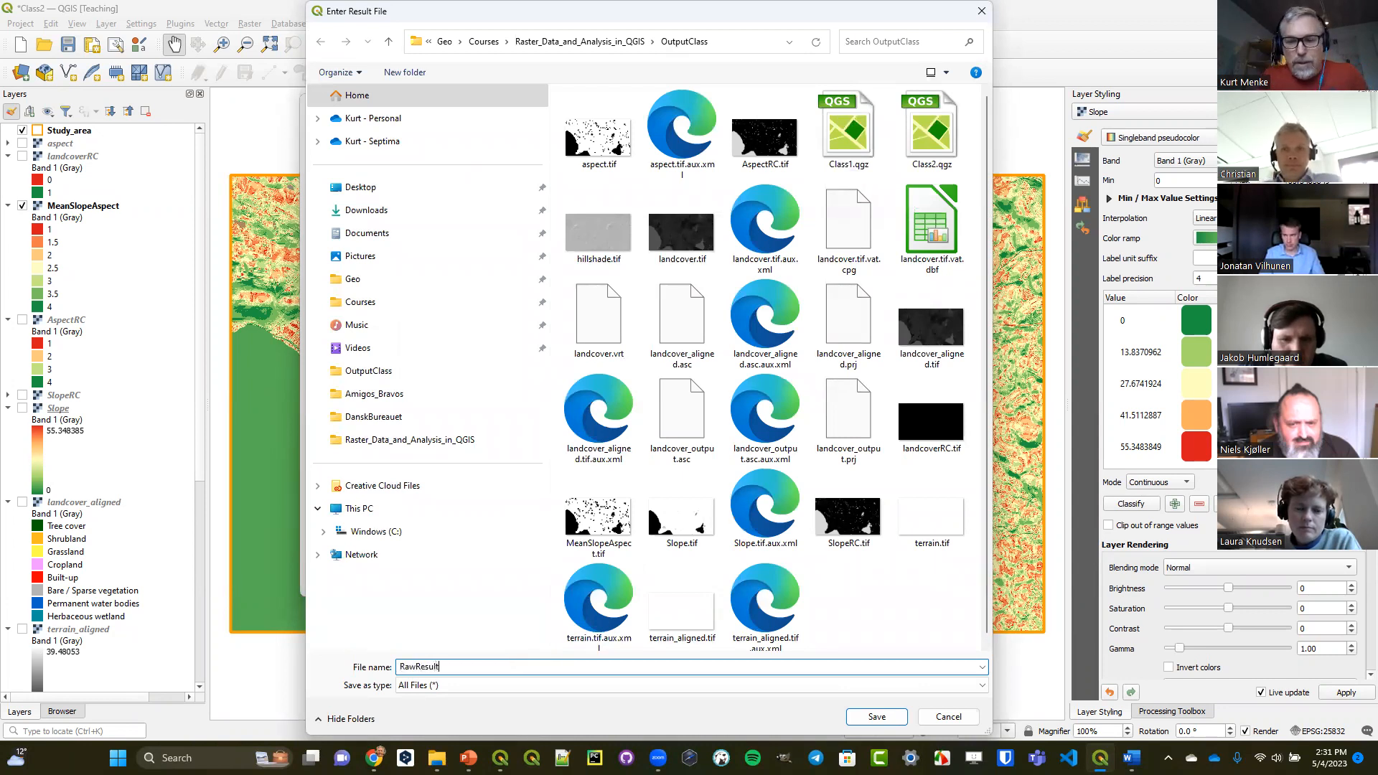
key("Return")
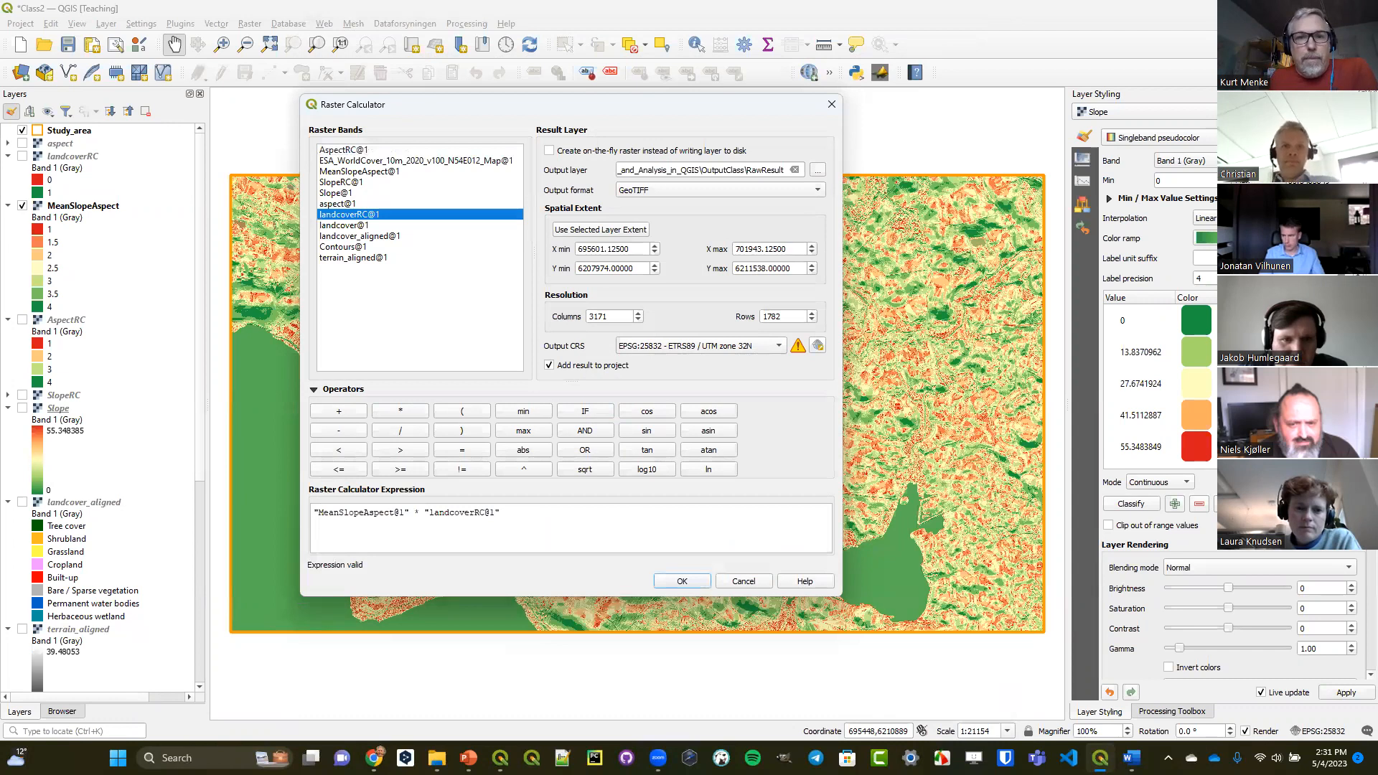
Run the RawResult raster calculation and move the resulting layer directly beneath Study_area in the layer order.
left_click(682, 582)
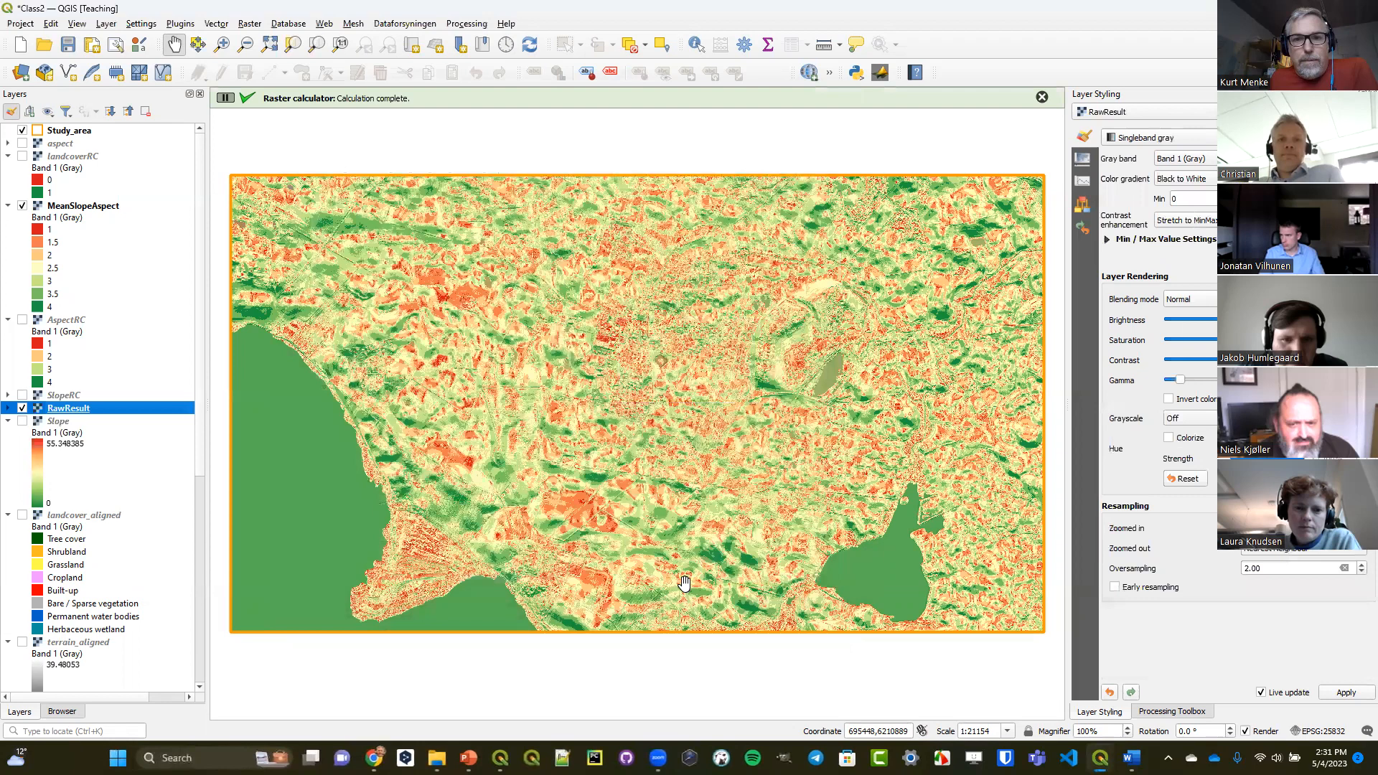
left_click_drag(85, 409, 103, 142)
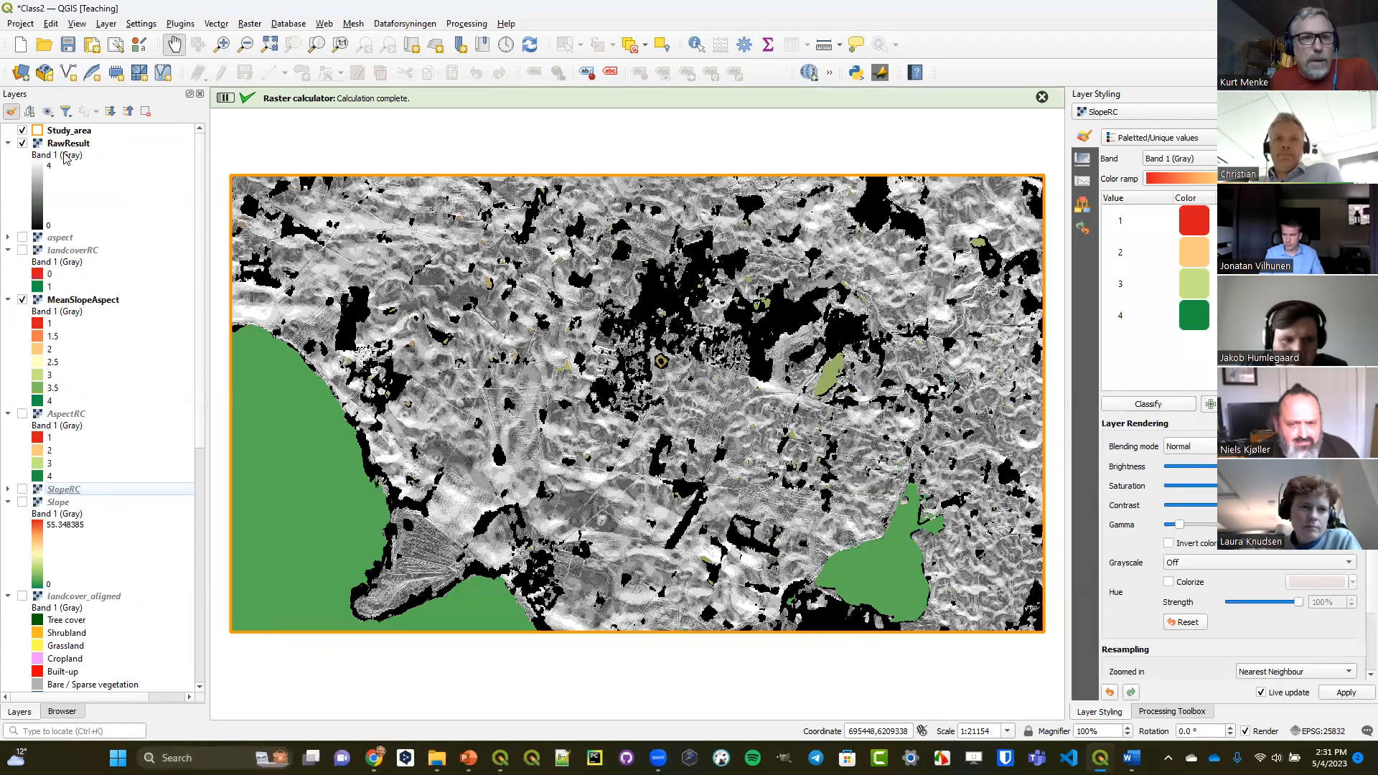
Style RawResult with the Paletted/Unique values renderer and the RdYlGn color ramp, and classify its values.
left_click(66, 145)
left_click(1194, 137)
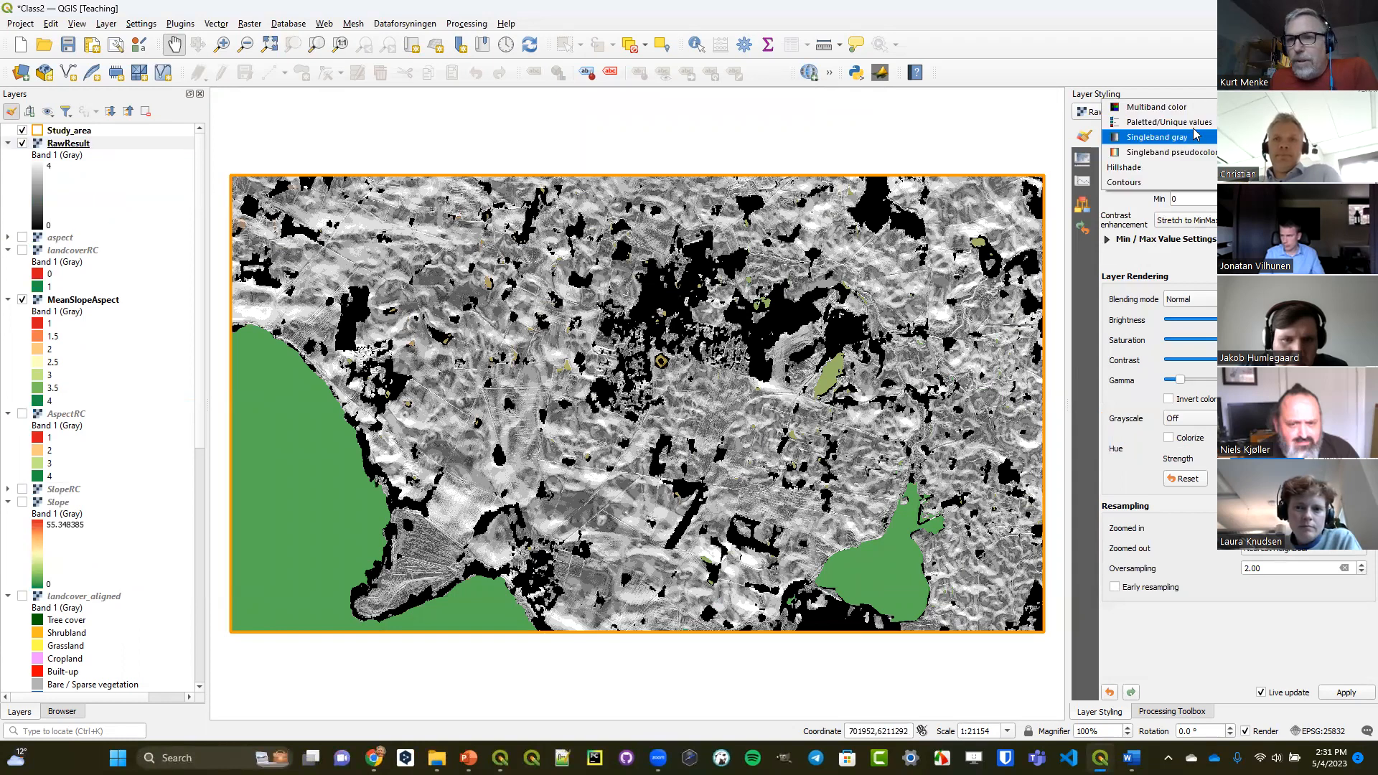
left_click(1184, 122)
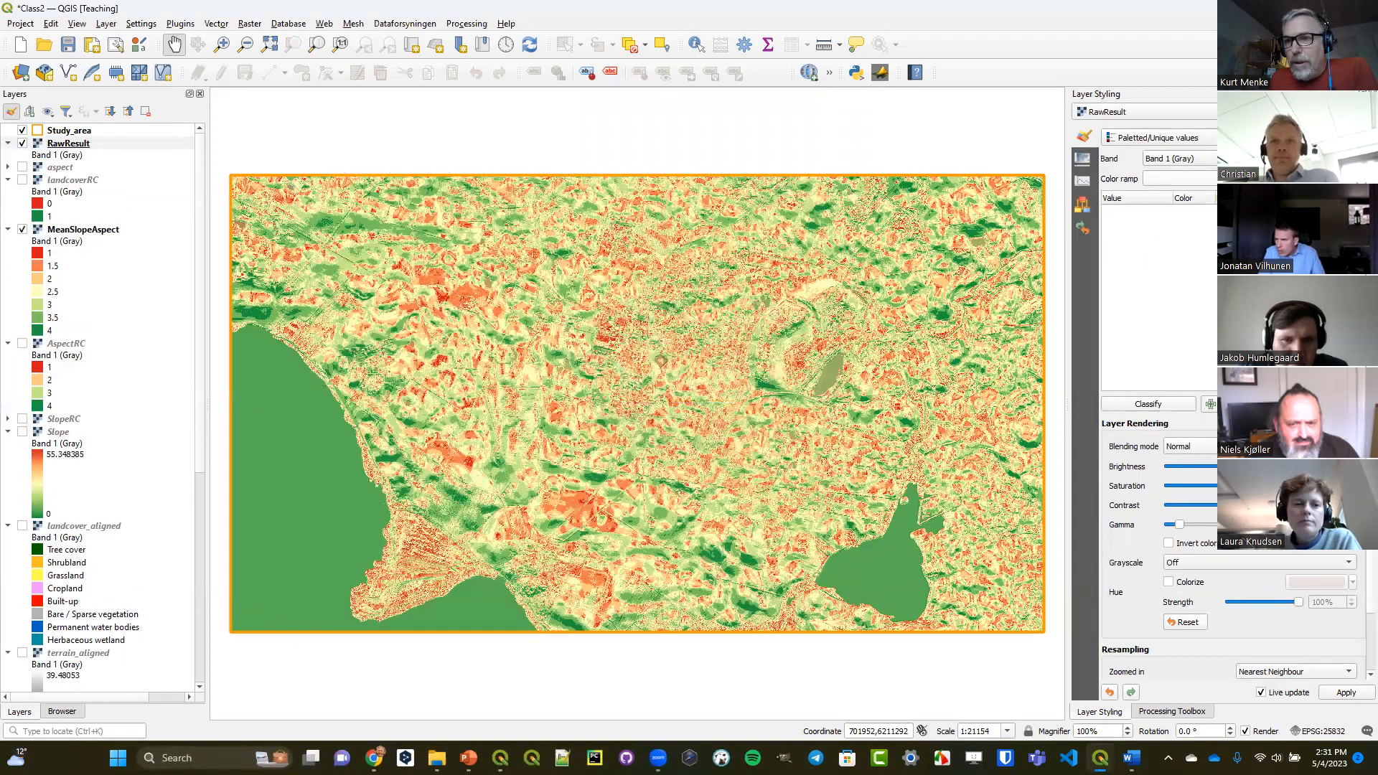
left_click(1180, 179)
left_click(1205, 382)
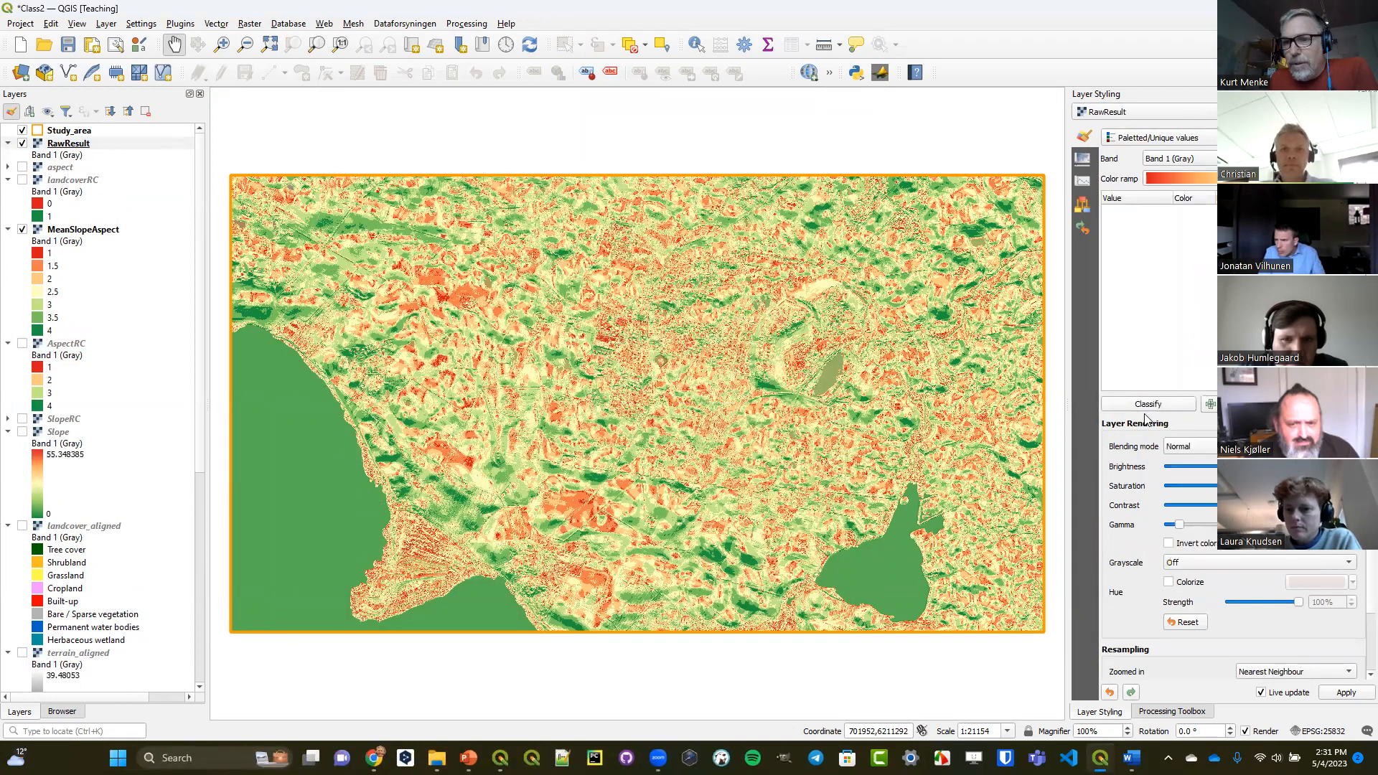
left_click(1148, 405)
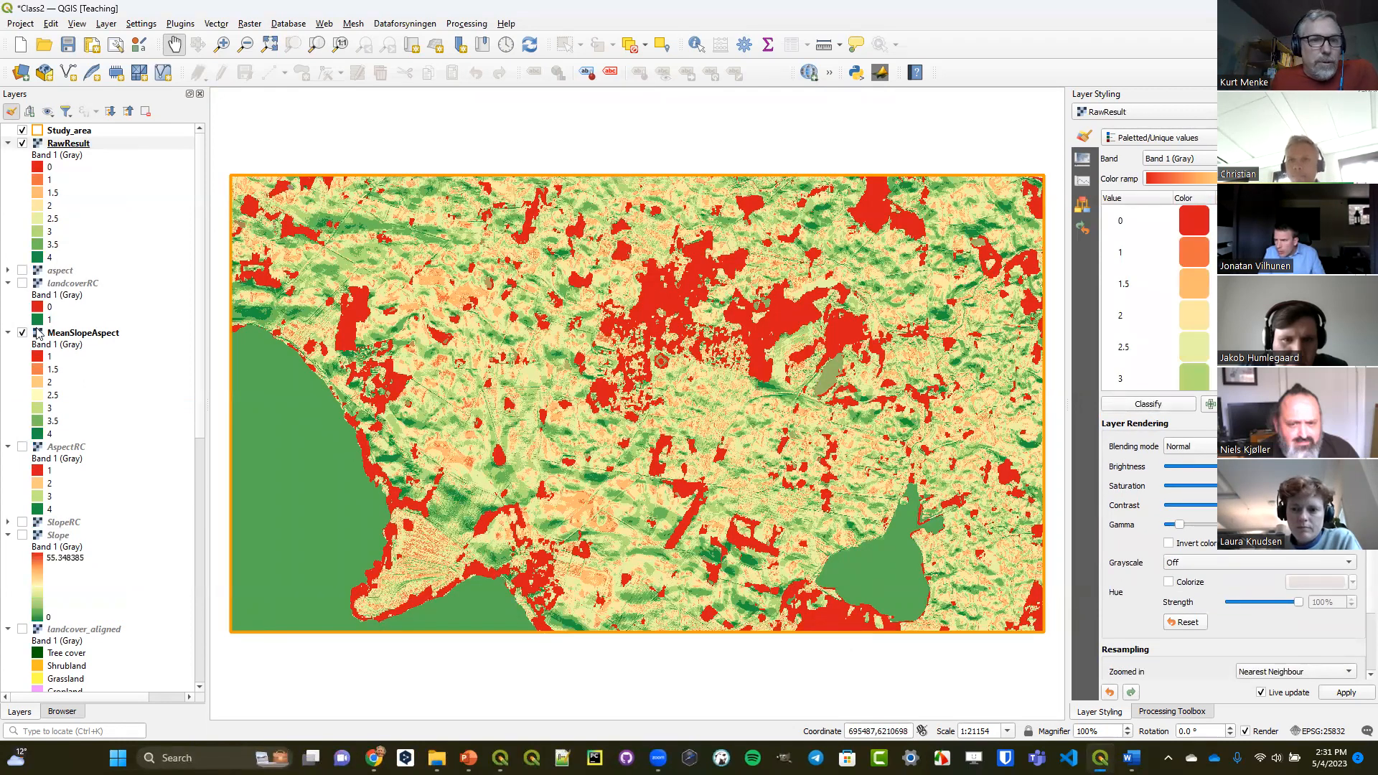
Toggle RawResult's visibility to compare it with MeanSlopeAspect, leaving RawResult visible and selected.
left_click(22, 145)
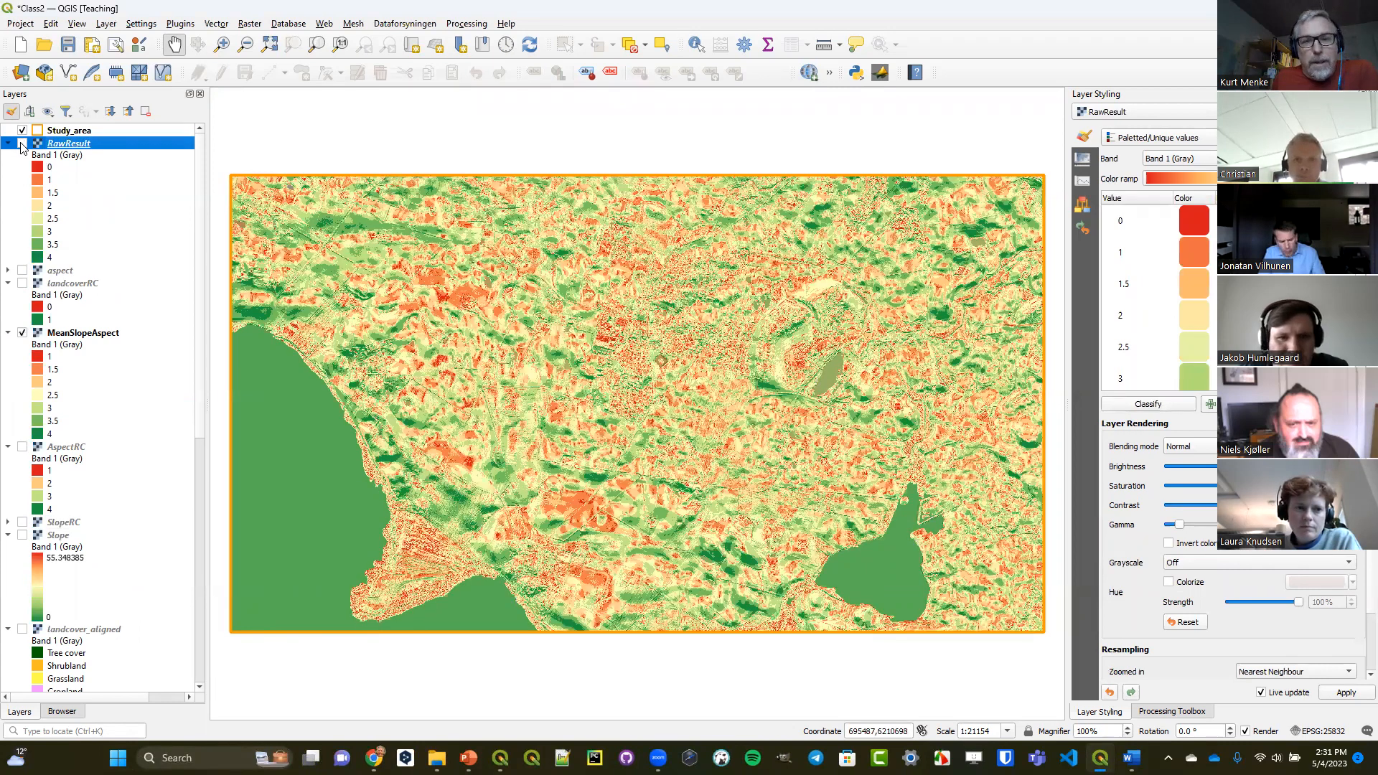
left_click(22, 144)
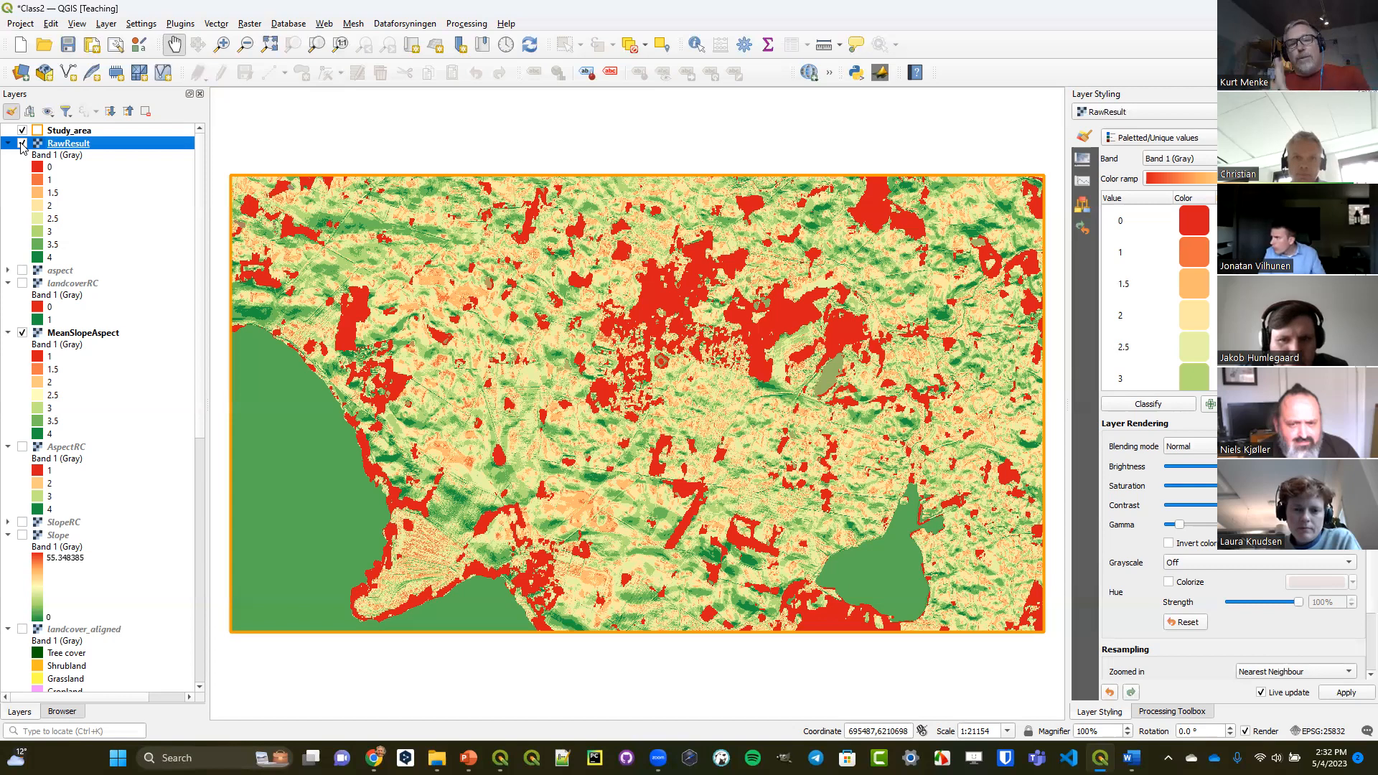
left_click(23, 146)
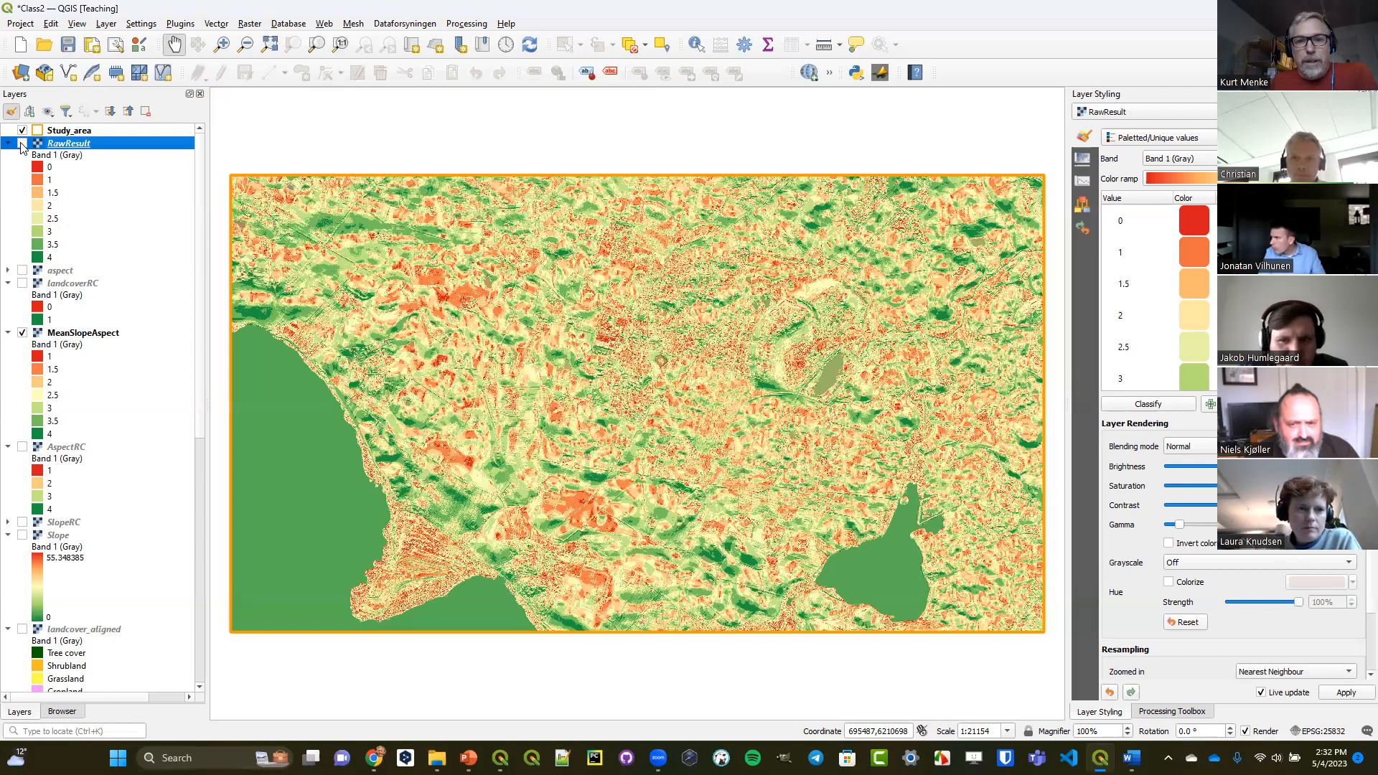
left_click(22, 145)
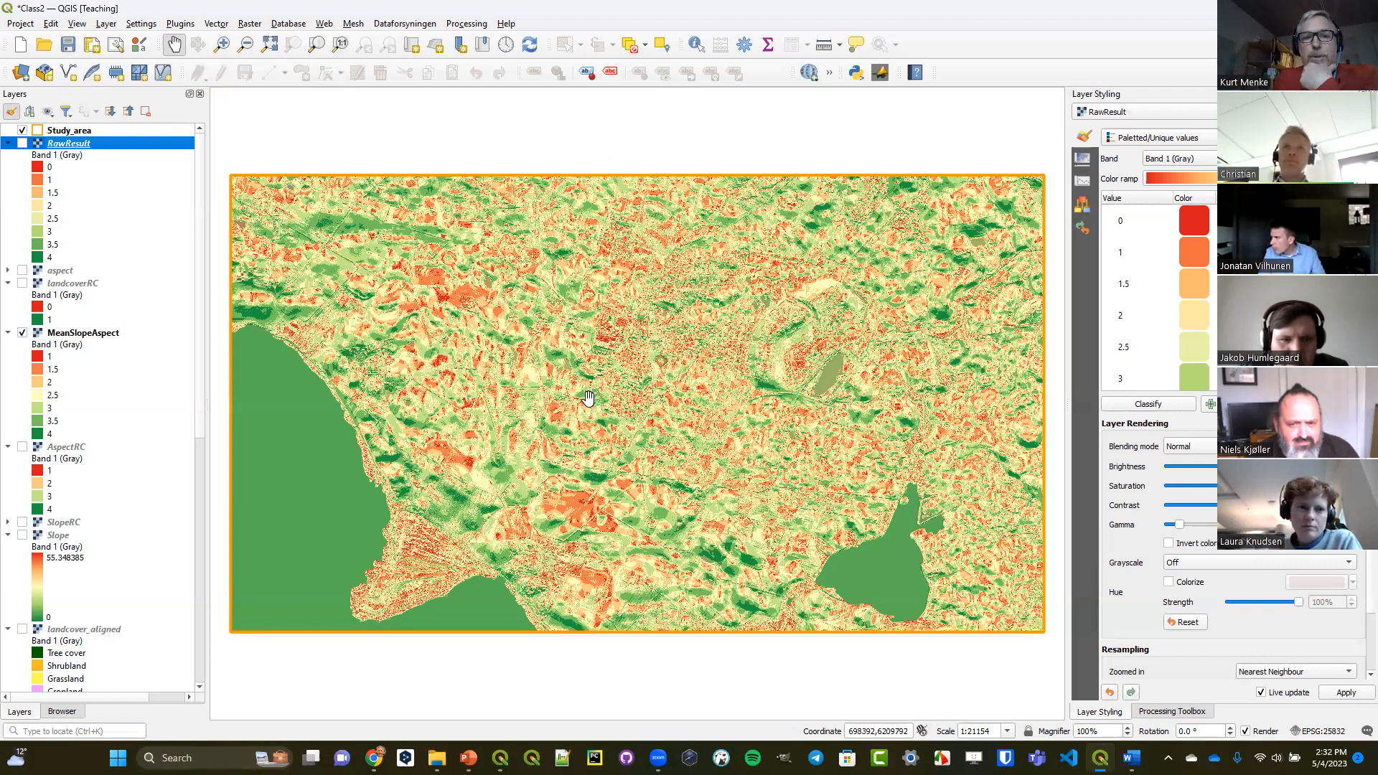
left_click(23, 143)
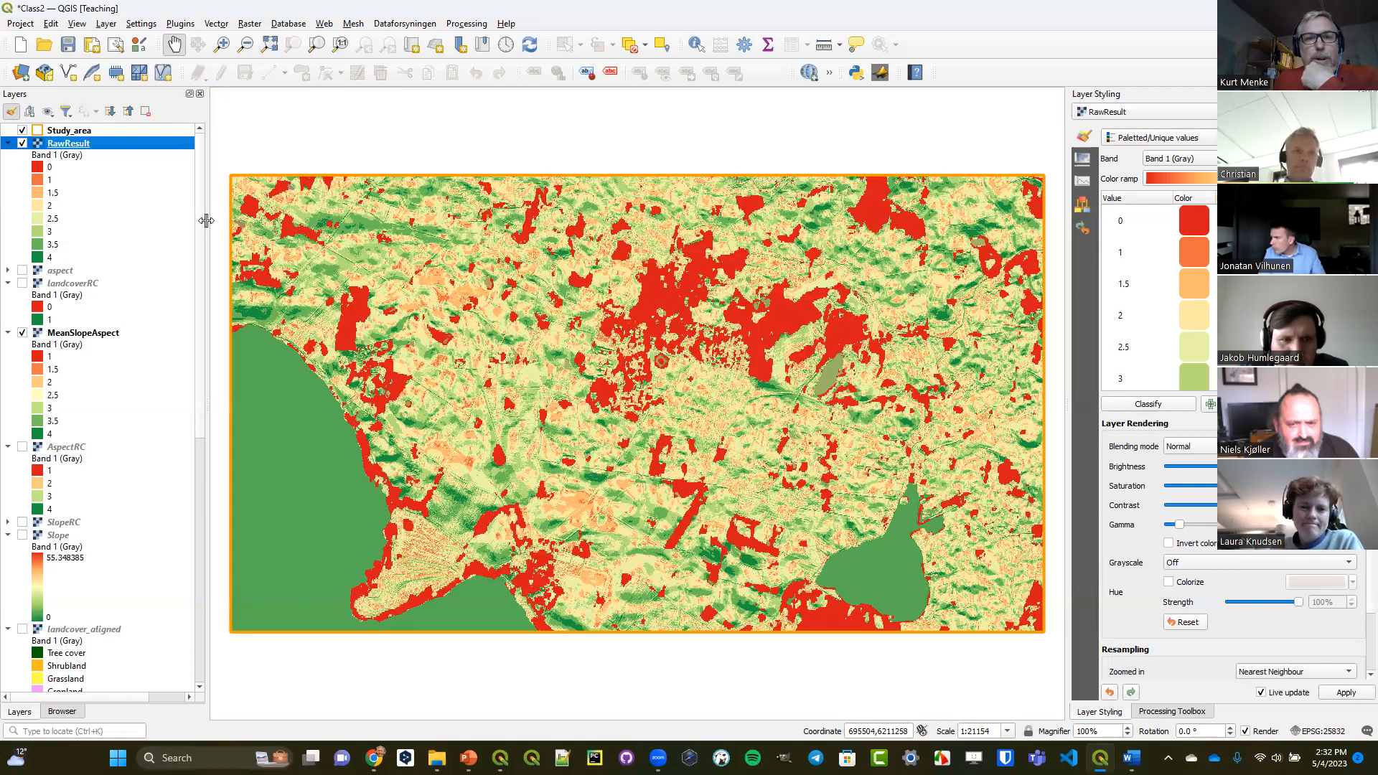
left_click(66, 151)
left_click(65, 148)
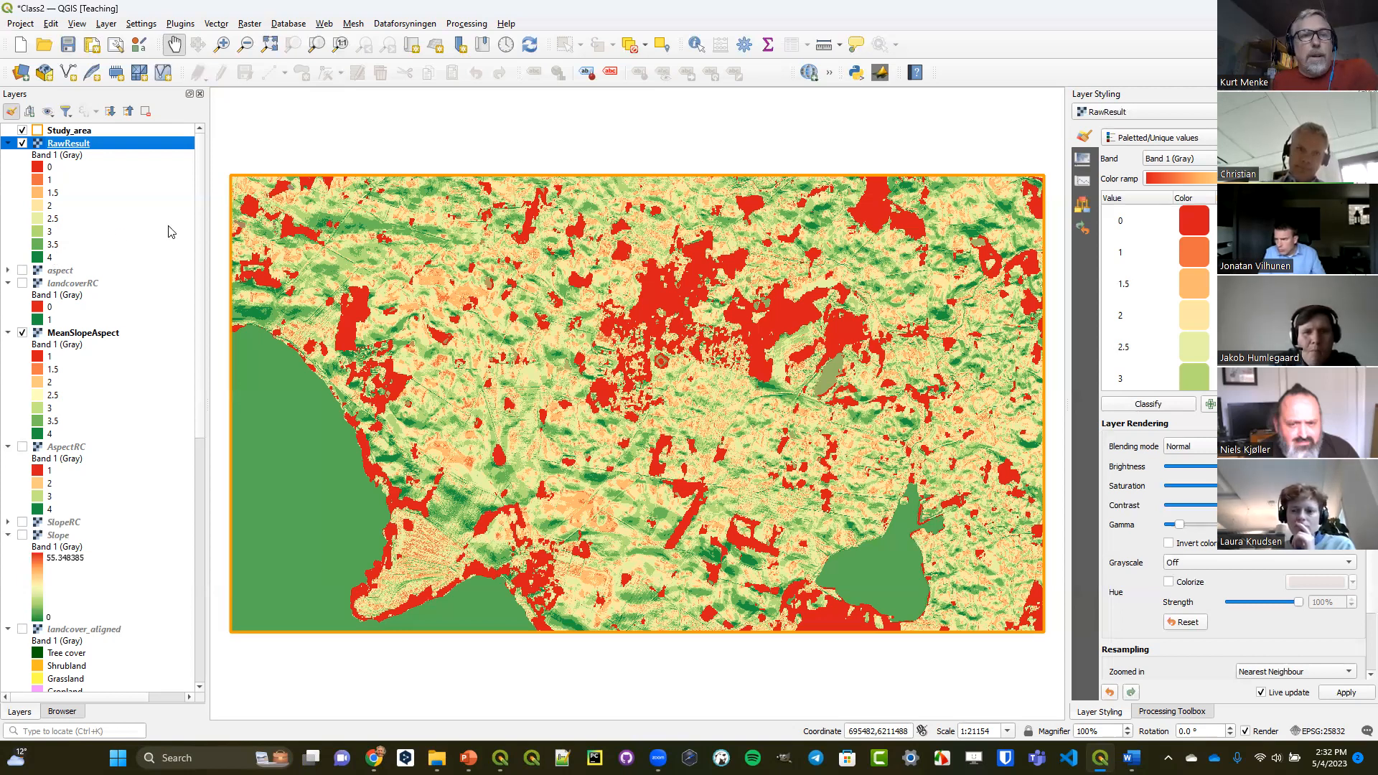
Build a new Raster Calculator expression that keeps only the highest suitability values: "RawResult@1" >= 3.5.
left_click(250, 26)
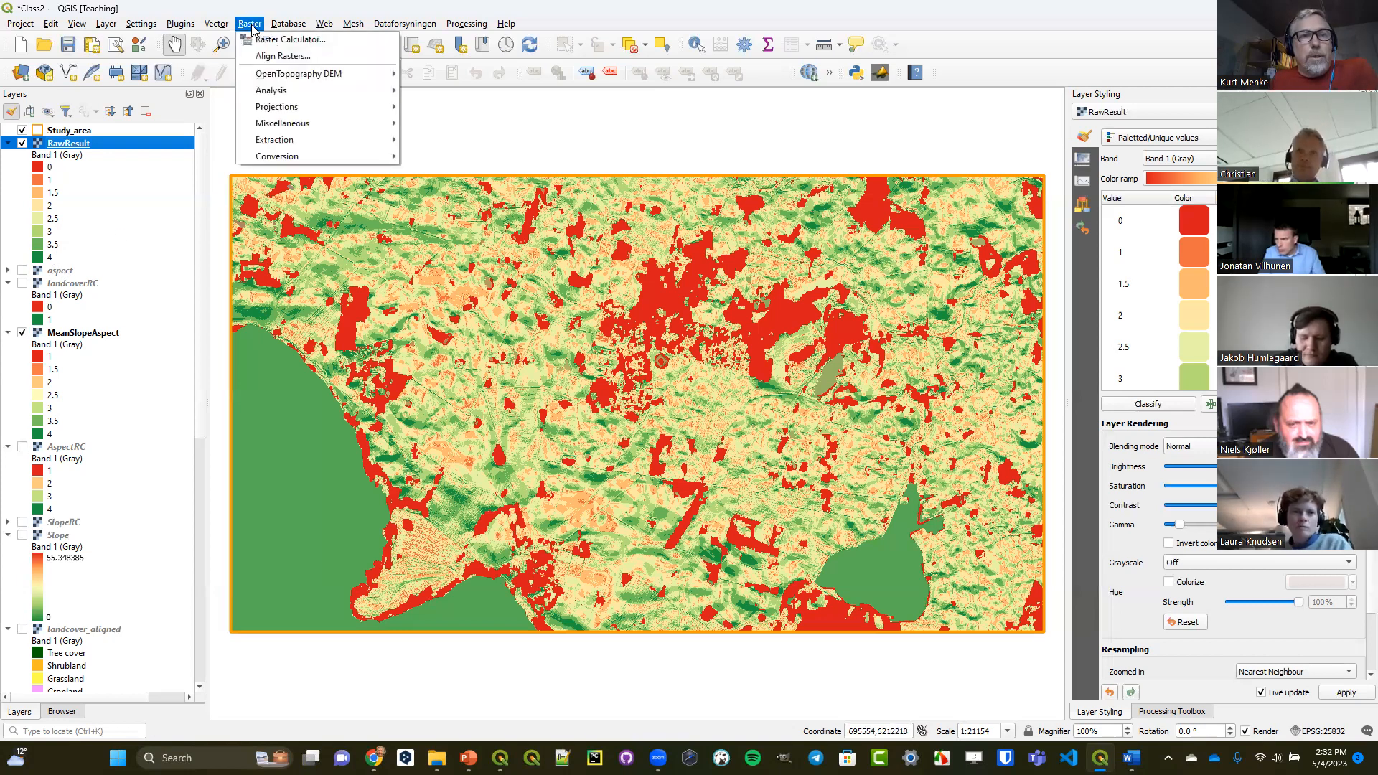
left_click(259, 40)
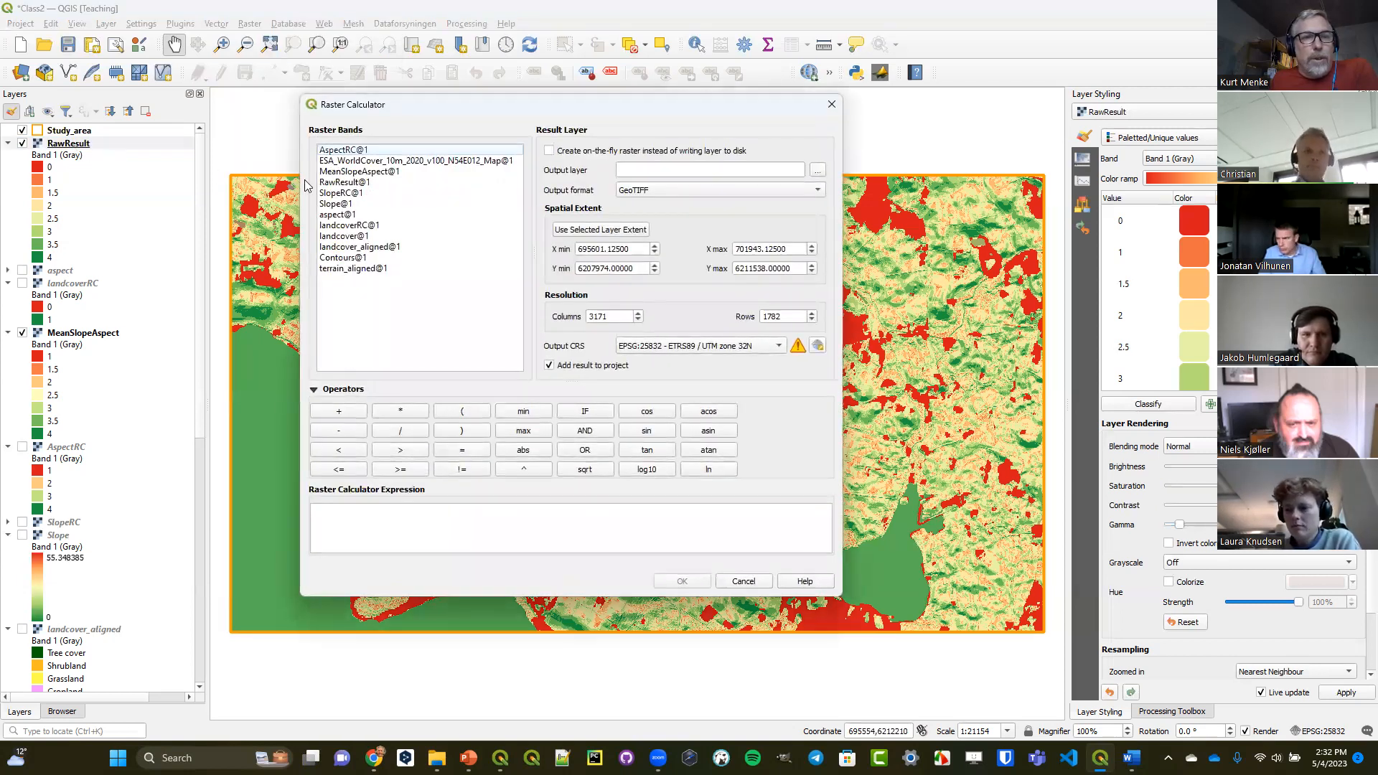
double_click(329, 183)
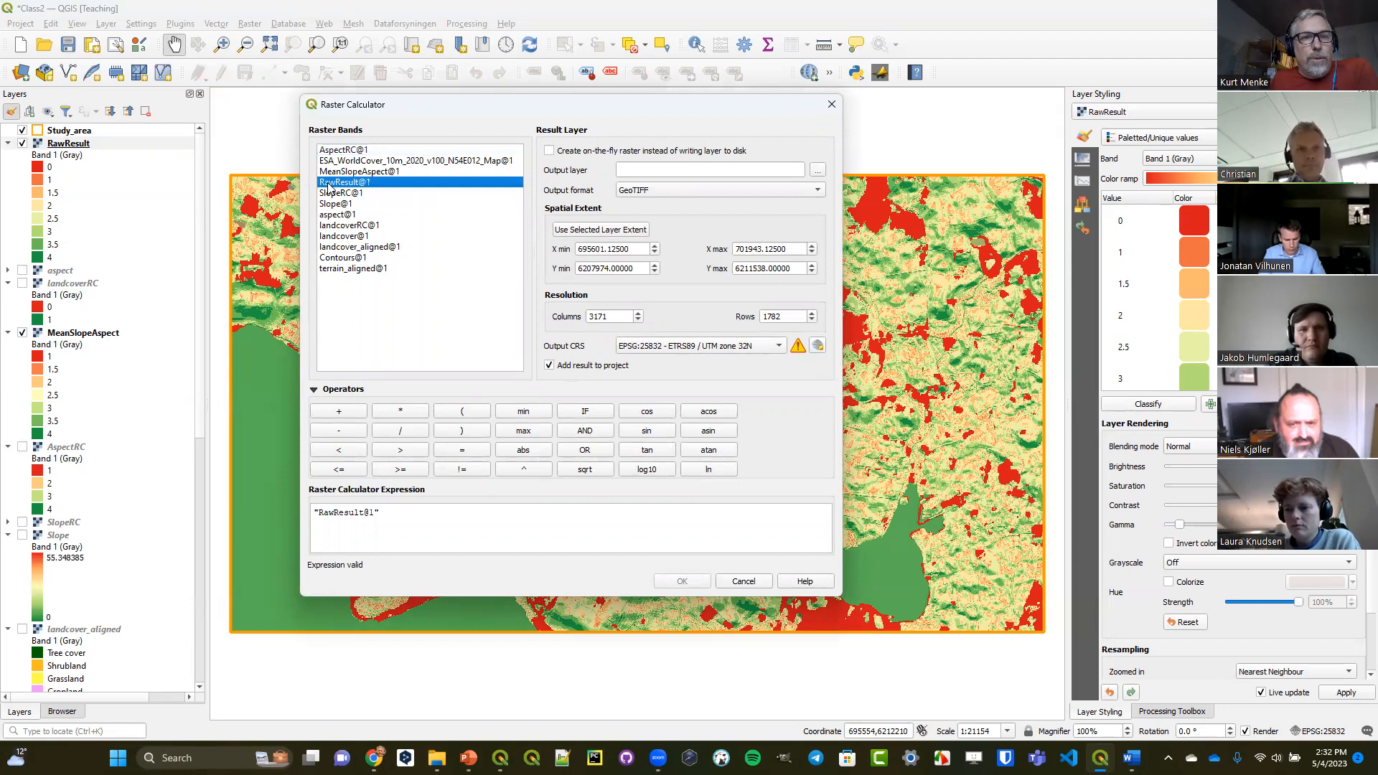
left_click(400, 469)
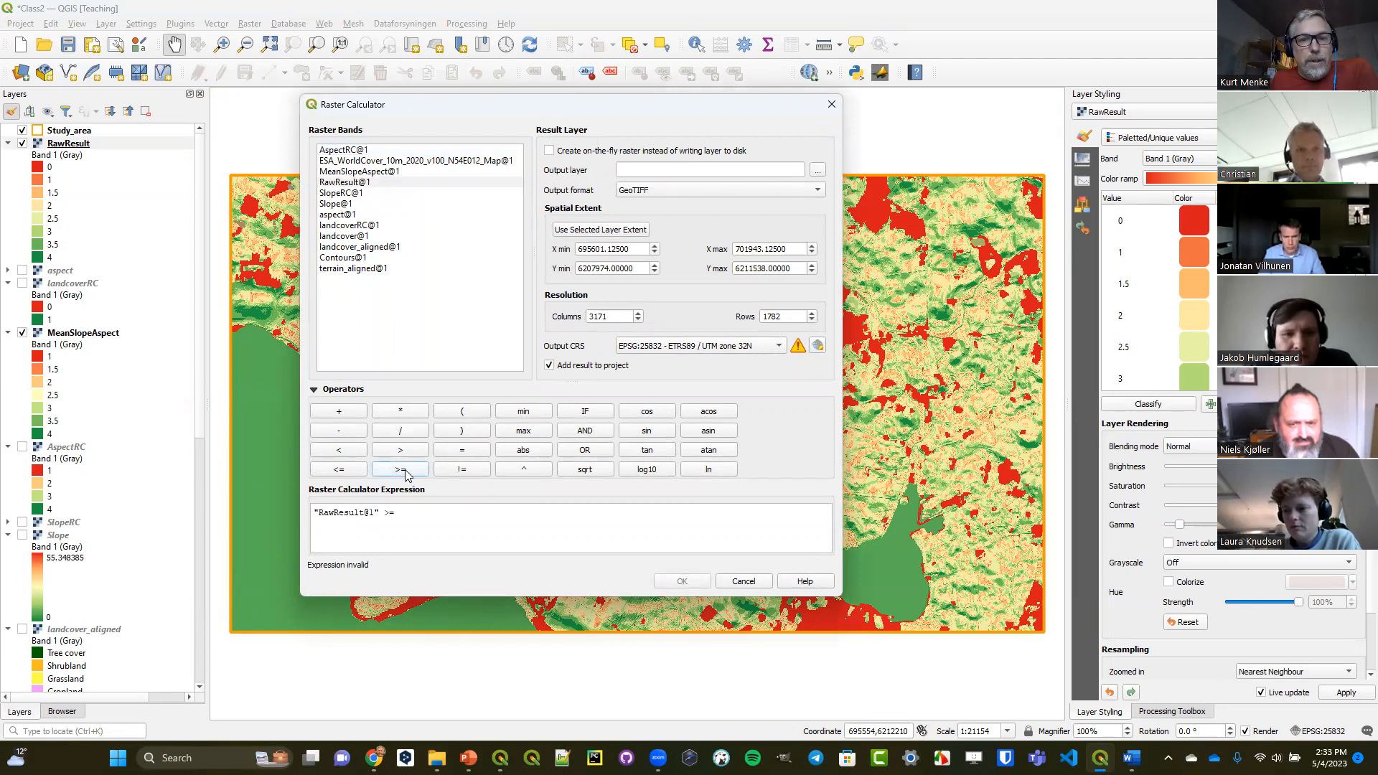
left_click(451, 512)
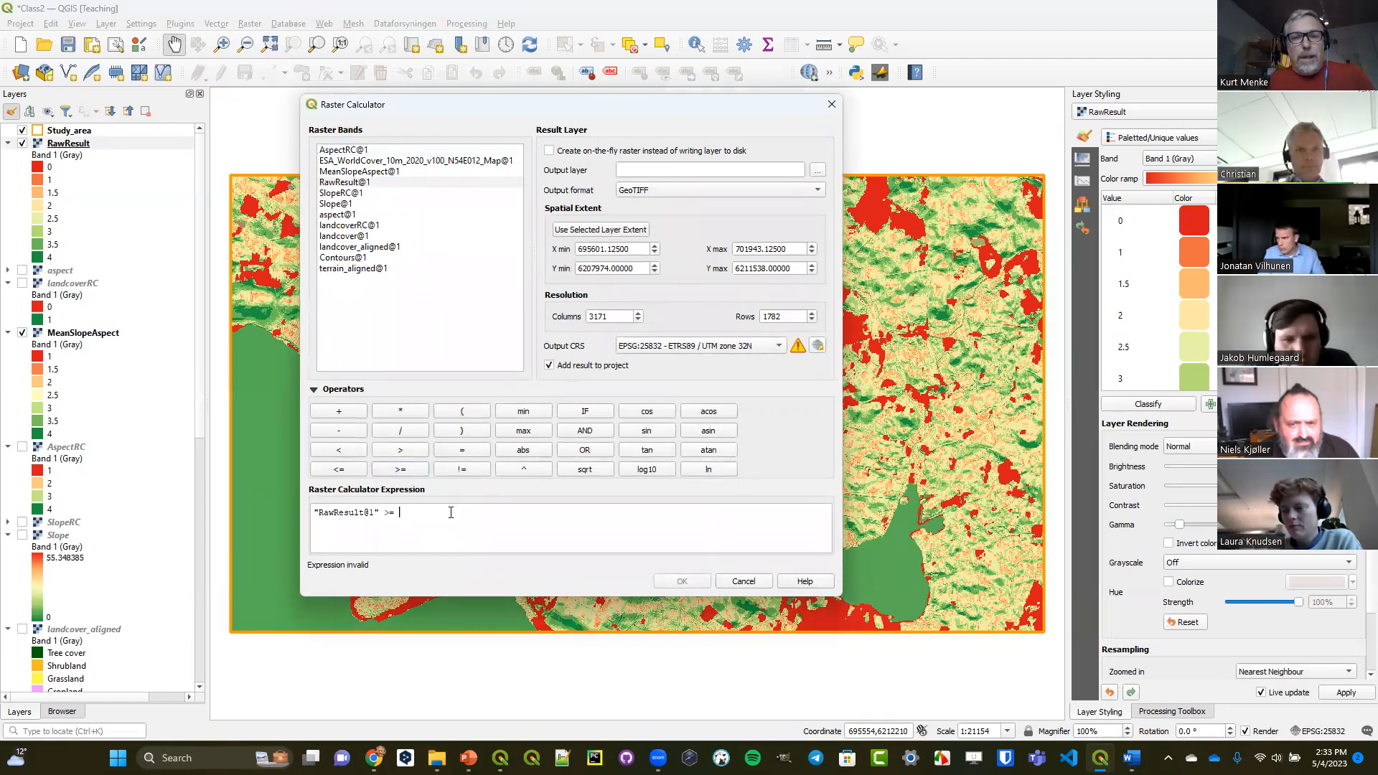
type("3.5")
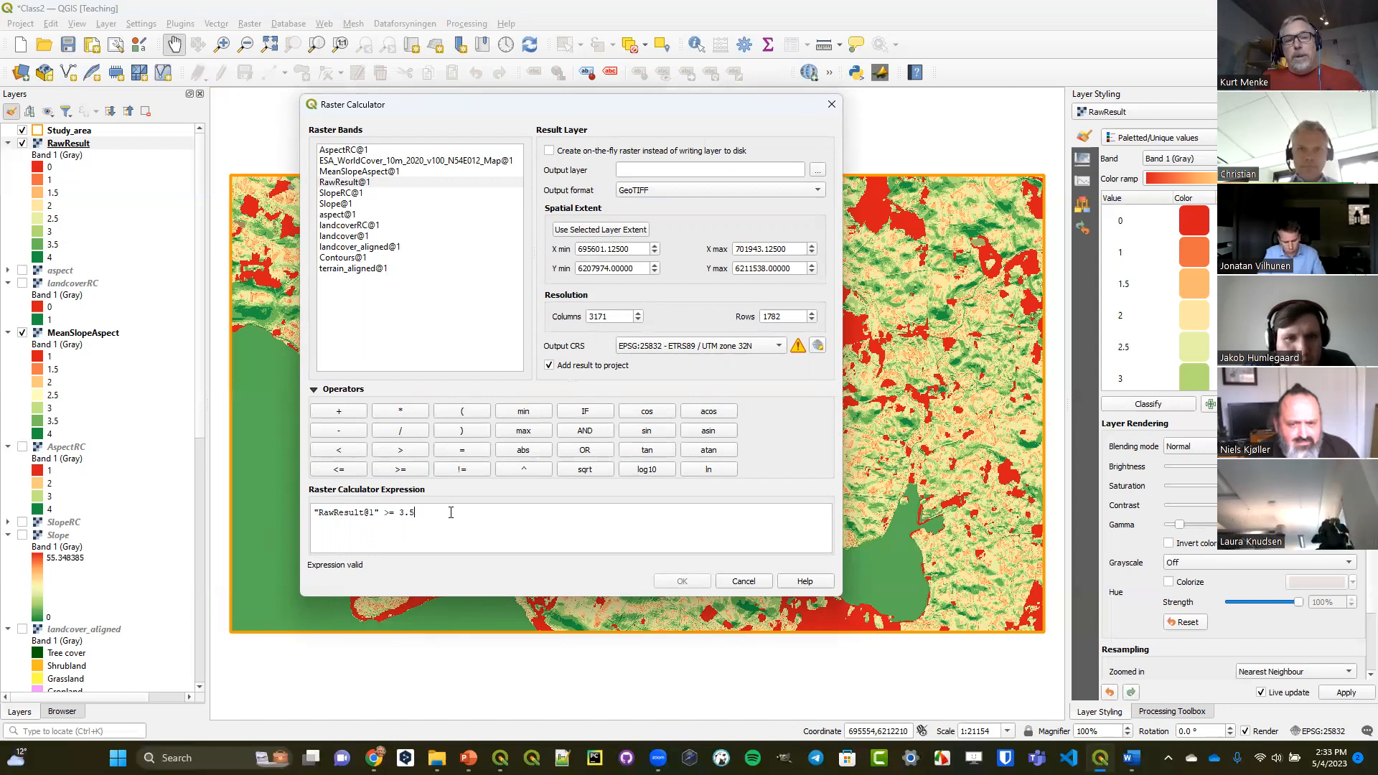
Set the calculation's output layer to FinalResult in the OutputClass folder and run it.
left_click(818, 170)
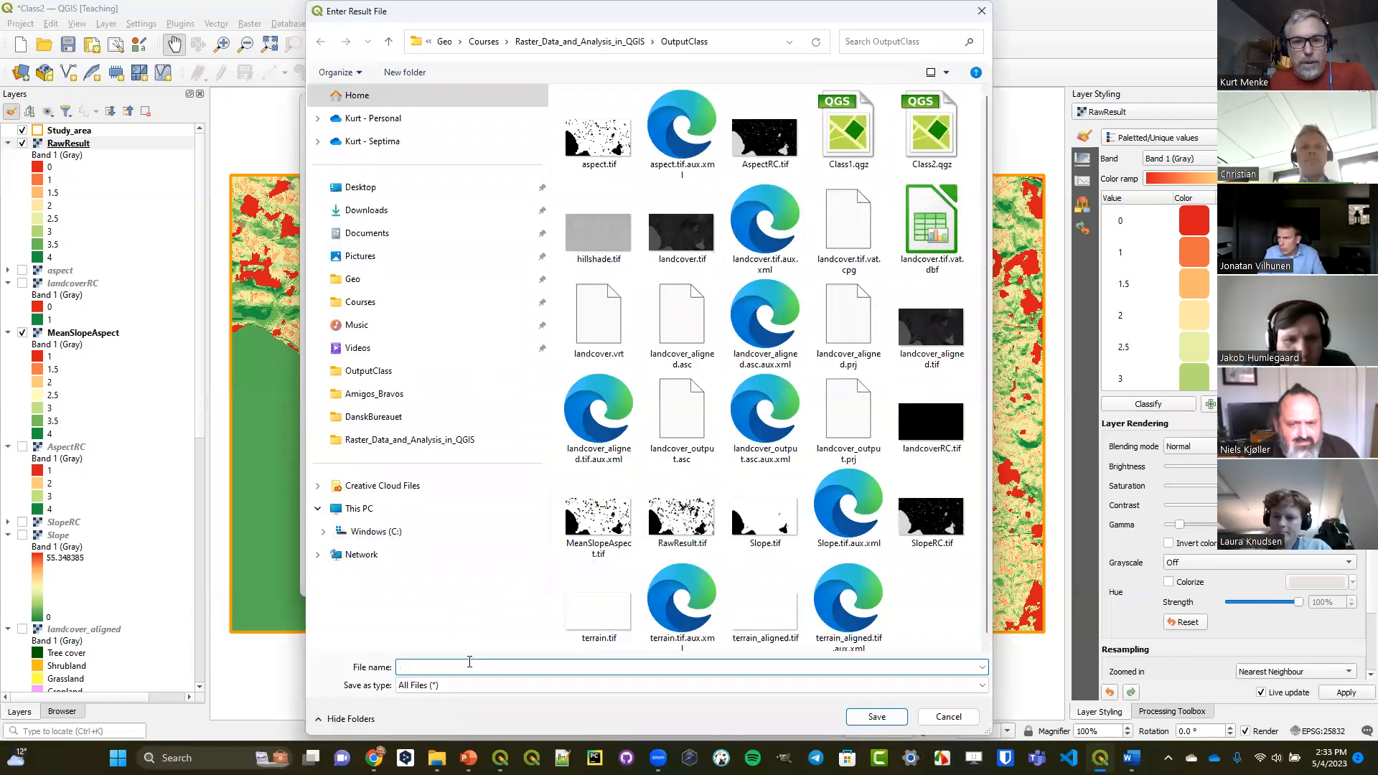
type("FinalResult")
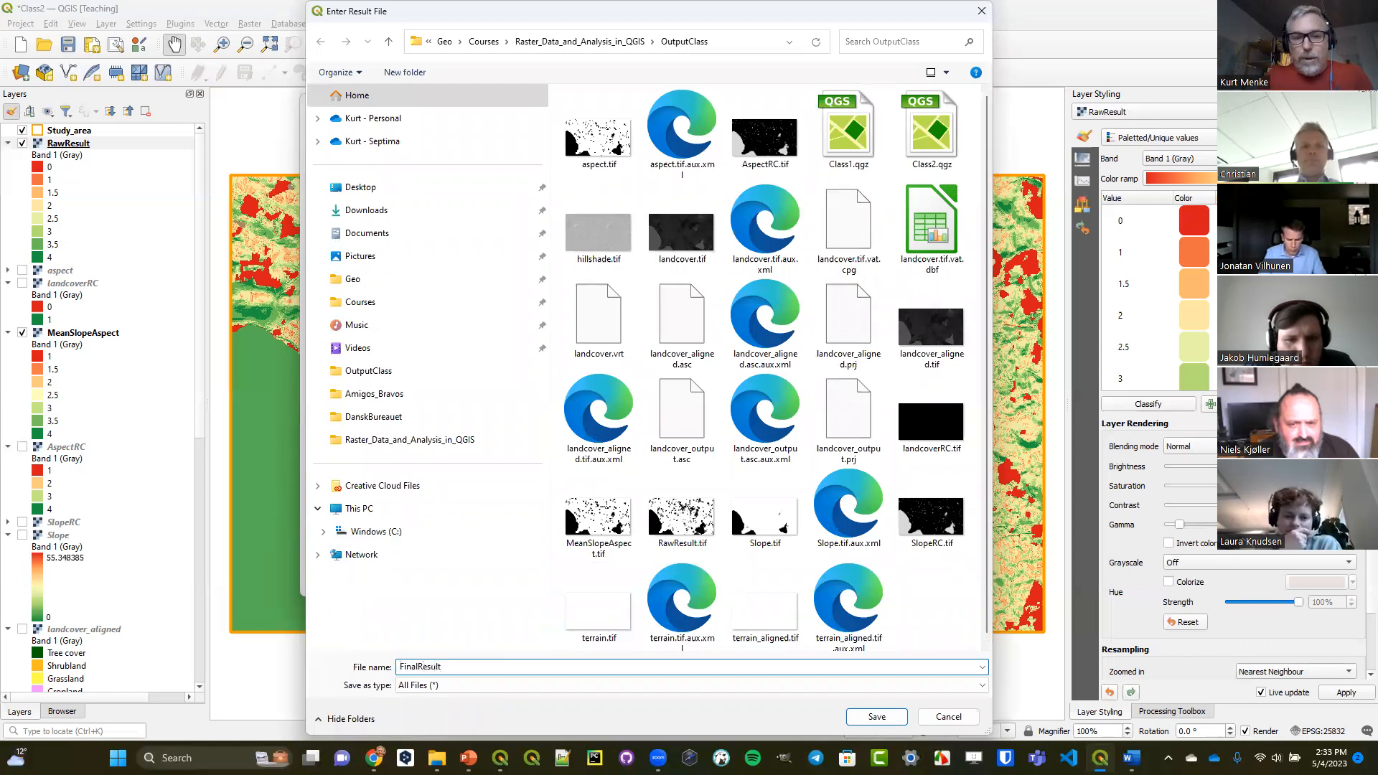
key("Return")
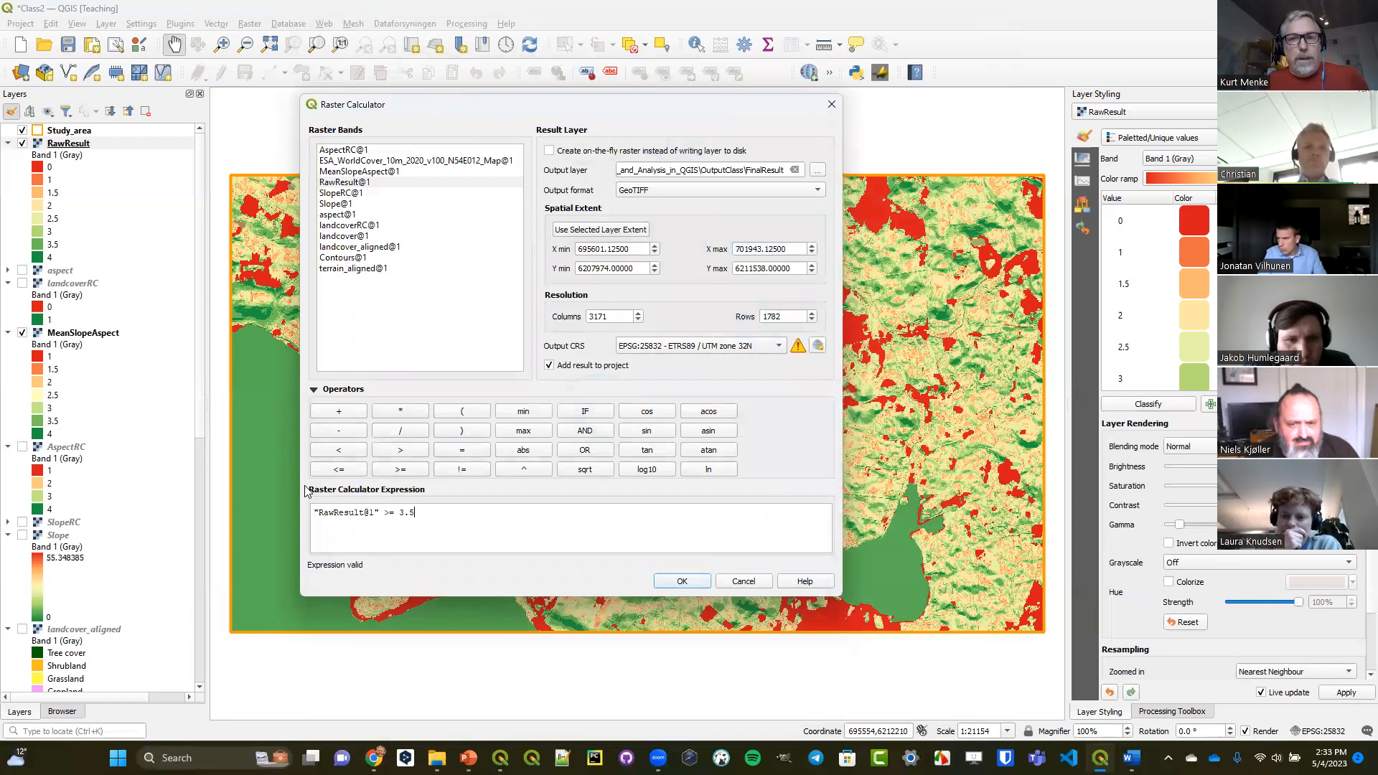
left_click(675, 582)
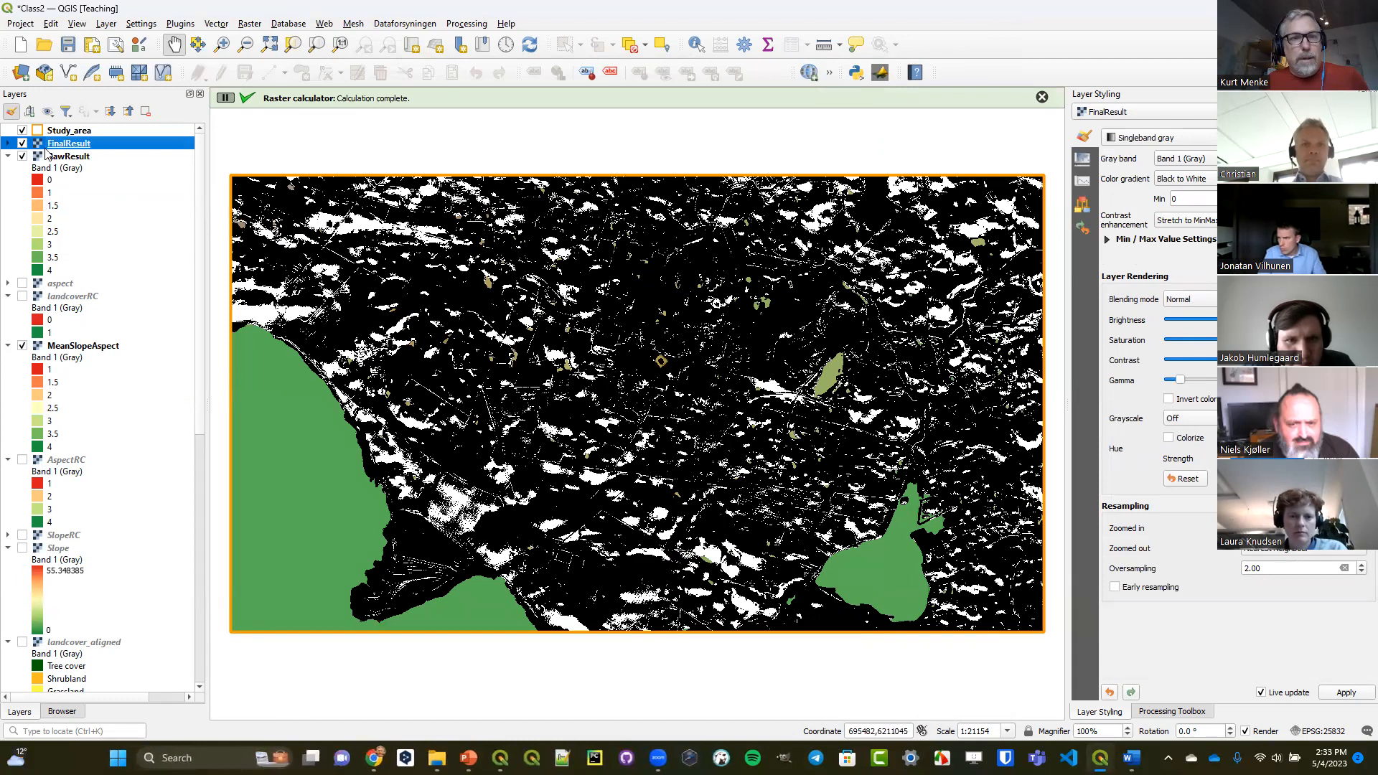
Hide RawResult, classify FinalResult as Paletted/Unique values with the RdYlGn color ramp, and expand its legend.
left_click(22, 157)
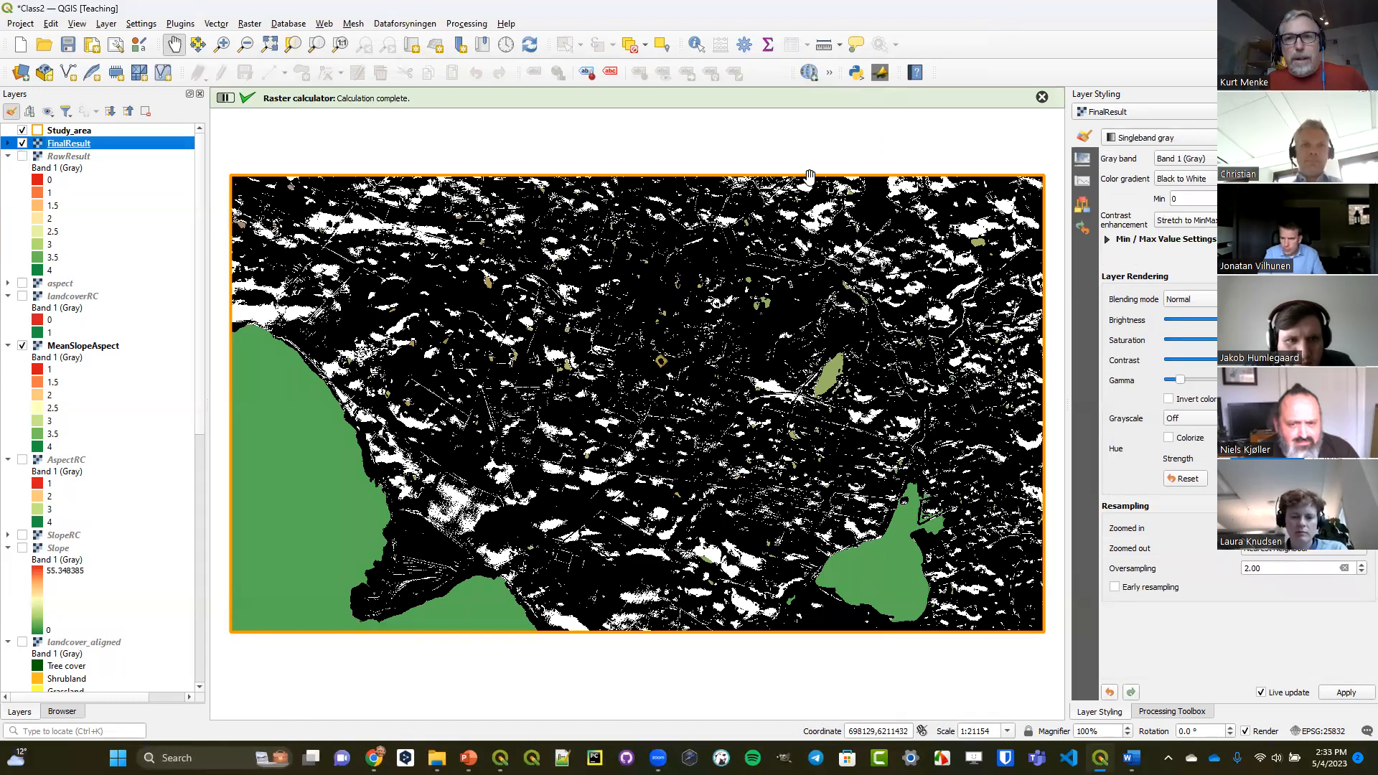
left_click(1183, 139)
left_click(1169, 122)
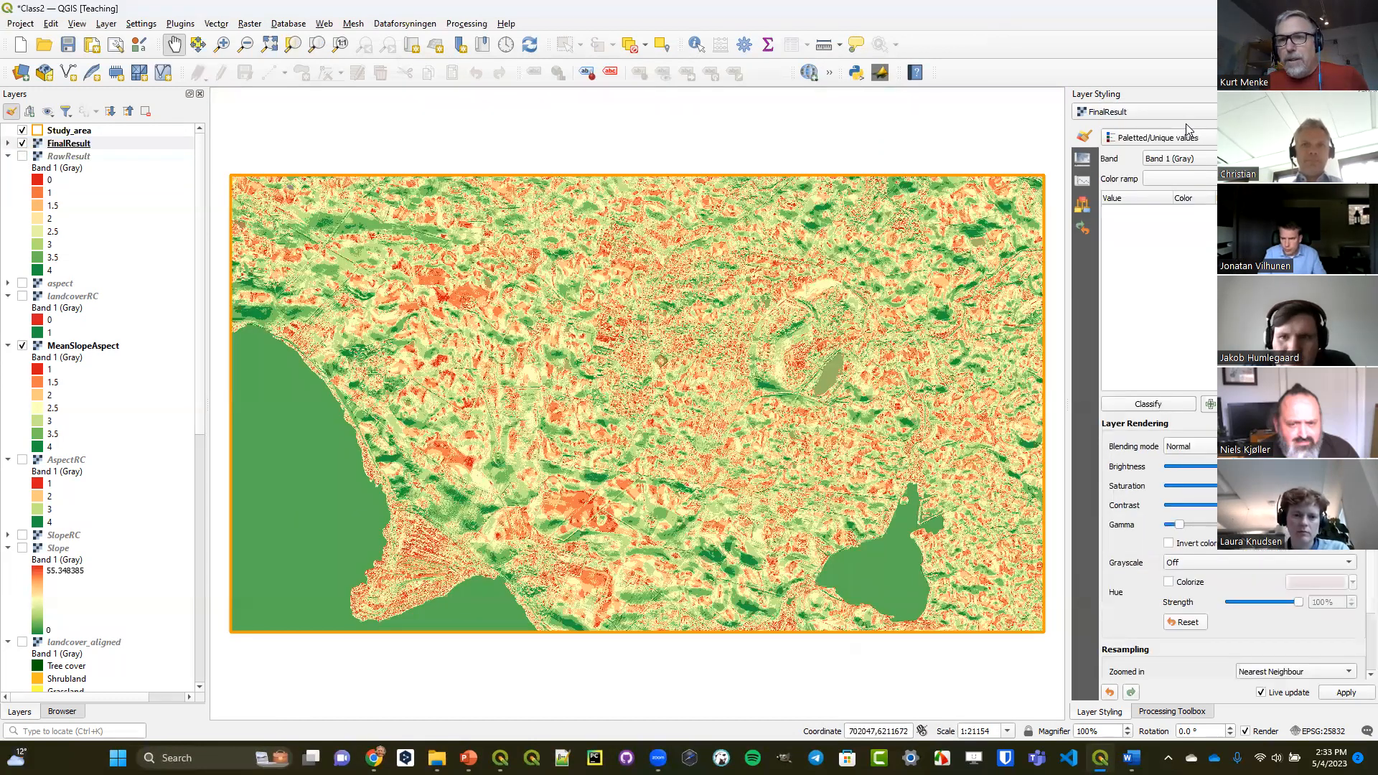
left_click(1181, 179)
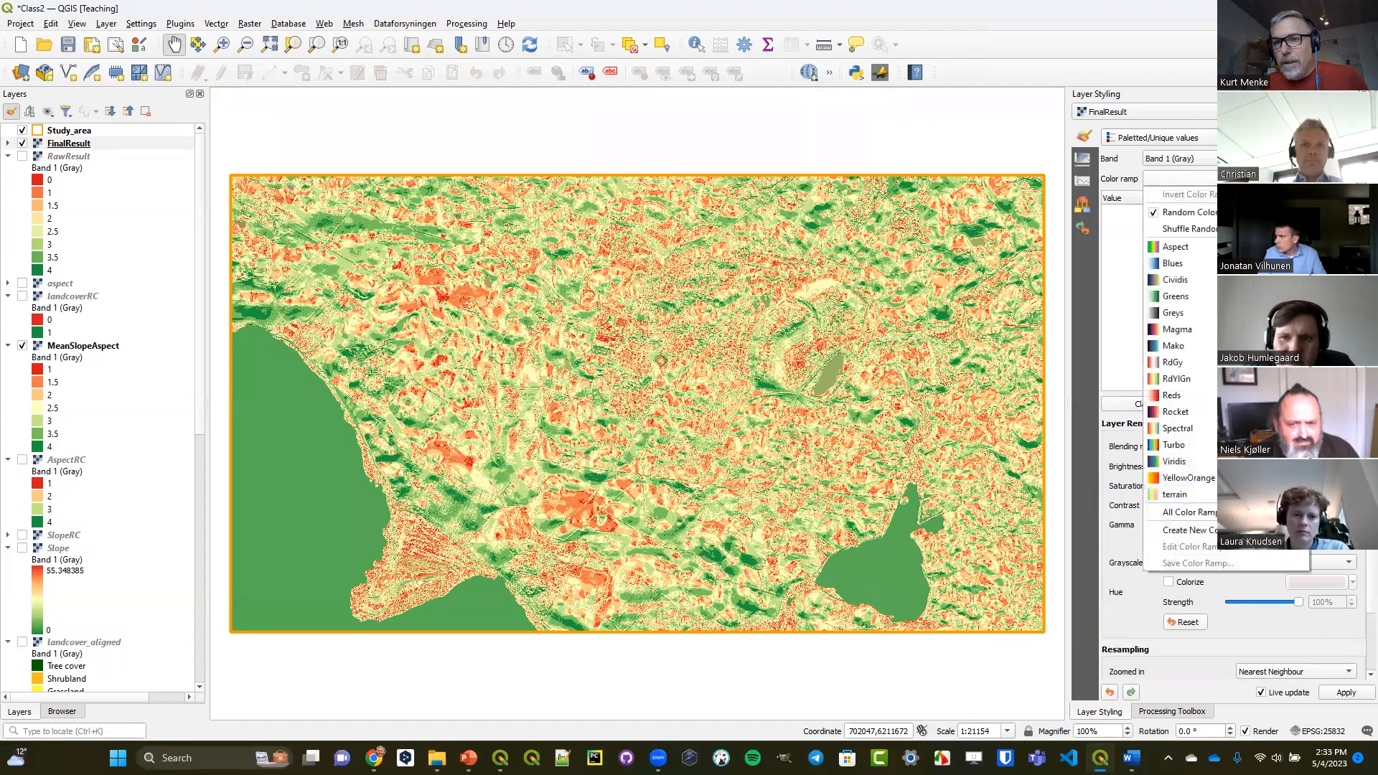
left_click(1192, 379)
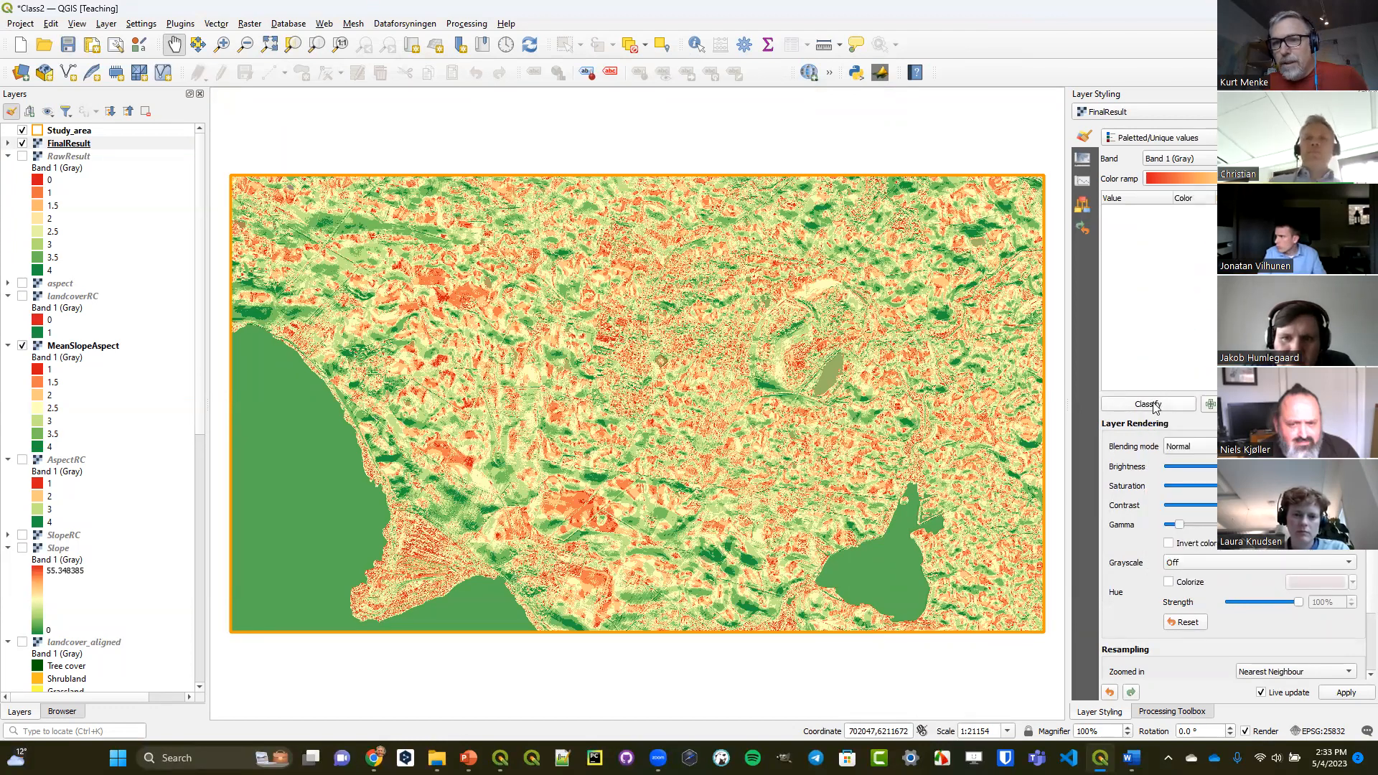
left_click(1149, 404)
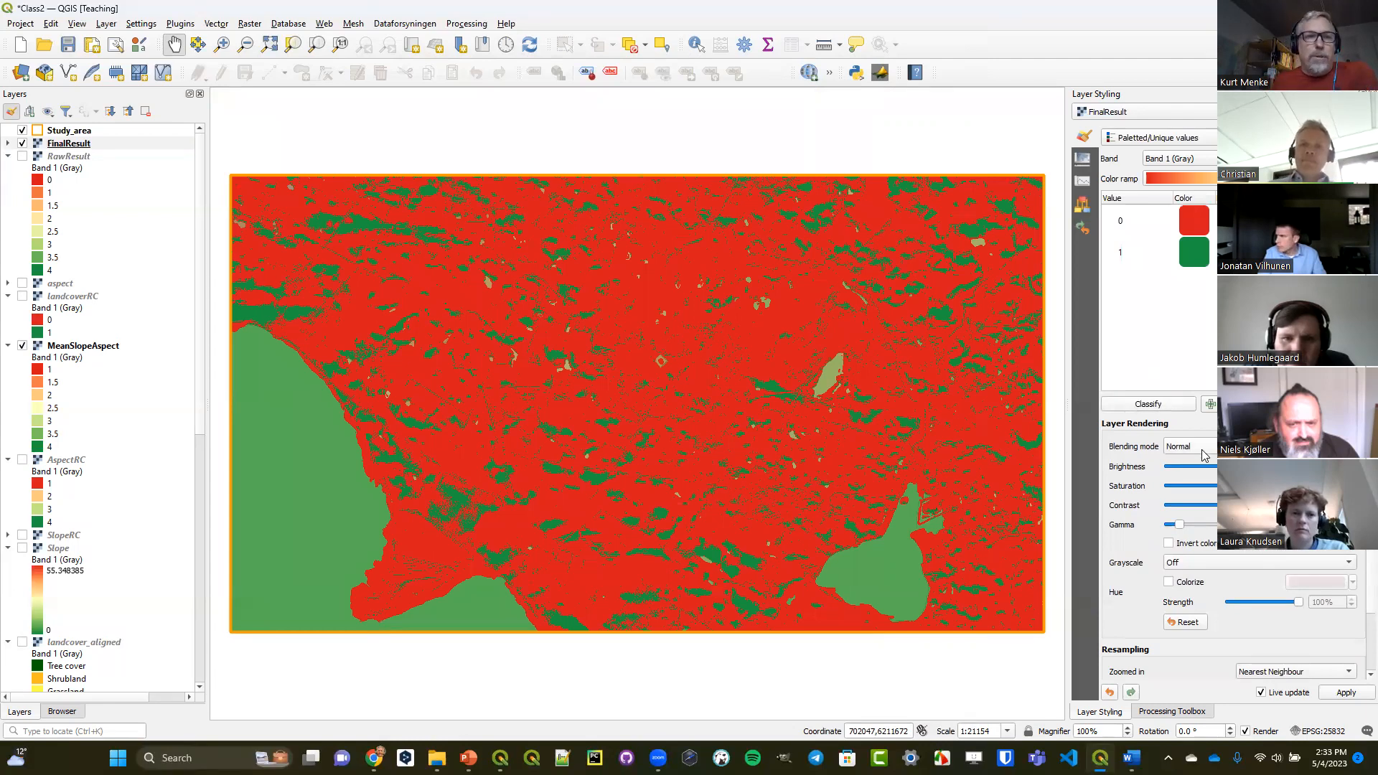
left_click(8, 143)
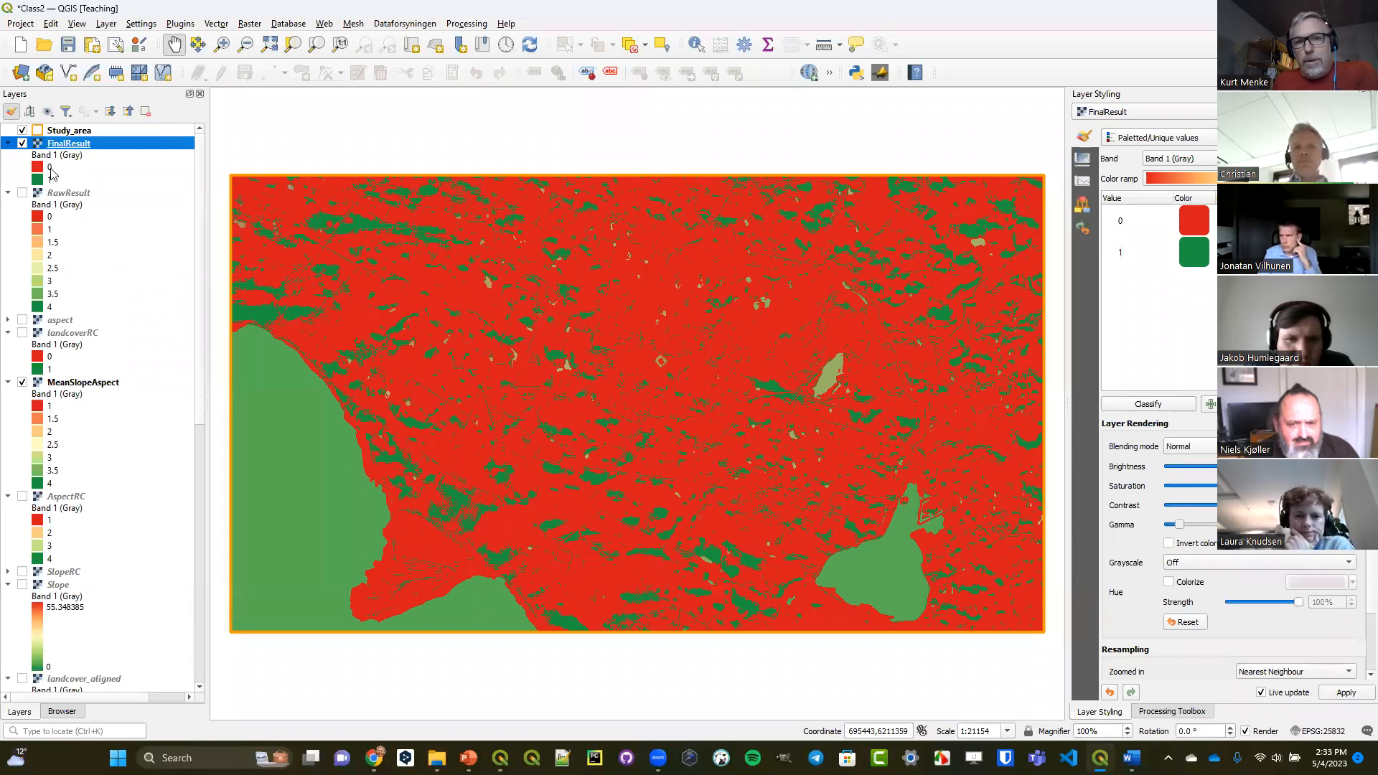
Remove the 0 class from FinalResult's symbology and hide the MeanSlopeAspect layer.
left_click(1195, 219)
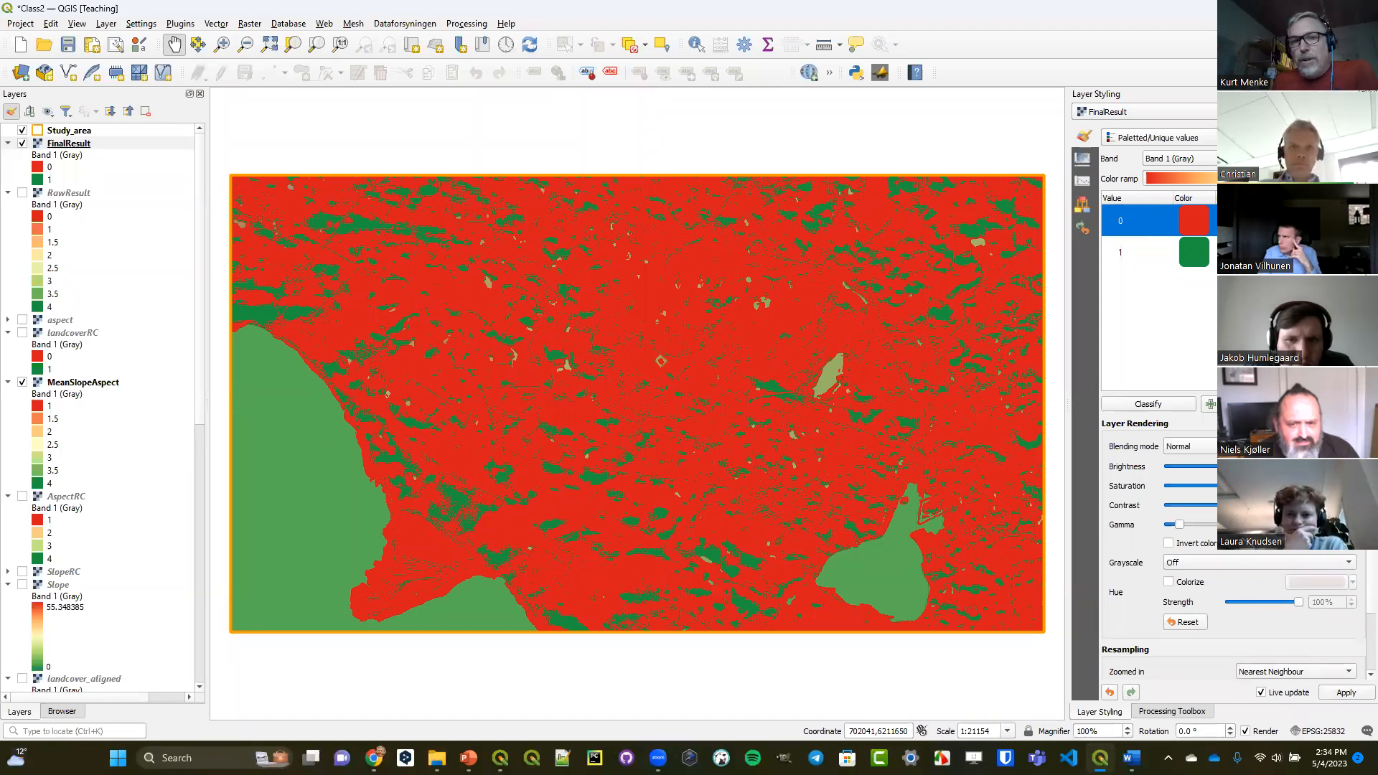
left_click(1234, 404)
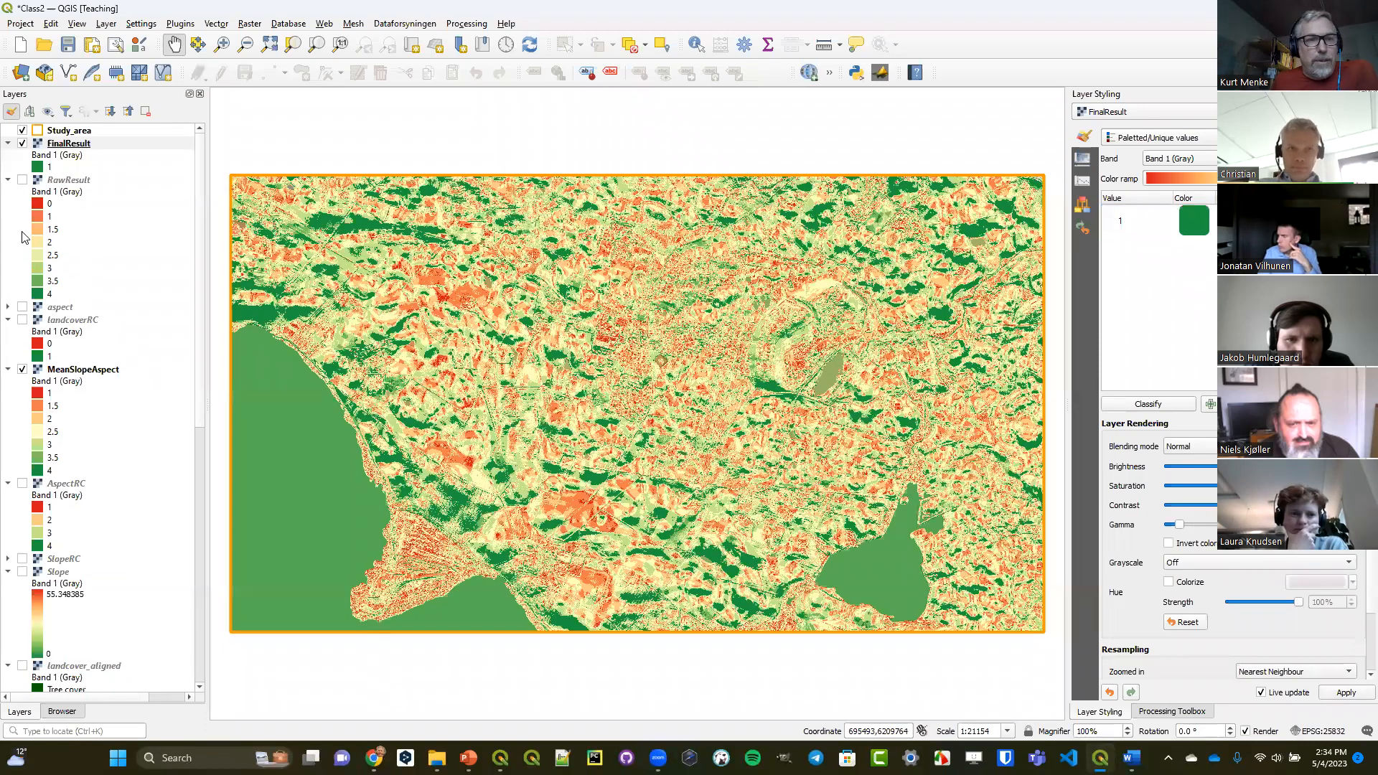
left_click(22, 369)
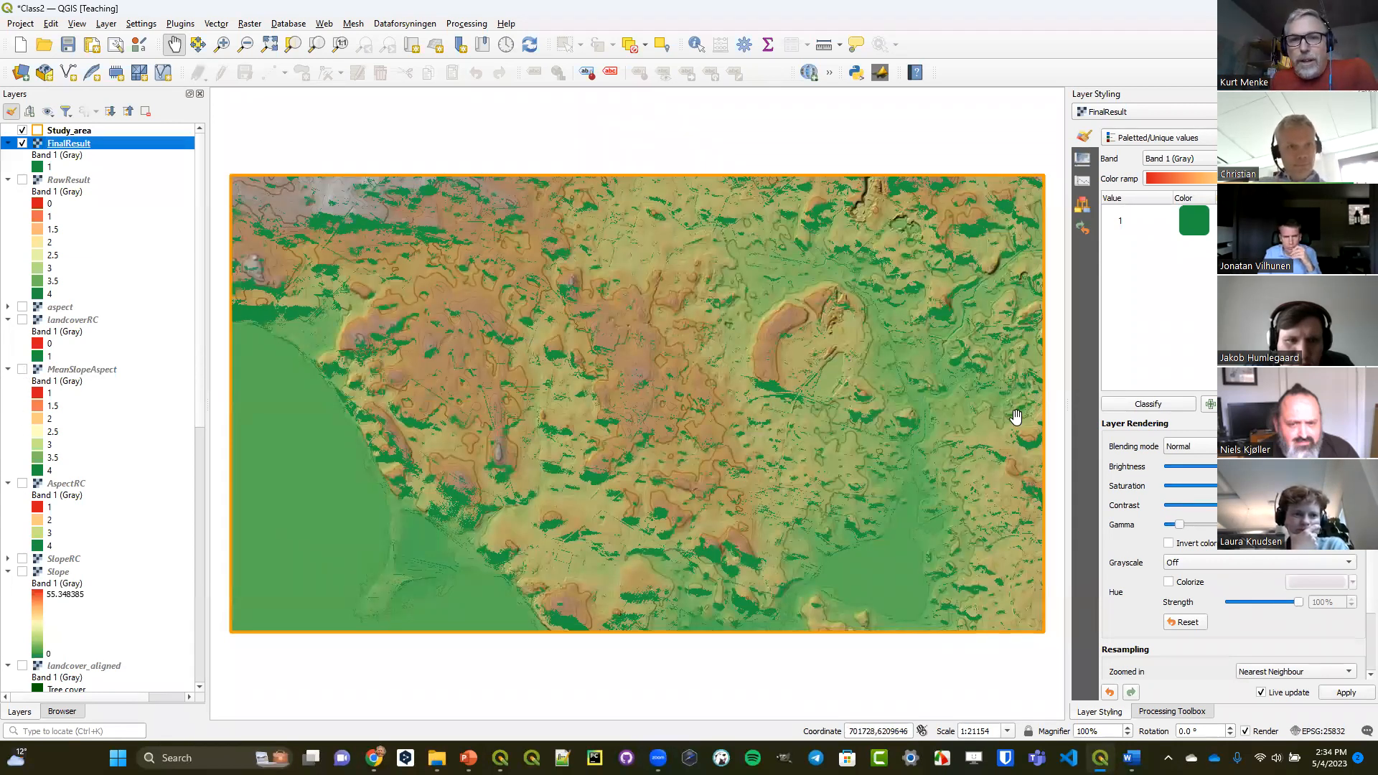
Change the color of FinalResult's value 1 class to bright yellow (#fff703).
double_click(1200, 223)
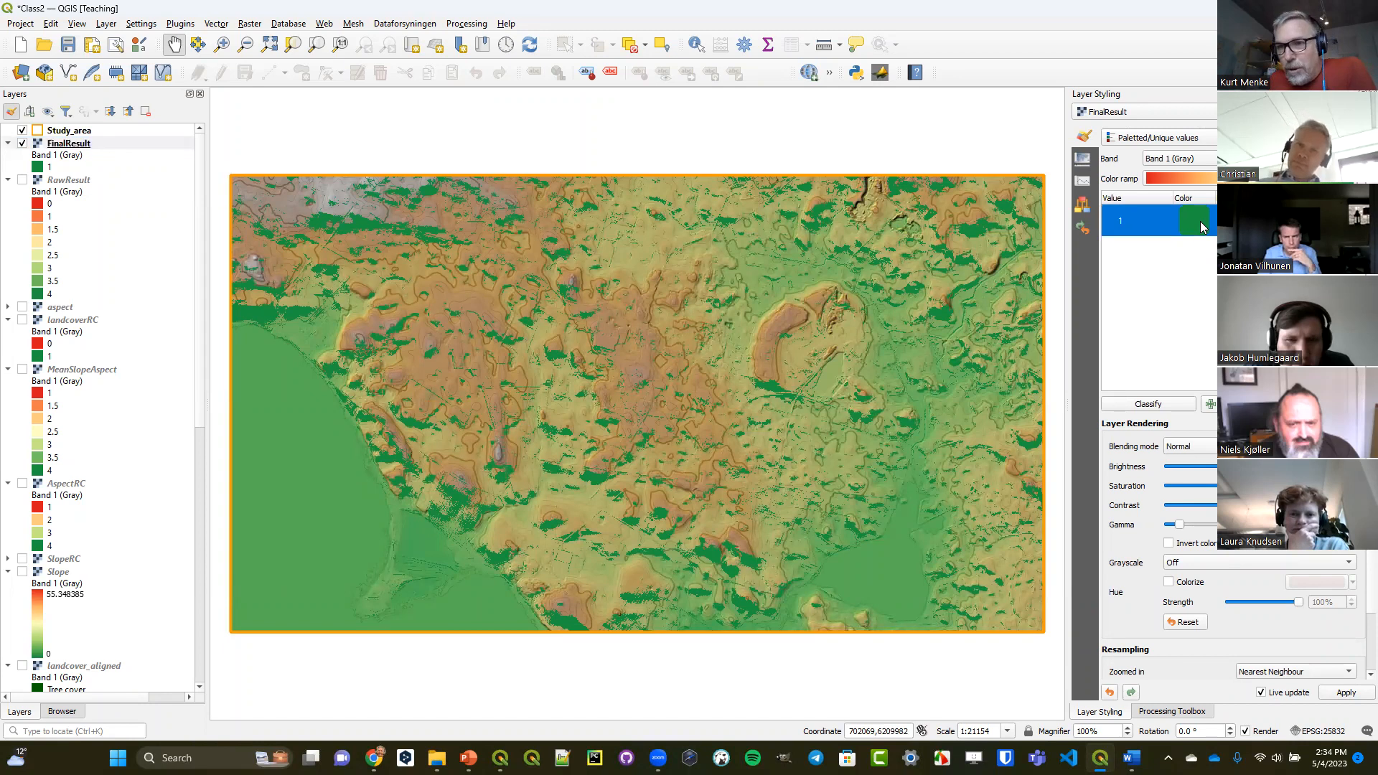
left_click_drag(1163, 212, 1282, 197)
left_click(1307, 277)
left_click(1299, 224)
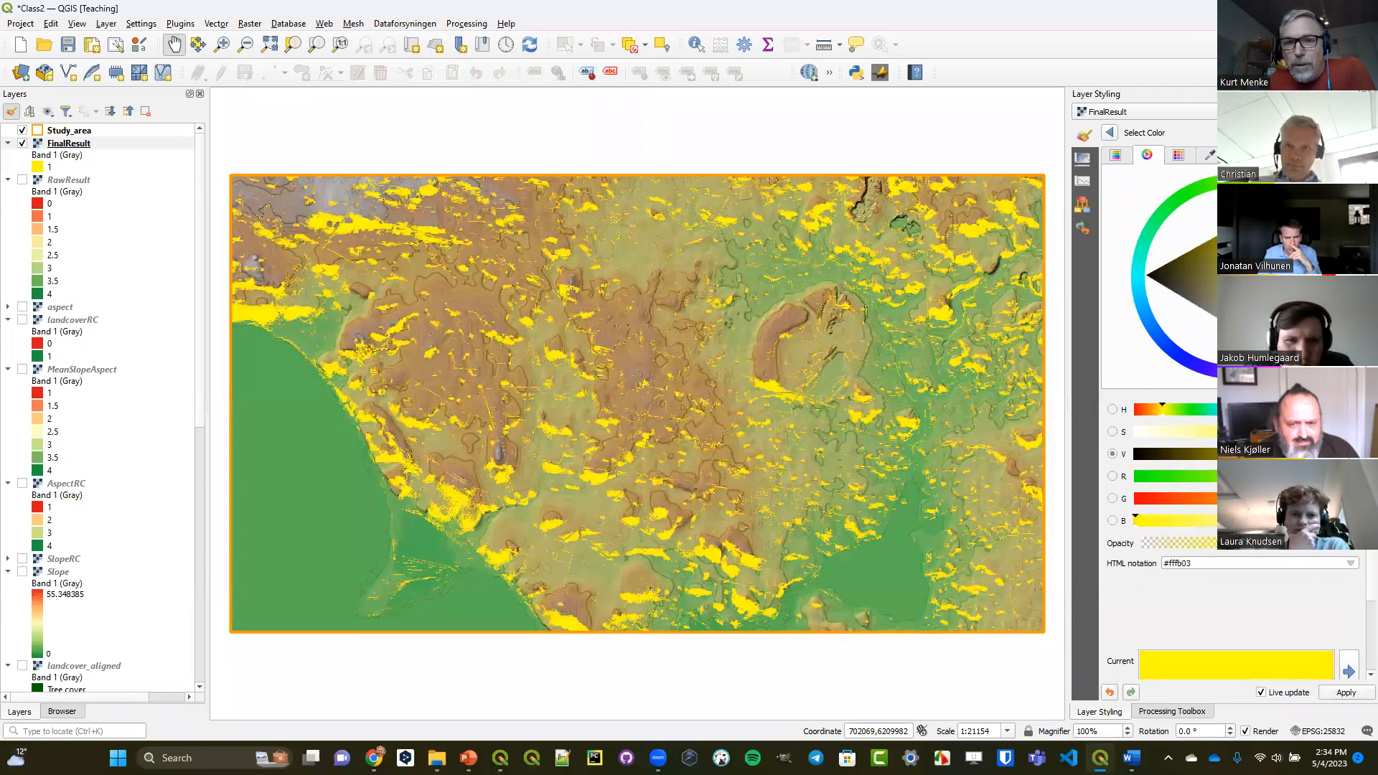
Examine the suitable areas of FinalResult up close in the west-central part of the study area, and return to the full extent.
left_click(75, 145)
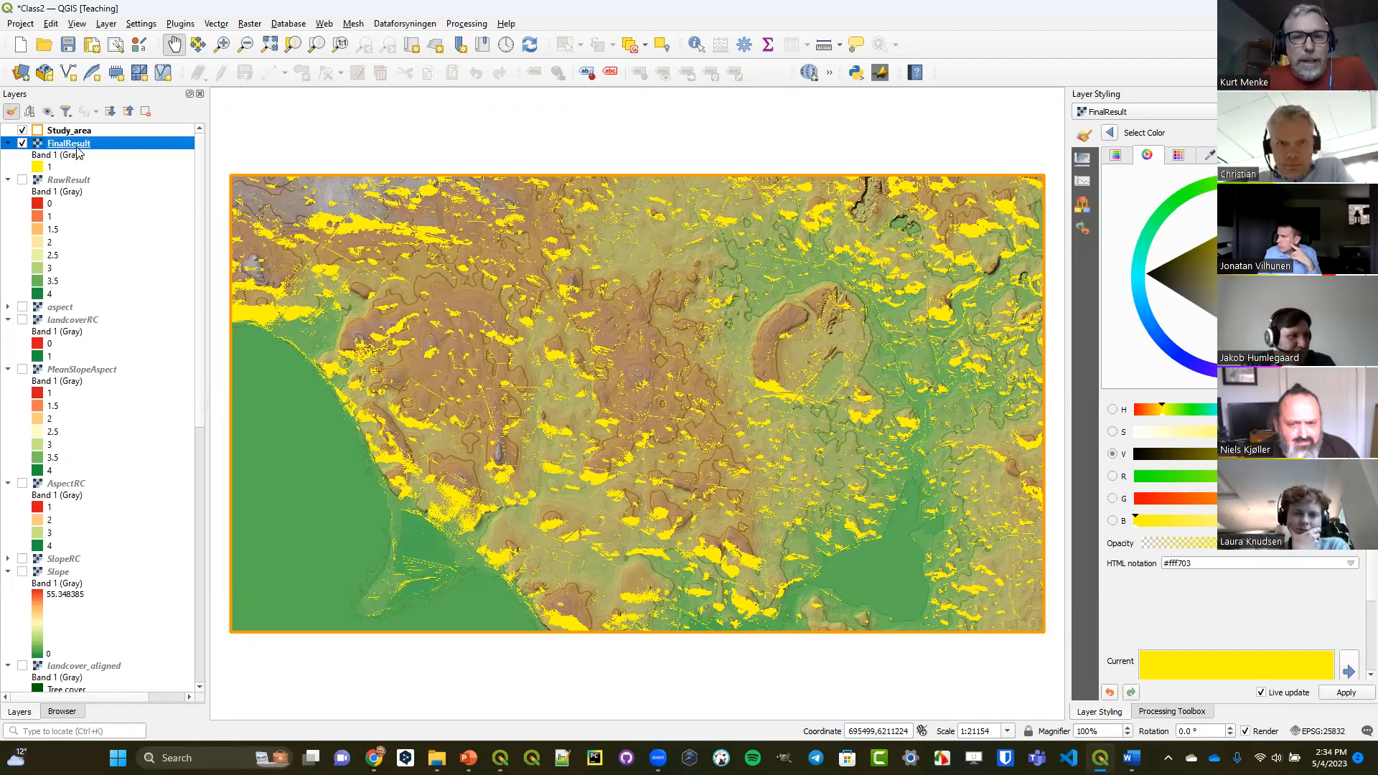
left_click(221, 43)
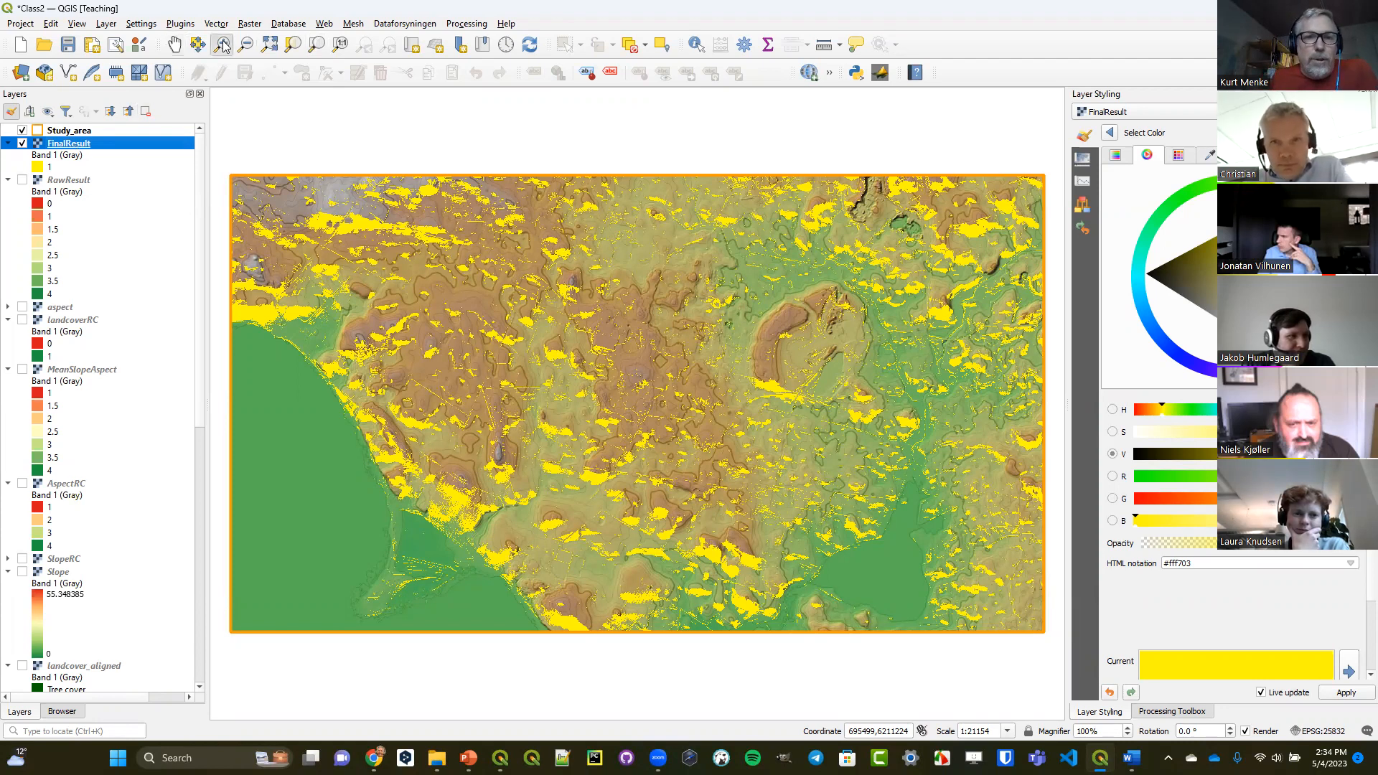
left_click_drag(461, 270, 639, 411)
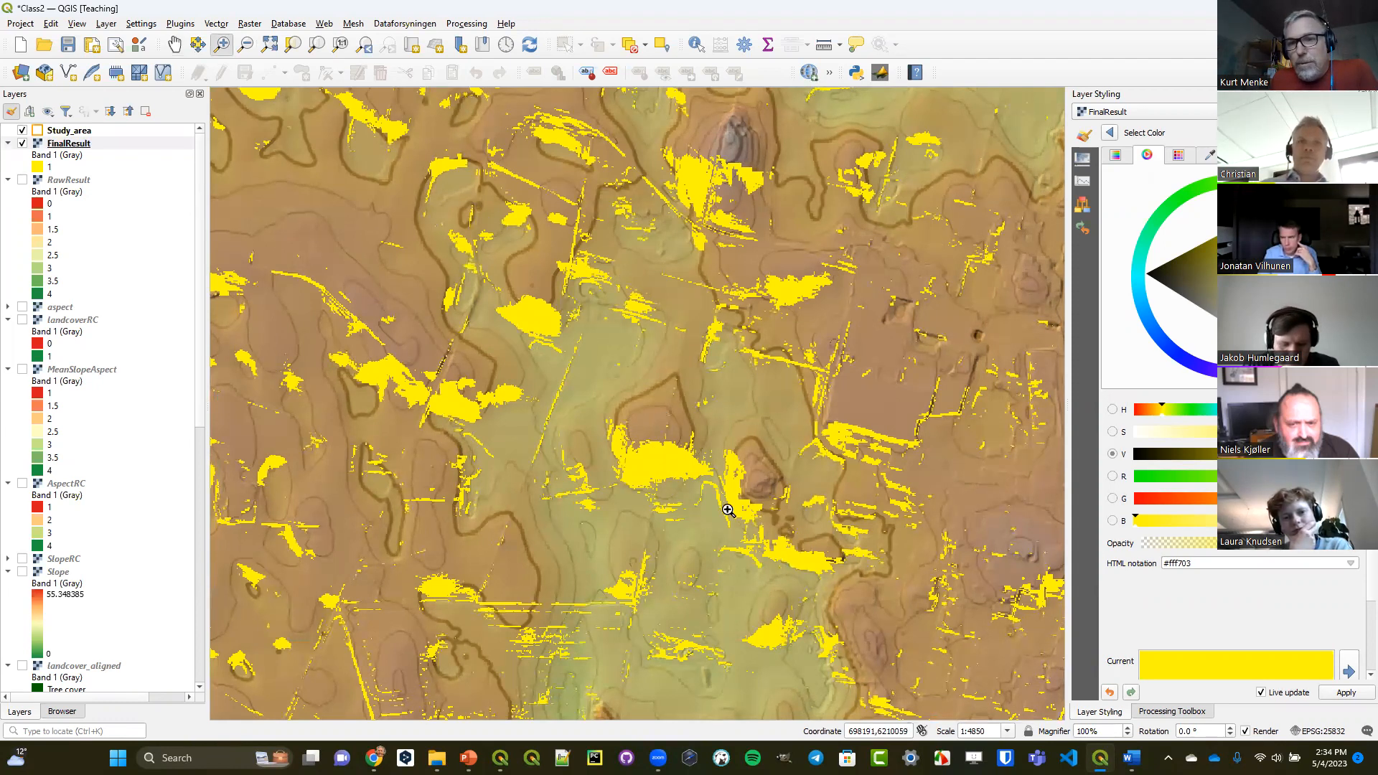
left_click(365, 47)
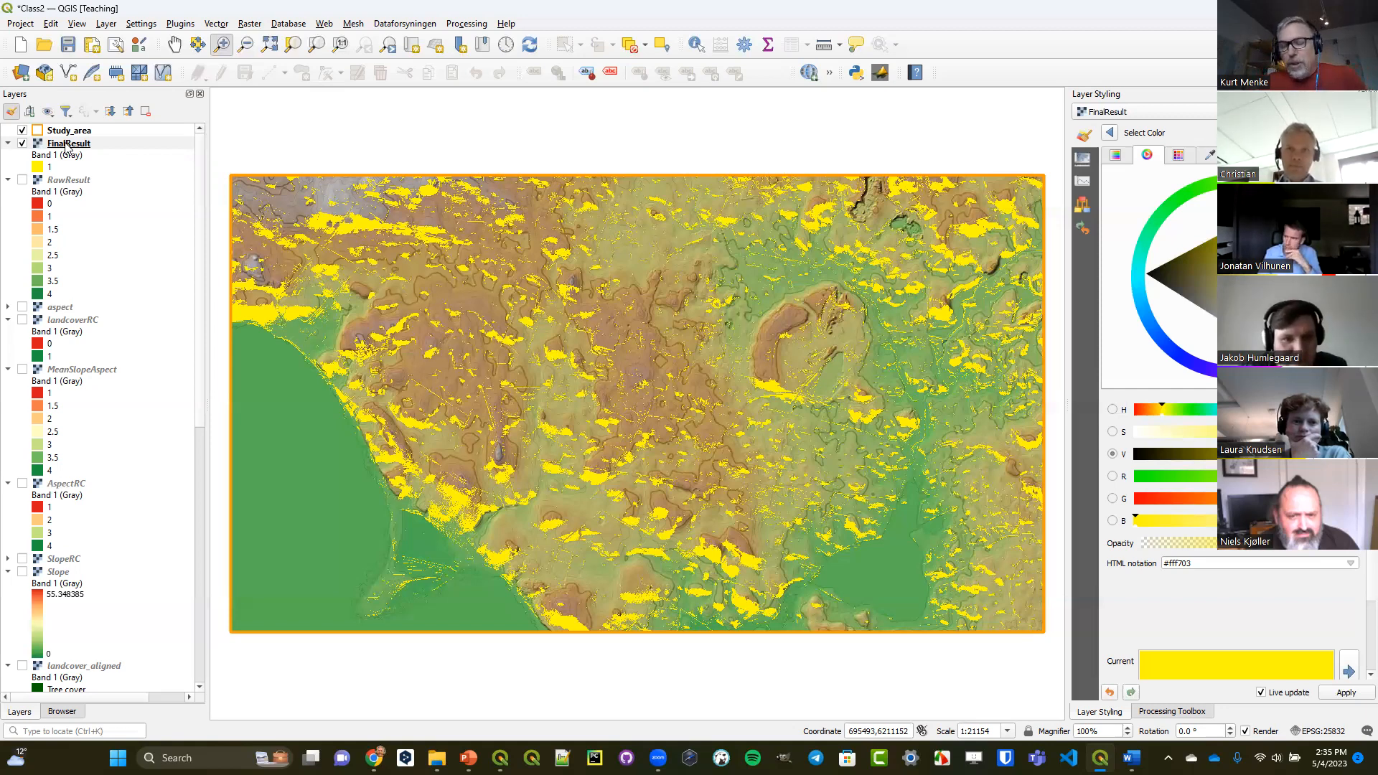
Set up a Polygonize (Raster to Vector) conversion of FinalResult with the output saved as FinalResult_poly.shp in the OutputClass folder.
left_click(73, 144)
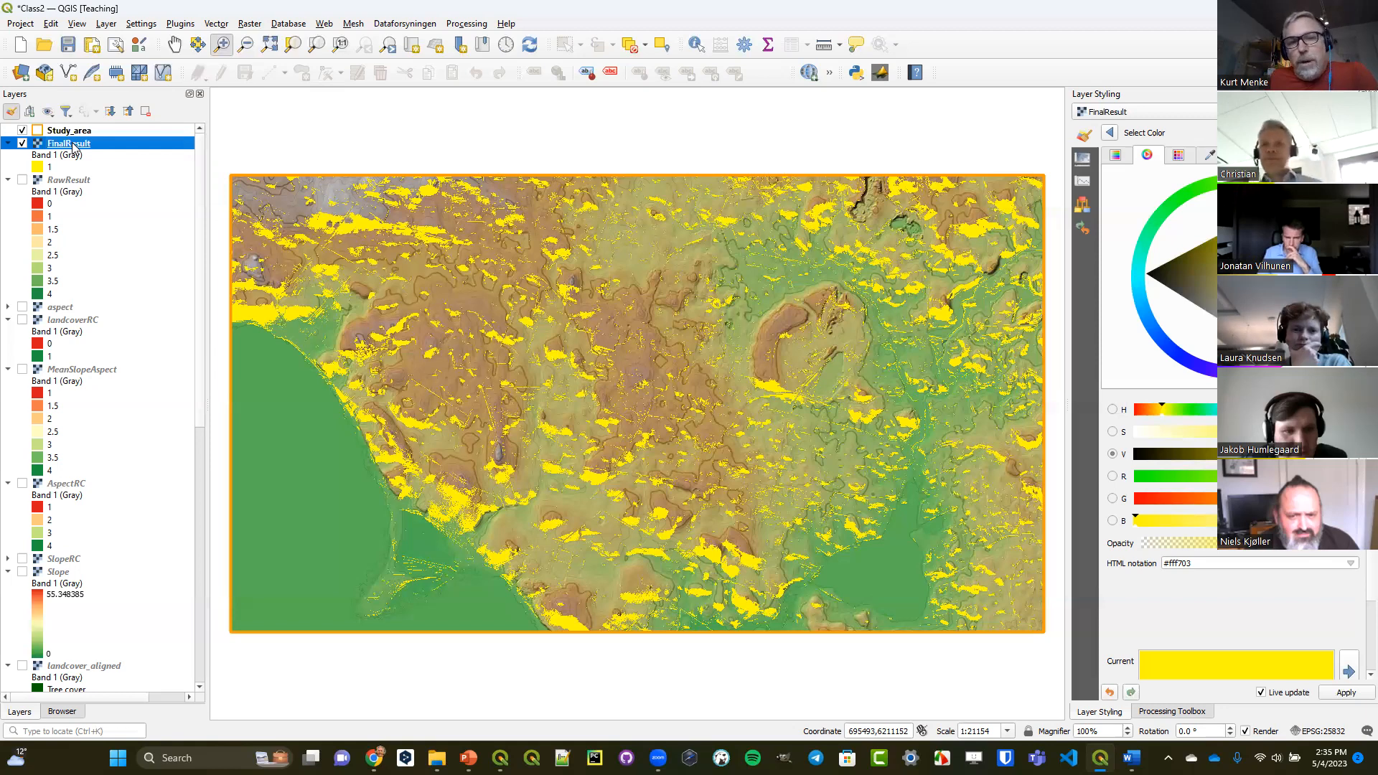
left_click(257, 24)
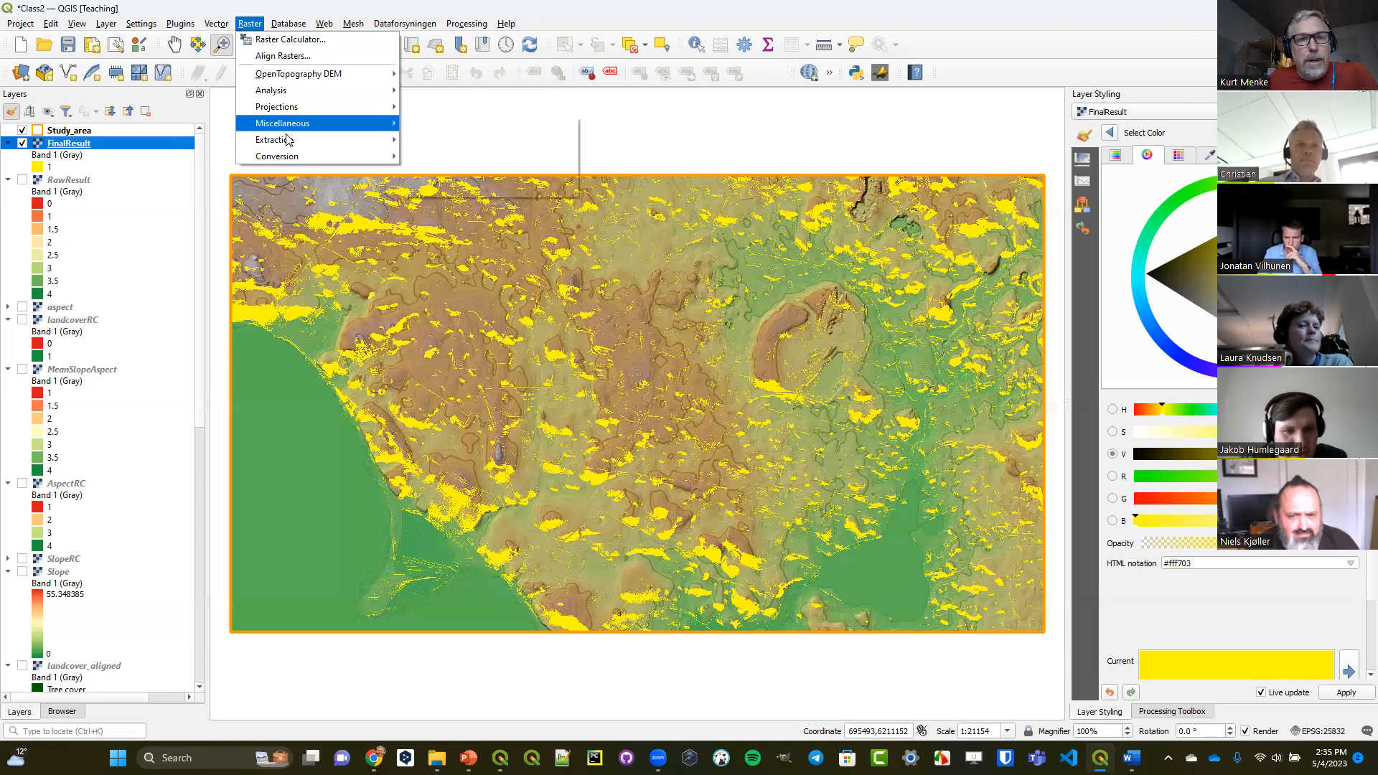
mouse_move(299, 156)
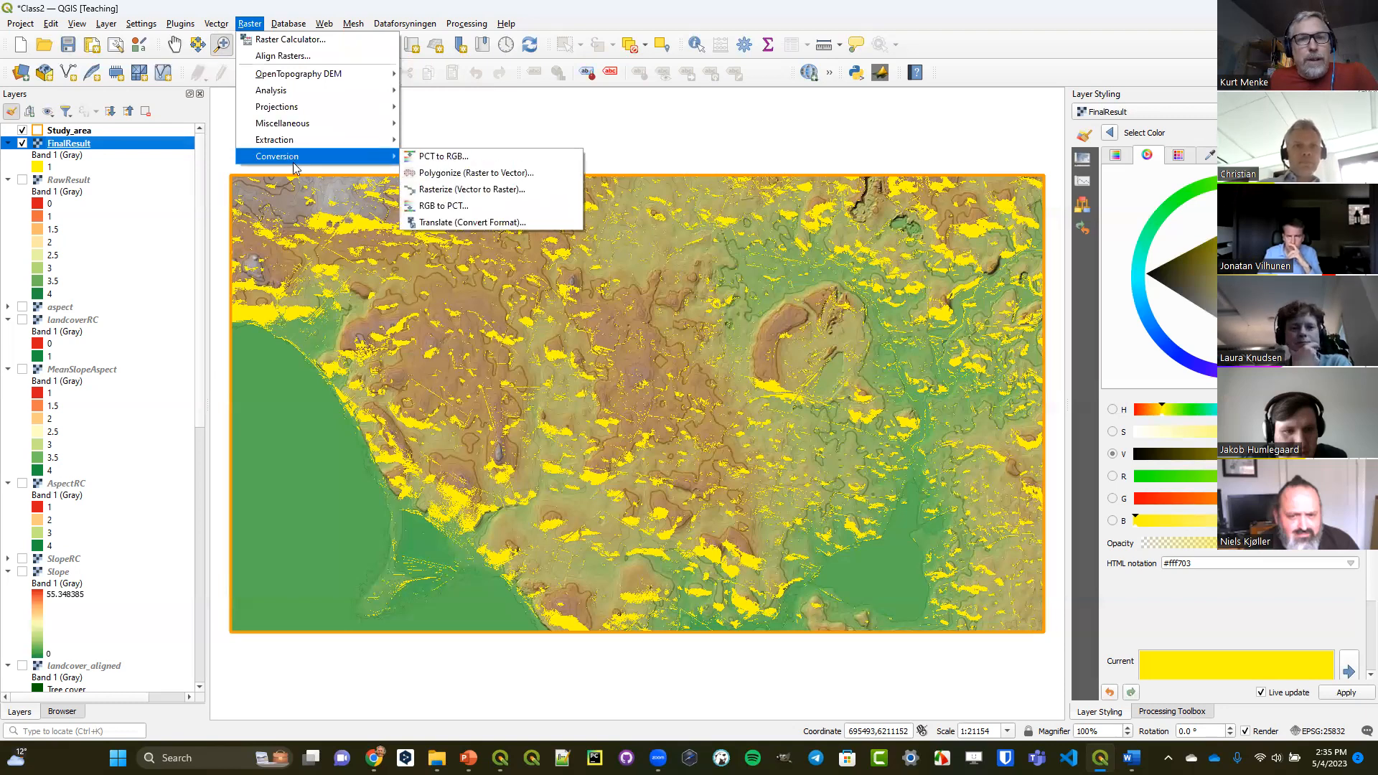
left_click(474, 175)
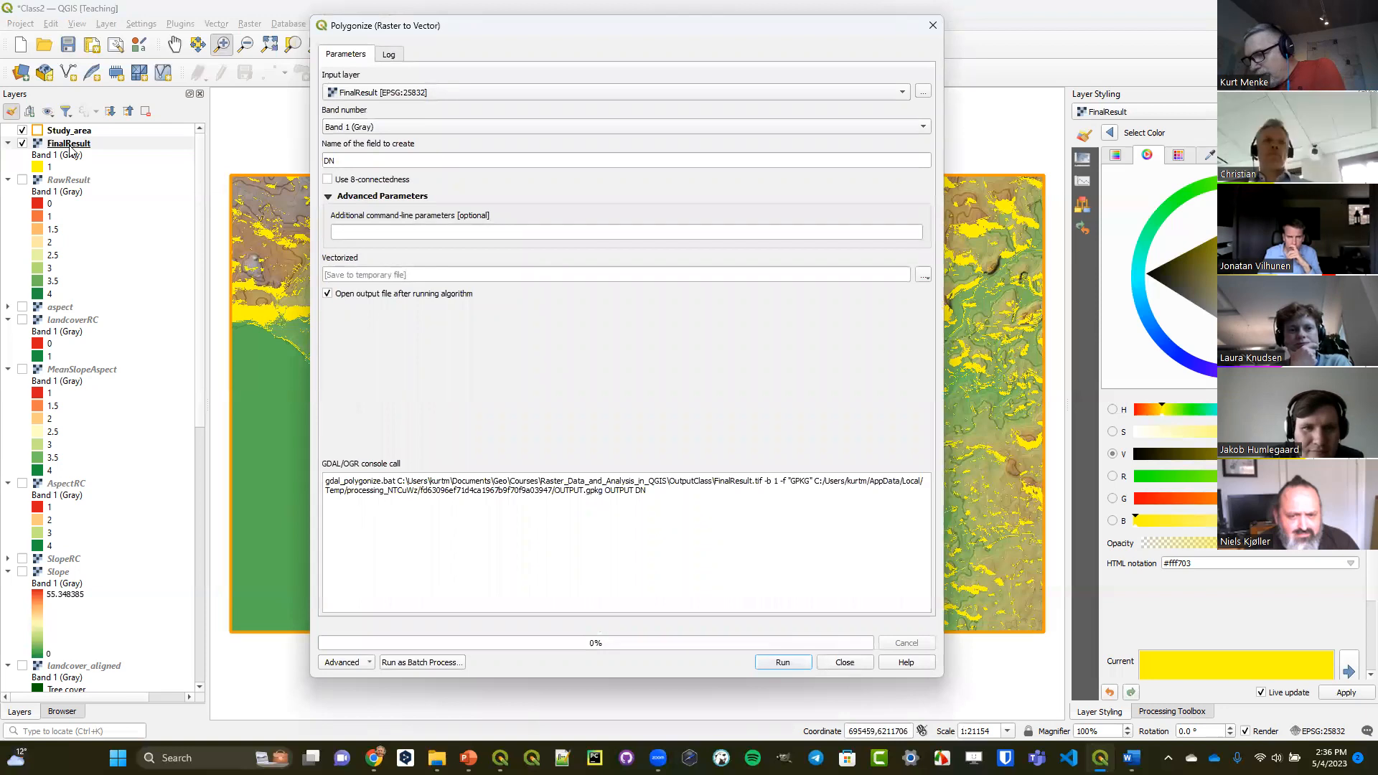
double_click(344, 162)
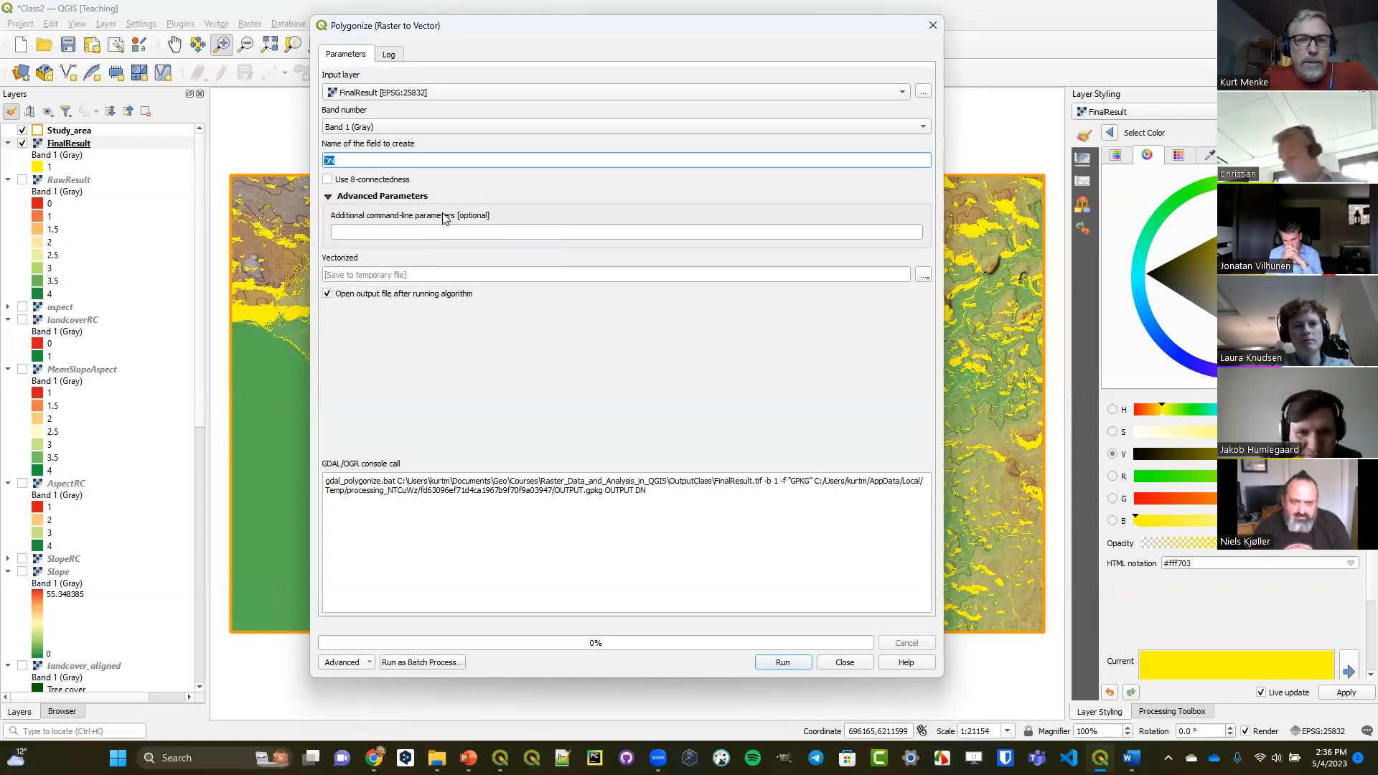
left_click(923, 276)
left_click(956, 307)
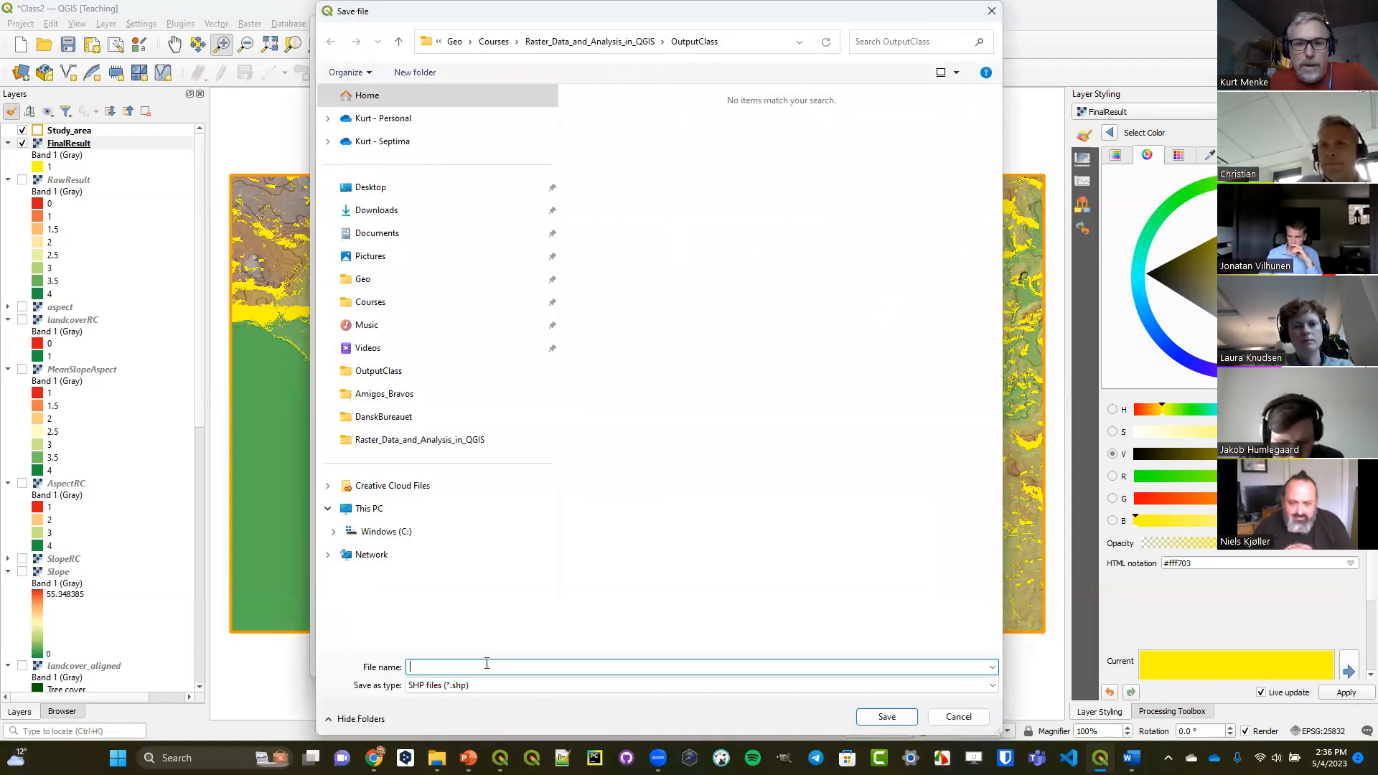
type("Final")
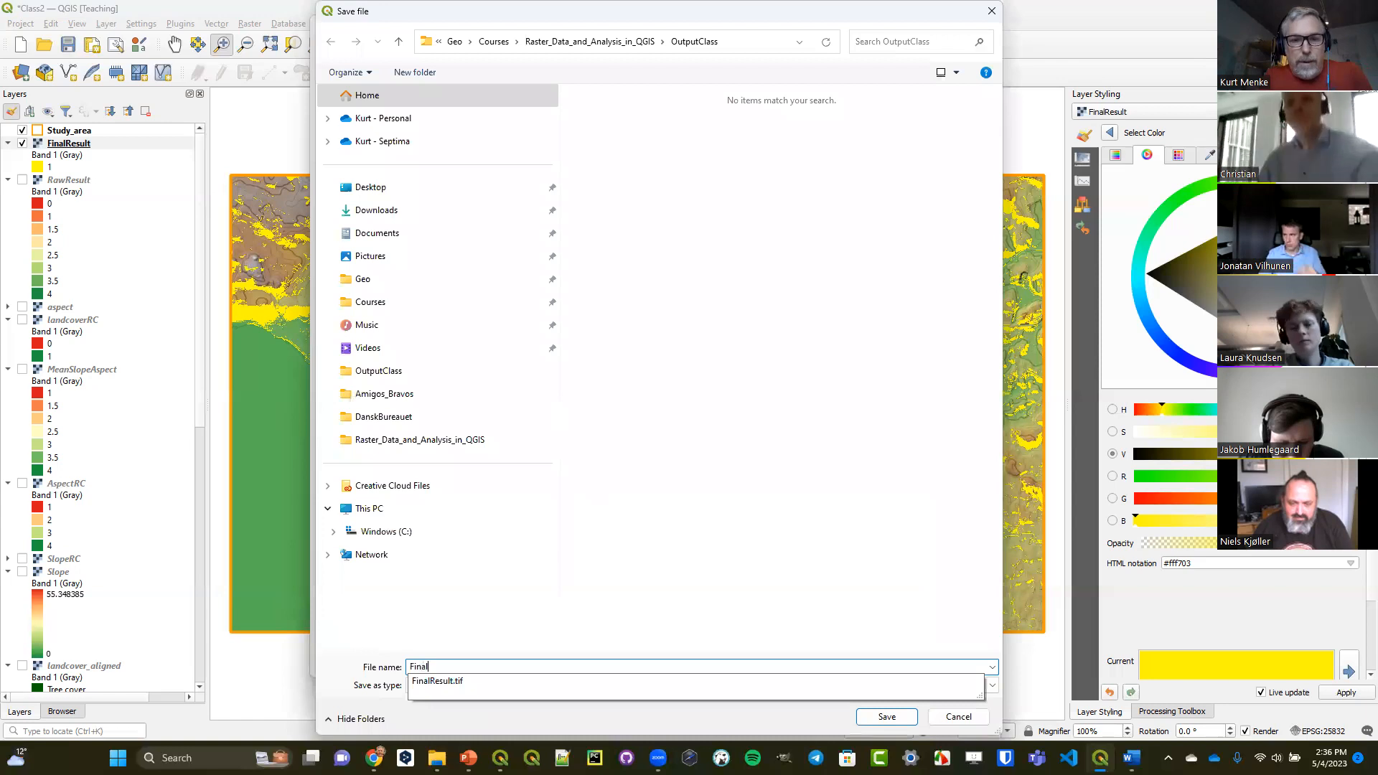
type("Result_poly")
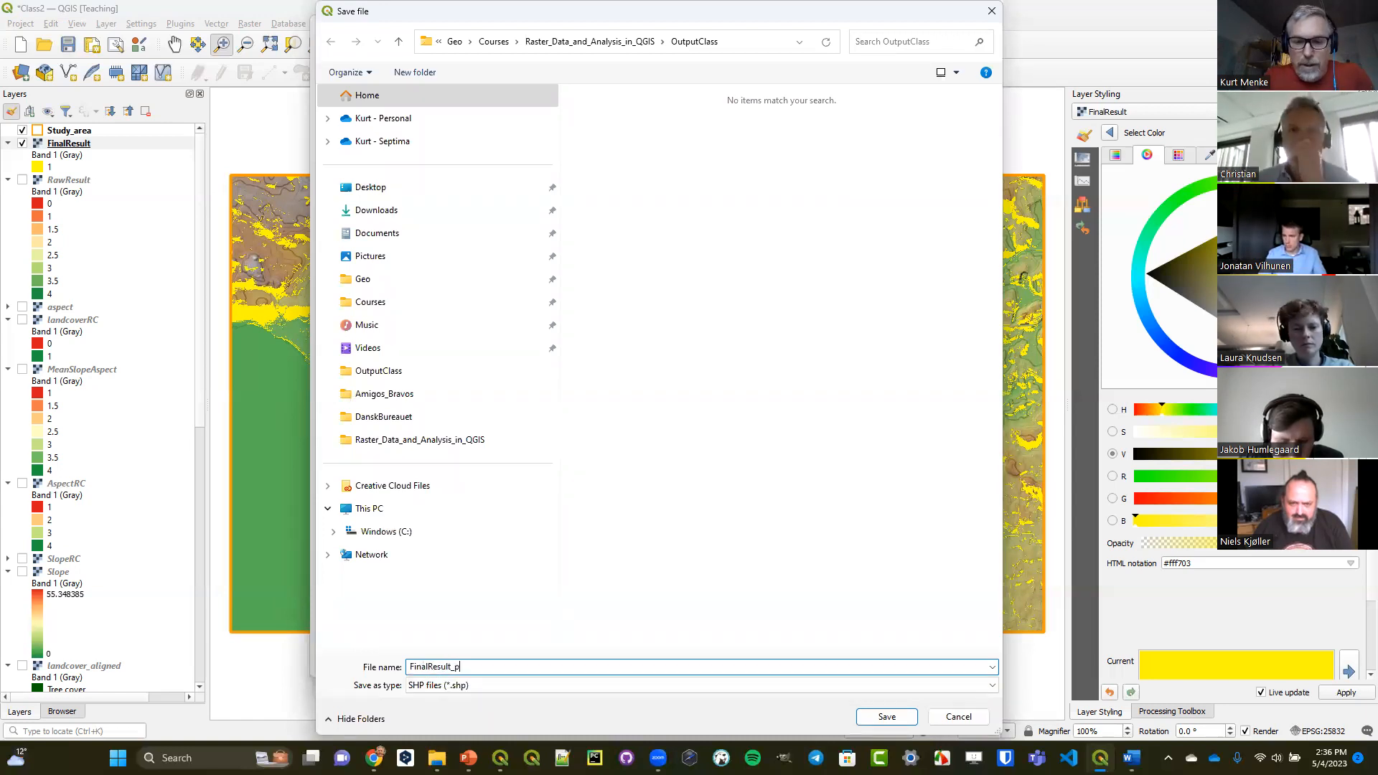
key("Return")
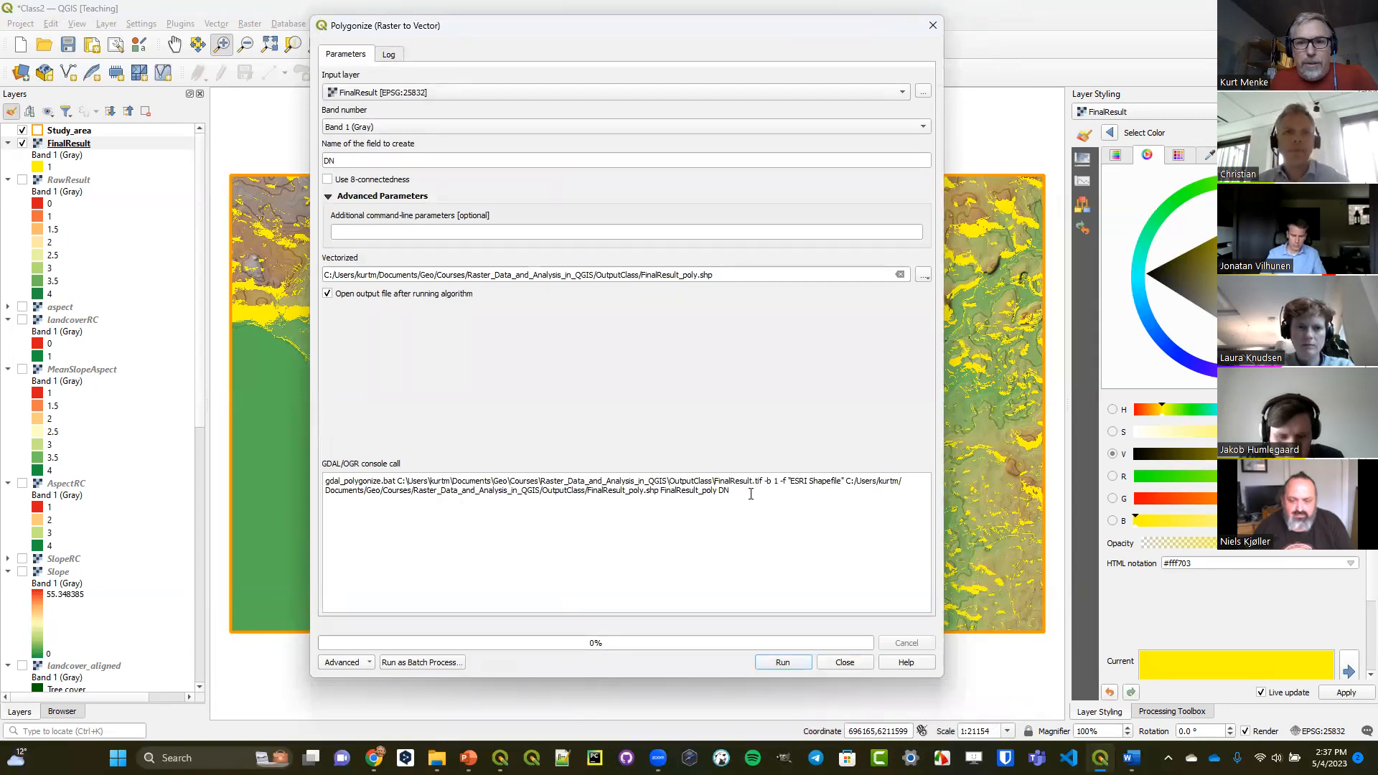
Review the GDAL/OGR console call of the Polygonize tool, from the gdal_polygonize.bat command to its input and output arguments.
triple_click(420, 473)
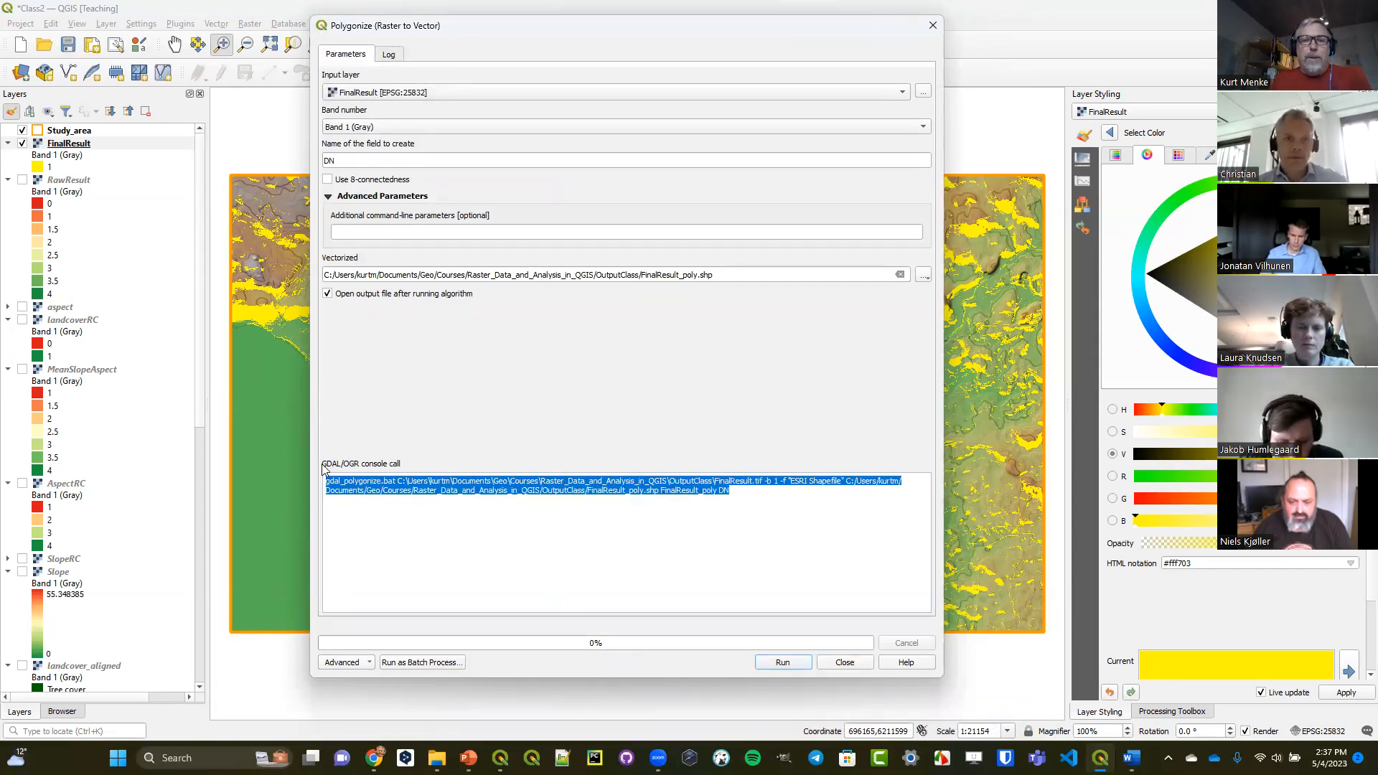
left_click(367, 481)
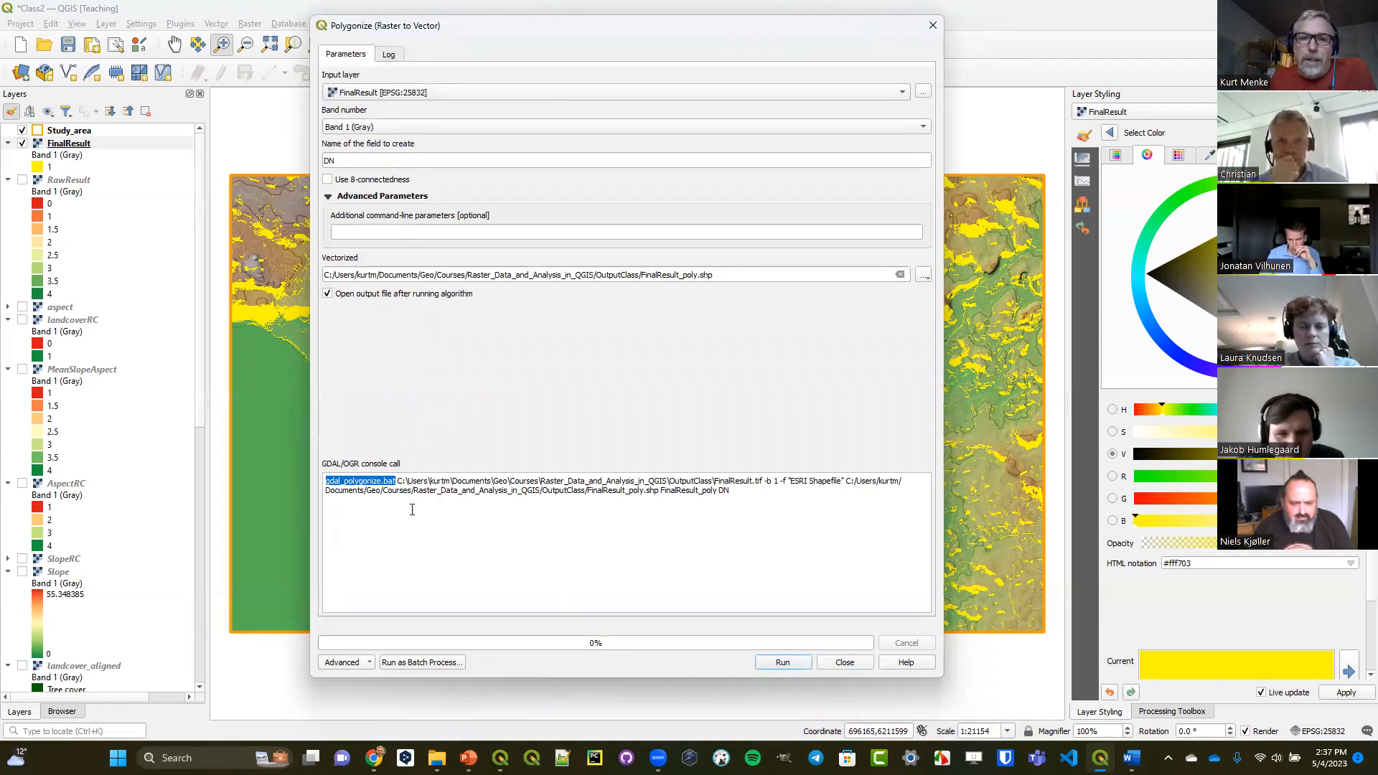
left_click_drag(400, 482, 708, 501)
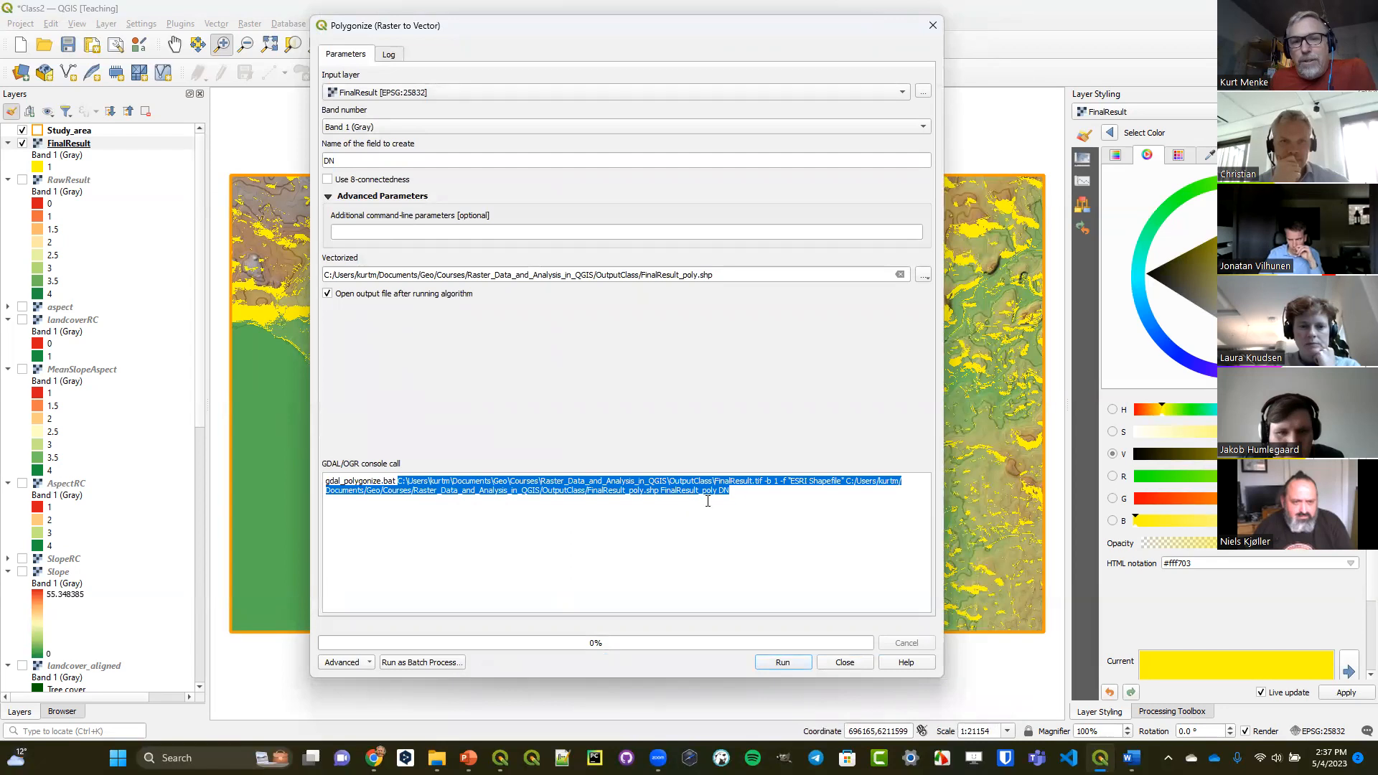
left_click(753, 491)
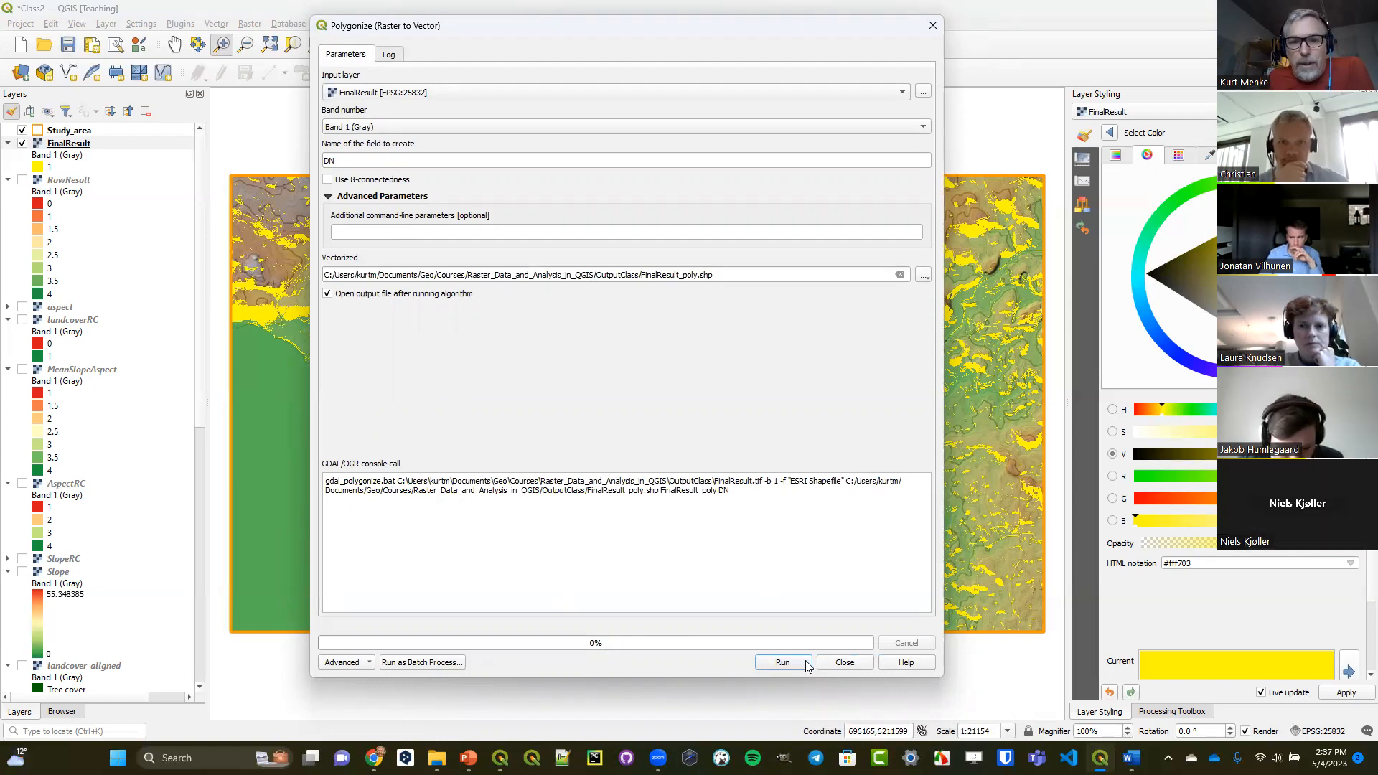
Run the Polygonize conversion of FinalResult and save the project.
left_click(783, 663)
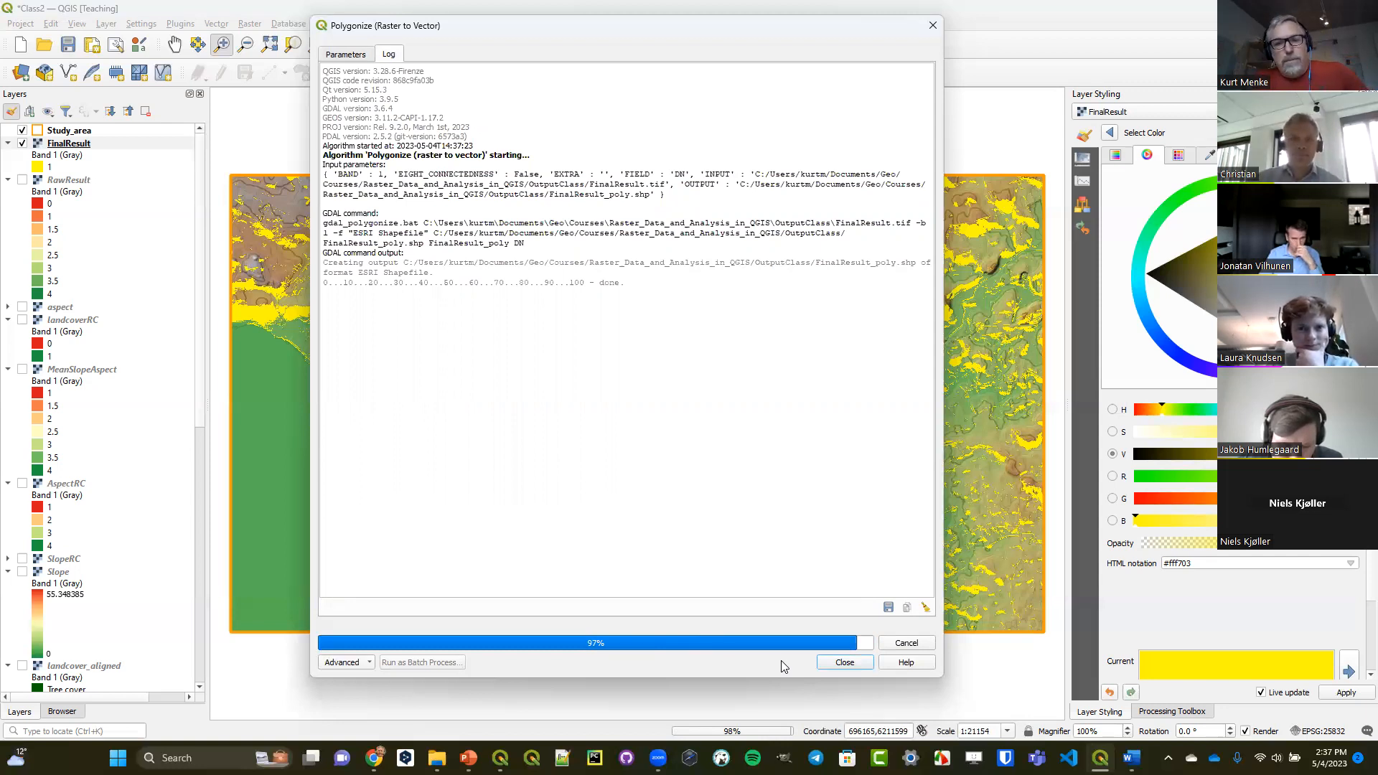
left_click(69, 44)
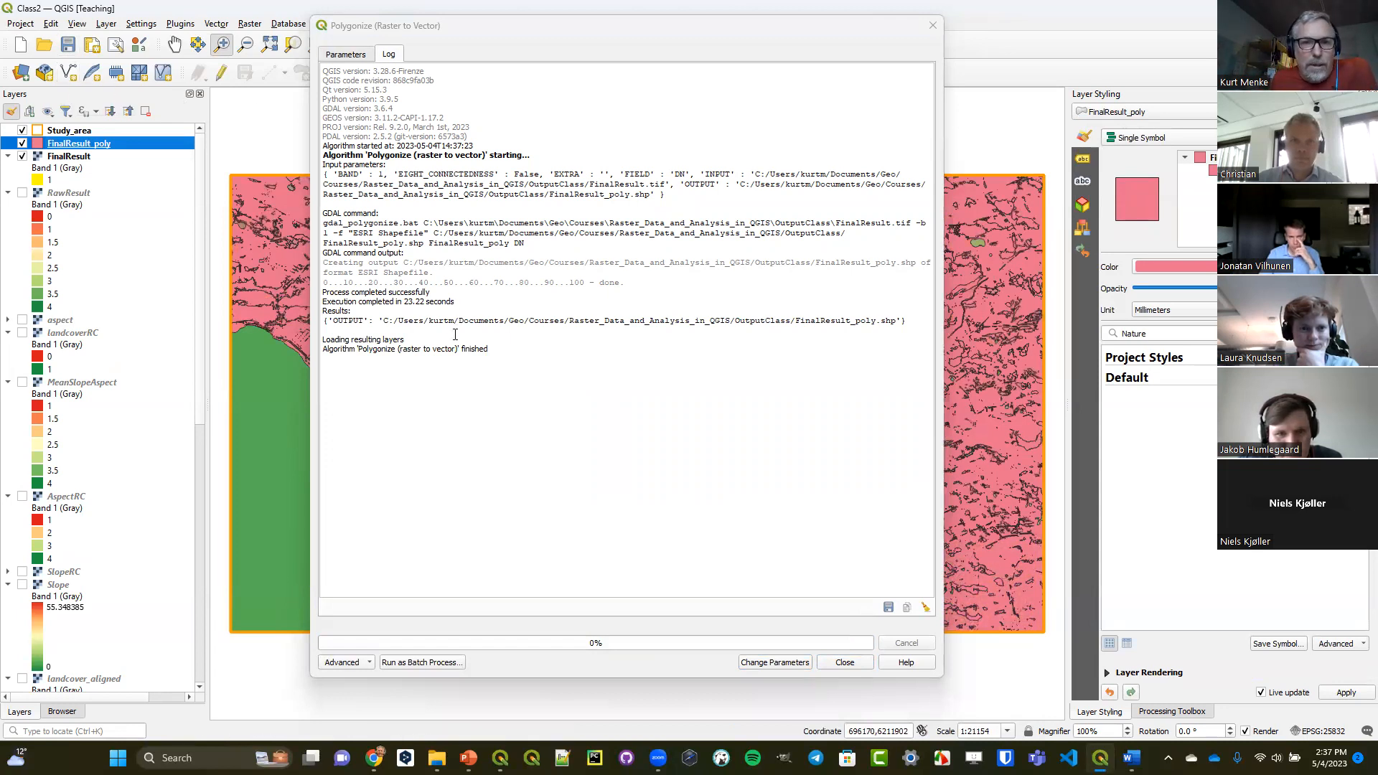
left_click(845, 661)
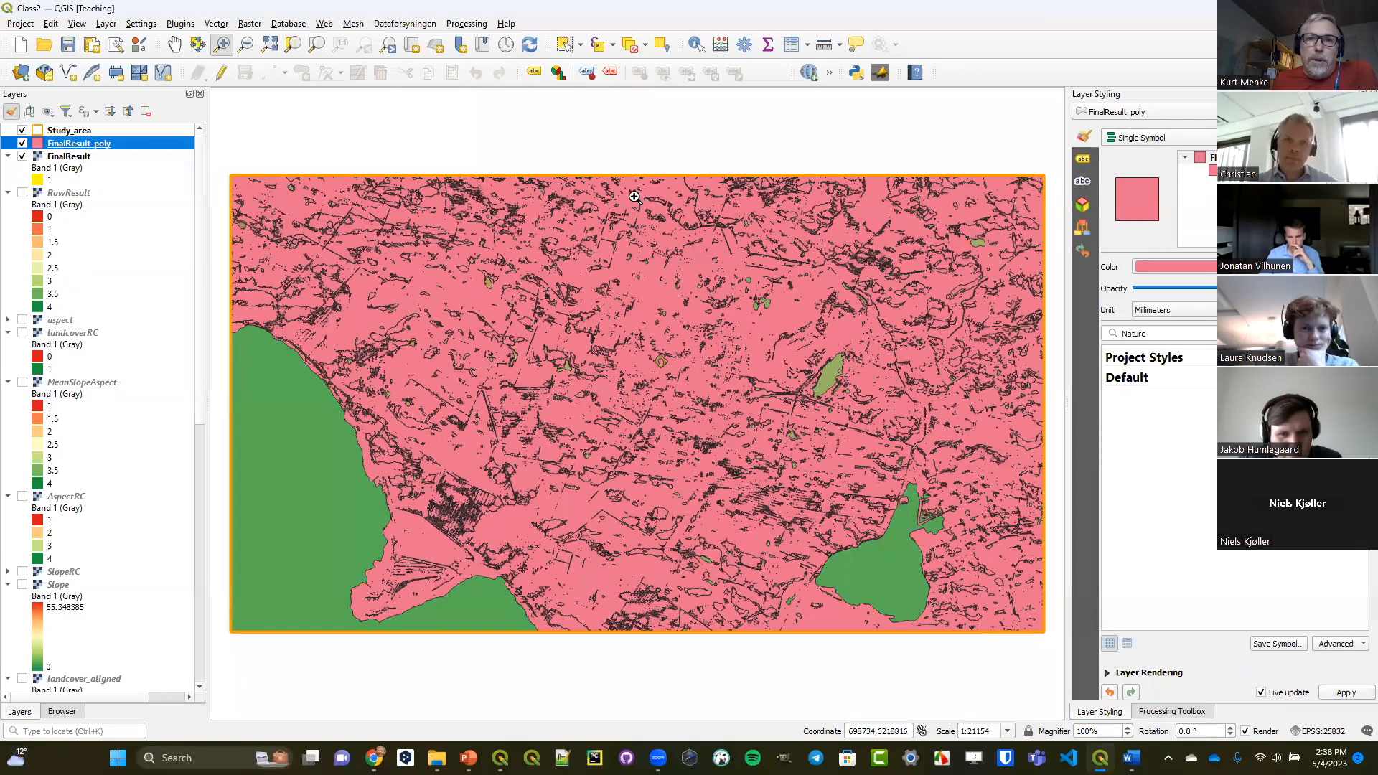
Select all FinalResult_poly features matching the expression "DN" = 0 from the layer's attribute table.
left_click(793, 46)
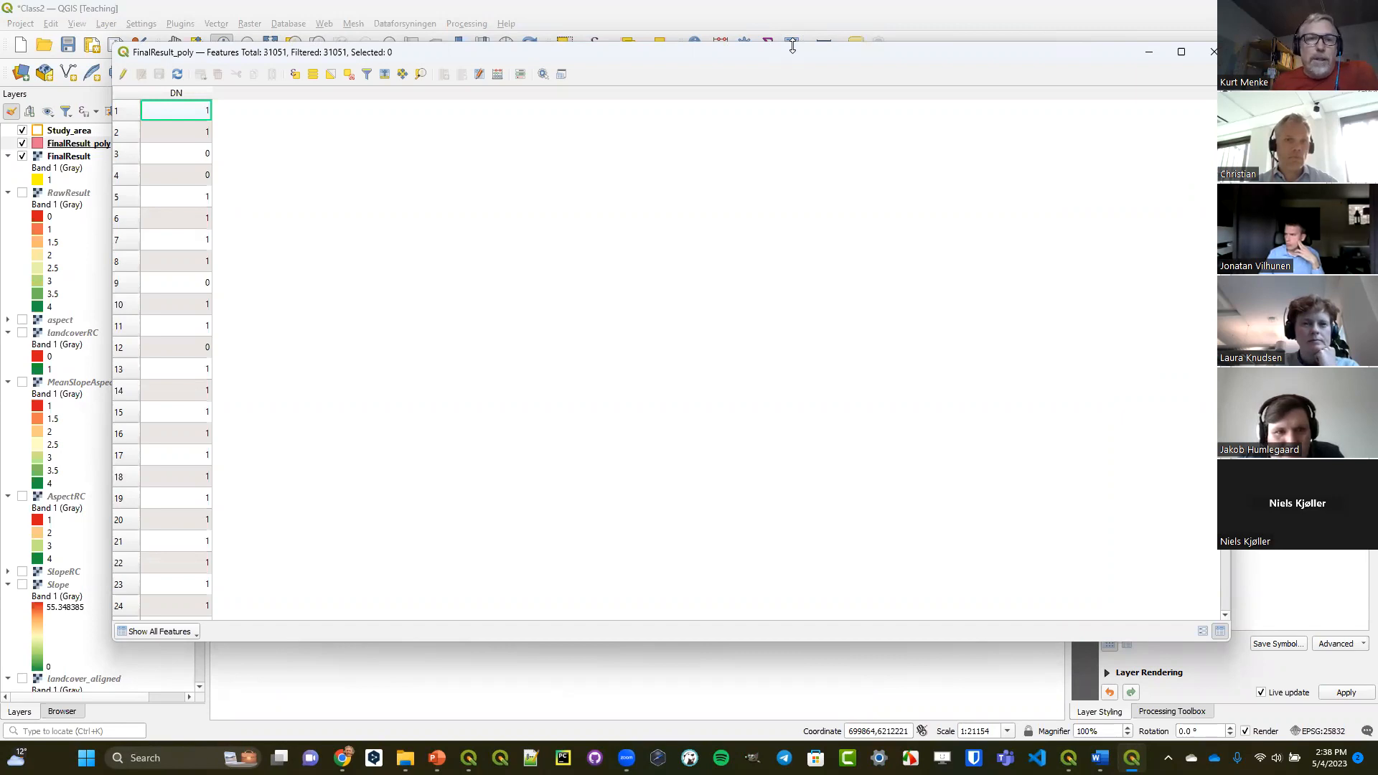
left_click(295, 76)
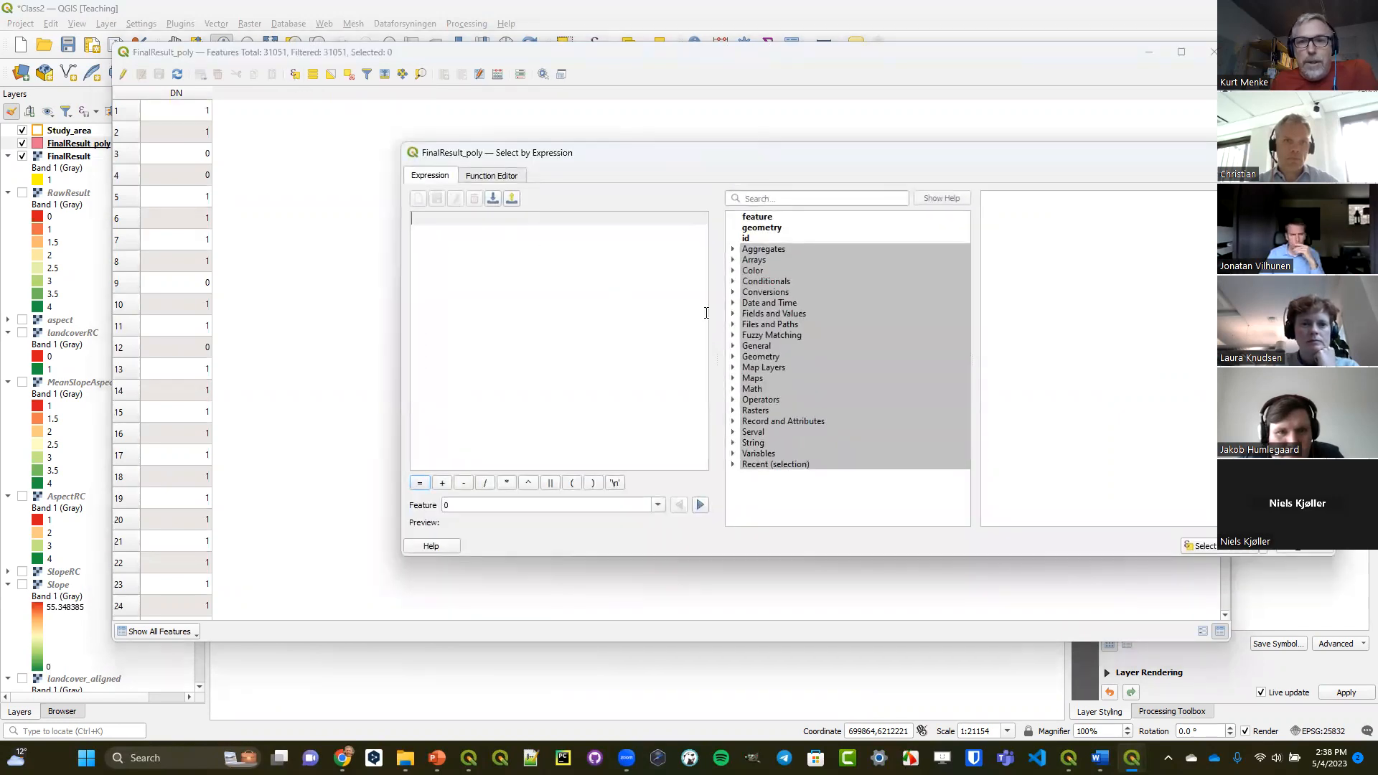
left_click(734, 314)
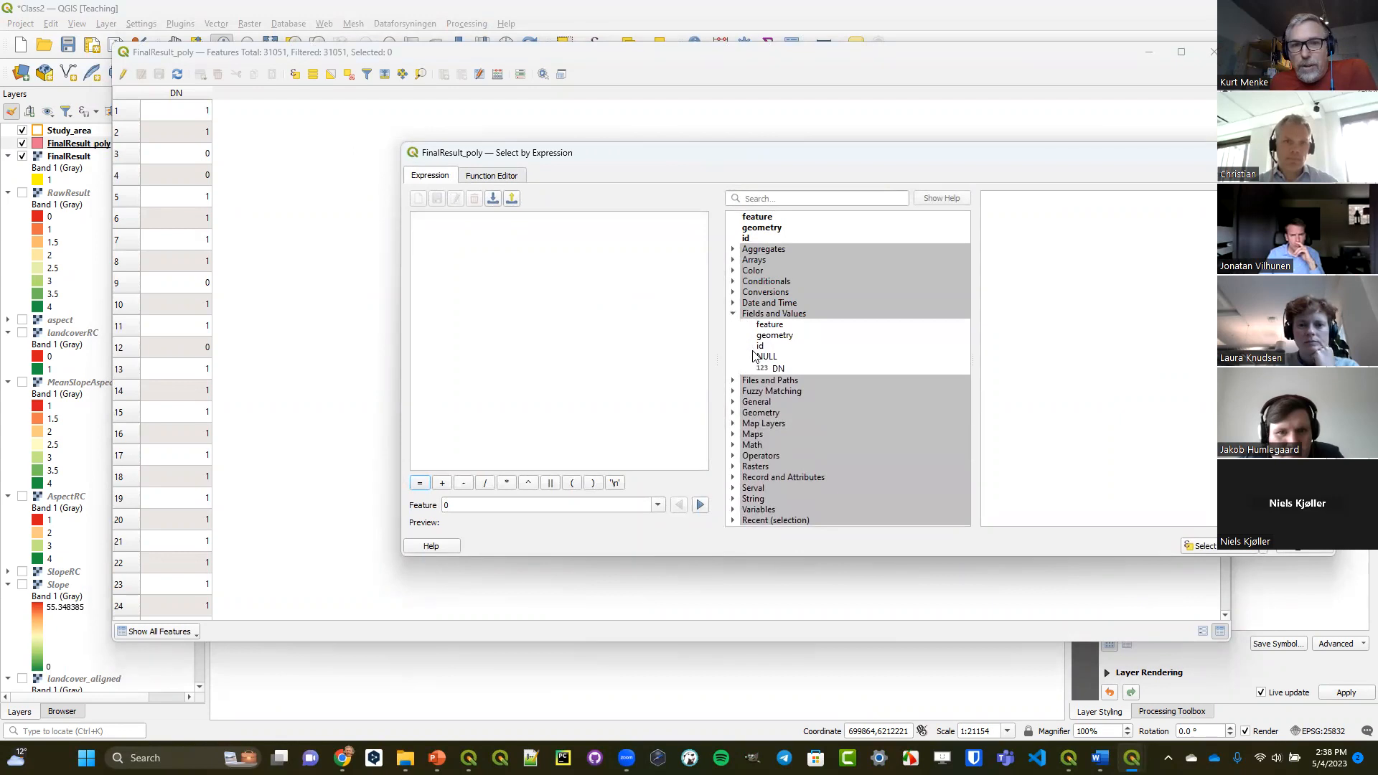
double_click(762, 370)
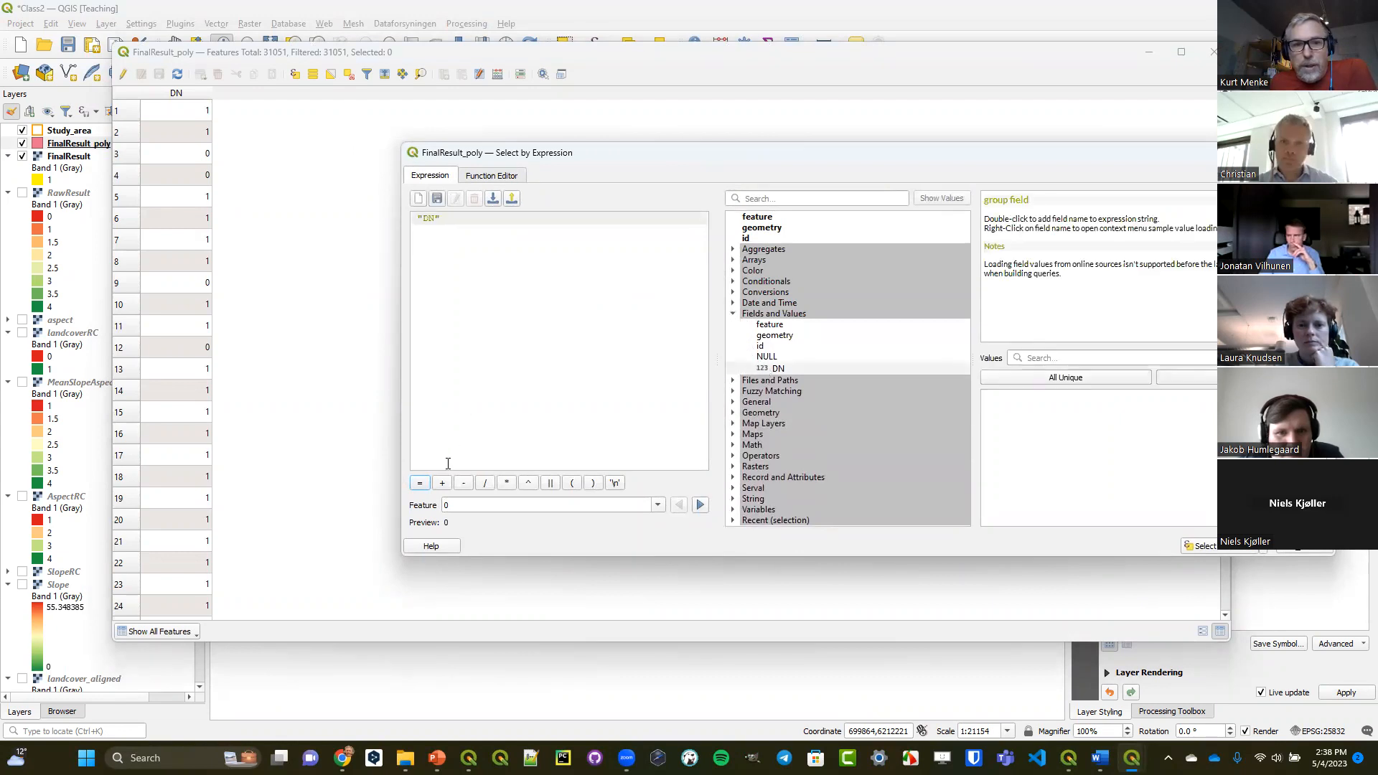
left_click(419, 483)
left_click(1036, 378)
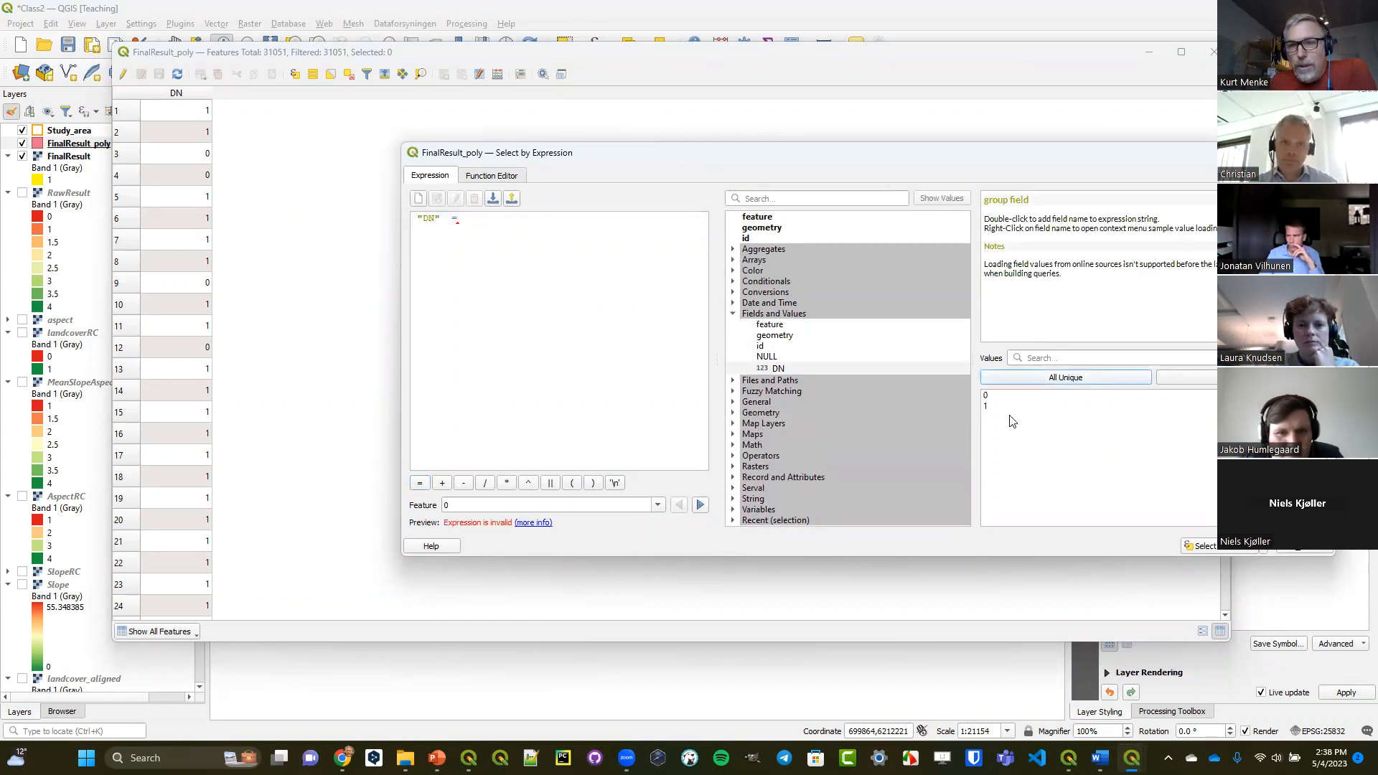
double_click(991, 397)
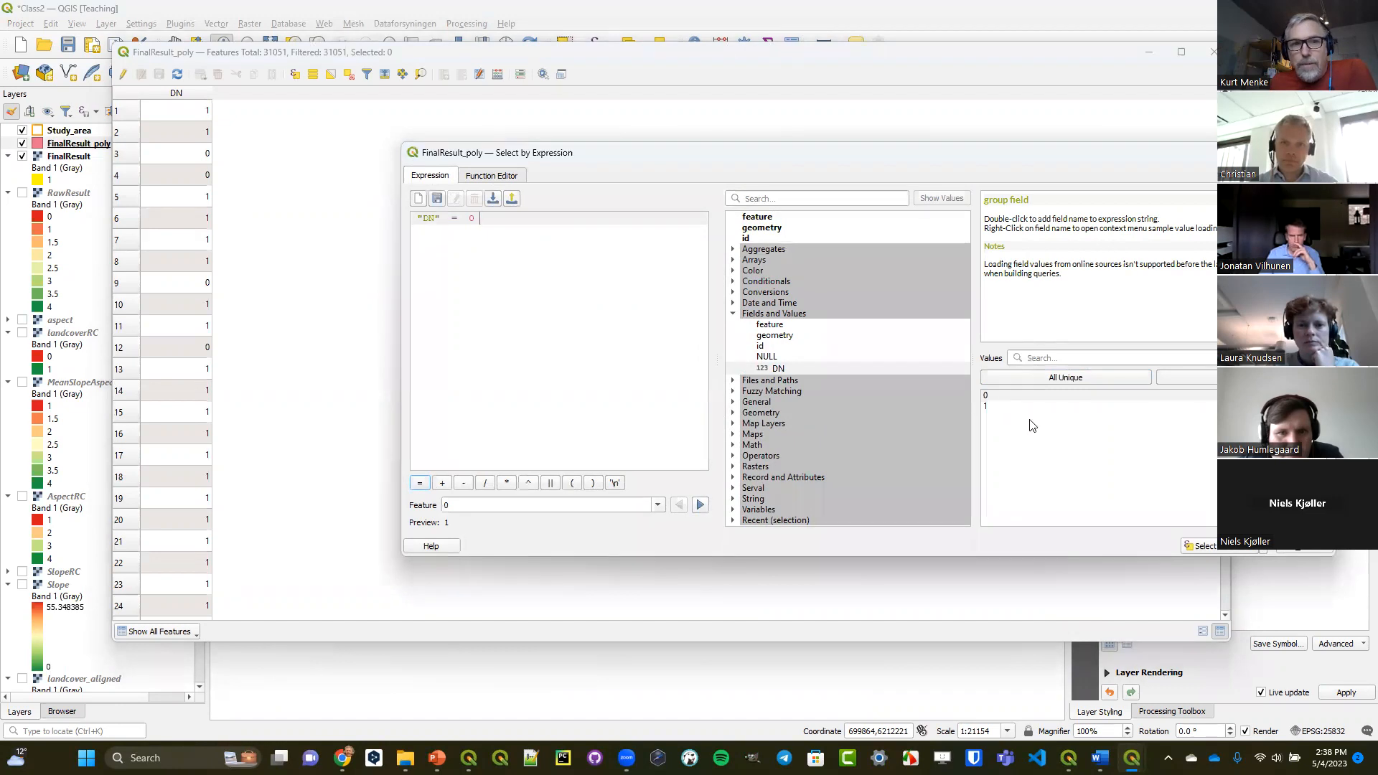
left_click(1235, 551)
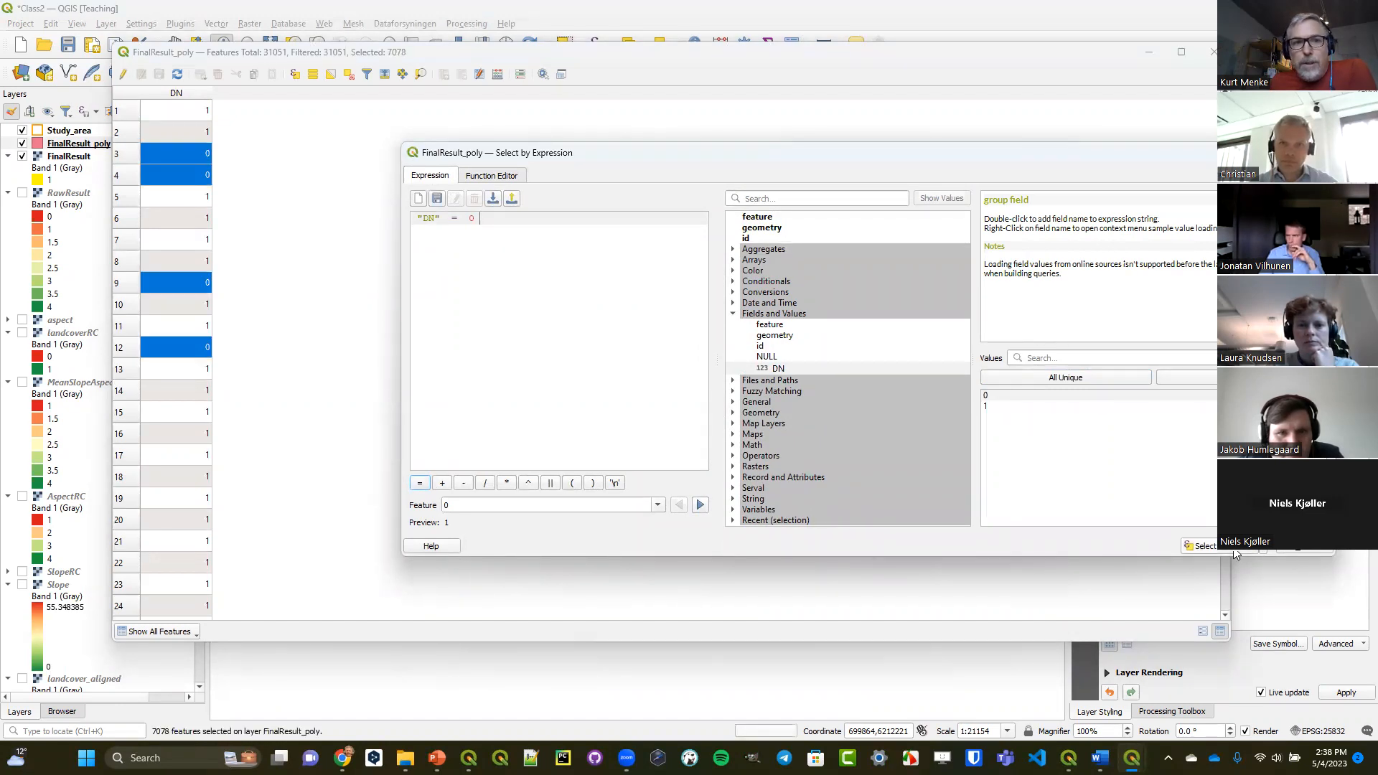
left_click(1311, 550)
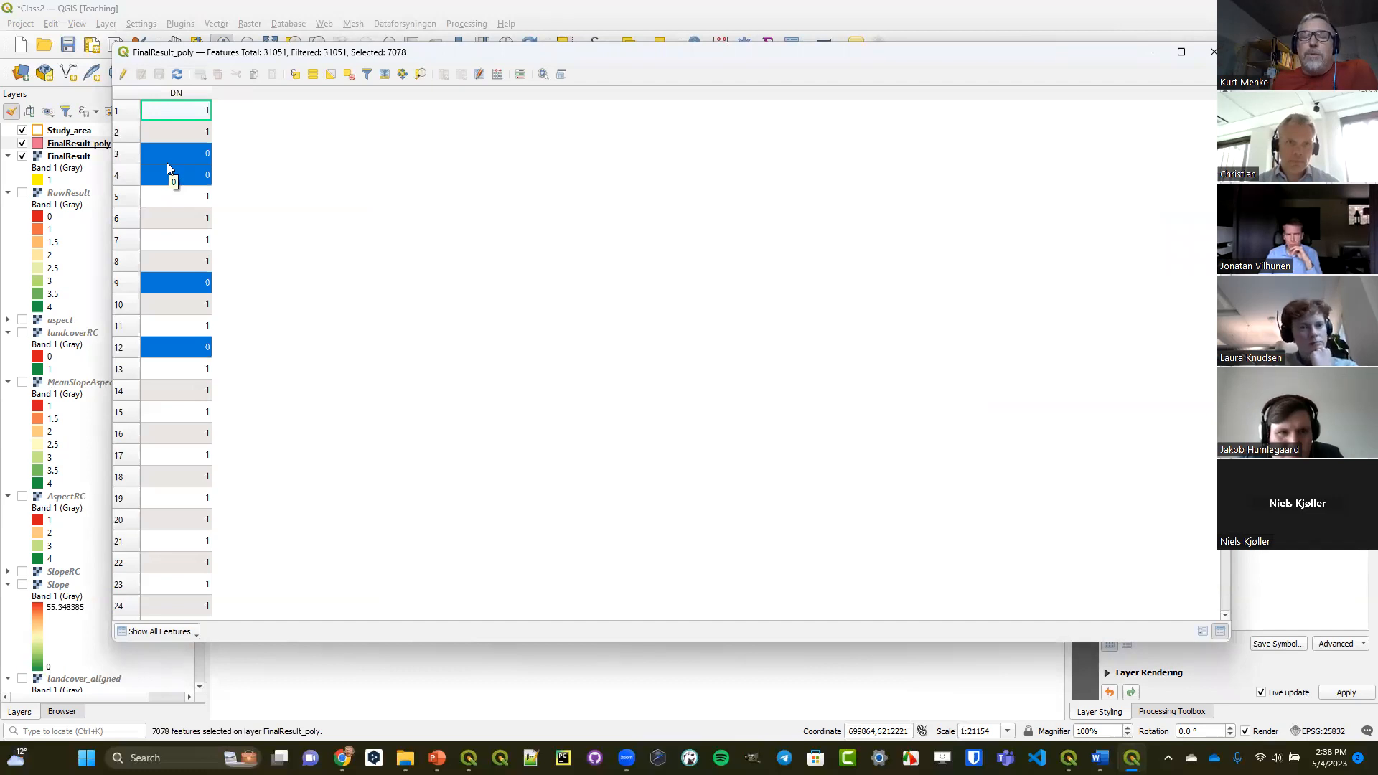
Delete the selected DN 0 polygons from FinalResult_poly and save the layer edits.
left_click(124, 74)
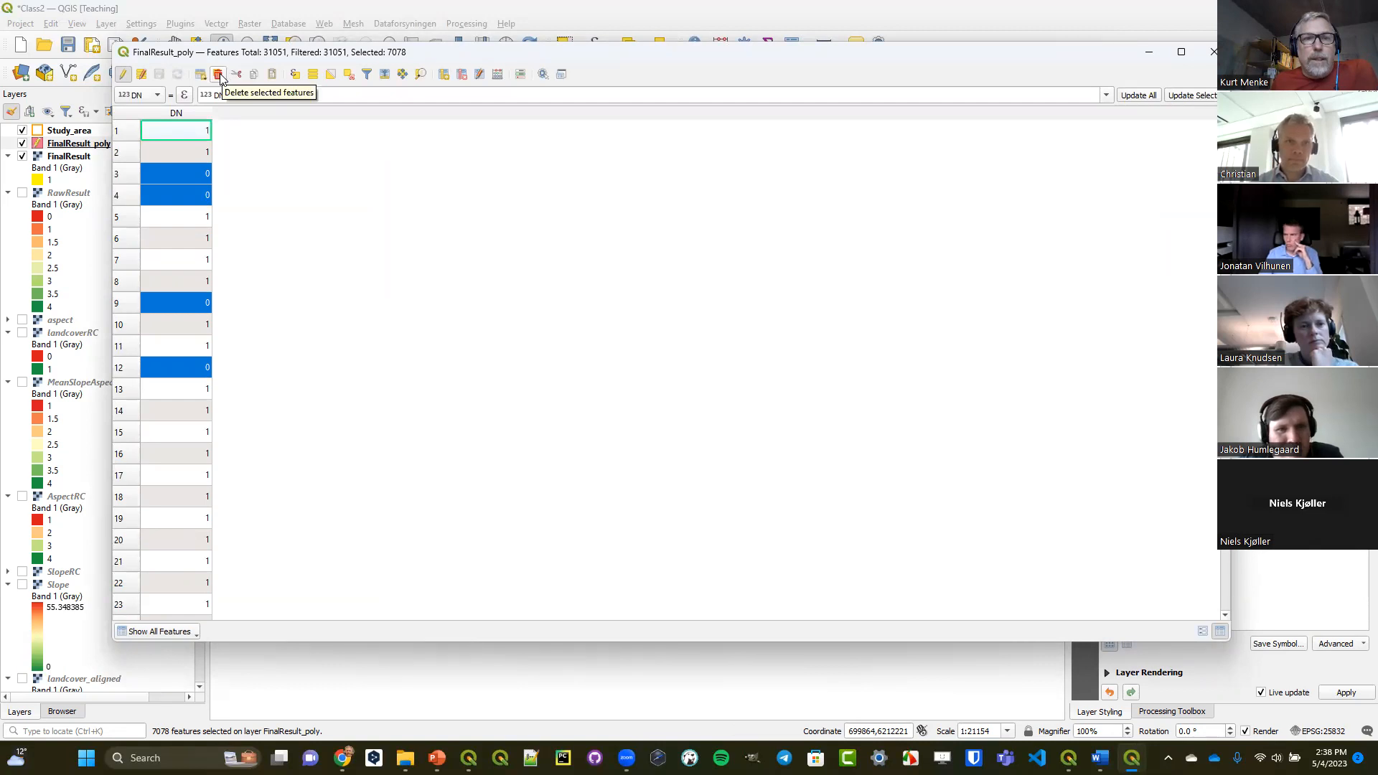
left_click(219, 75)
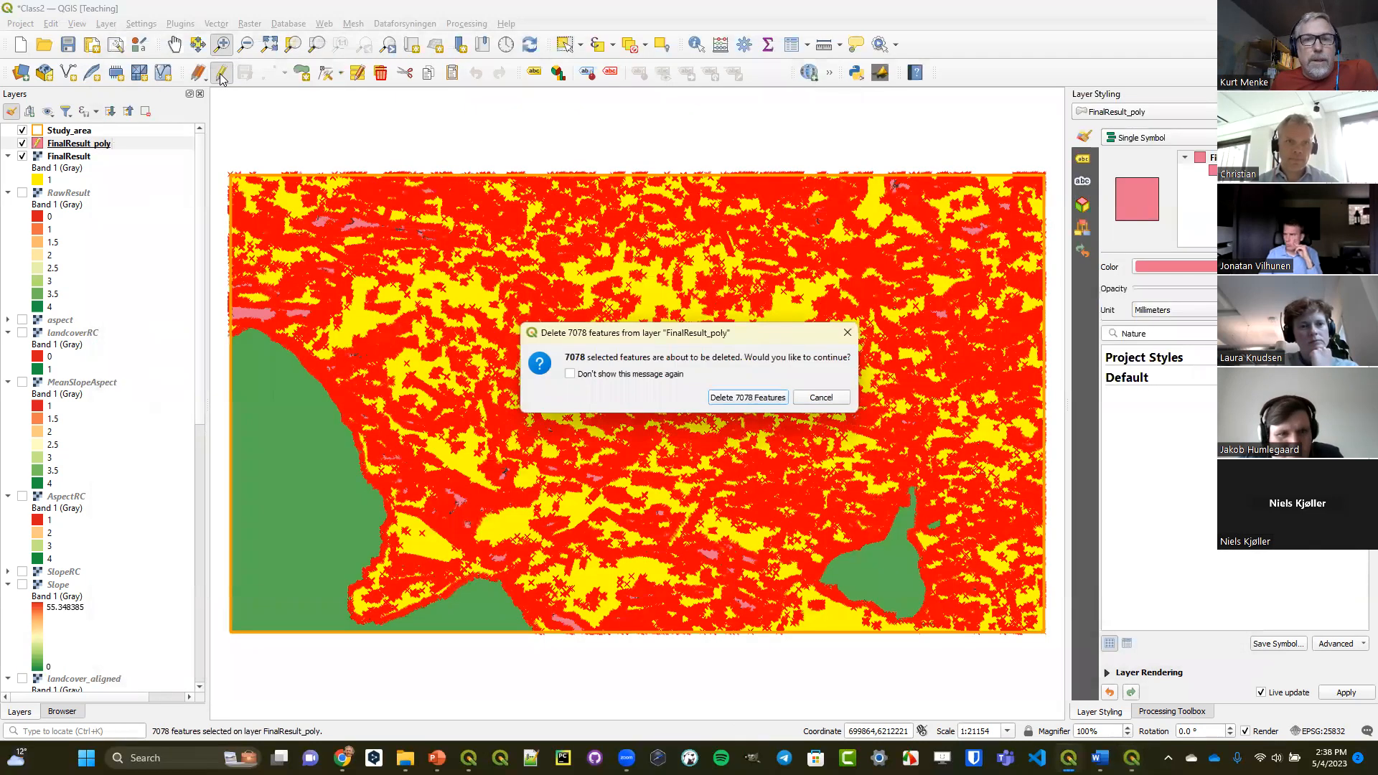
left_click(747, 397)
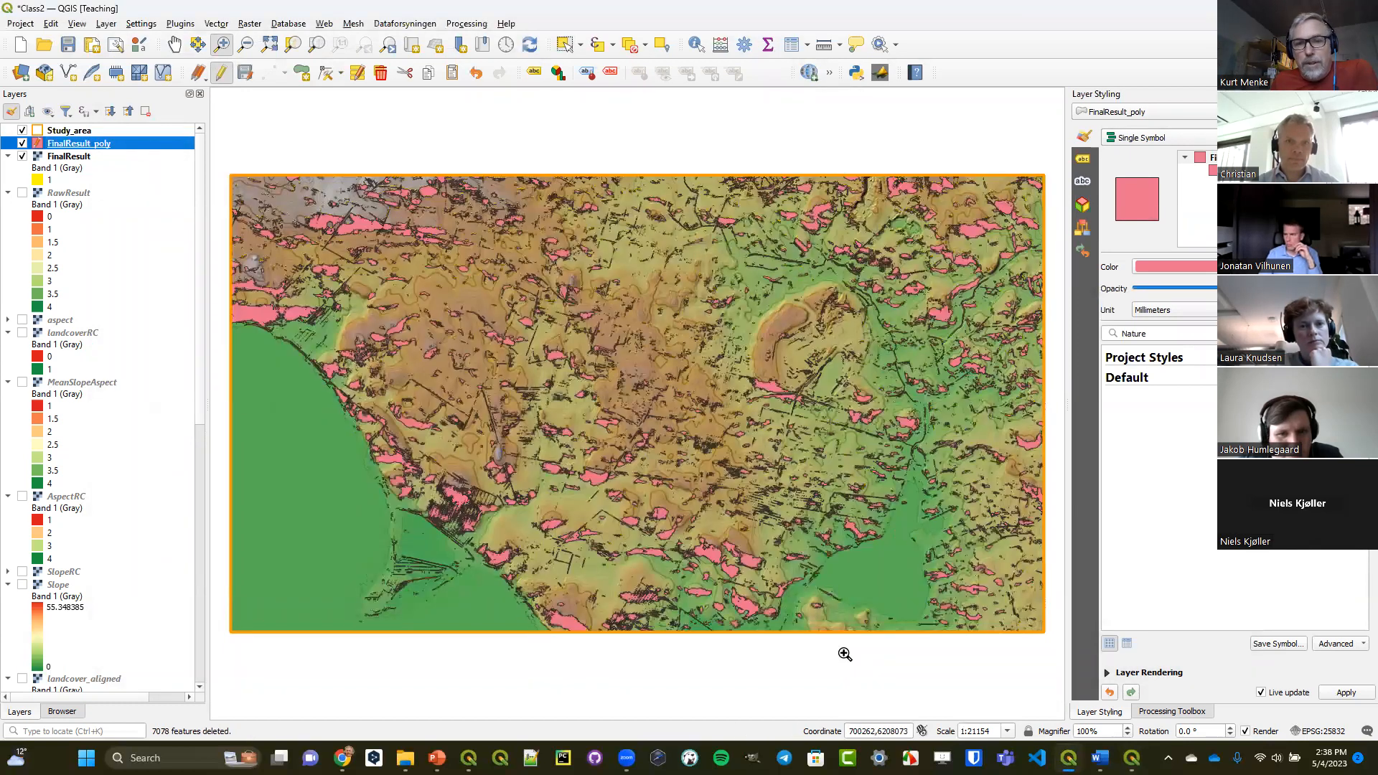
mouse_move(1132, 758)
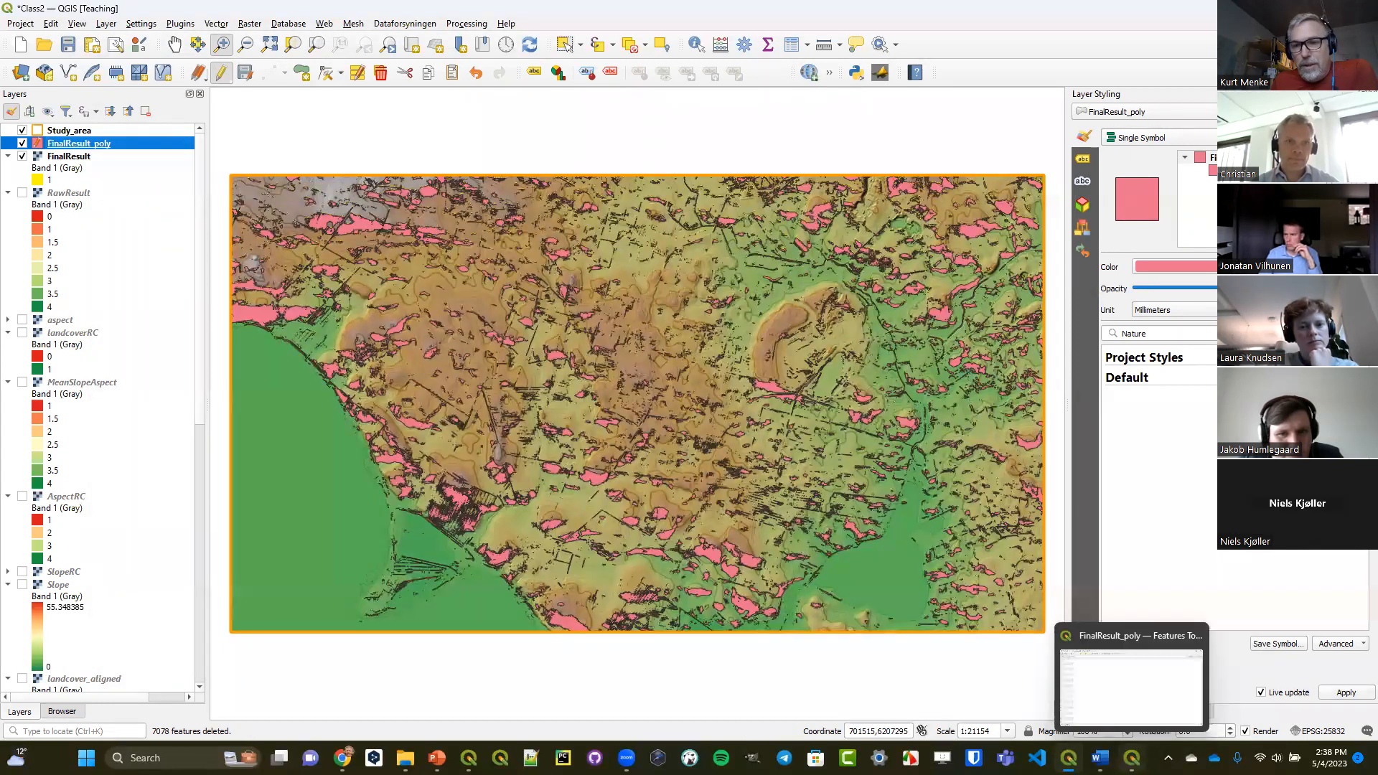
left_click(1115, 645)
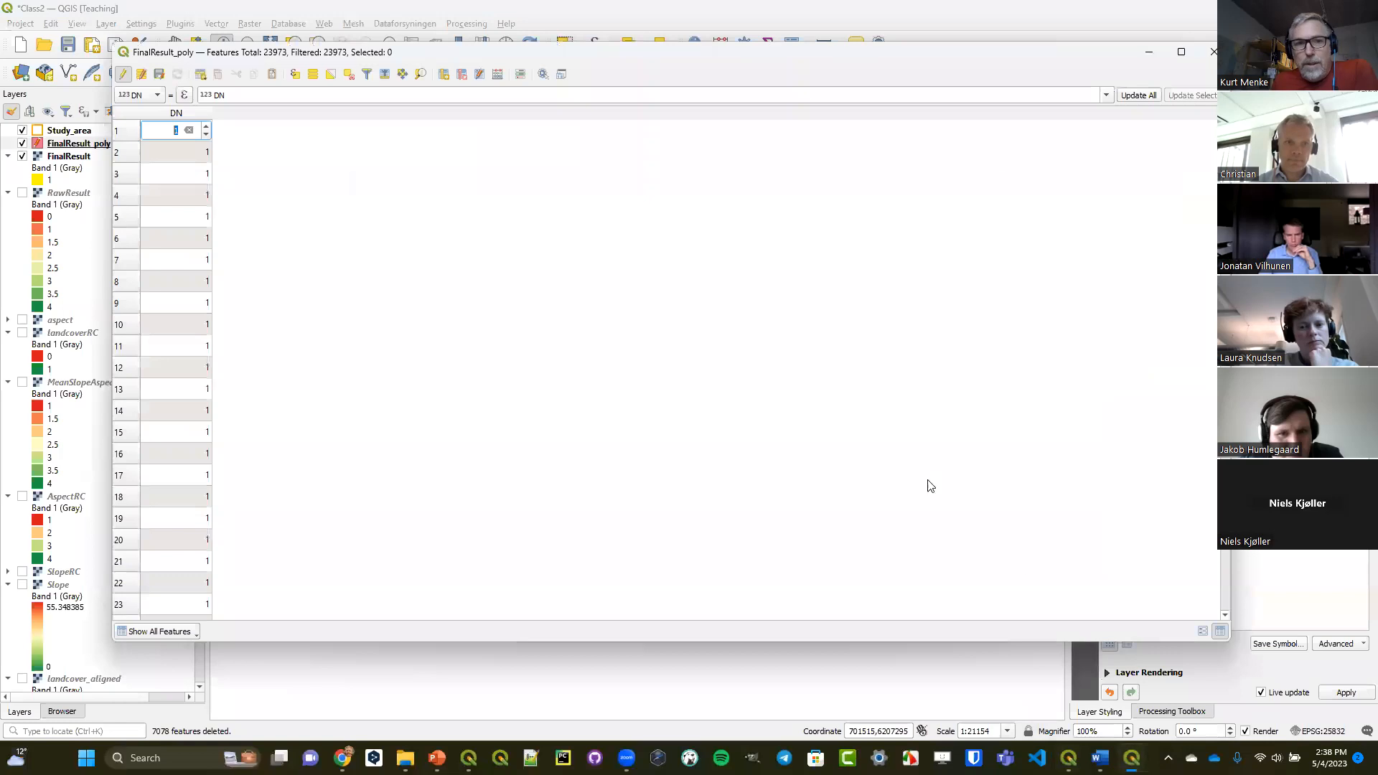
left_click(124, 74)
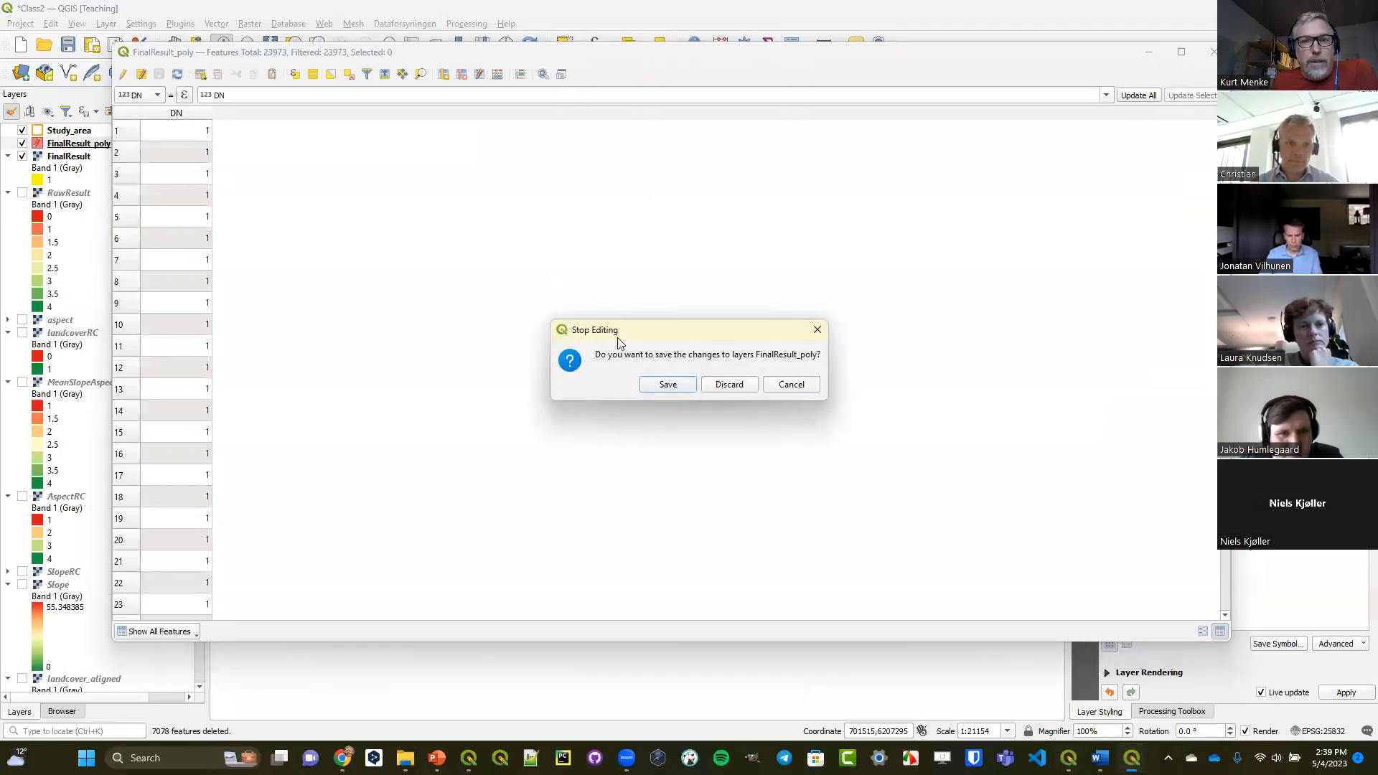
left_click(664, 386)
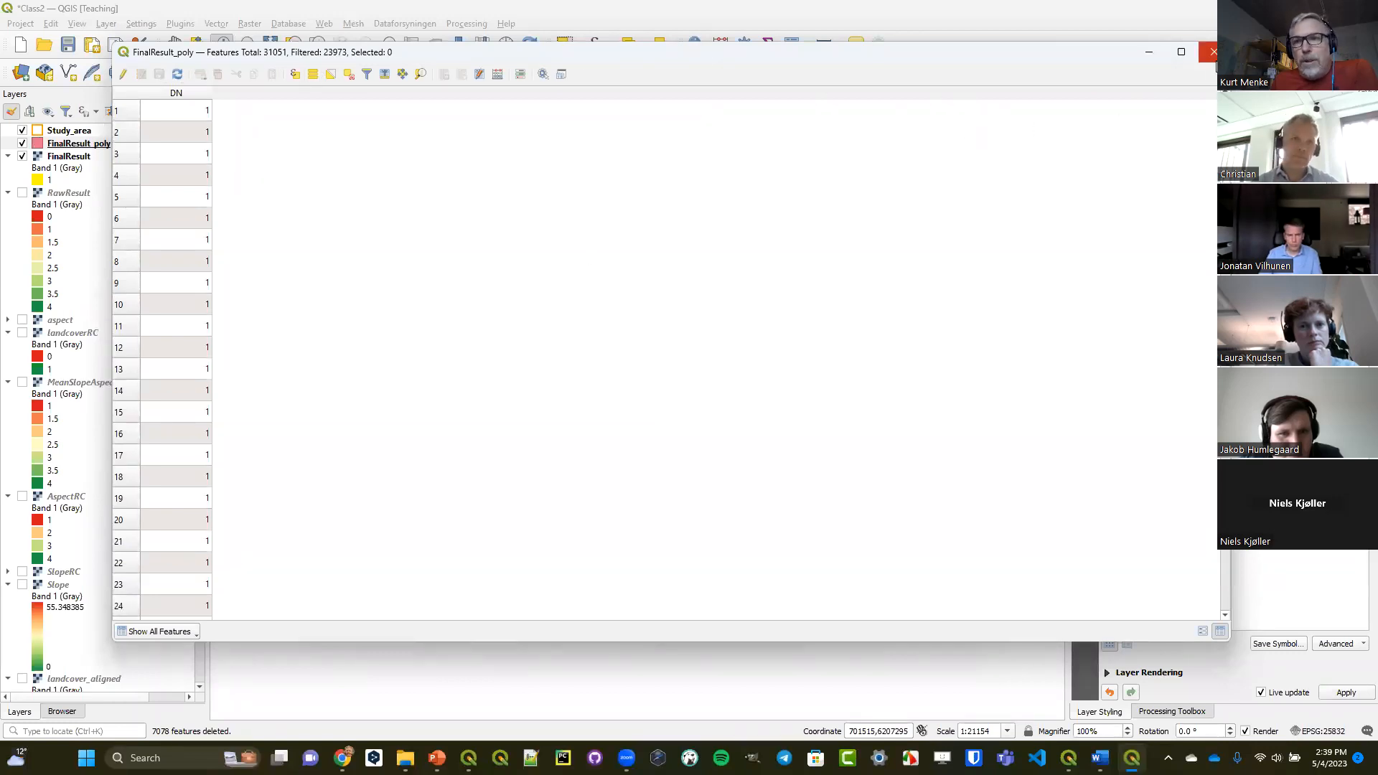
Hide the FinalResult raster beneath the FinalResult_poly polygons and save the project.
left_click(1212, 52)
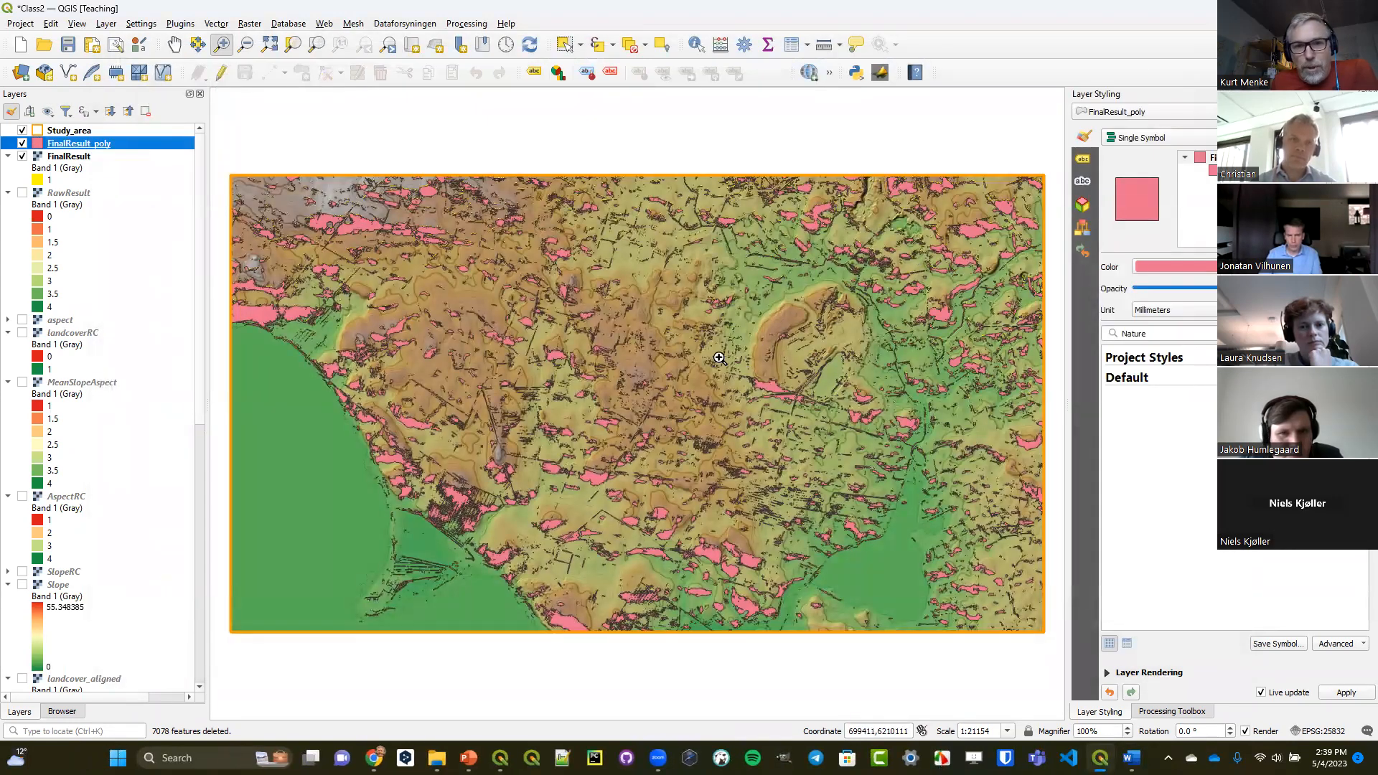
left_click_drag(722, 339, 742, 360)
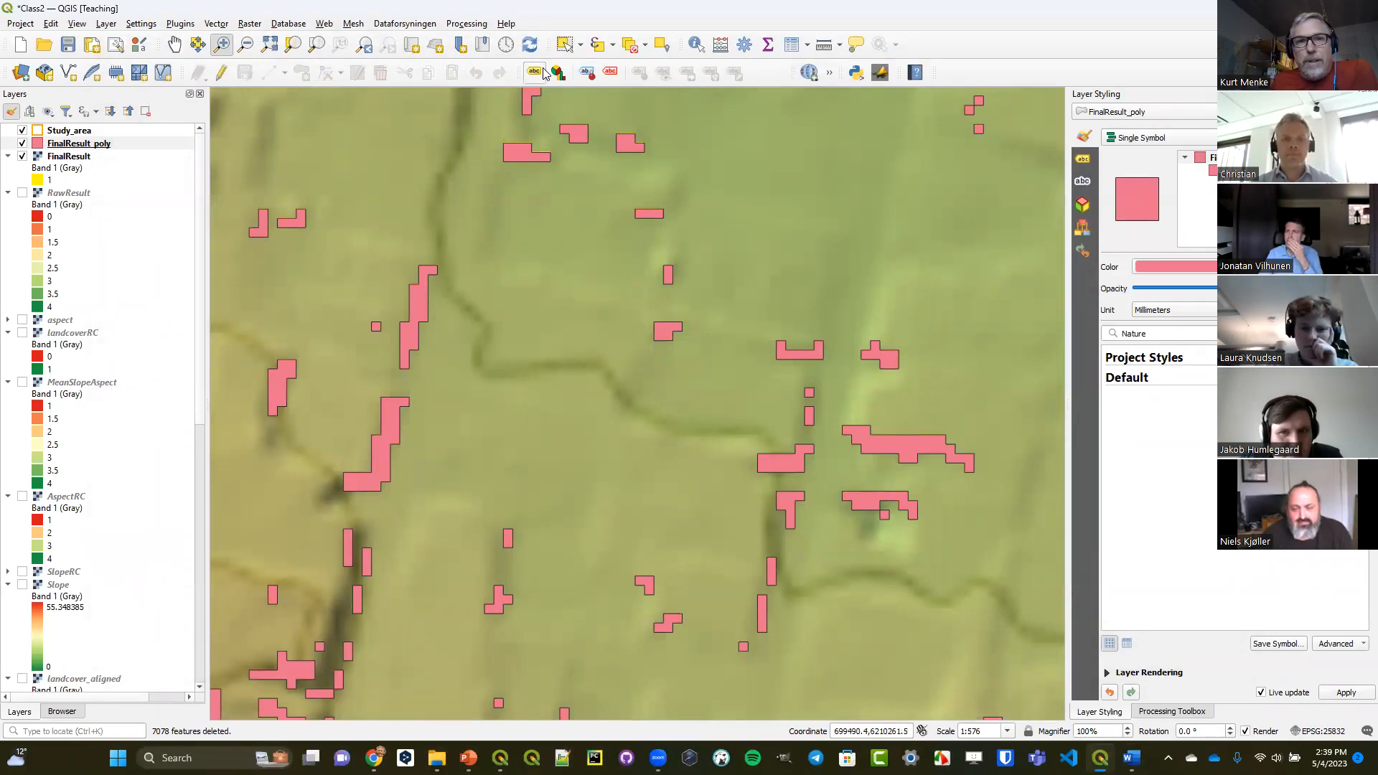
left_click(365, 46)
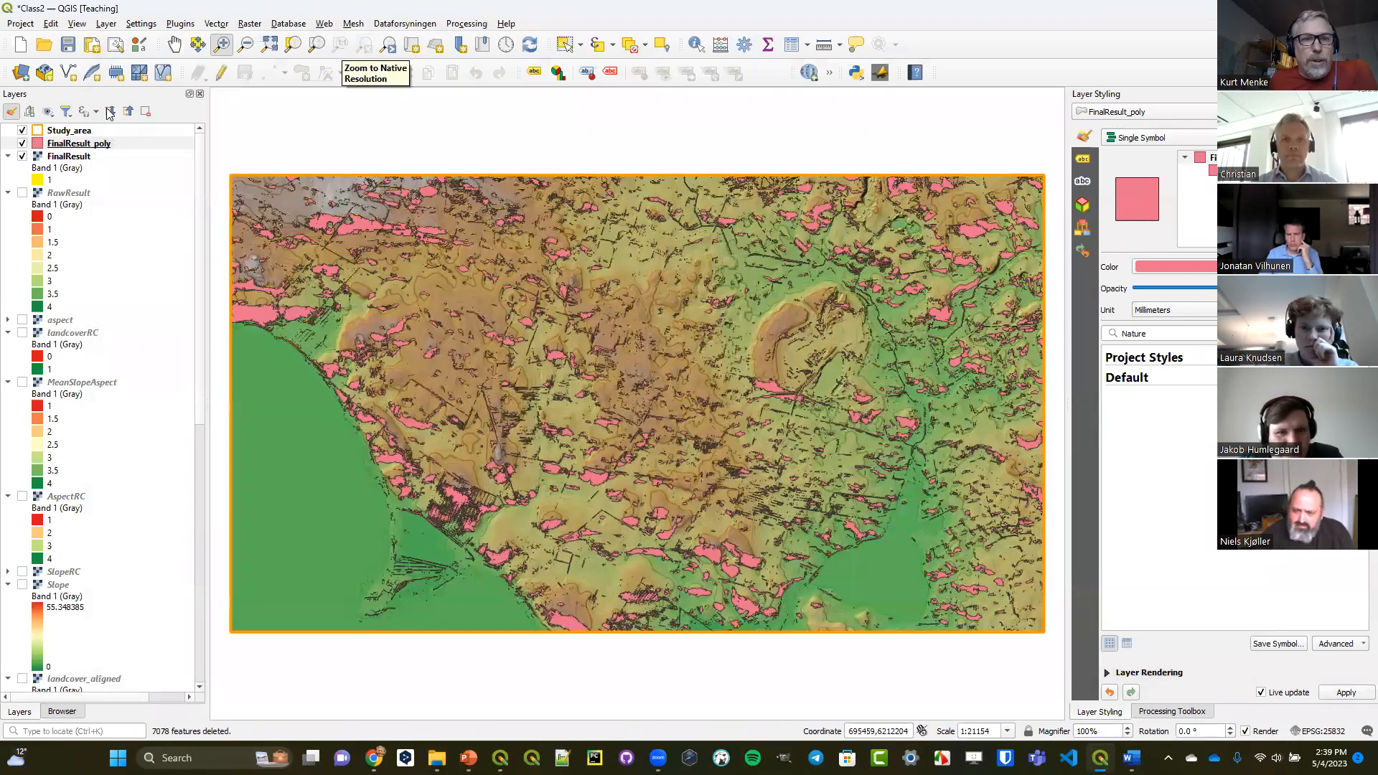
left_click(22, 156)
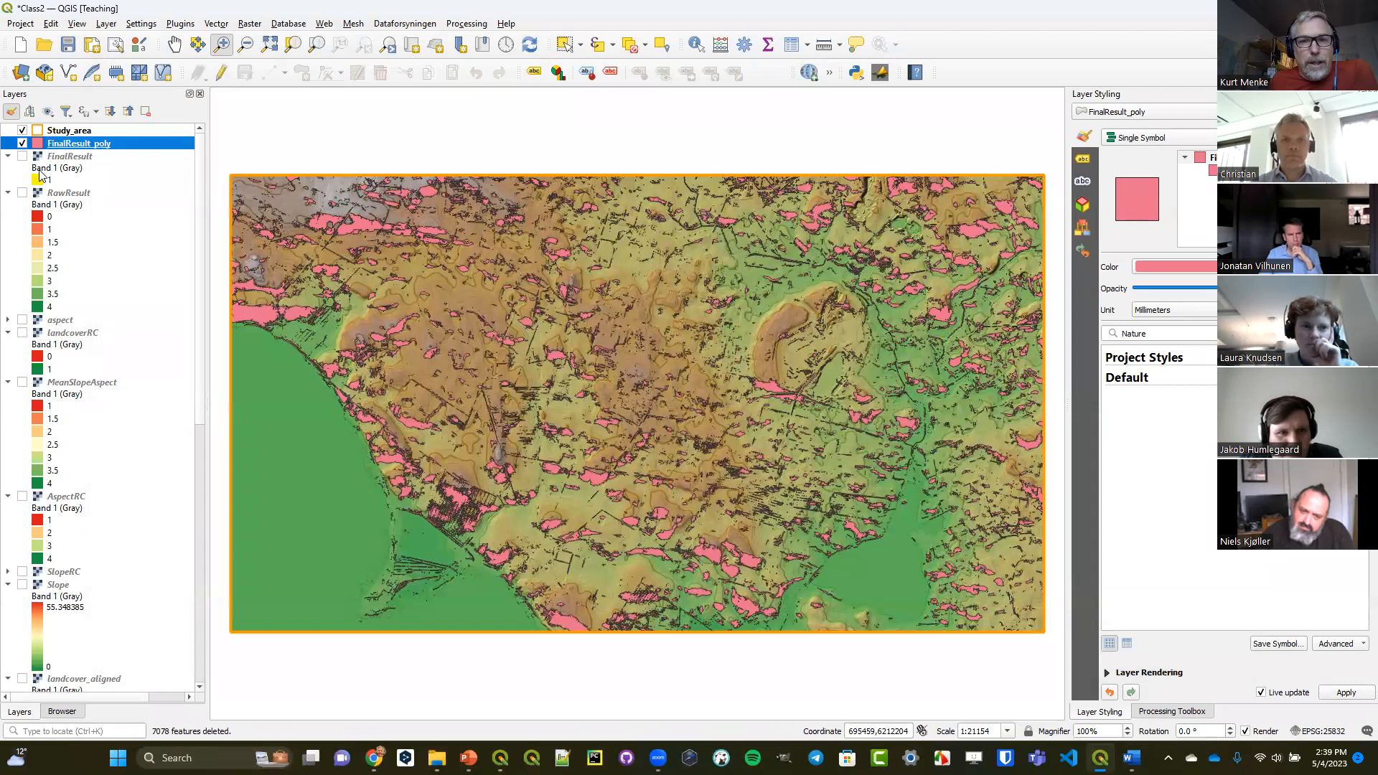
left_click(68, 45)
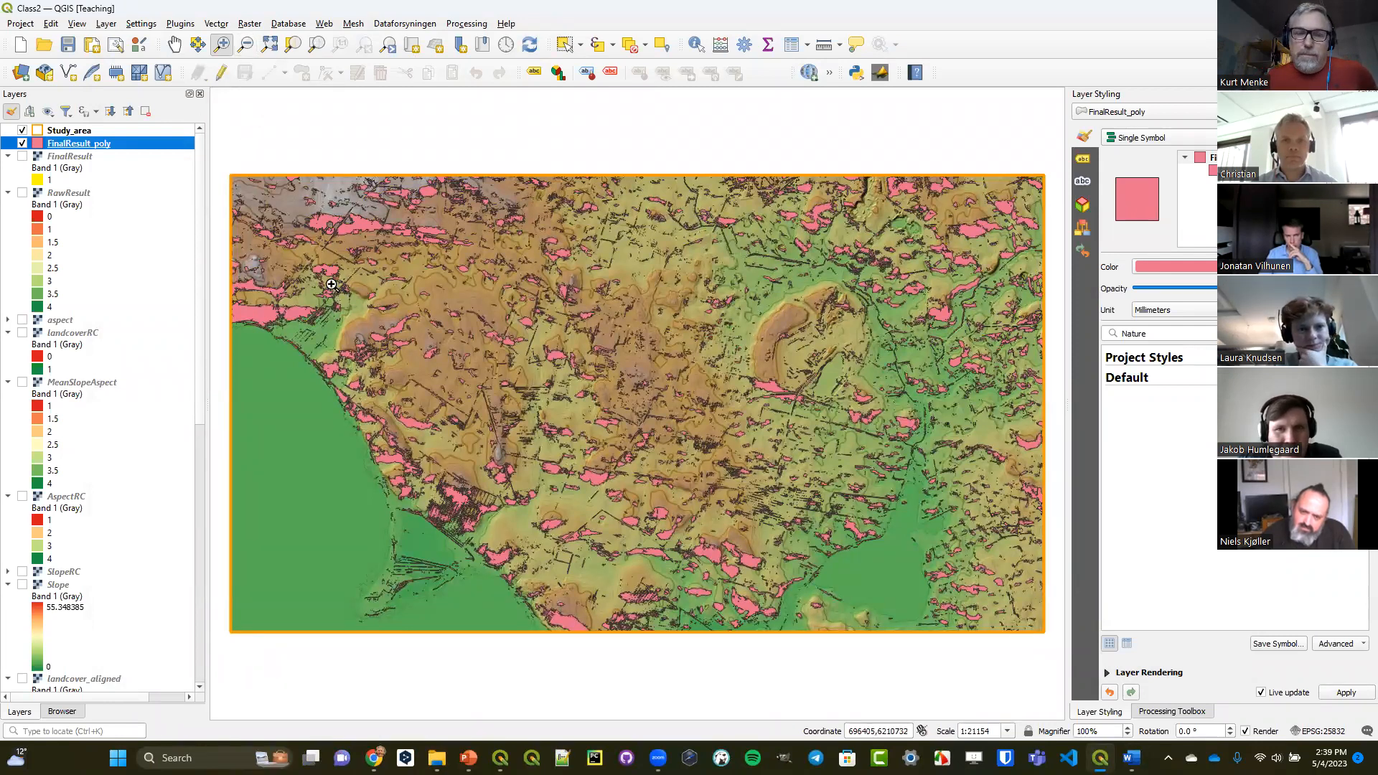
left_click_drag(287, 198, 328, 242)
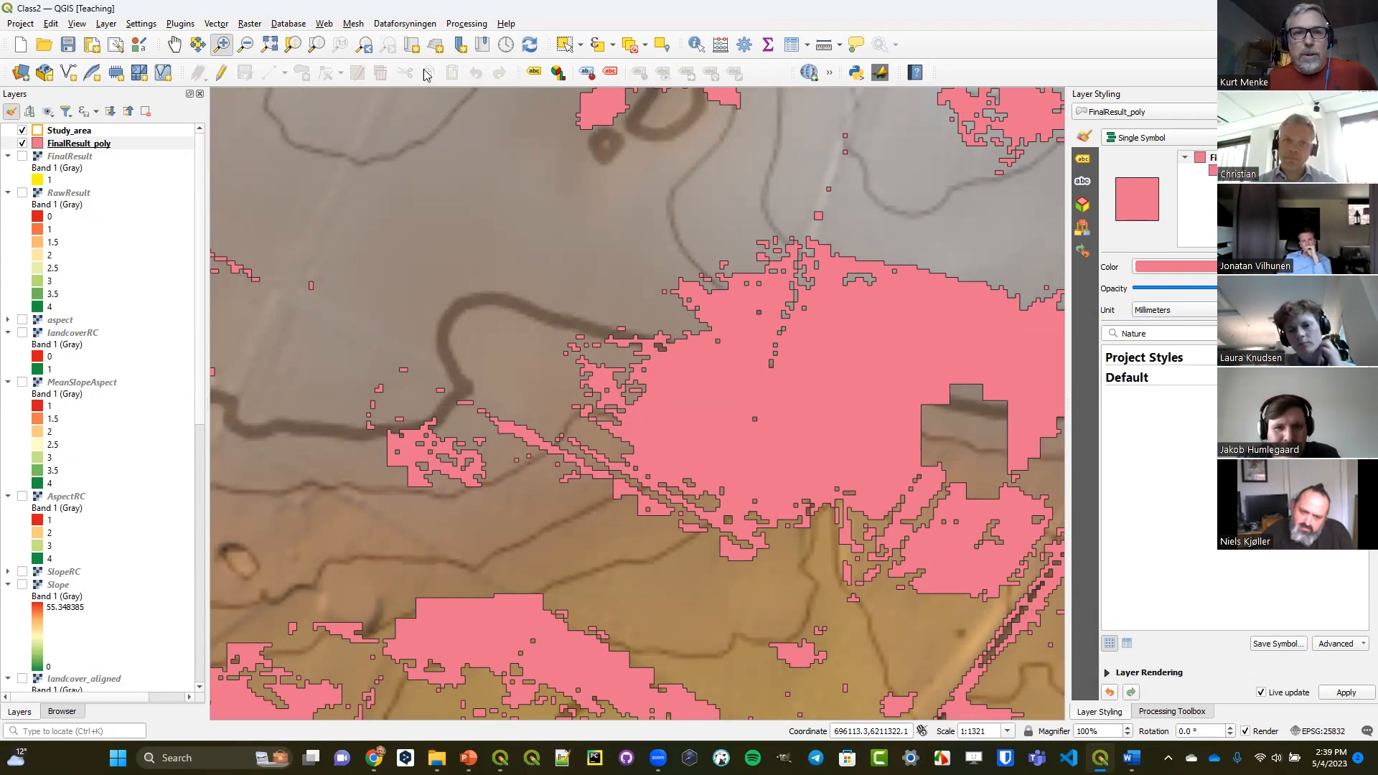
left_click(366, 45)
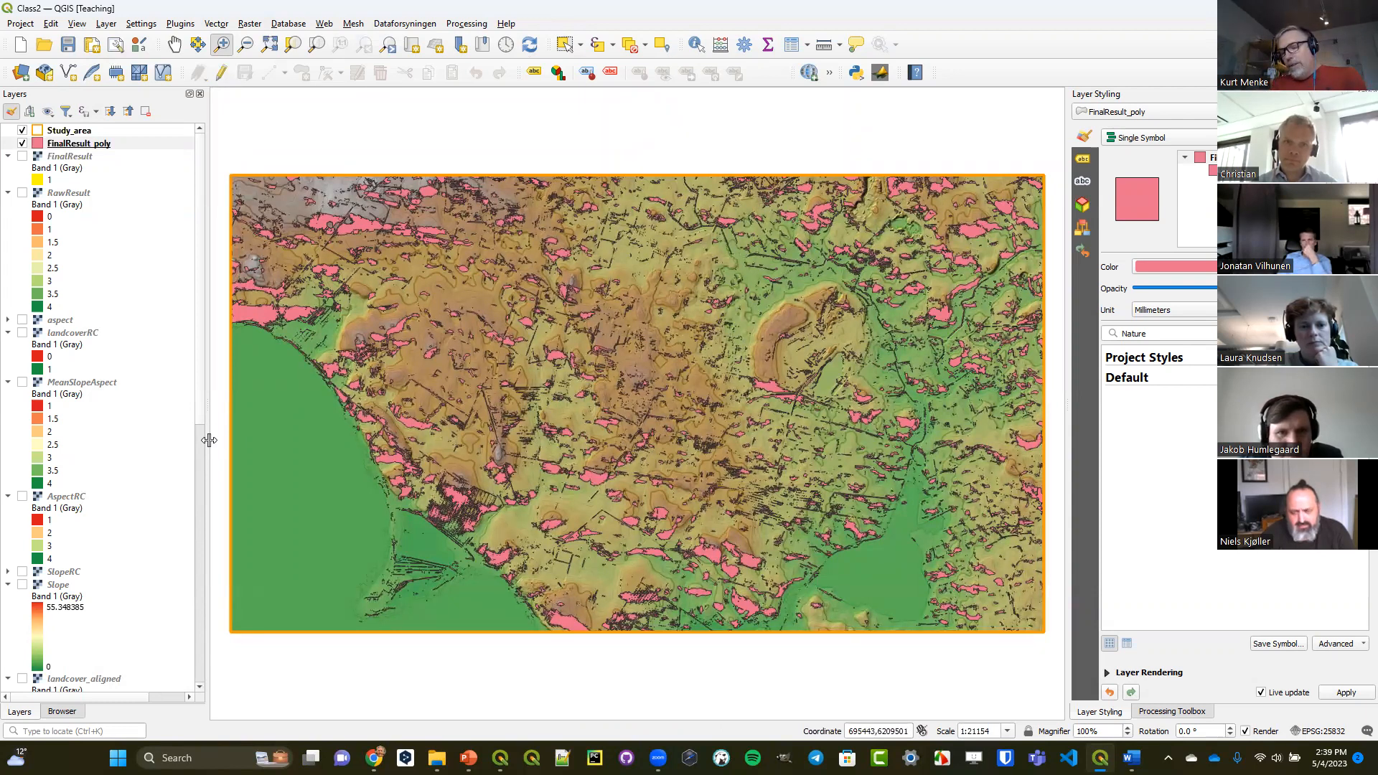
Add the soils layer from VectorData.gpkg to the map, expand its legend, and save the project.
left_click(61, 712)
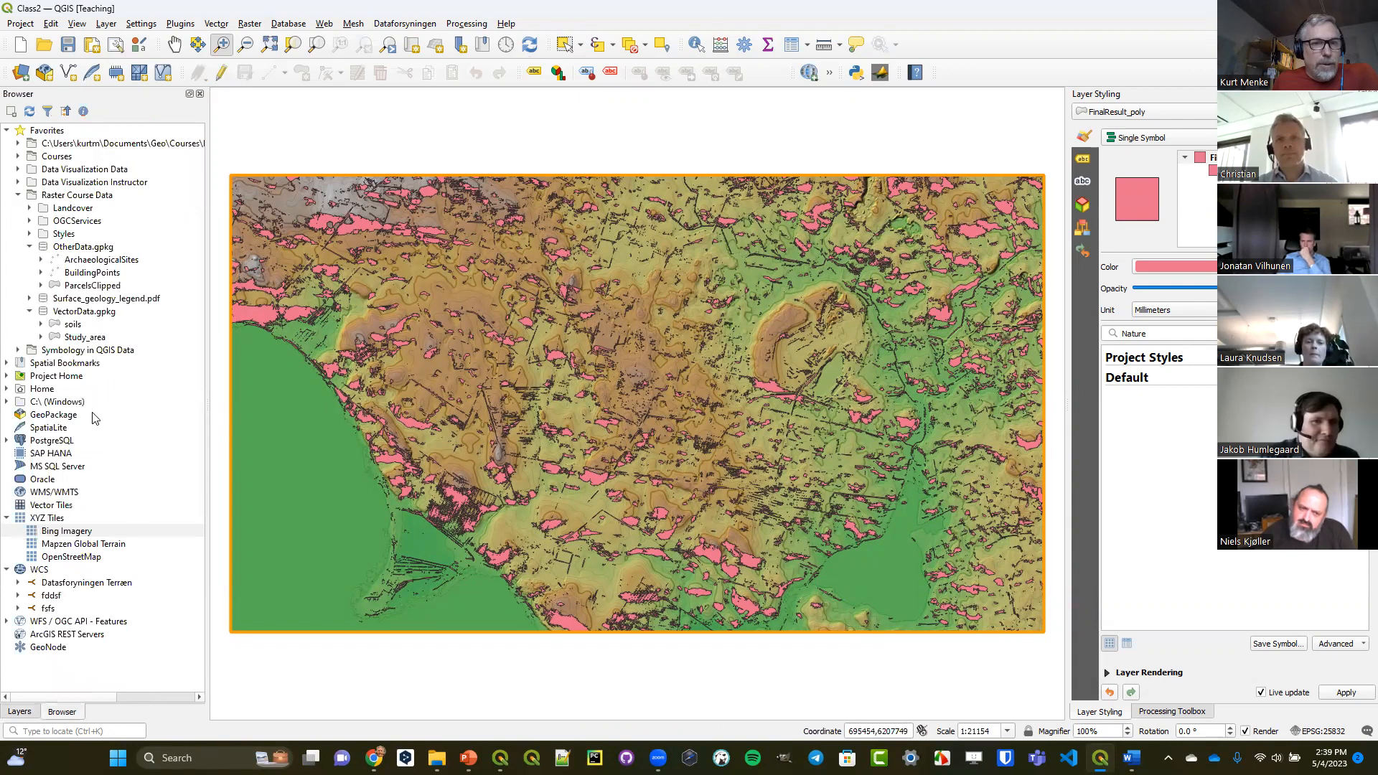
left_click(71, 312)
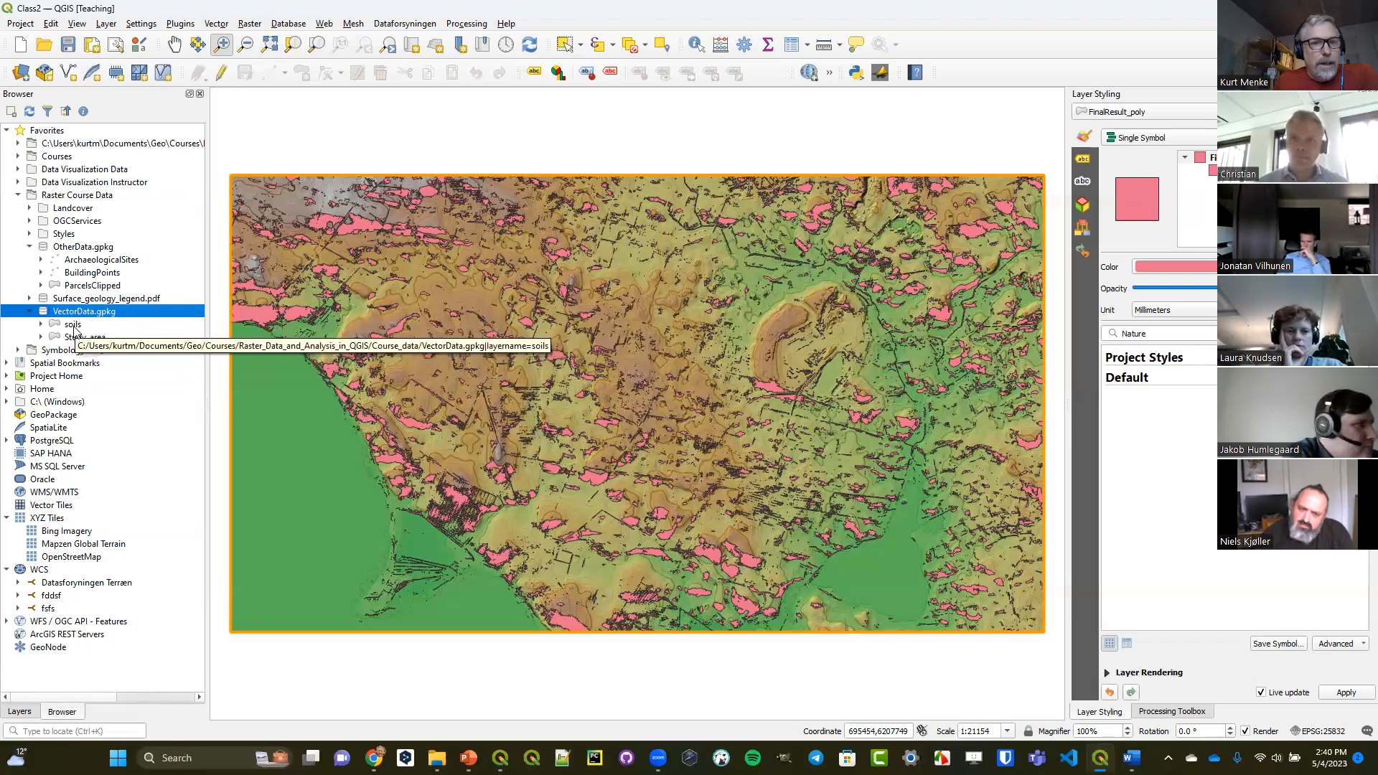
left_click(74, 328)
left_click_drag(70, 328, 456, 335)
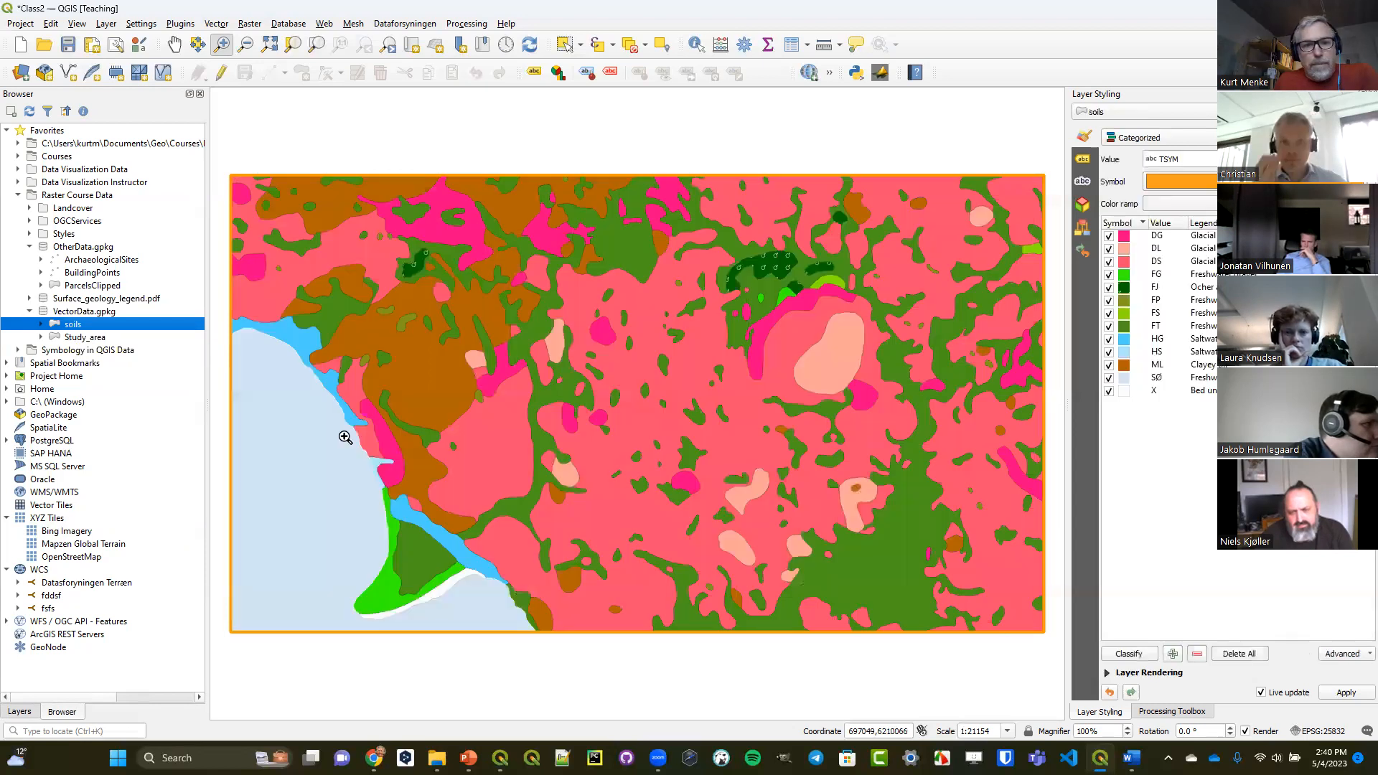
left_click(19, 712)
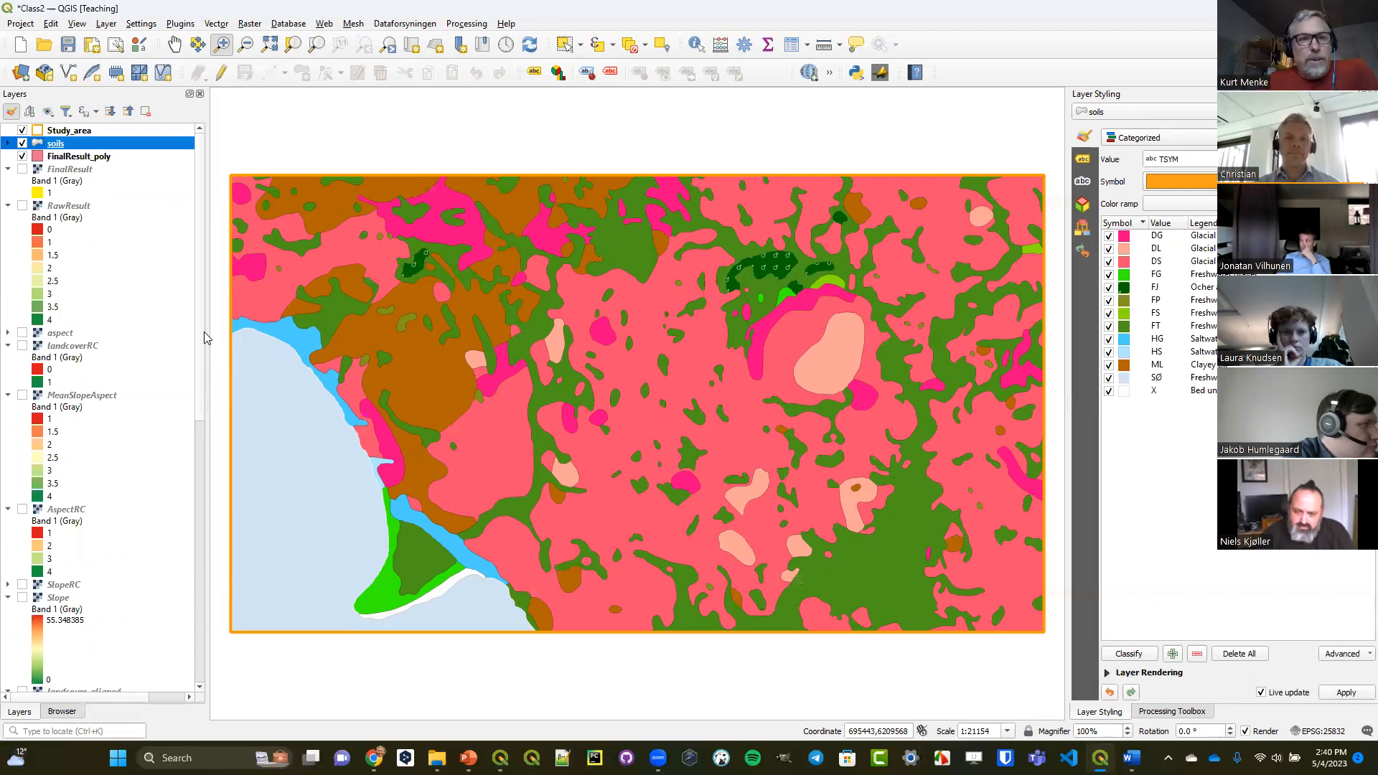
left_click(8, 144)
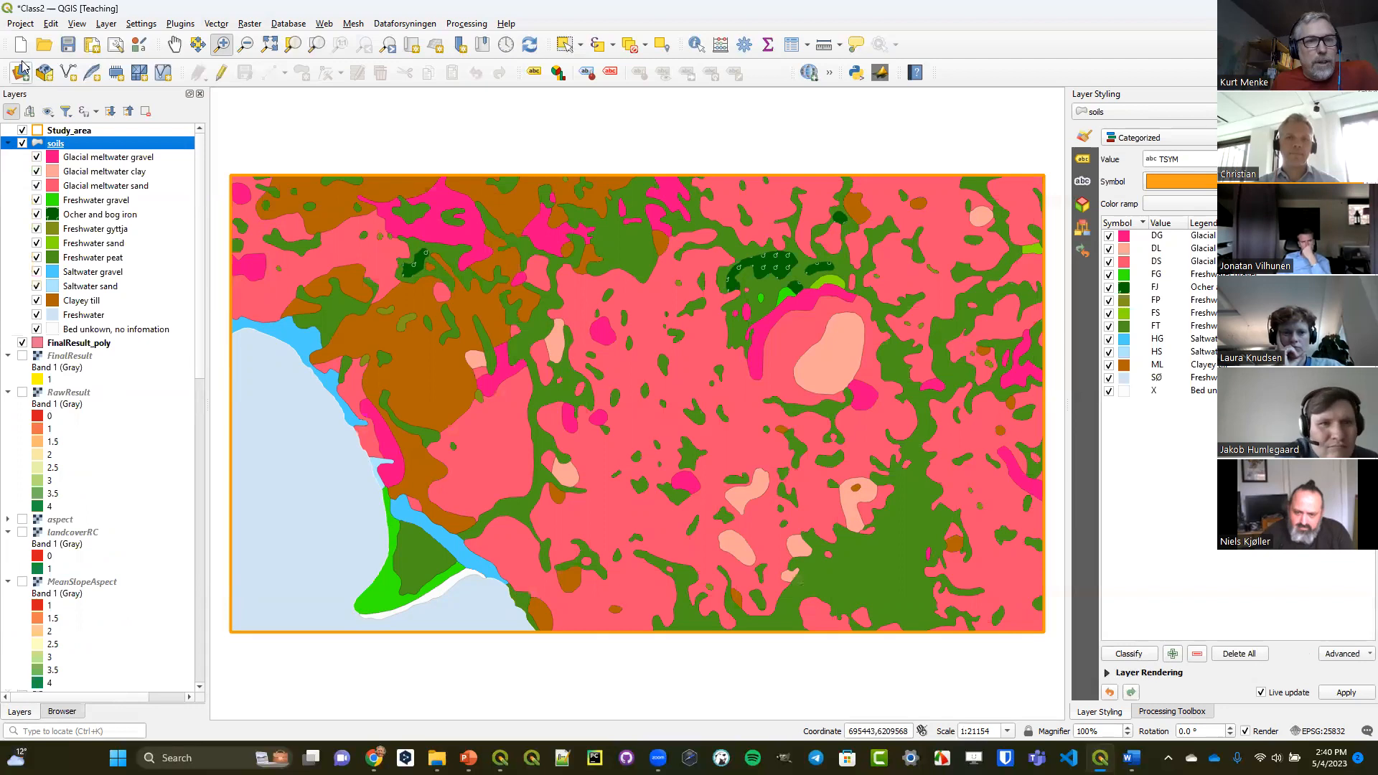
left_click(68, 46)
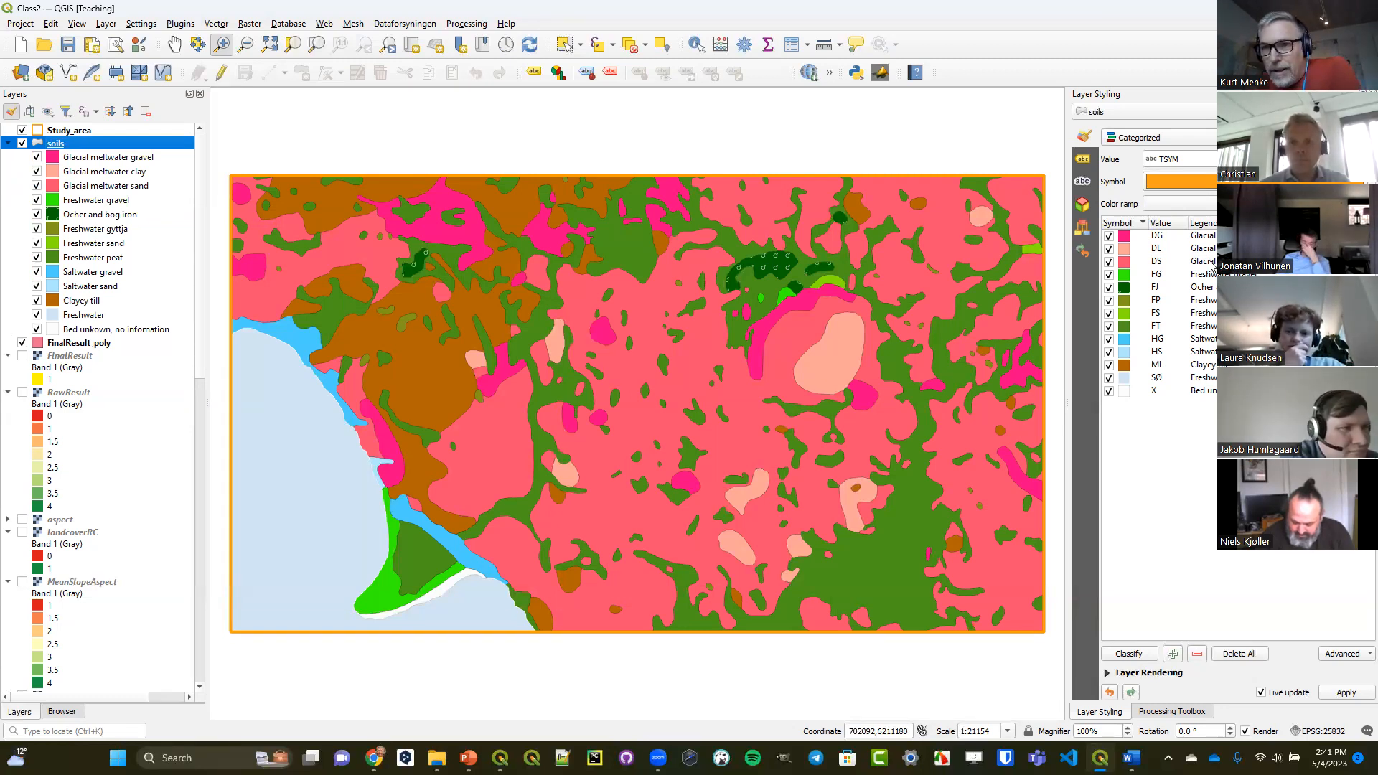
Enter the selection expression "TSYM" = 'DL' or "TSYM" = 'DS' or "TSYM" = 'ML' for the soils layer.
left_click(1209, 250)
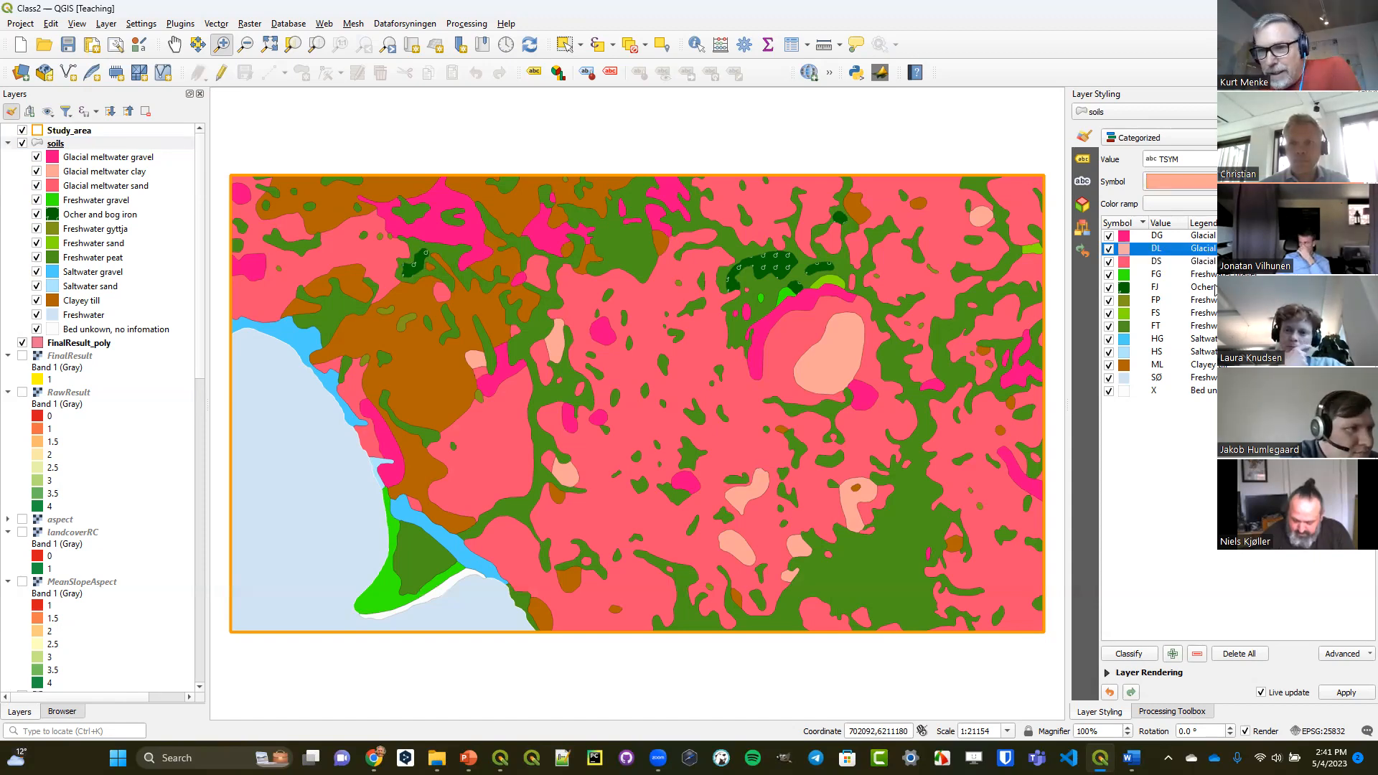
left_click(1210, 262)
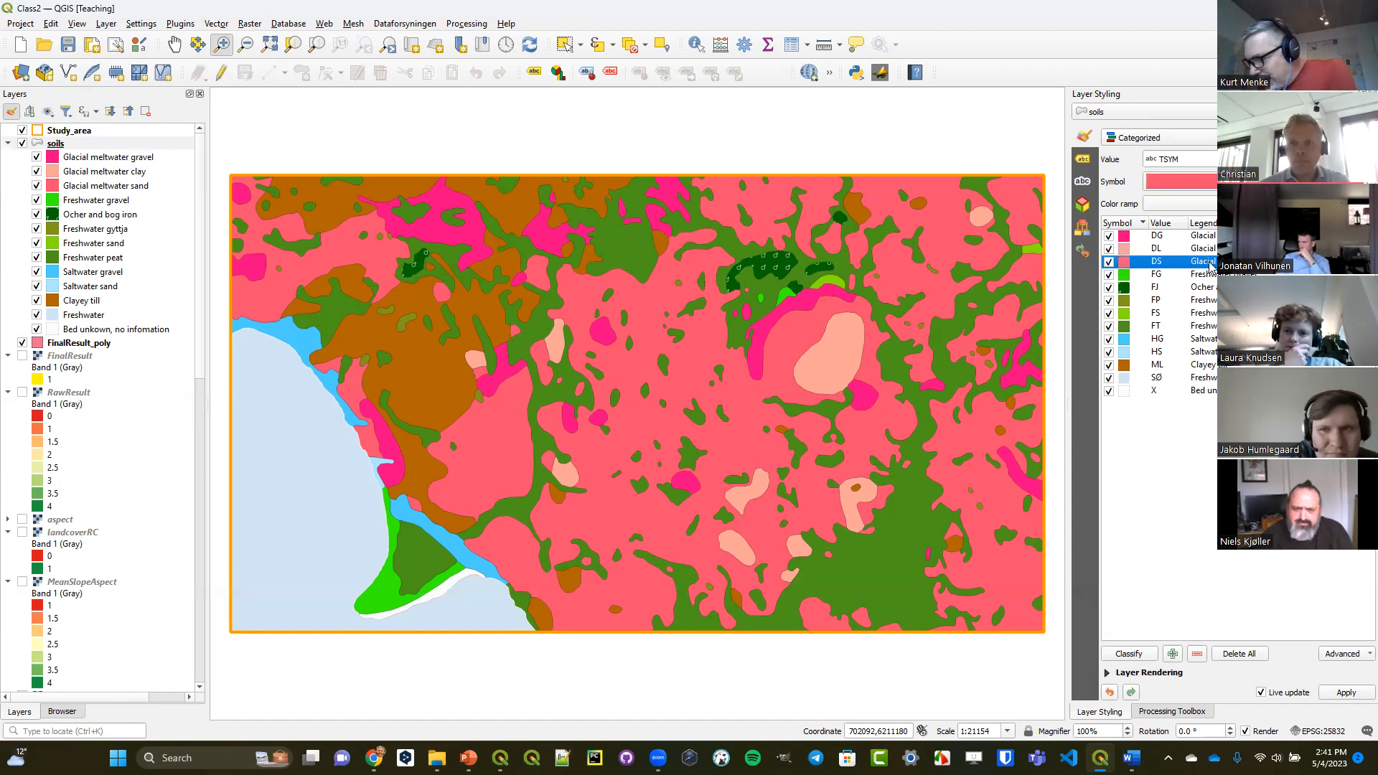
left_click(1197, 365)
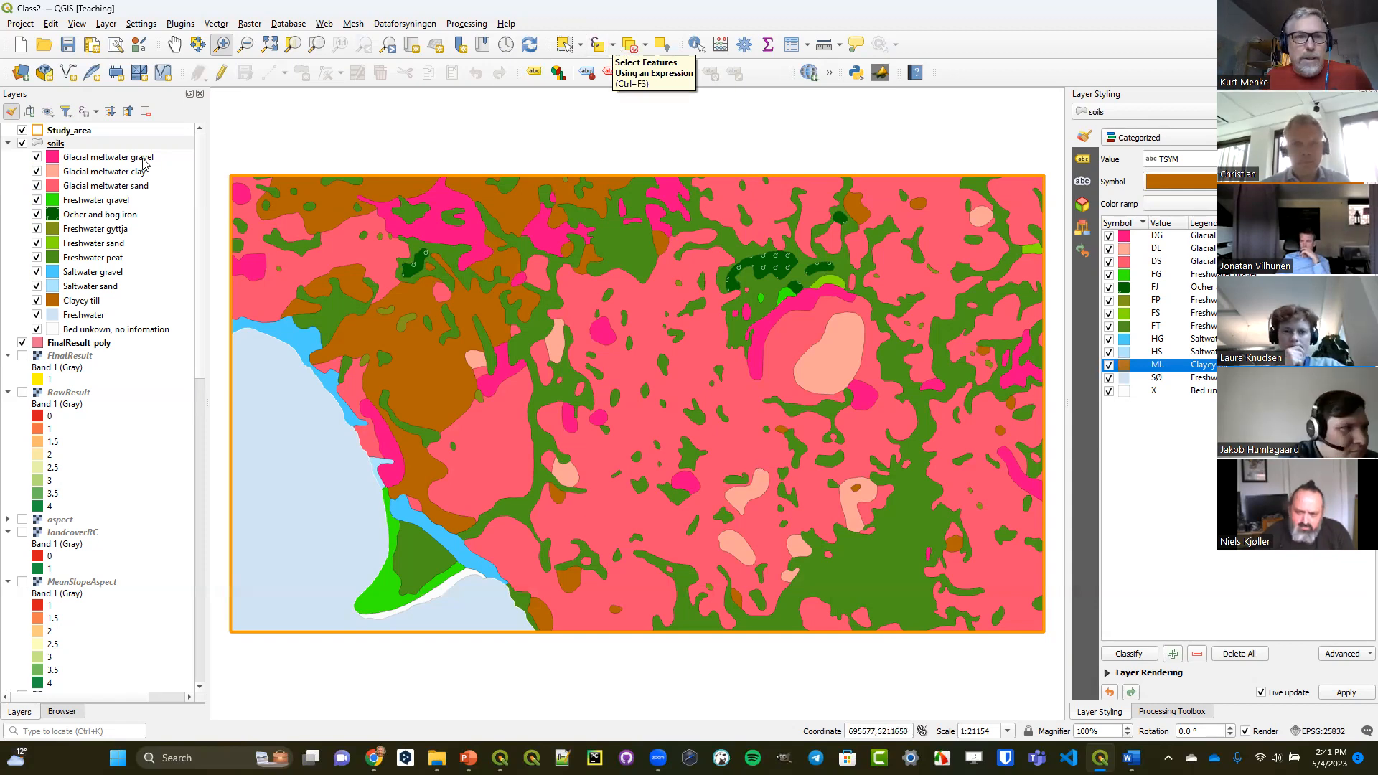
left_click(122, 143)
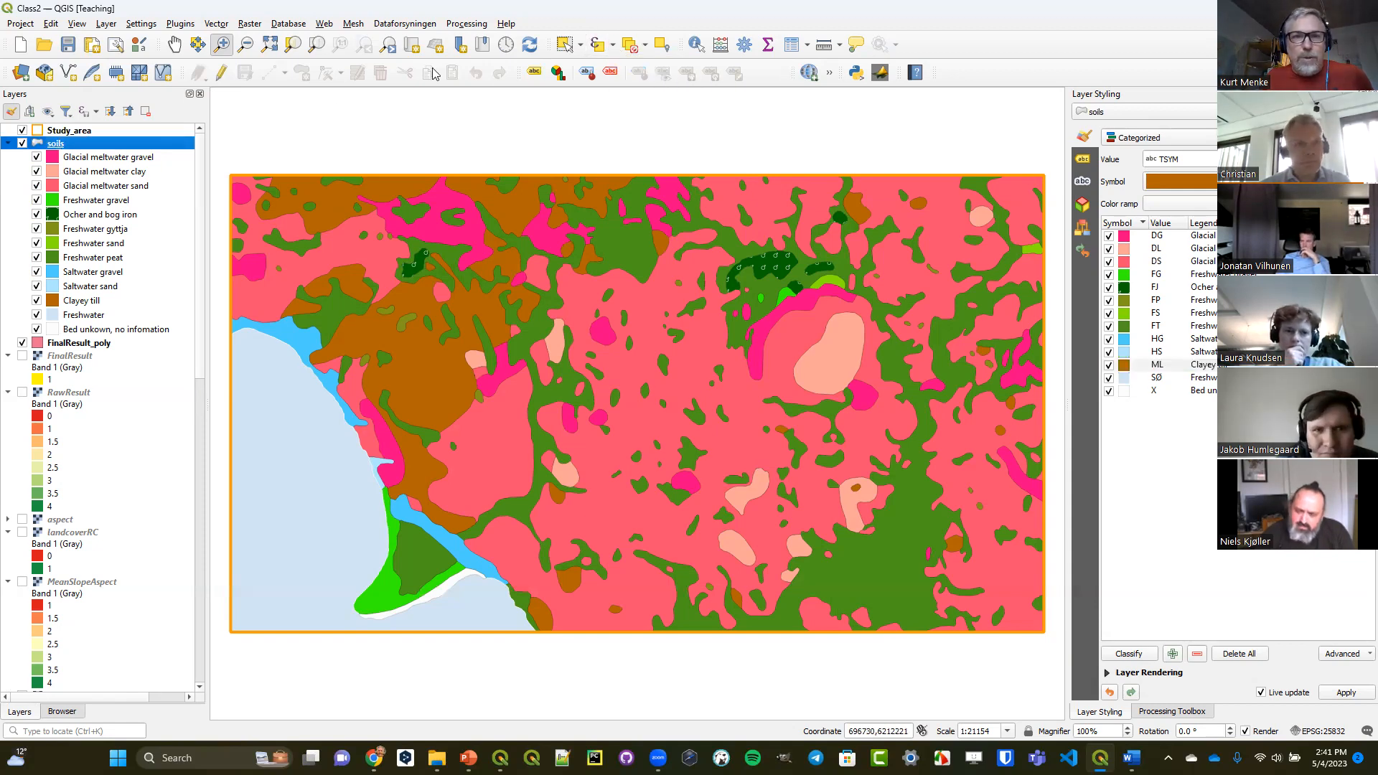
left_click(596, 44)
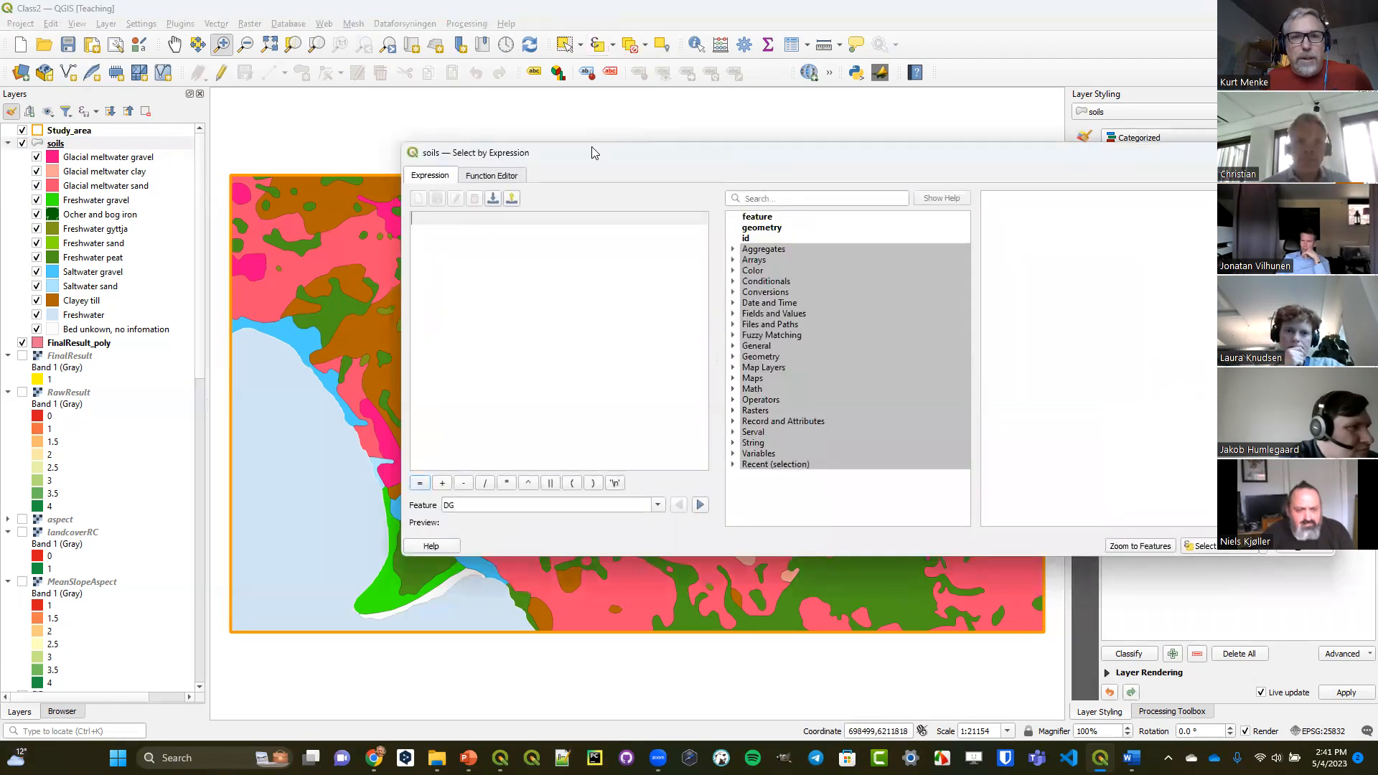
left_click_drag(592, 153, 436, 138)
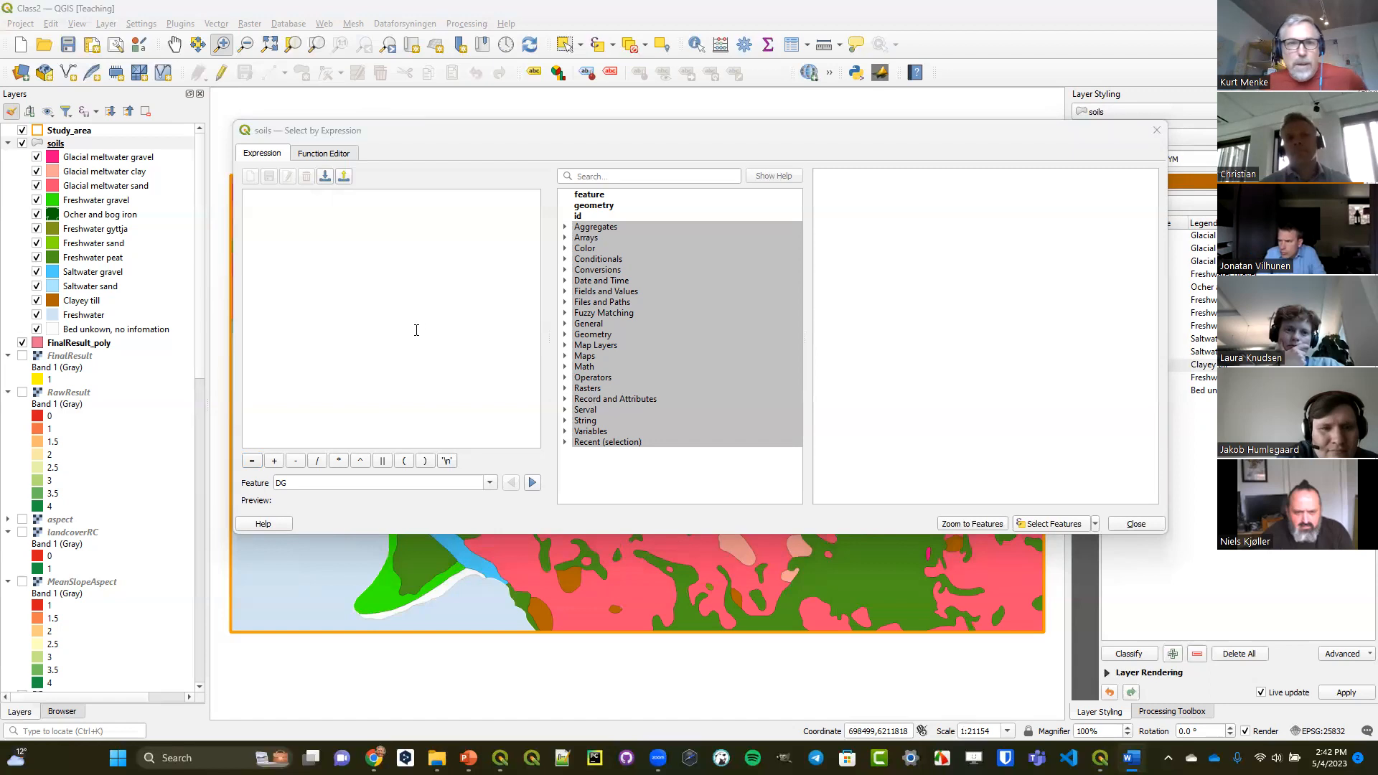
right_click(364, 200)
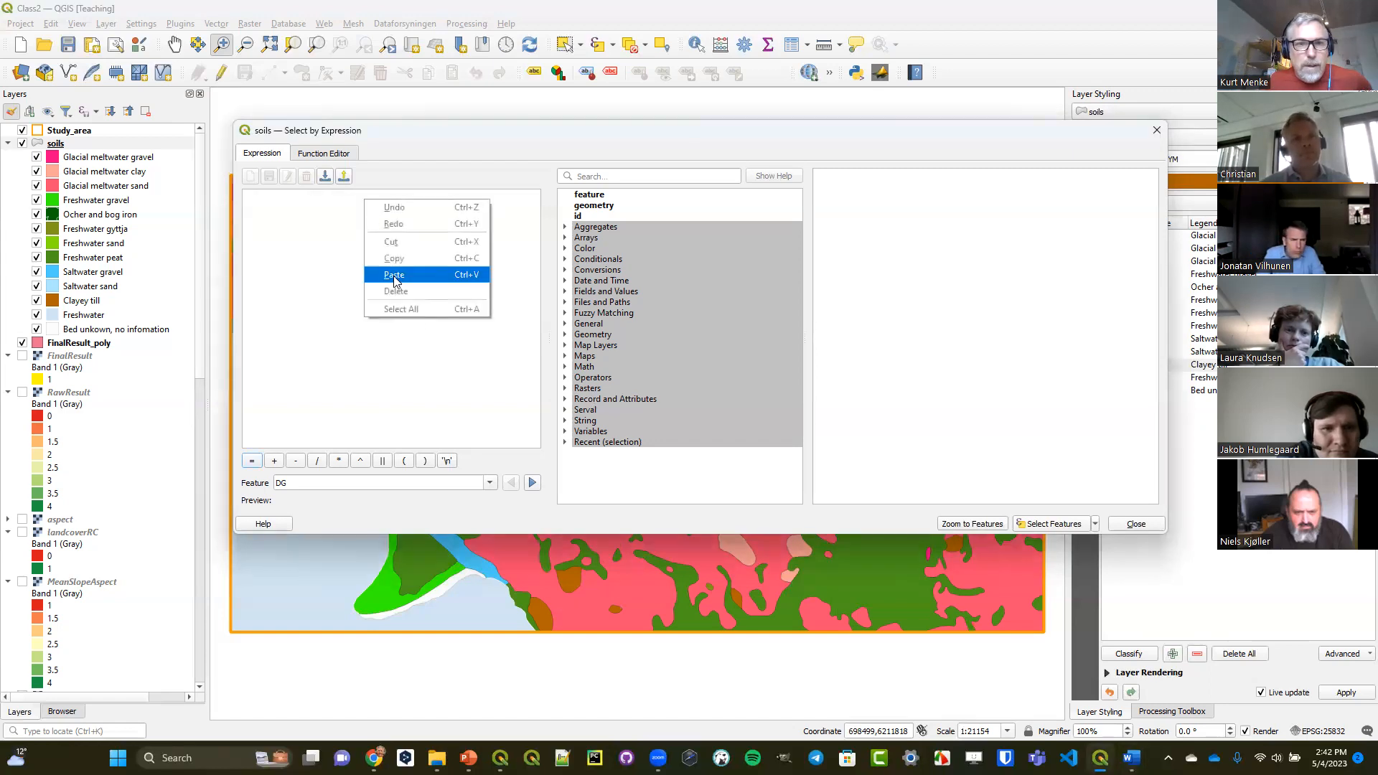
left_click(395, 275)
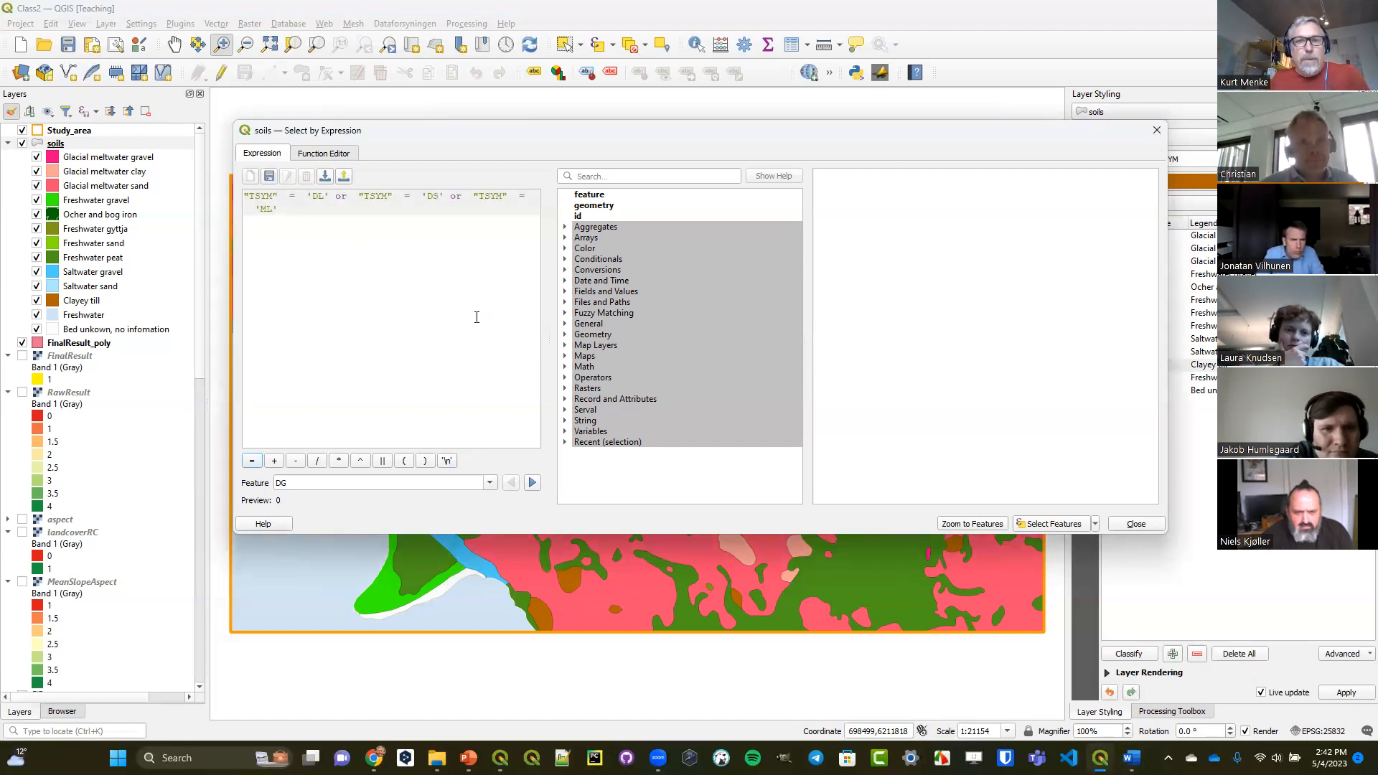
List all unique values of the TSYM field and select the soils features that match the expression.
left_click(564, 292)
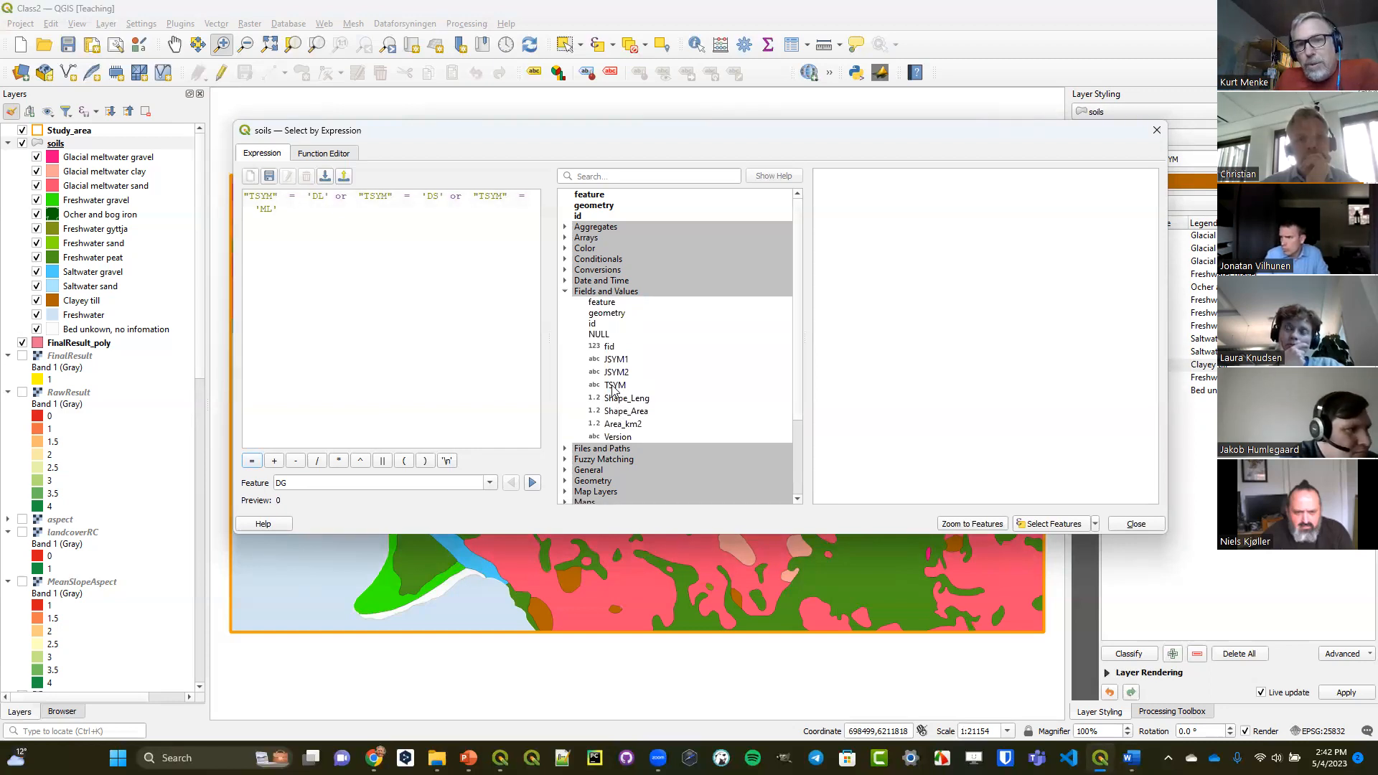
left_click(615, 388)
left_click(866, 357)
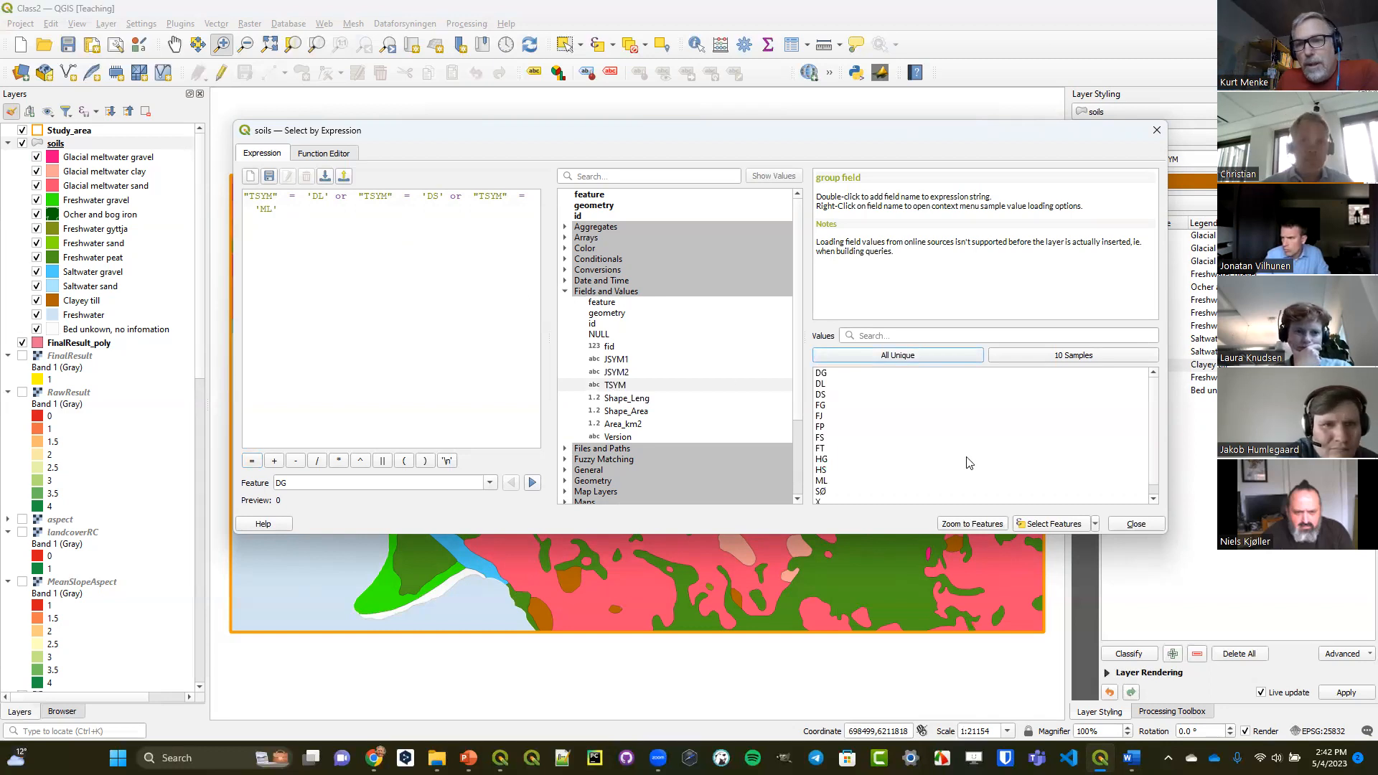
left_click(1048, 524)
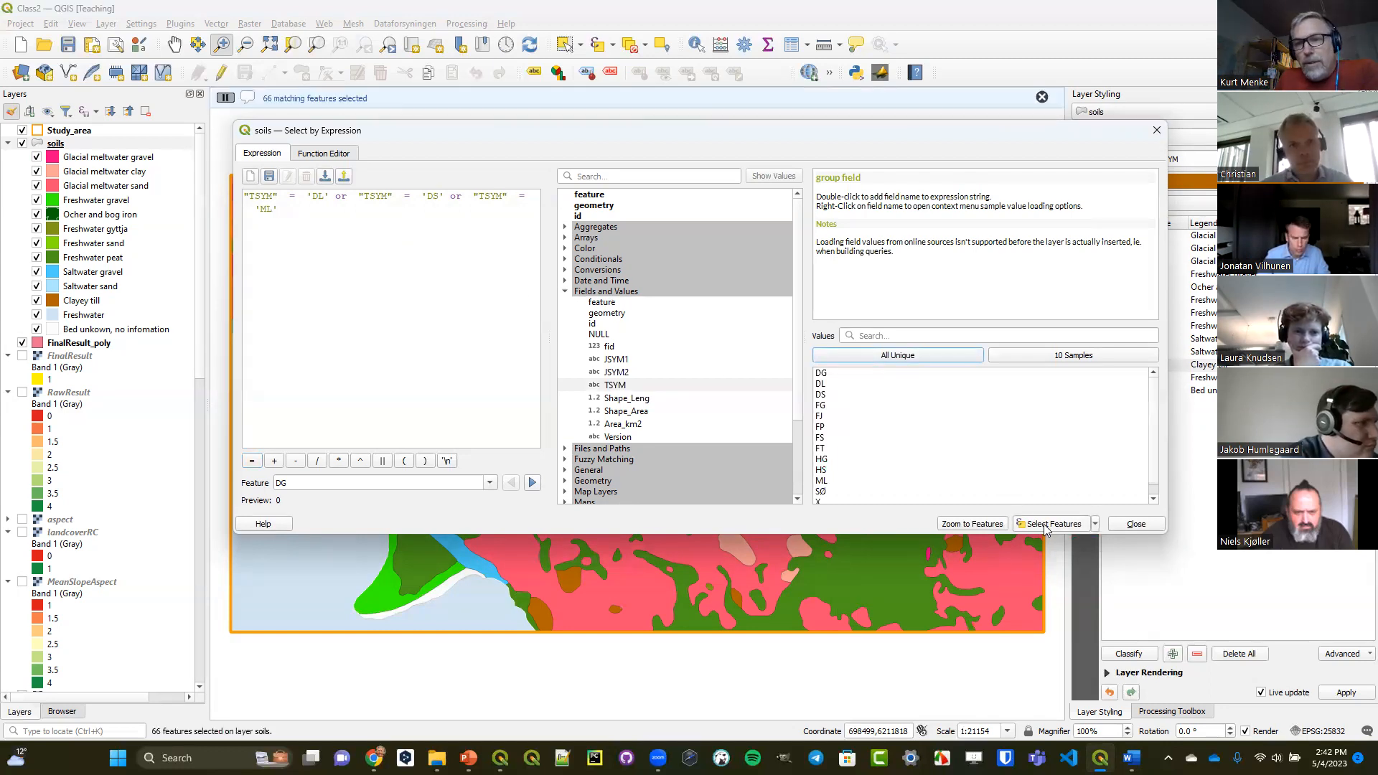
left_click(1133, 525)
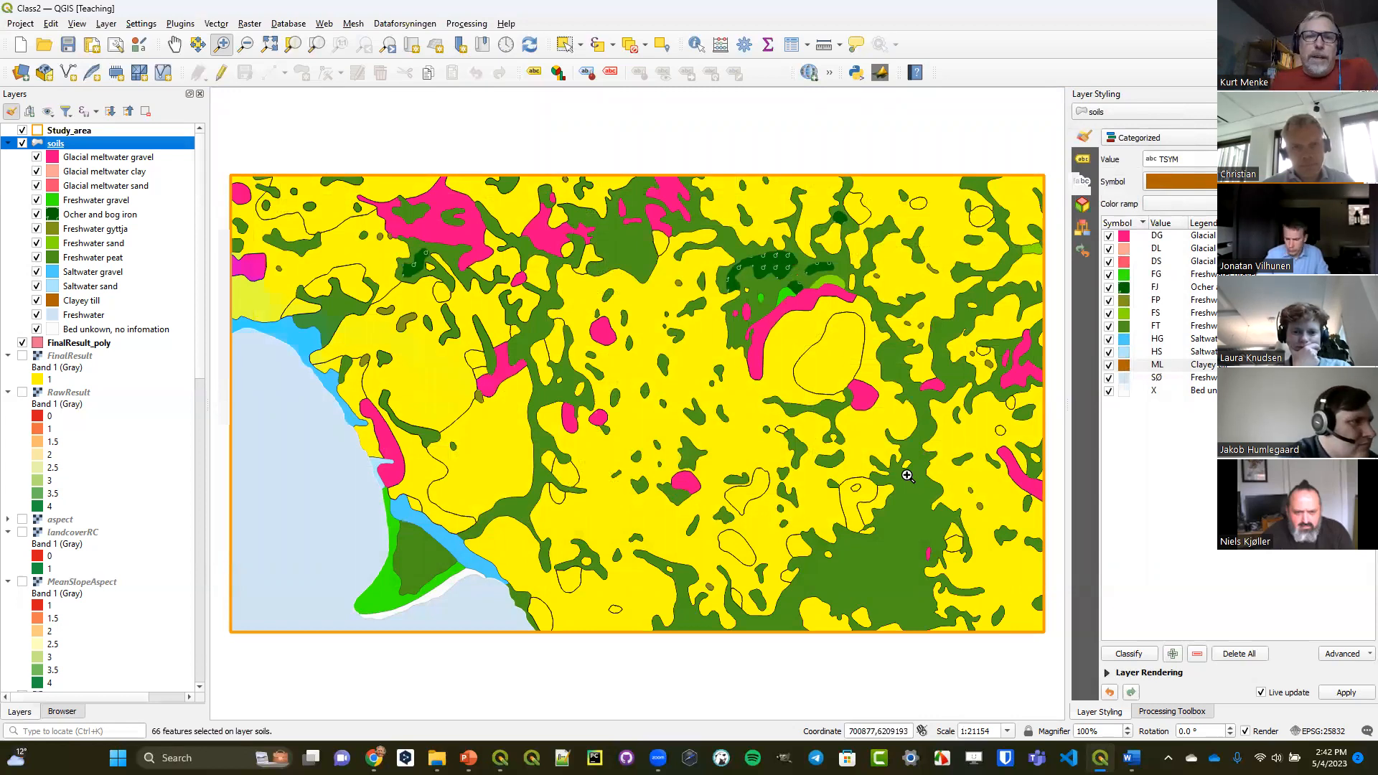
Dissolve only the selected soils features into SuitableSoils.shp in the OutputClass folder and hide the soils layer.
left_click(217, 23)
mouse_move(231, 40)
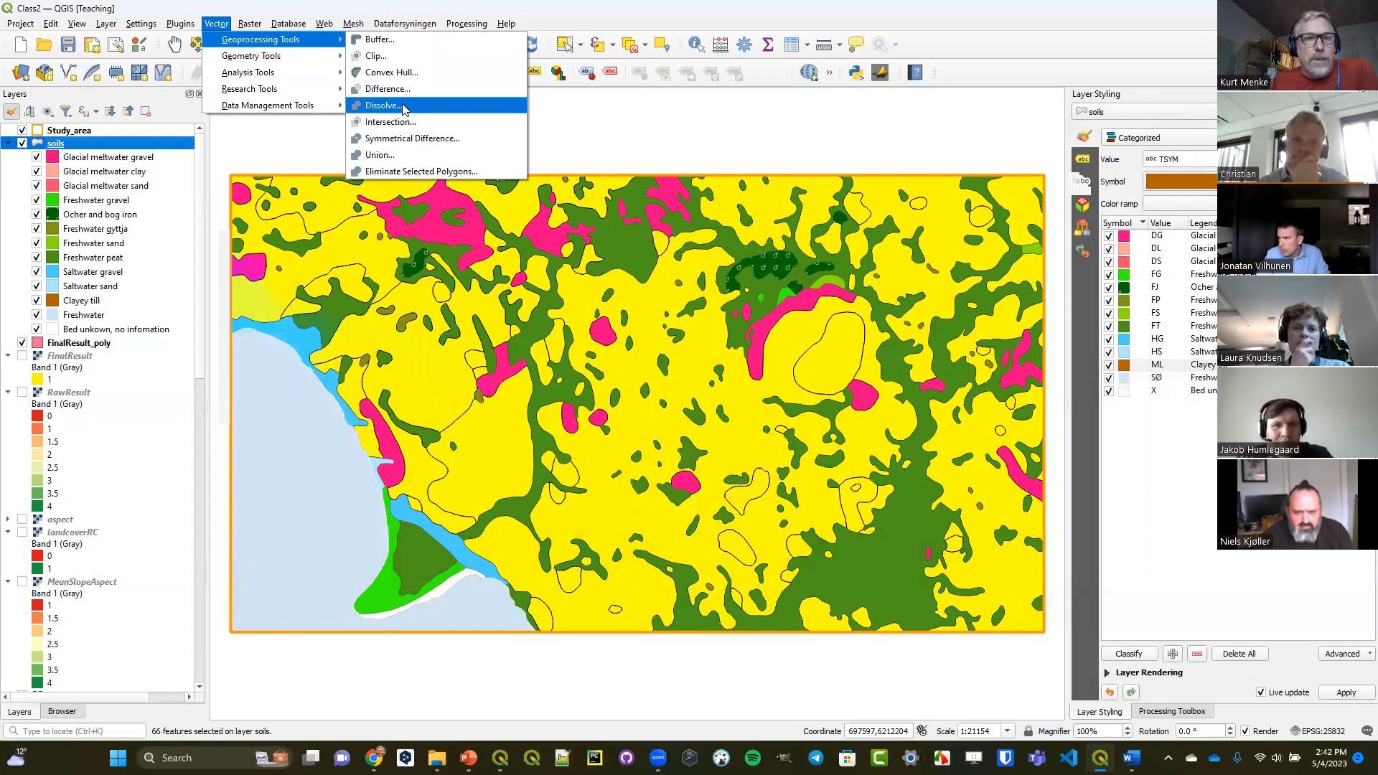
left_click(404, 109)
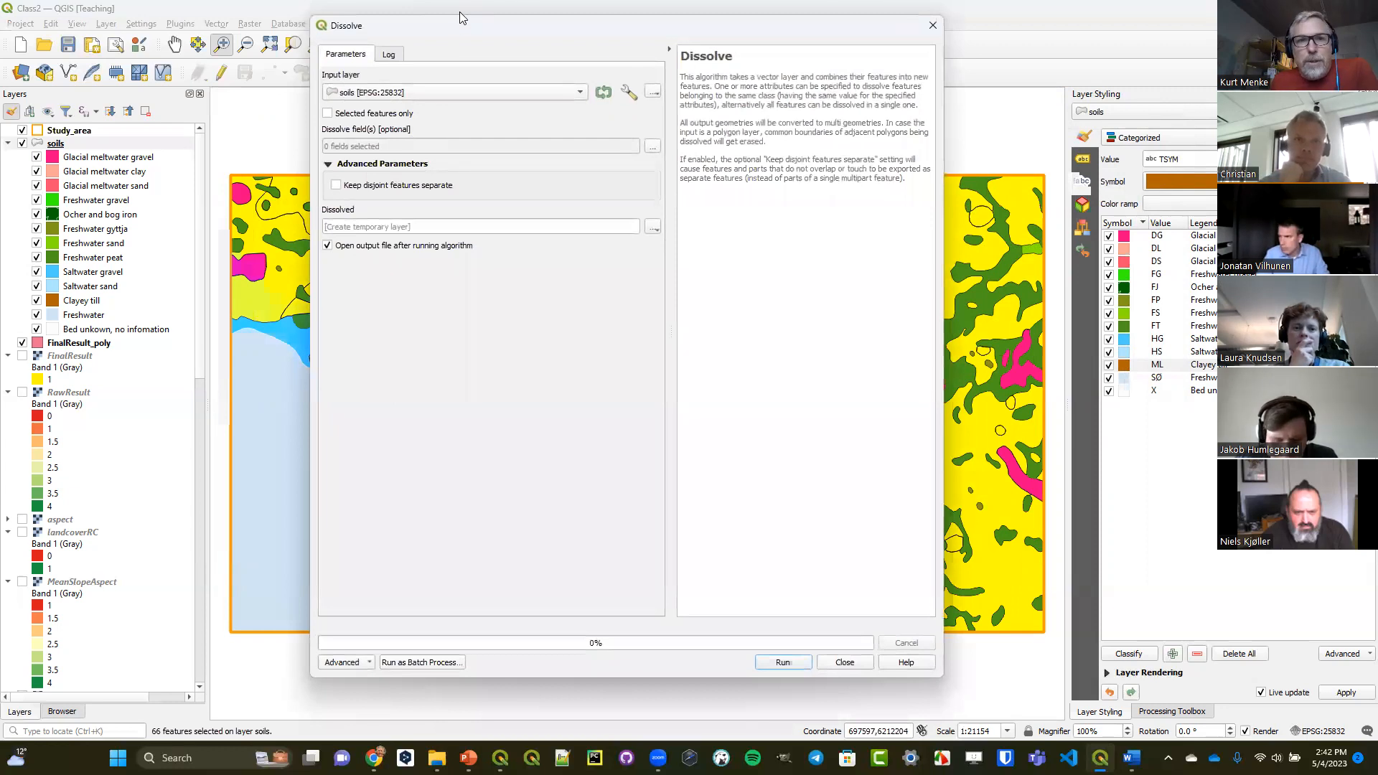
left_click_drag(455, 17, 488, 100)
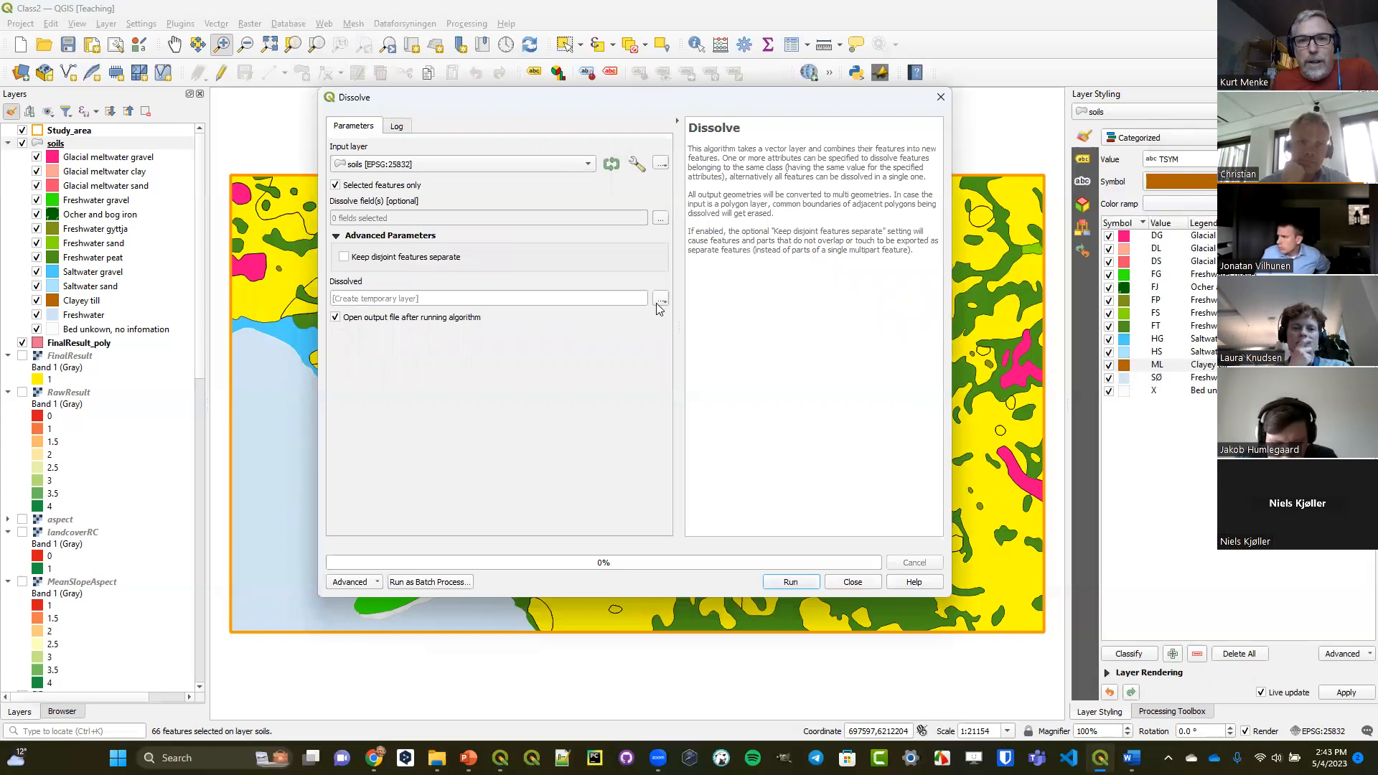
left_click(660, 300)
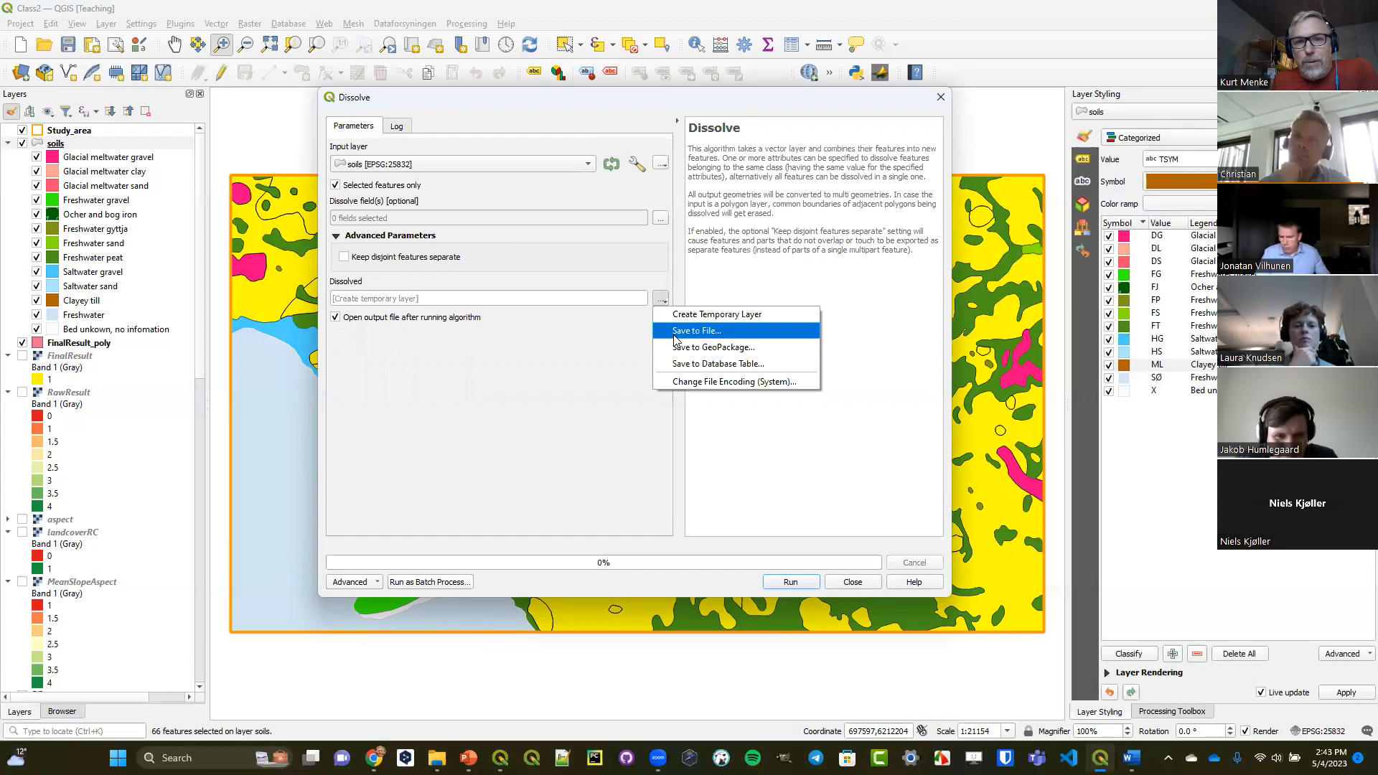
left_click(675, 333)
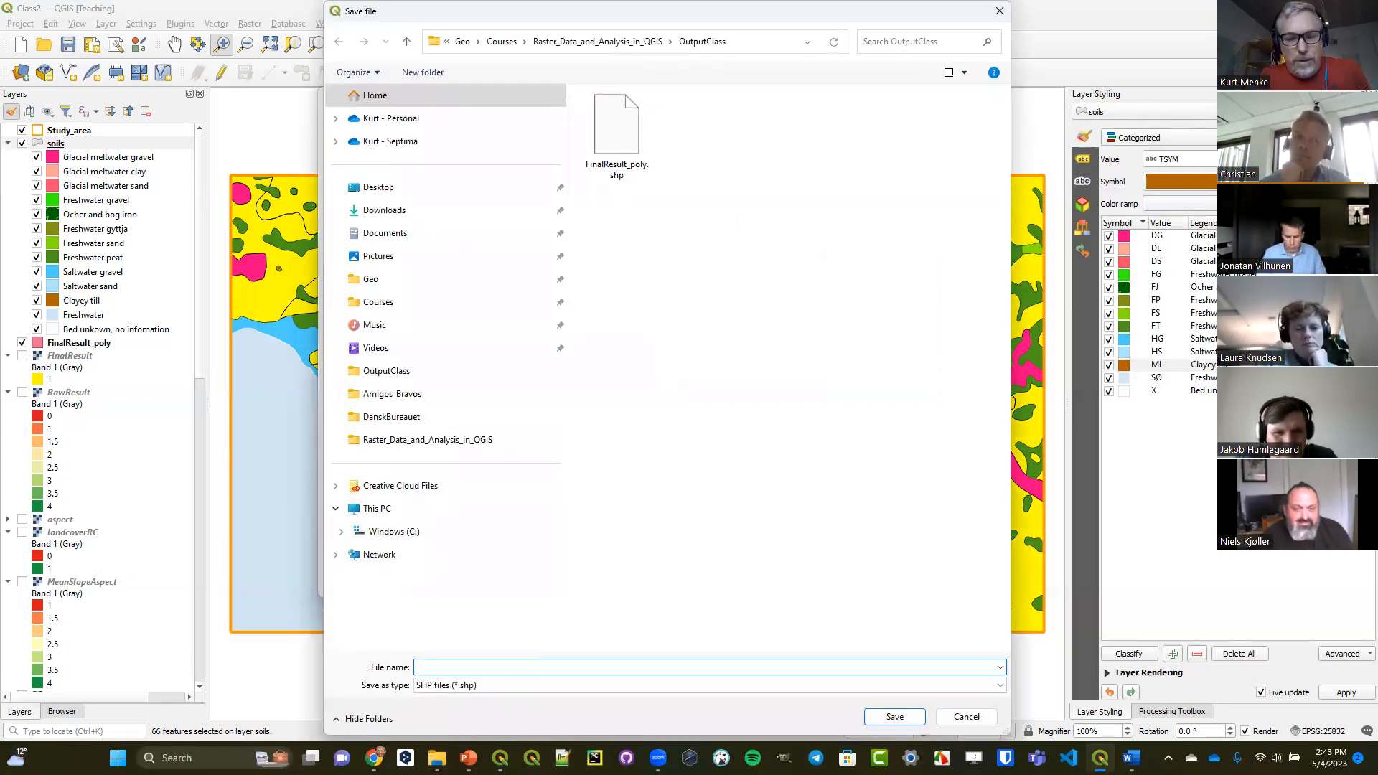
type("SuitableSoils")
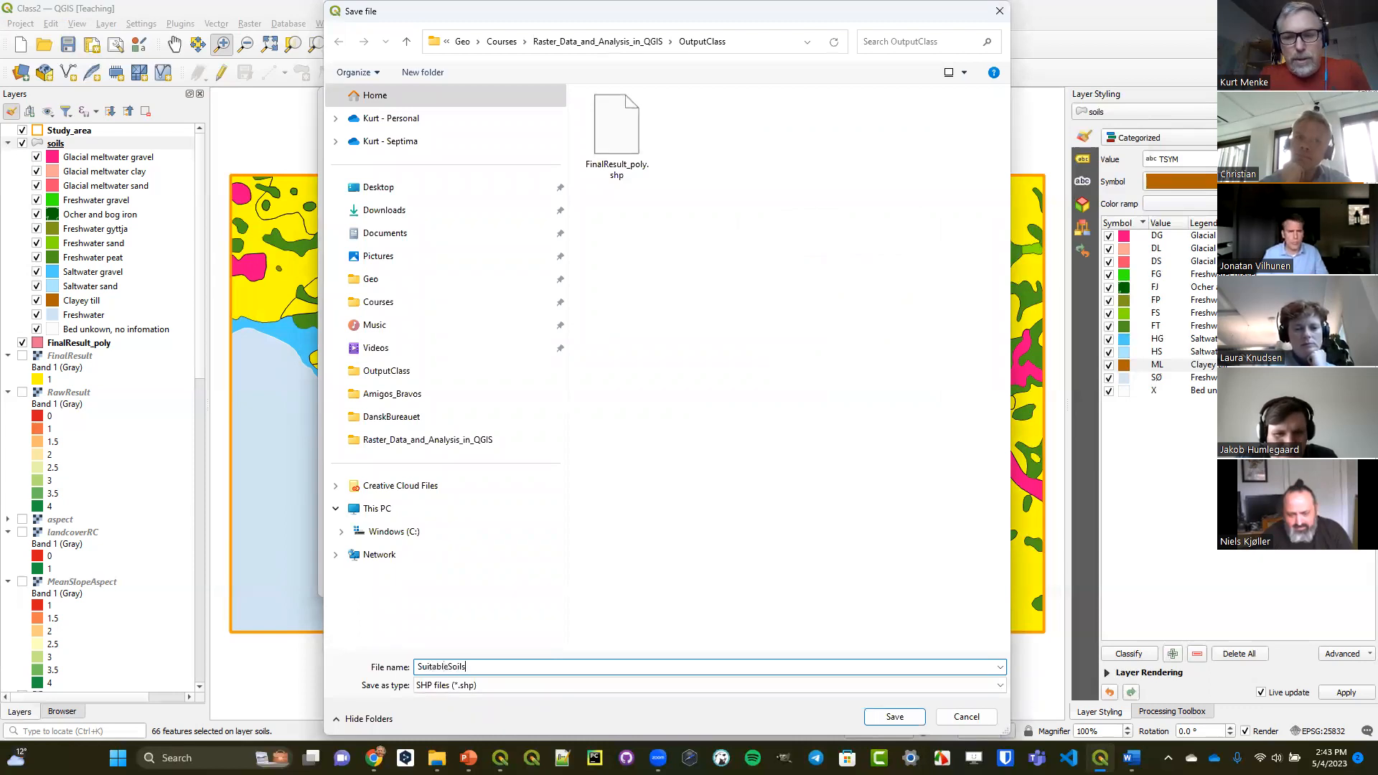
key("Return")
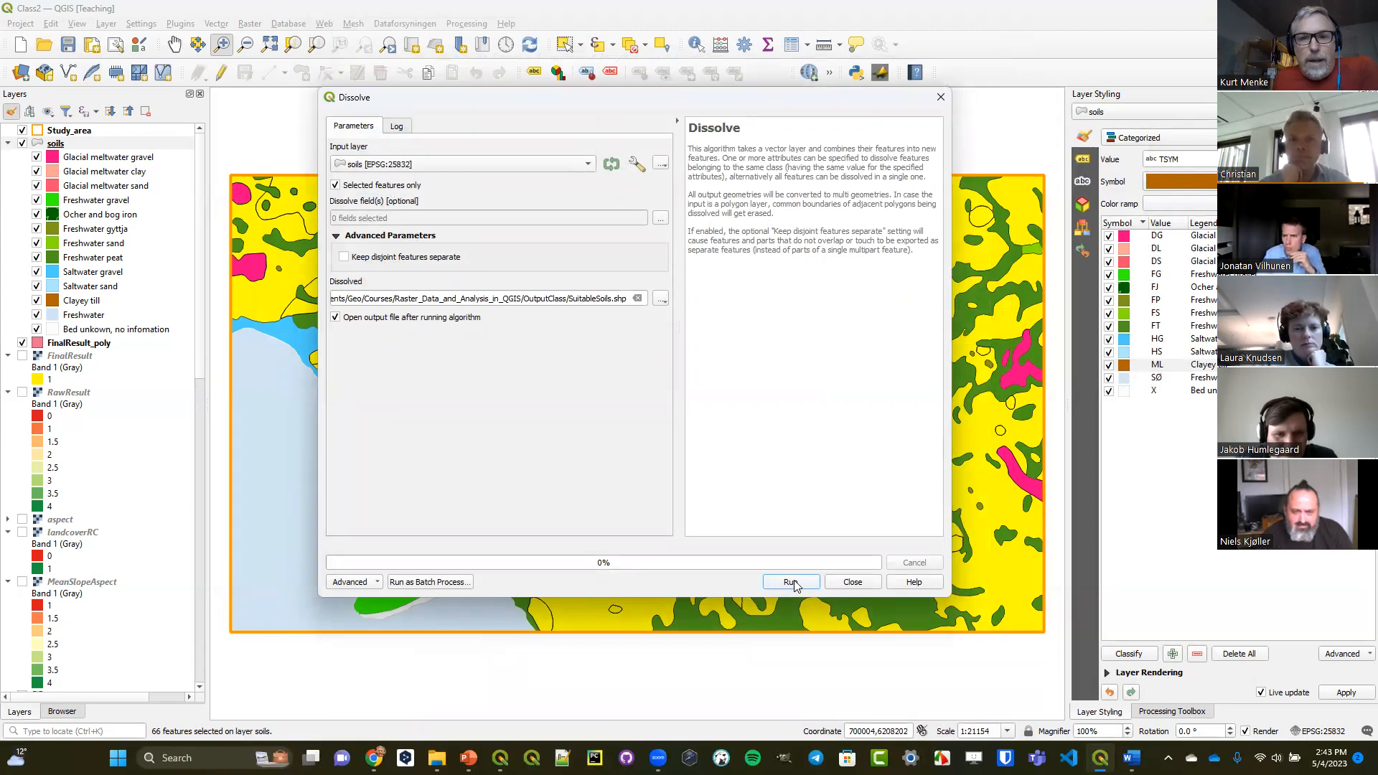
left_click(792, 583)
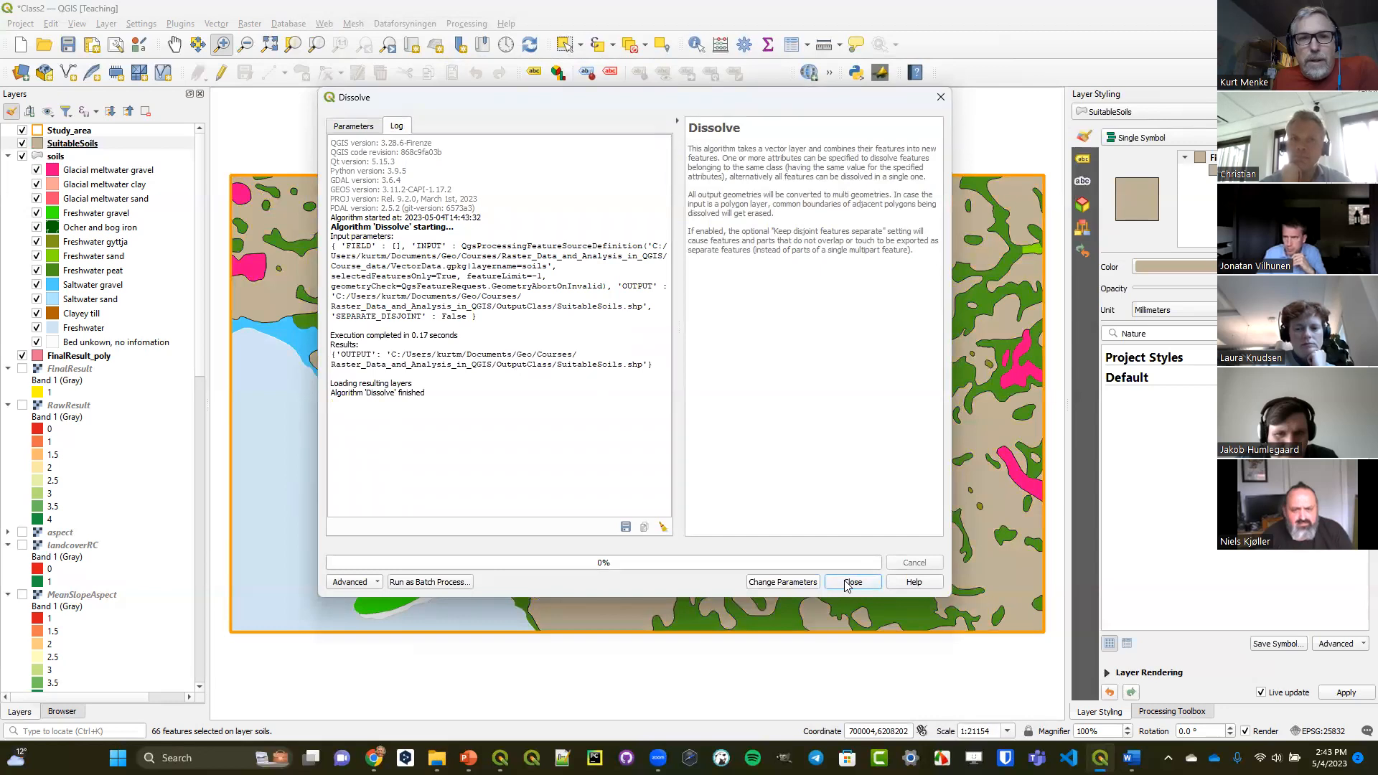
left_click(852, 582)
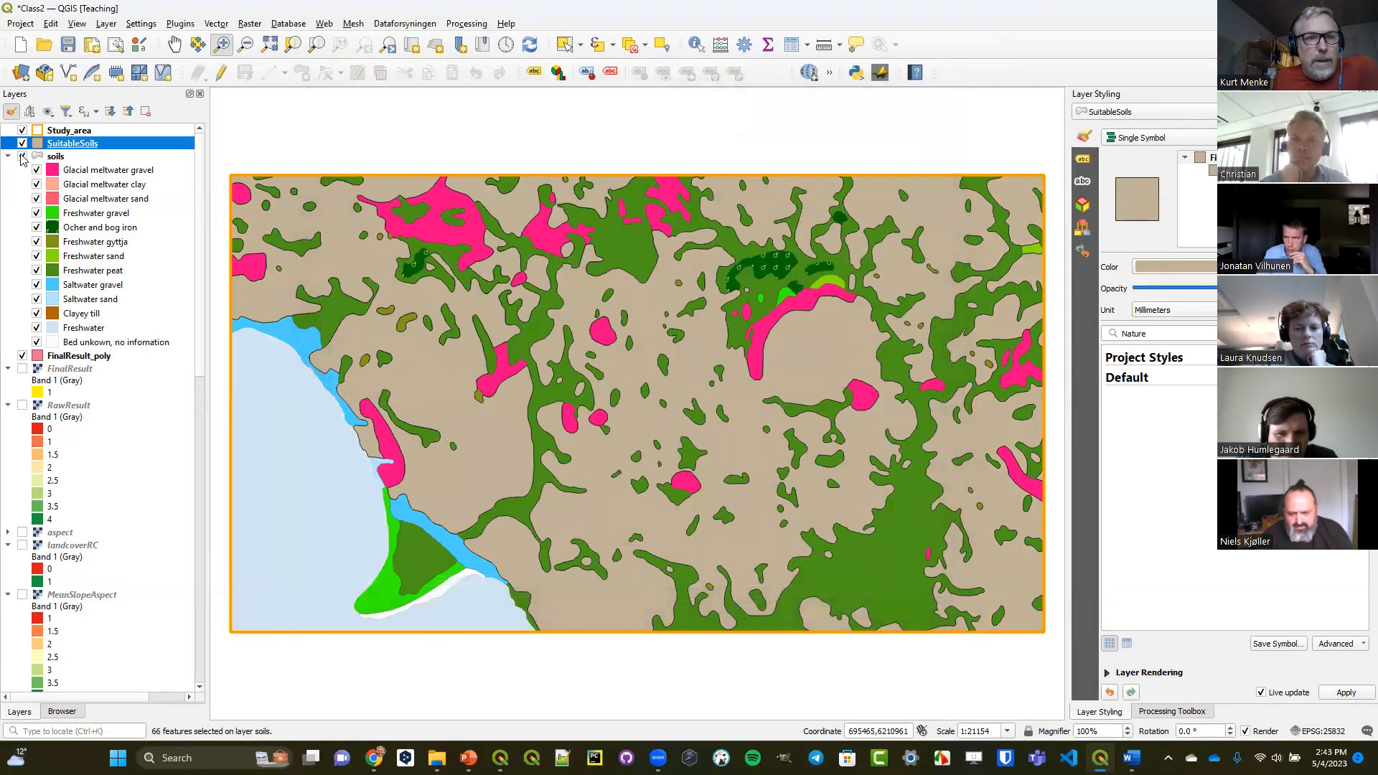
left_click(23, 156)
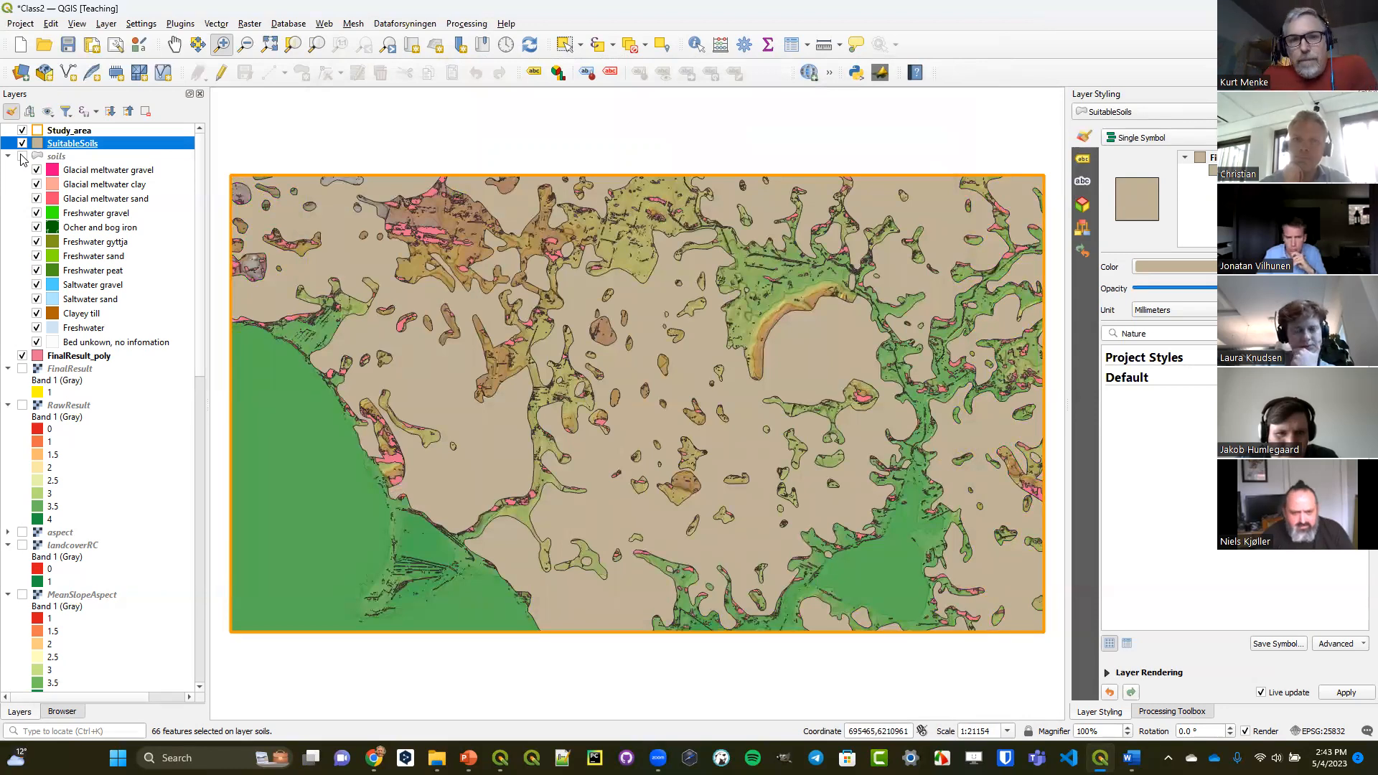
Set up a Clip of the FinalResult_poly layer with SuitableSoils as the overlay layer.
left_click(68, 357)
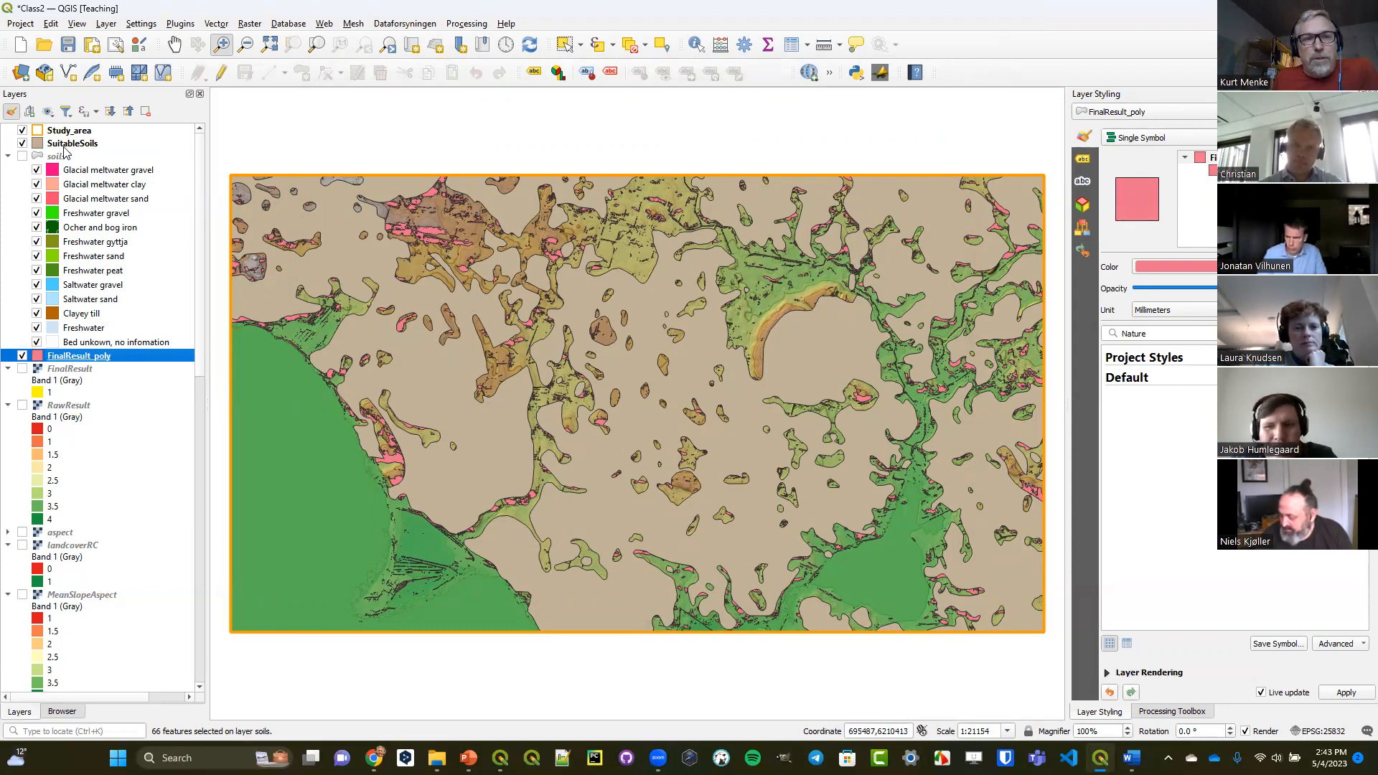
left_click(217, 24)
mouse_move(236, 44)
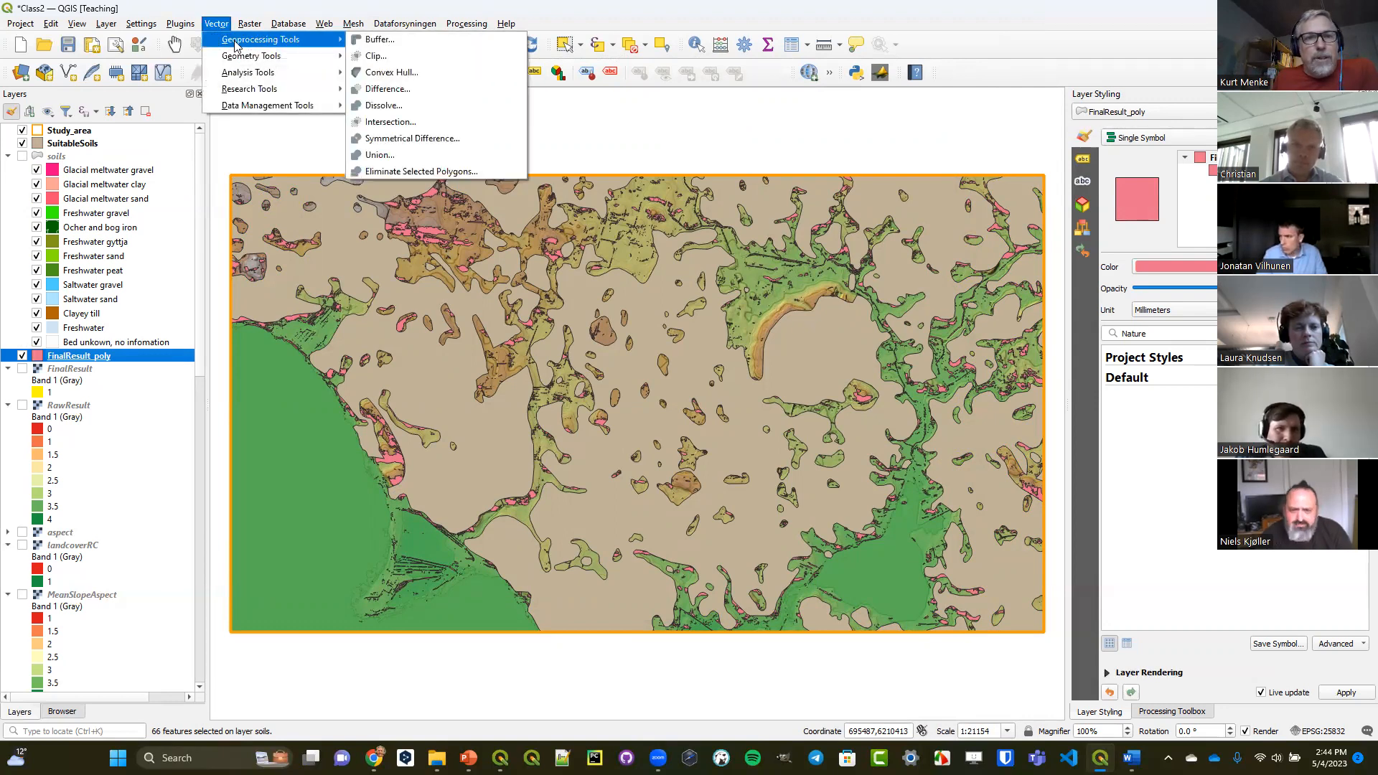
left_click(377, 56)
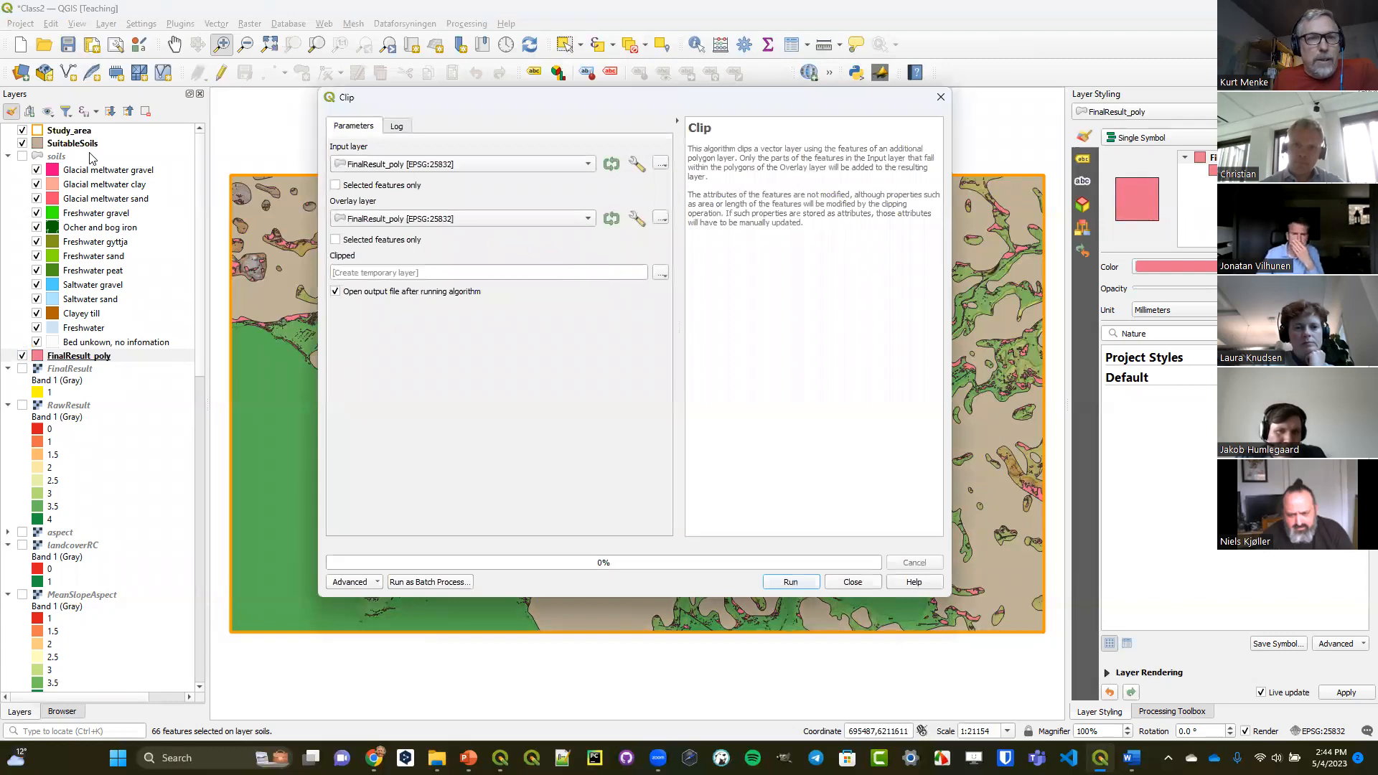
left_click_drag(59, 359, 373, 163)
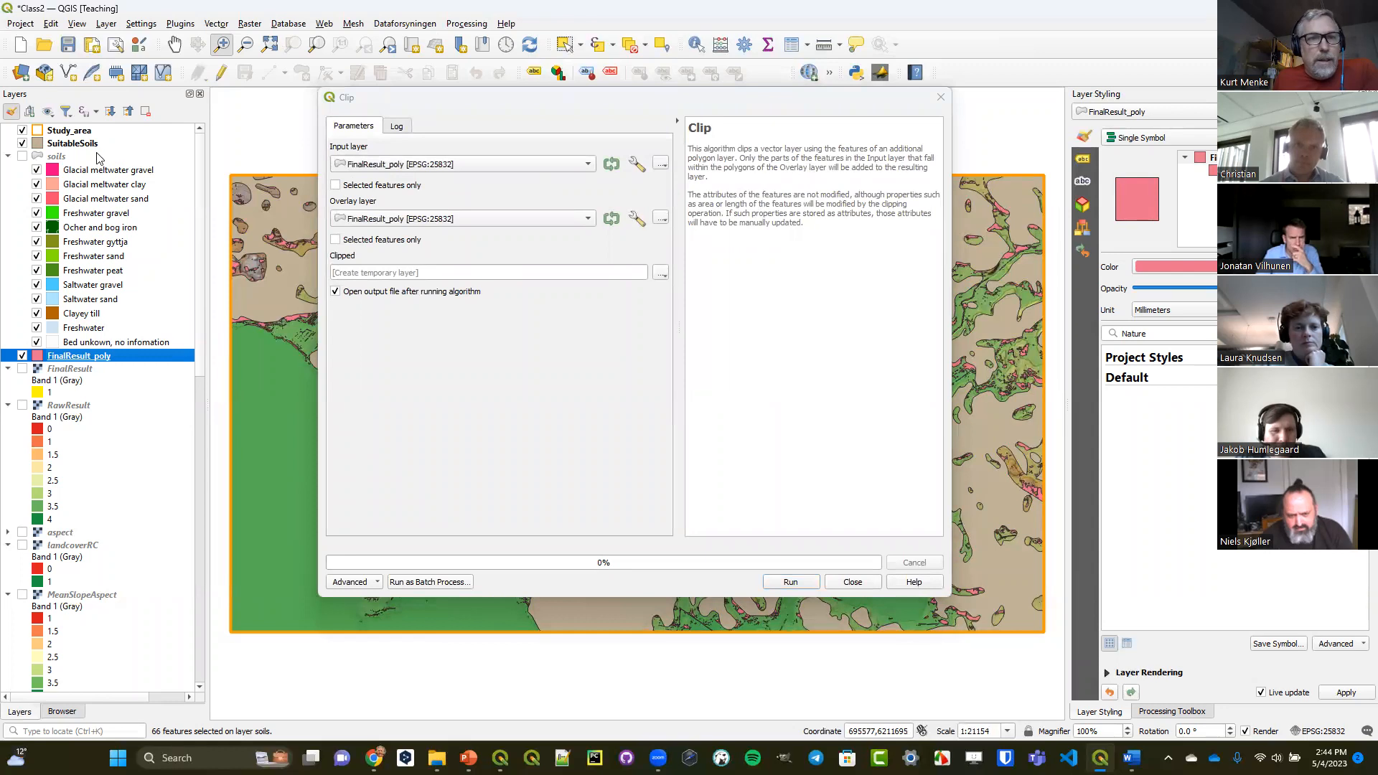
left_click_drag(81, 147, 424, 221)
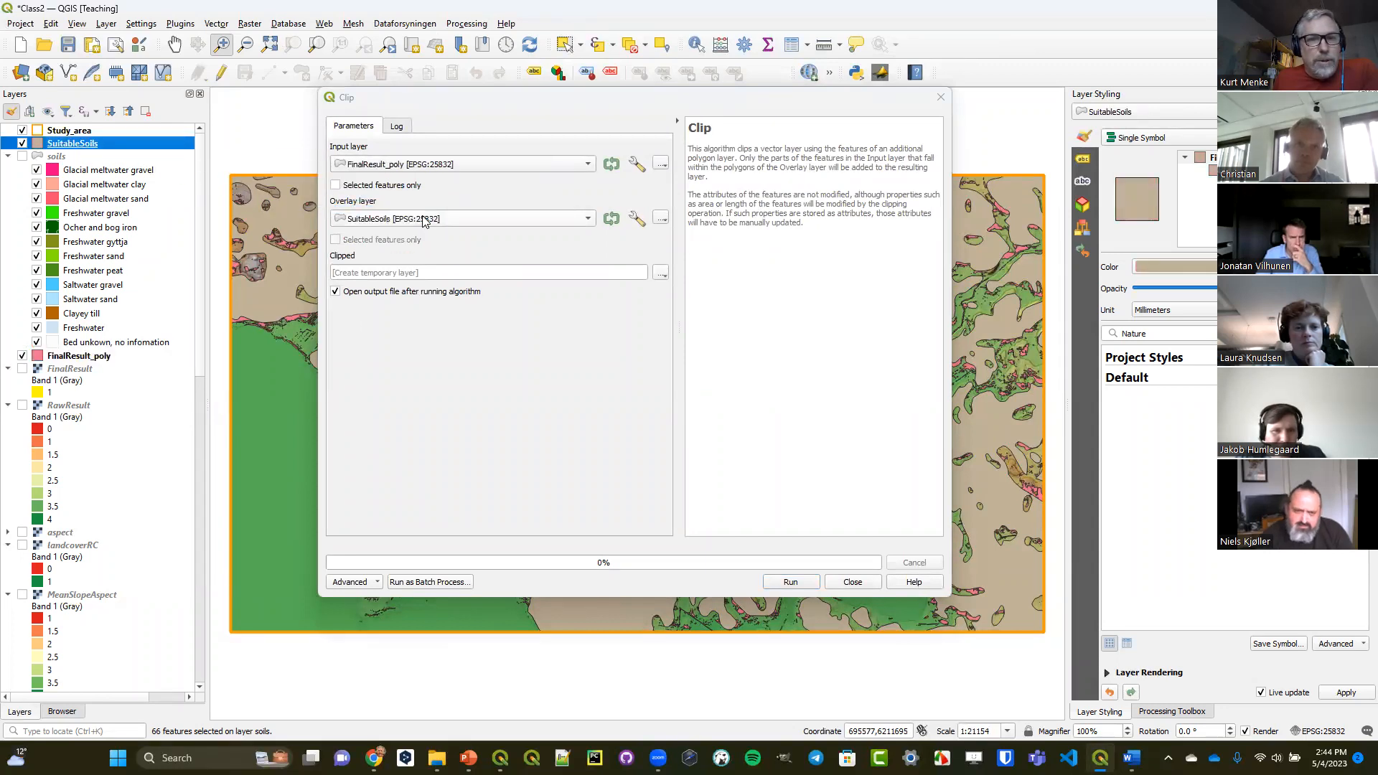
Save the clipped output as FinalVineyards.shp in the OutputClass folder and run the Clip.
left_click(660, 273)
left_click(676, 307)
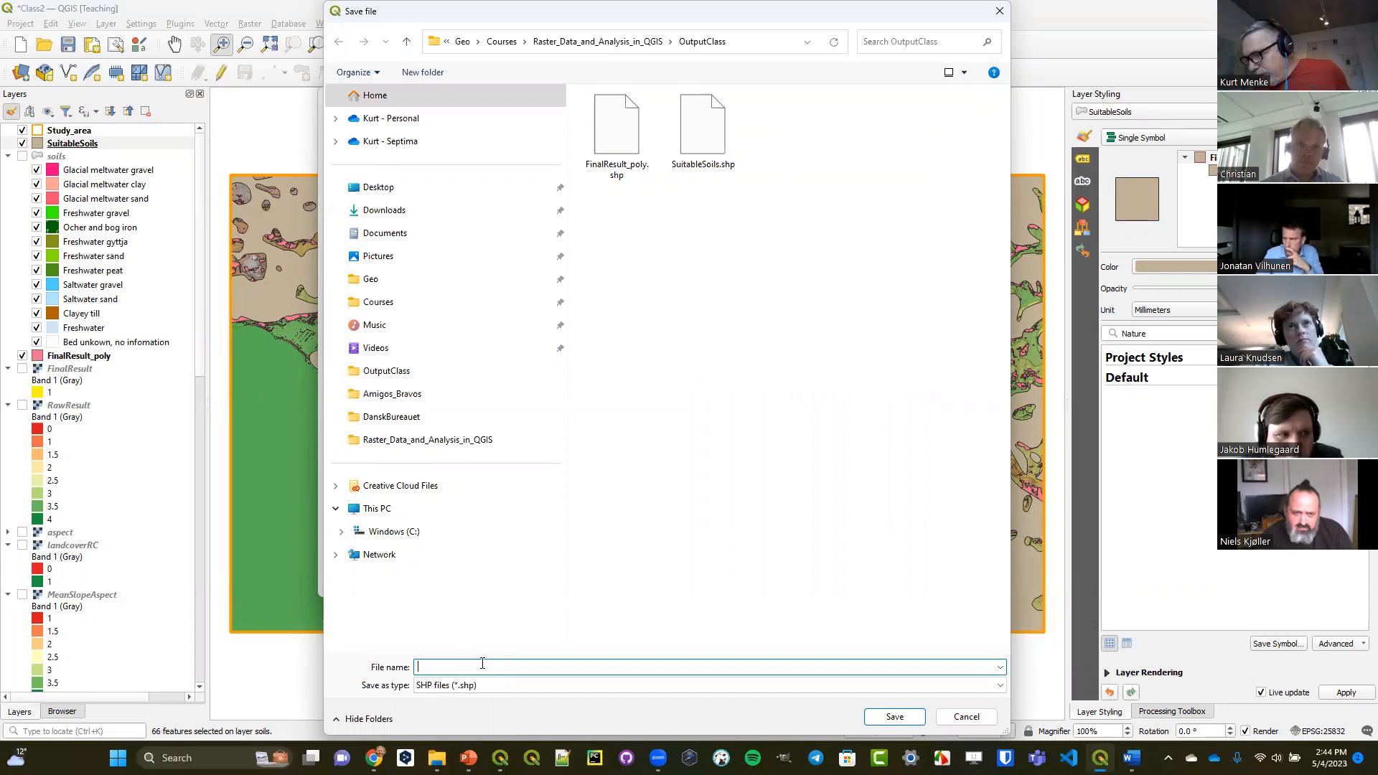
type("Final")
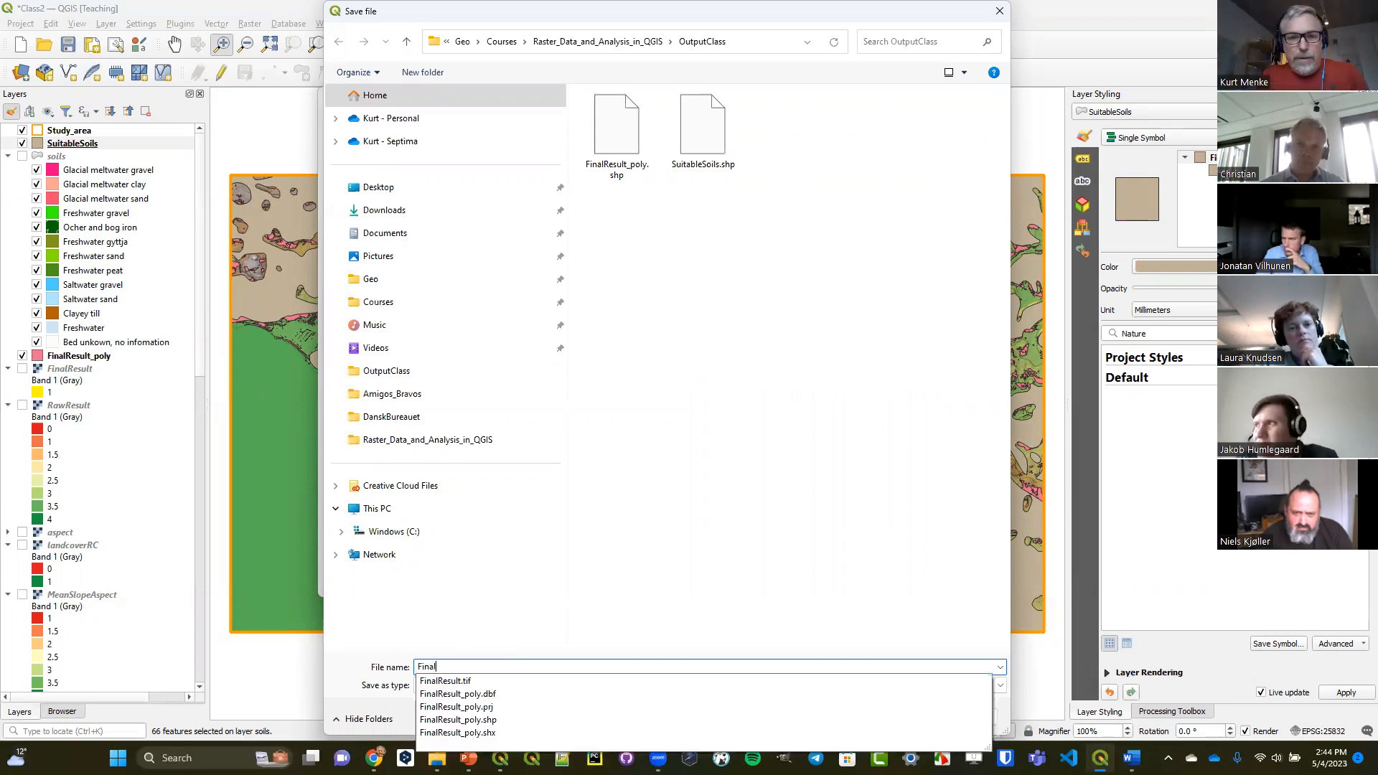
type("Vineyards")
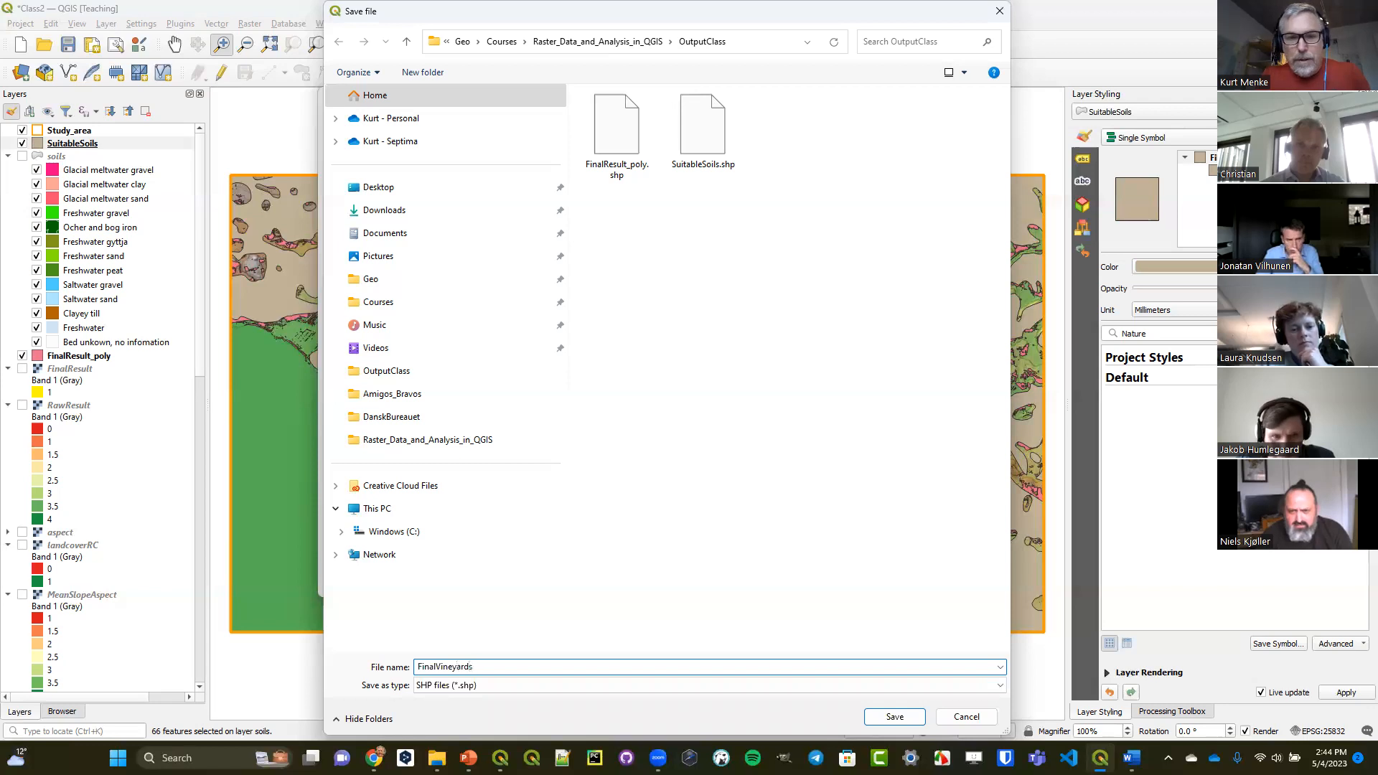
key("Return")
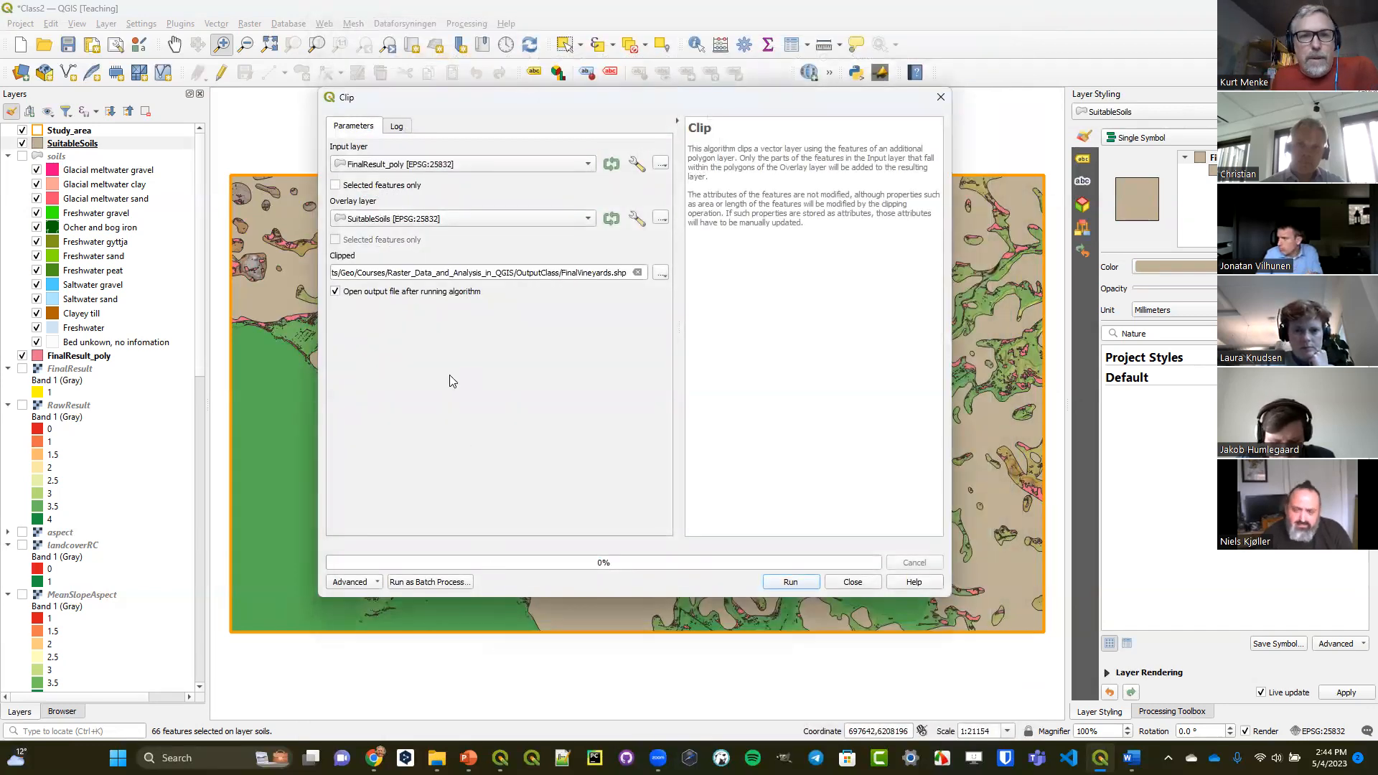
left_click(801, 587)
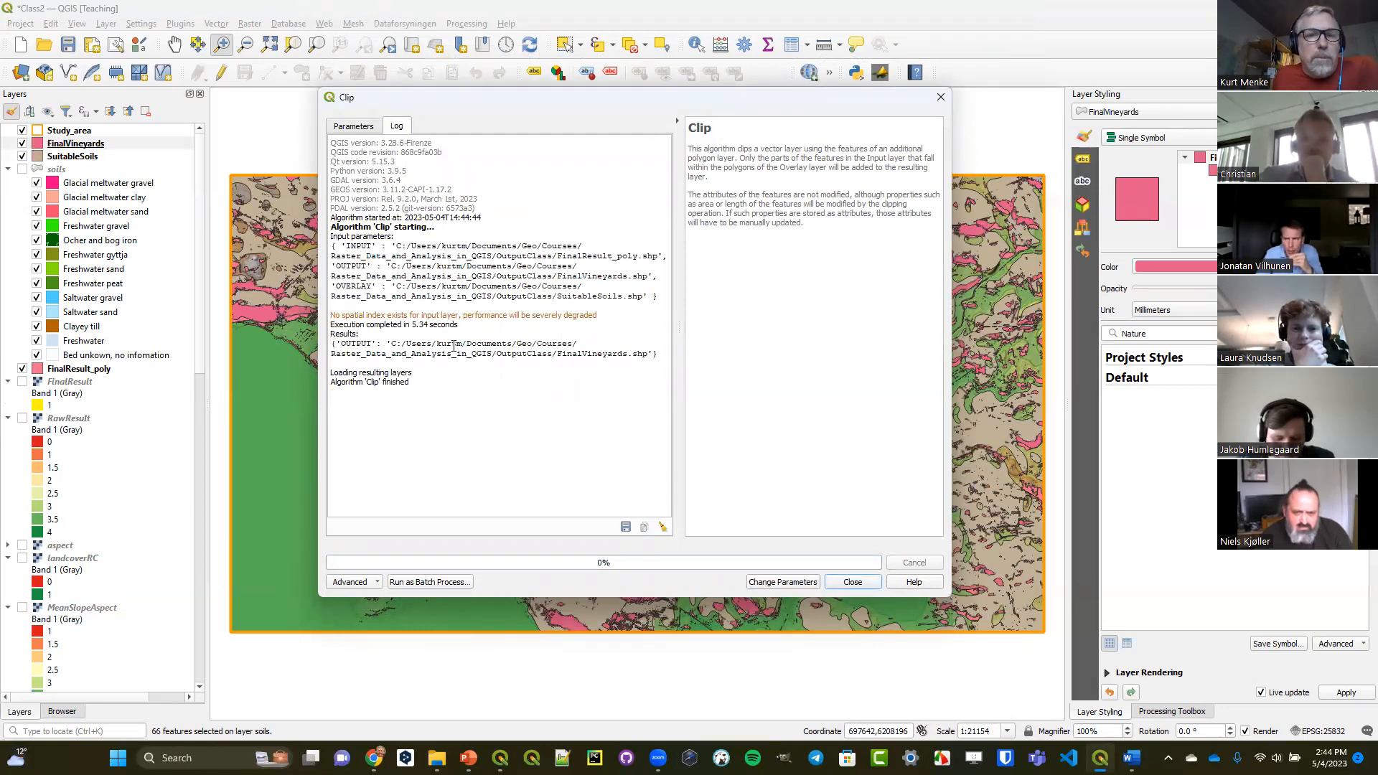
left_click(858, 582)
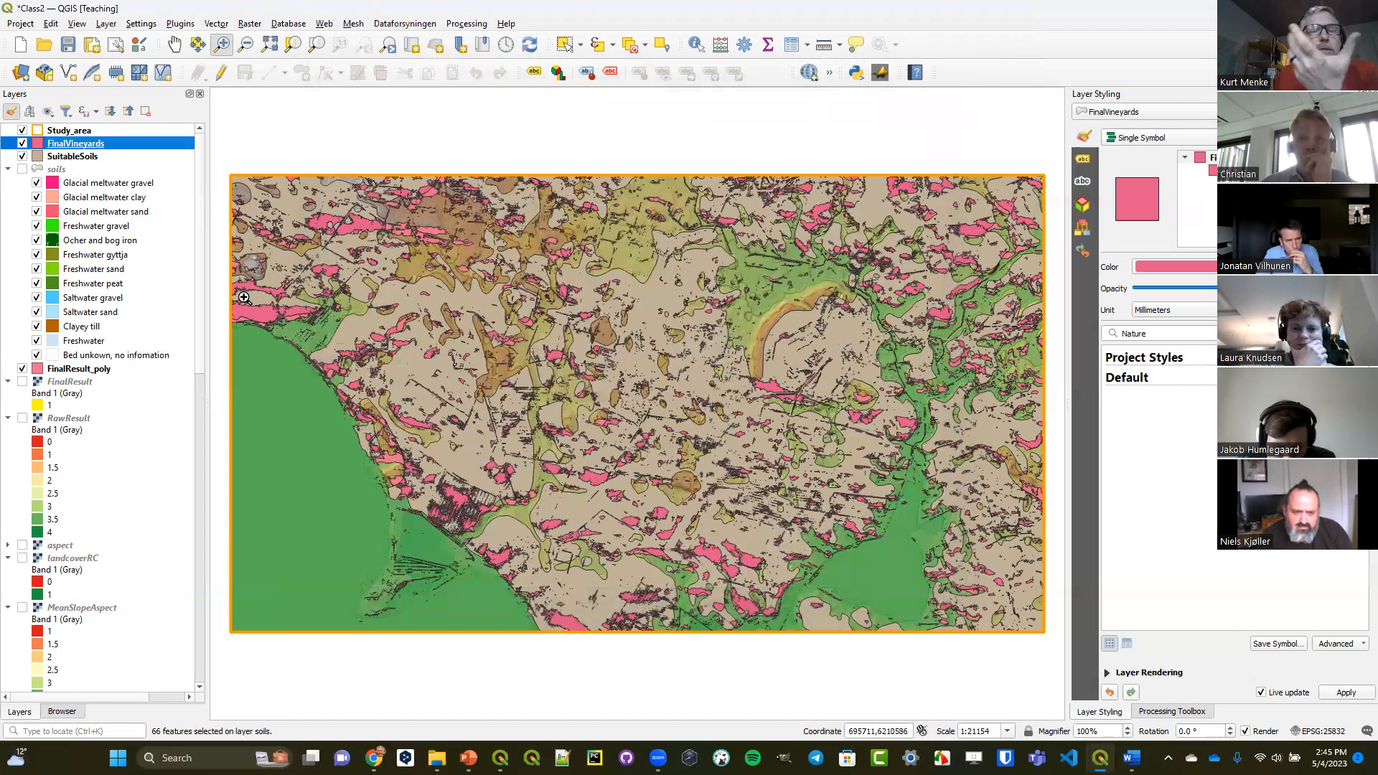
Create a spatial index for the FinalVineyards layer.
double_click(76, 143)
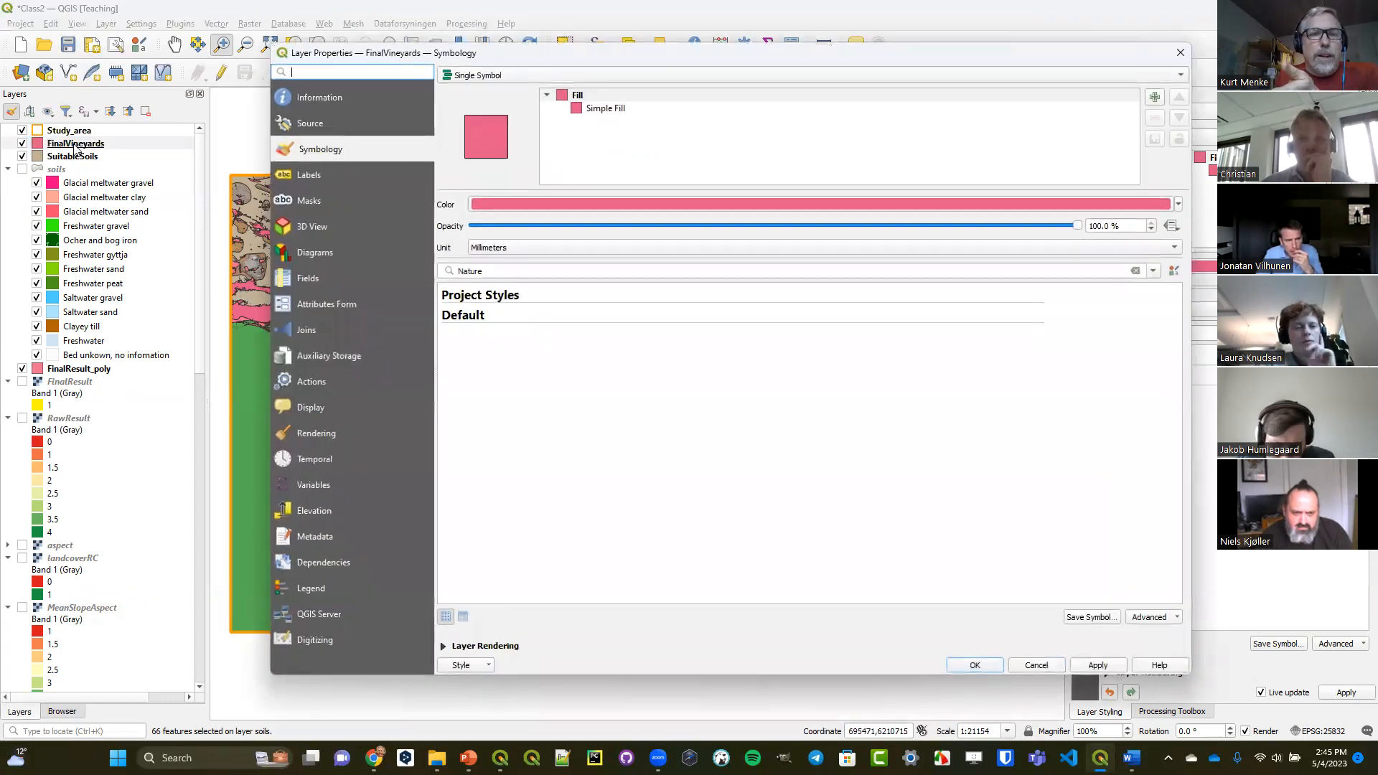
left_click(310, 124)
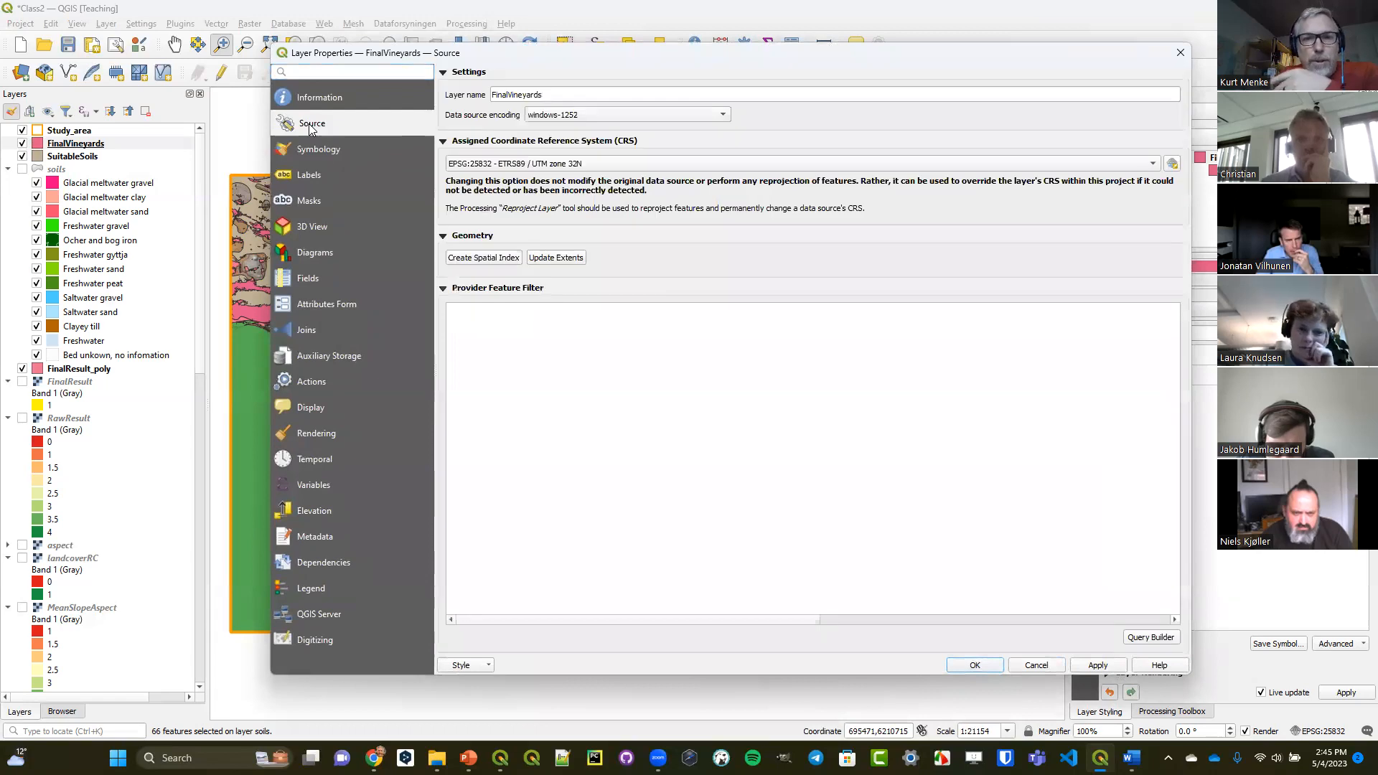
left_click(490, 260)
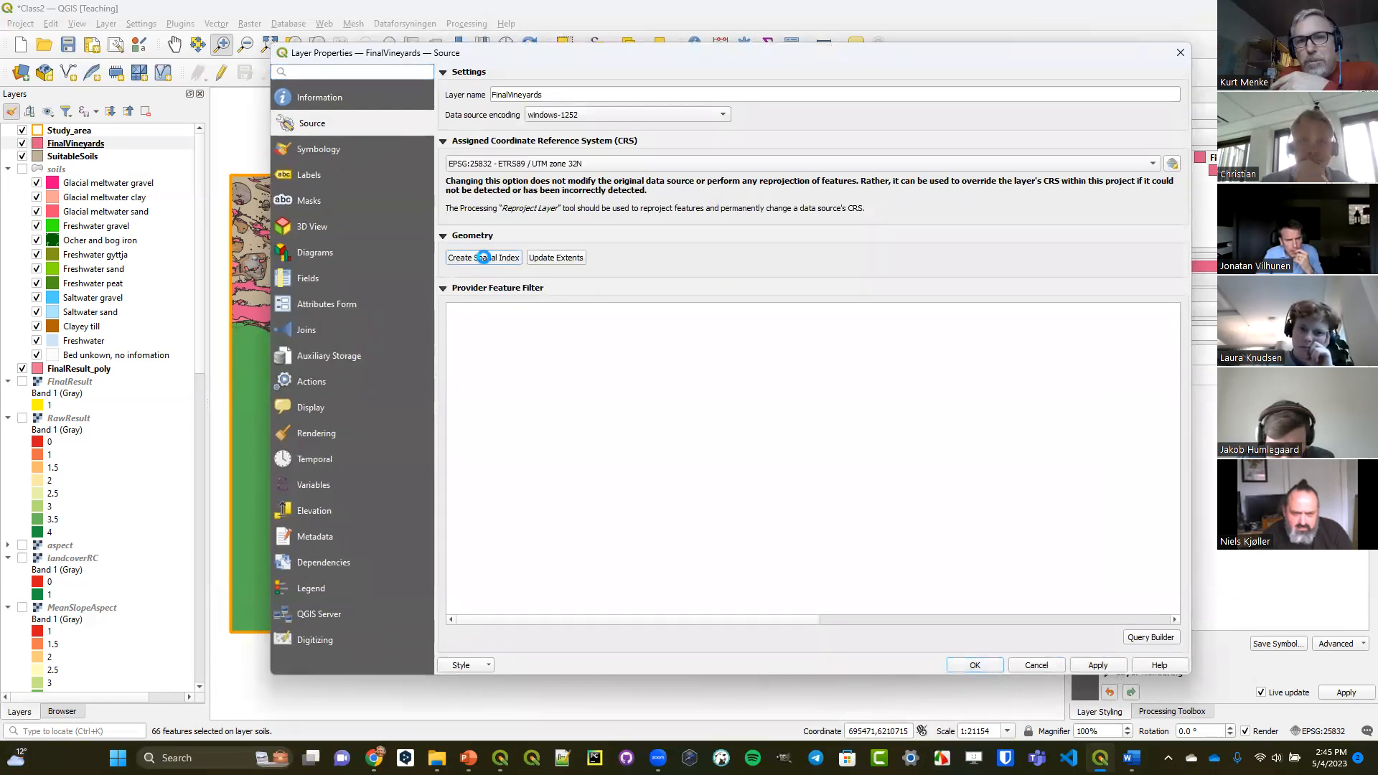
left_click(787, 384)
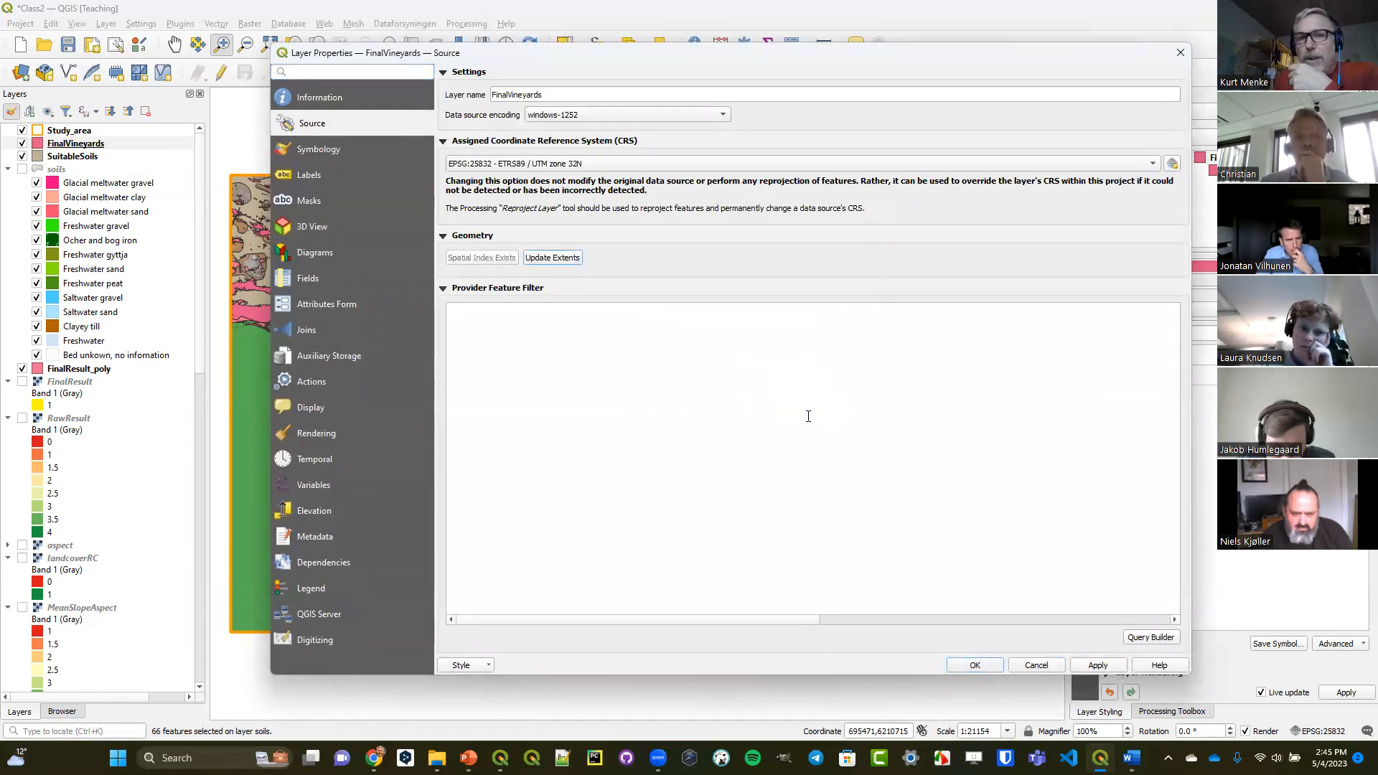
left_click(1035, 665)
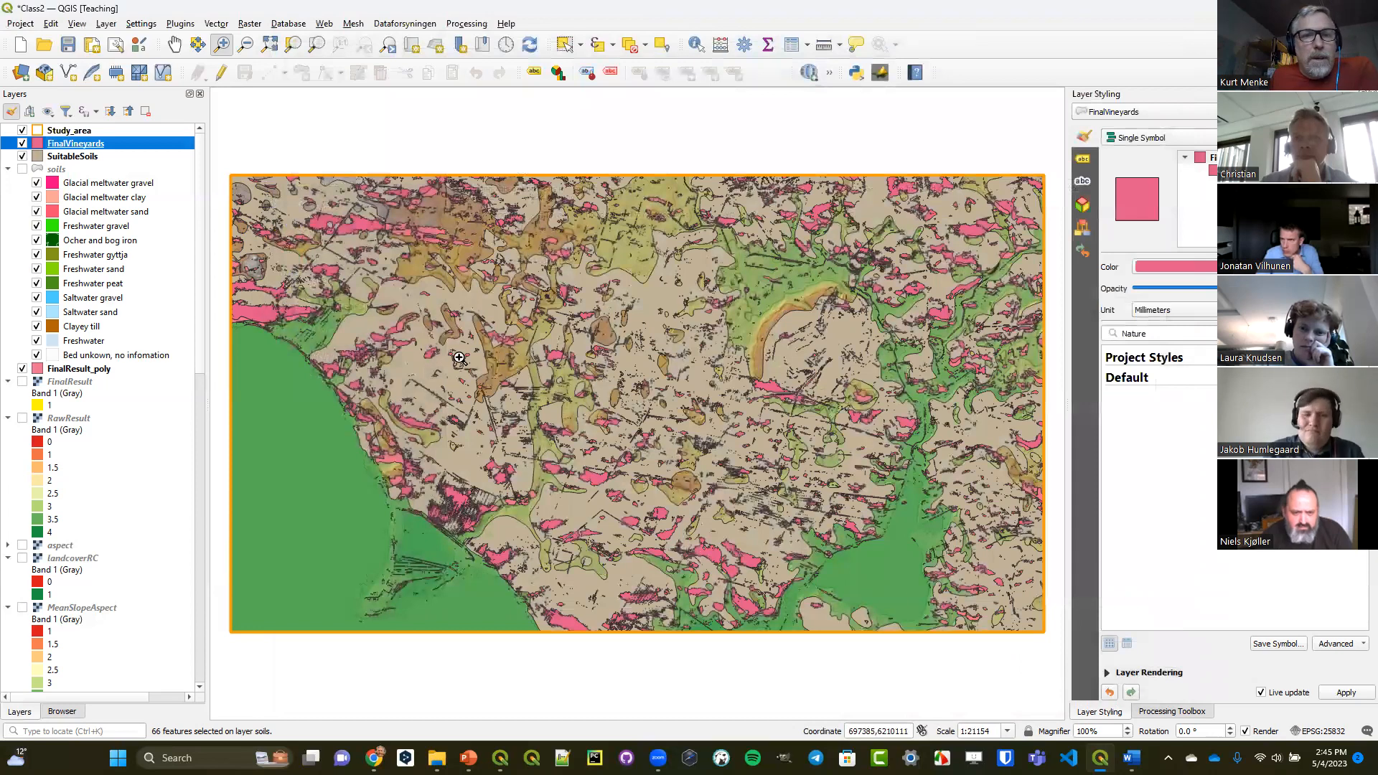
Hide the SuitableSoils and FinalResult_poly layers and set the FinalVineyards fill colour to yellow.
left_click(22, 156)
left_click(22, 369)
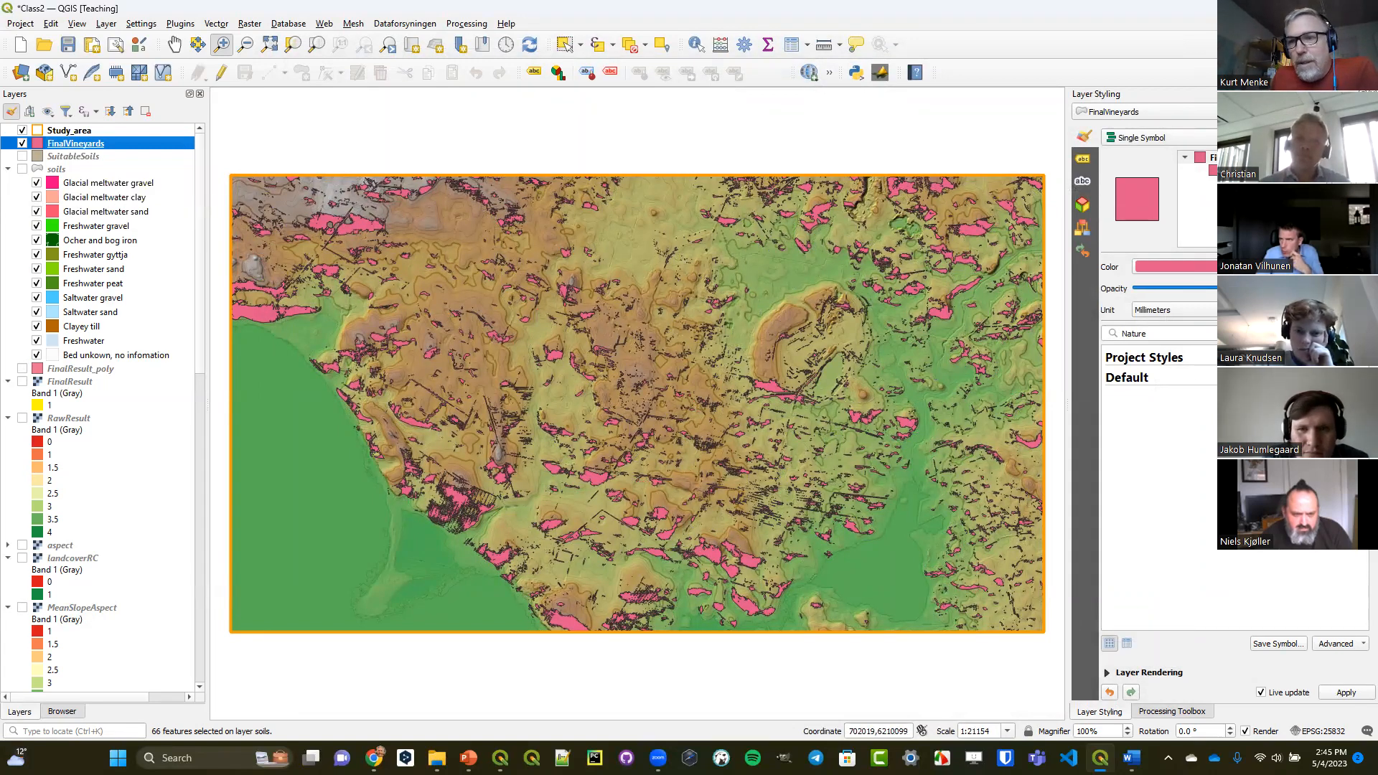
left_click(1363, 267)
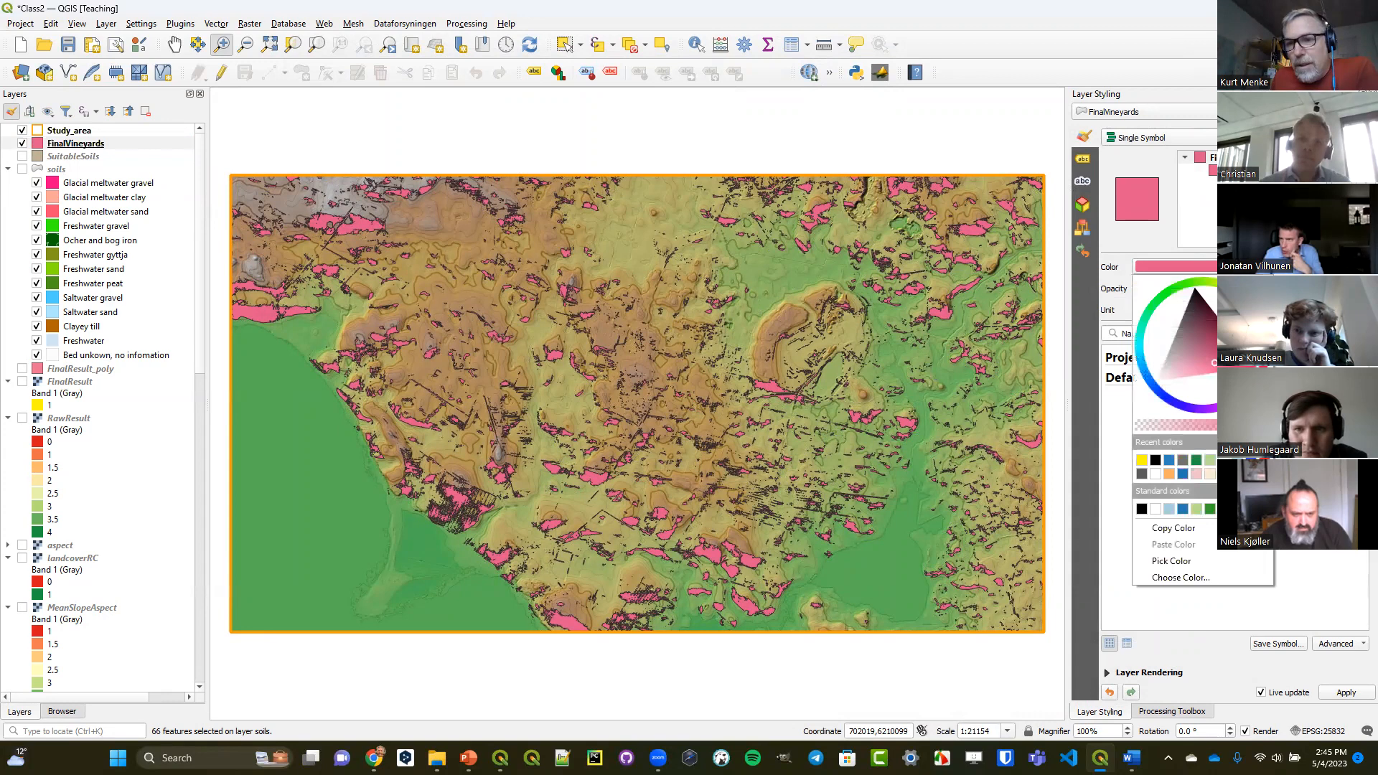
left_click(1142, 461)
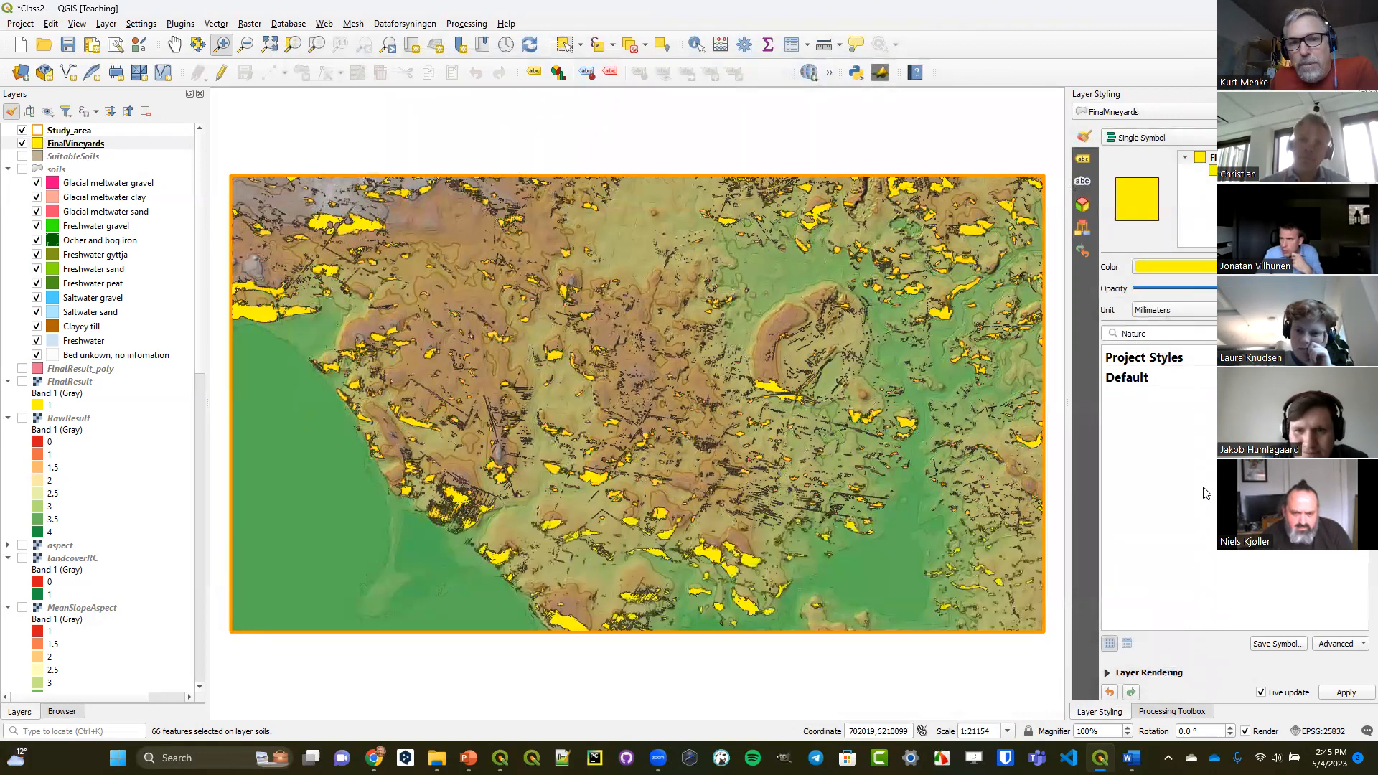
Show the feature count for FinalVineyards and inspect its small polygons up close in the central area.
right_click(93, 147)
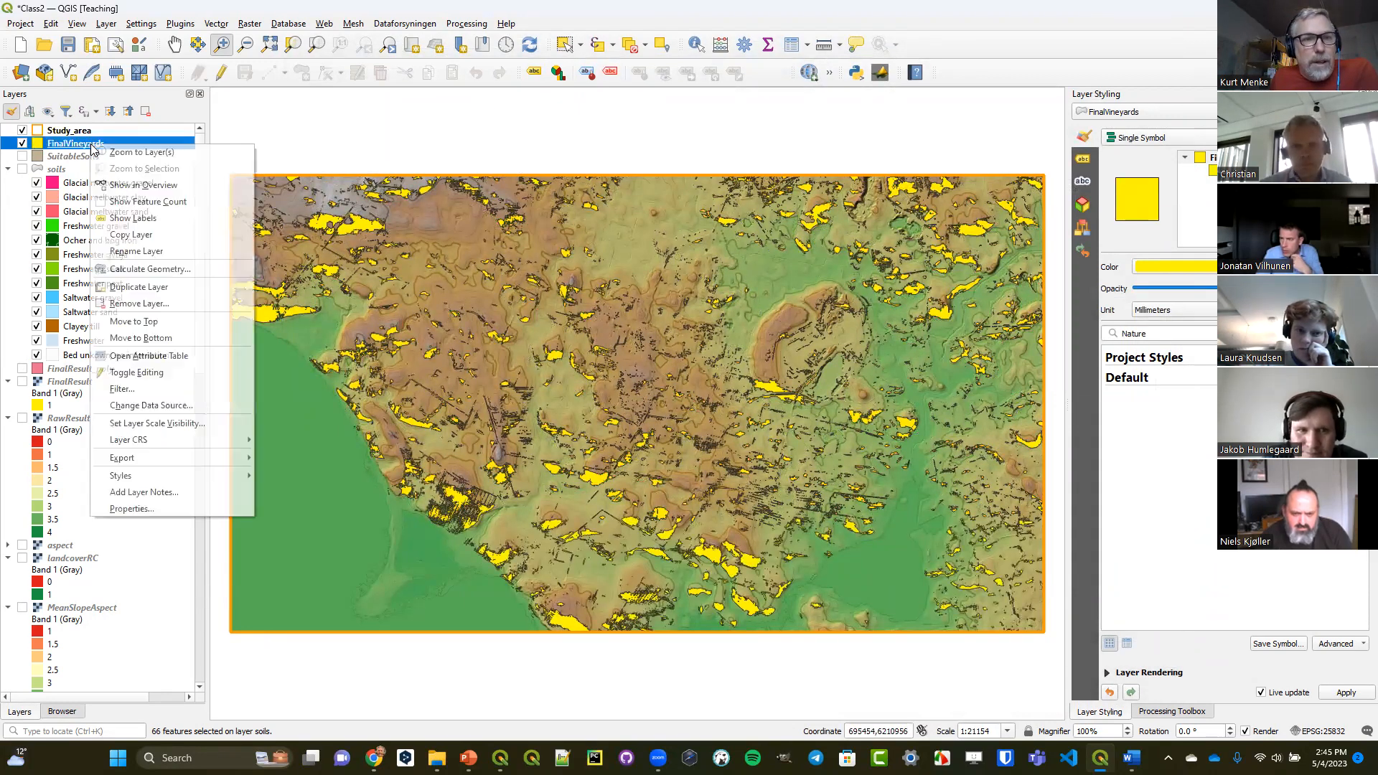
left_click(145, 203)
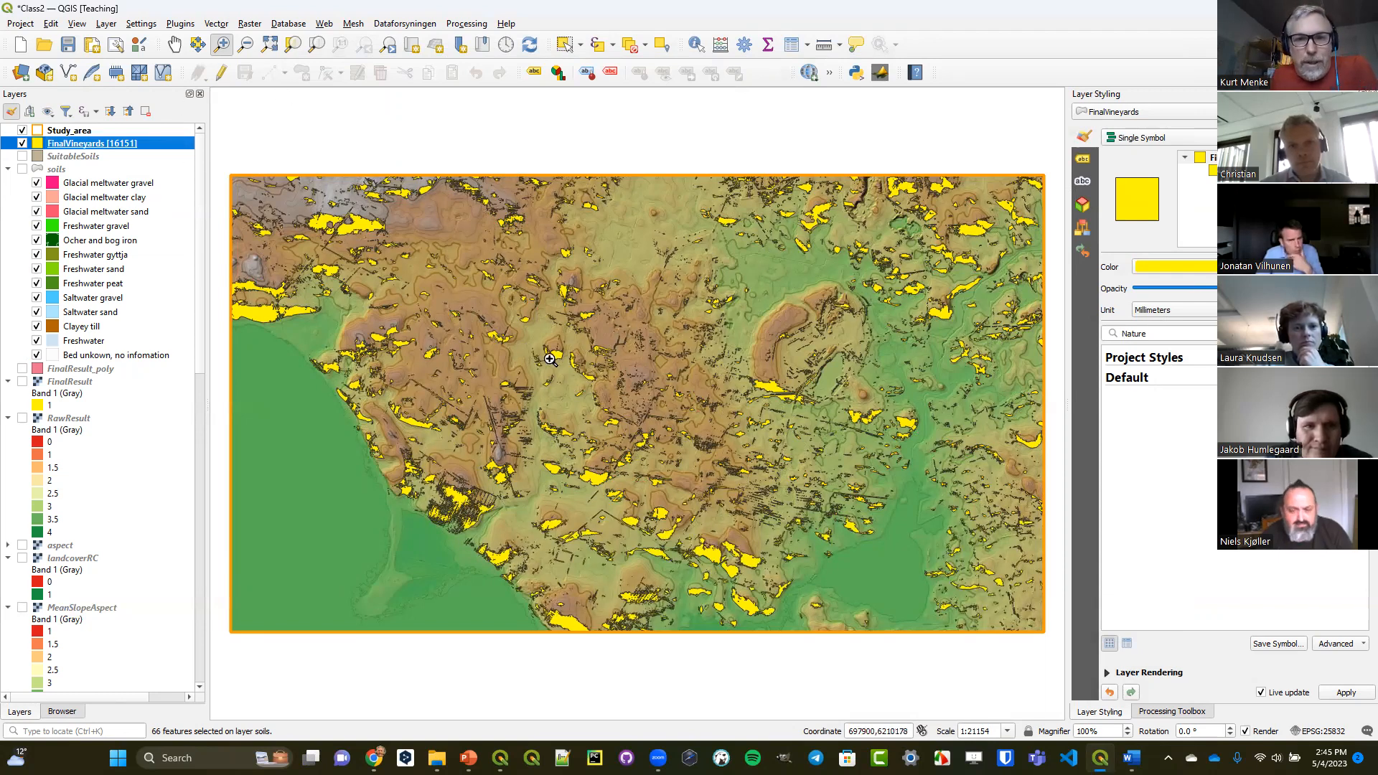
left_click_drag(610, 320, 668, 384)
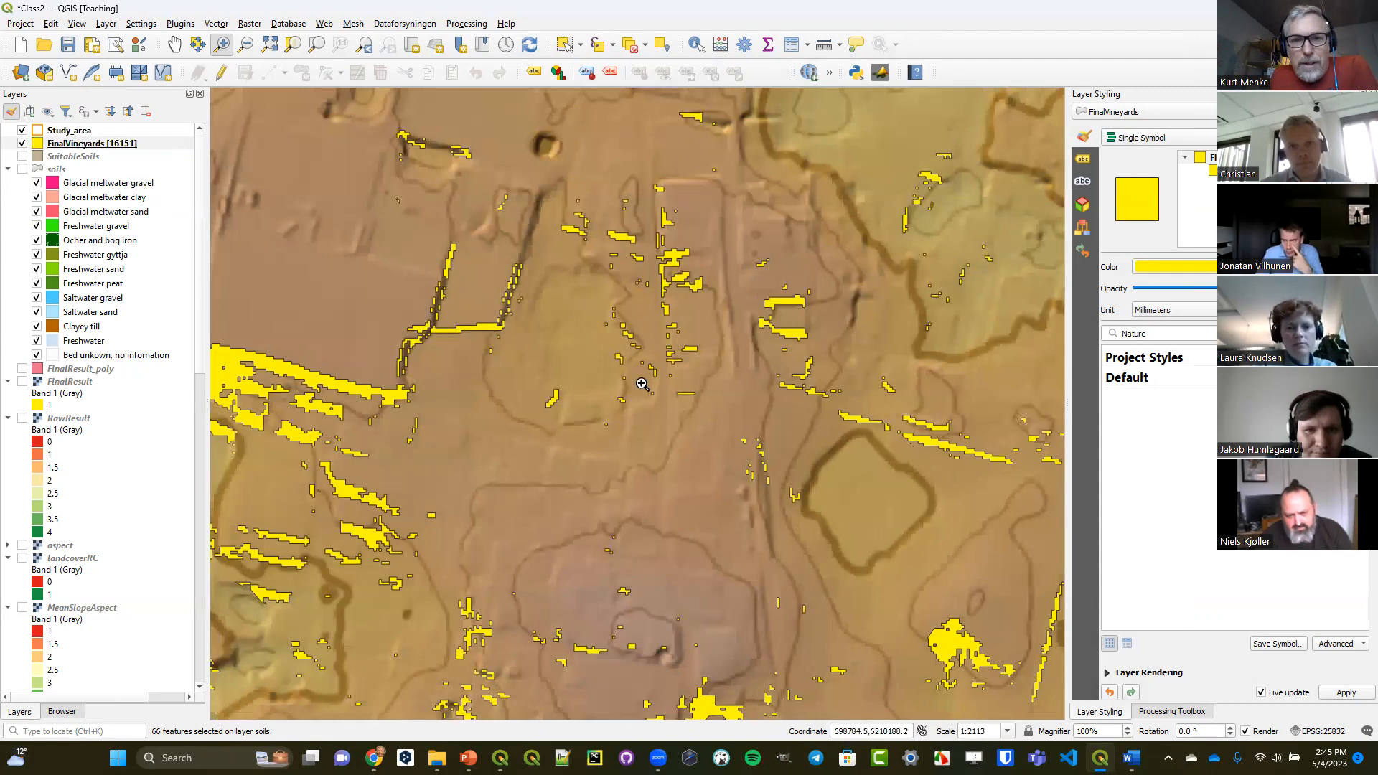
left_click(370, 48)
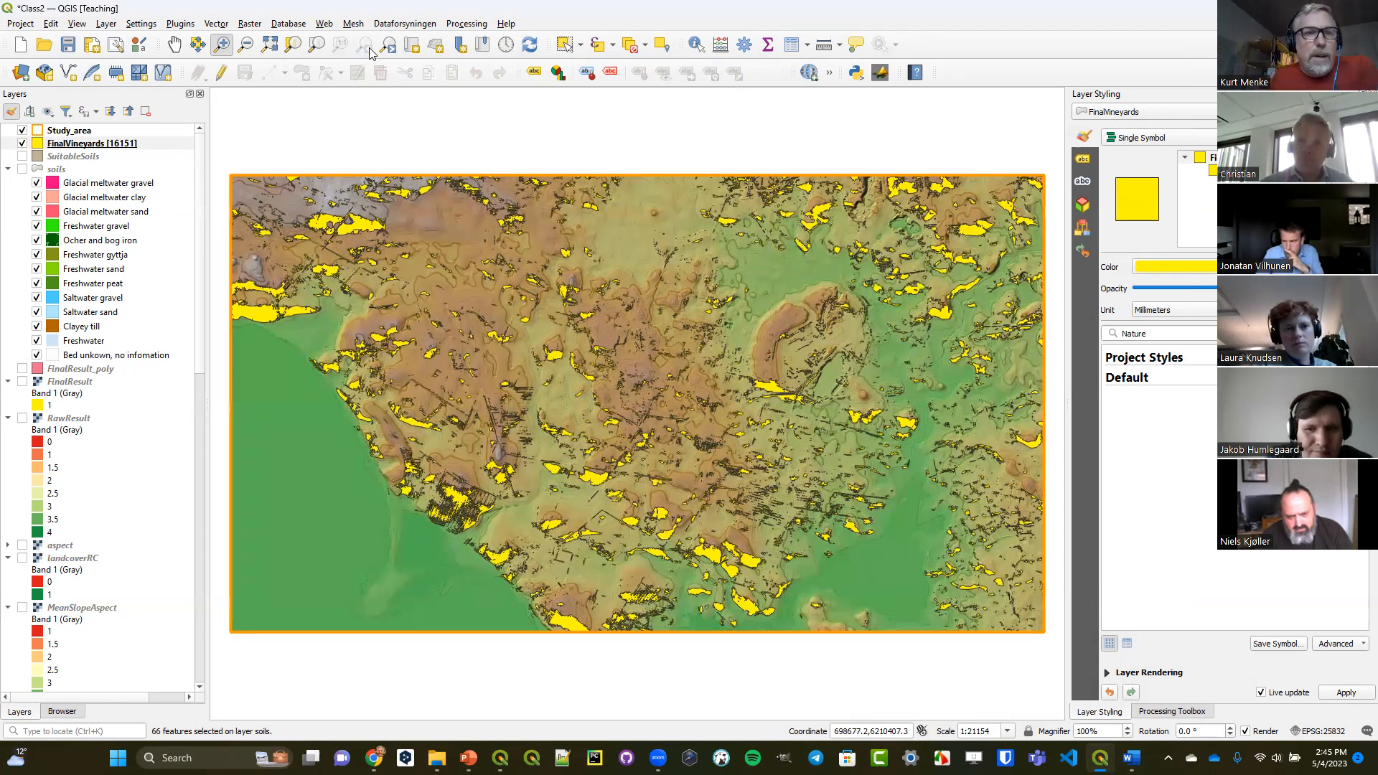
Enable editing of the FinalVineyards attribute table and add a decimal field named ha with length 10 and precision 1.
left_click(100, 144)
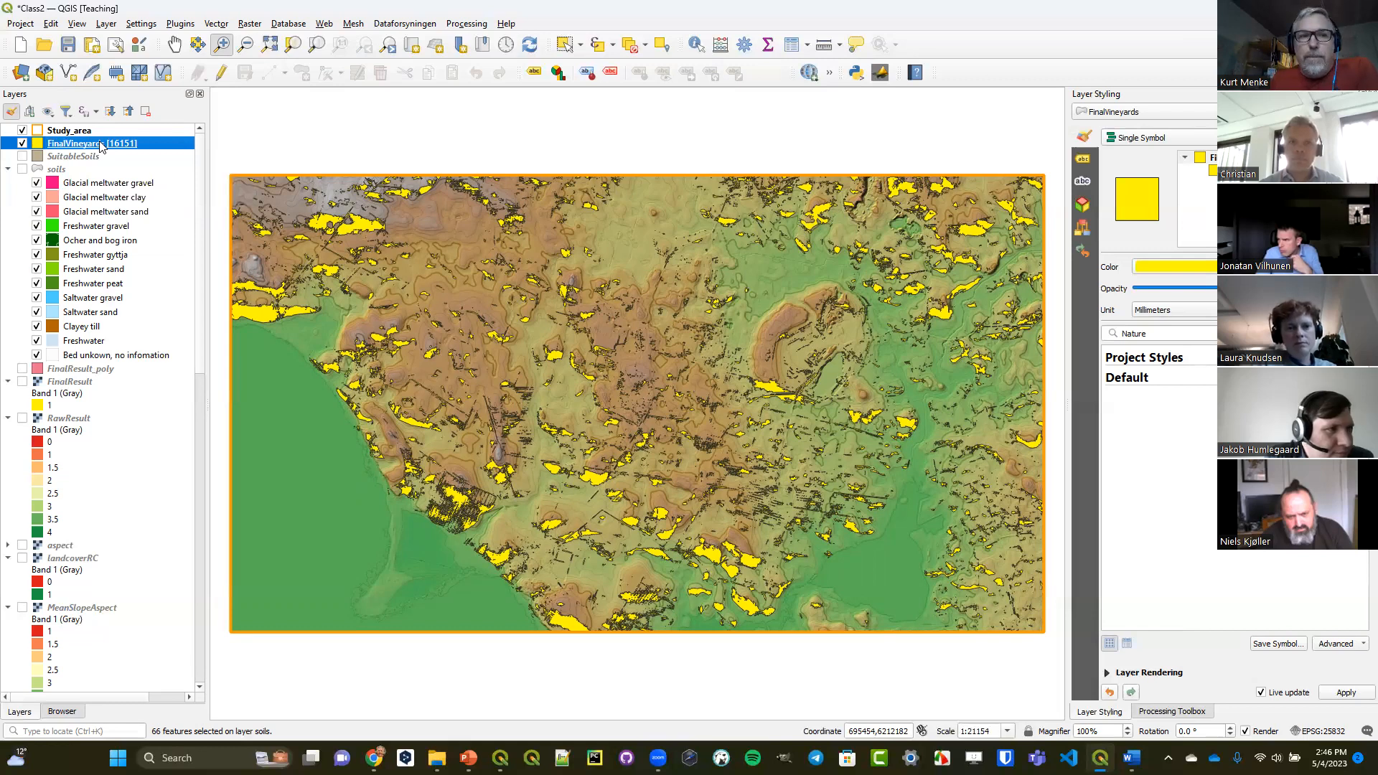
left_click(790, 45)
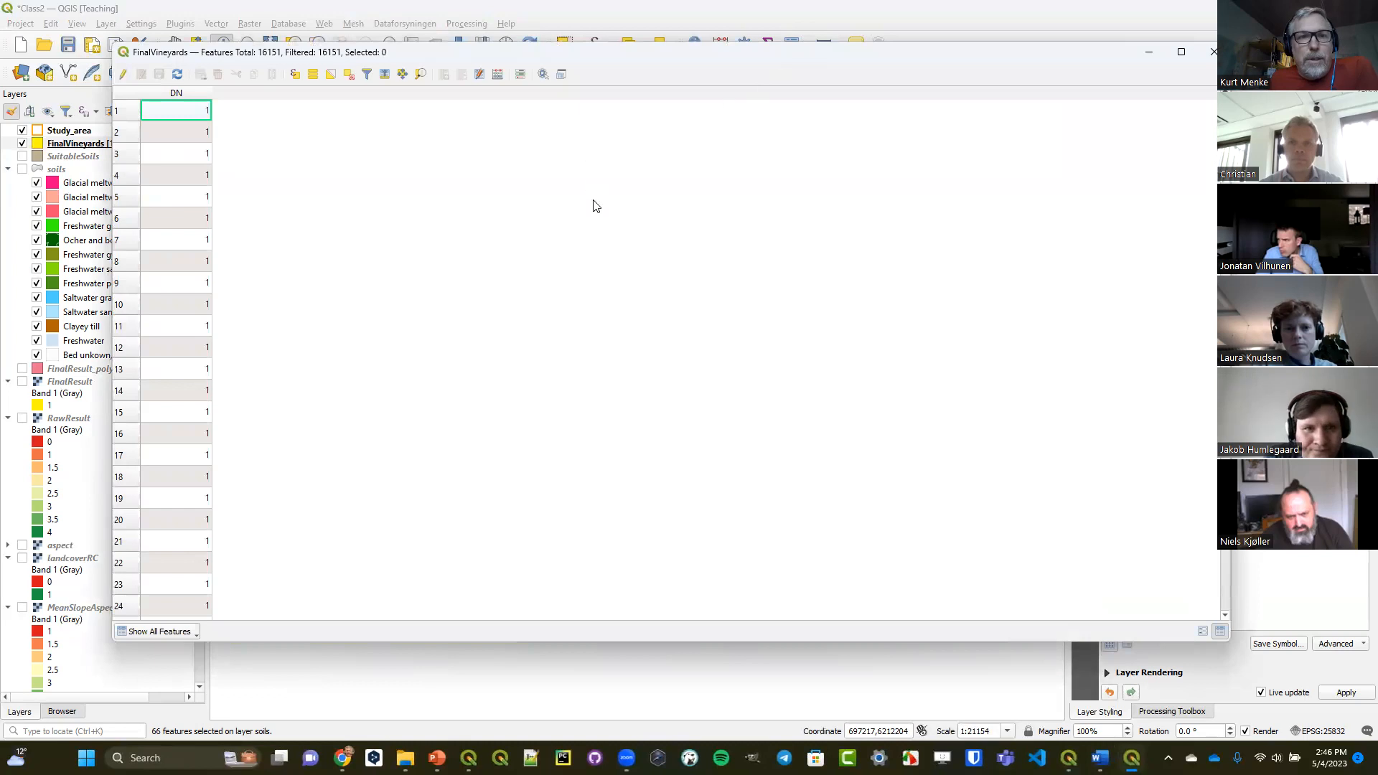
left_click(124, 74)
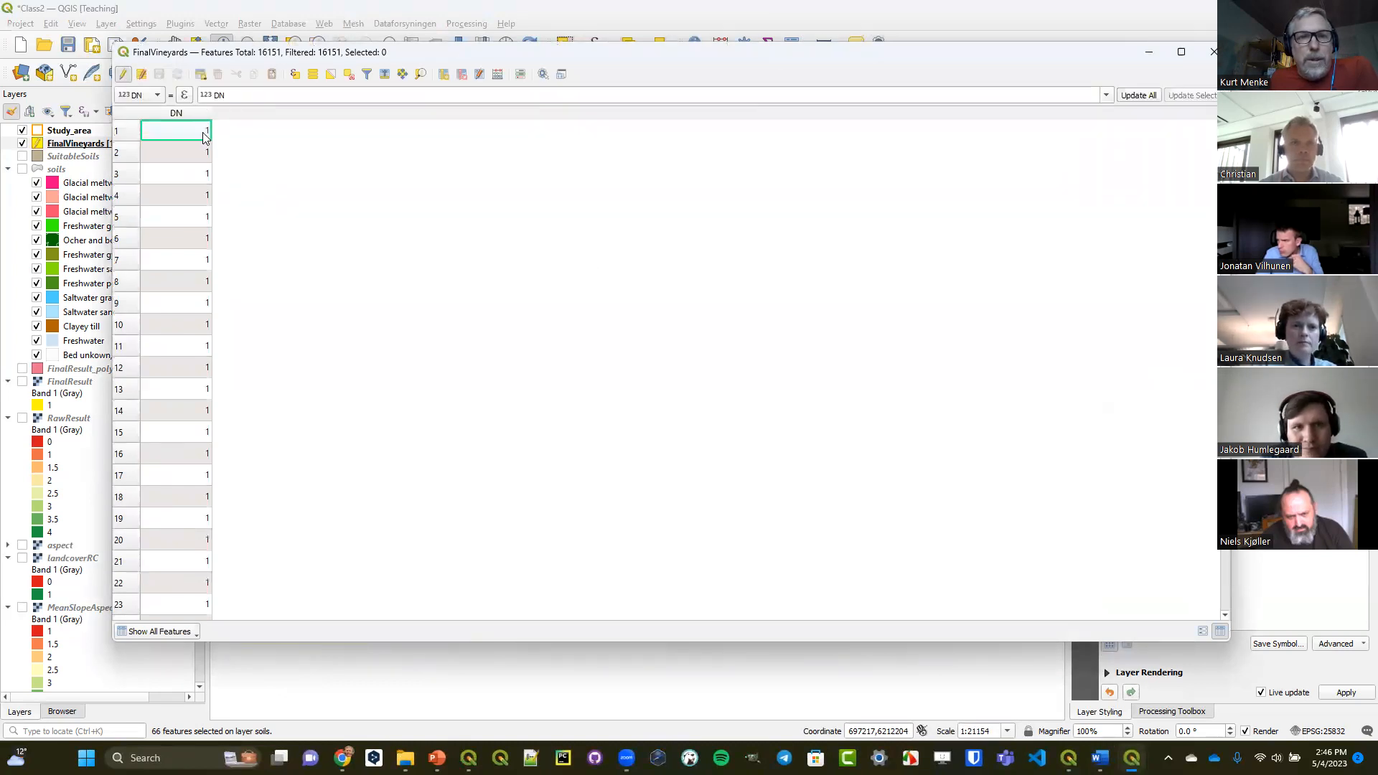
left_click(443, 75)
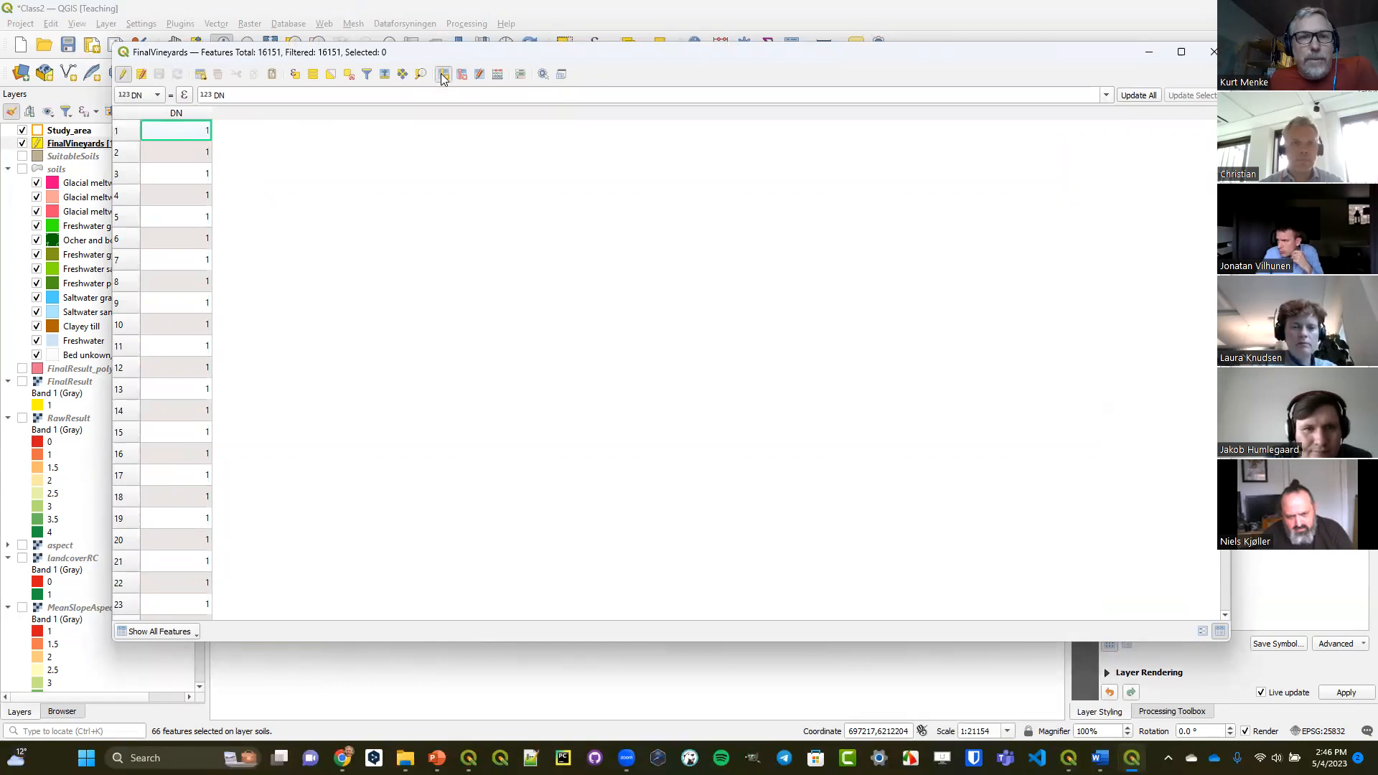
type("ha")
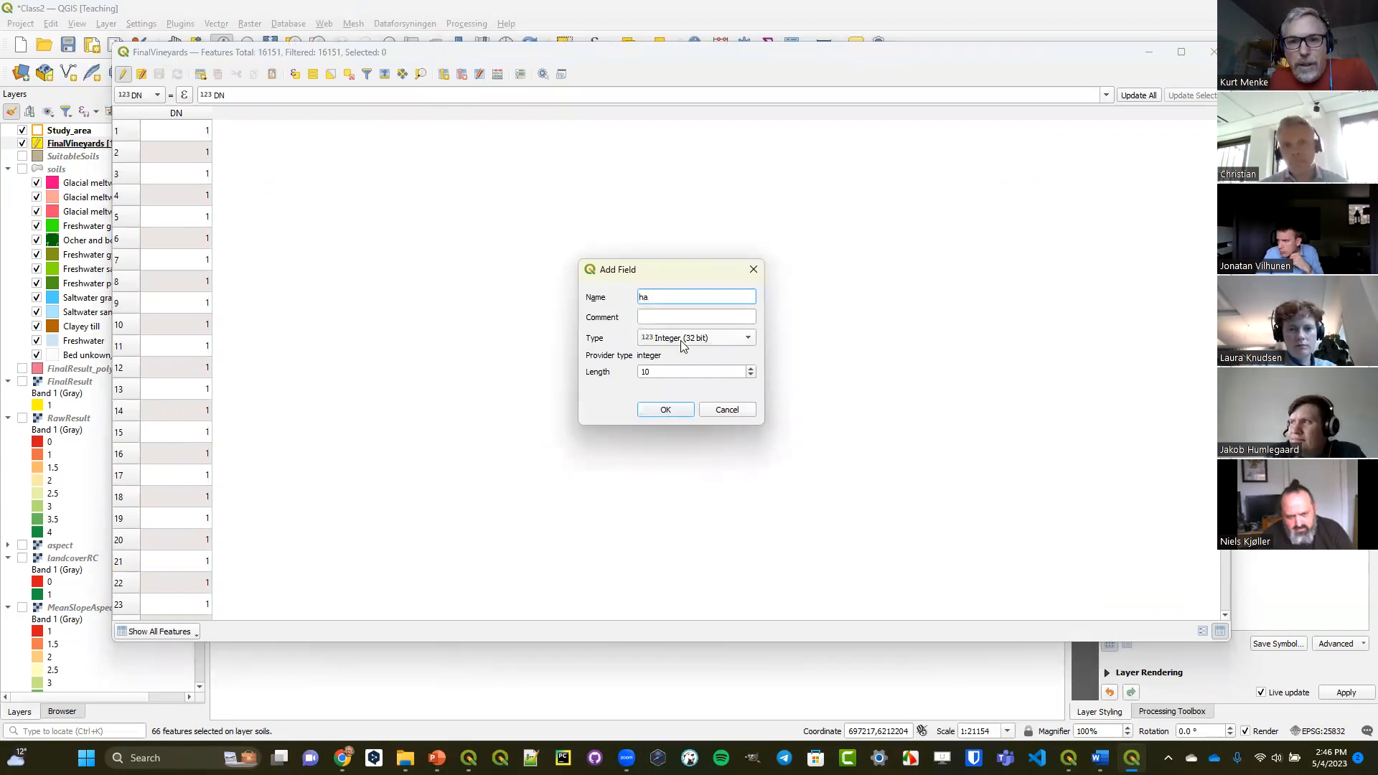
left_click(702, 339)
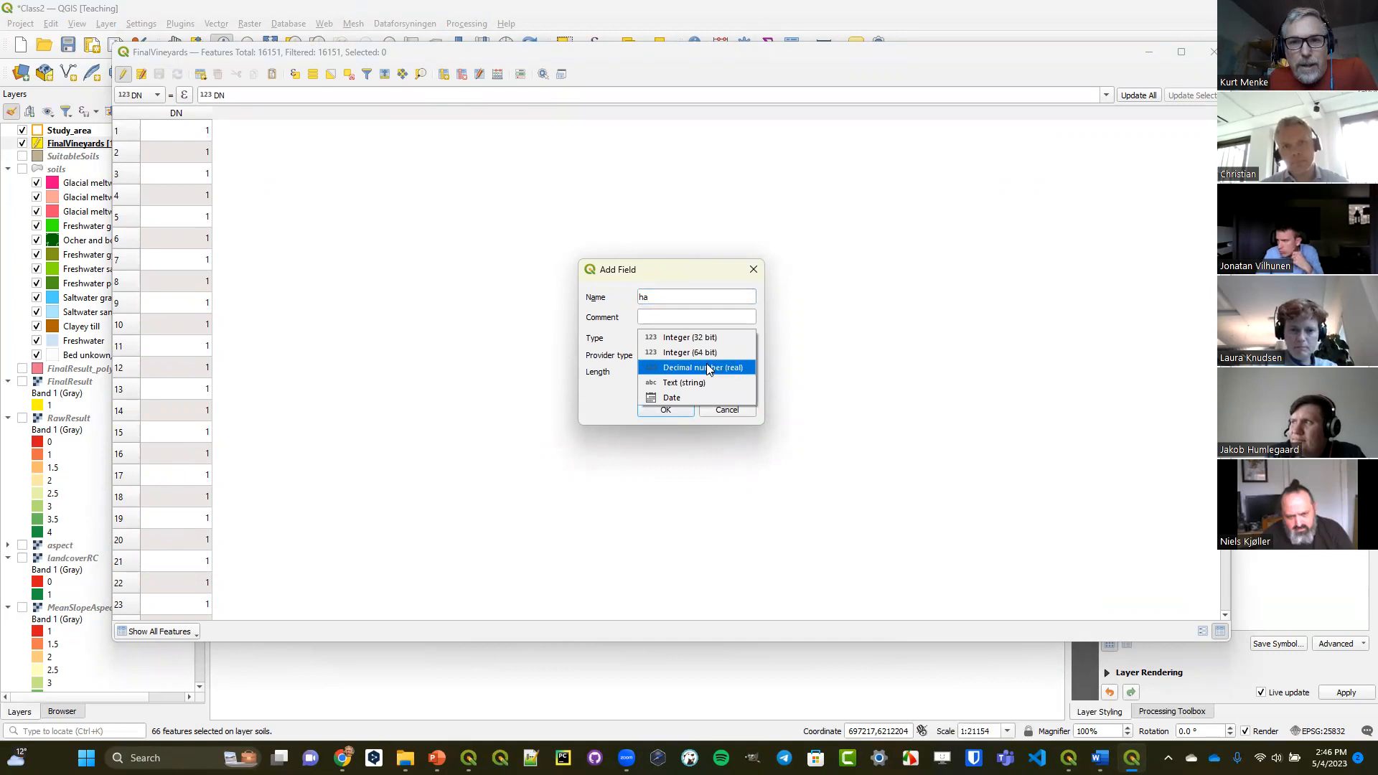
left_click(706, 366)
left_click(752, 394)
left_click(751, 394)
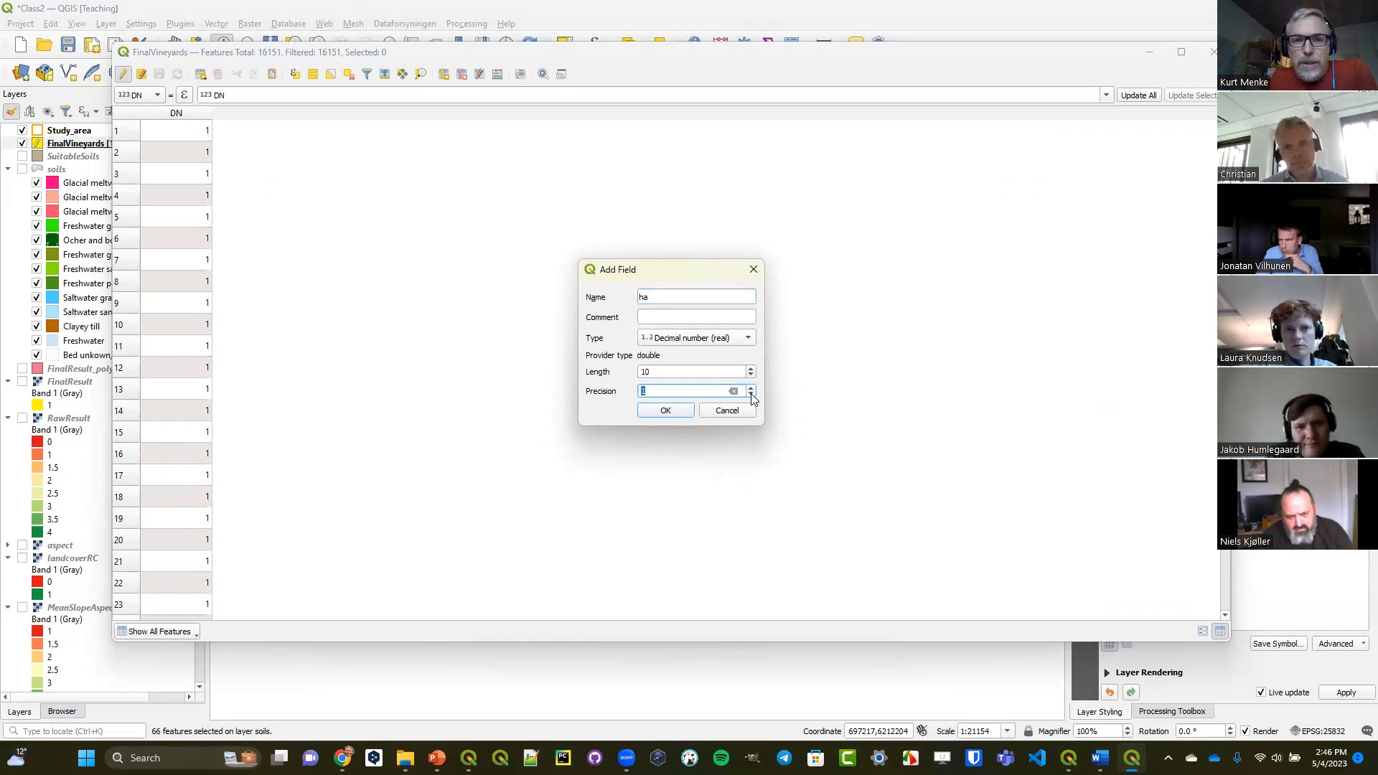
left_click(666, 411)
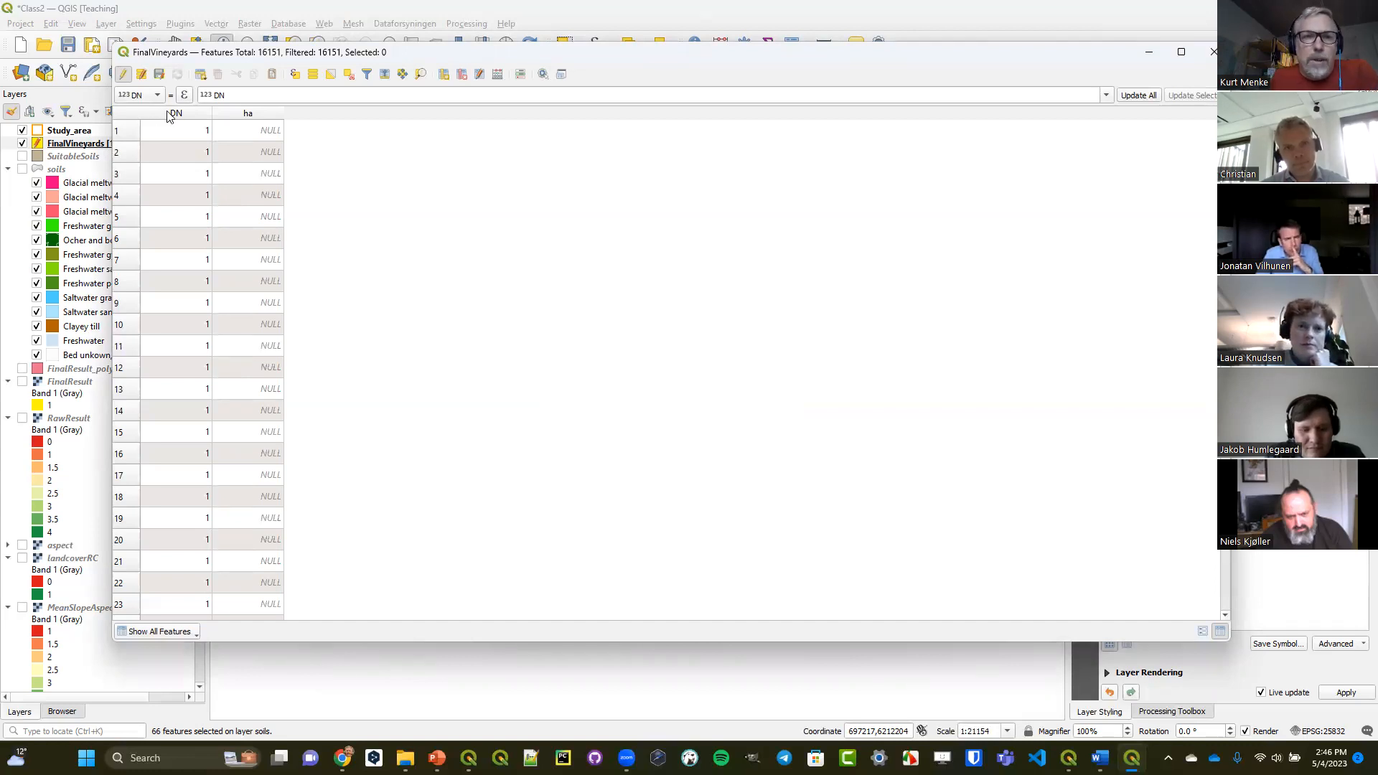
Choose ha as the field to calculate and clear the default DN expression in the expression builder.
left_click(160, 97)
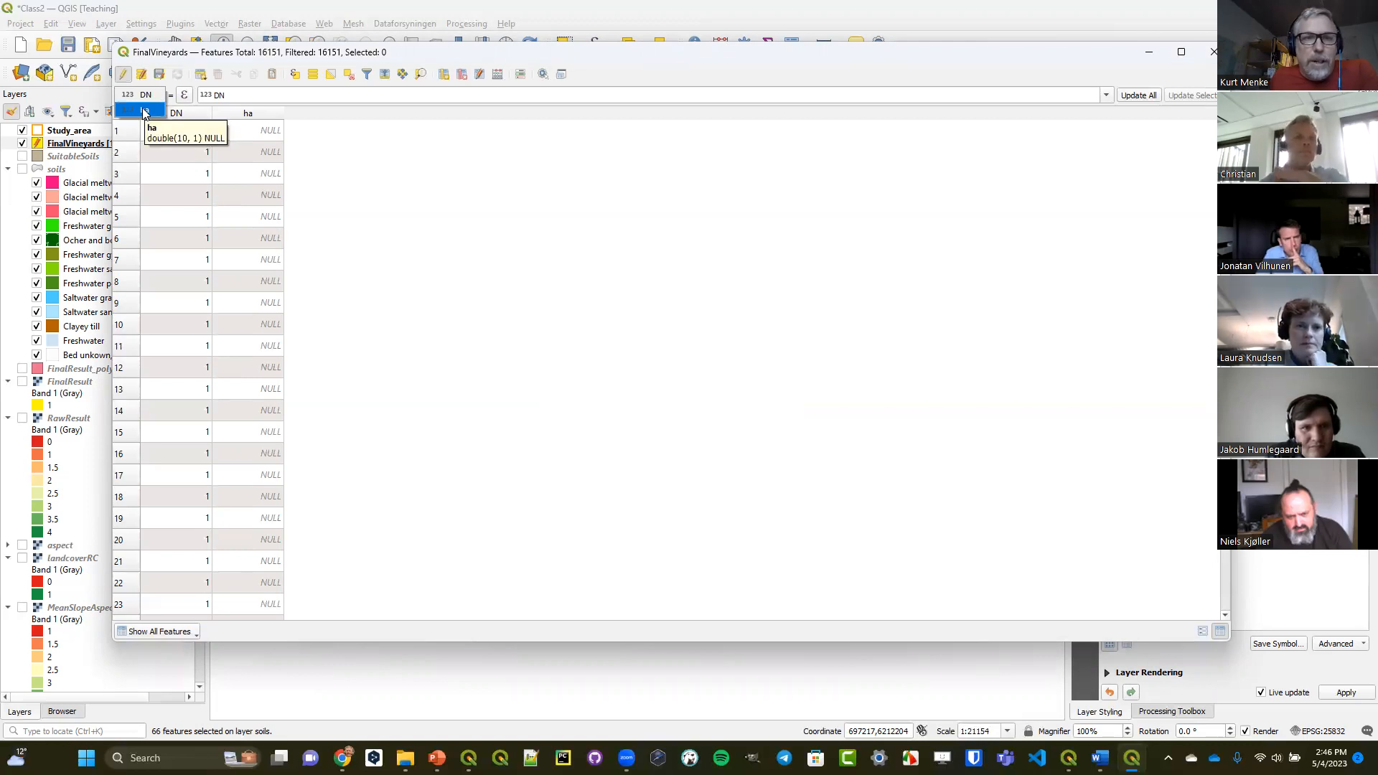
left_click(145, 112)
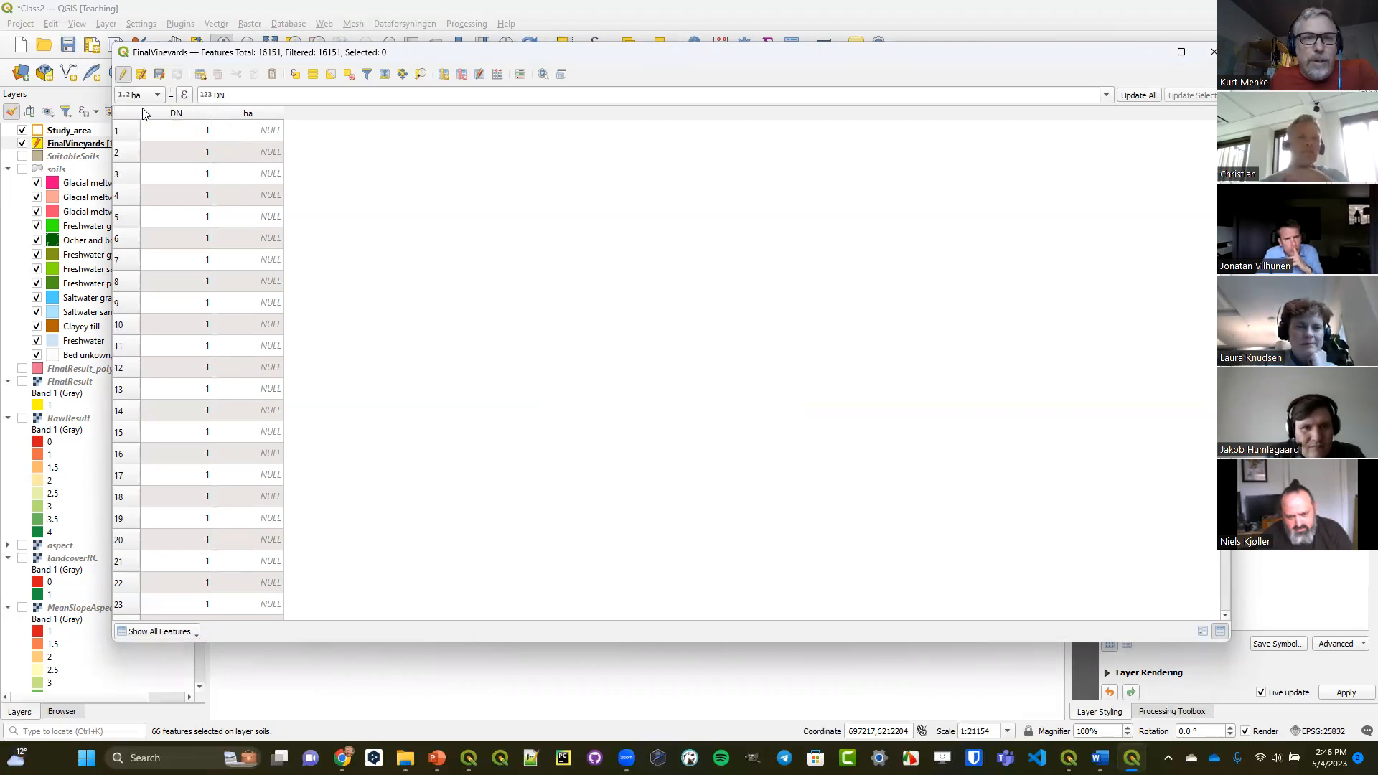
left_click(185, 97)
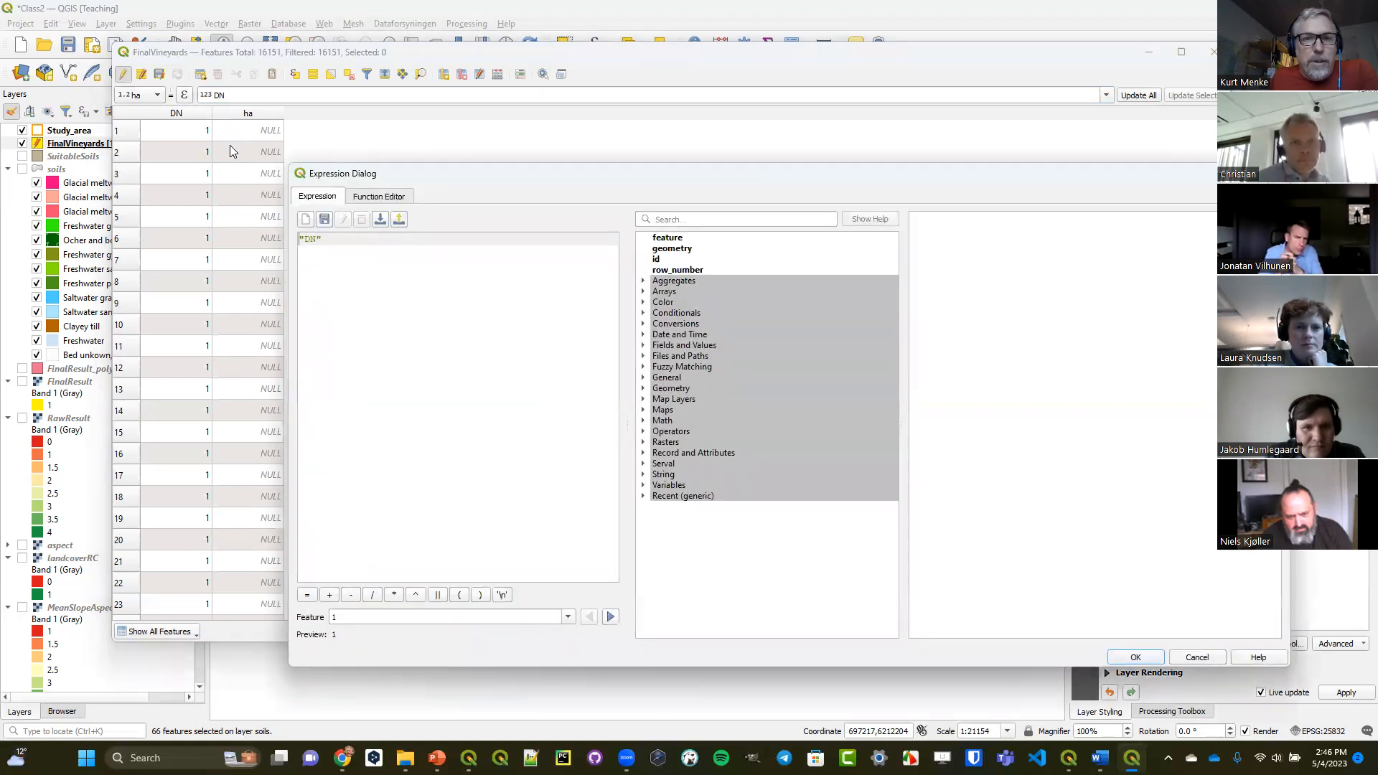
left_click_drag(291, 238, 277, 238)
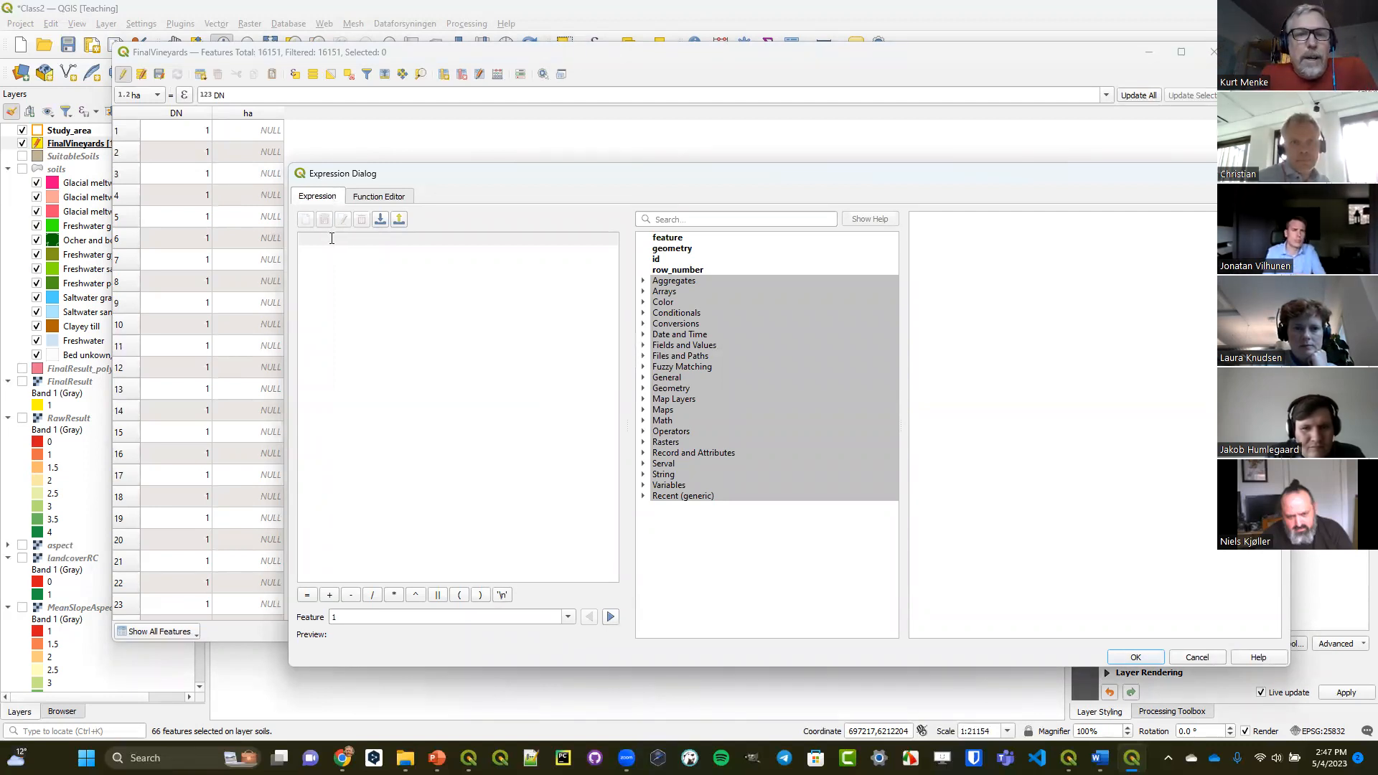
Search the expression functions for area and compare the help descriptions of $area and area, including the planimetric calculation and the geometry argument.
left_click(666, 218)
type("area")
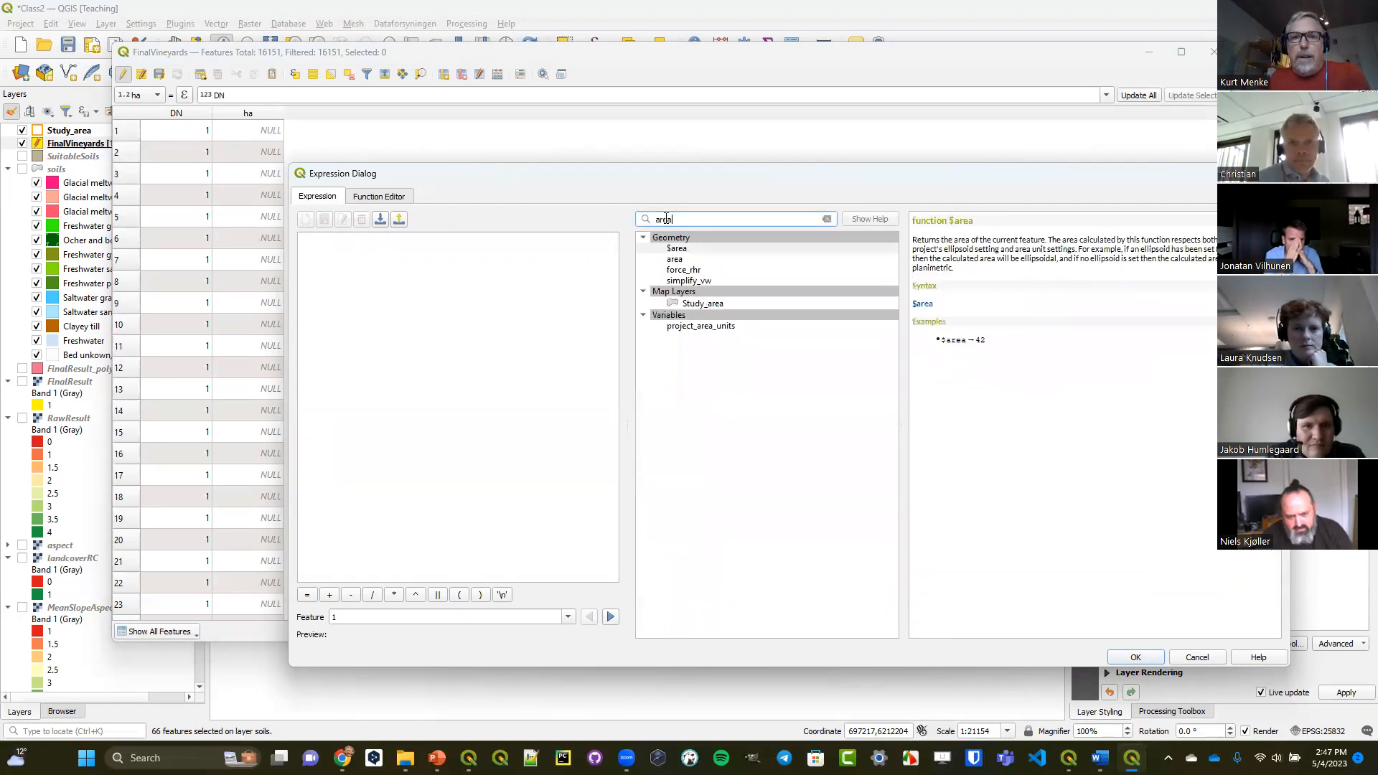
left_click(691, 260)
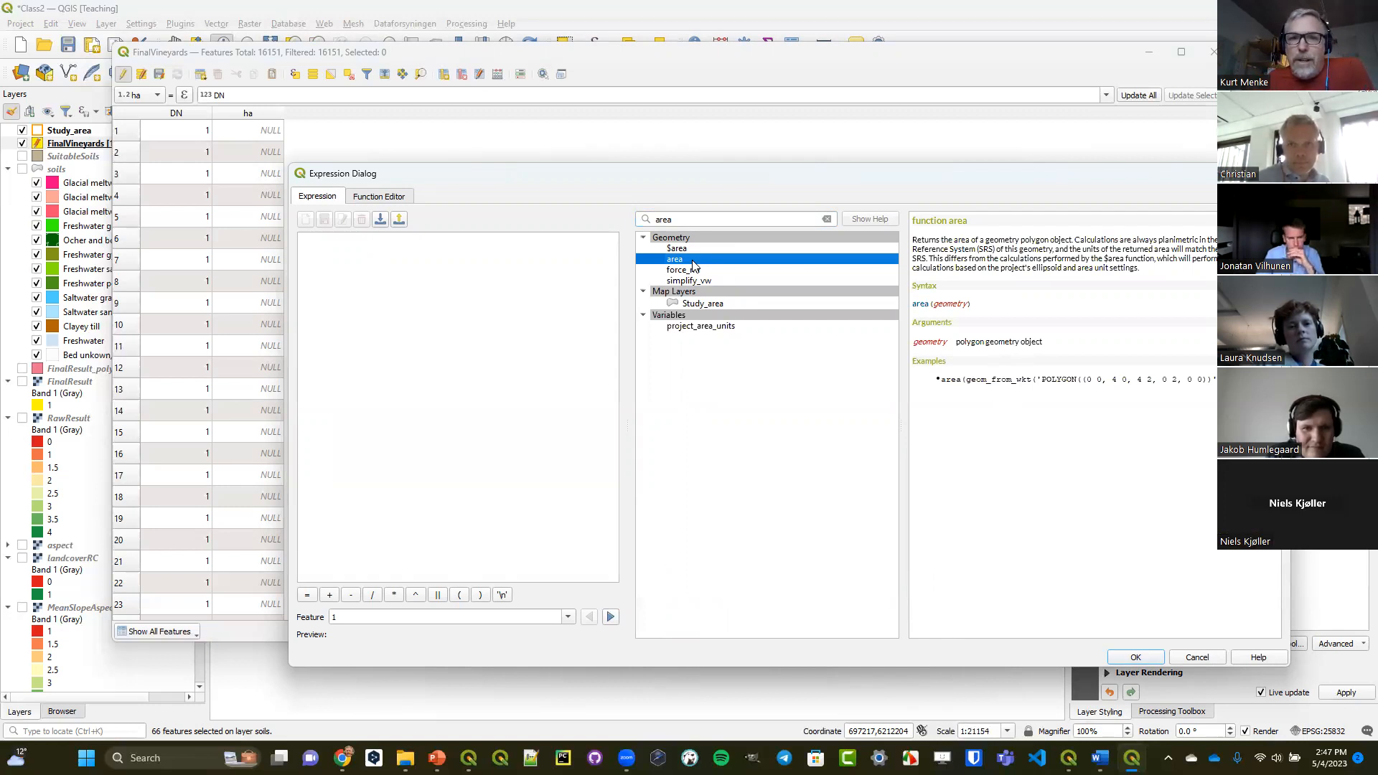
left_click(690, 249)
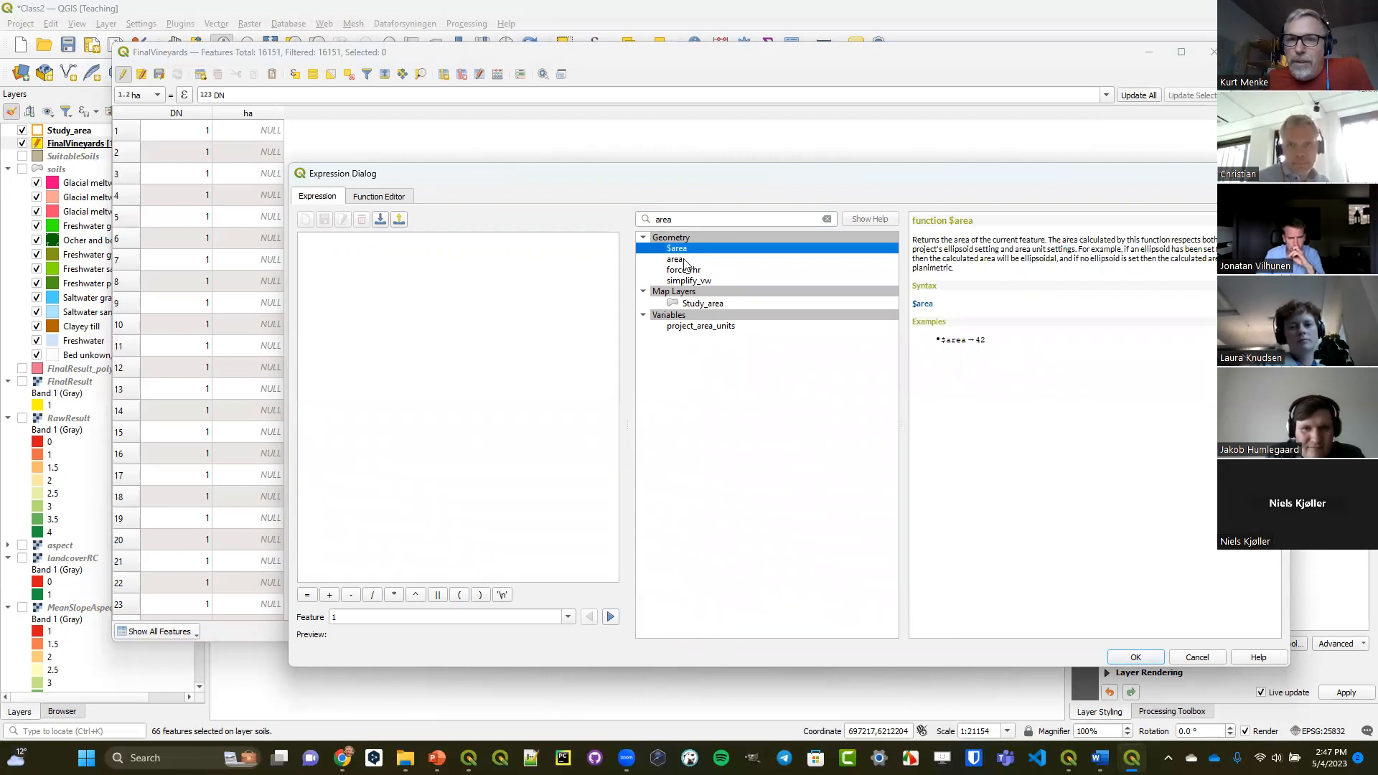
left_click(691, 260)
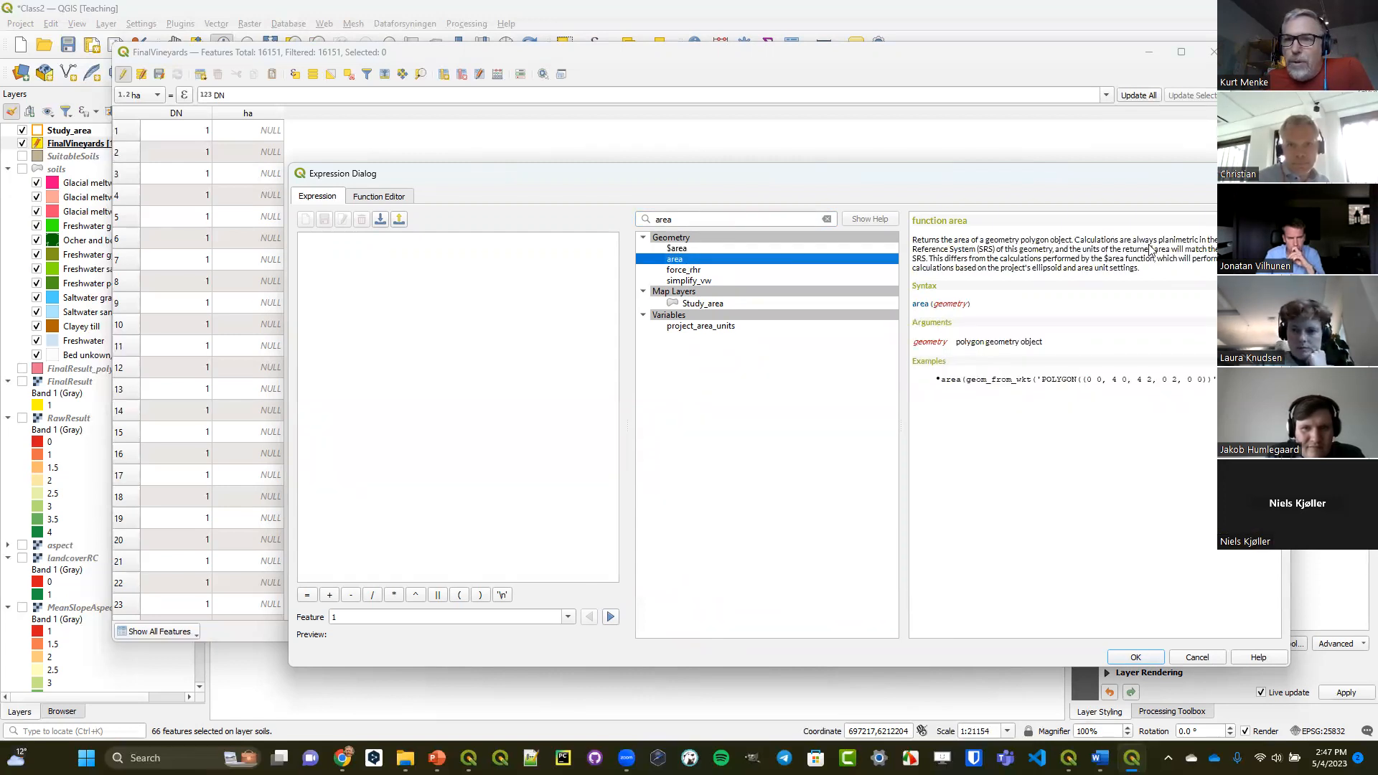
left_click_drag(1158, 241, 1205, 247)
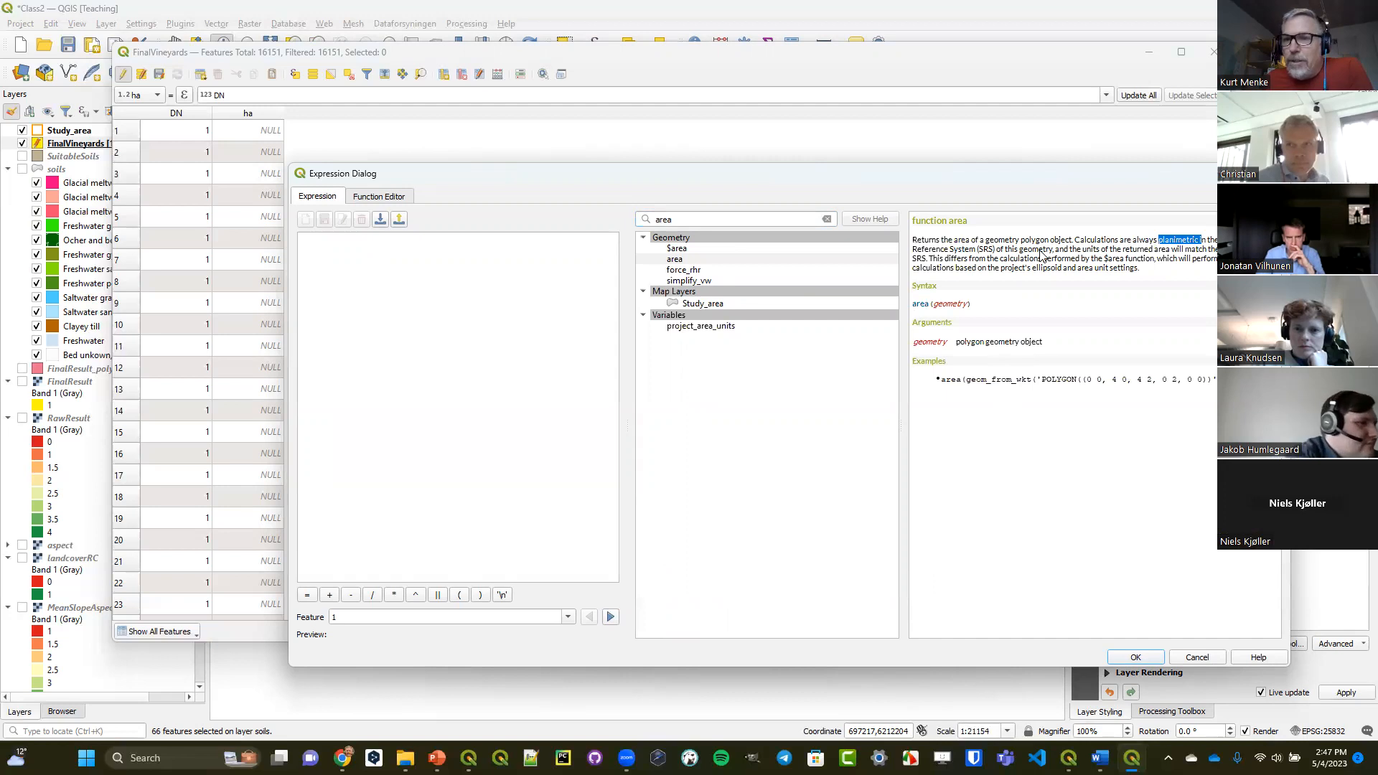
left_click(691, 250)
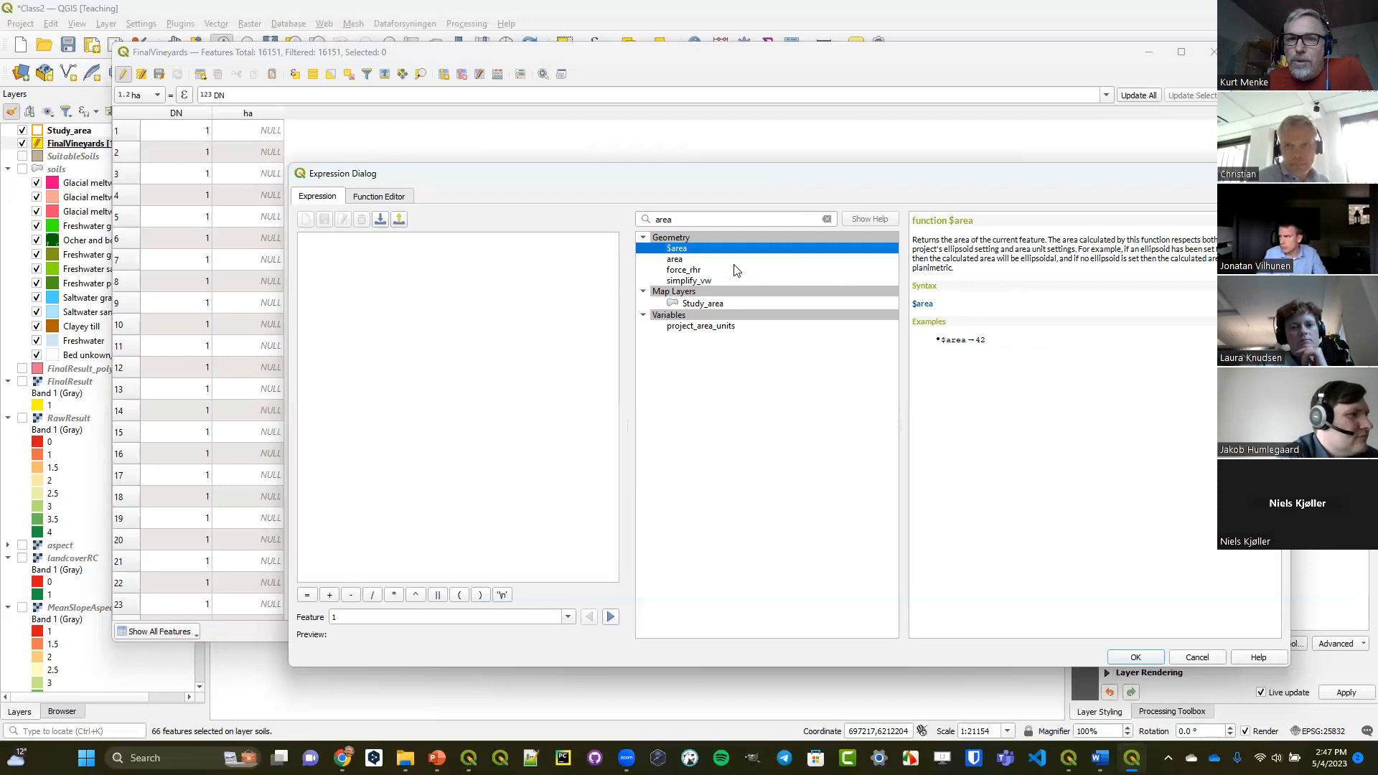
left_click(701, 261)
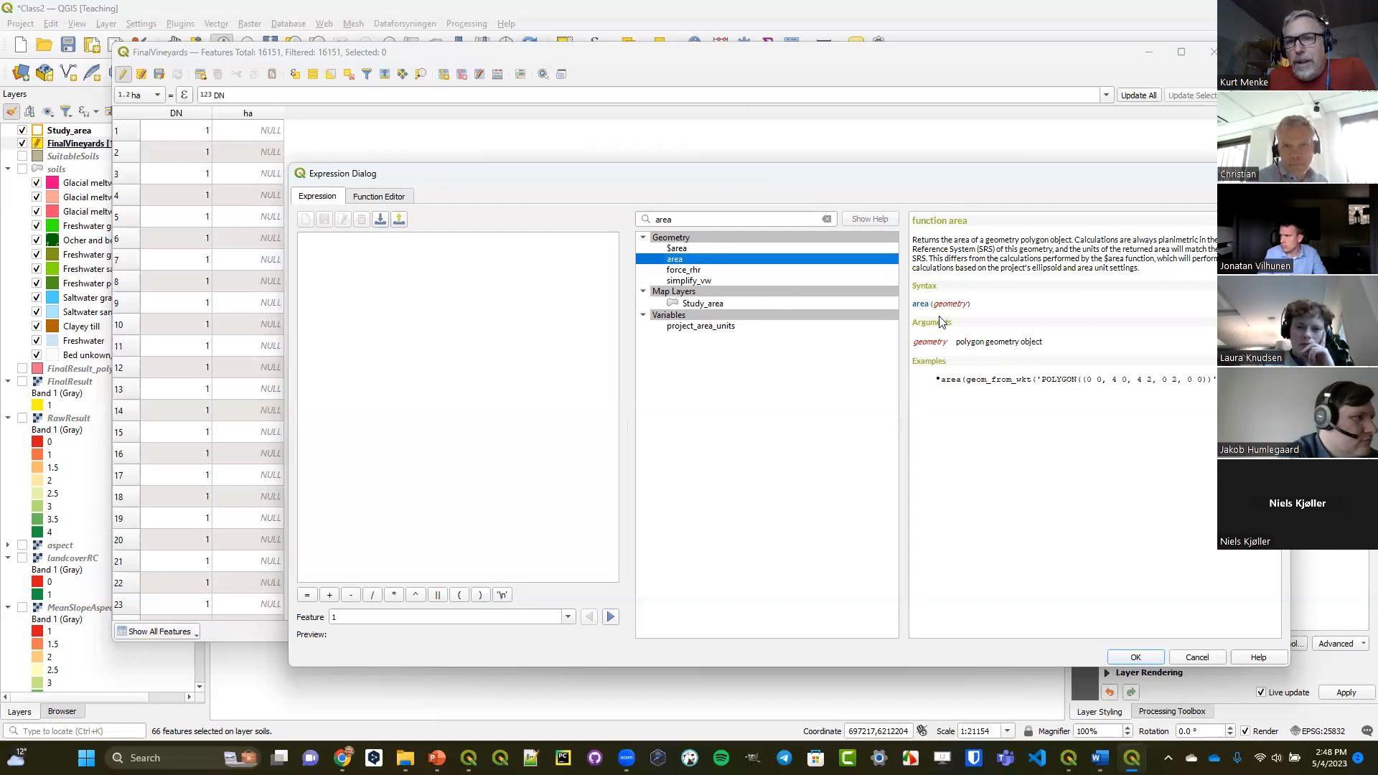
left_click_drag(935, 306, 969, 311)
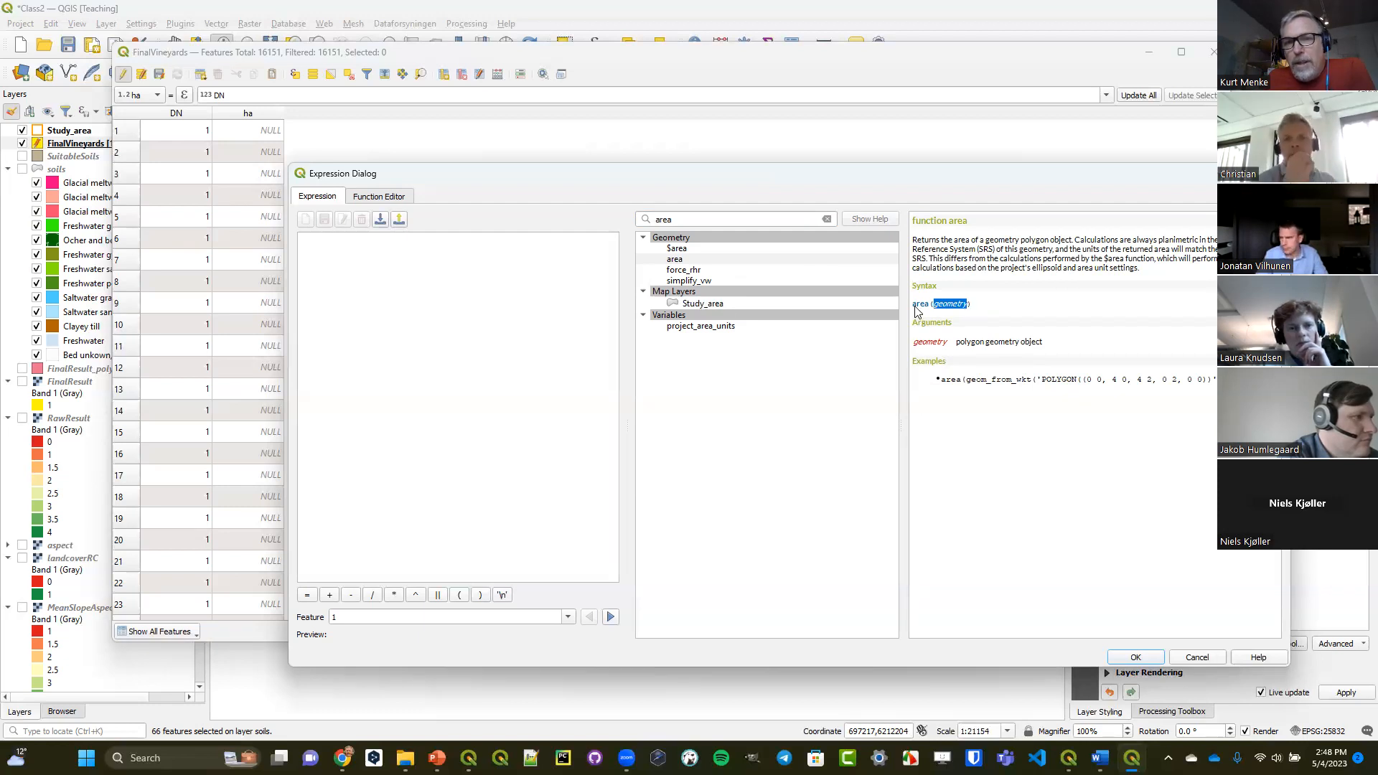
Build the expression area( $geometry) for the ha field.
double_click(689, 260)
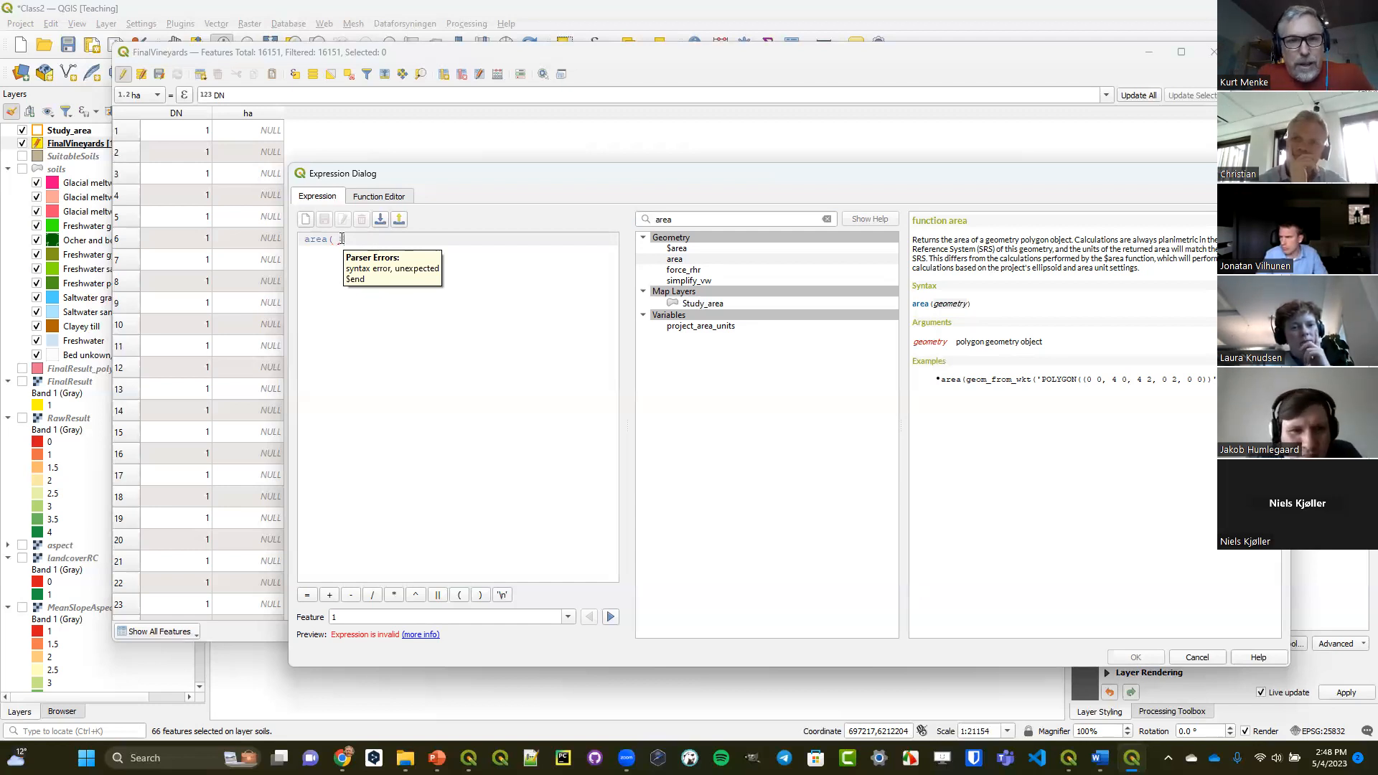
type("geomet")
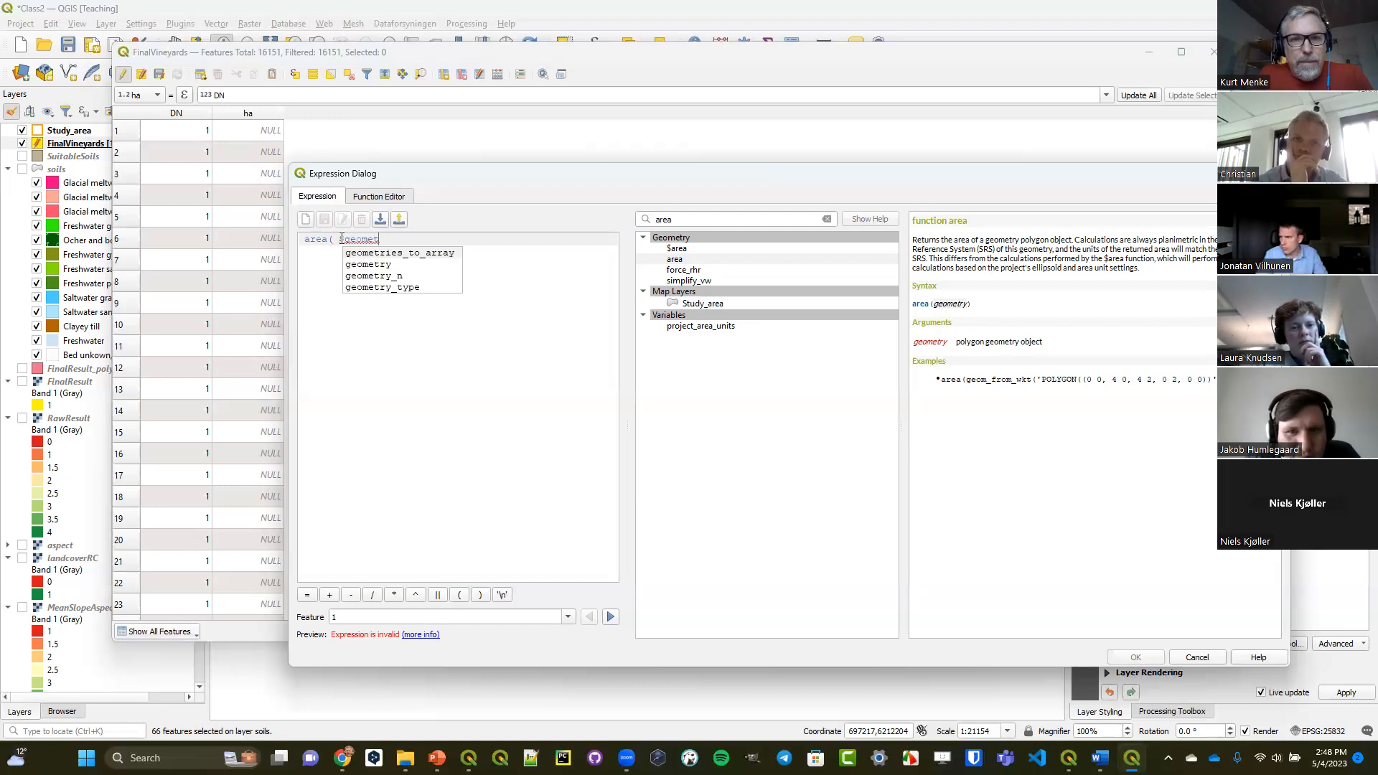
type("ry)")
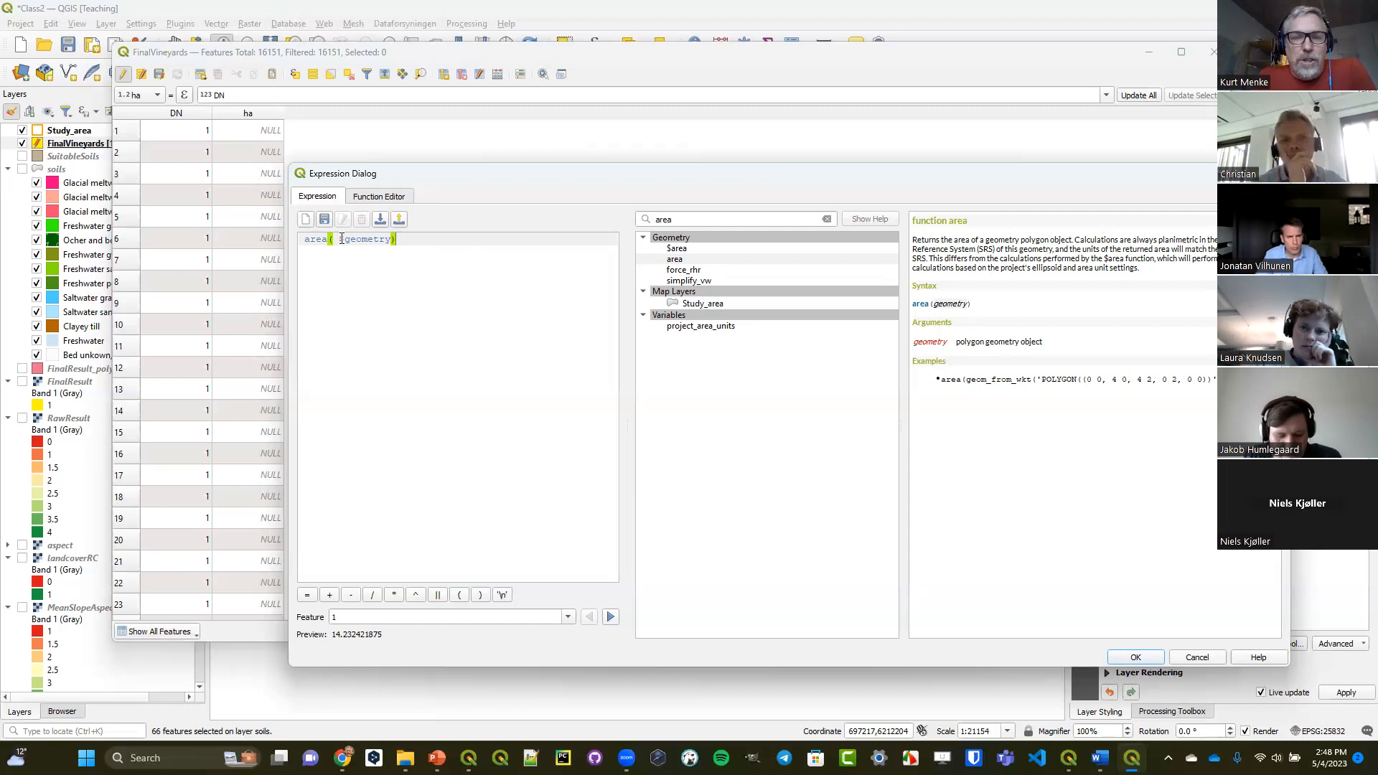
left_click(342, 239)
type("$")
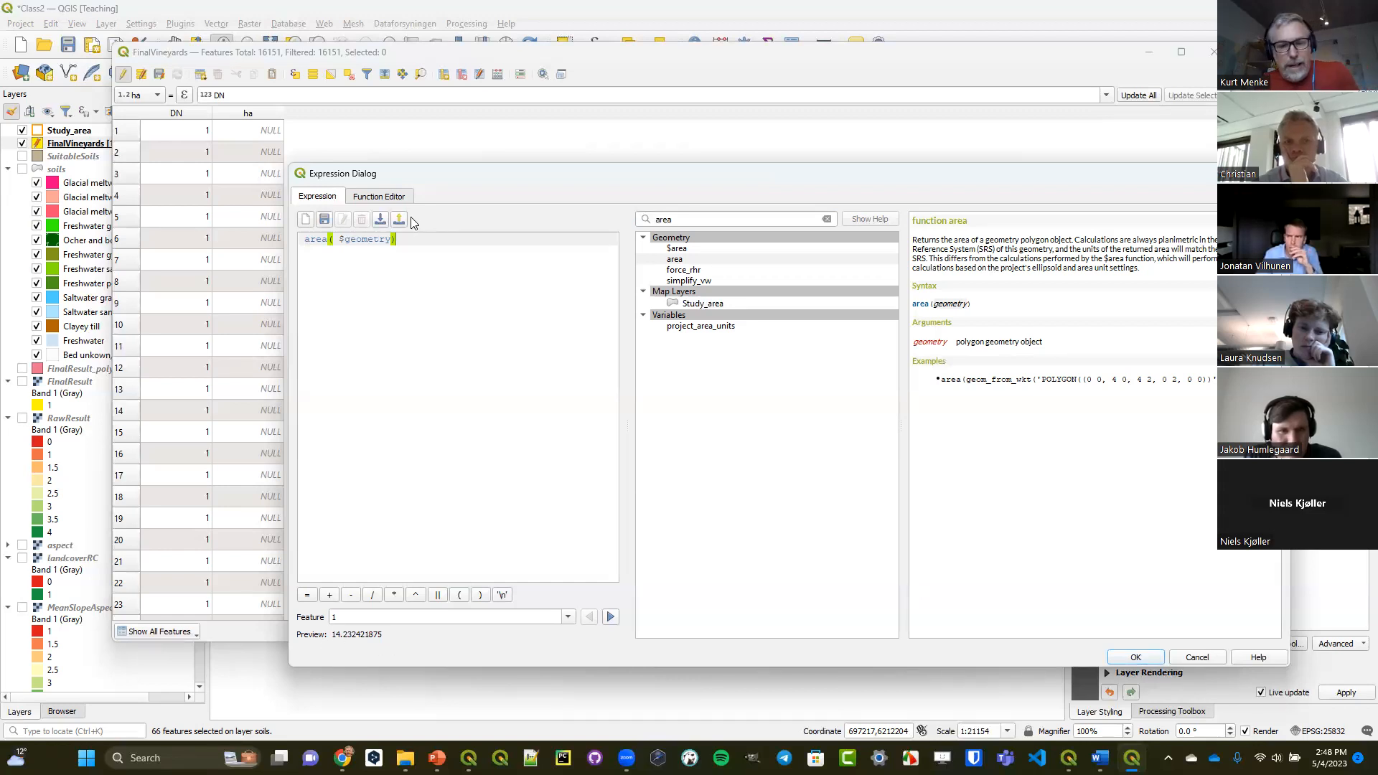
Divide the area expression by 1000, update ha for all features with it, and save the layer edits.
type("/")
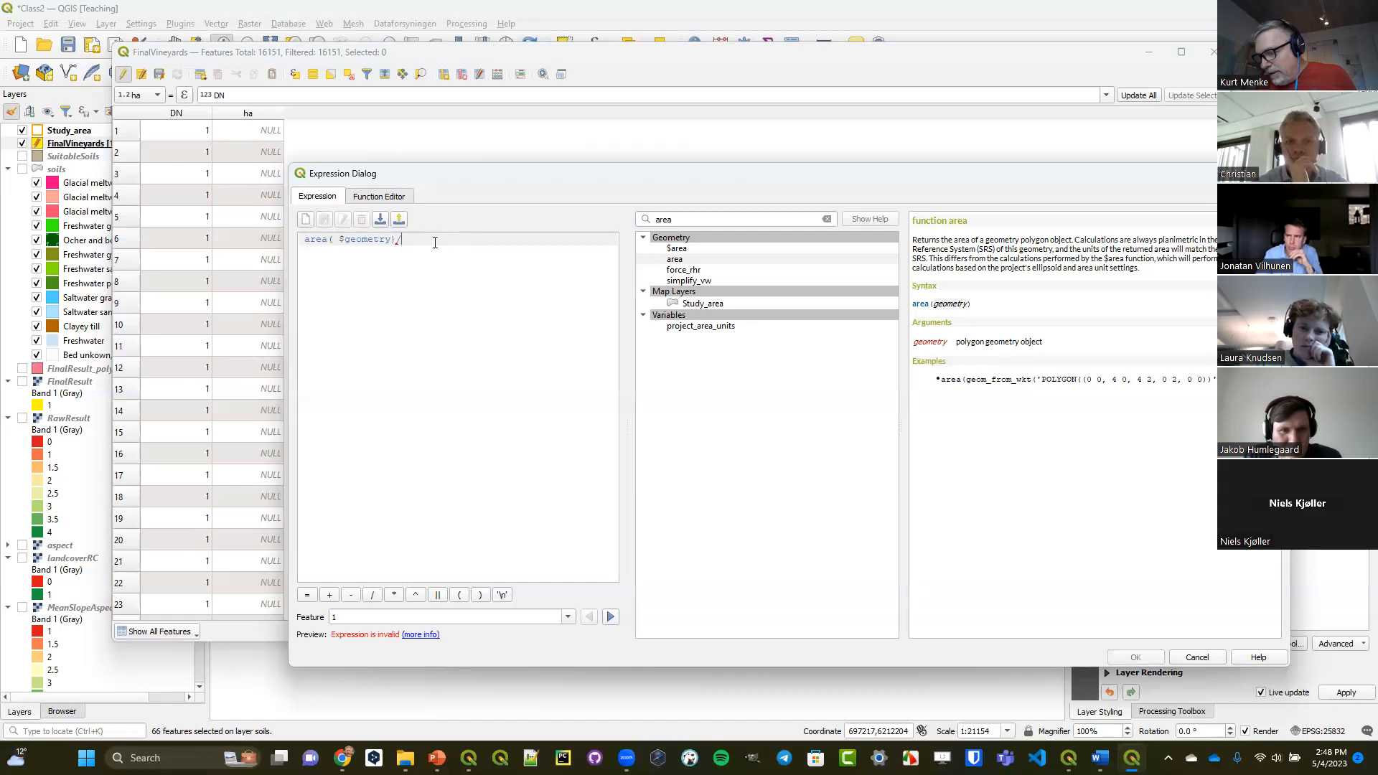
type("1000")
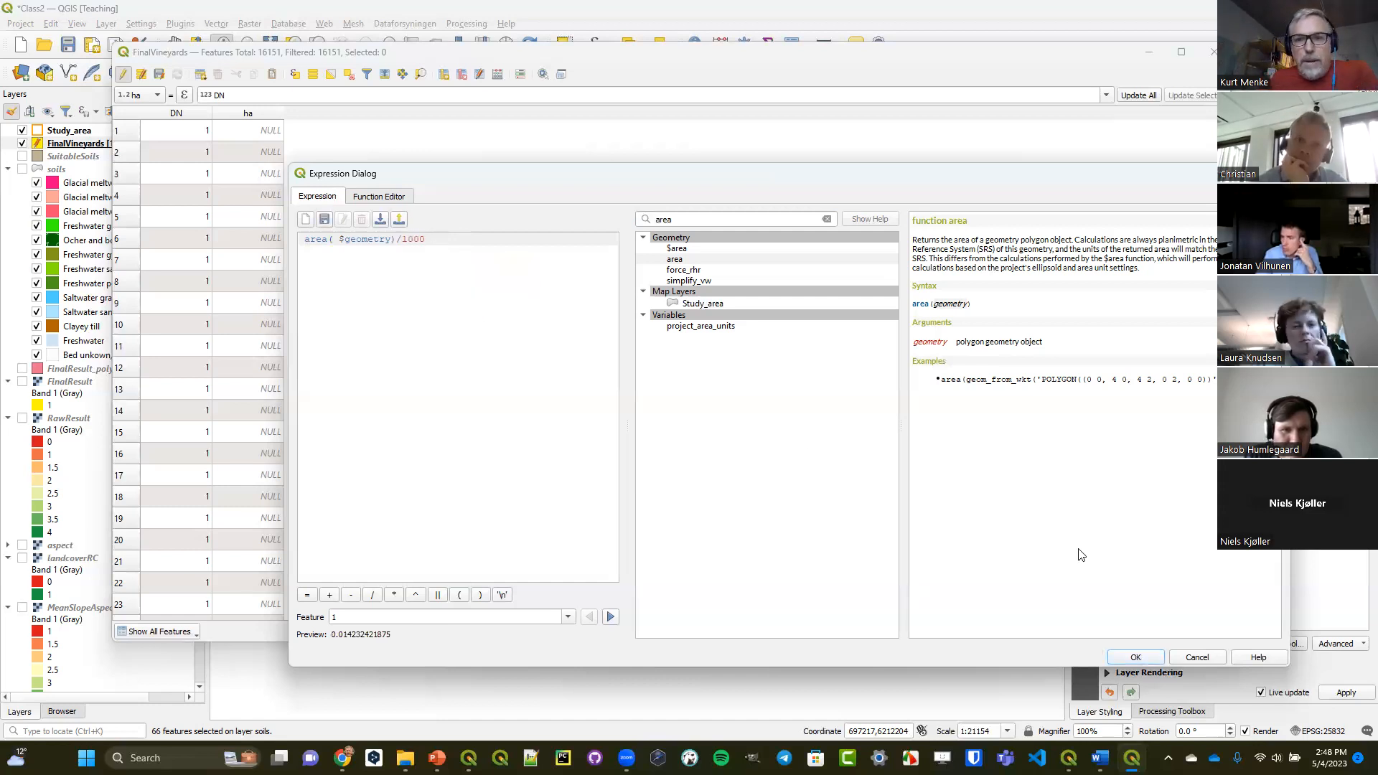
left_click(1124, 663)
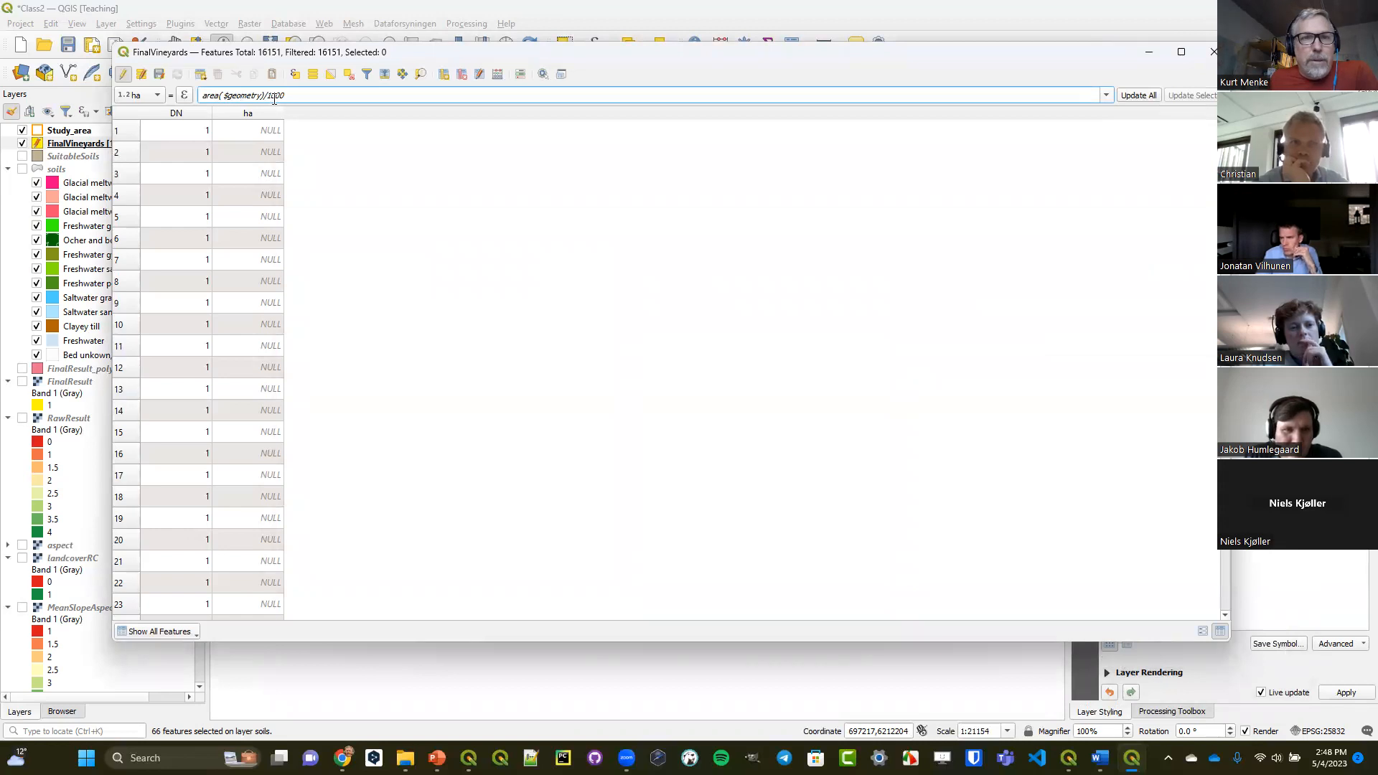
left_click(1137, 96)
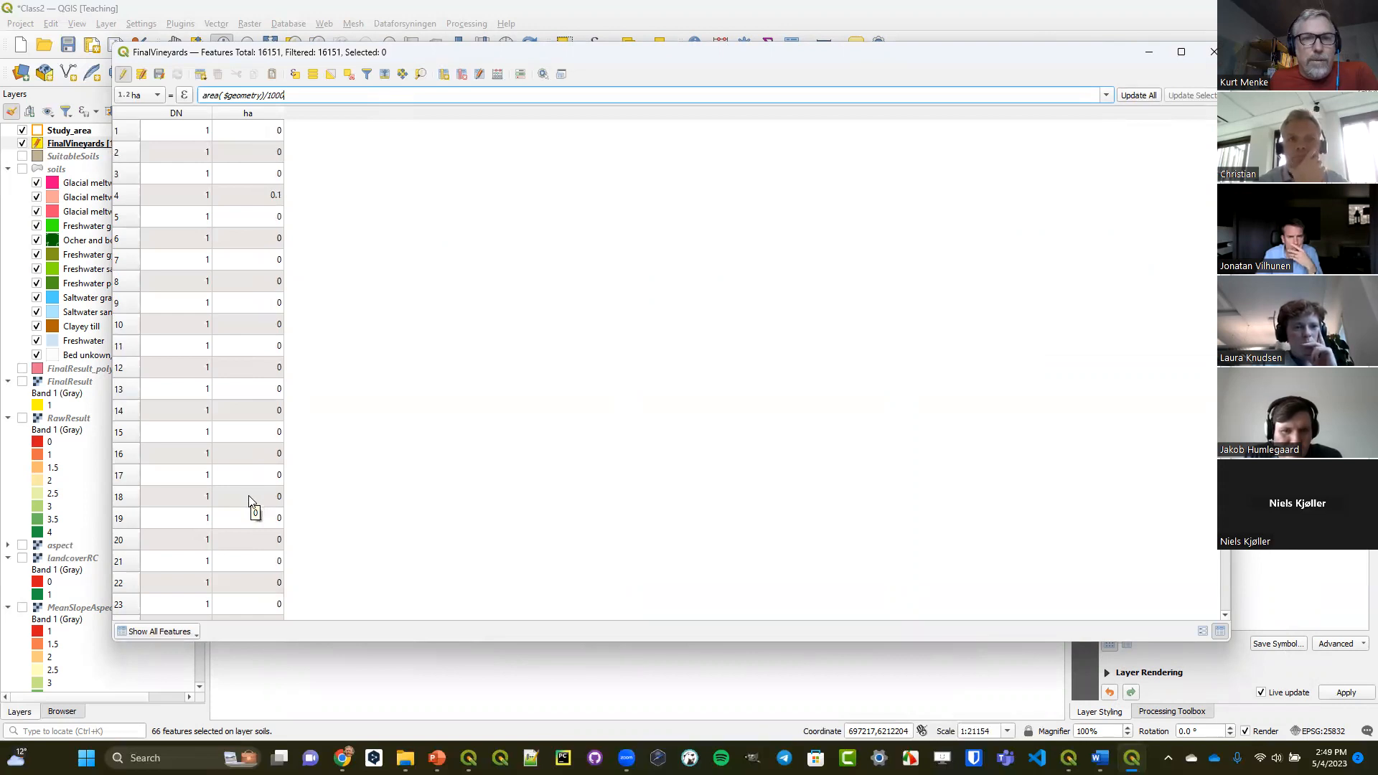
left_click(125, 75)
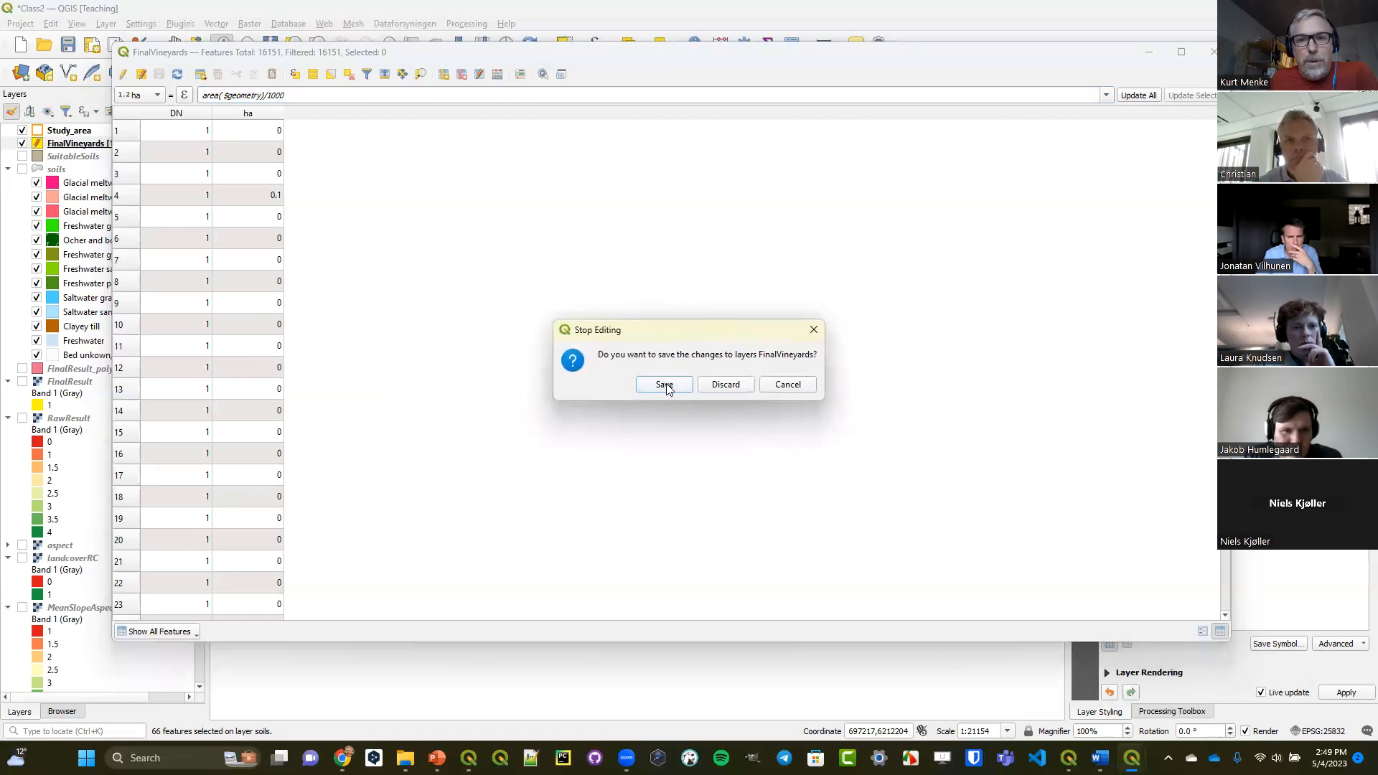
left_click(665, 386)
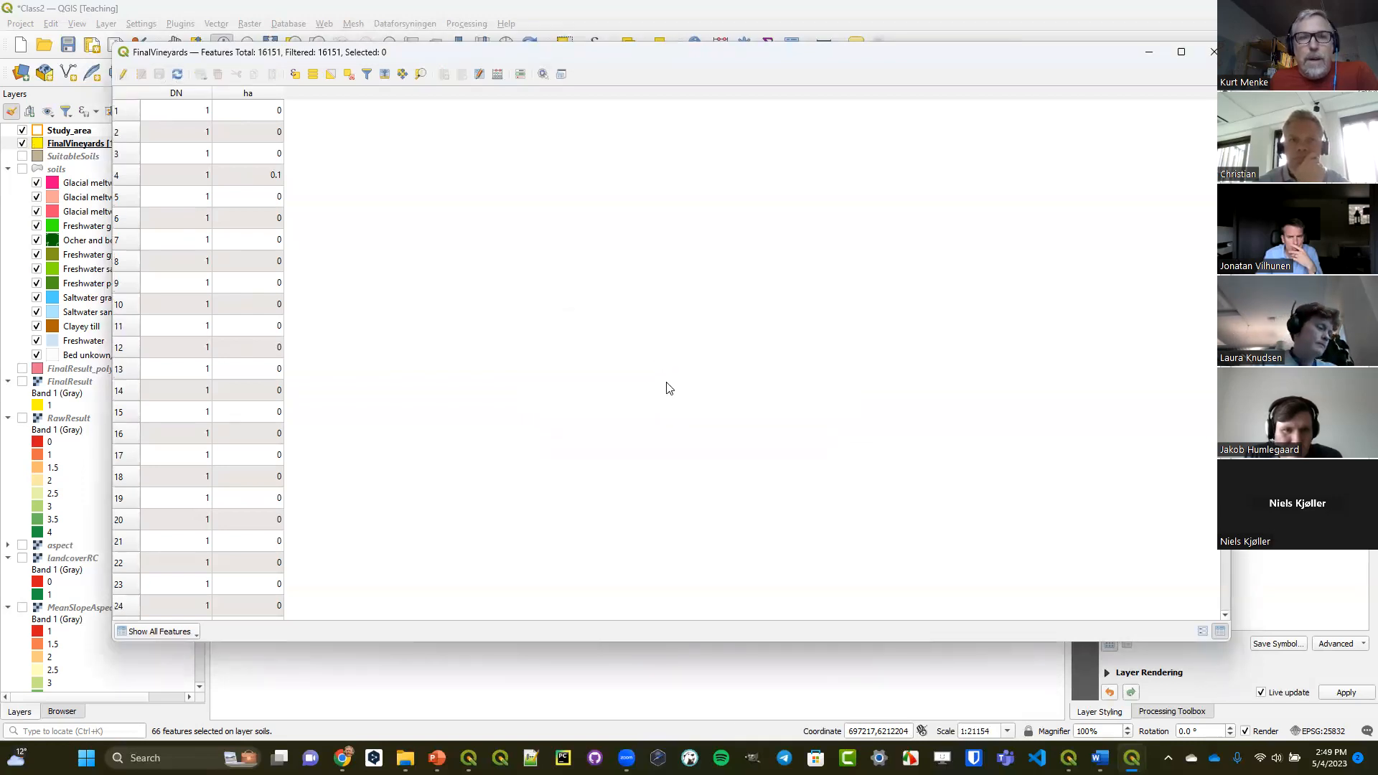
Re-enable editing of FinalVineyards and select the features matching the expression "ha" >= 1.7.
left_click(123, 73)
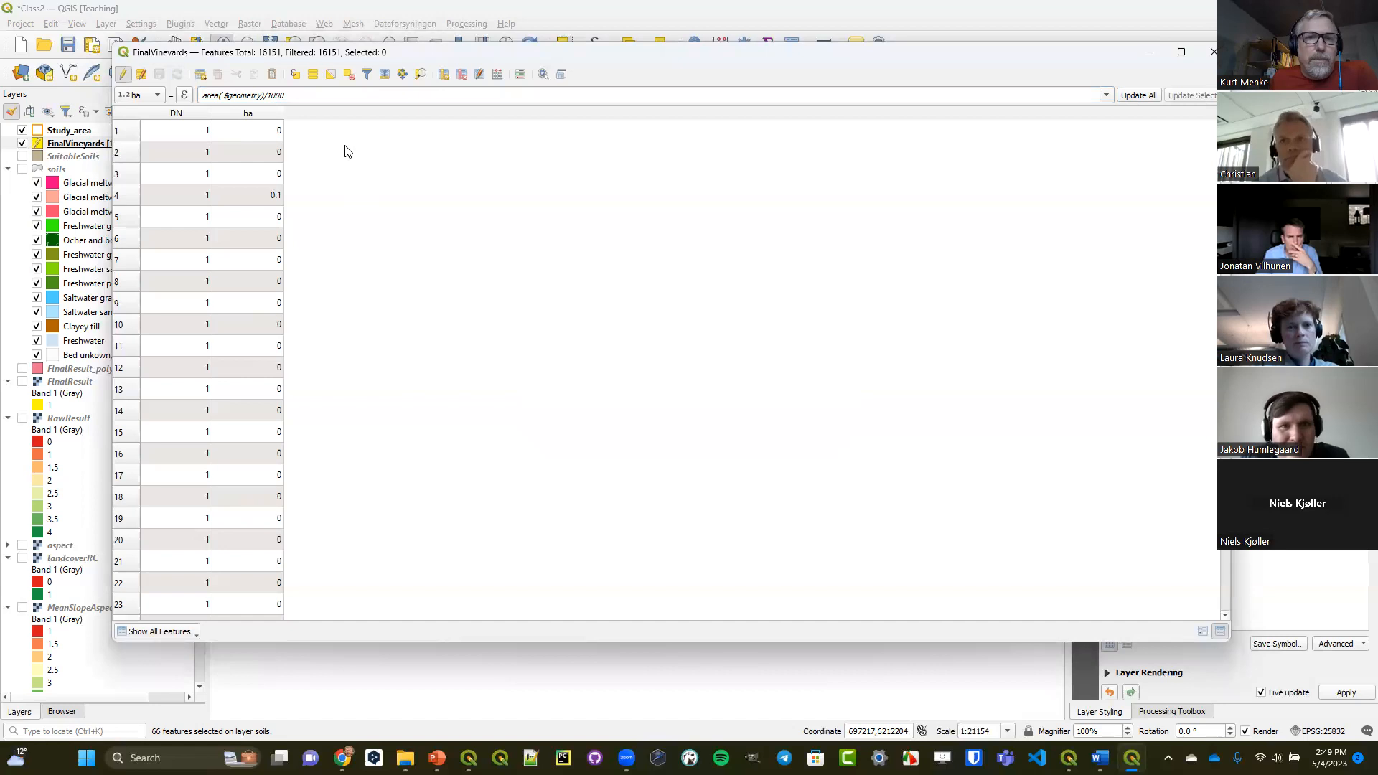
left_click(293, 75)
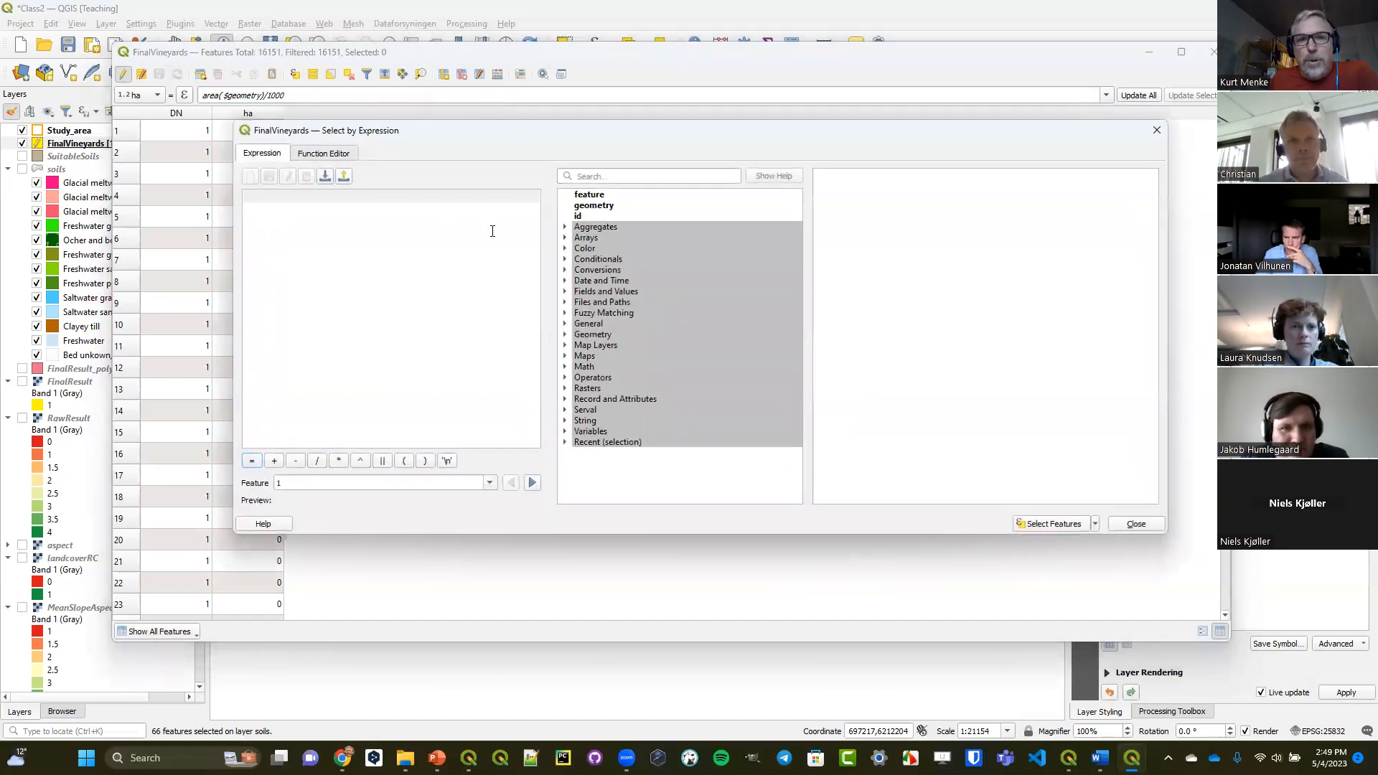
left_click(565, 292)
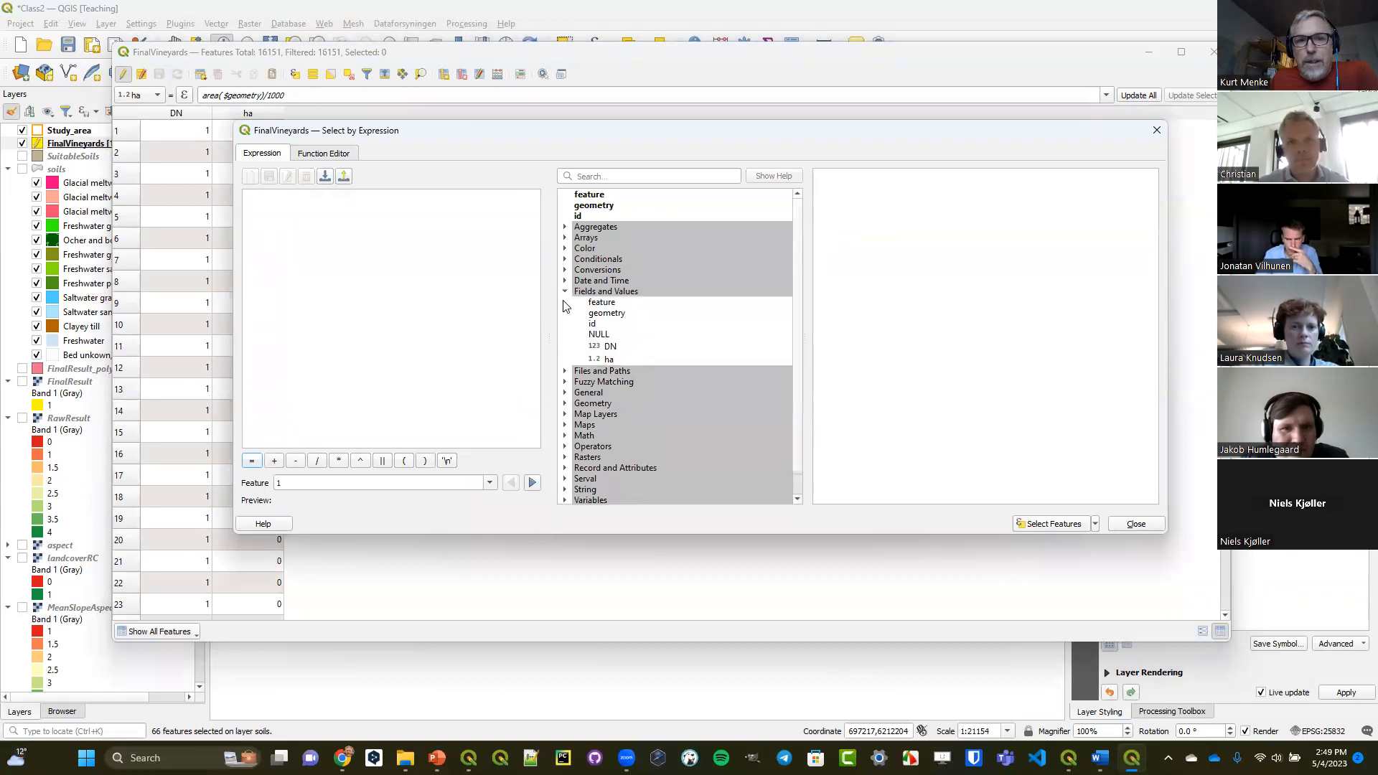
double_click(610, 359)
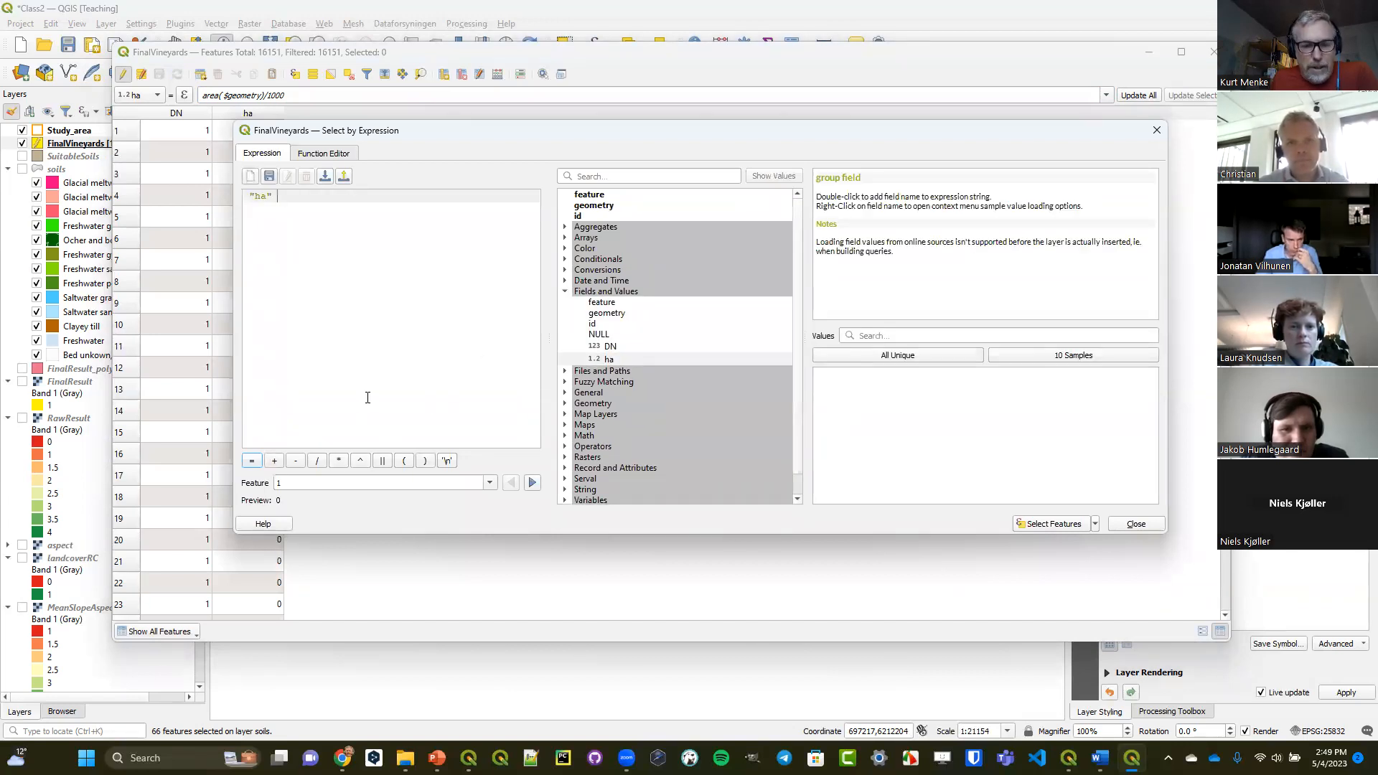
left_click(566, 449)
scroll(606, 434, "down", 6)
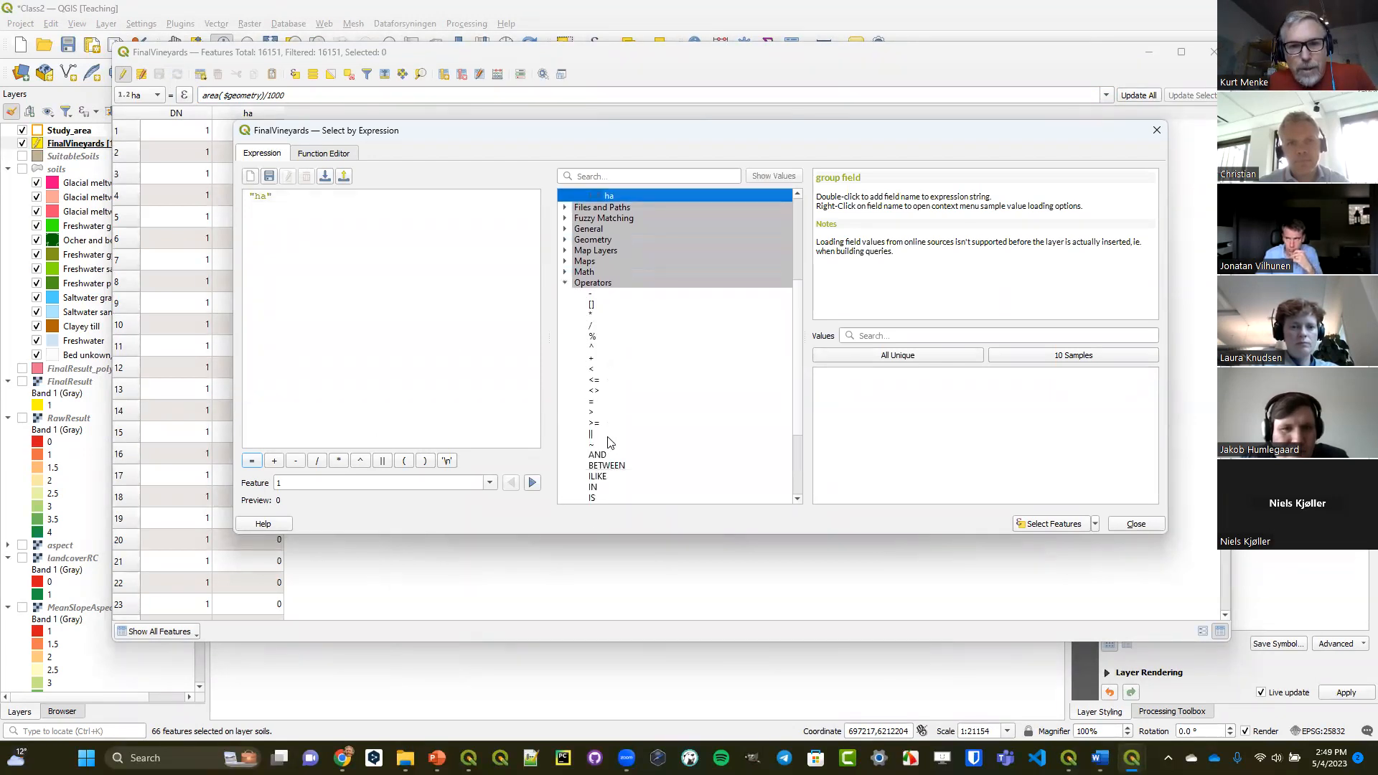
double_click(602, 389)
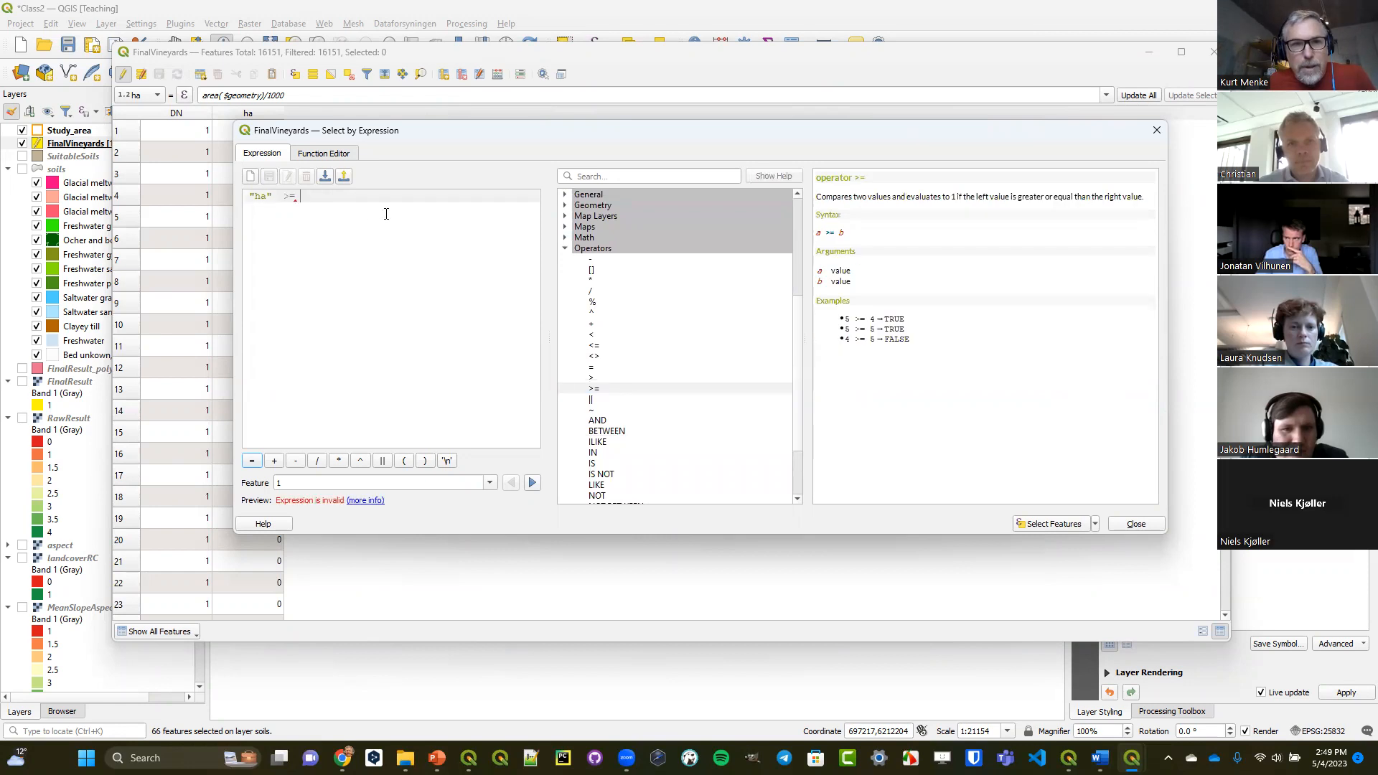
type("1")
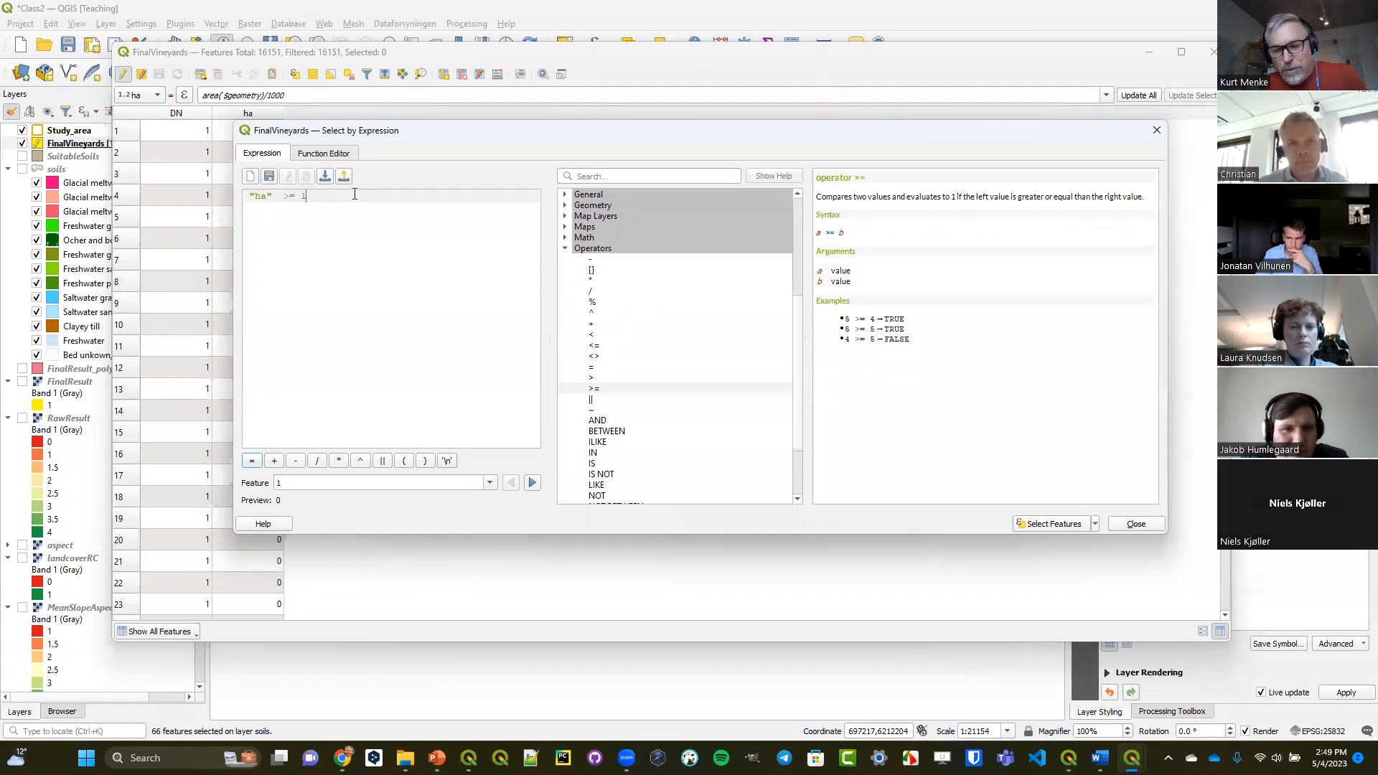
type(".7")
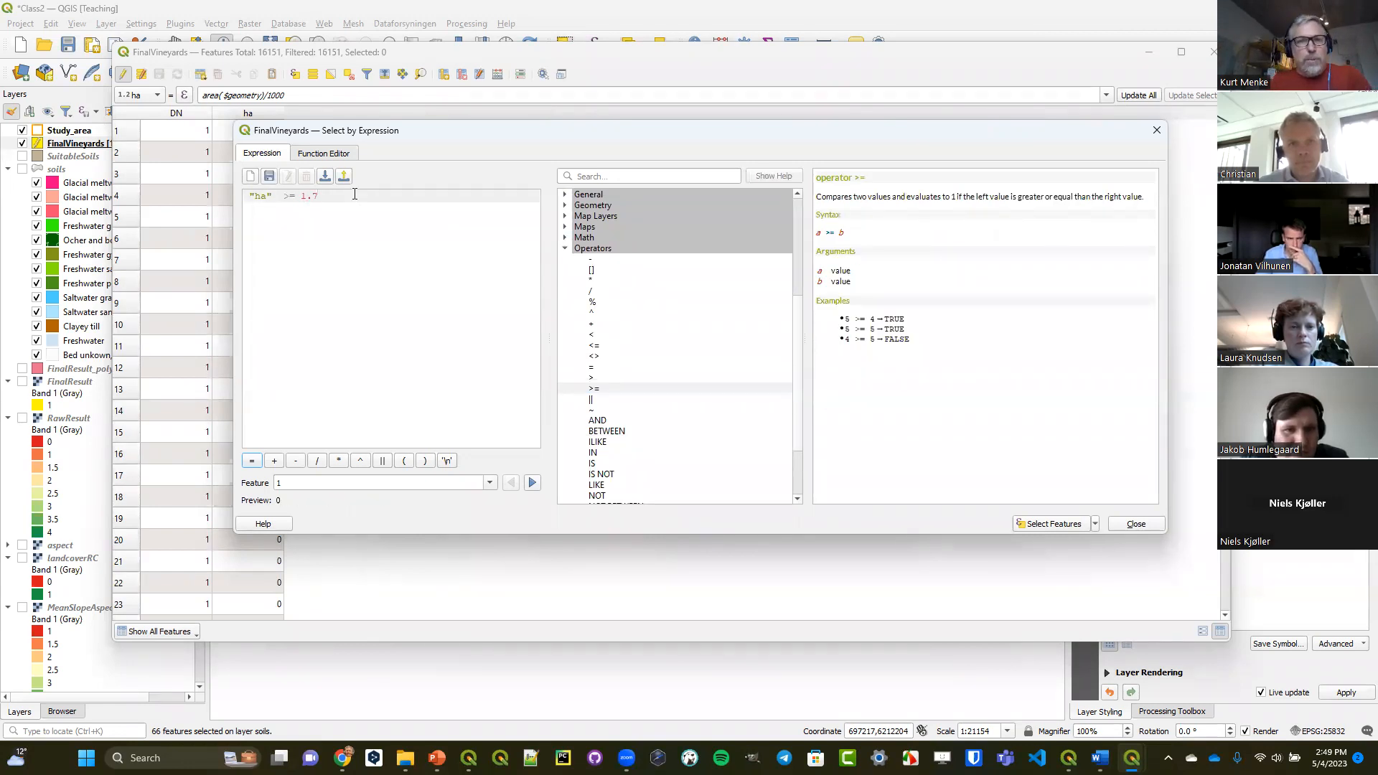
left_click(1054, 525)
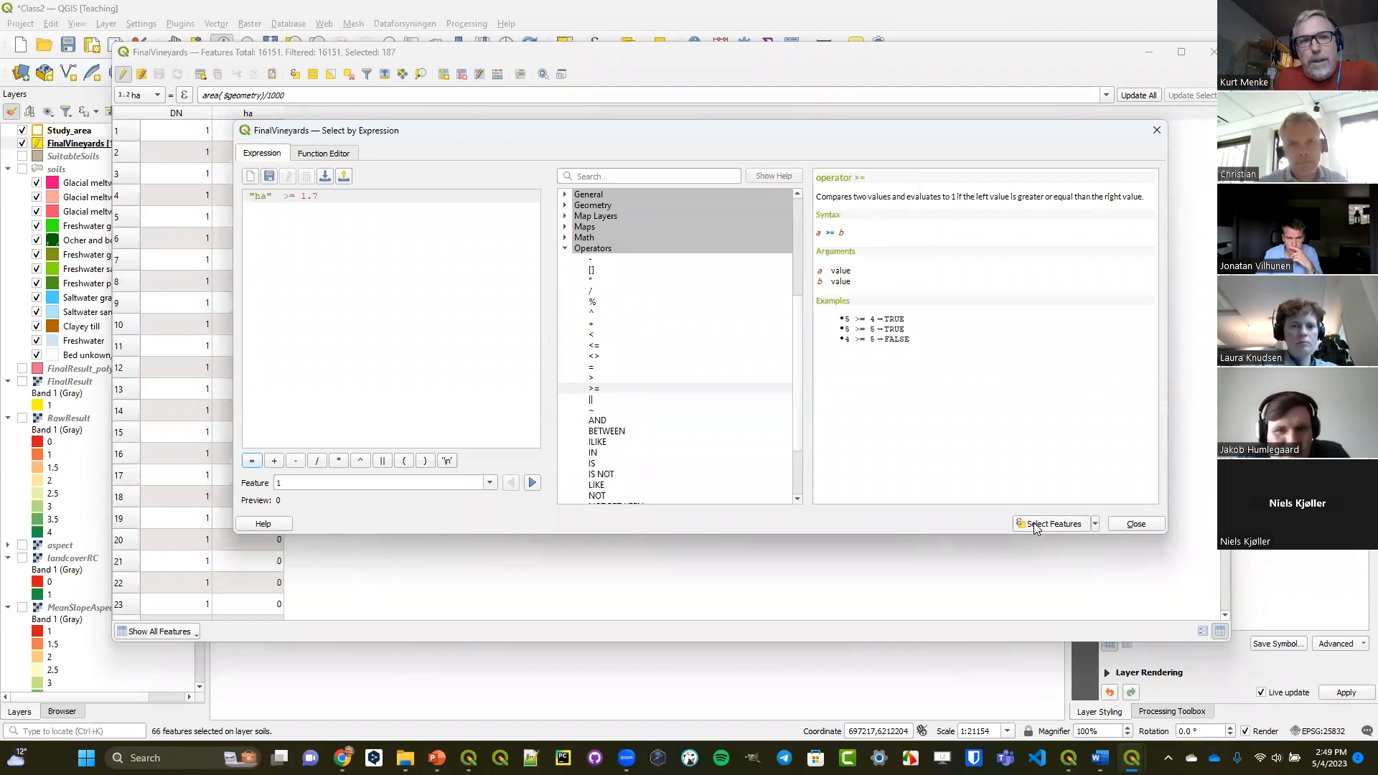
left_click(1127, 529)
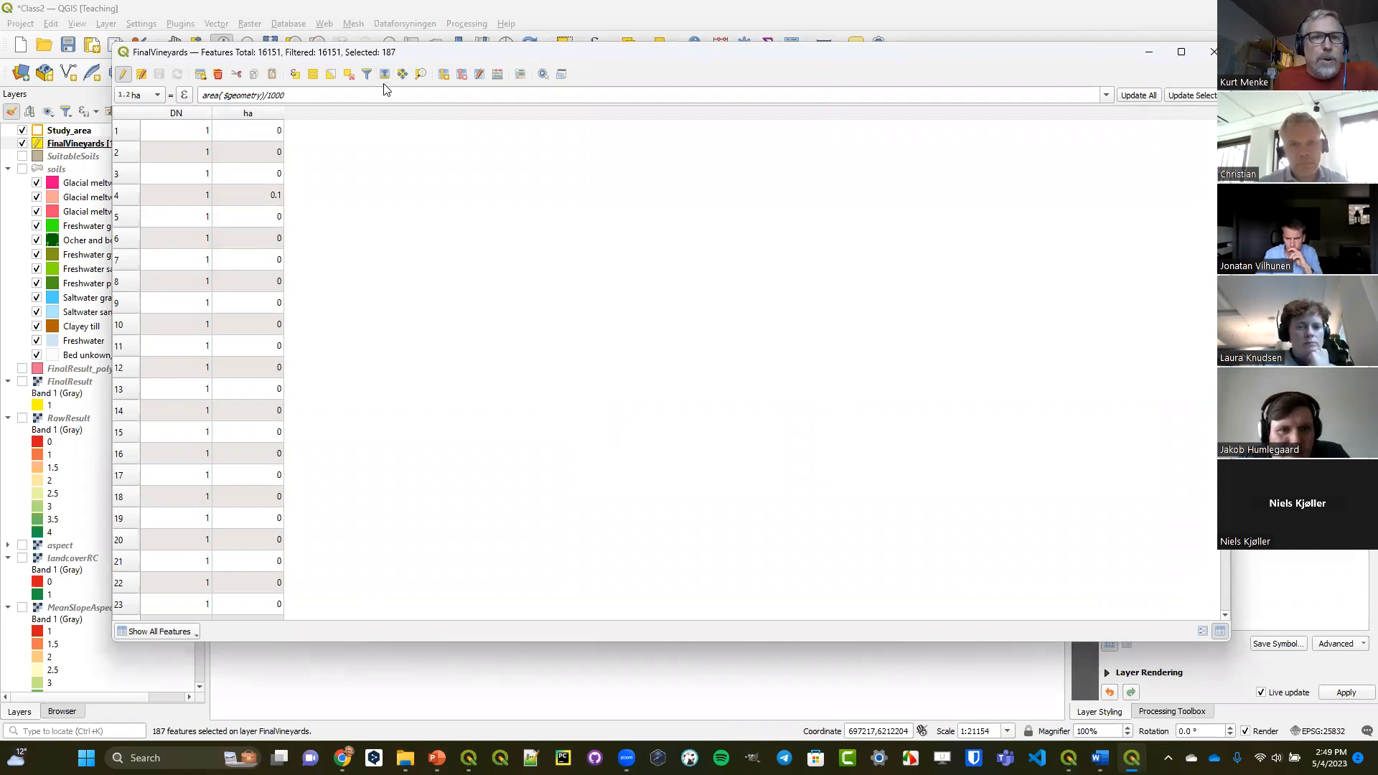
Invert the selection, delete the polygons smaller than 1.7 ha from FinalVineyards, and save the edits.
left_click(330, 75)
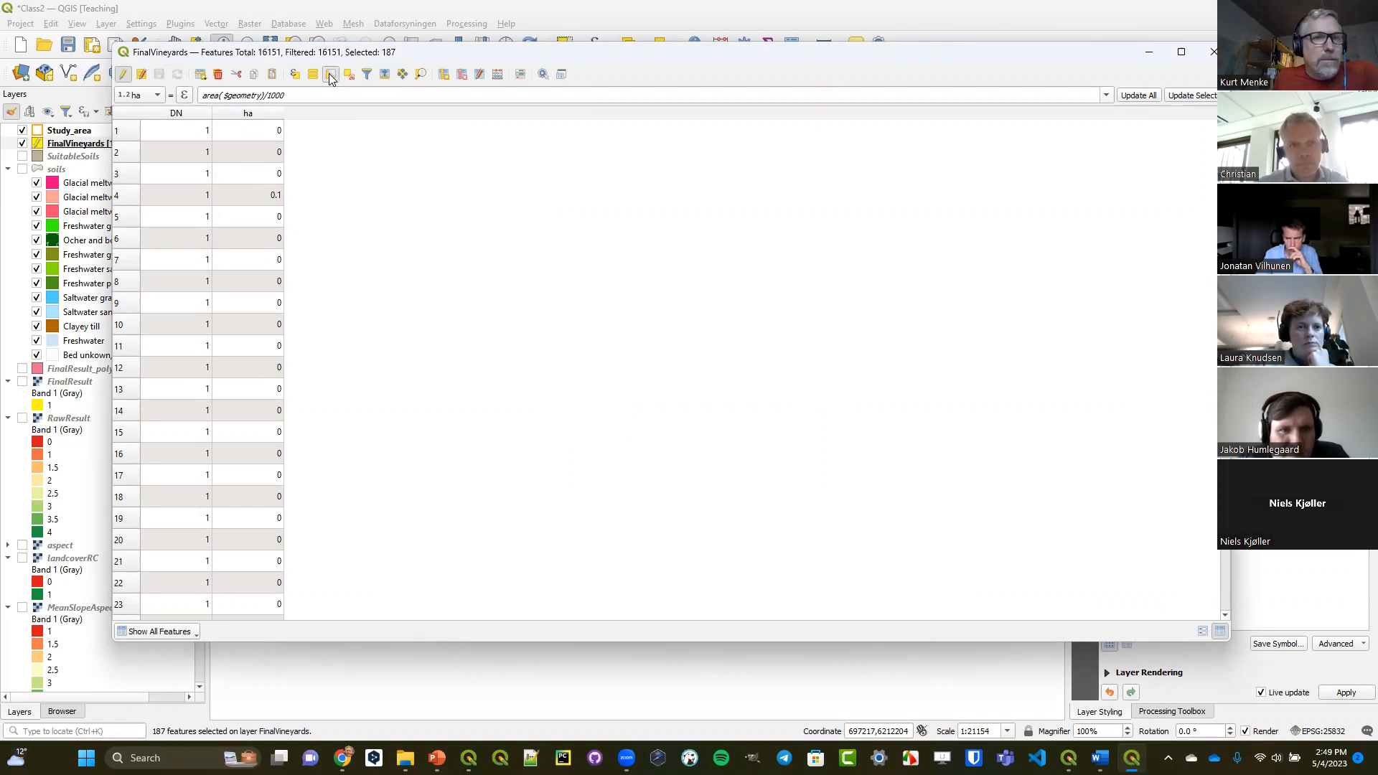
left_click(219, 74)
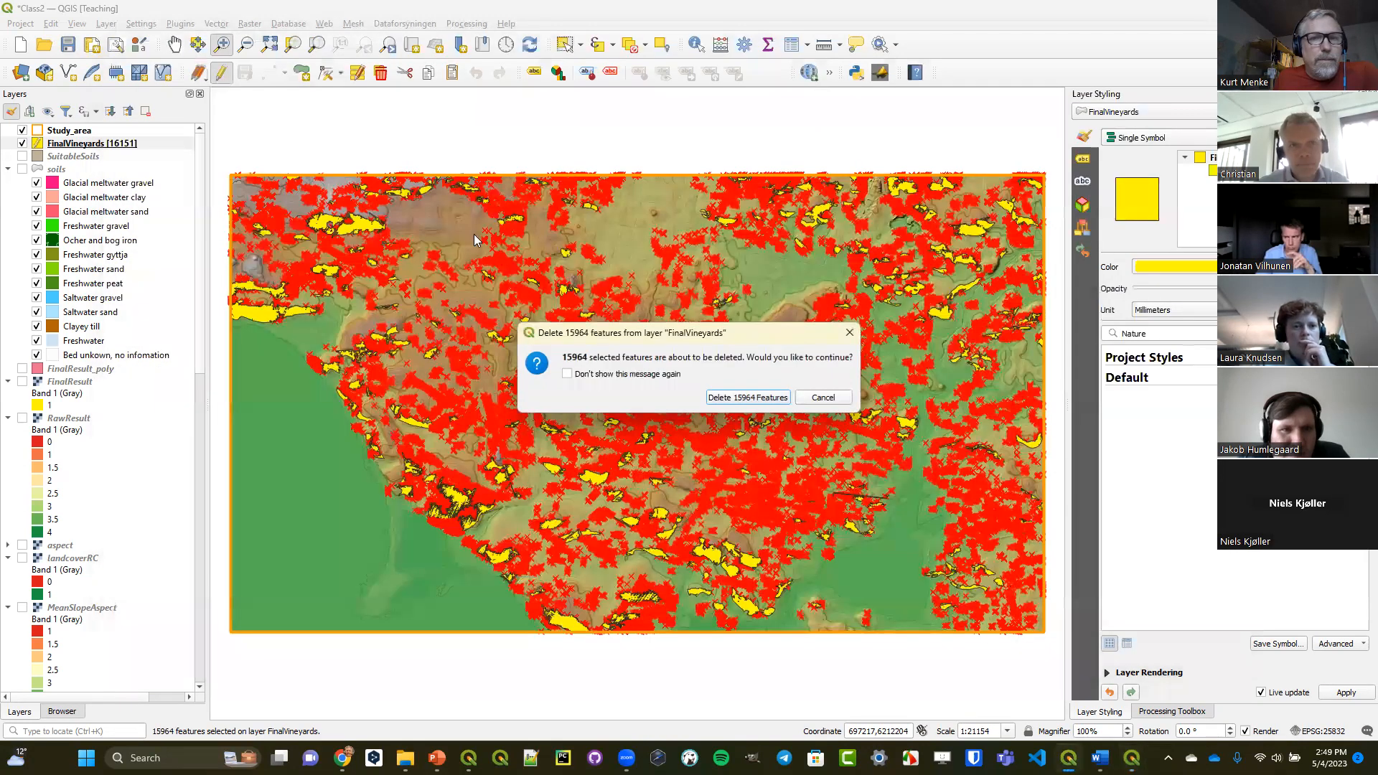
left_click(747, 398)
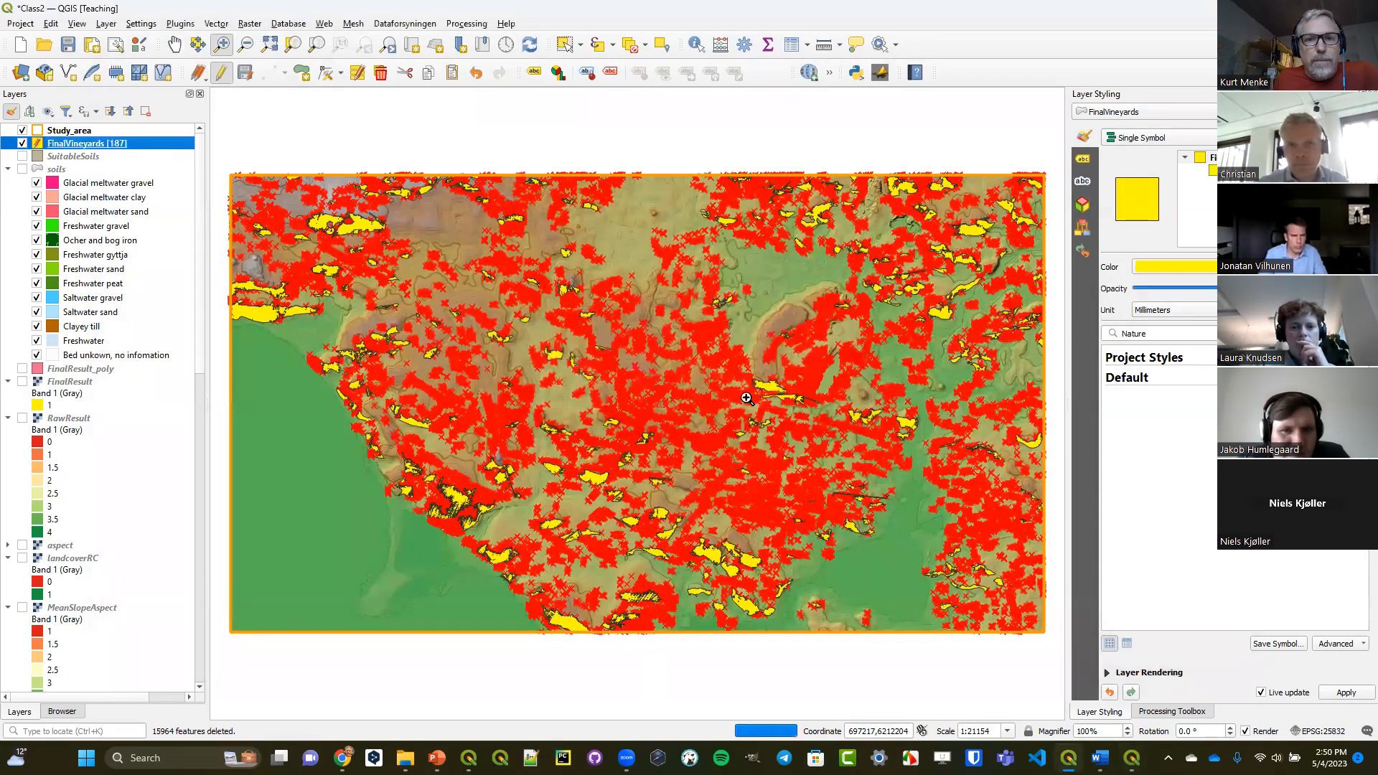
left_click(221, 73)
left_click(664, 385)
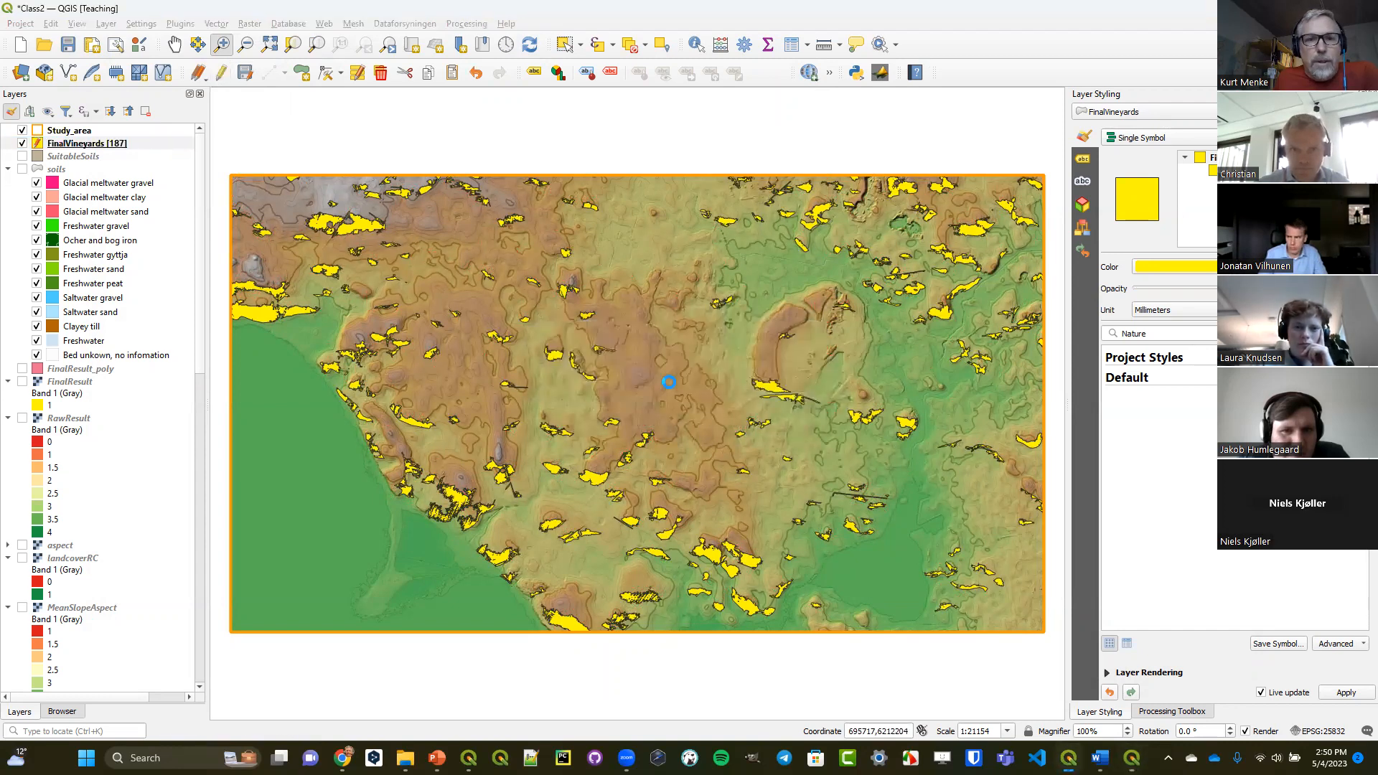
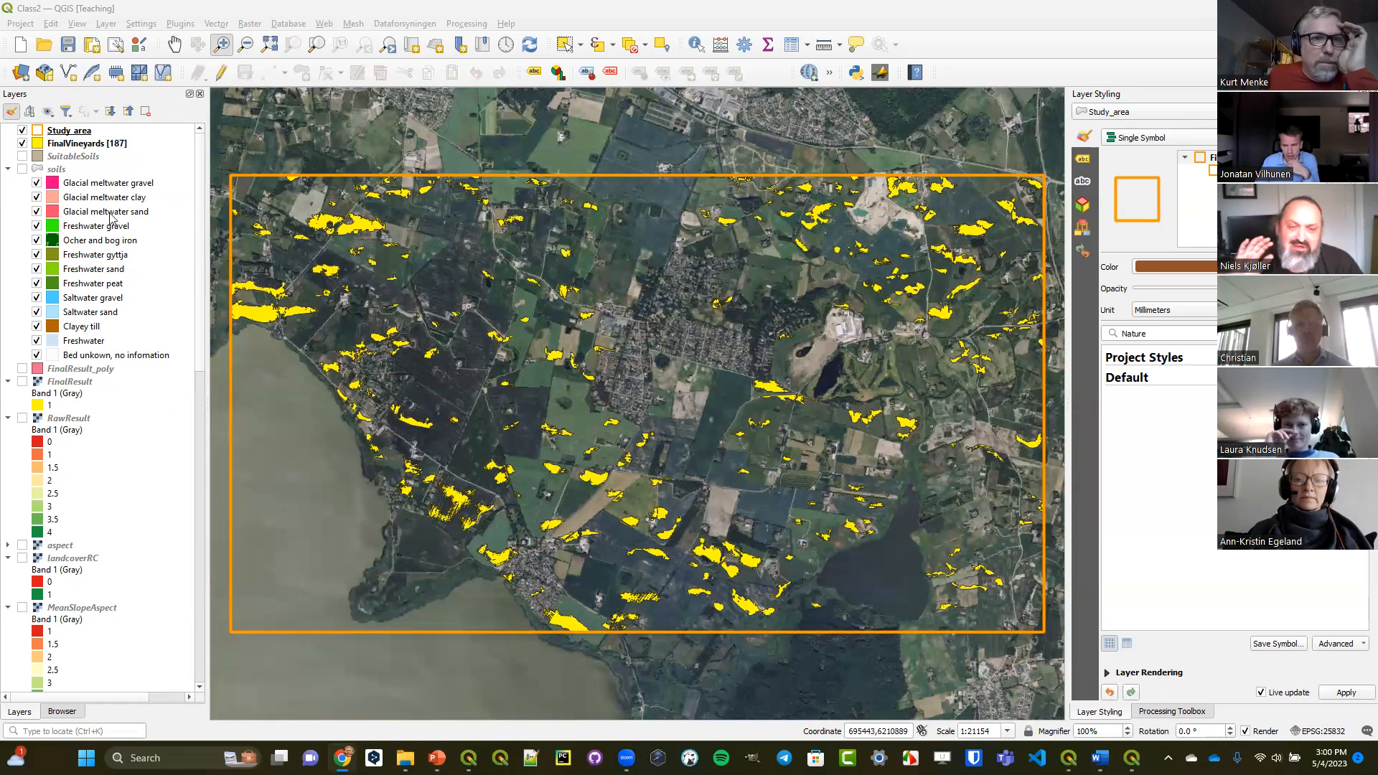
Open the attribute table of the FinalVineyards layer and enable editing.
left_click(108, 144)
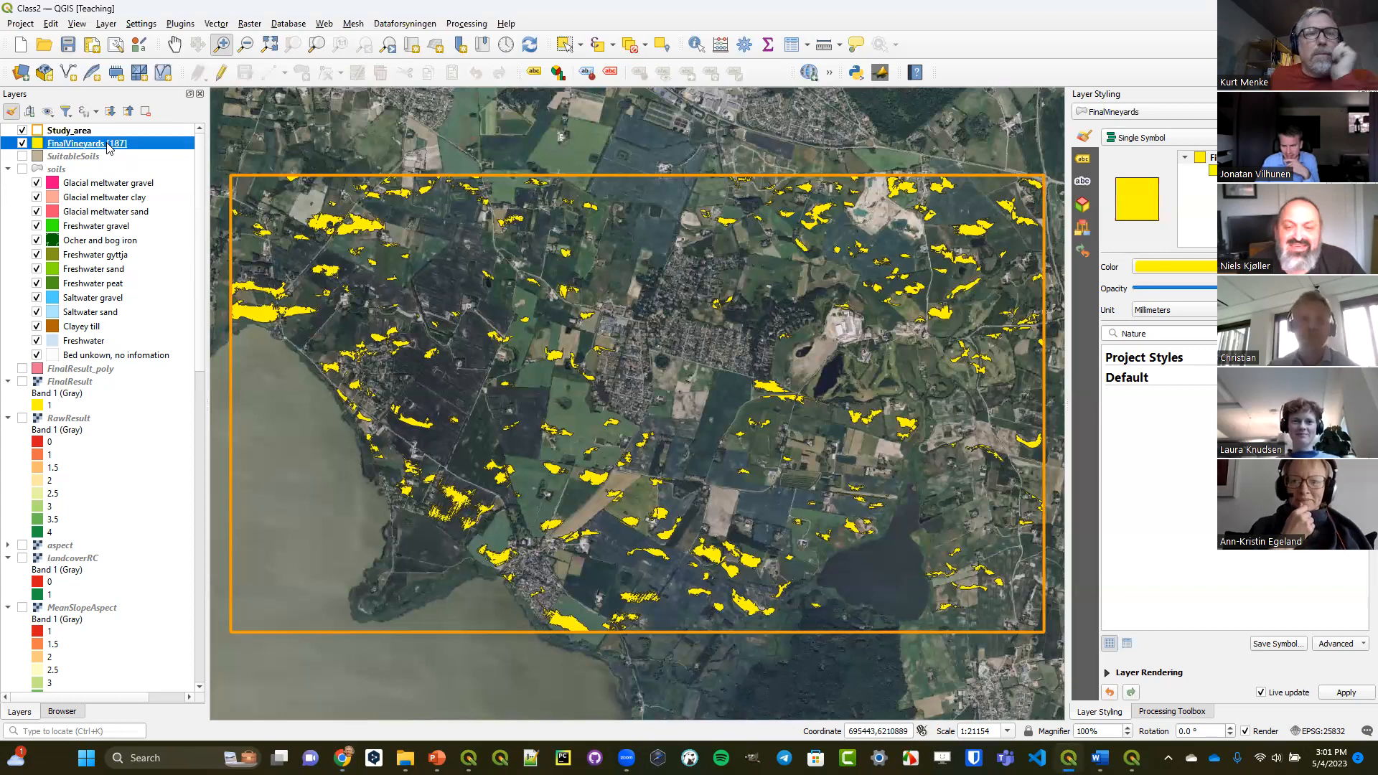
right_click(108, 143)
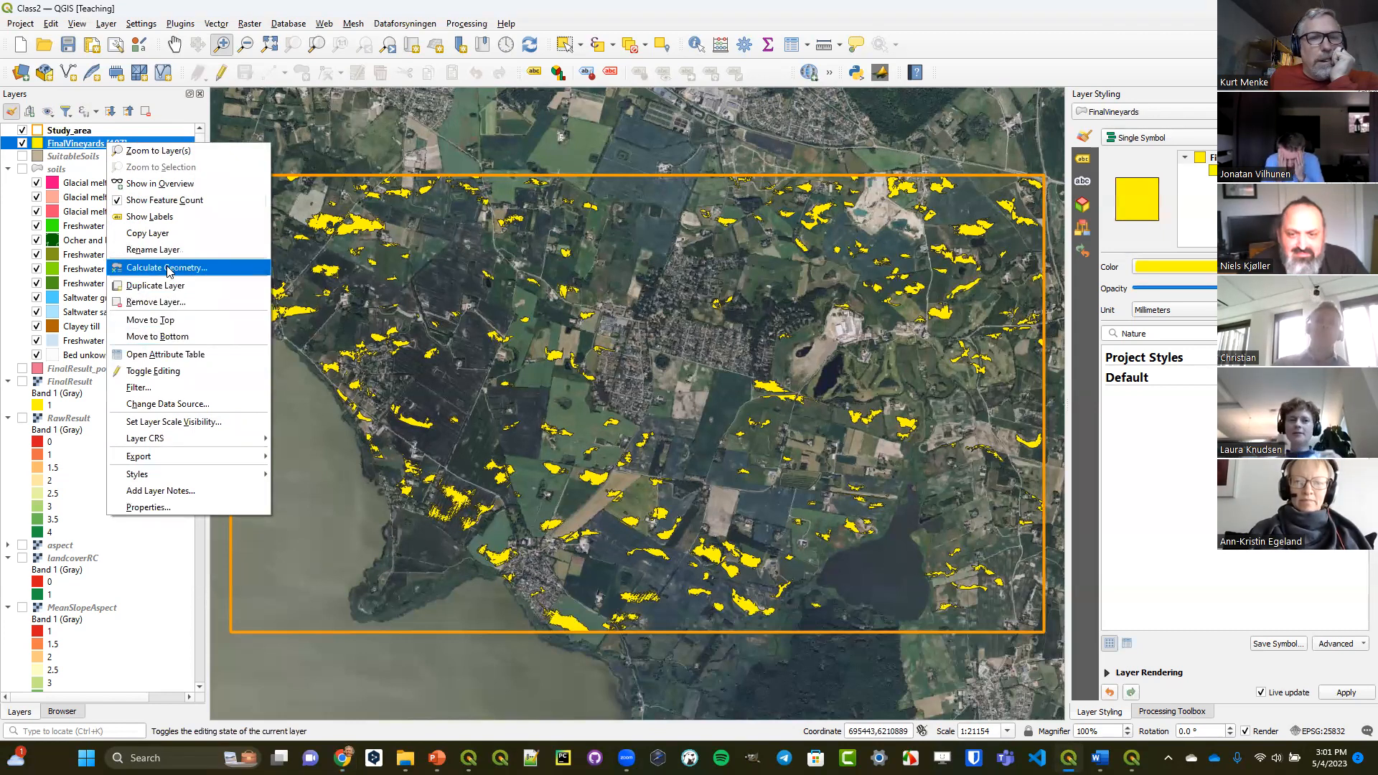
left_click(172, 360)
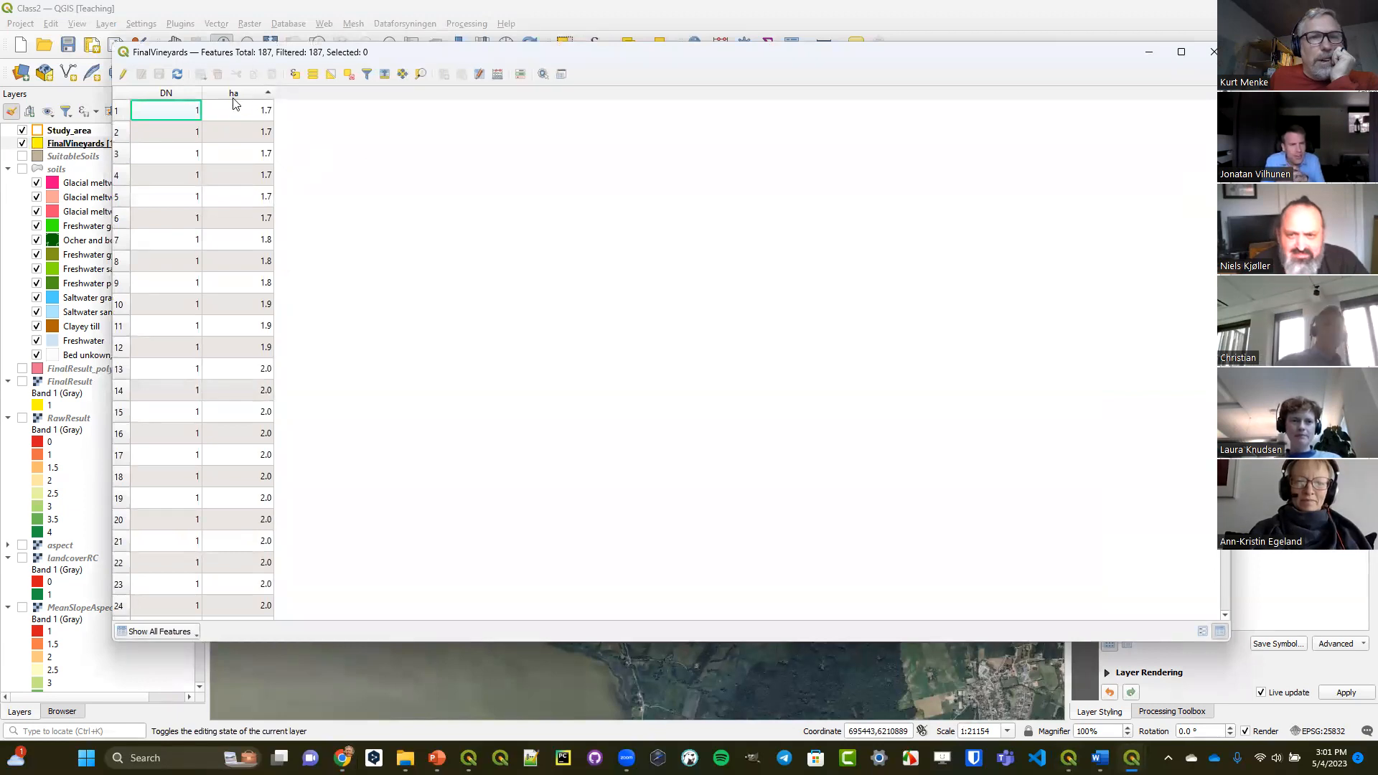
left_click(124, 74)
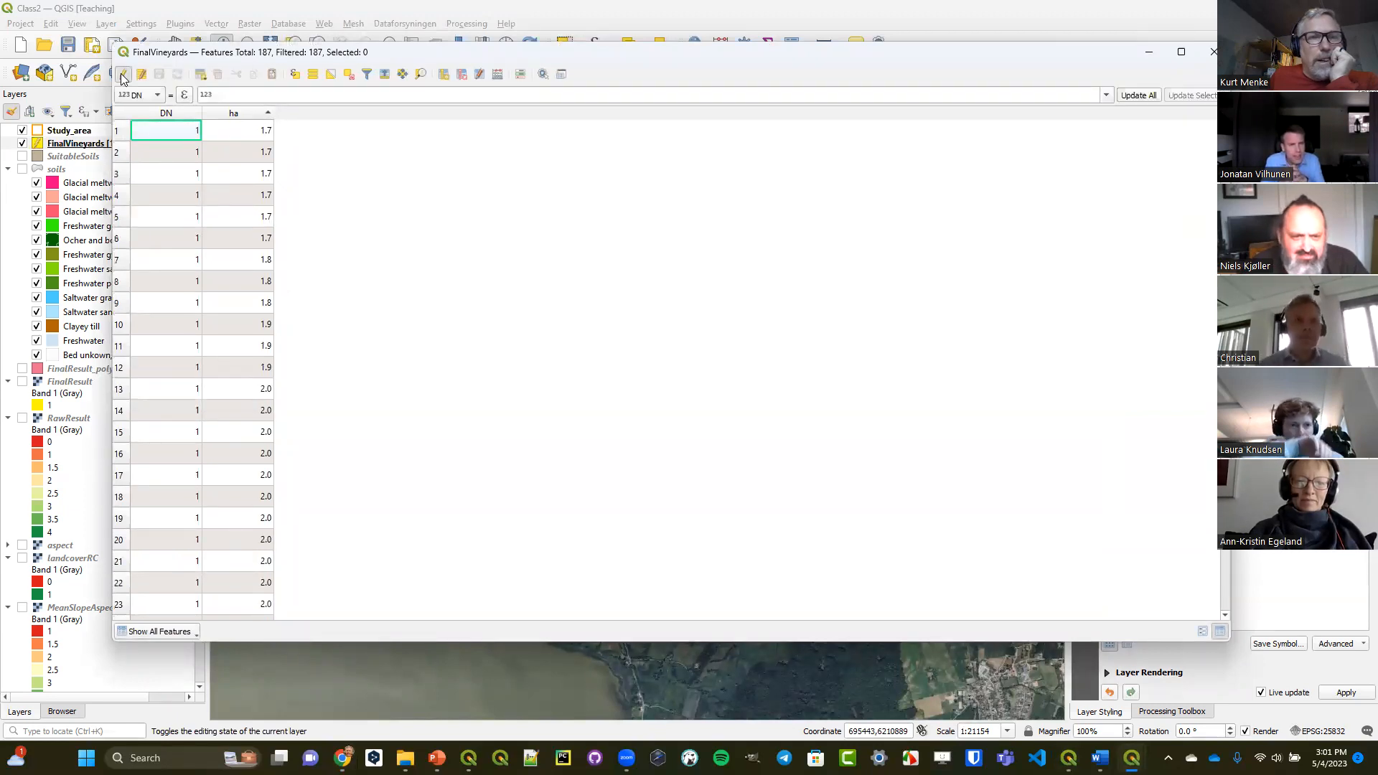
Recalculate the ha field for all features with the expression area( $geometry)/10000, adapting the recently used area expression.
left_click(156, 96)
left_click(151, 110)
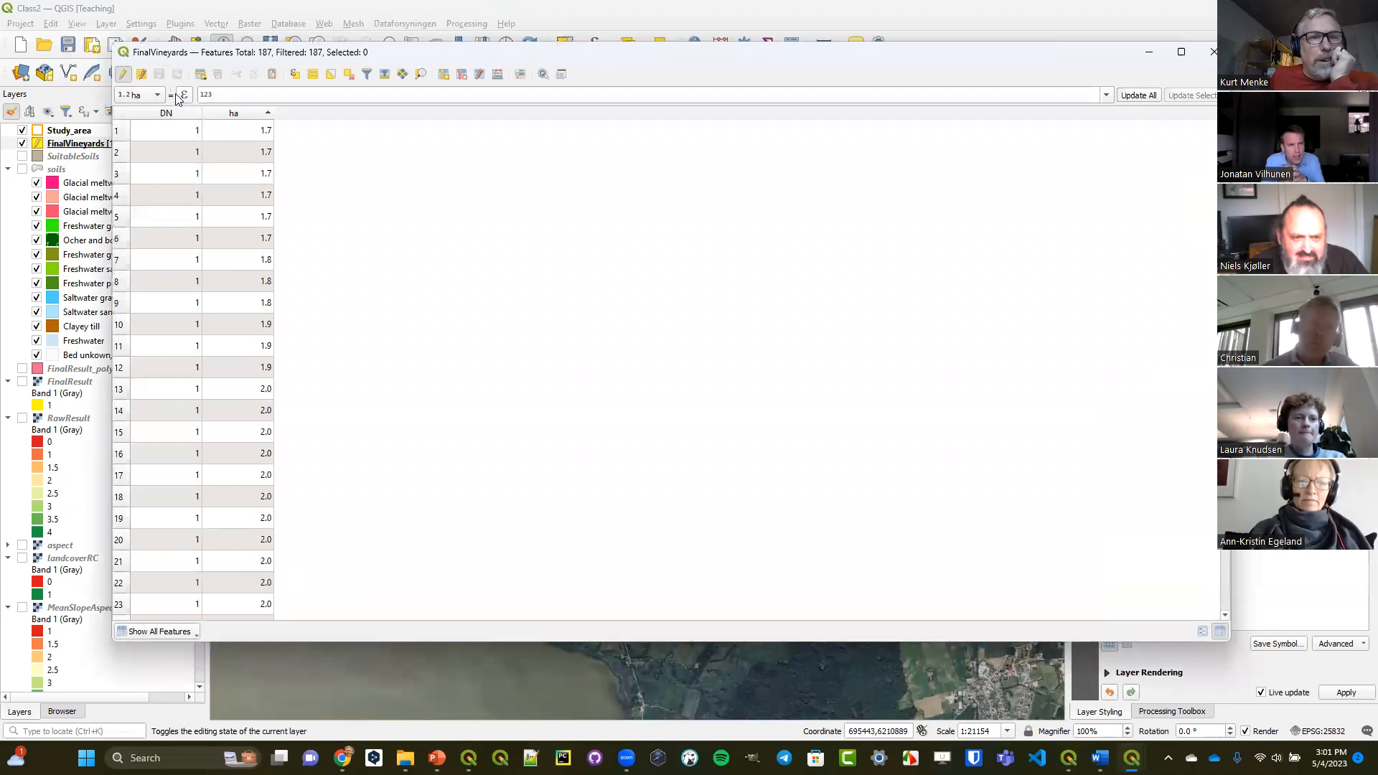
left_click(182, 95)
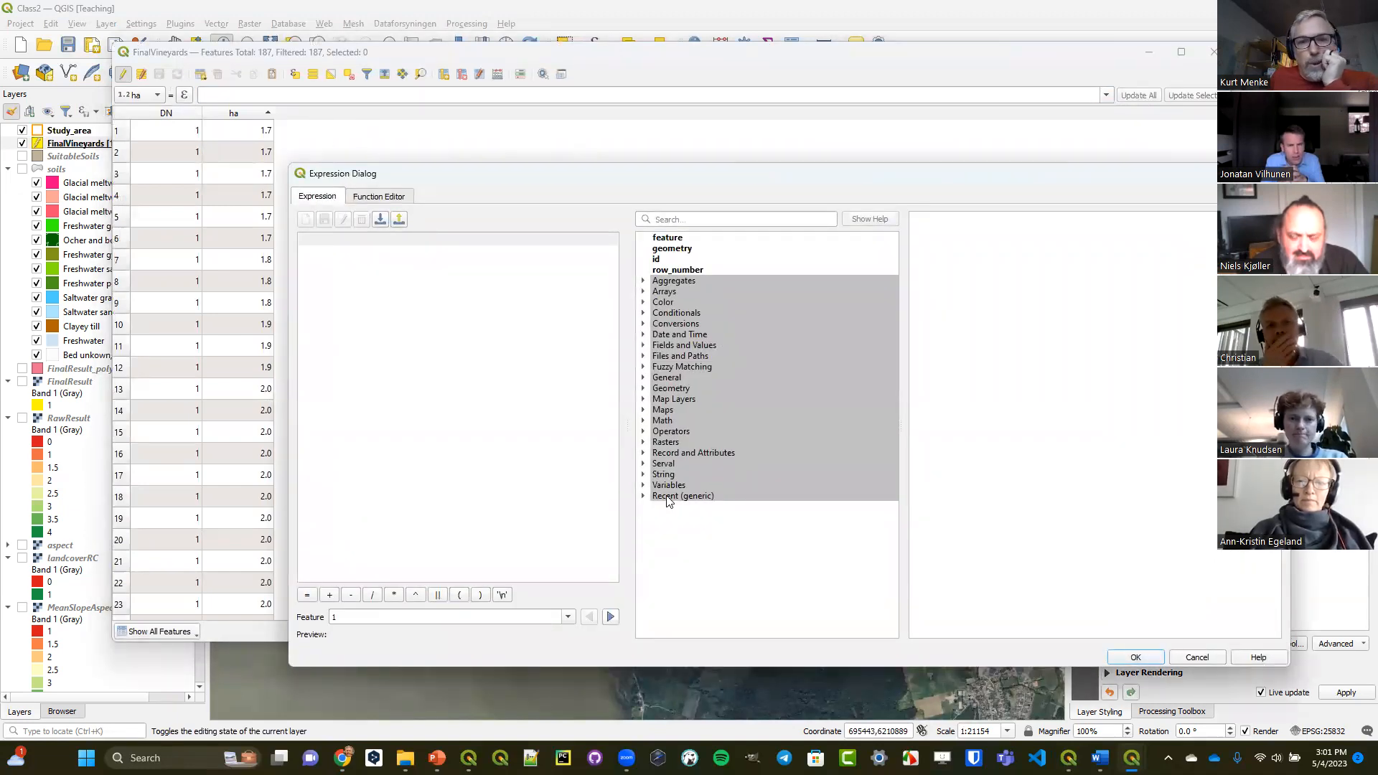
left_click(643, 496)
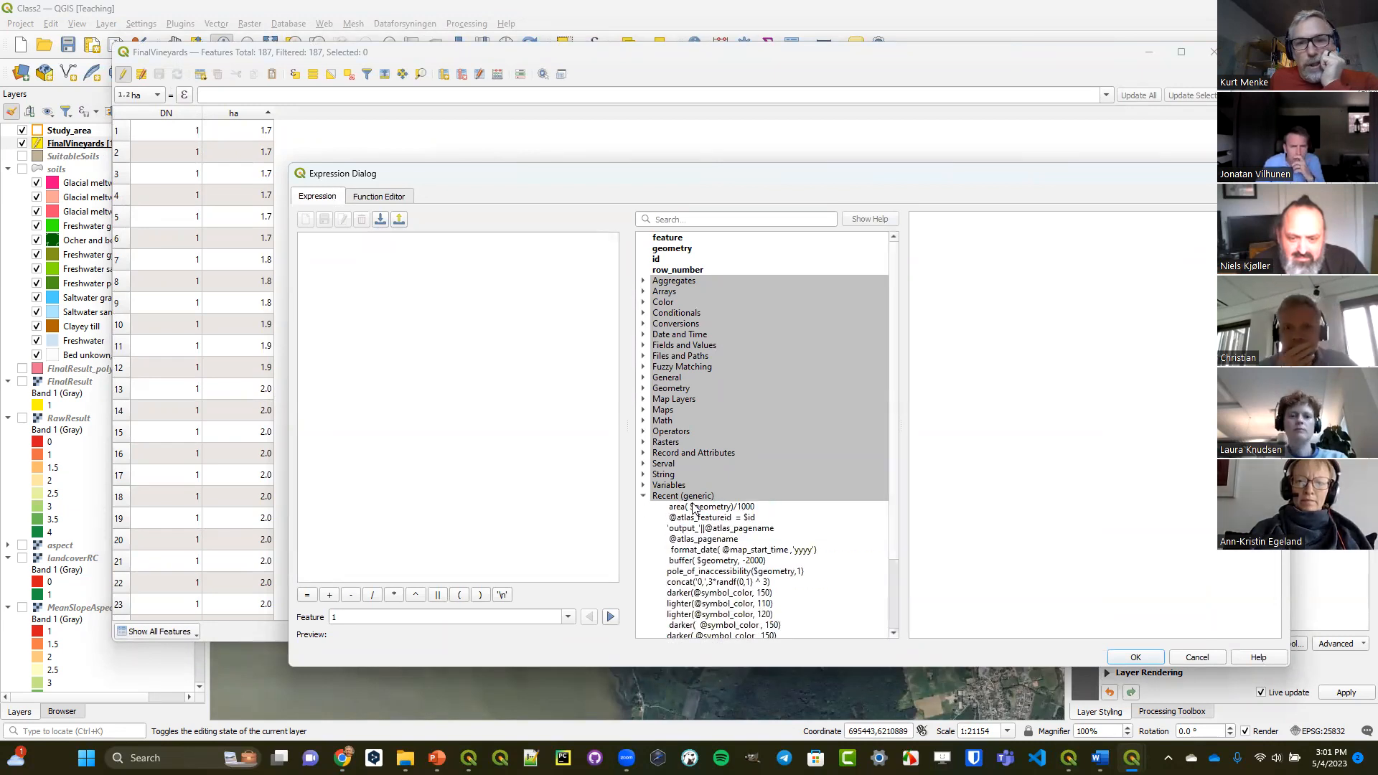
double_click(695, 508)
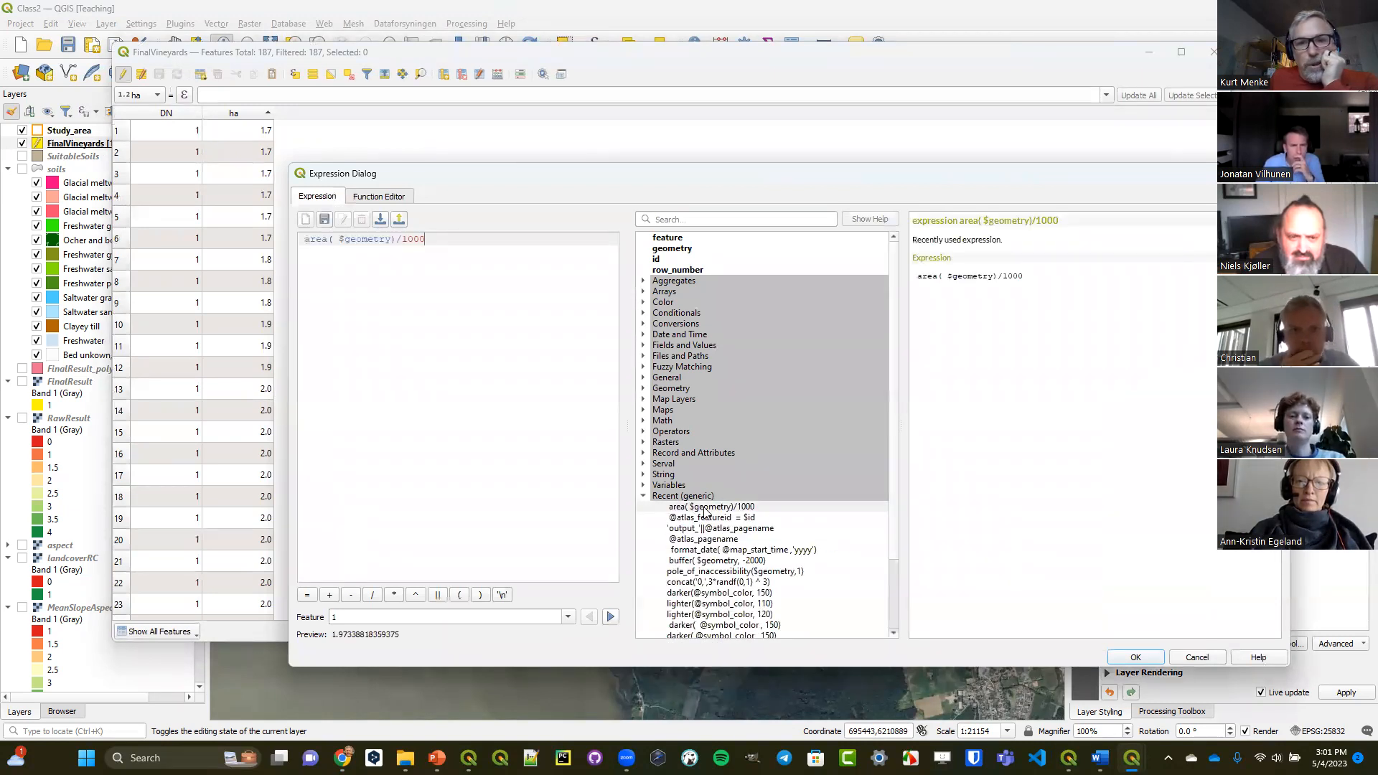
left_click(449, 246)
type("0")
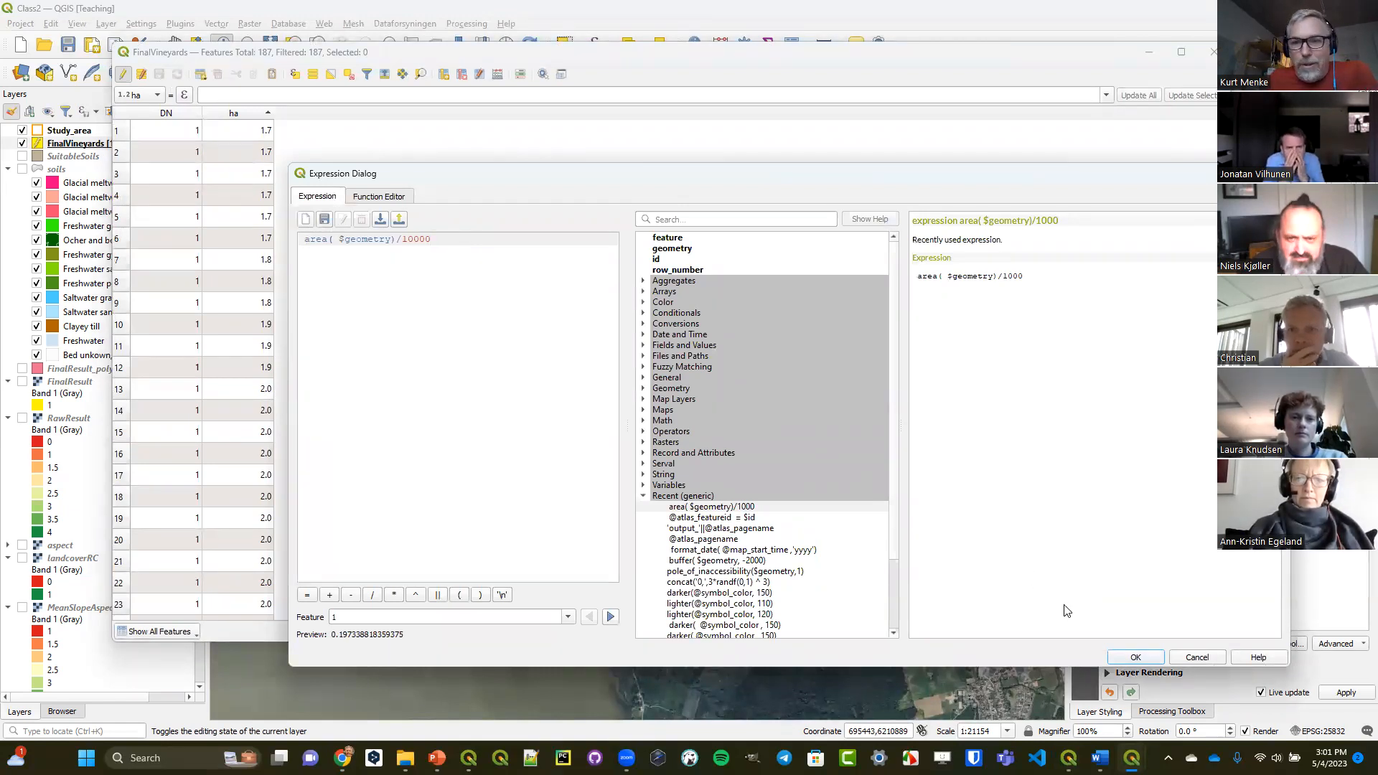
left_click(1135, 658)
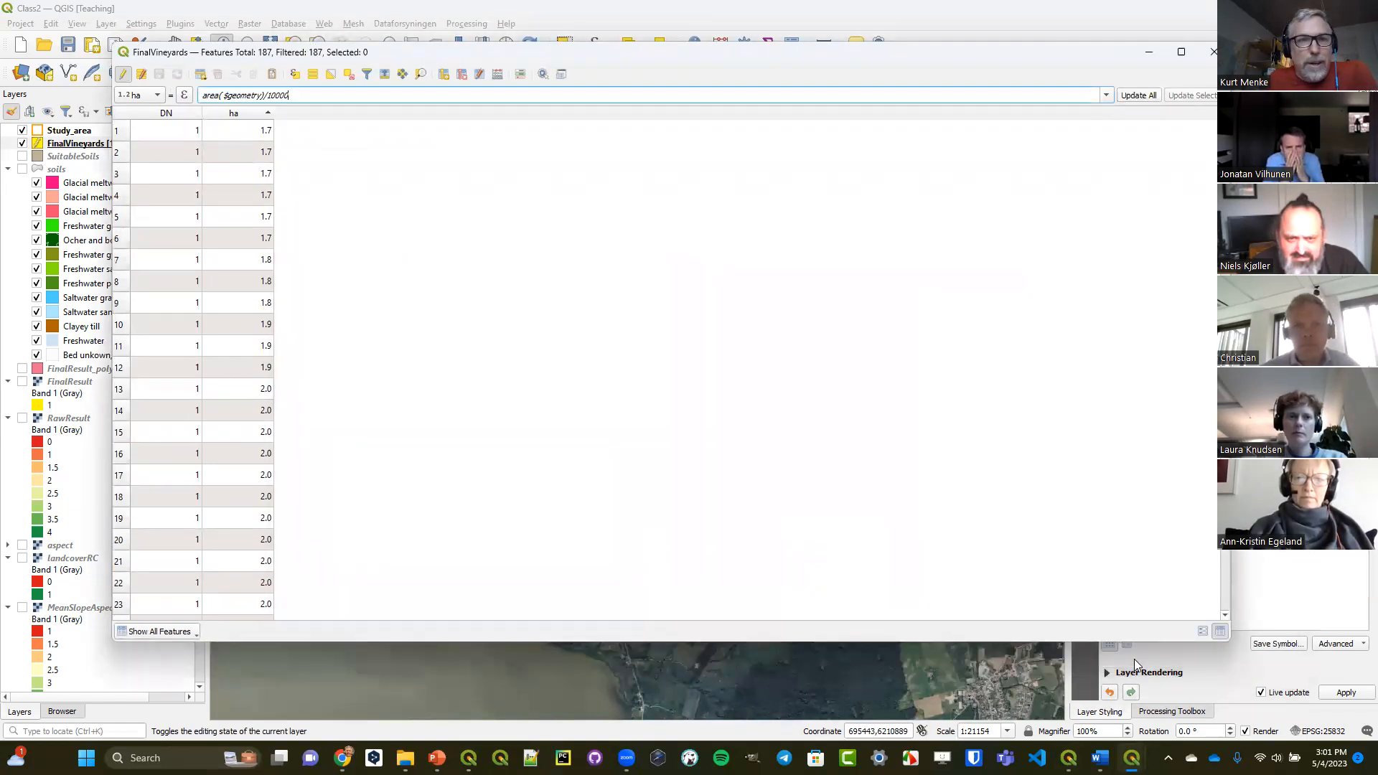
left_click(1133, 98)
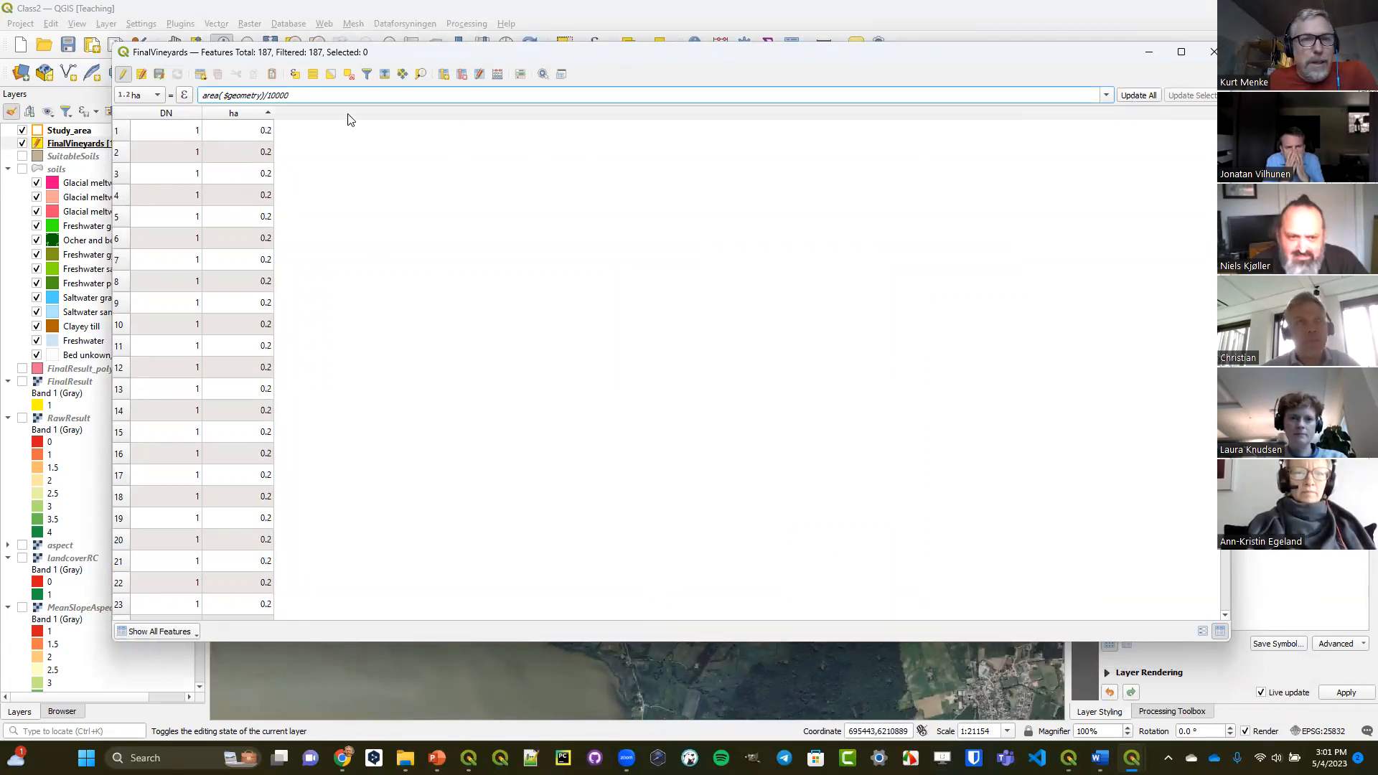
Select the FinalVineyards features matching the expression "ha" >= 1.7.
left_click(295, 75)
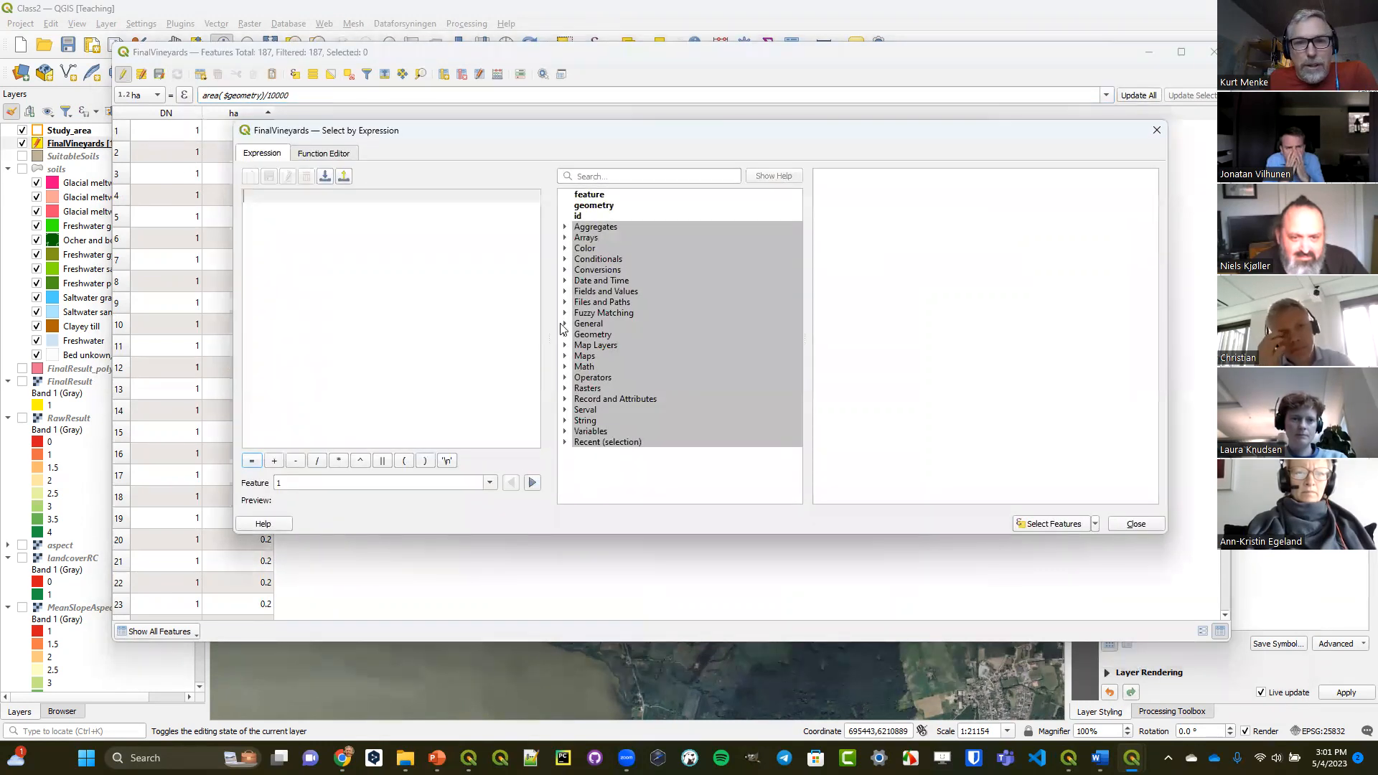
left_click(564, 291)
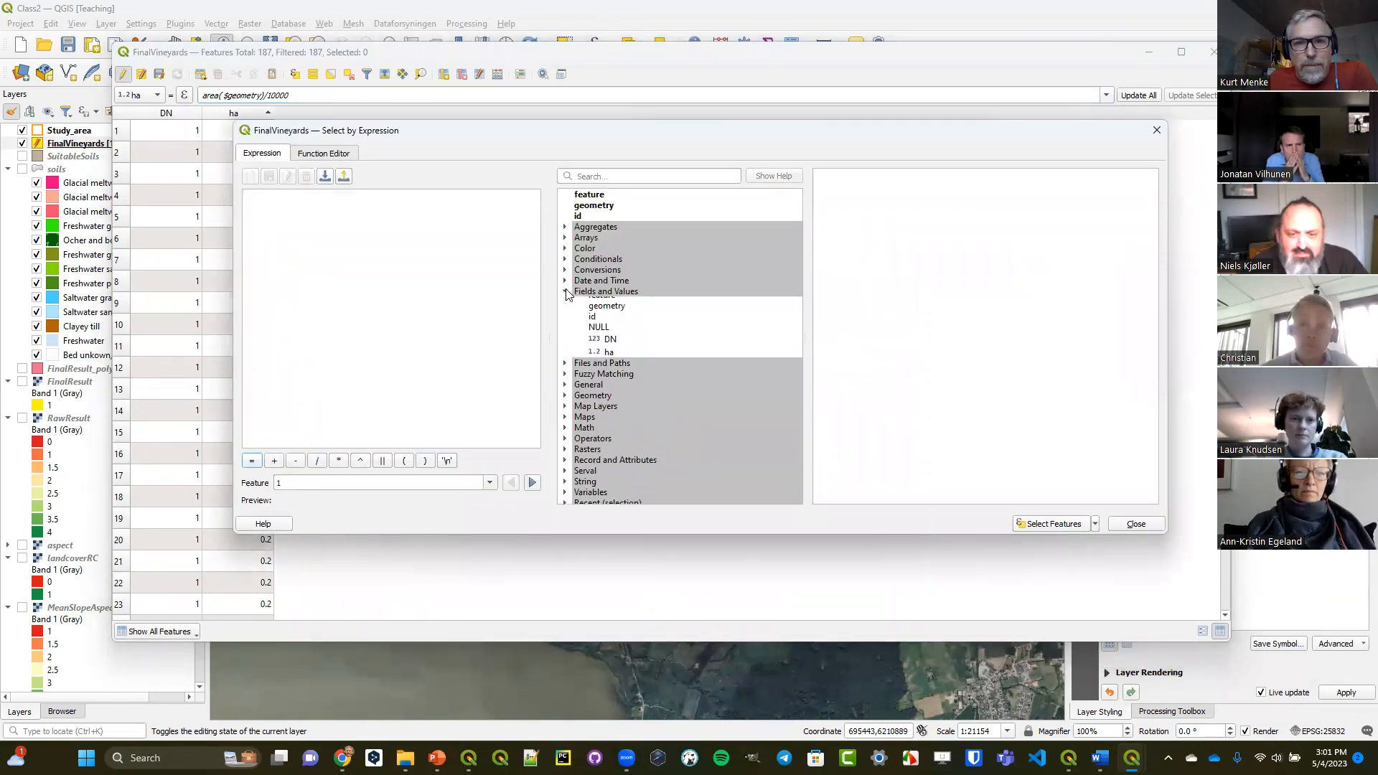
double_click(609, 359)
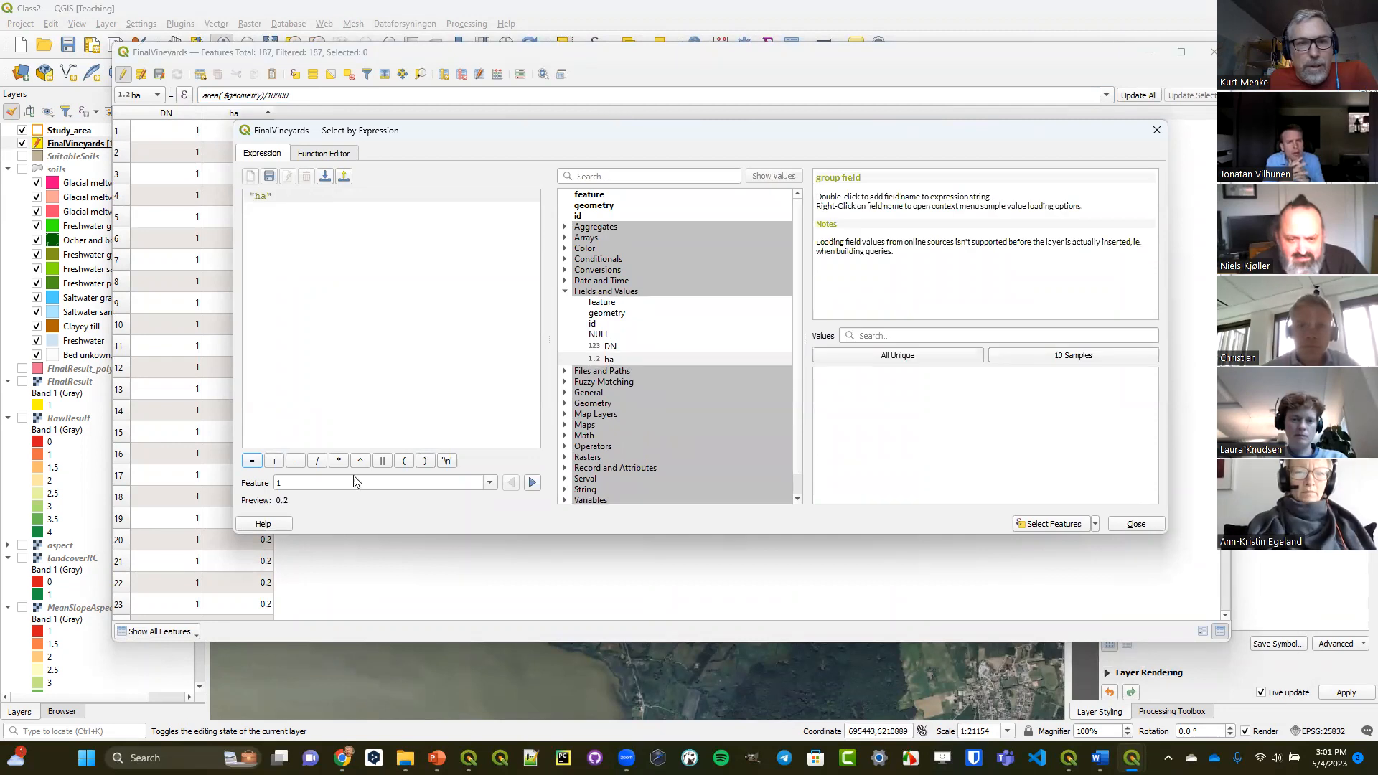
scroll(610, 461, "down", 1)
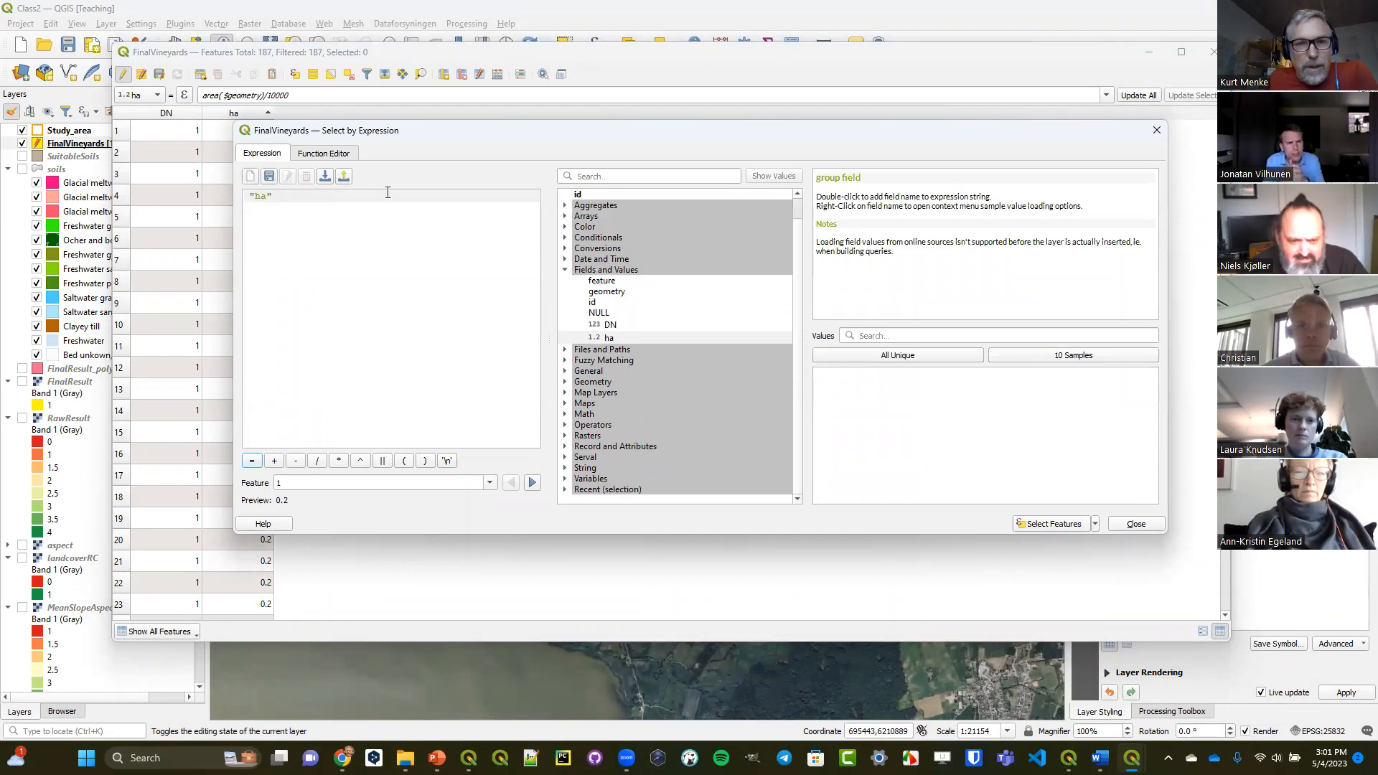
left_click(565, 425)
scroll(636, 424, "down", 5)
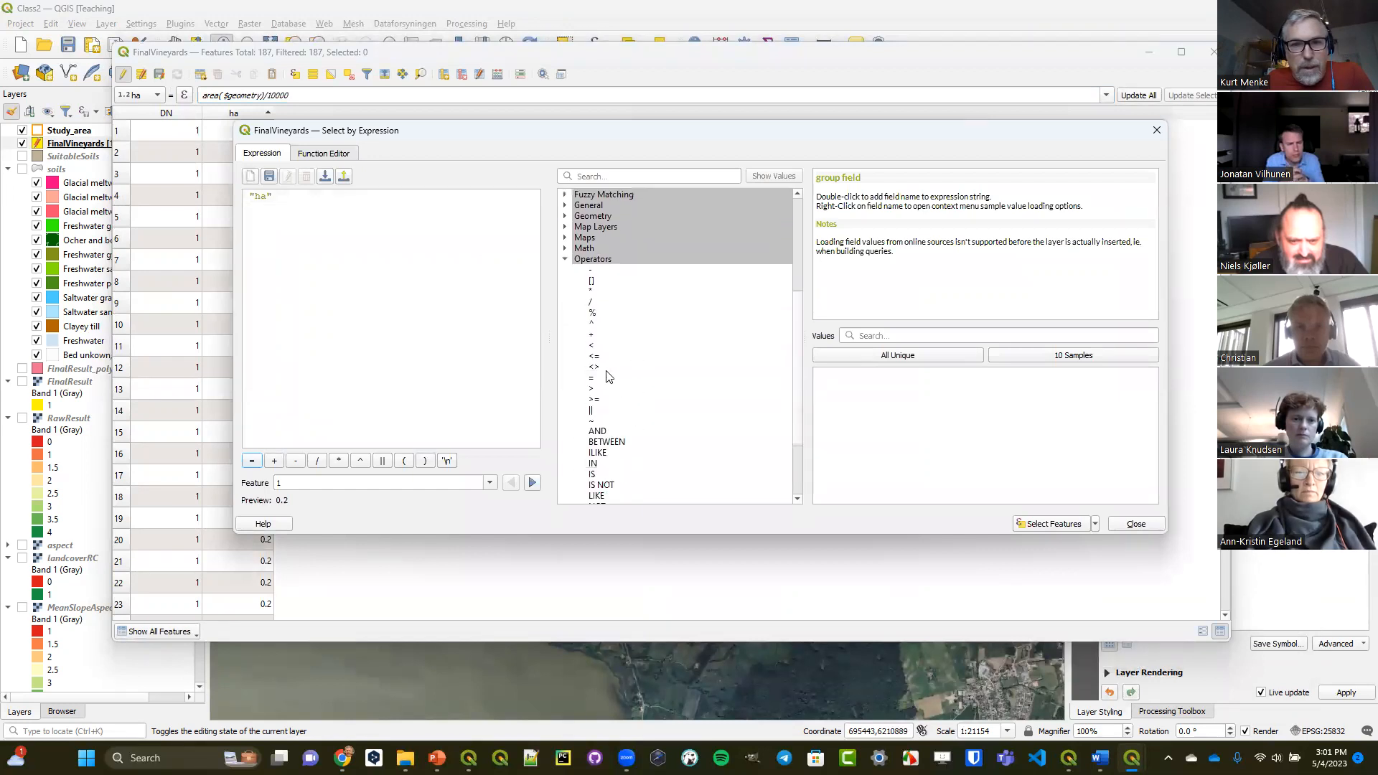
double_click(598, 399)
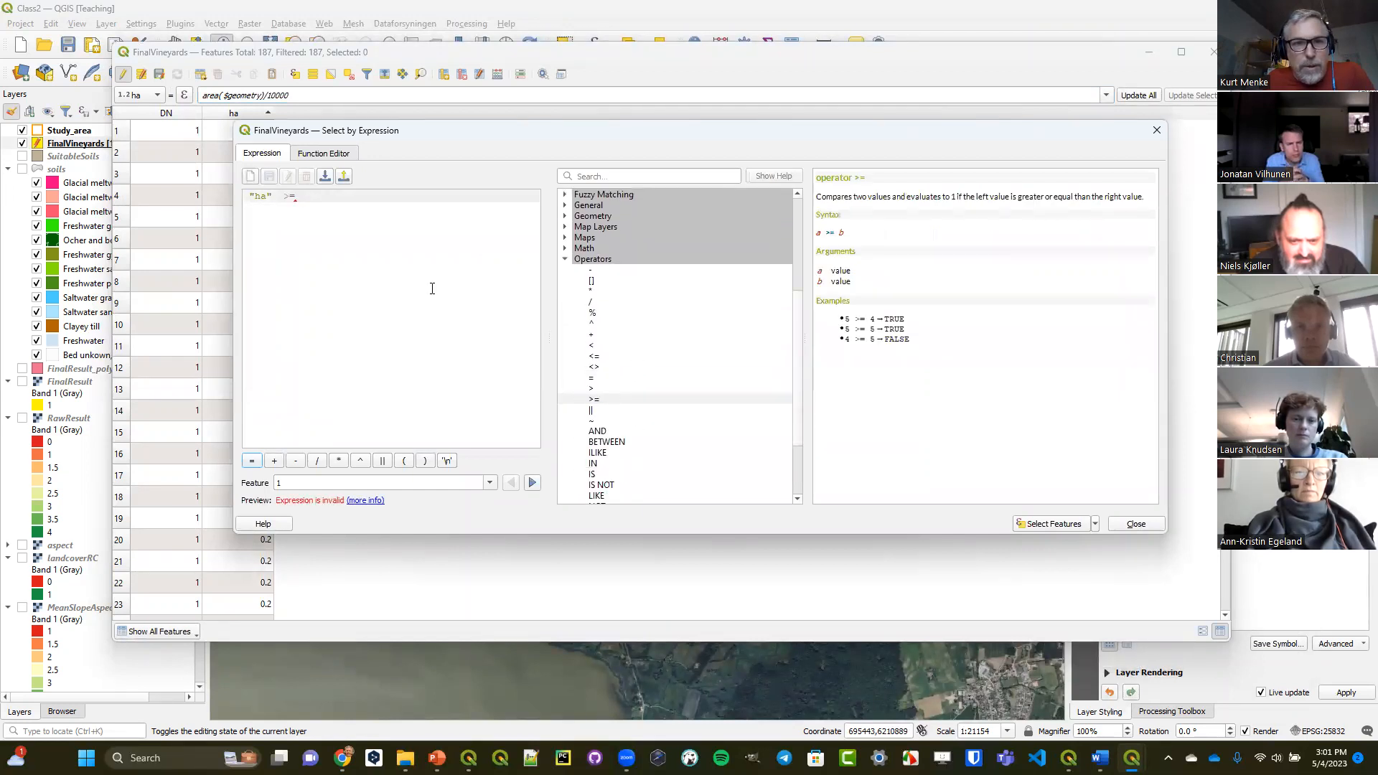
type("1.7")
left_click(1046, 525)
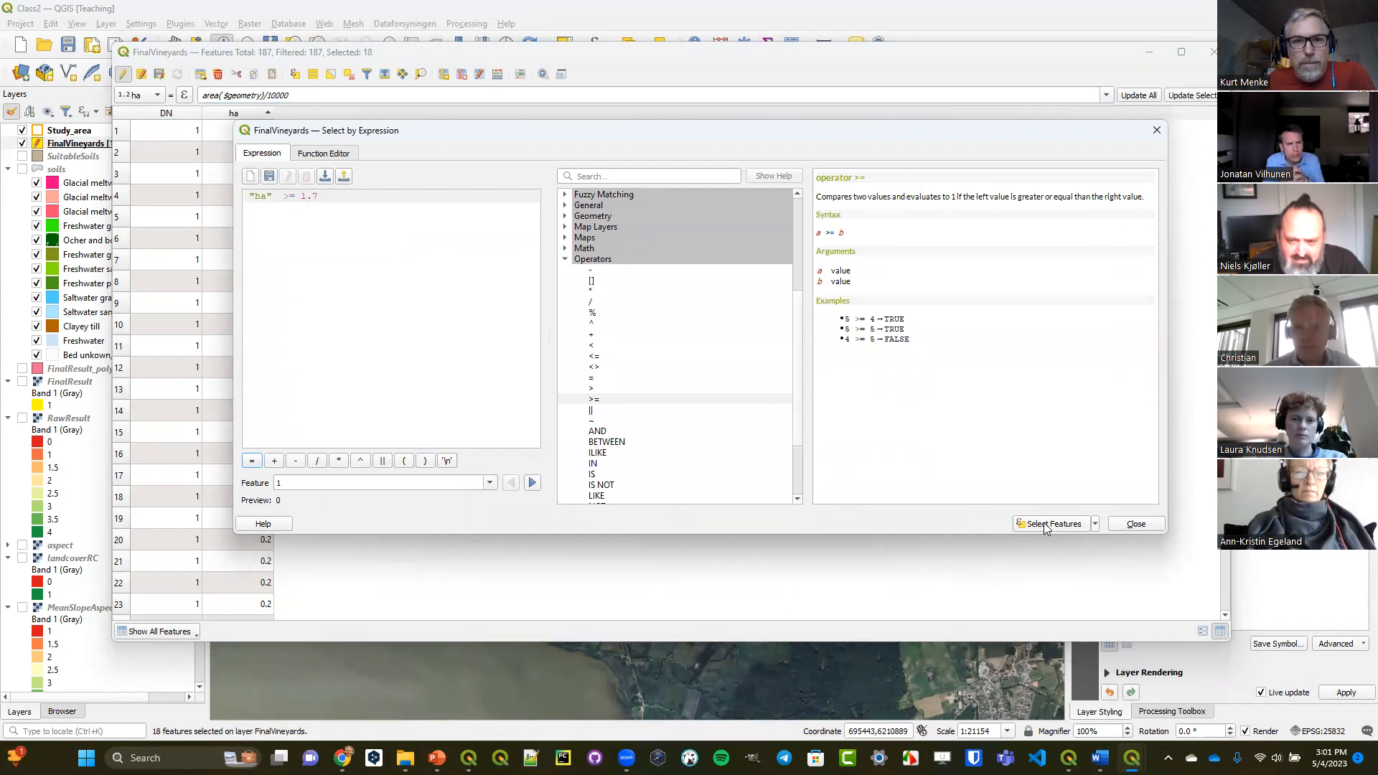
left_click(1136, 525)
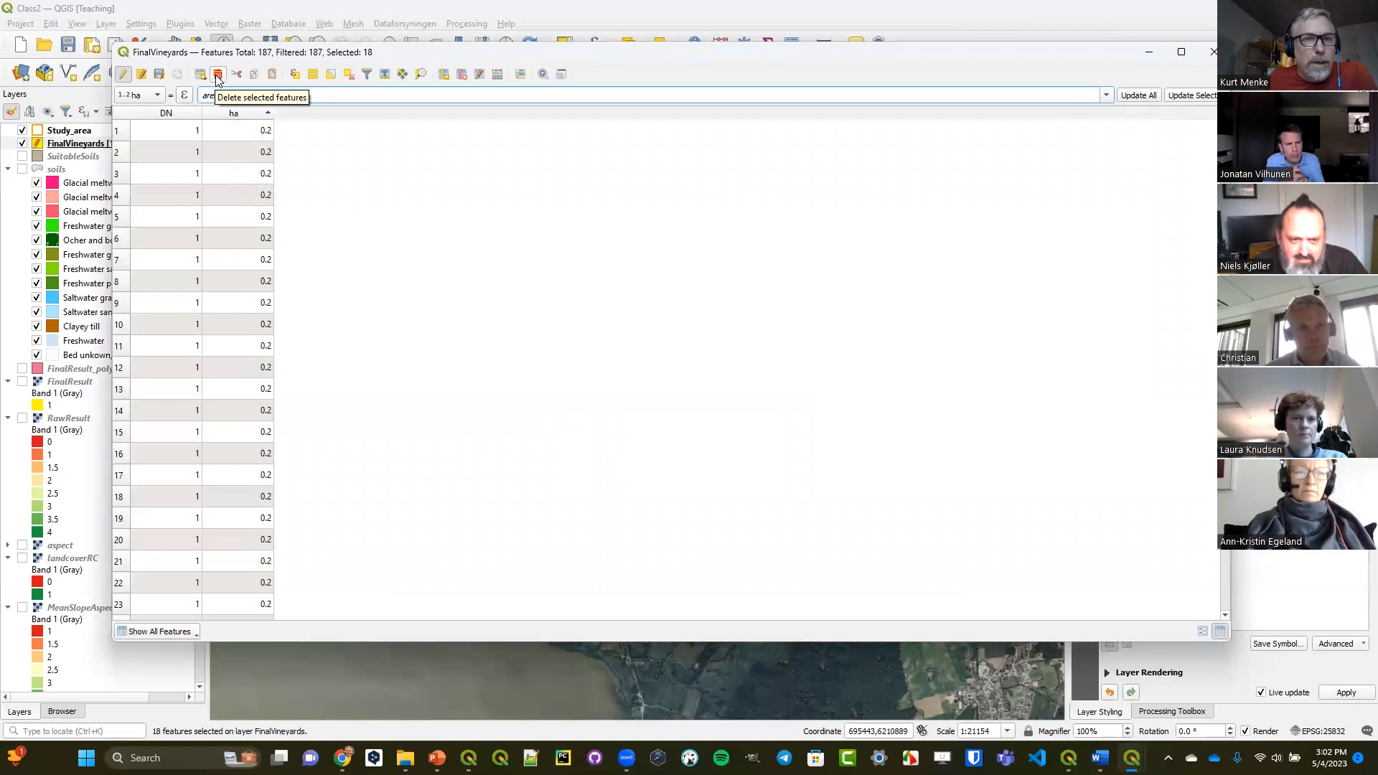
Invert the selection, delete the polygons smaller than 1.7 ha, and save the FinalVineyards edits while ending the edit session.
left_click(330, 75)
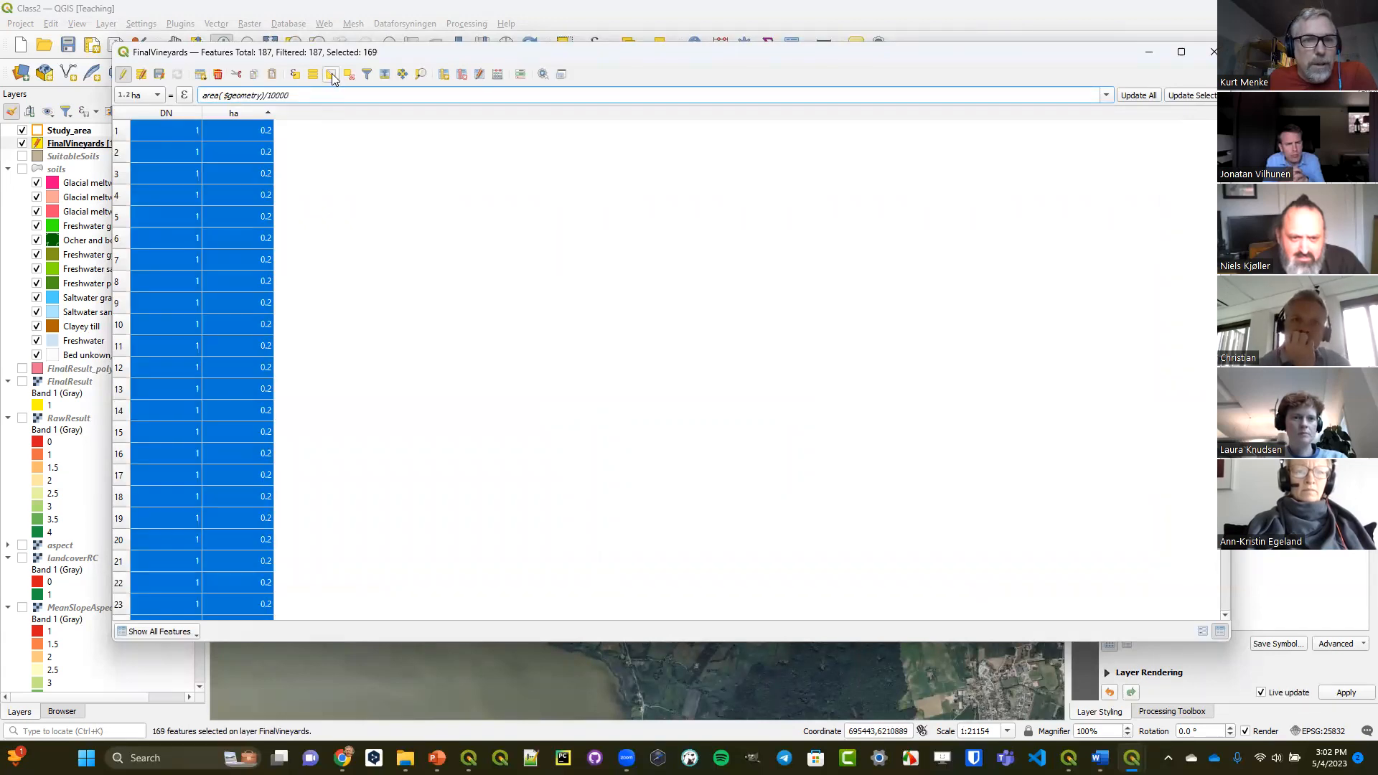
left_click(218, 75)
left_click(739, 392)
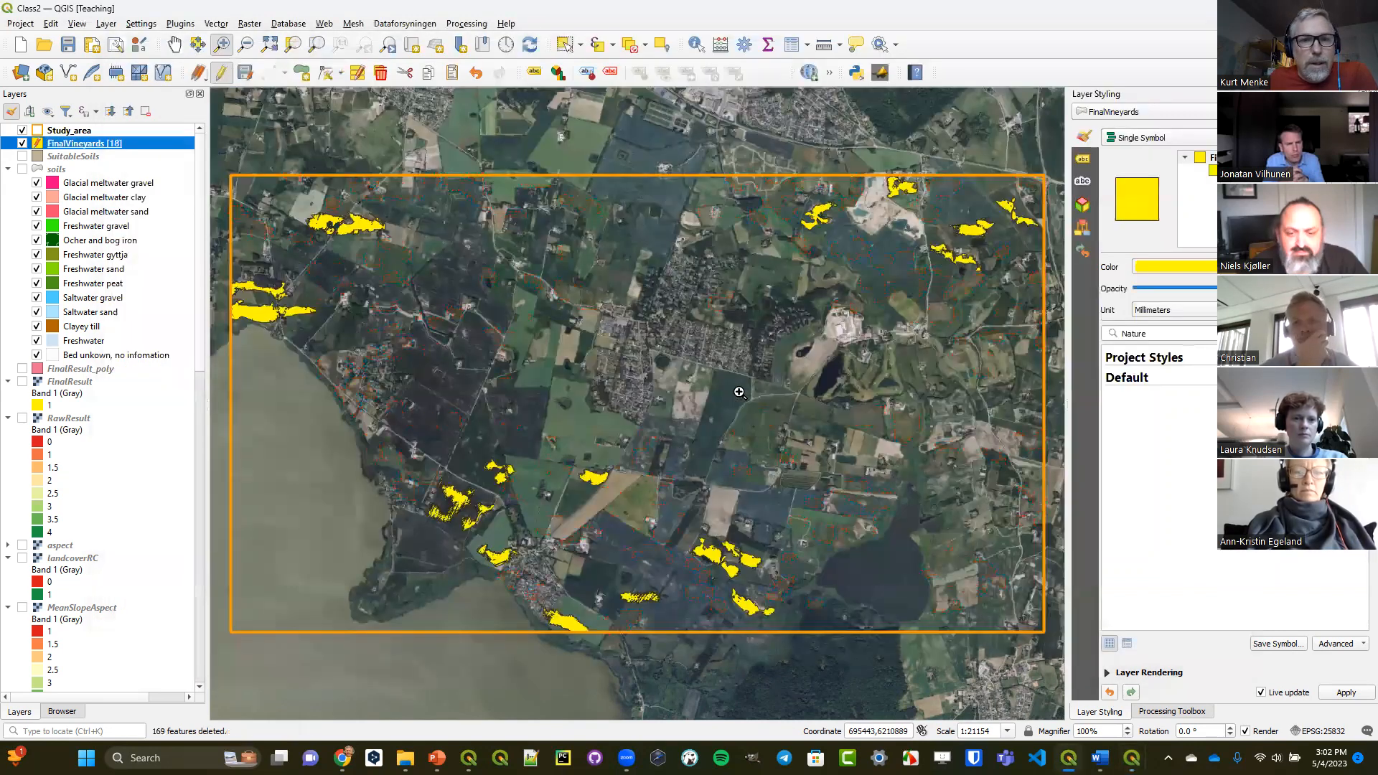
left_click(222, 75)
left_click(658, 384)
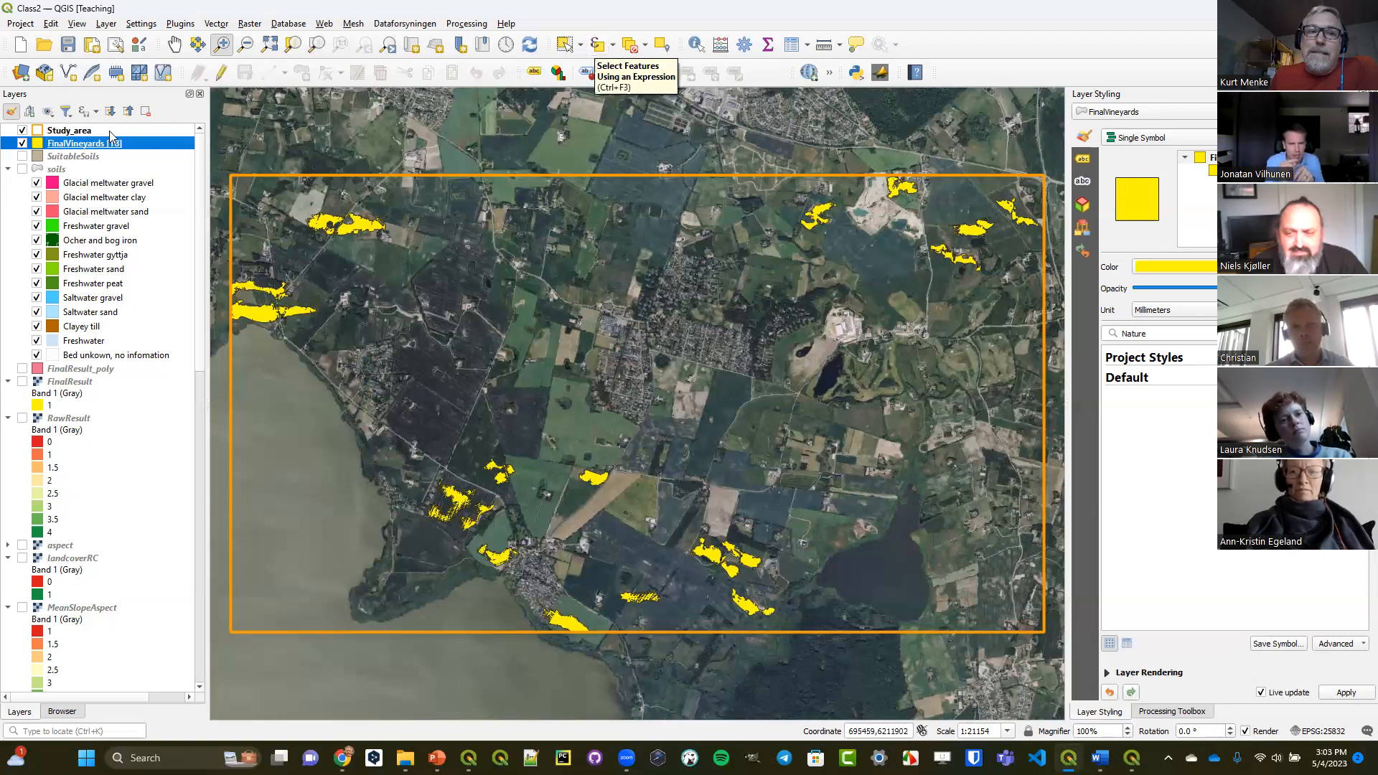
Open Select by Expression from the FinalVineyards attribute table, expand the Geometry function group, and enlarge the dialog vertically.
right_click(98, 141)
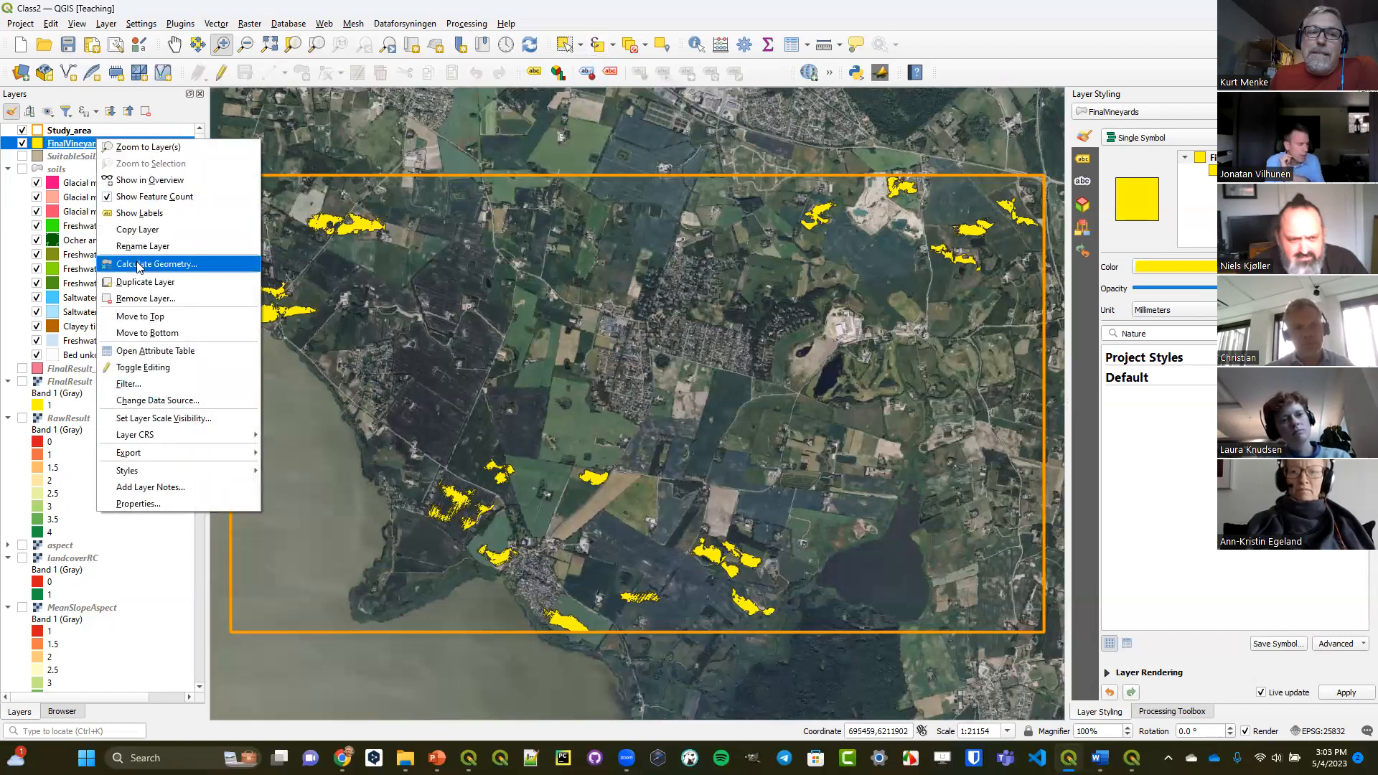
left_click(147, 351)
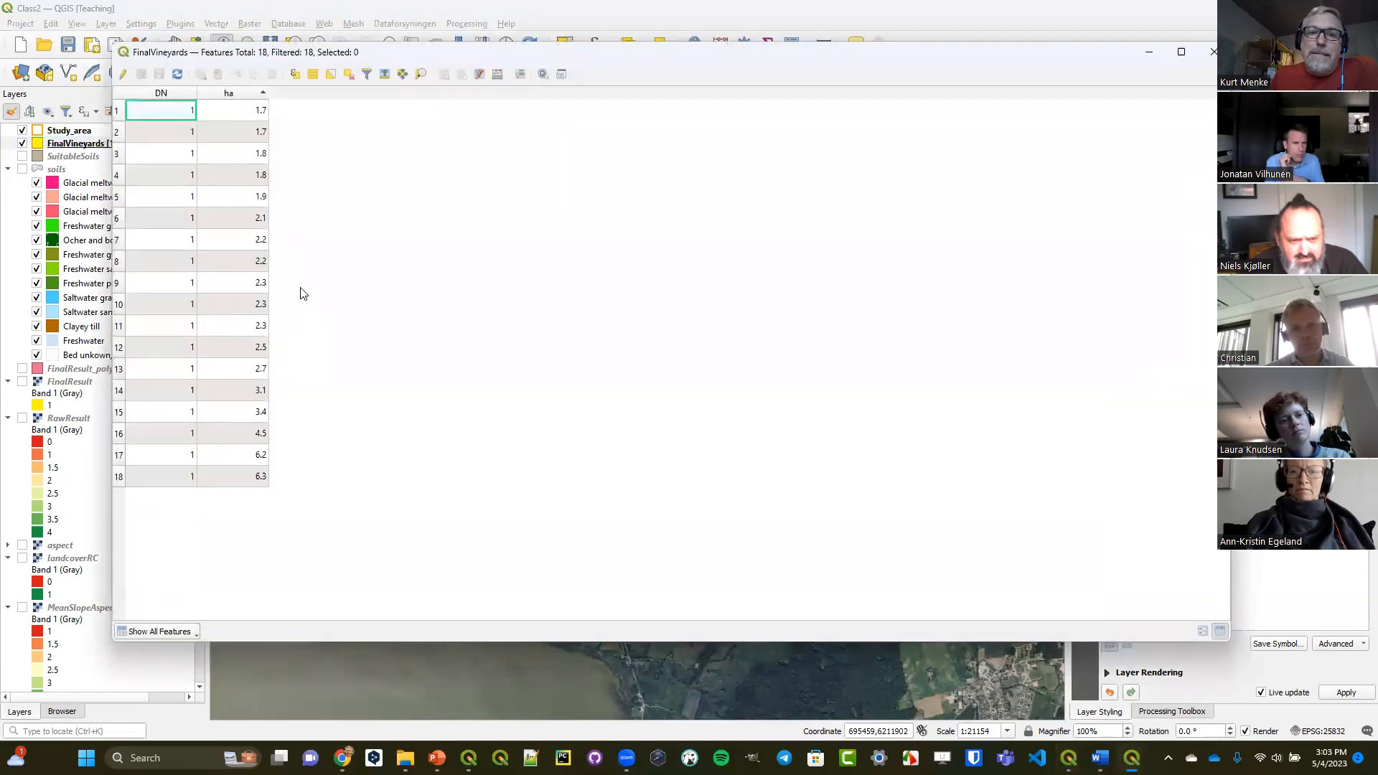
left_click(293, 75)
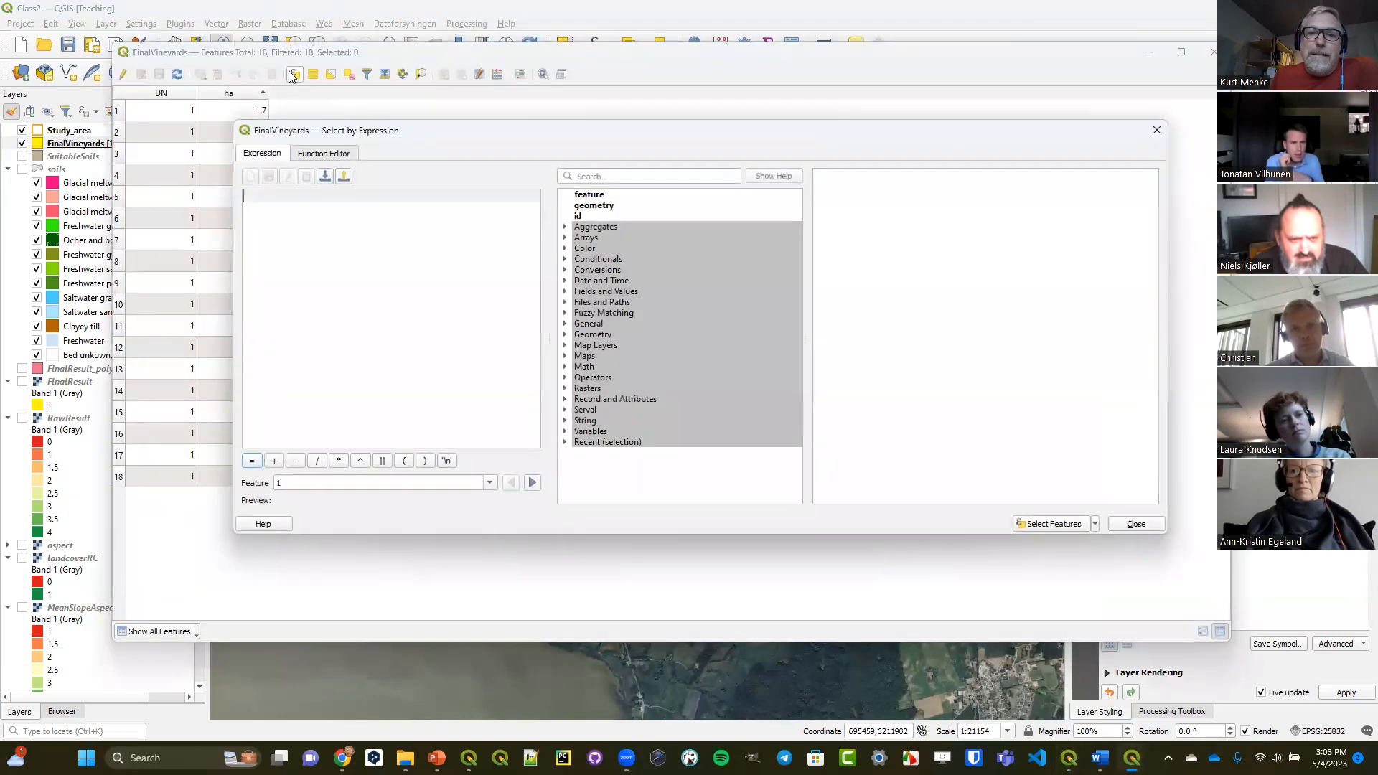
left_click(597, 206)
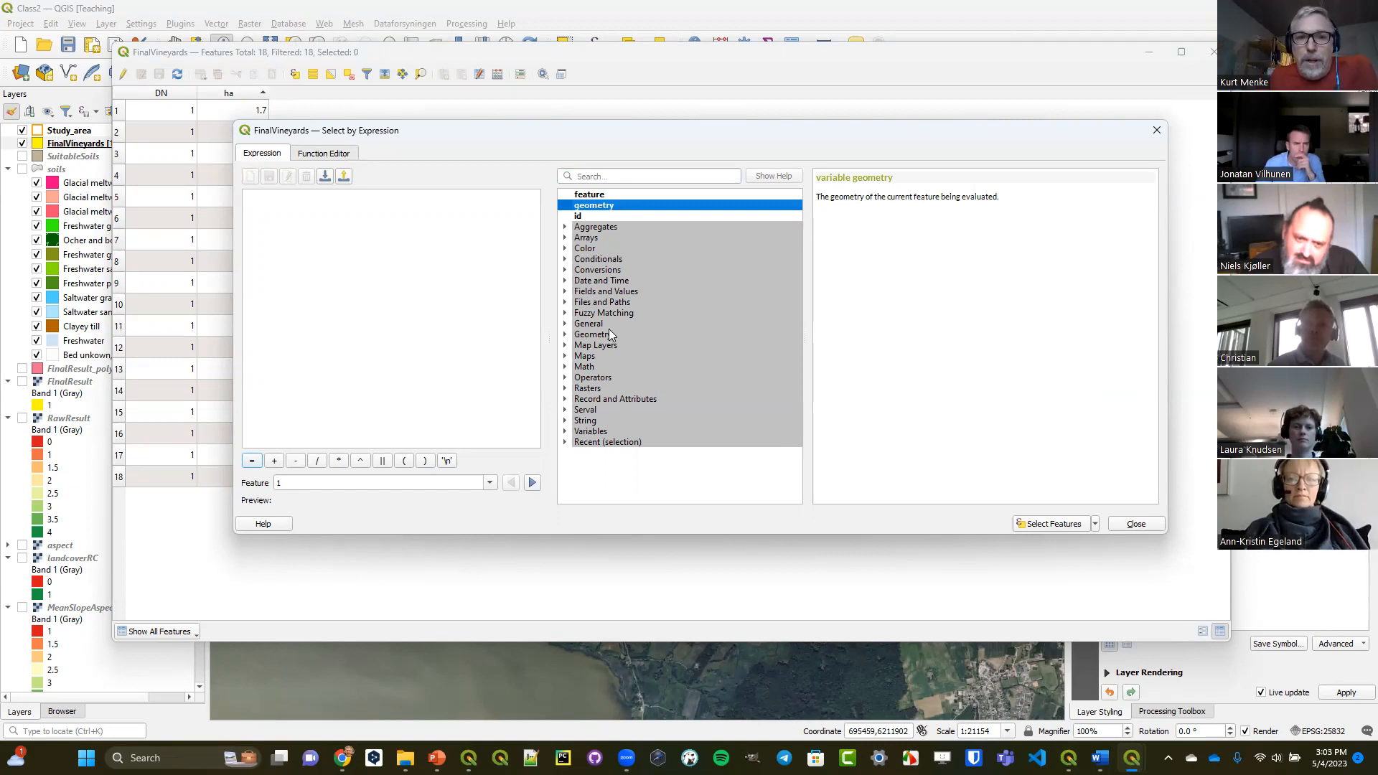
left_click(587, 335)
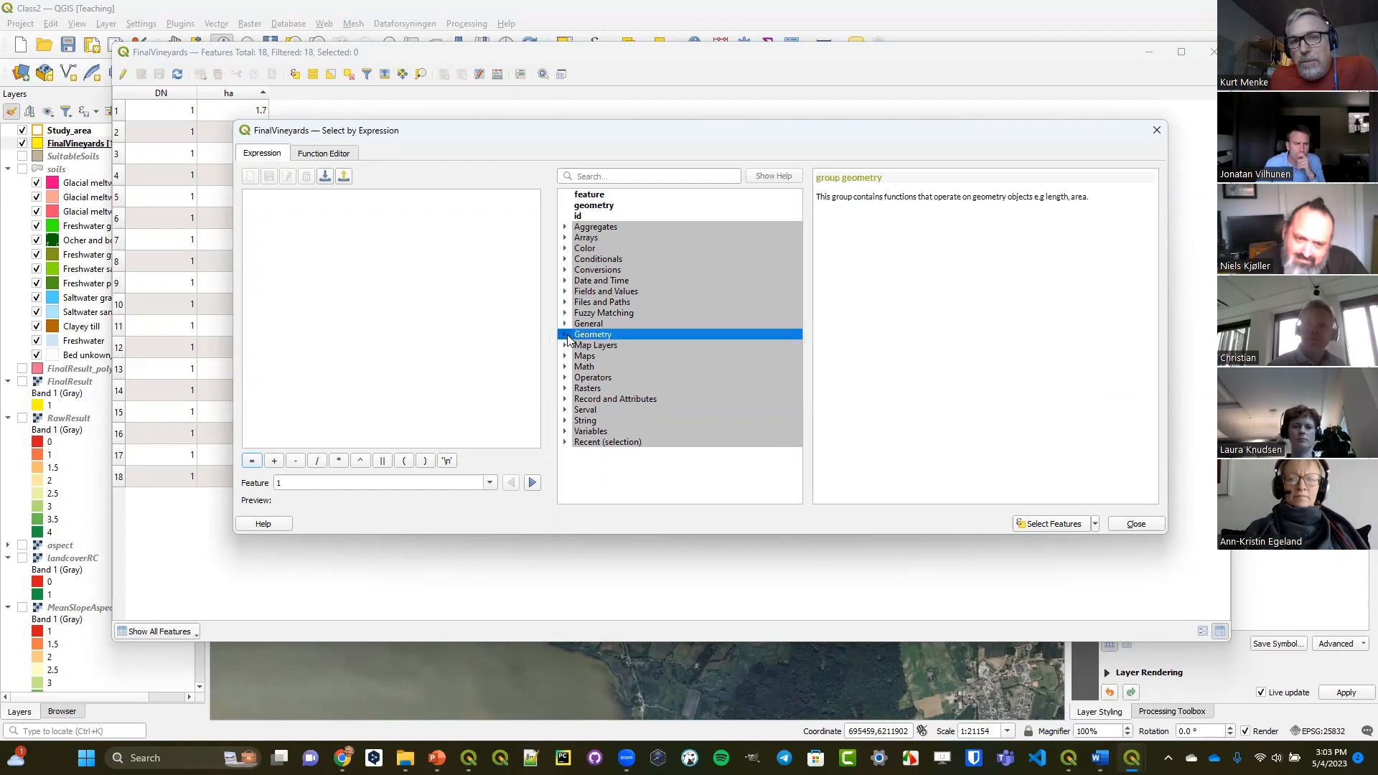
left_click(565, 335)
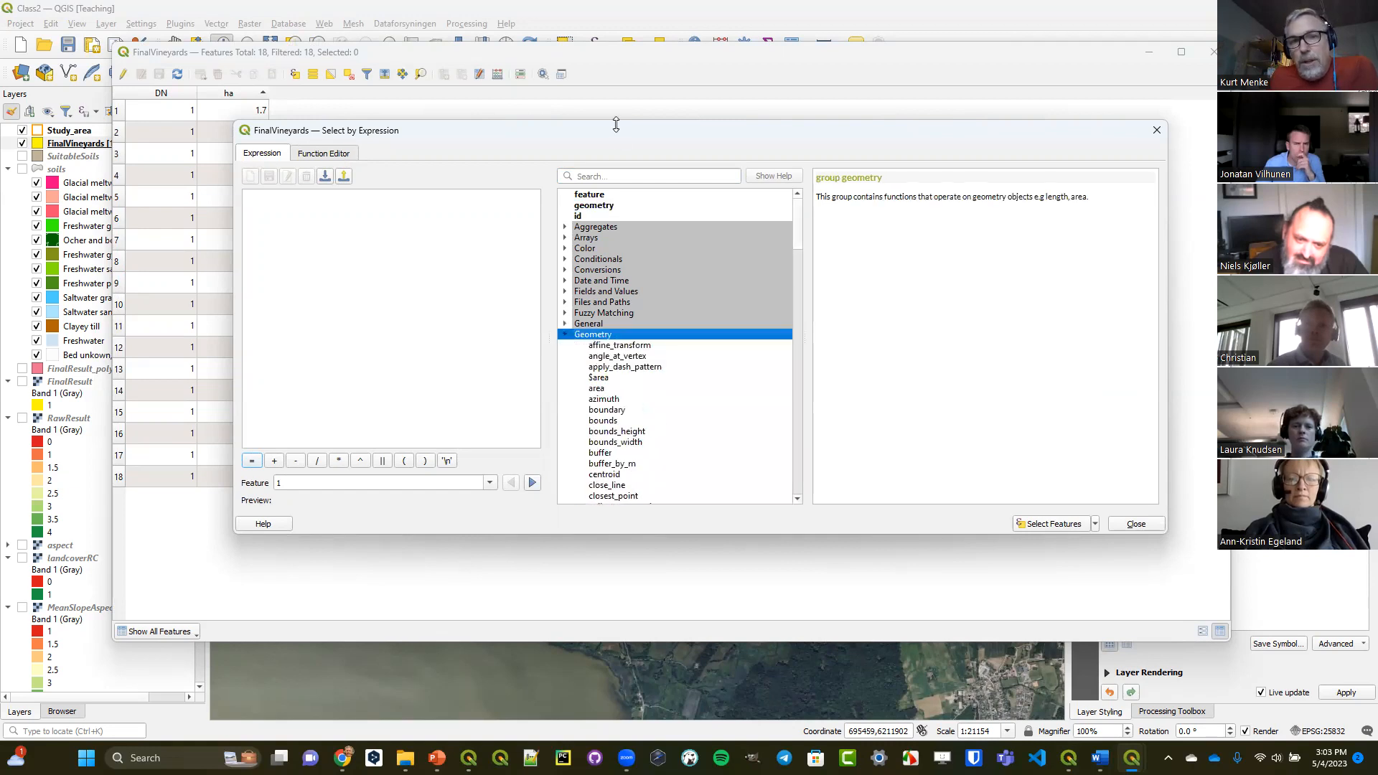
left_click_drag(616, 124, 615, 4)
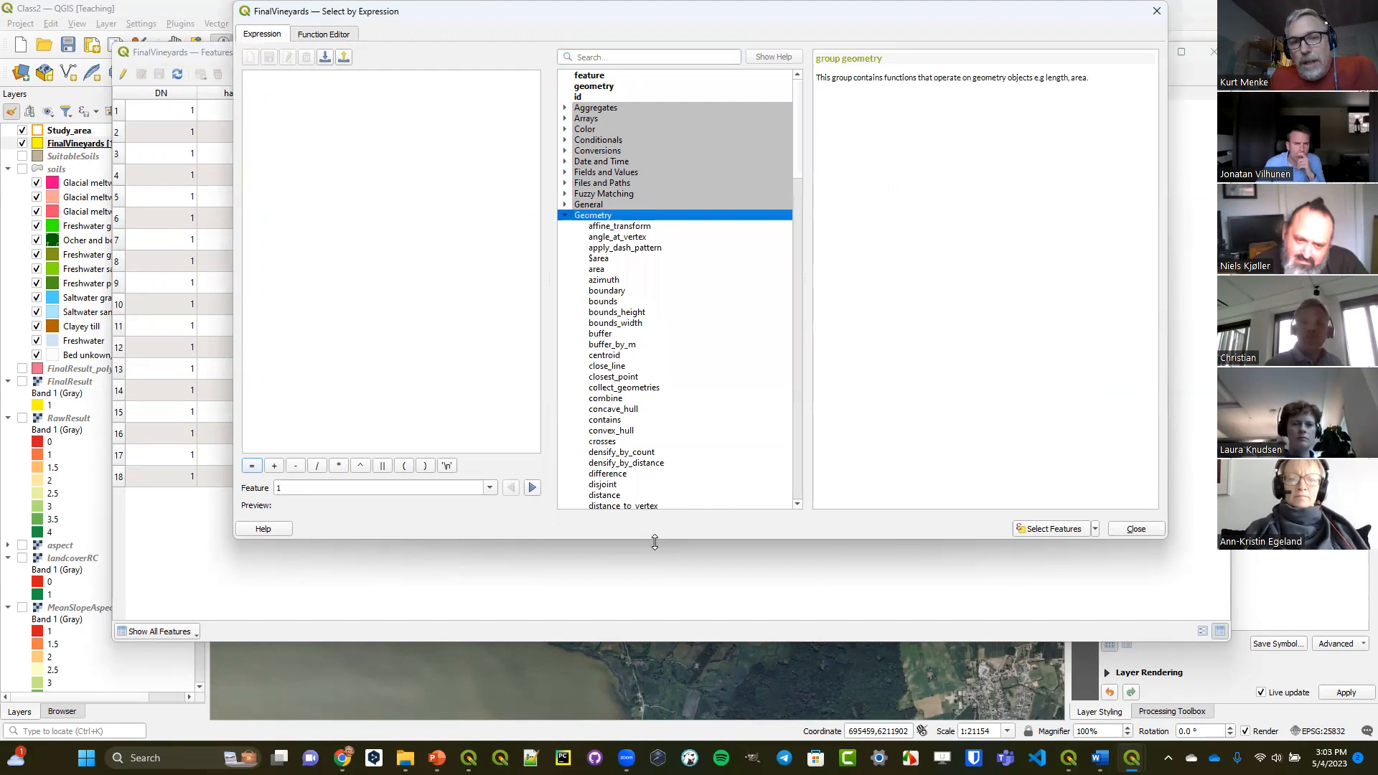
left_click_drag(655, 542, 667, 700)
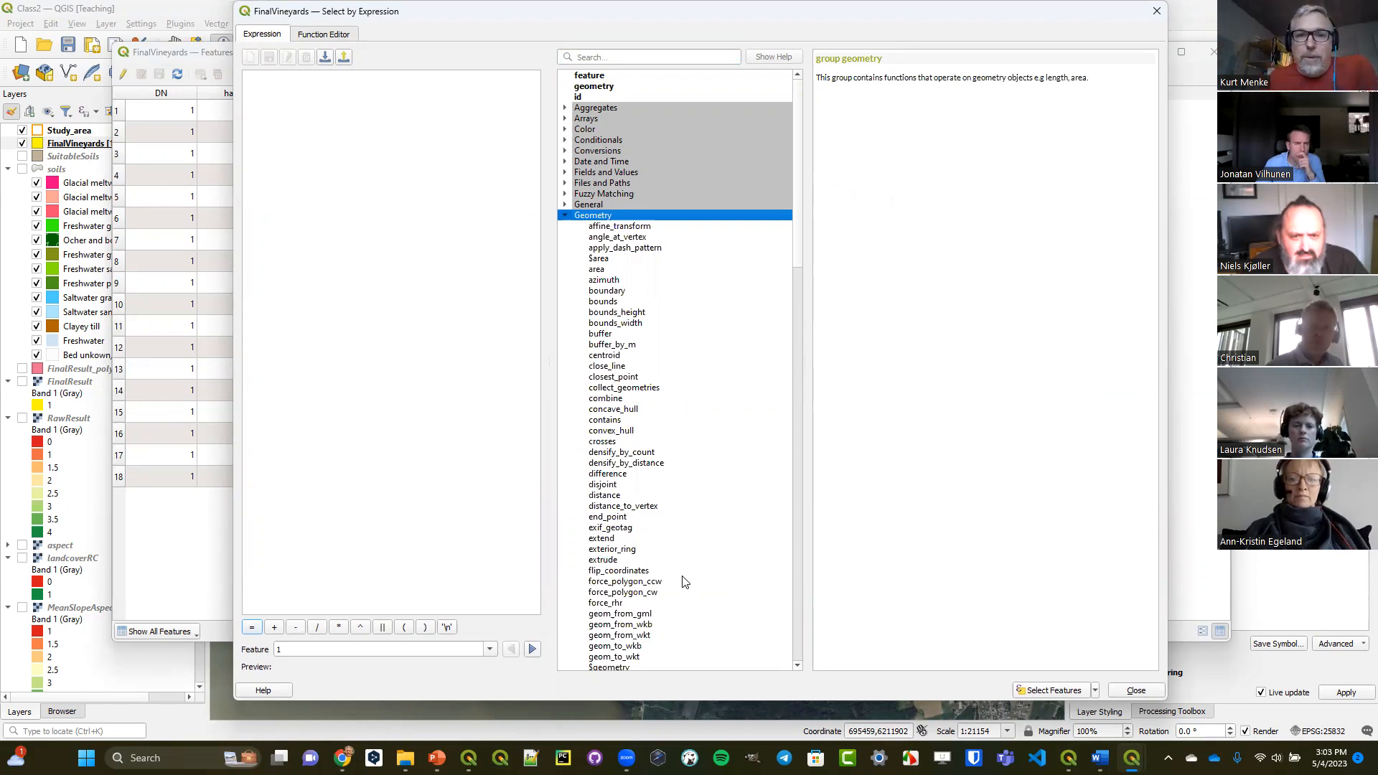
Examine the help for the buffer and area functions, and compare length with $length.
left_click(602, 335)
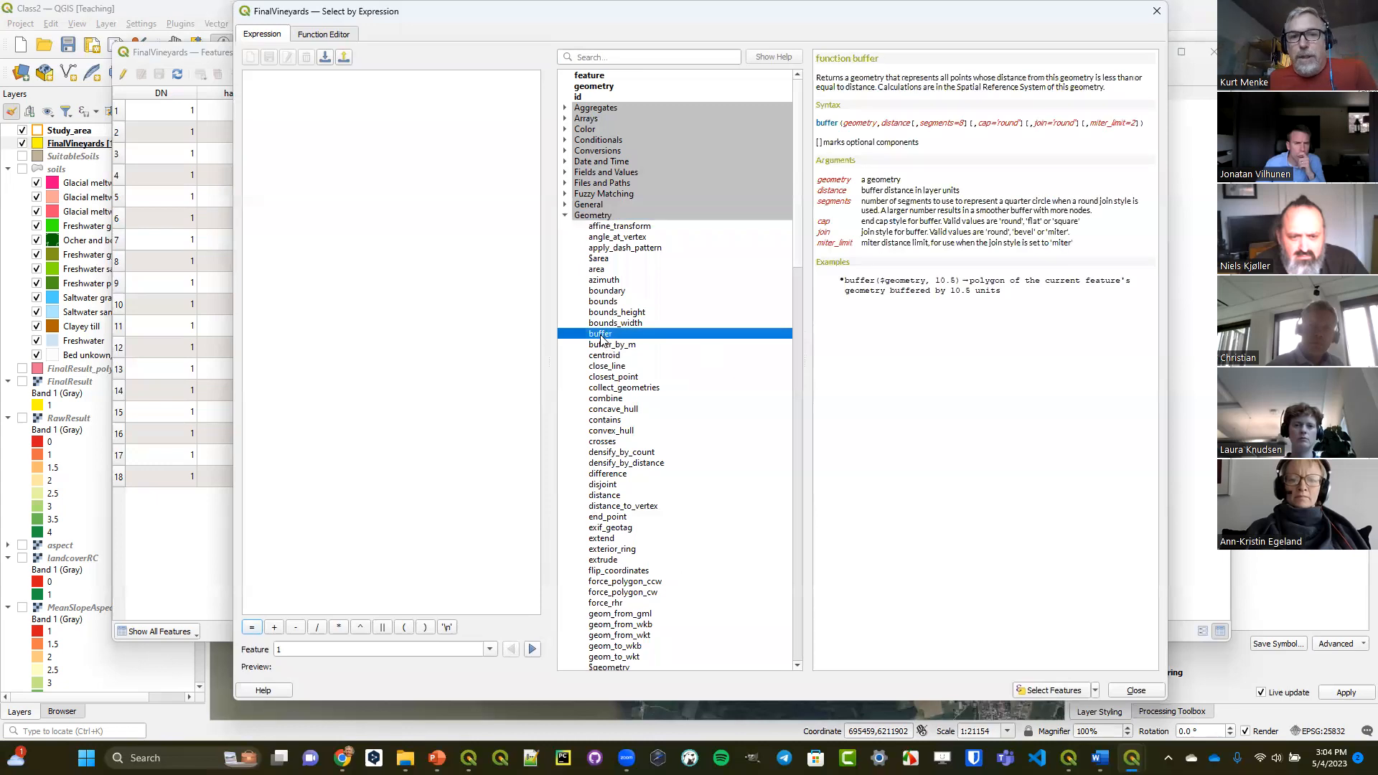
left_click(604, 270)
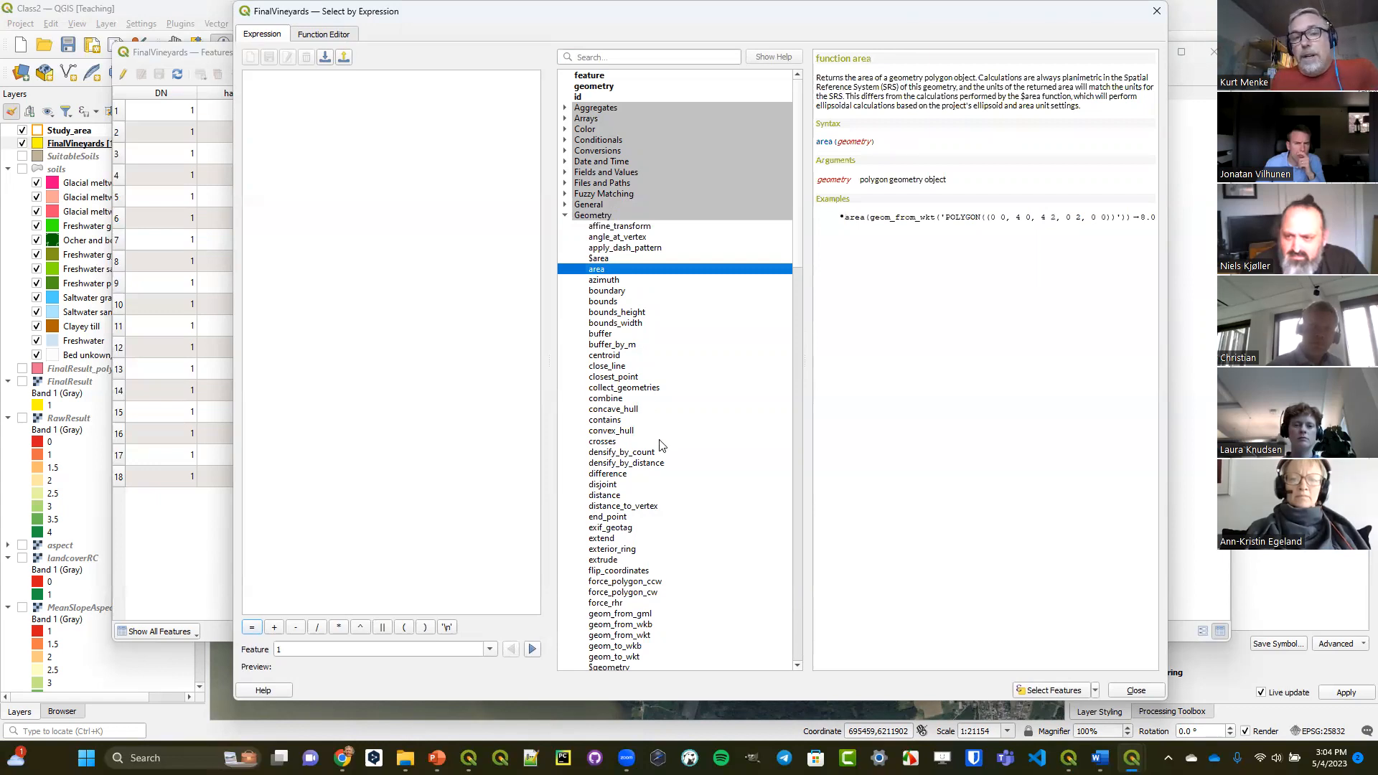
scroll(662, 462, "down", 12)
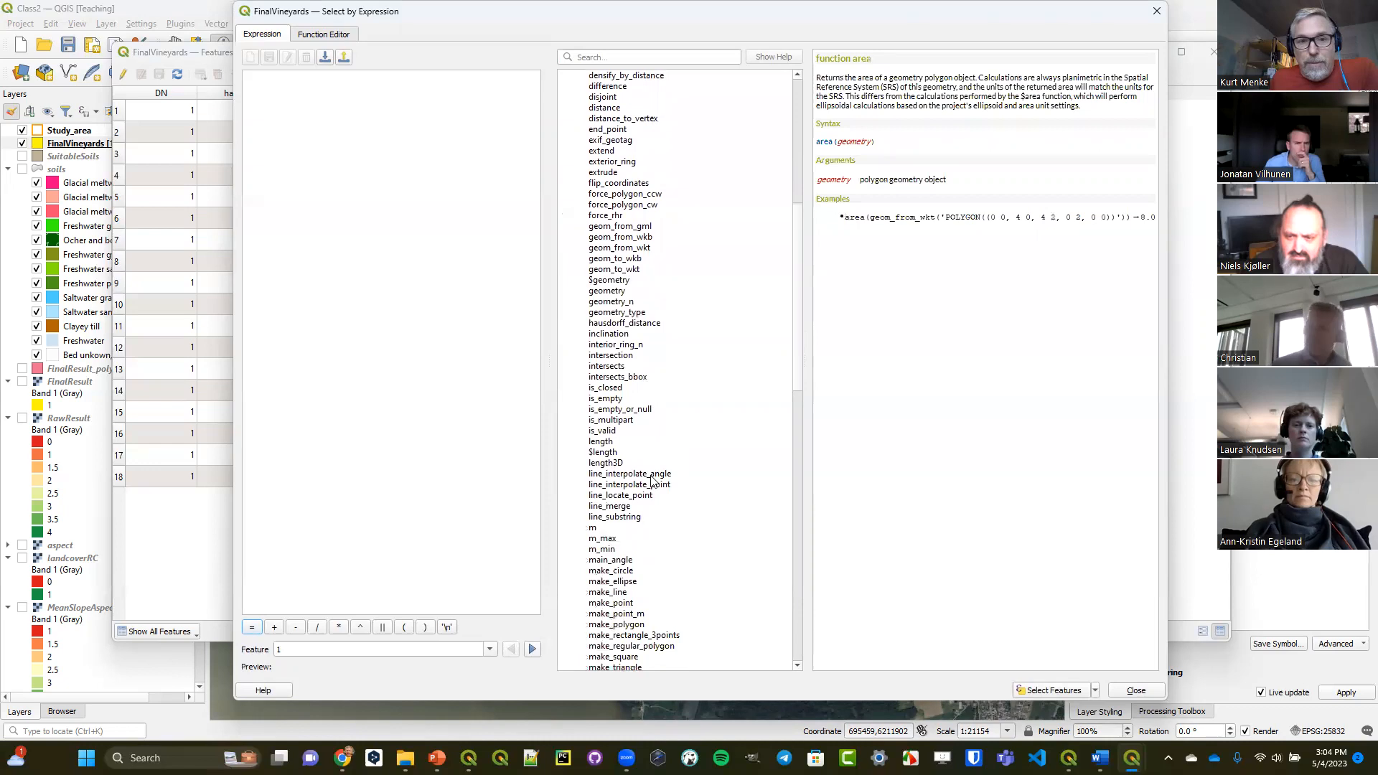
left_click(608, 442)
left_click(612, 452)
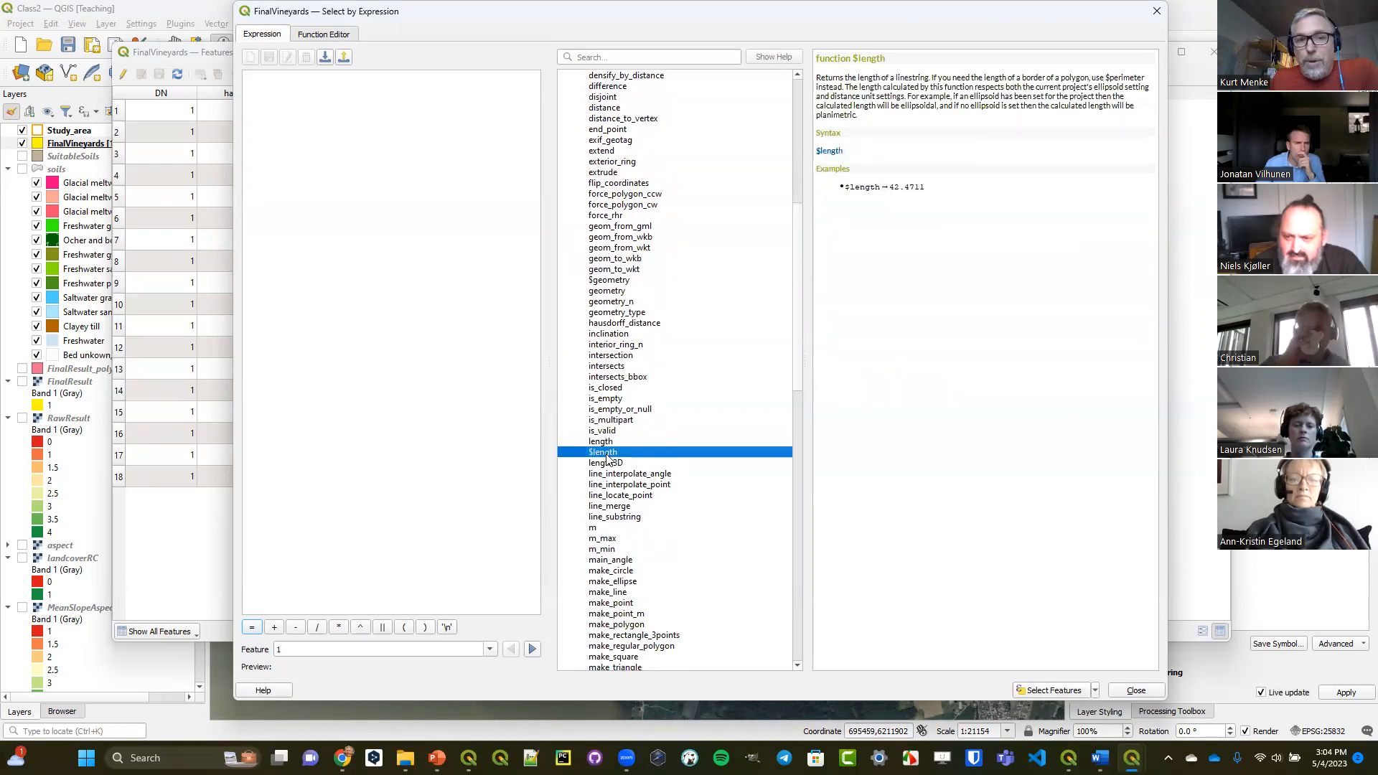
left_click(607, 443)
left_click(612, 454)
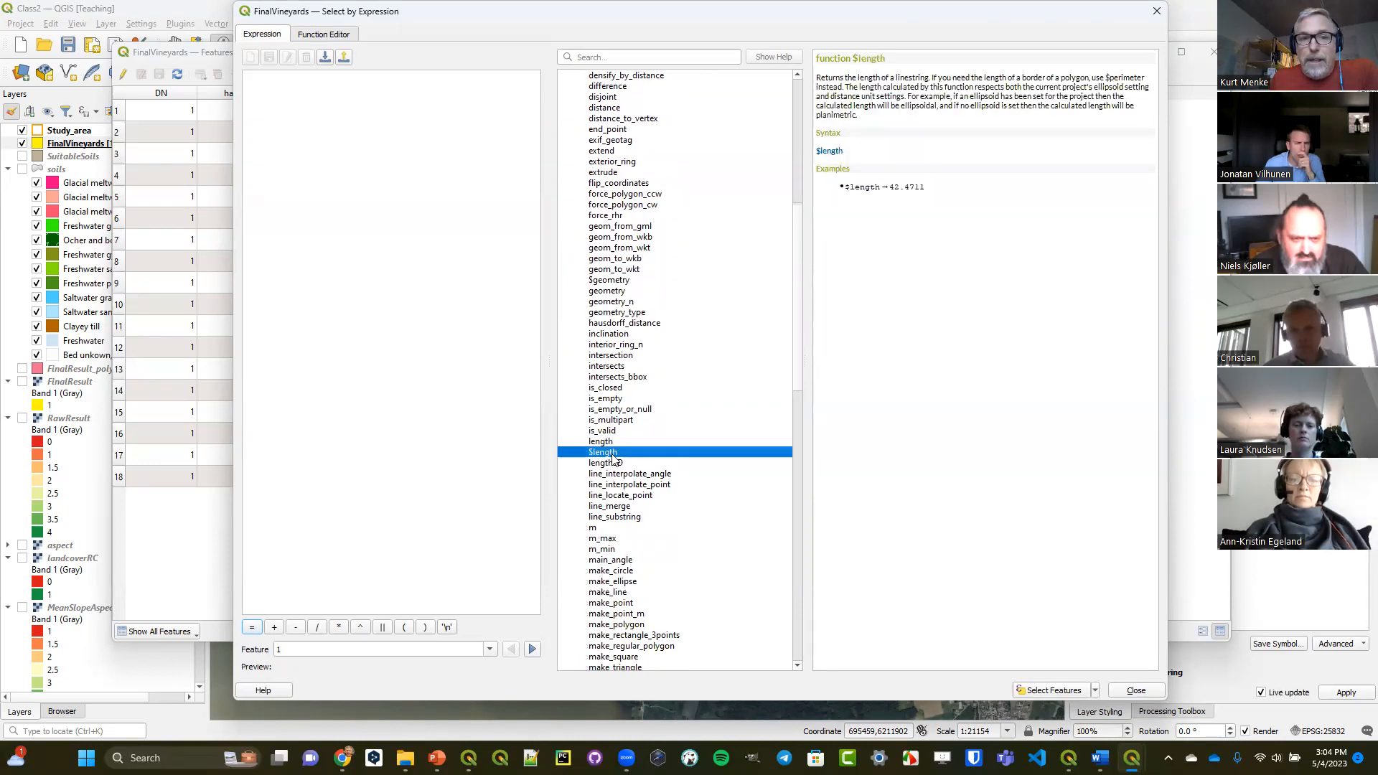
Examine the help for the x, y and z geometry functions, and close the expression dialog and the attribute table.
scroll(613, 458, "down", 20)
scroll(614, 460, "down", 3)
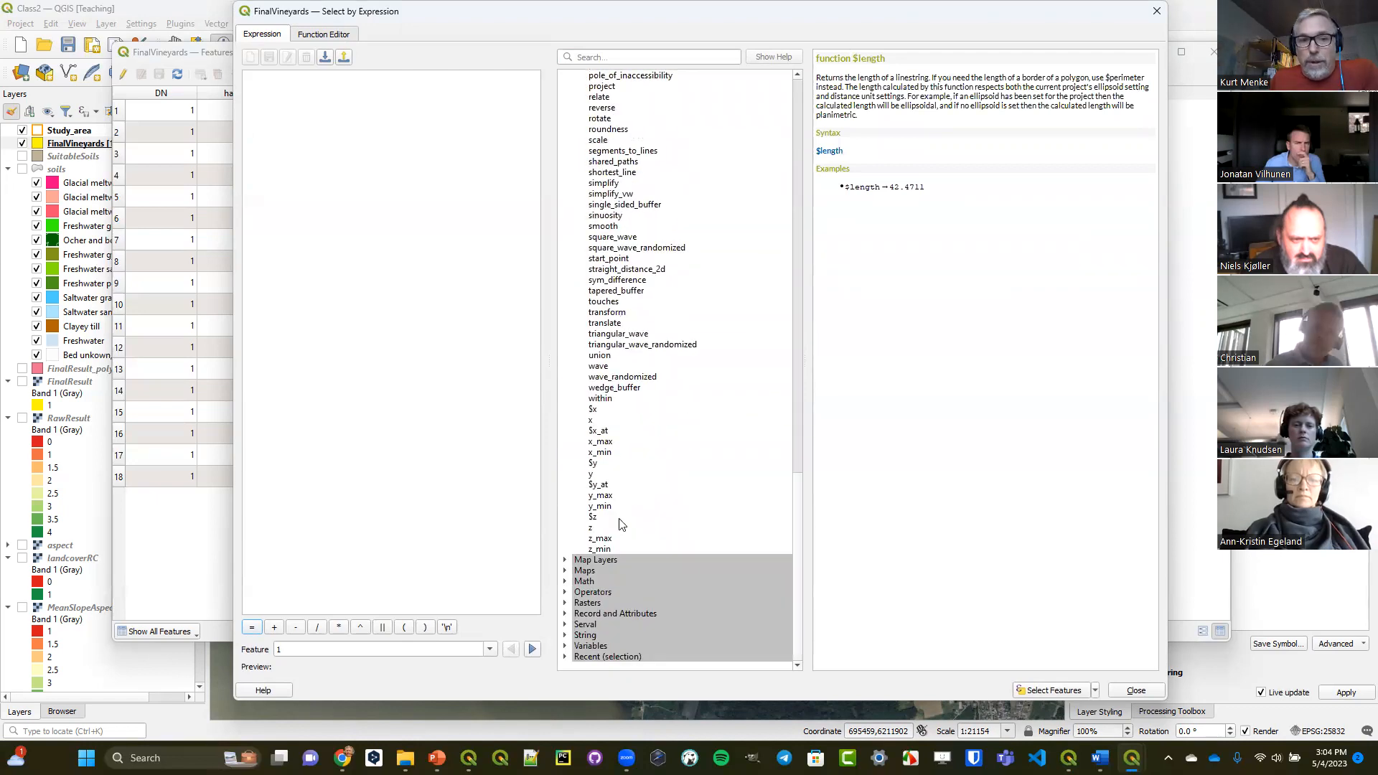
left_click(596, 422)
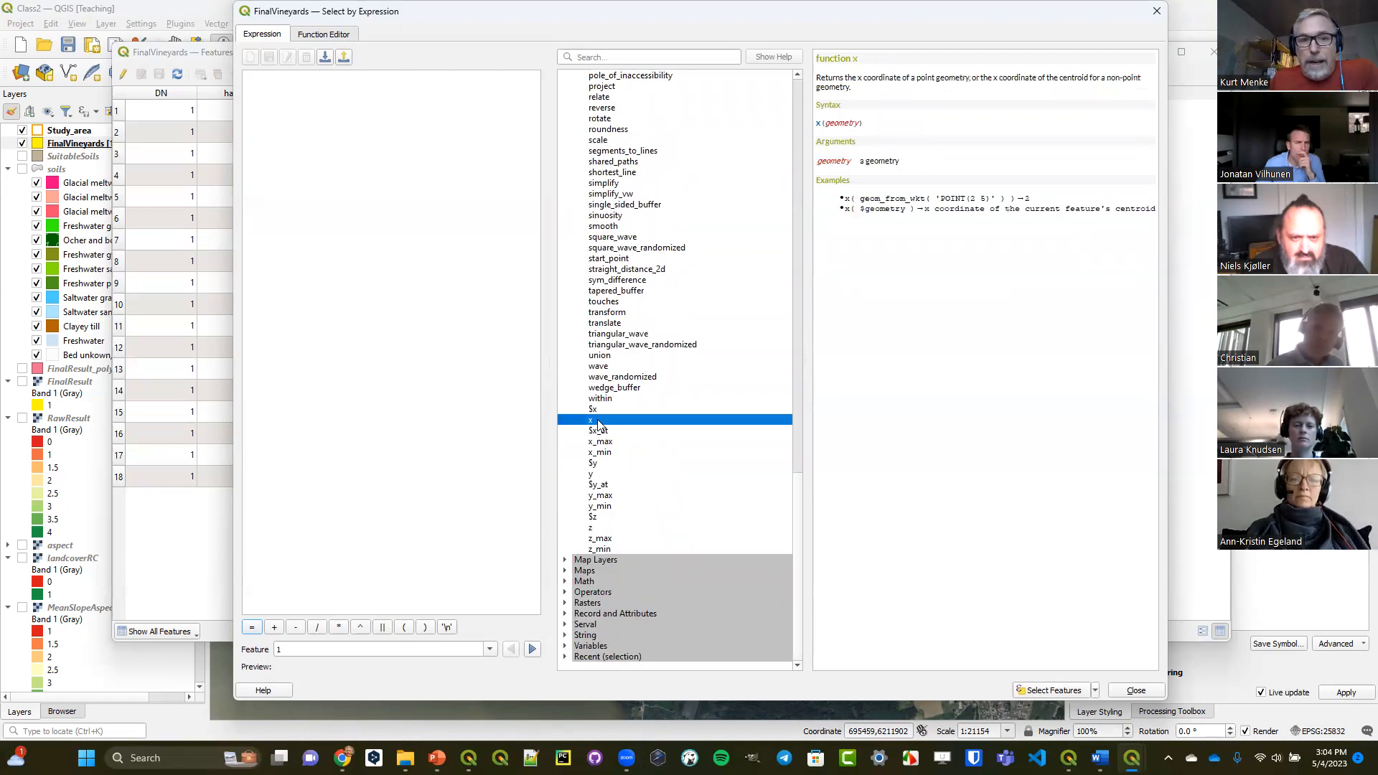
left_click(605, 475)
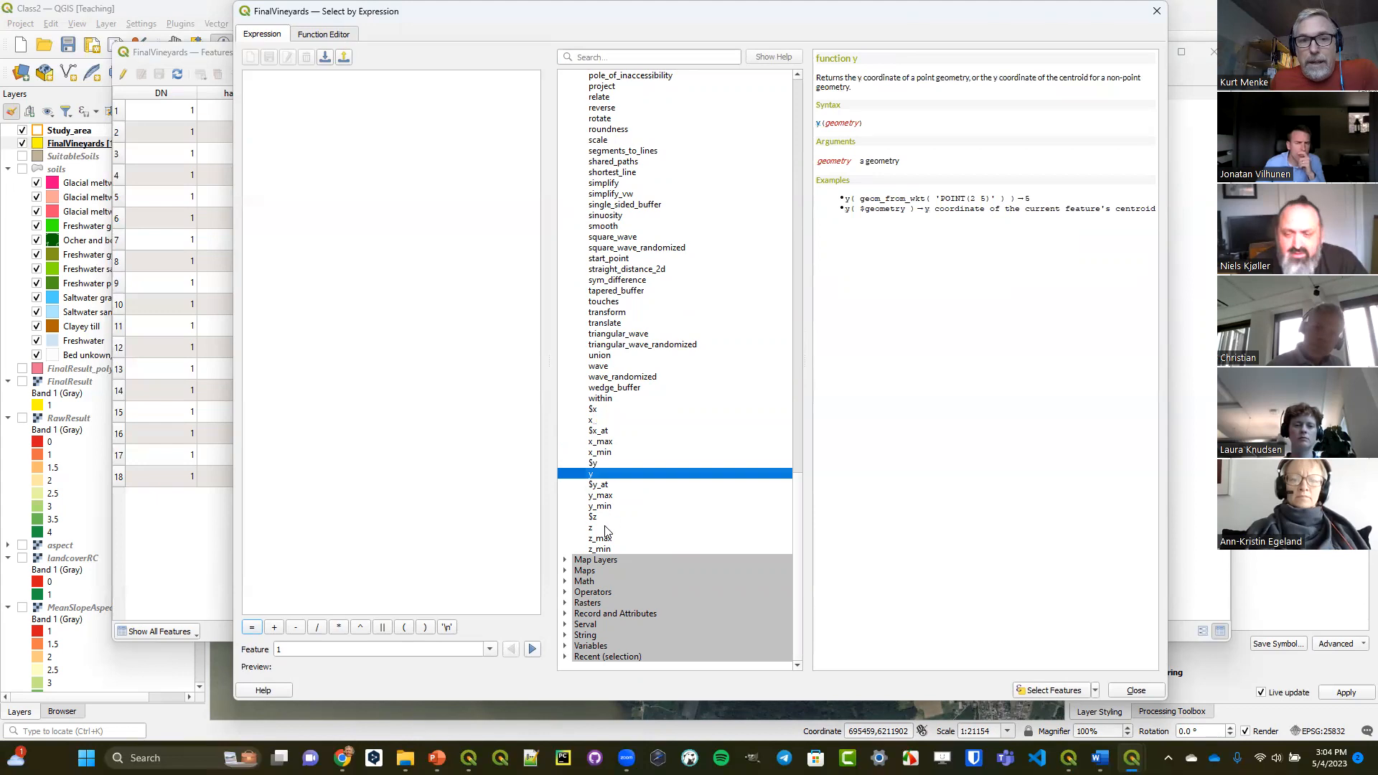
left_click(606, 527)
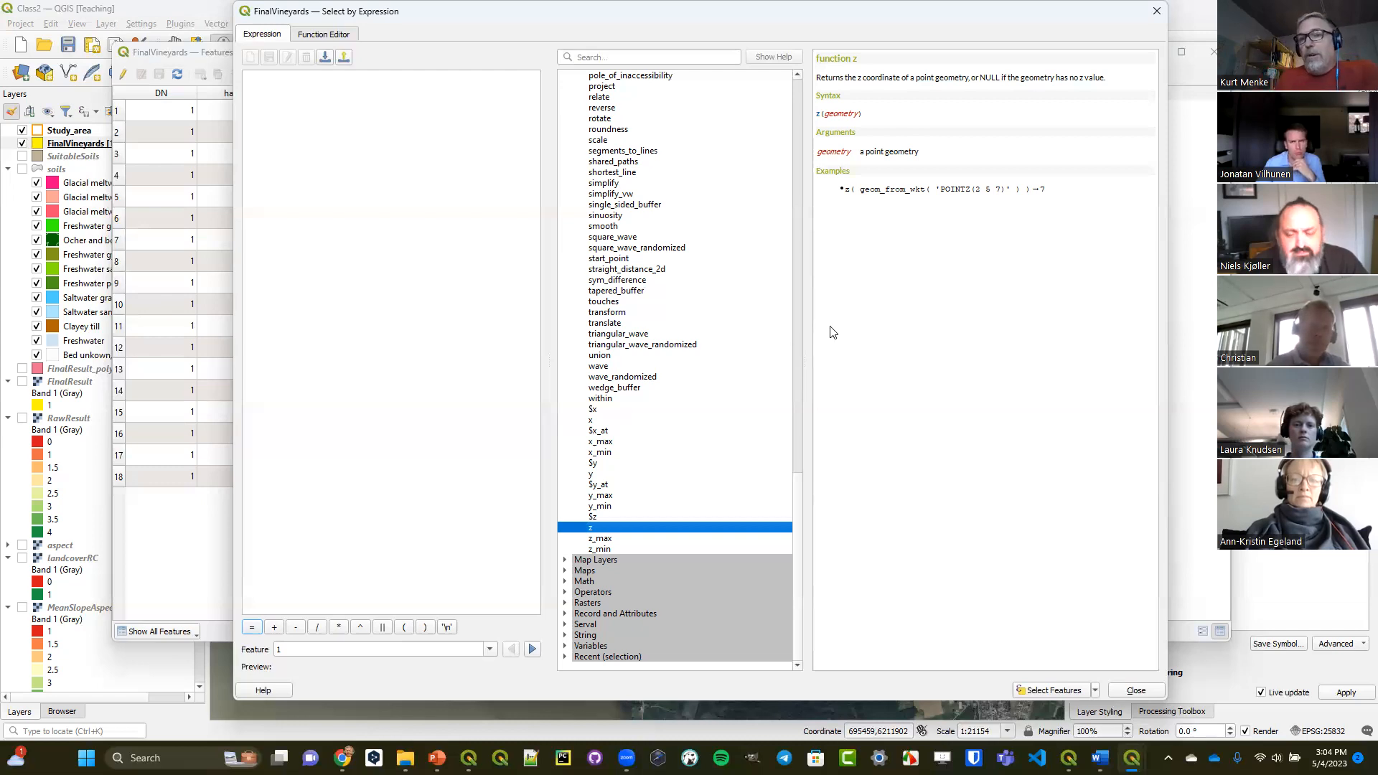
left_click(1157, 13)
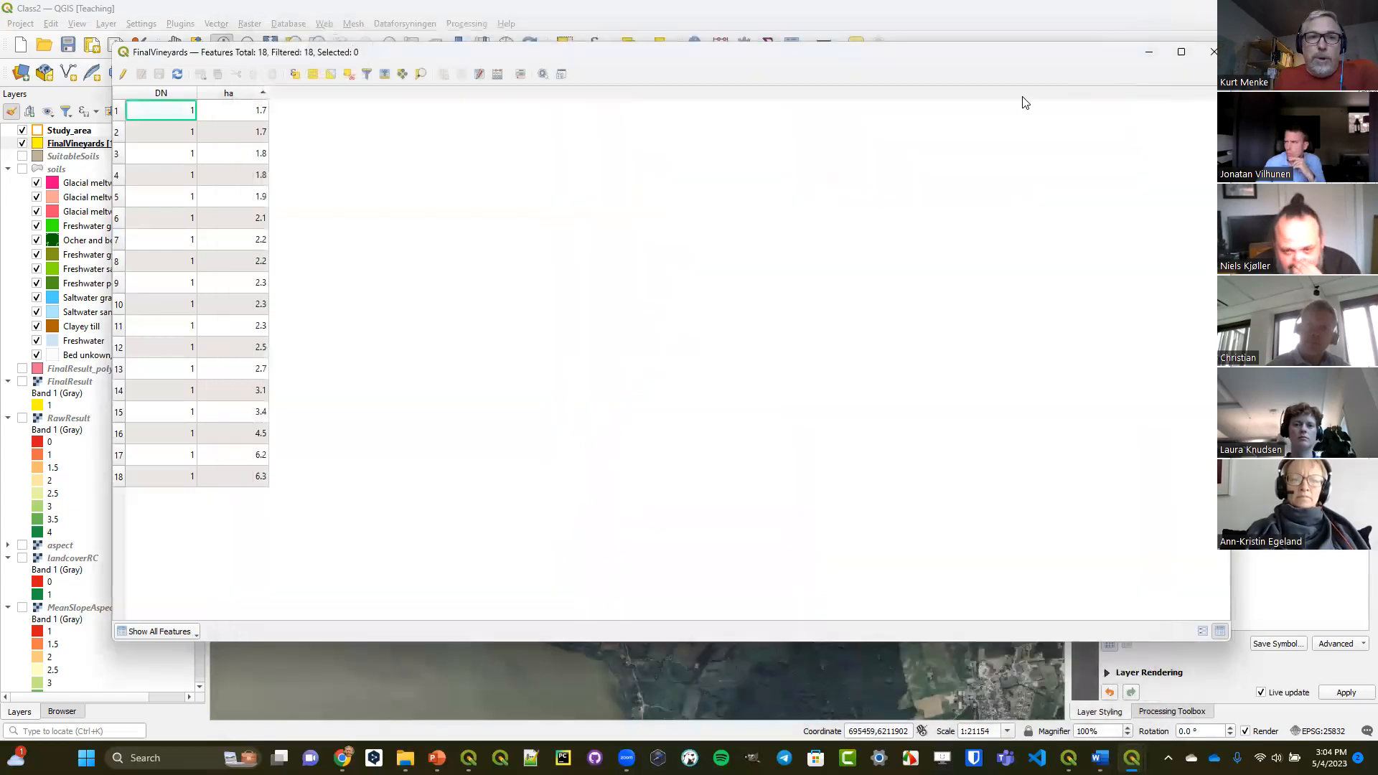
left_click(1209, 58)
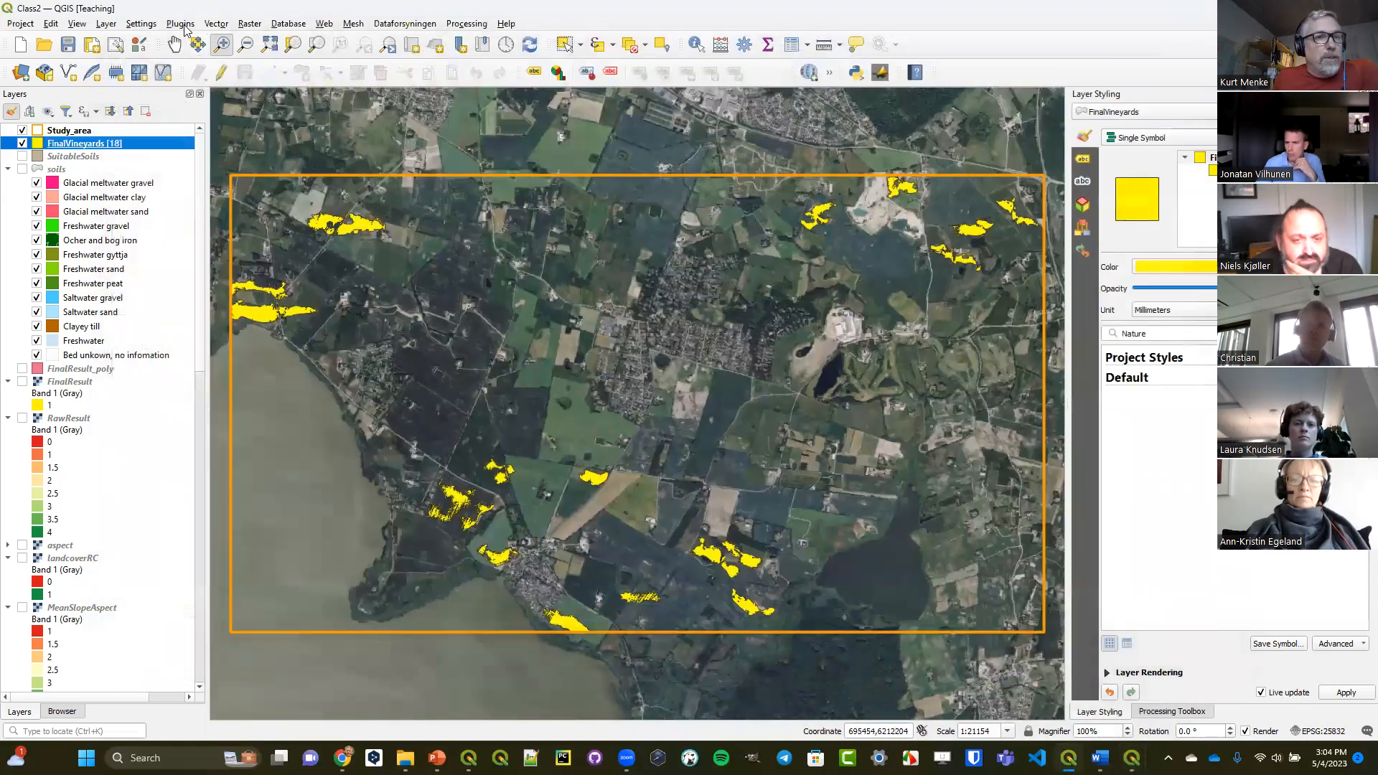
Search all available plugins for "calcu", review the Calculate Geometry plugin's details, and close the plugin manager.
left_click(180, 24)
left_click(215, 40)
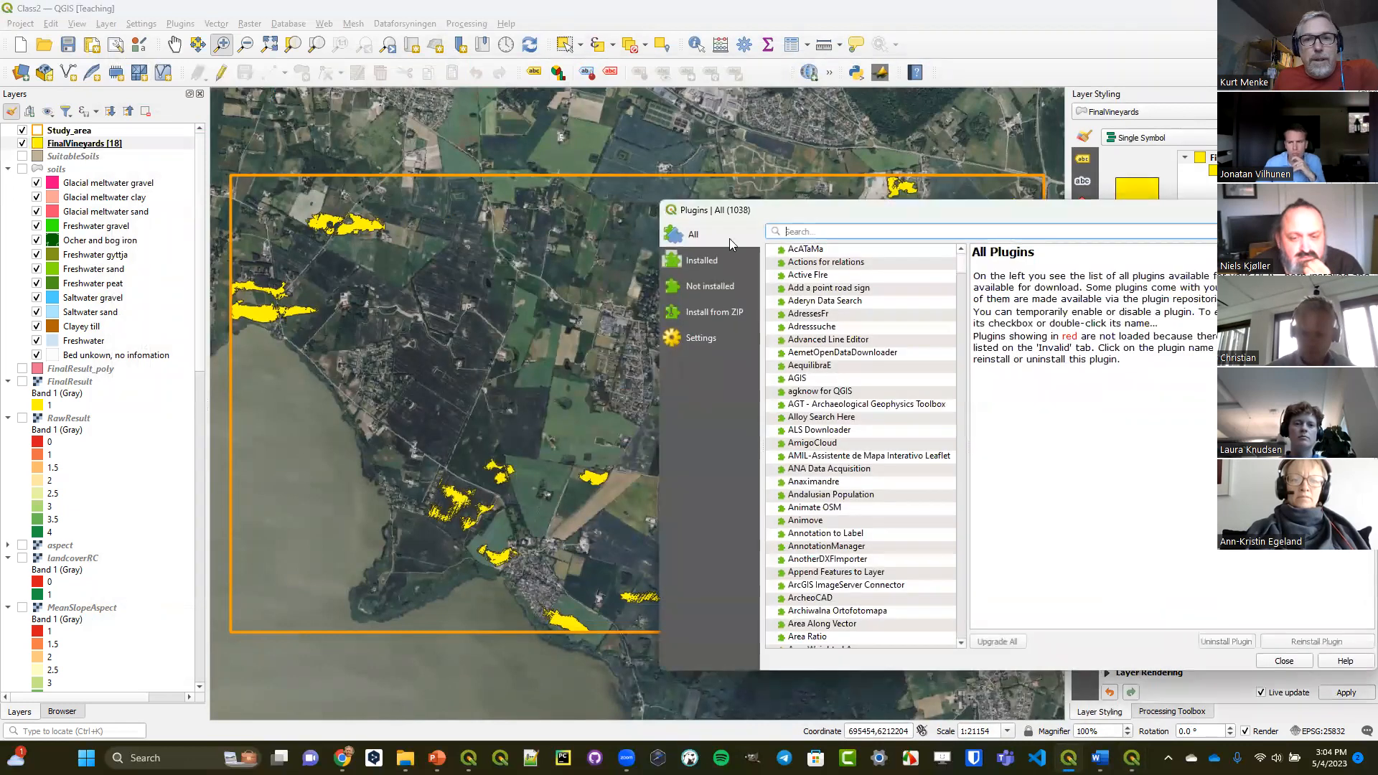
left_click_drag(764, 210, 310, 142)
type("calcu")
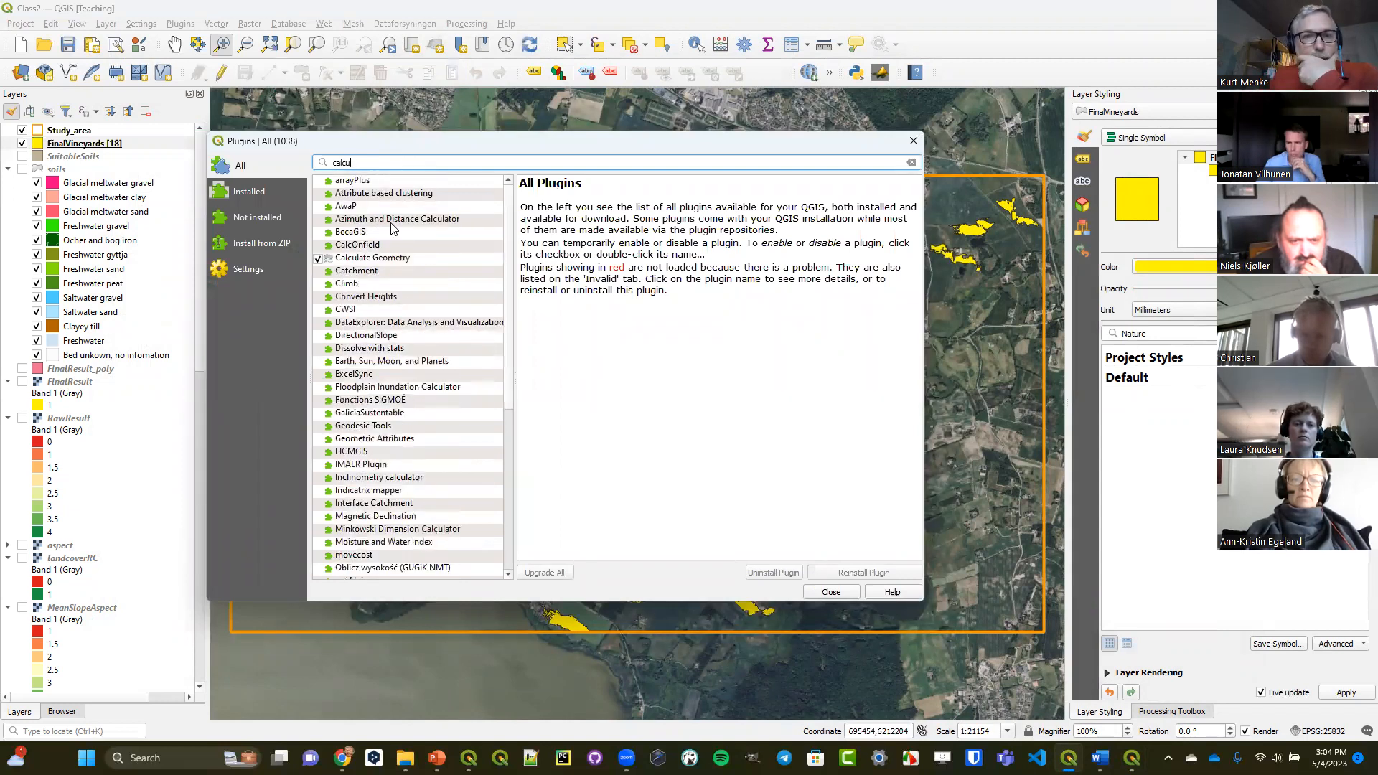
left_click(394, 261)
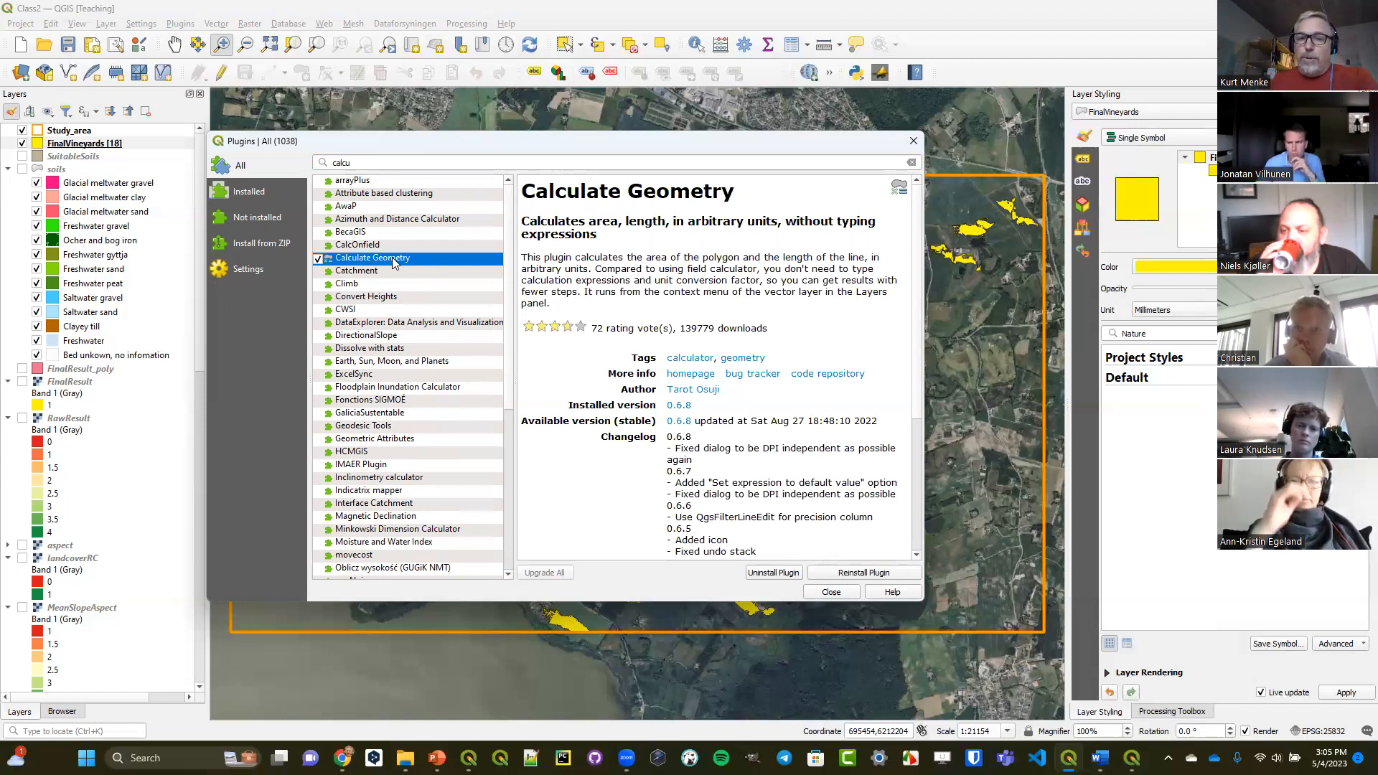
left_click(913, 140)
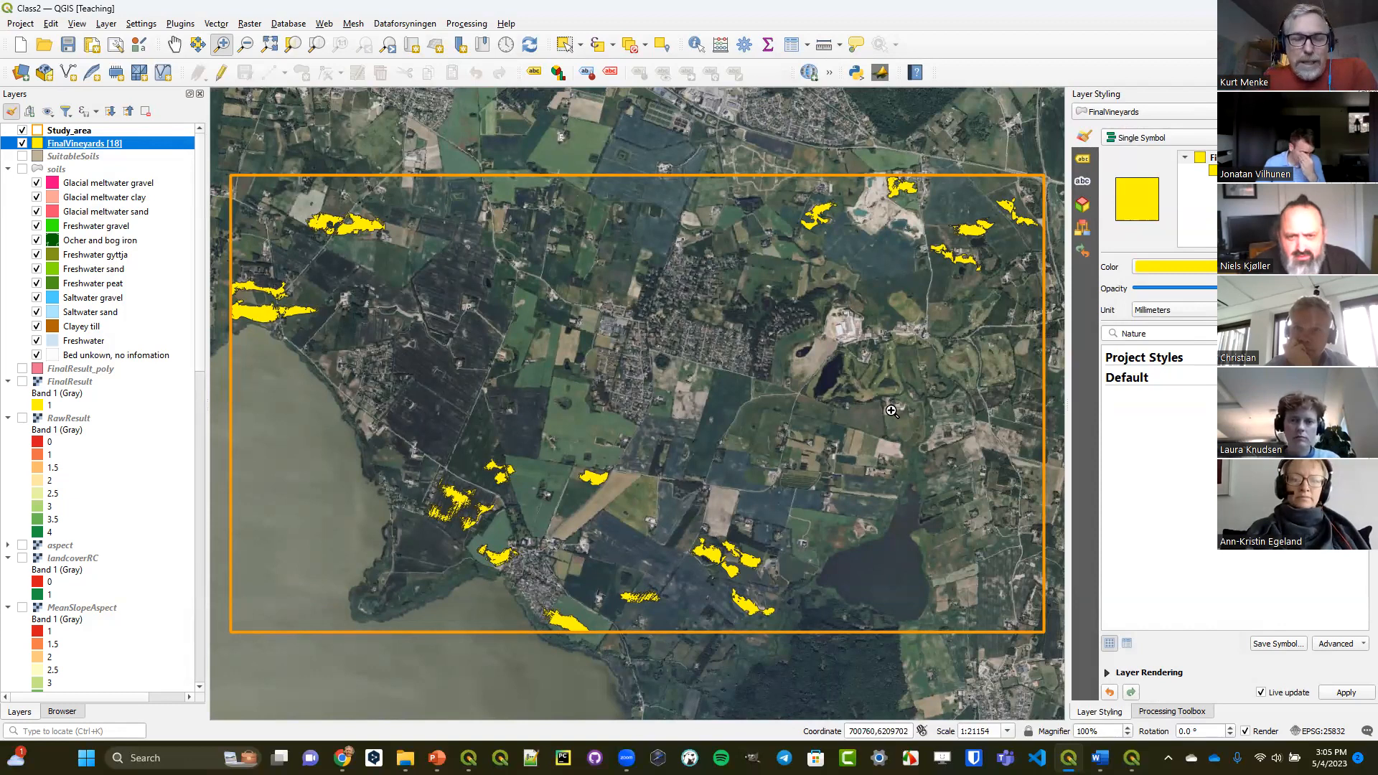
Set up Calculate Geometry on FinalVineyards with only Area enabled, the ha field and Hectares as units, and cancel without calculating.
right_click(75, 148)
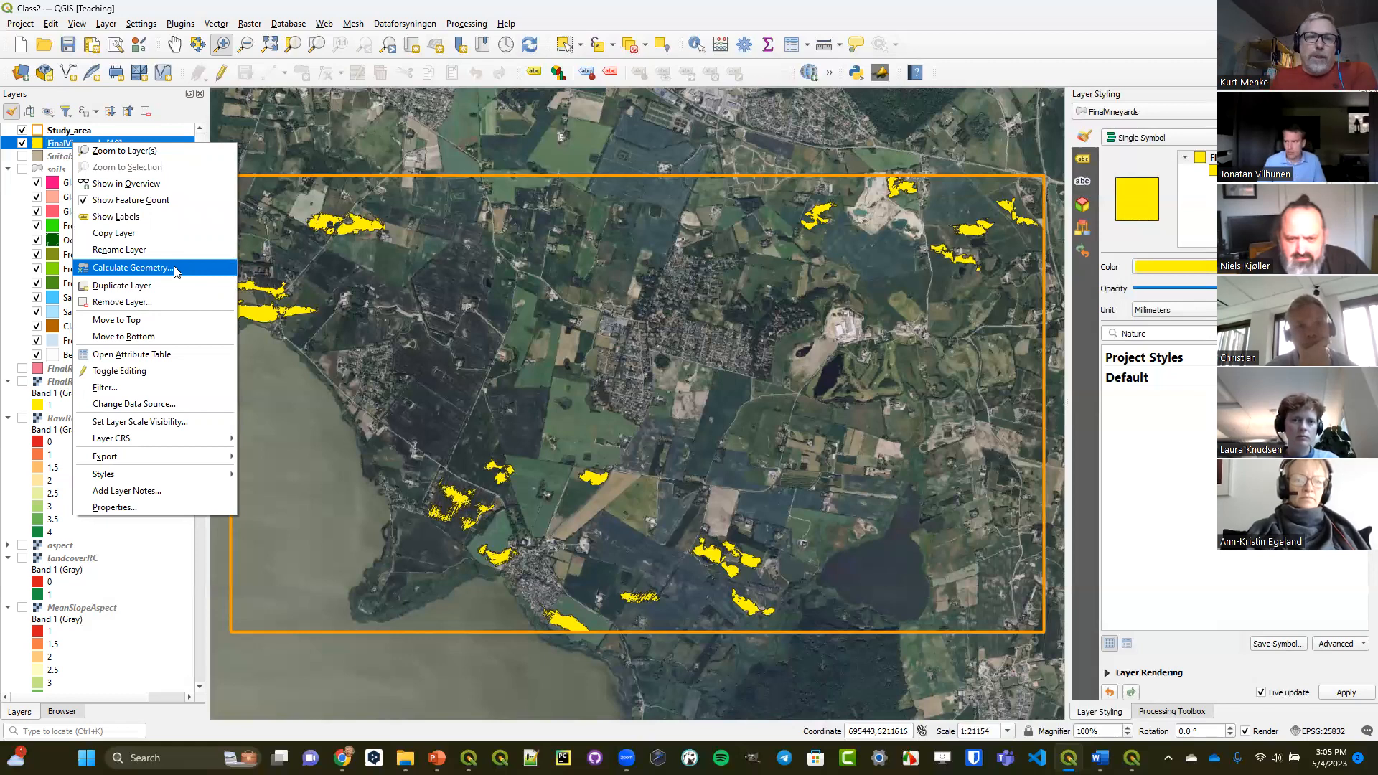
left_click(174, 270)
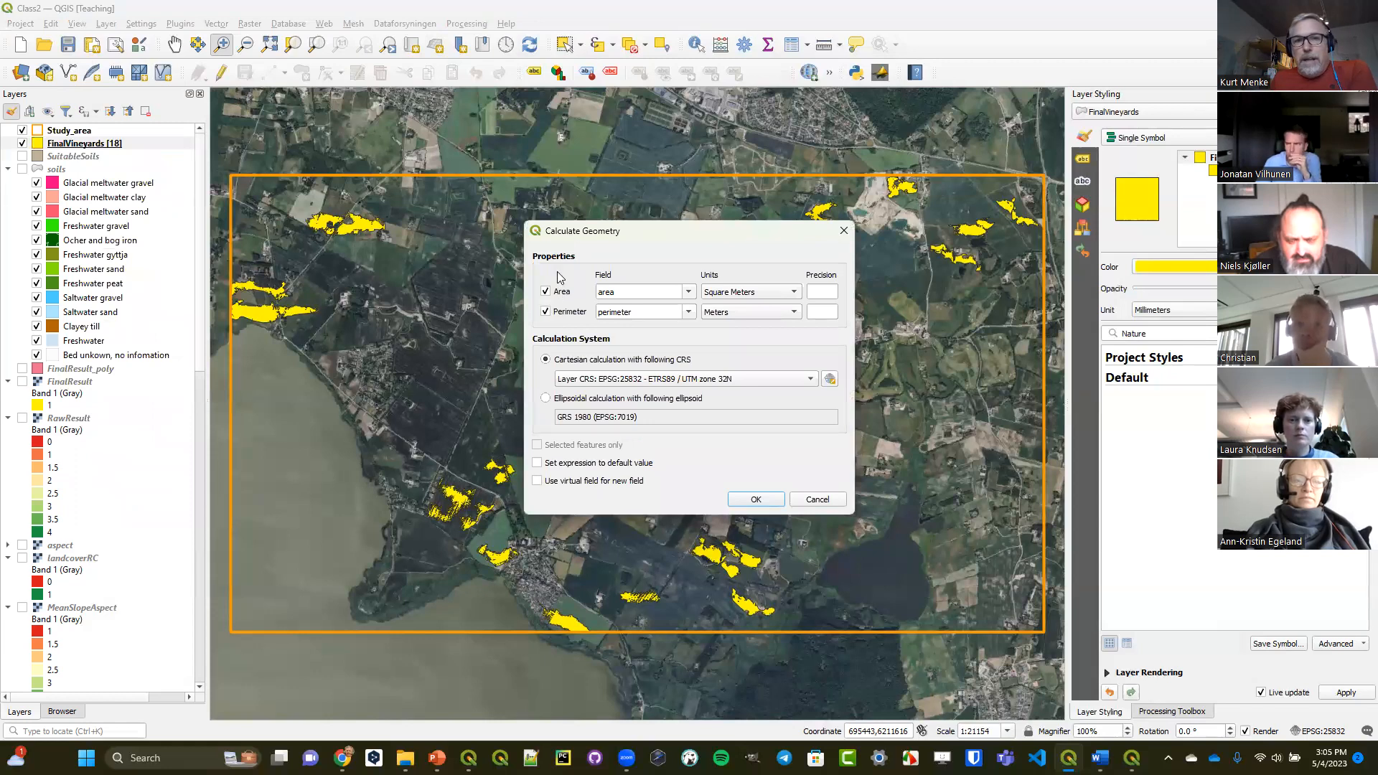
left_click(560, 314)
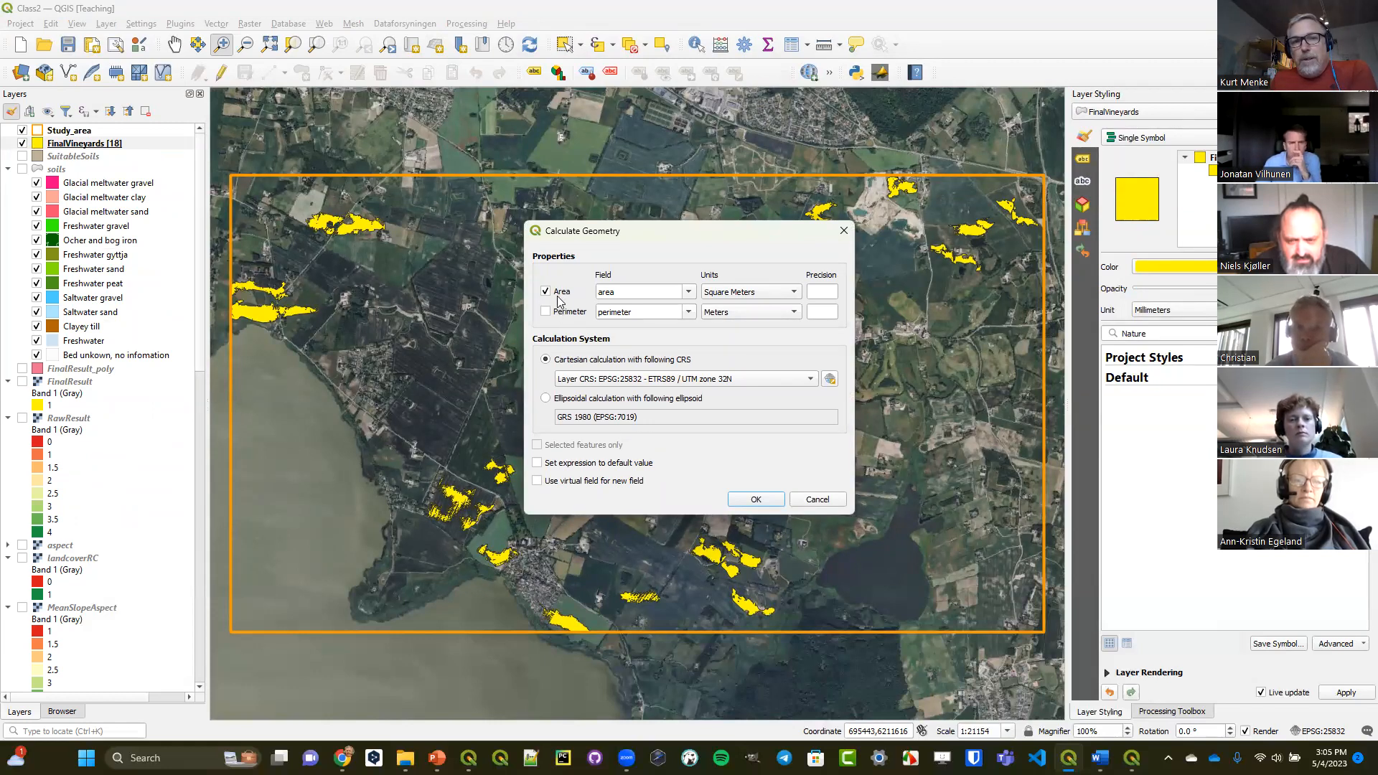
left_click(688, 293)
left_click(640, 309)
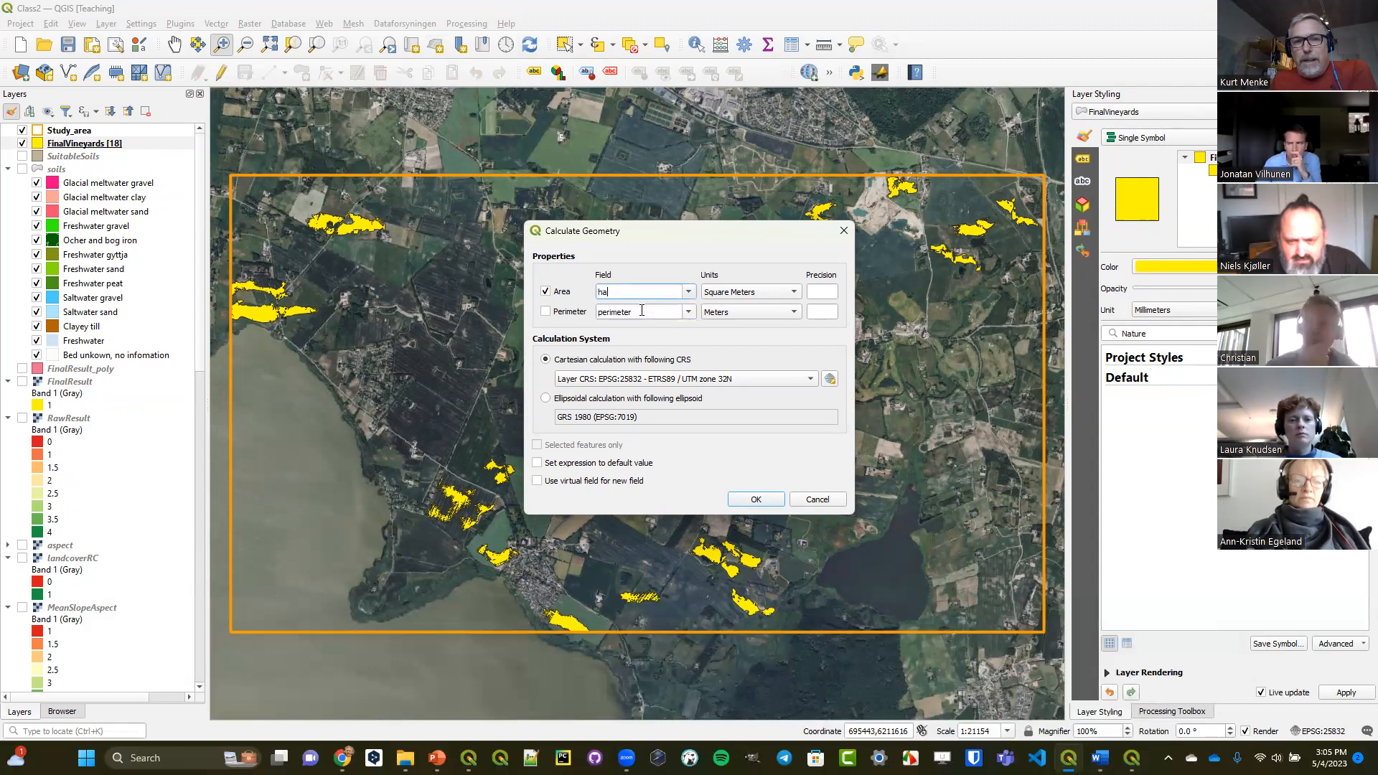
left_click(732, 296)
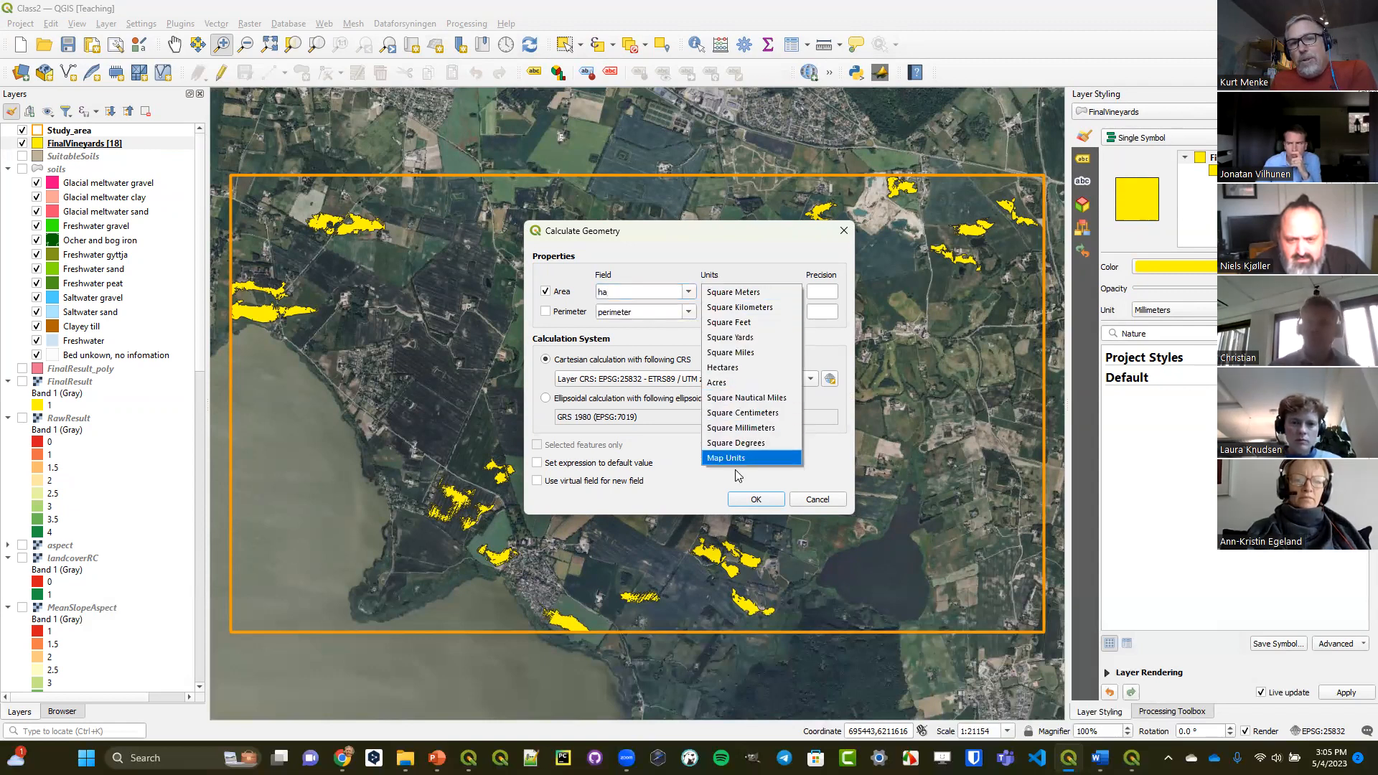
left_click(746, 367)
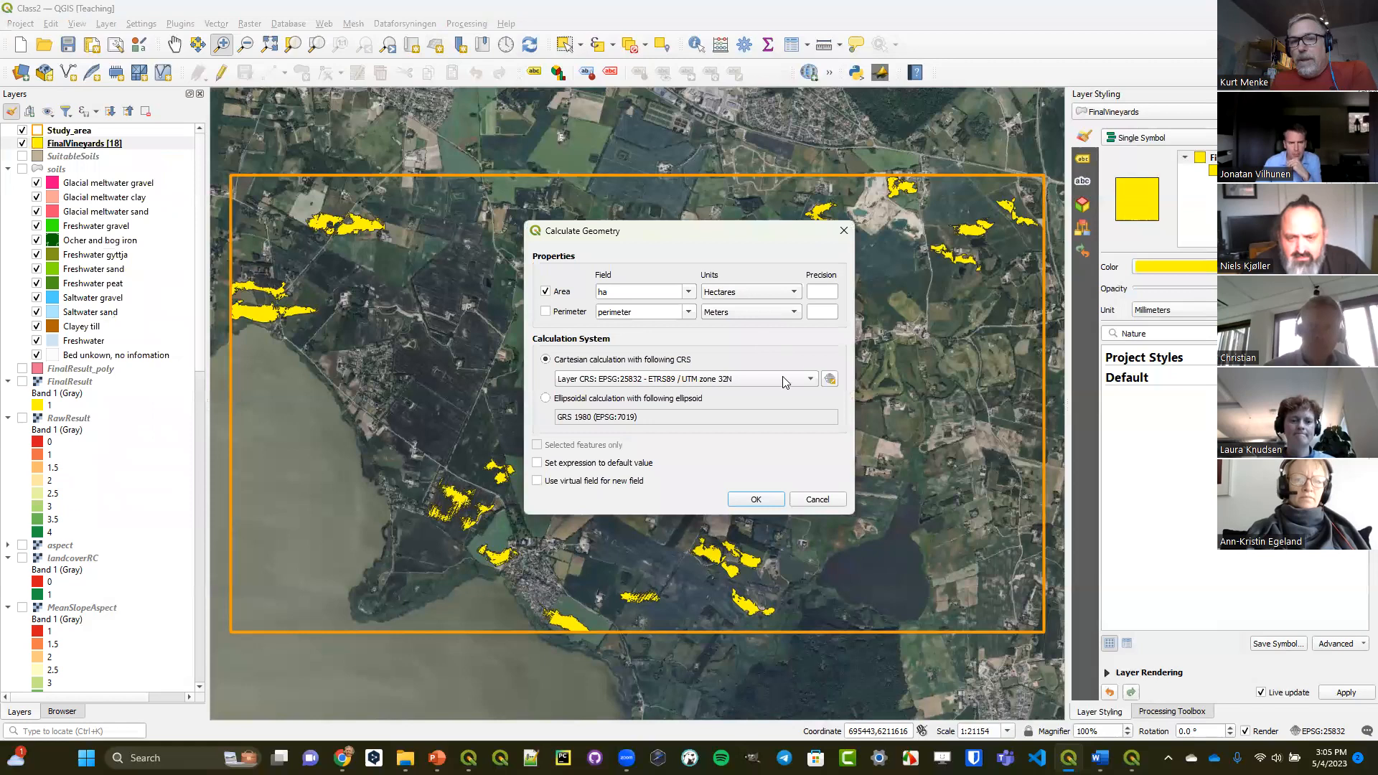
left_click(816, 501)
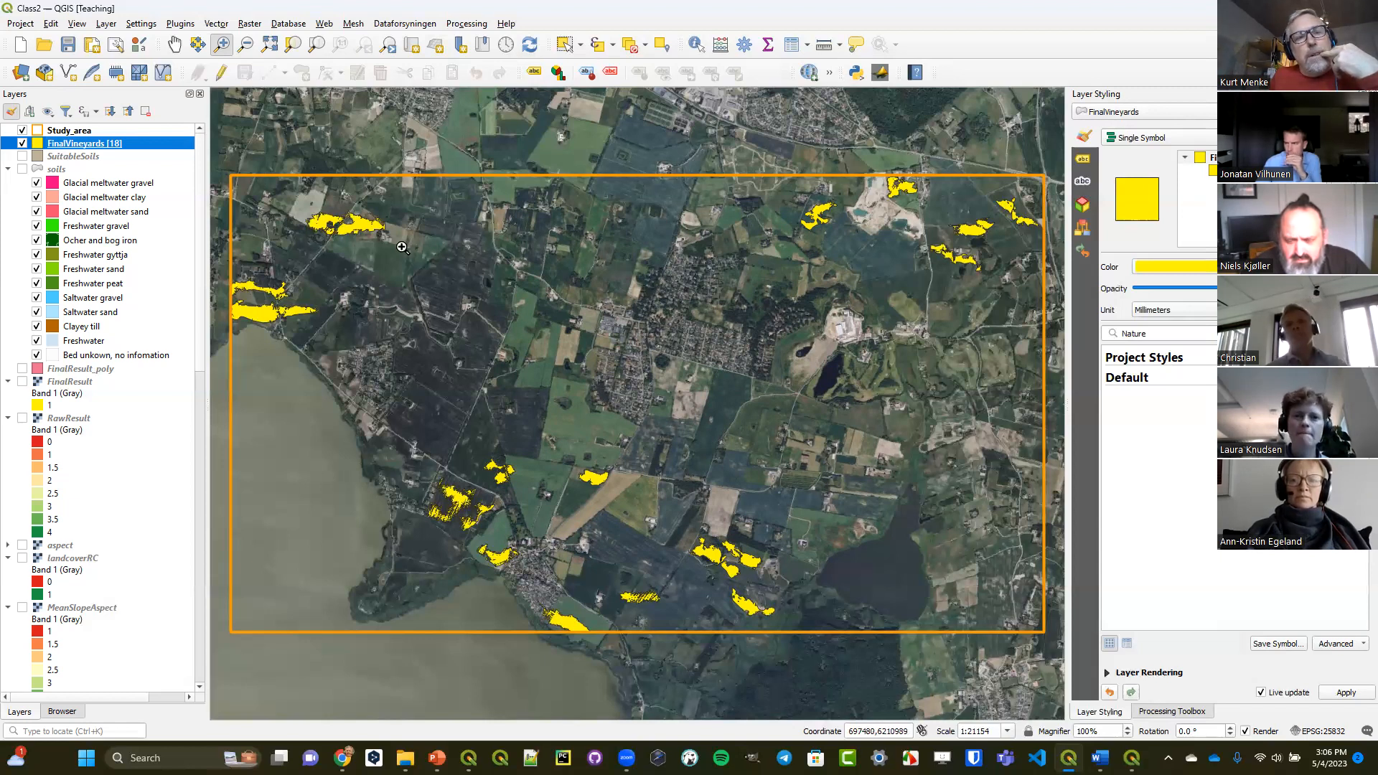
Open the FinalVineyards attribute table, start editing the layer, and bring up Select by Expression with its window moved and reduced.
left_click(792, 46)
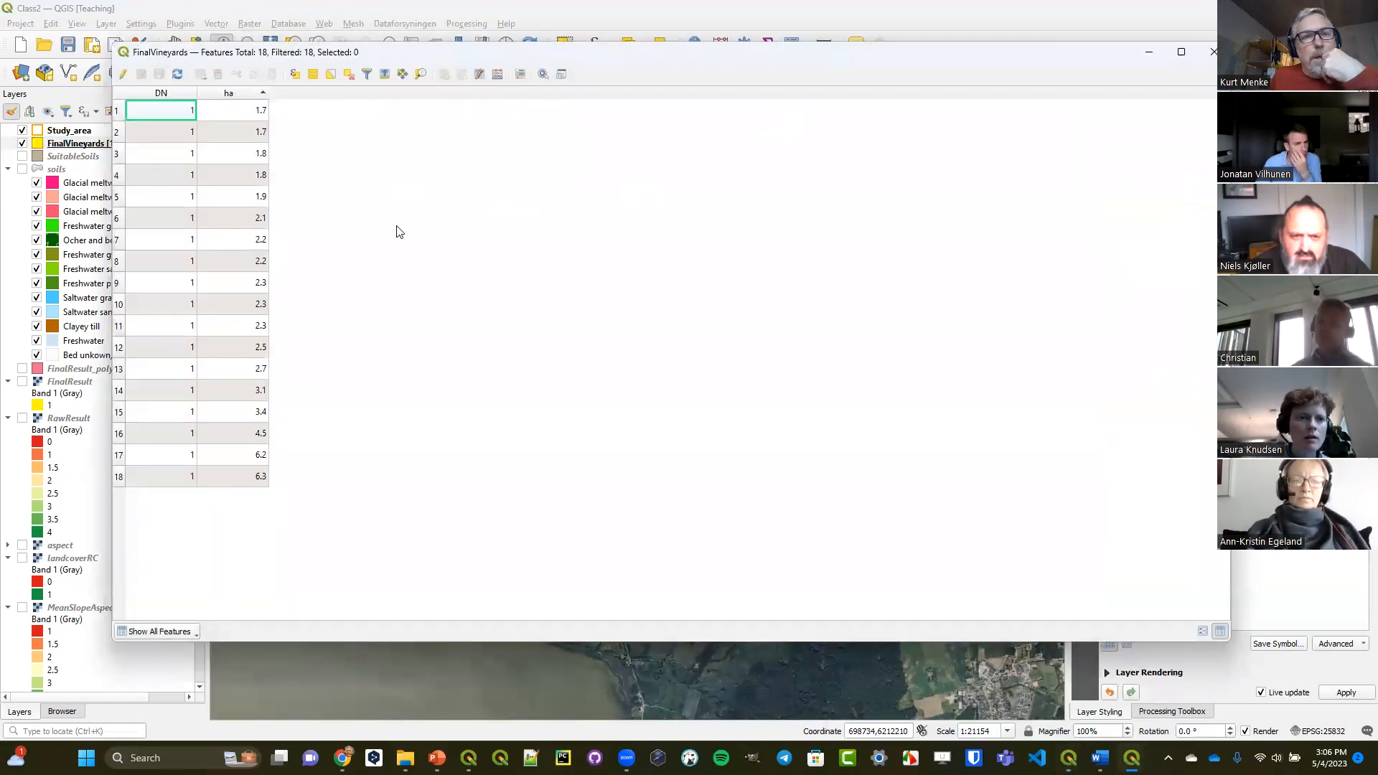
left_click(123, 74)
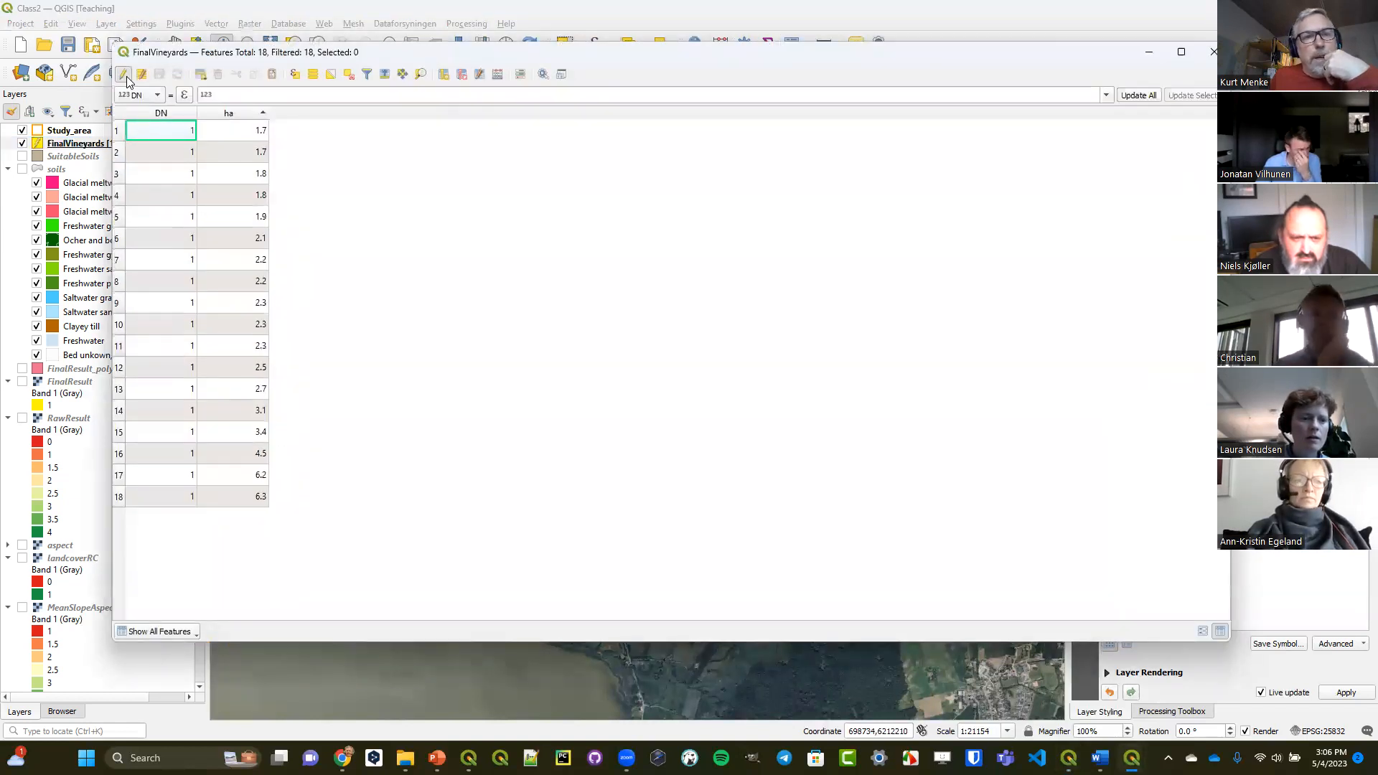
left_click(293, 75)
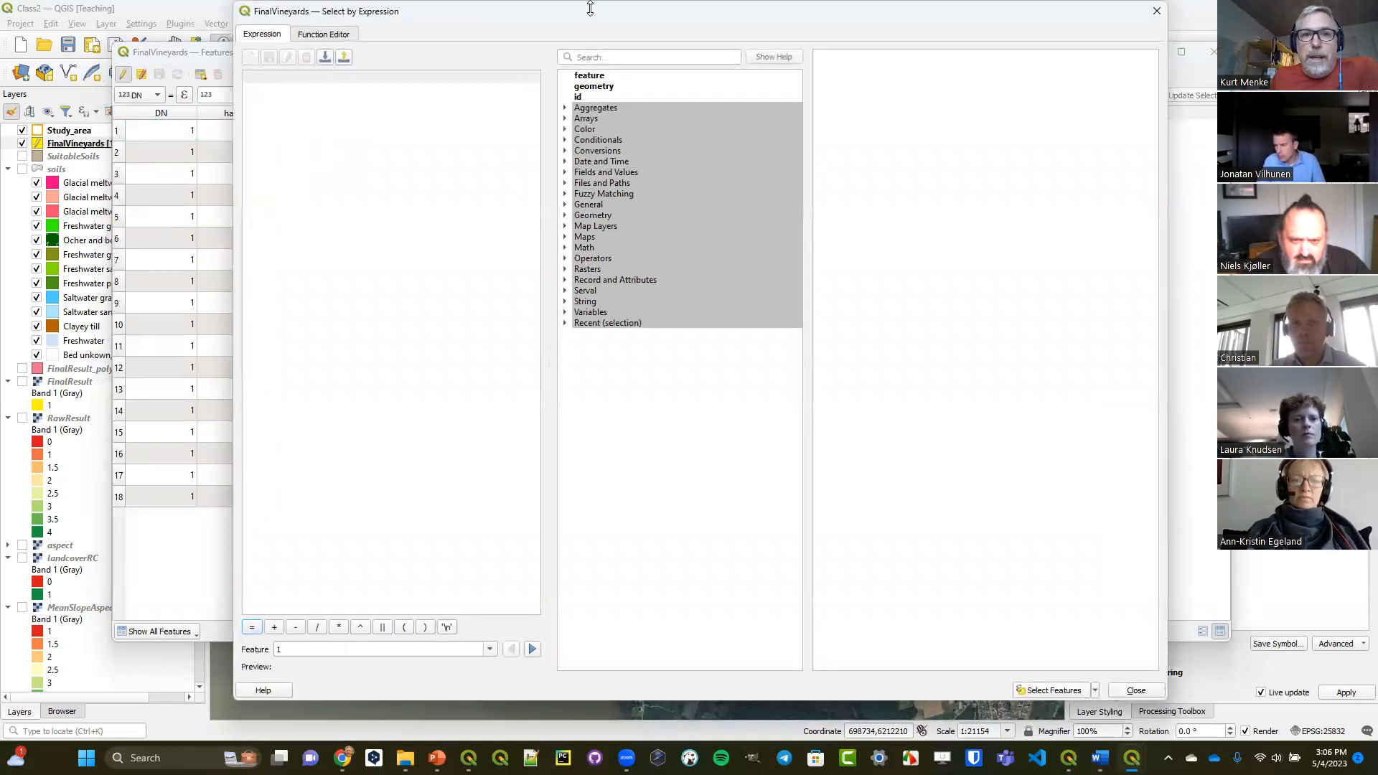
left_click_drag(589, 2, 585, 106)
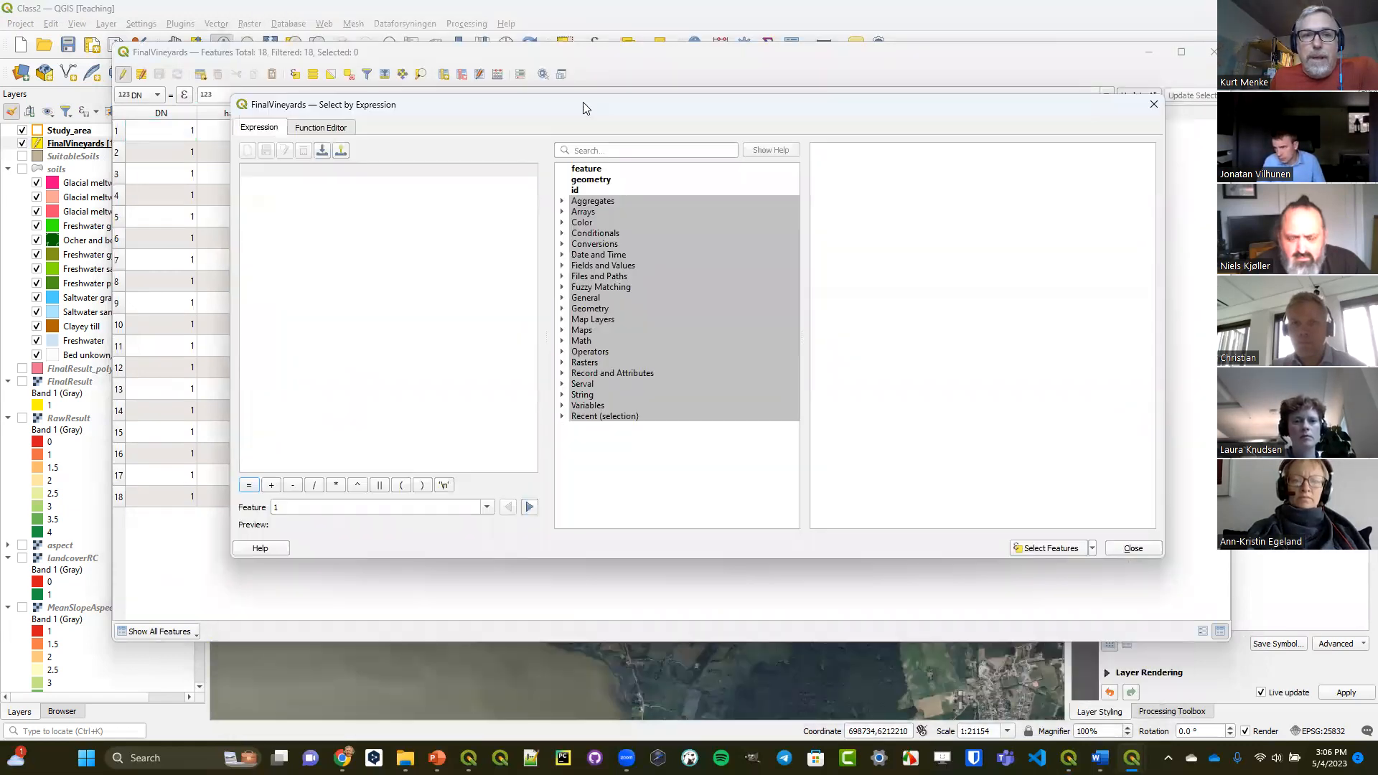
Search the expression functions for "area" and examine the area function's help on the Spatial Reference System.
left_click(602, 147)
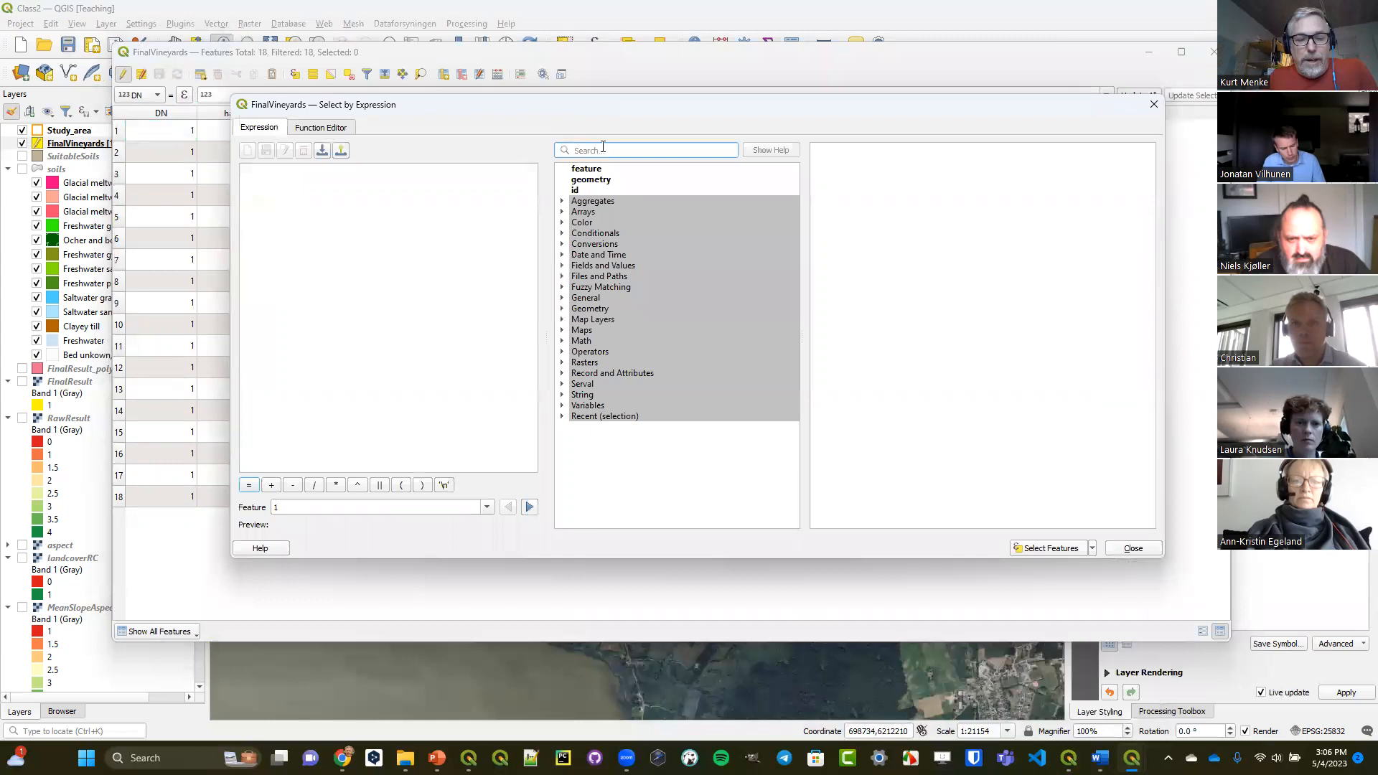
type("area")
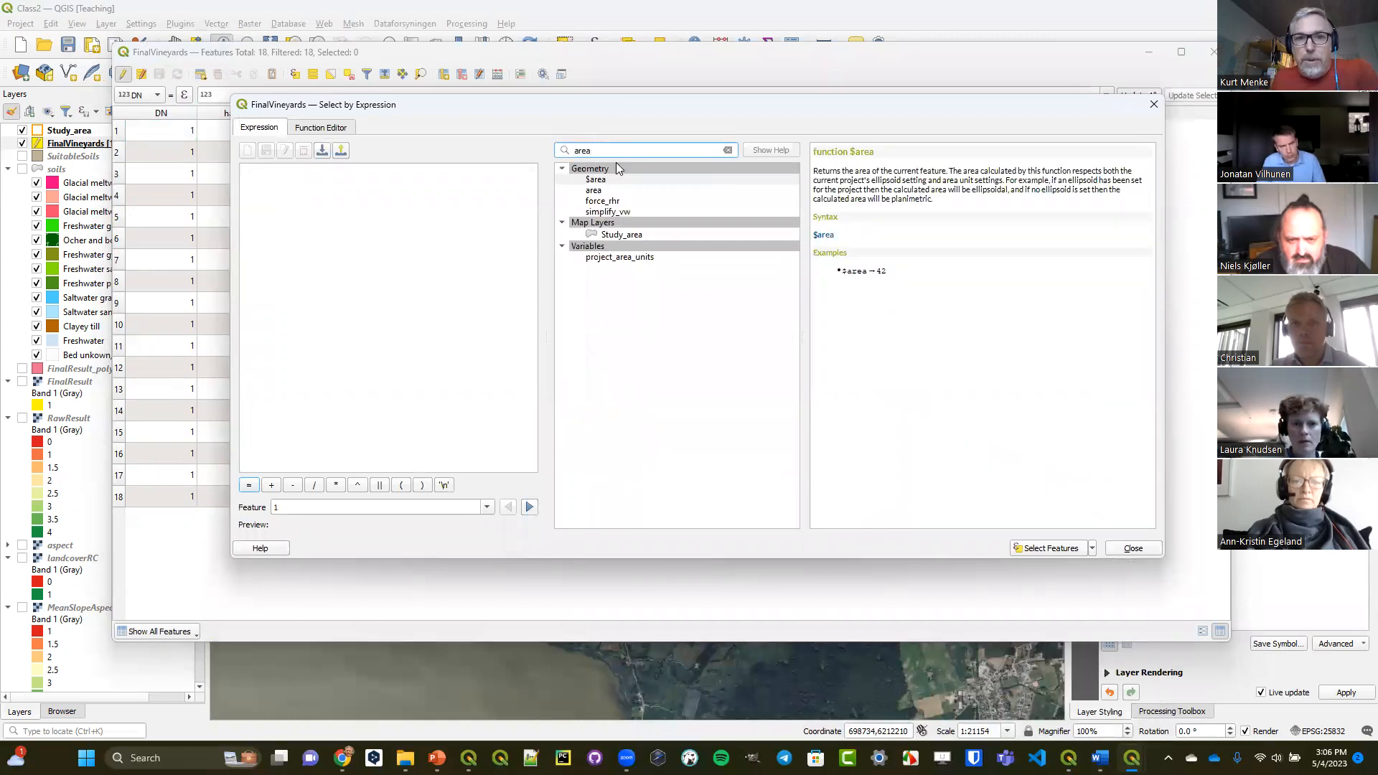
left_click(622, 201)
left_click(624, 190)
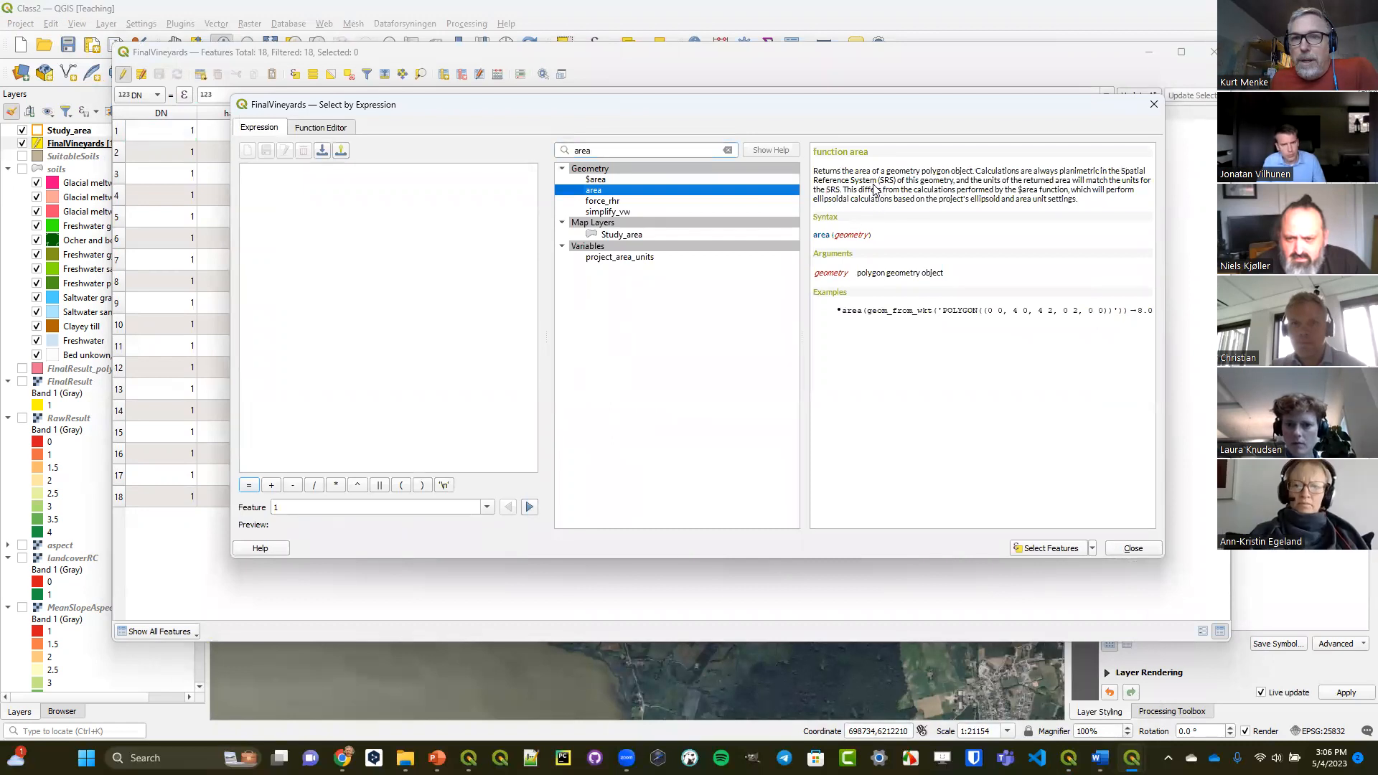
left_click_drag(818, 181, 896, 182)
left_click_drag(1120, 171, 895, 184)
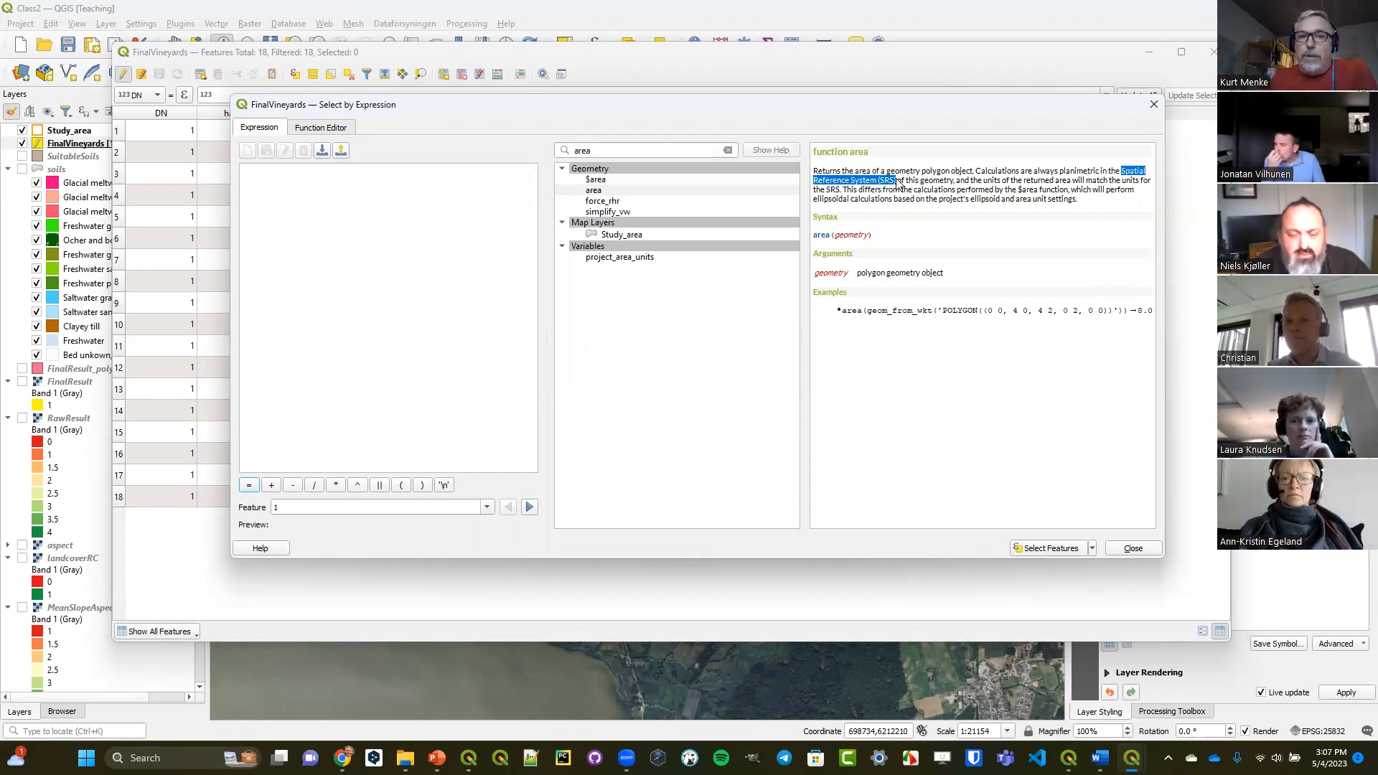
Enter the expression area($geometry) to preview it, and close the expression dialog and attribute table without selecting features.
left_click(373, 205)
type("a")
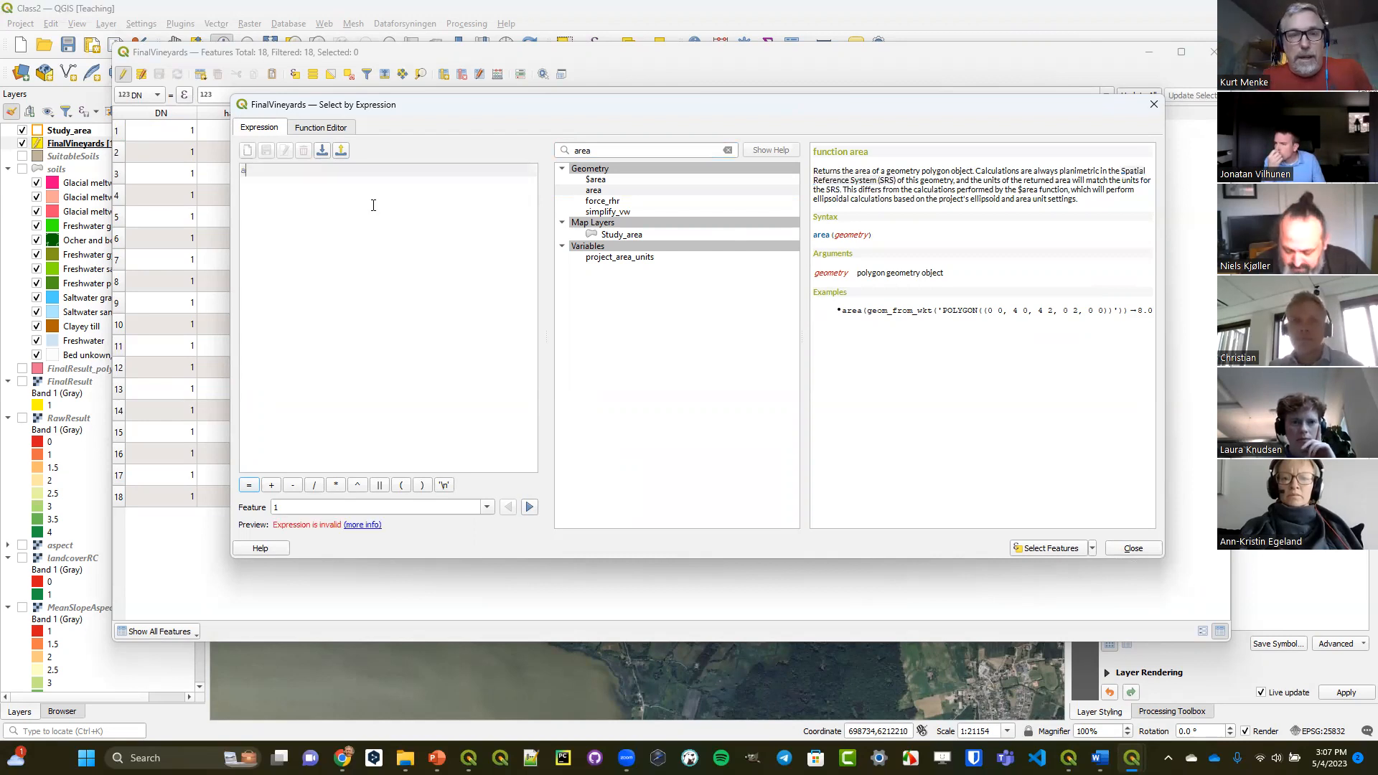
type("rea(")
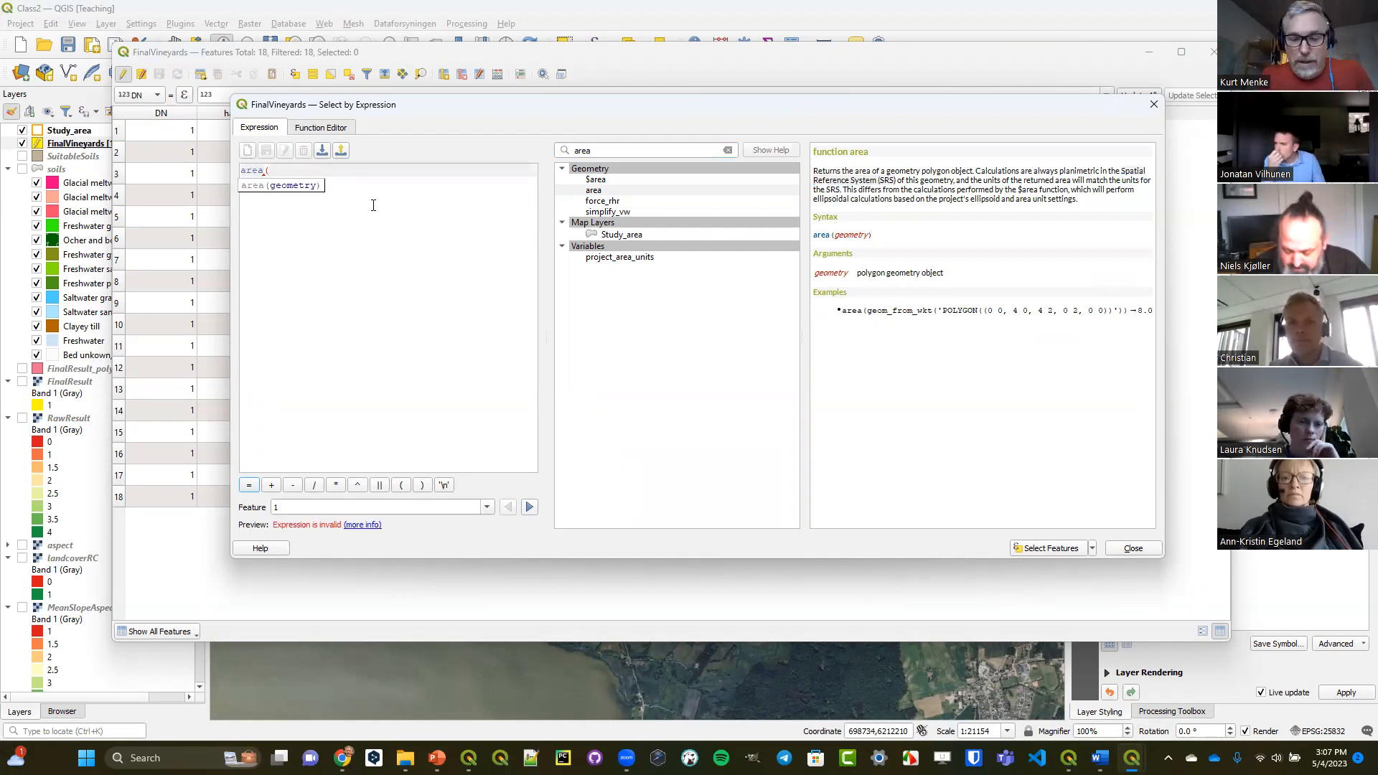
type("$geometry)")
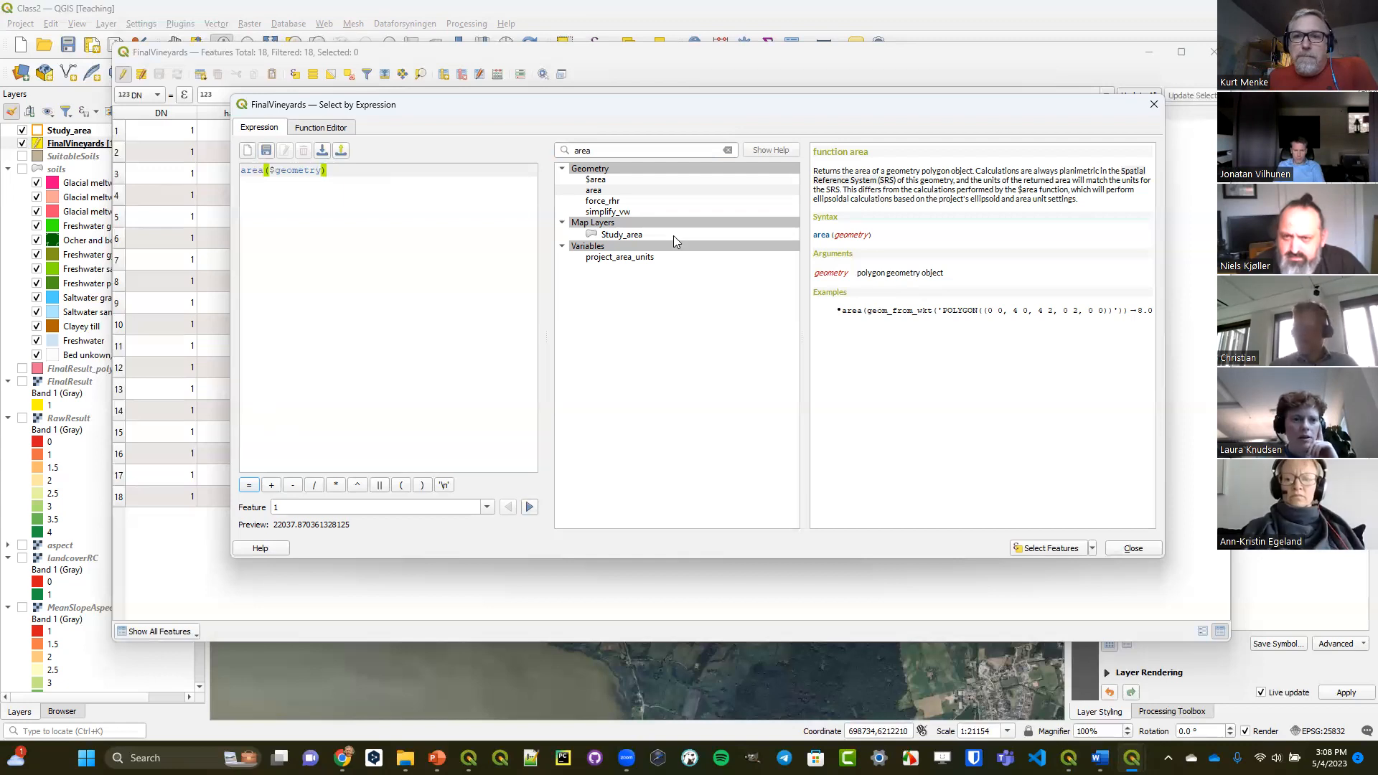
left_click(1152, 106)
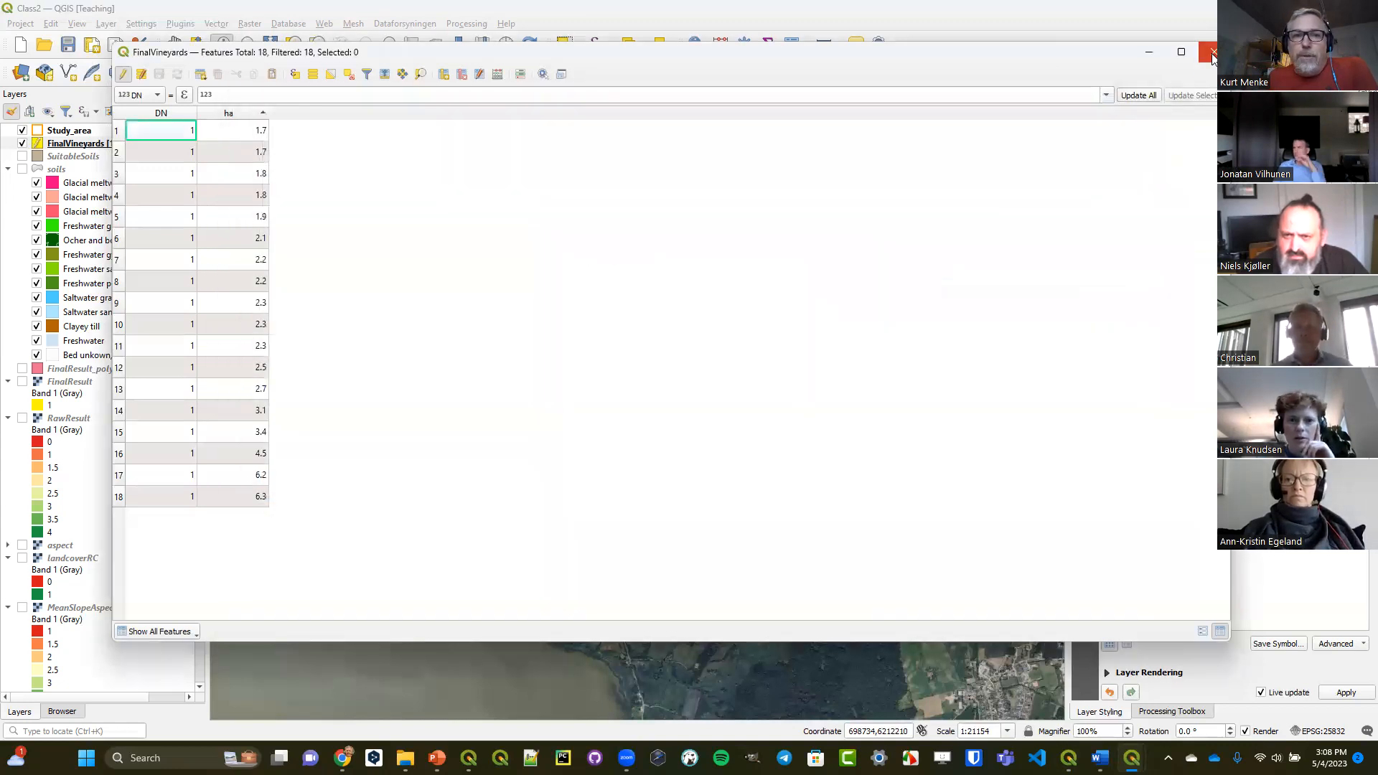
left_click(1213, 51)
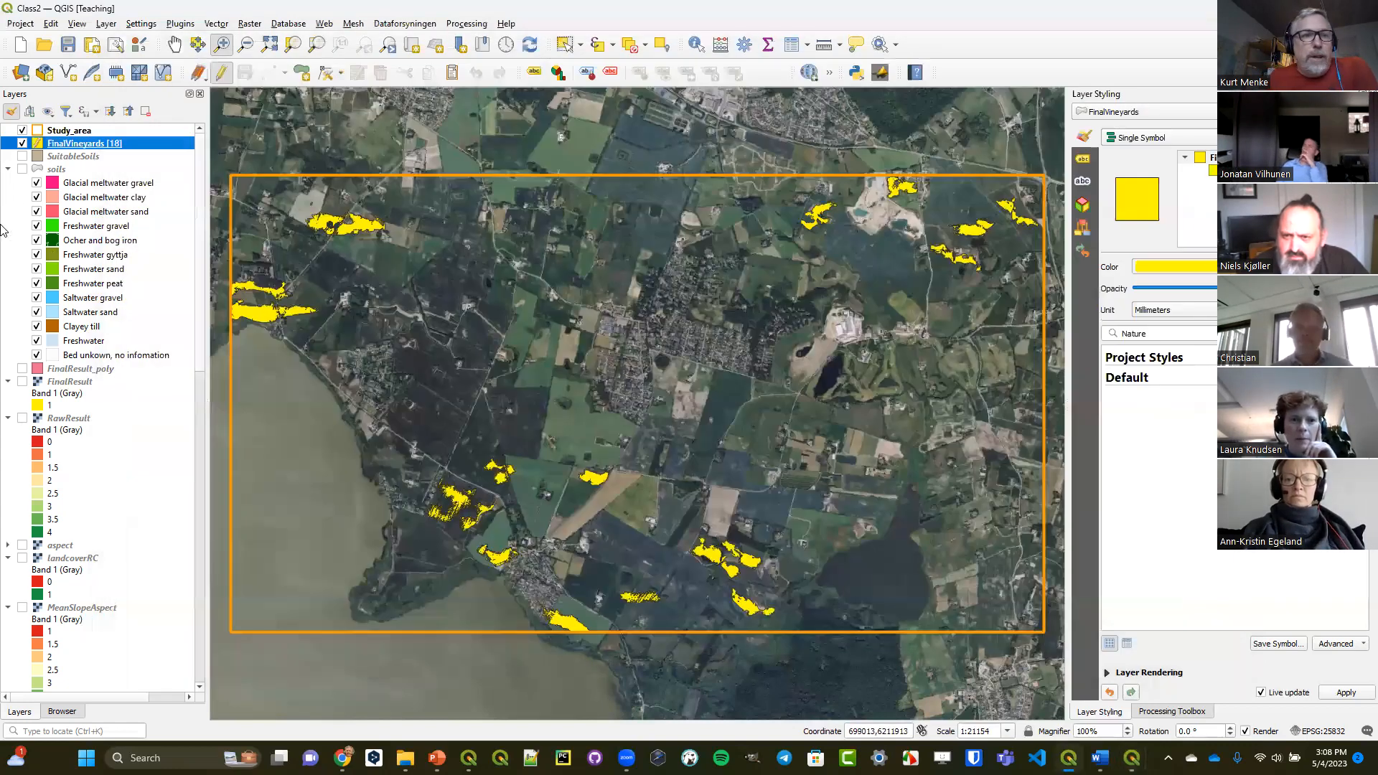
Examine the assigned CRS and its units in the FinalVineyards layer properties, and close the properties.
double_click(116, 144)
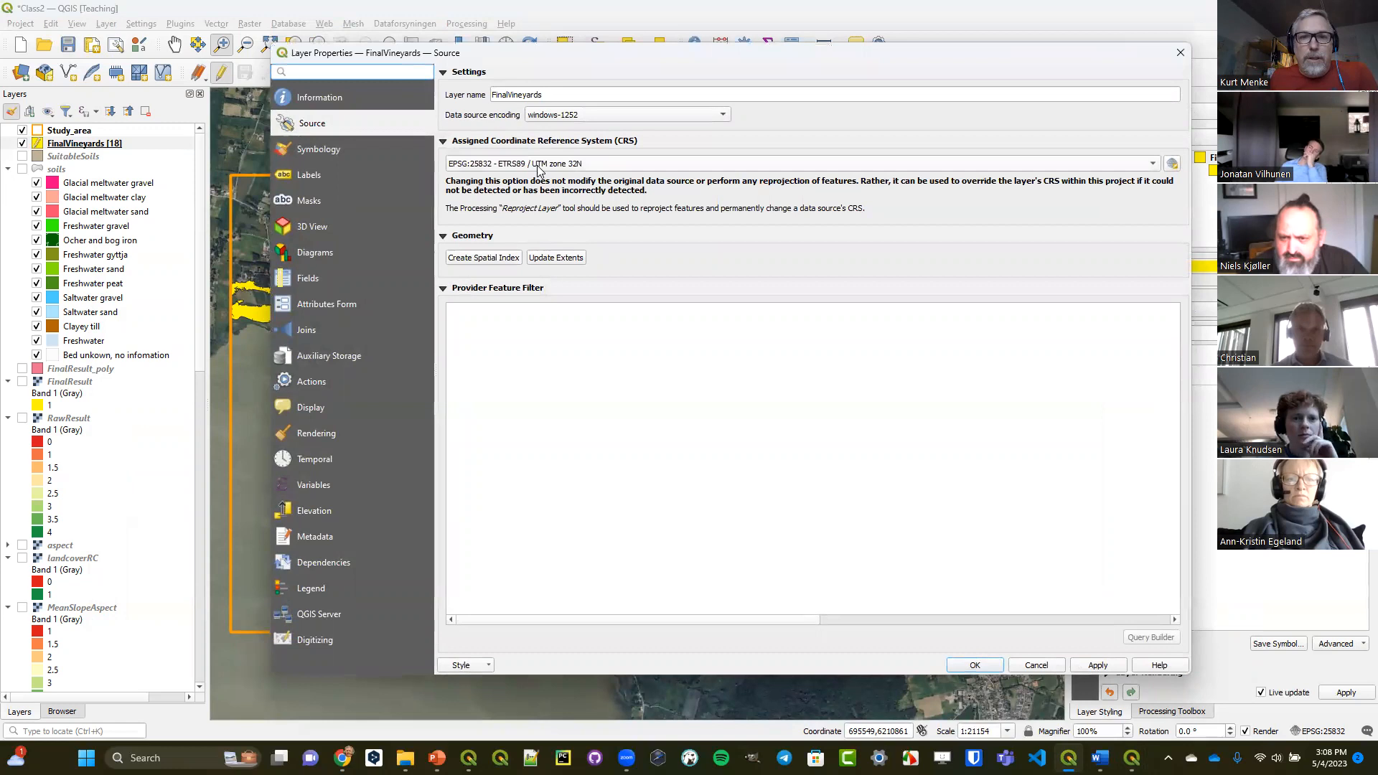
mouse_move(538, 168)
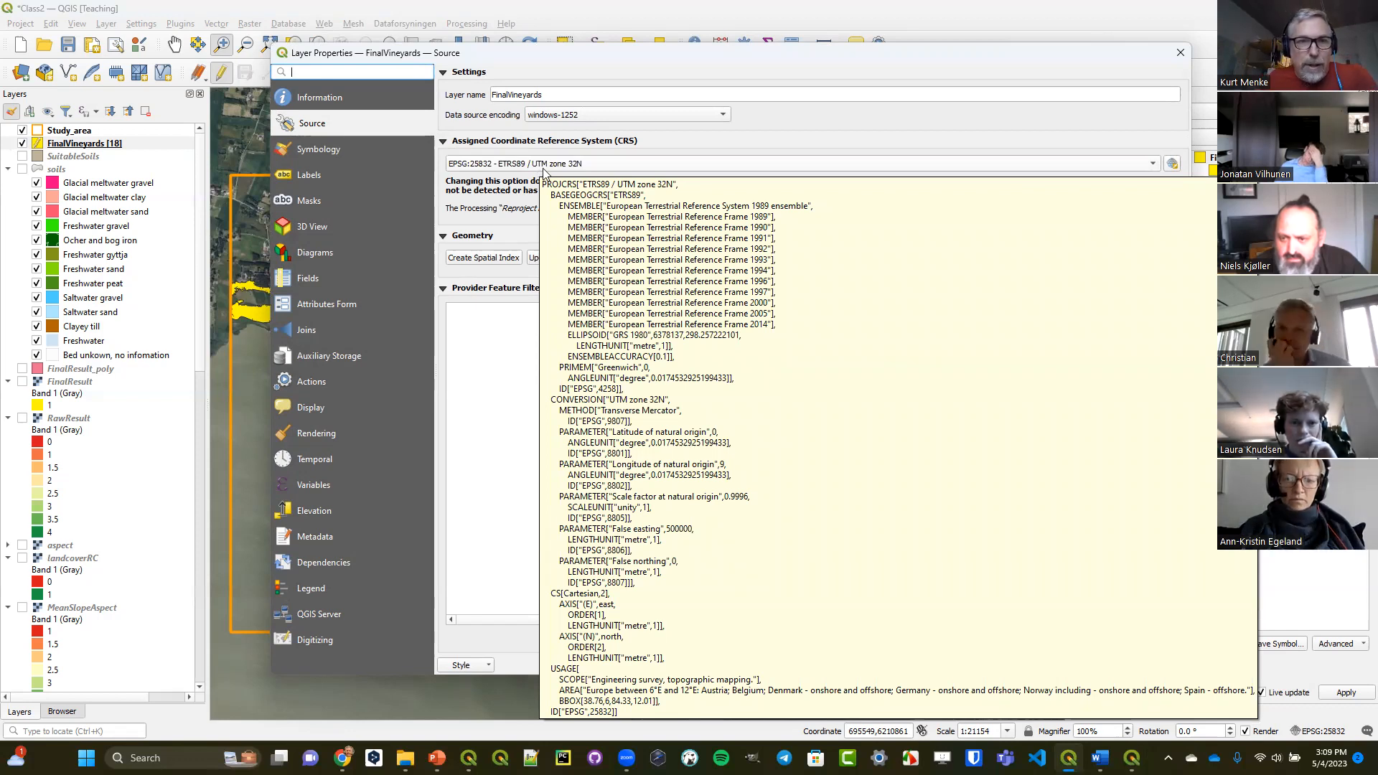
left_click(332, 106)
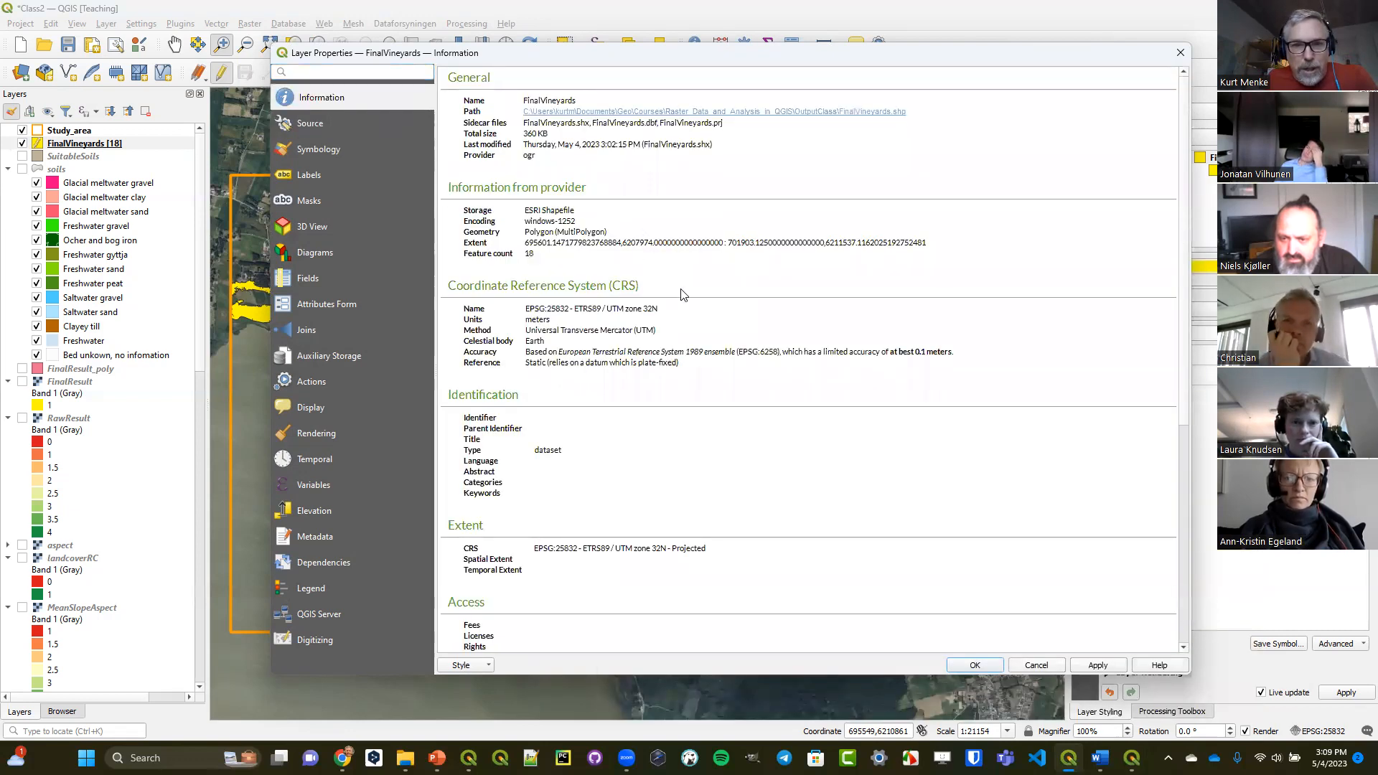
left_click_drag(525, 321, 545, 321)
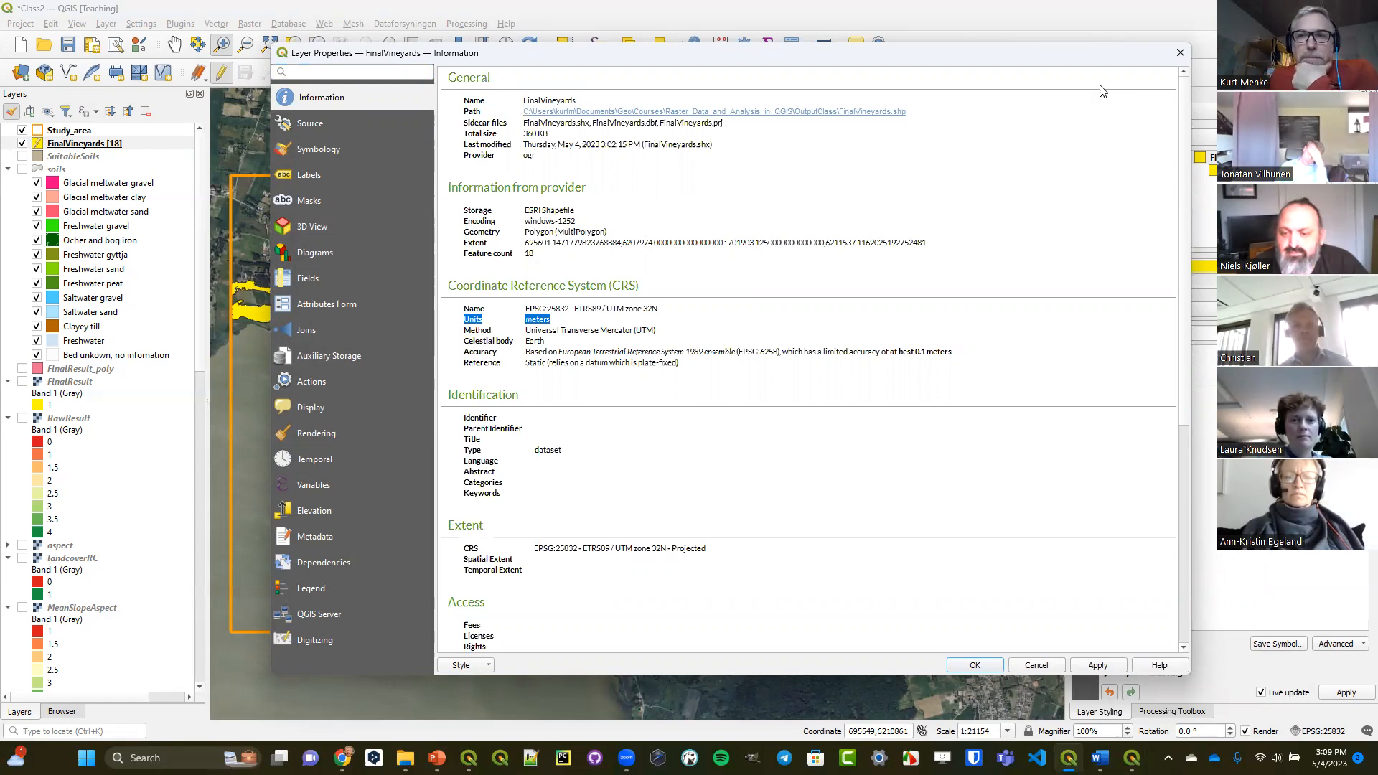
left_click(1181, 54)
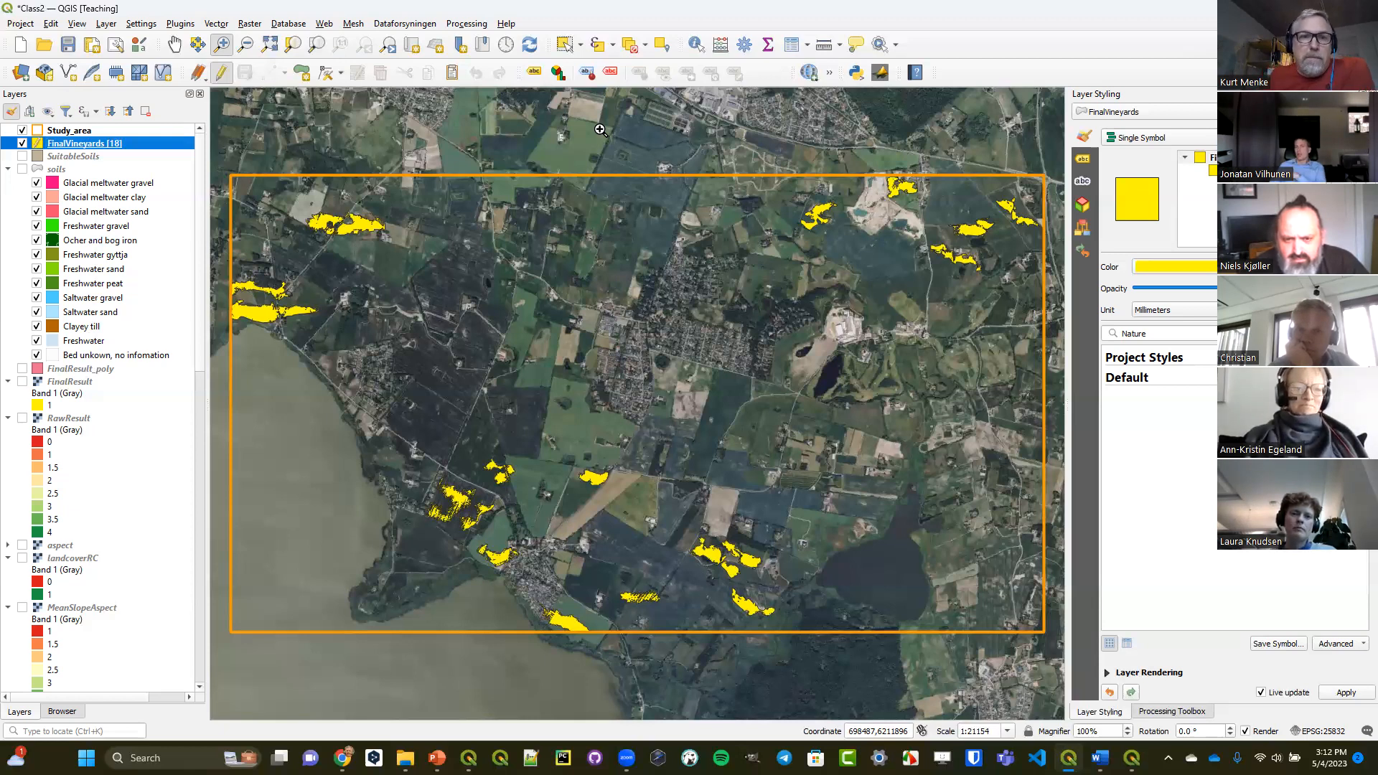
Stop editing the FinalVineyards layer and examine its jagged southwestern polygons up close, returning to the full study area.
left_click(223, 74)
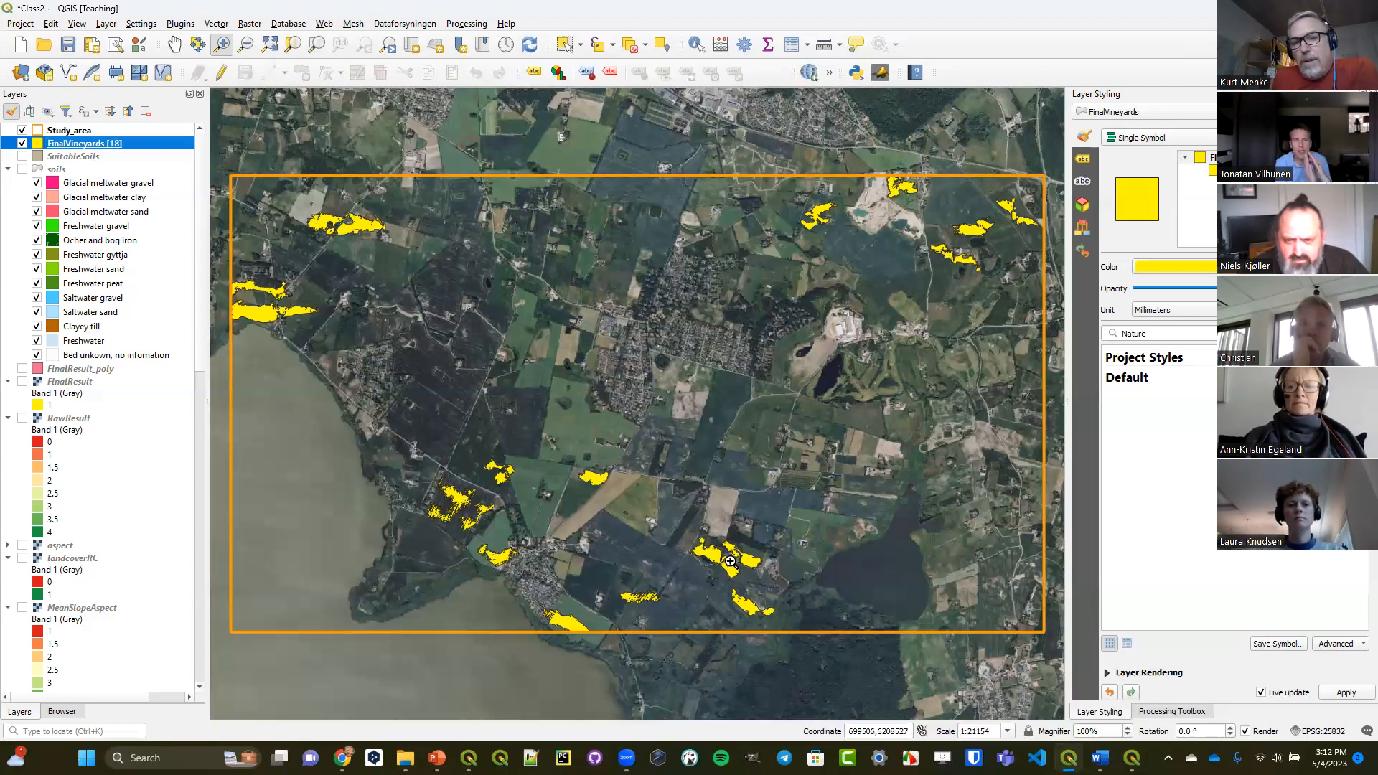
left_click_drag(416, 431, 789, 653)
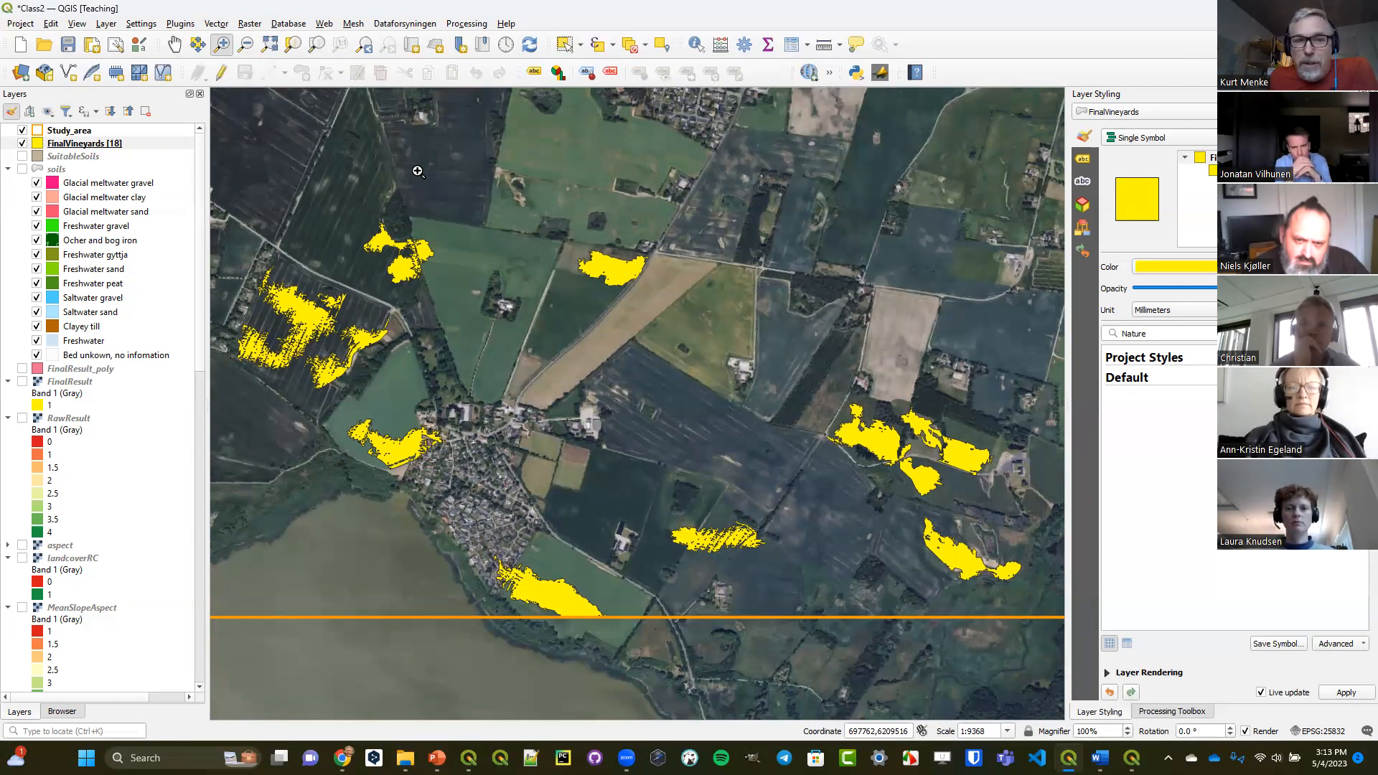
left_click(226, 48)
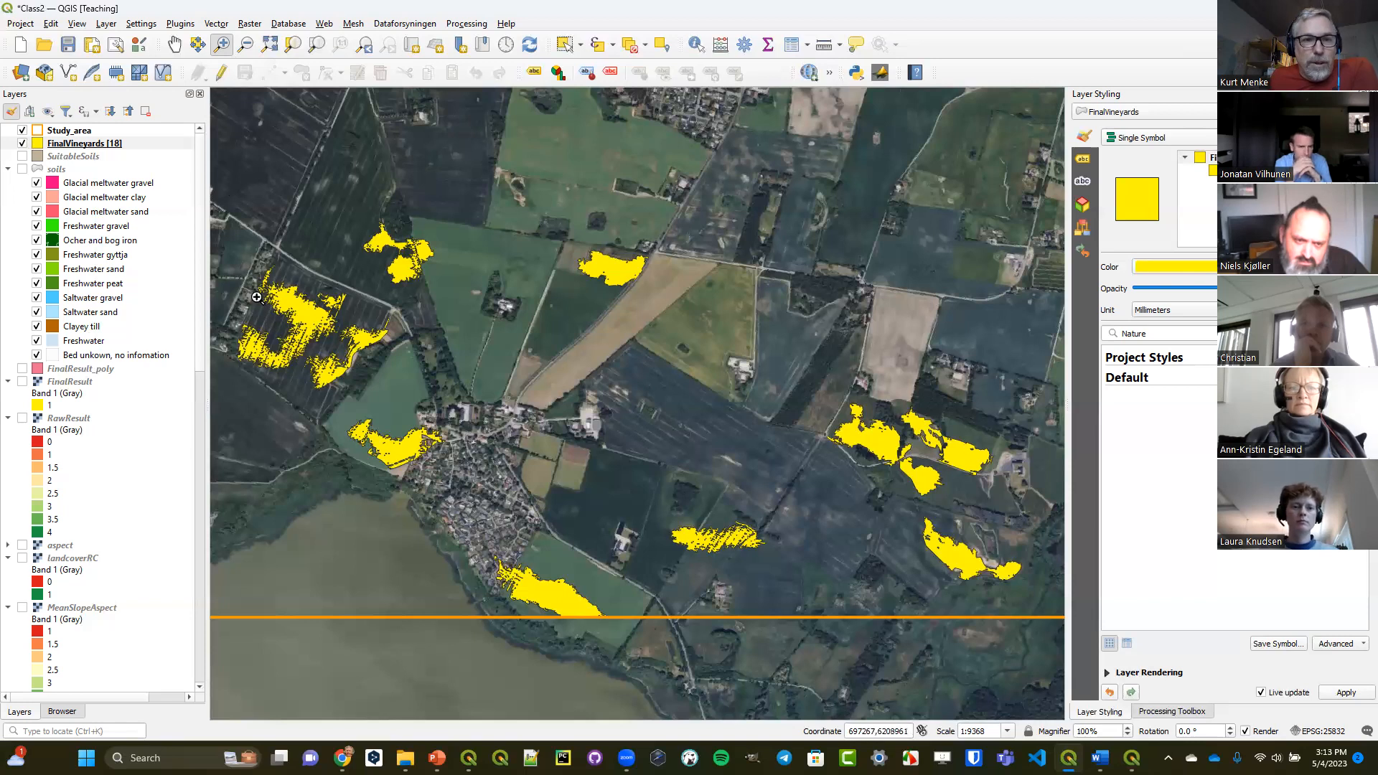
left_click_drag(233, 260, 399, 411)
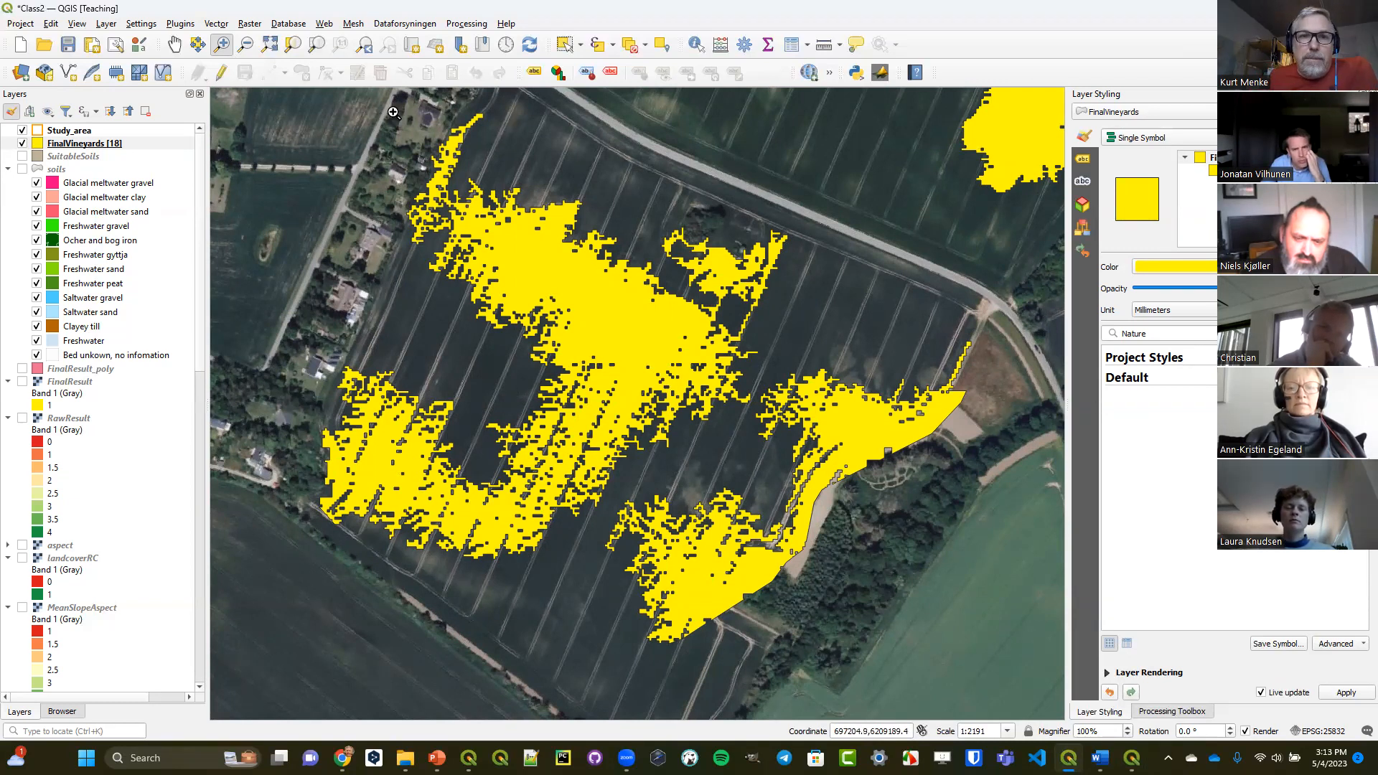
left_click(364, 46)
left_click(365, 46)
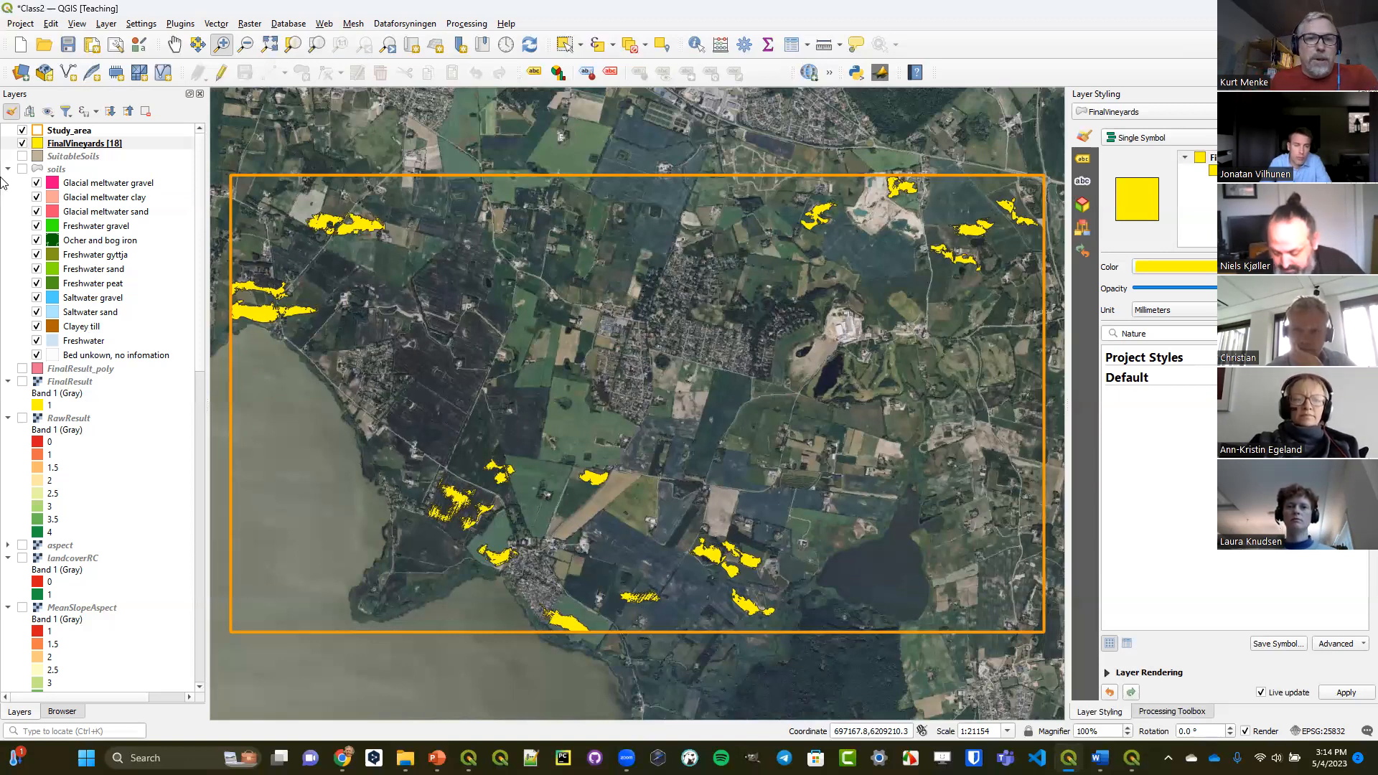
Add the ParcelsClipped layer from OtherData.gpkg to the map and select it among the project layers.
left_click(61, 714)
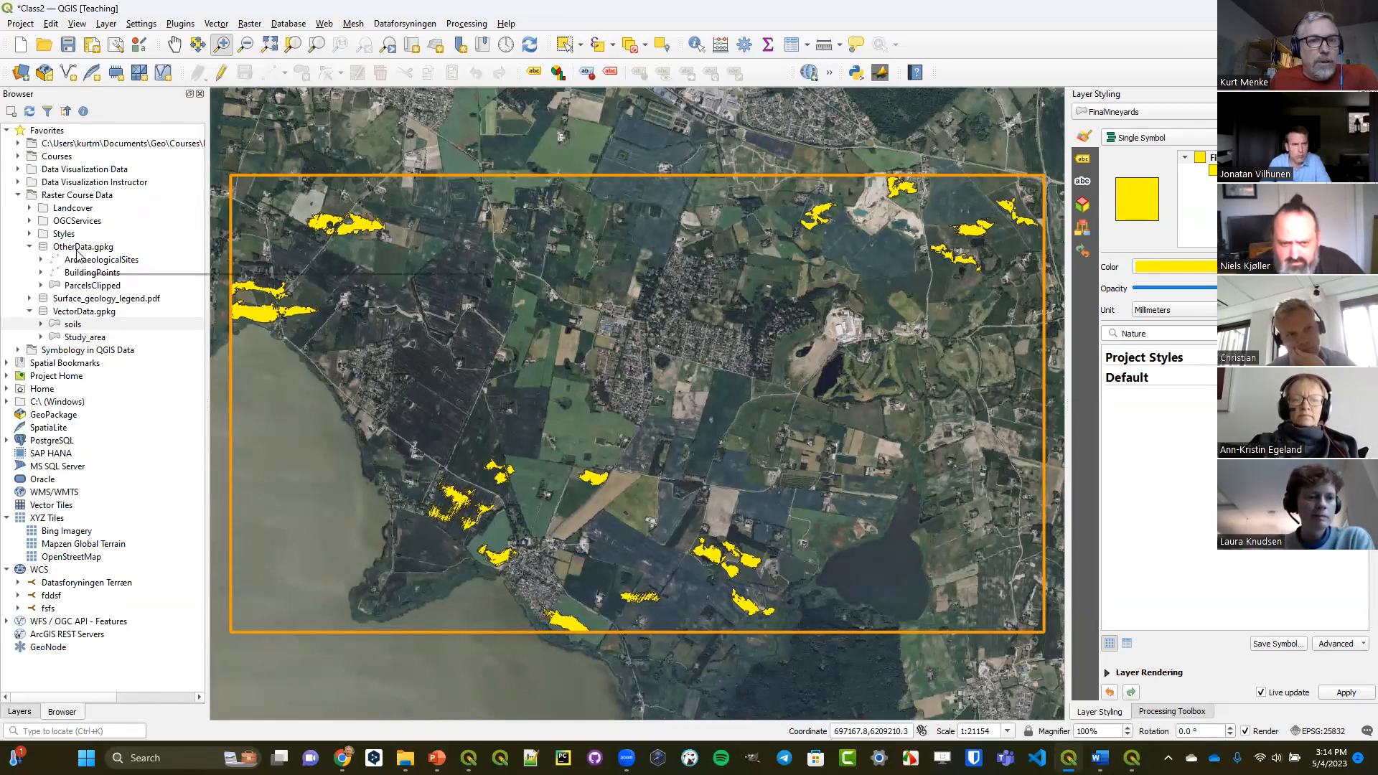
left_click_drag(78, 285, 456, 331)
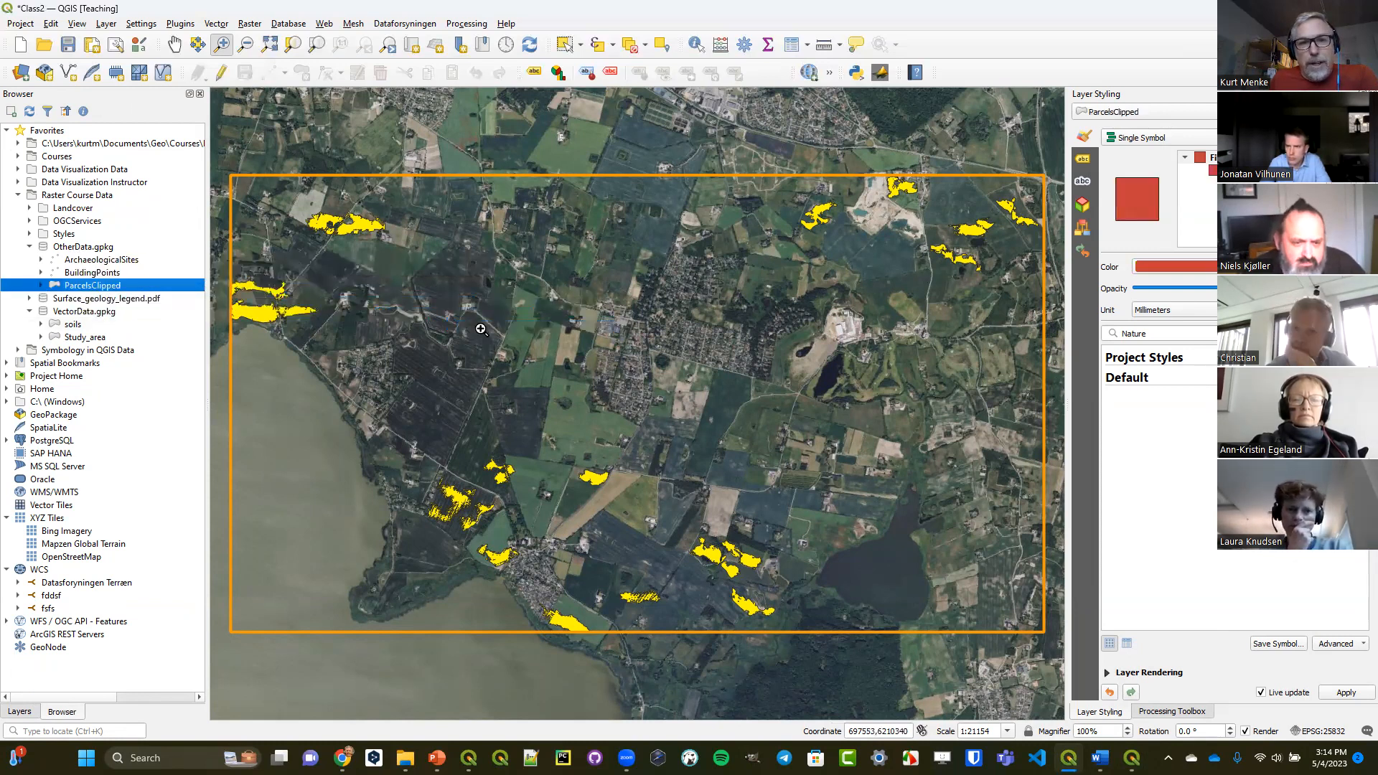
left_click(20, 711)
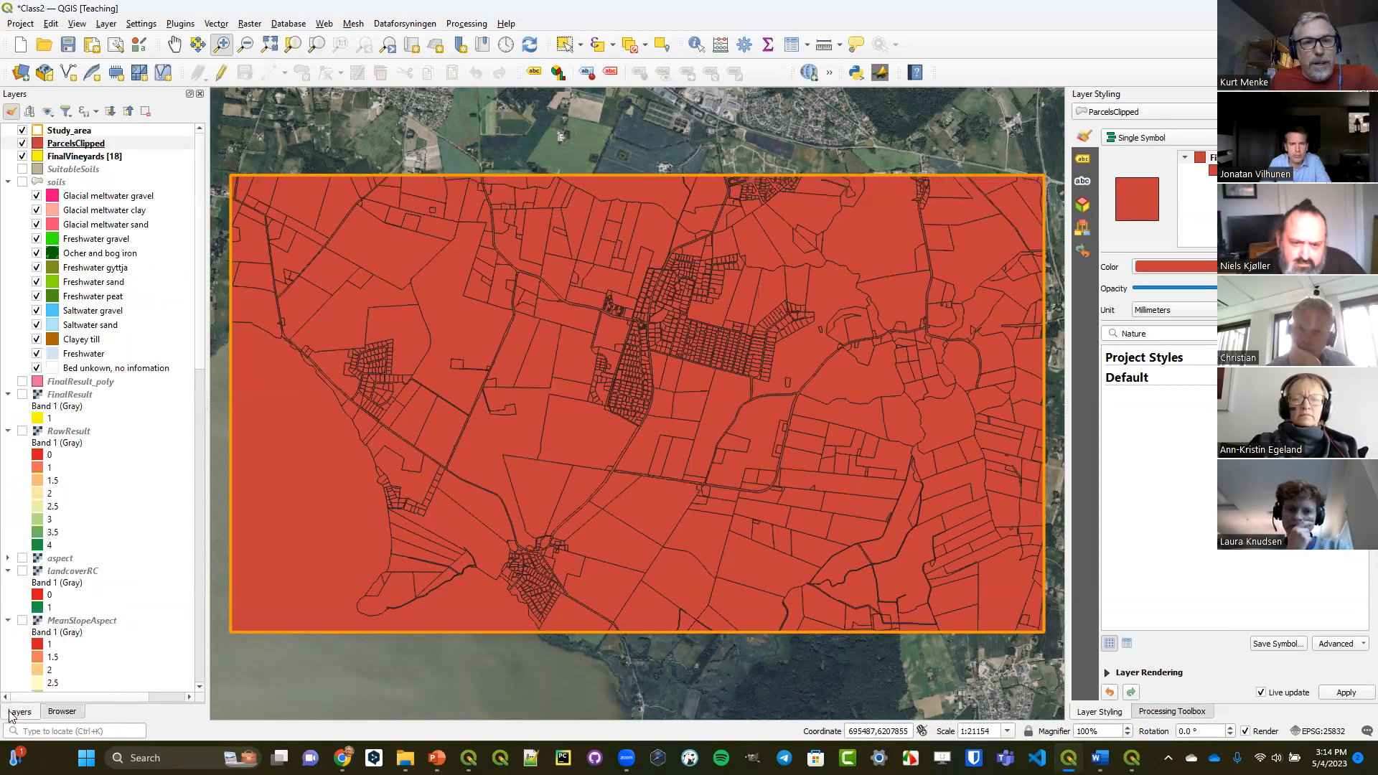
left_click(77, 143)
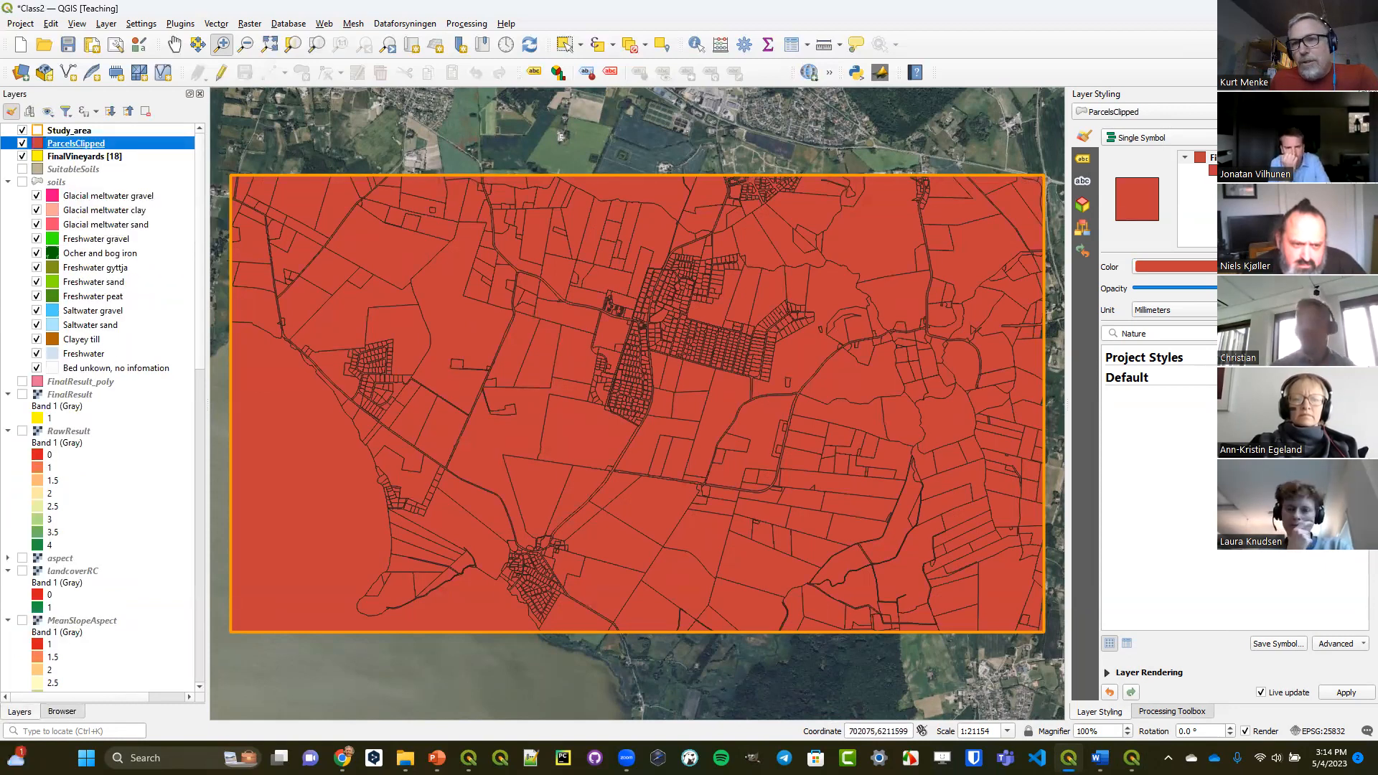
Style the ParcelsClipped simple fill with no brush and a white stroke.
left_click(1197, 170)
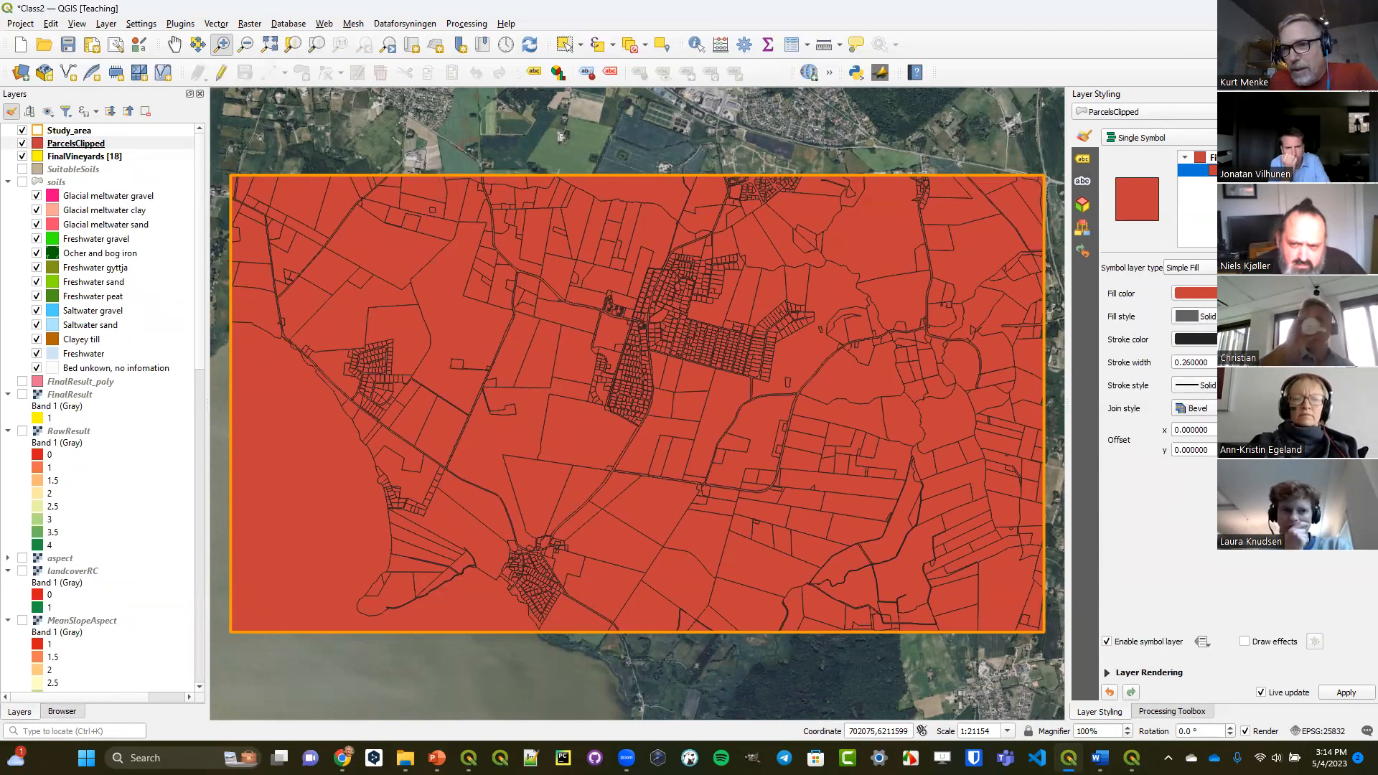
left_click(1195, 317)
left_click(1206, 330)
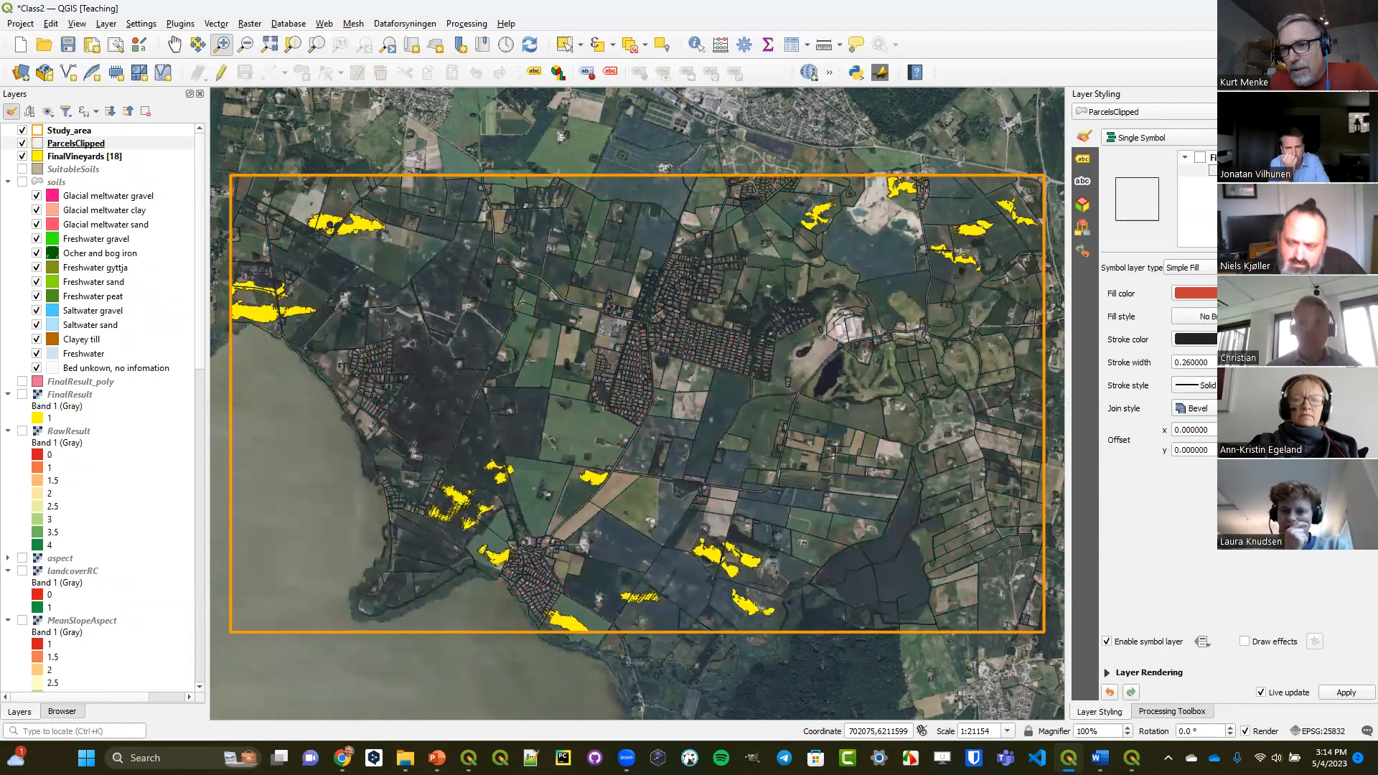
left_click(1205, 340)
left_click(1195, 564)
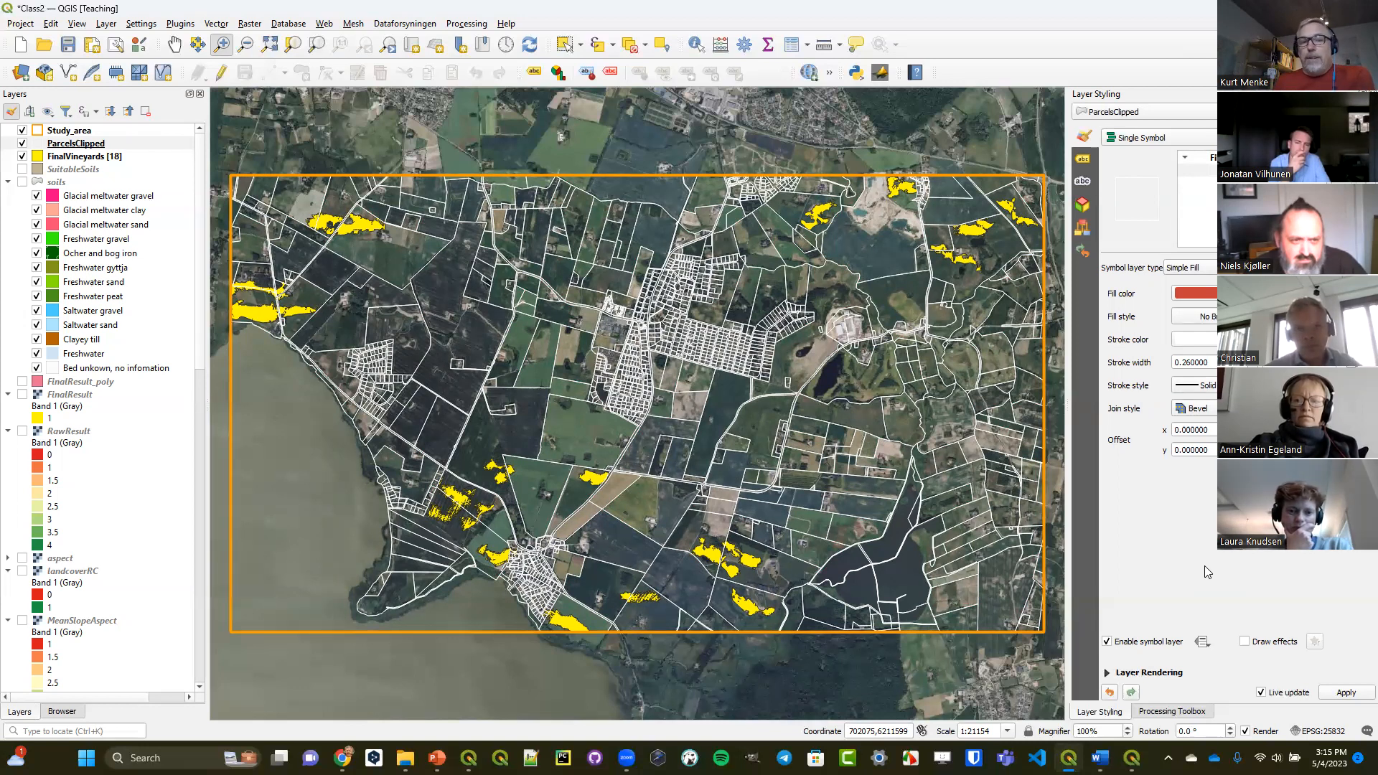
Examine how the southwestern vineyard polygons fall within the parcel boundaries, and return to the full study area.
left_click(223, 46)
left_click_drag(405, 427, 582, 576)
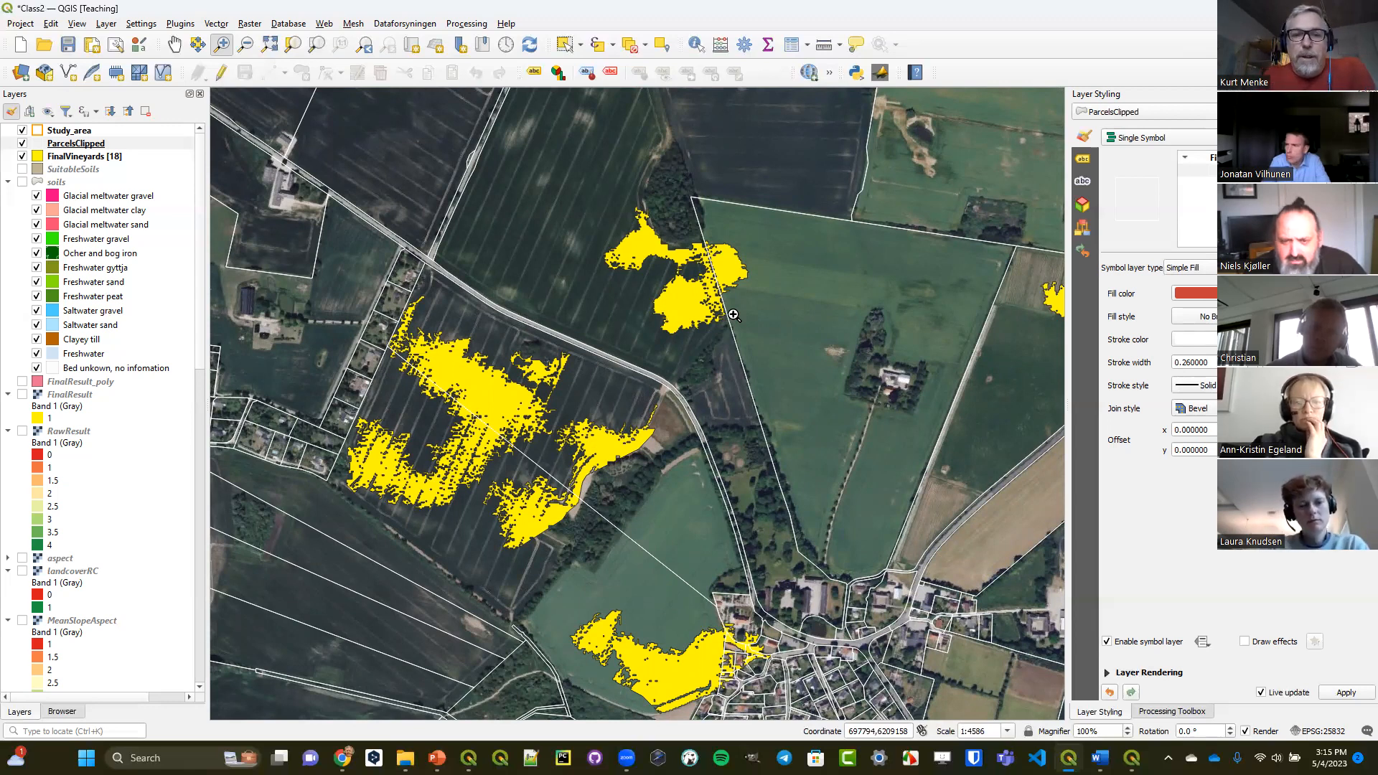
left_click(365, 45)
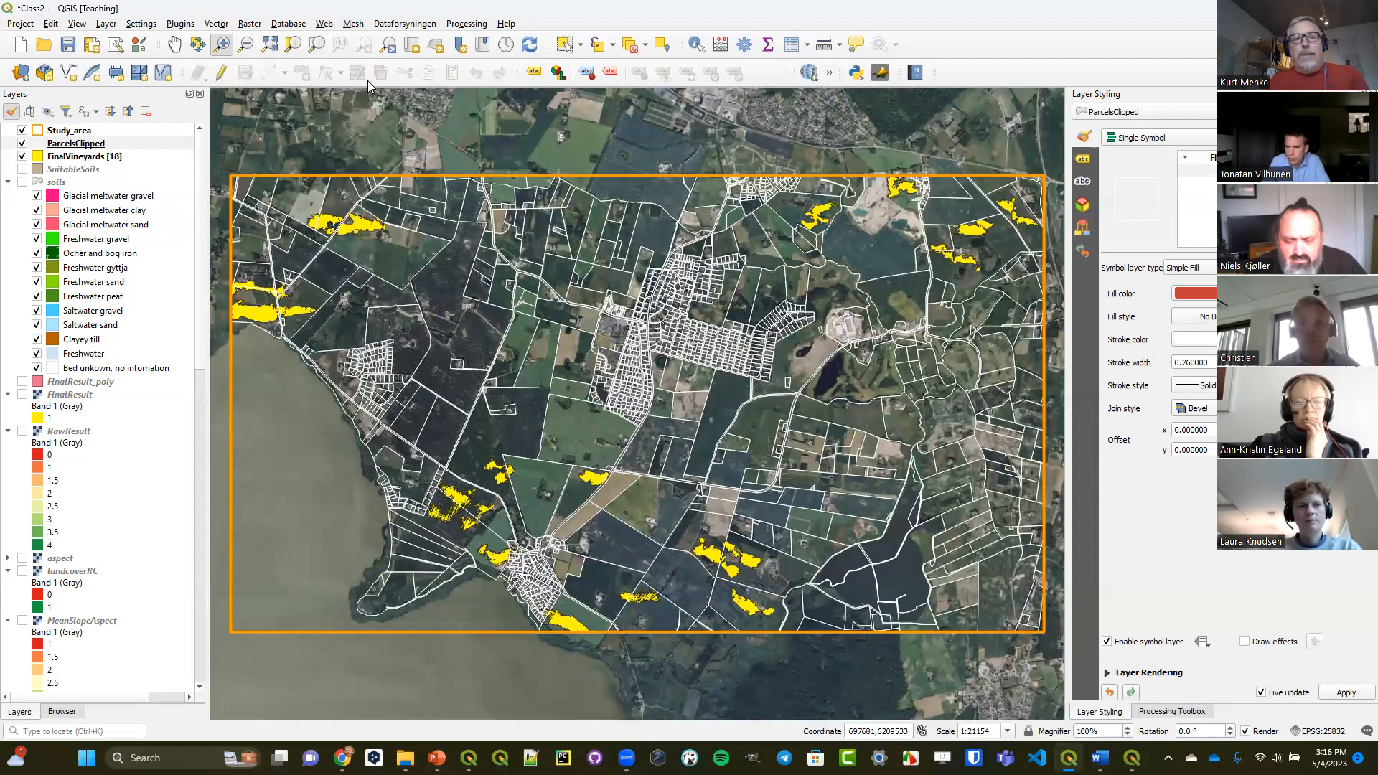
Show the RawResult raster, search the processing tools for "zonal", and open Zonal statistics with ParcelsClipped as the input layer.
left_click(22, 431)
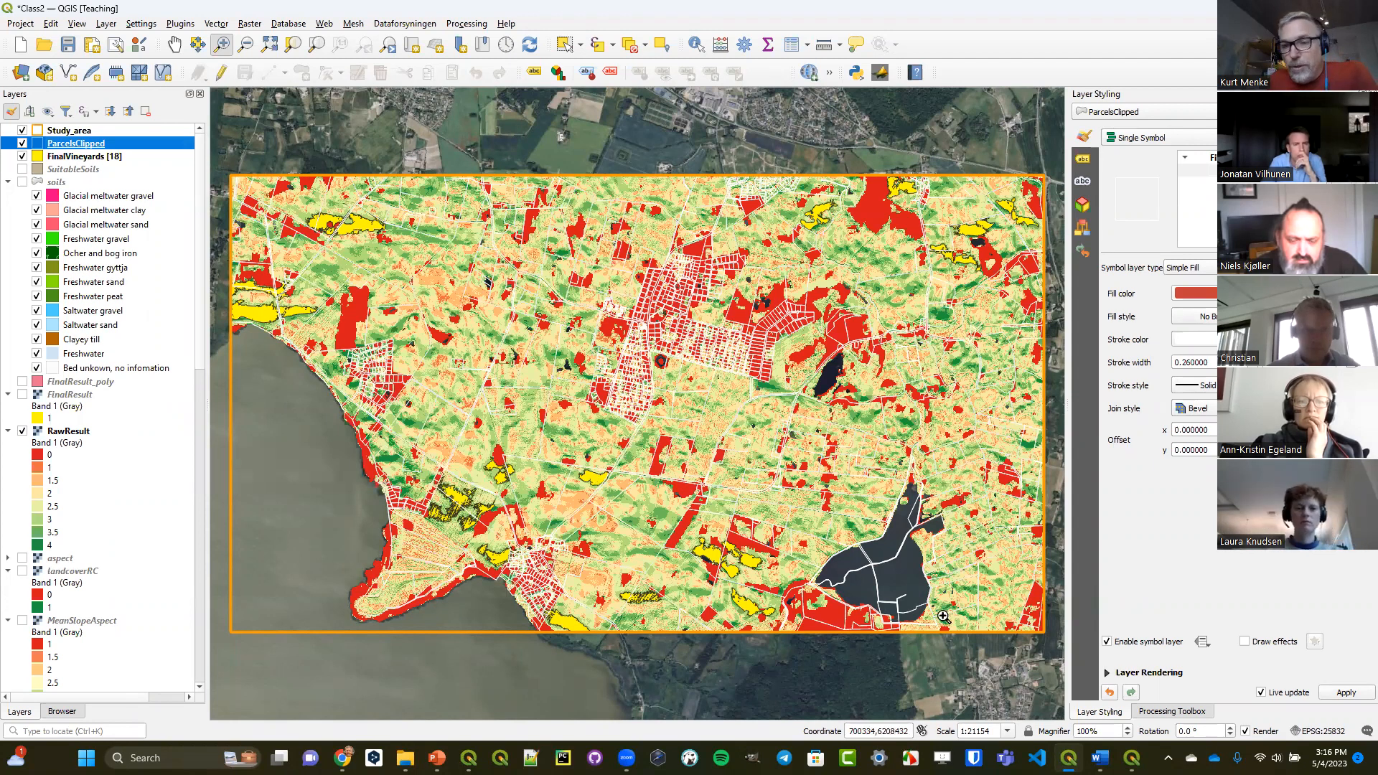
left_click(1168, 712)
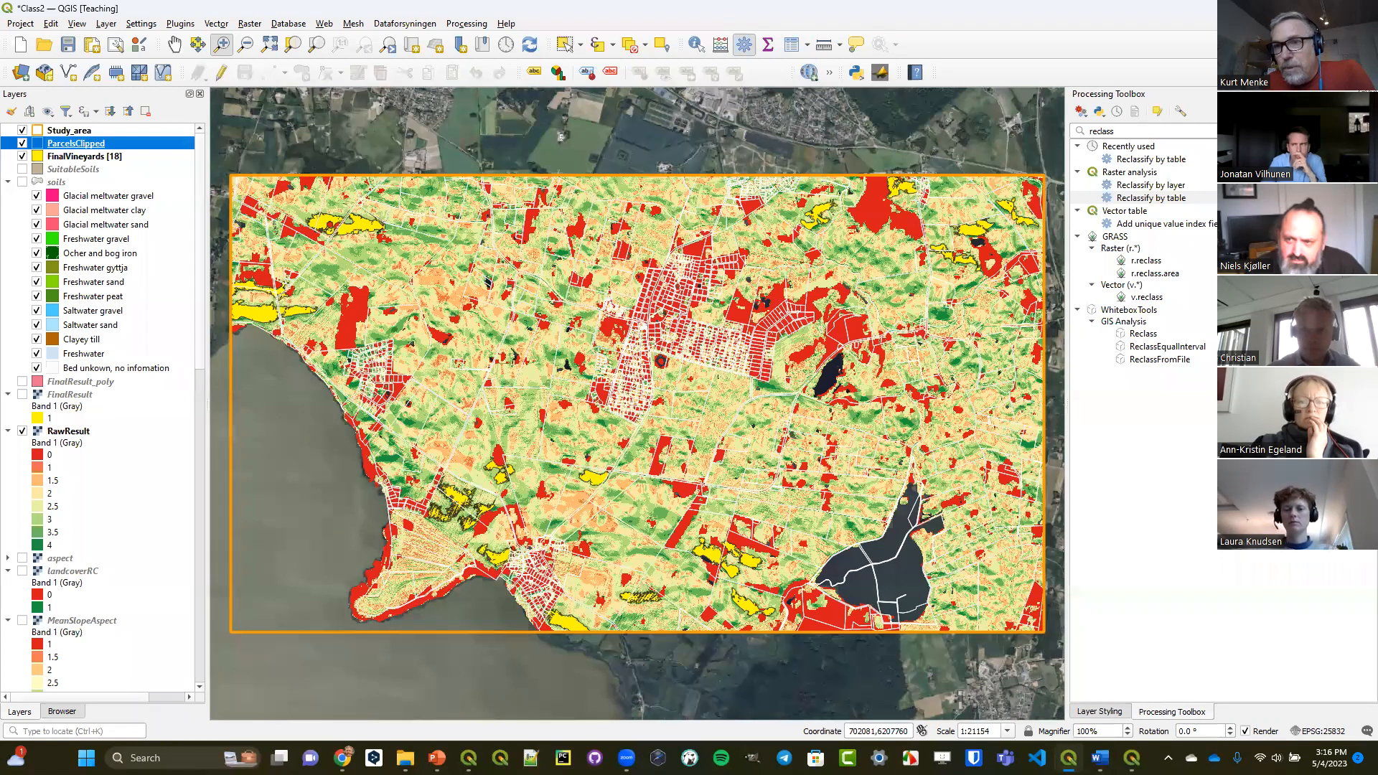
left_click(1368, 131)
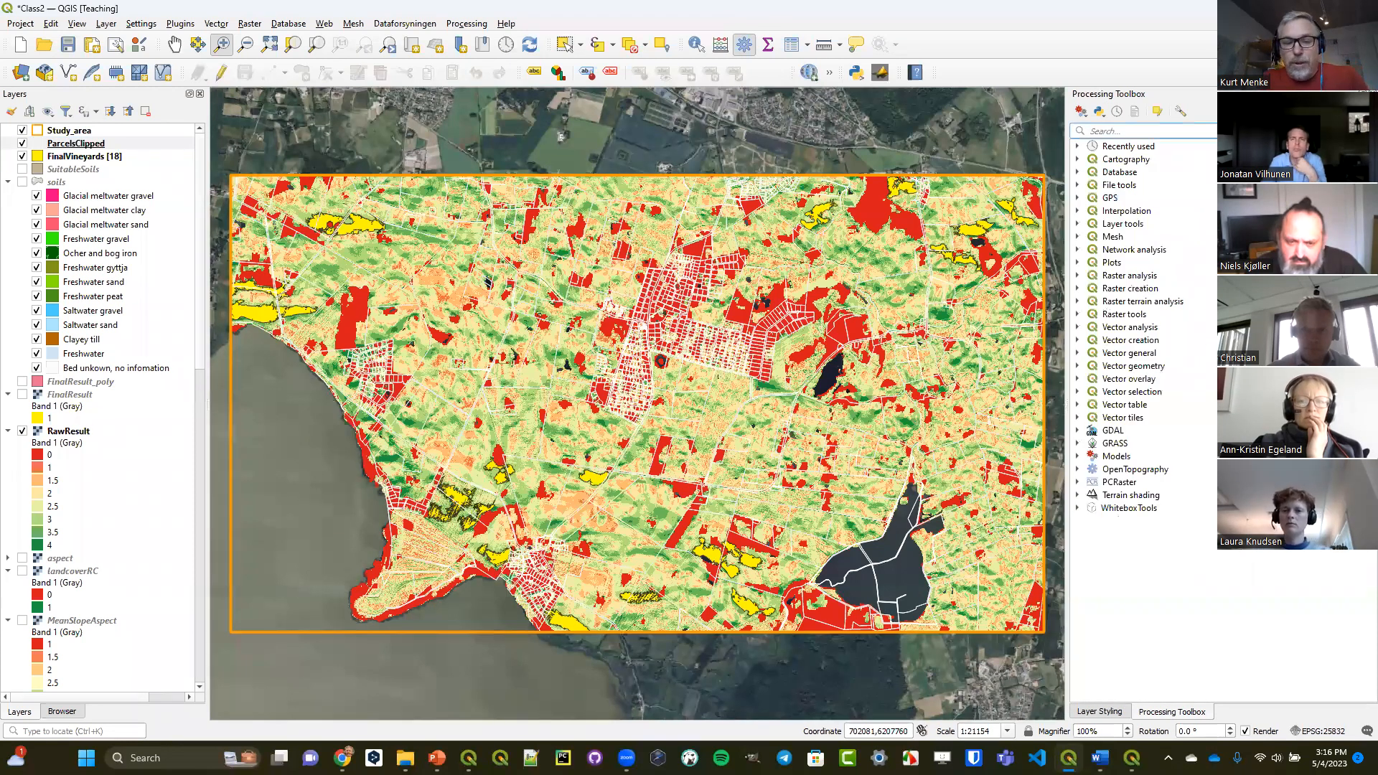
type("zonal")
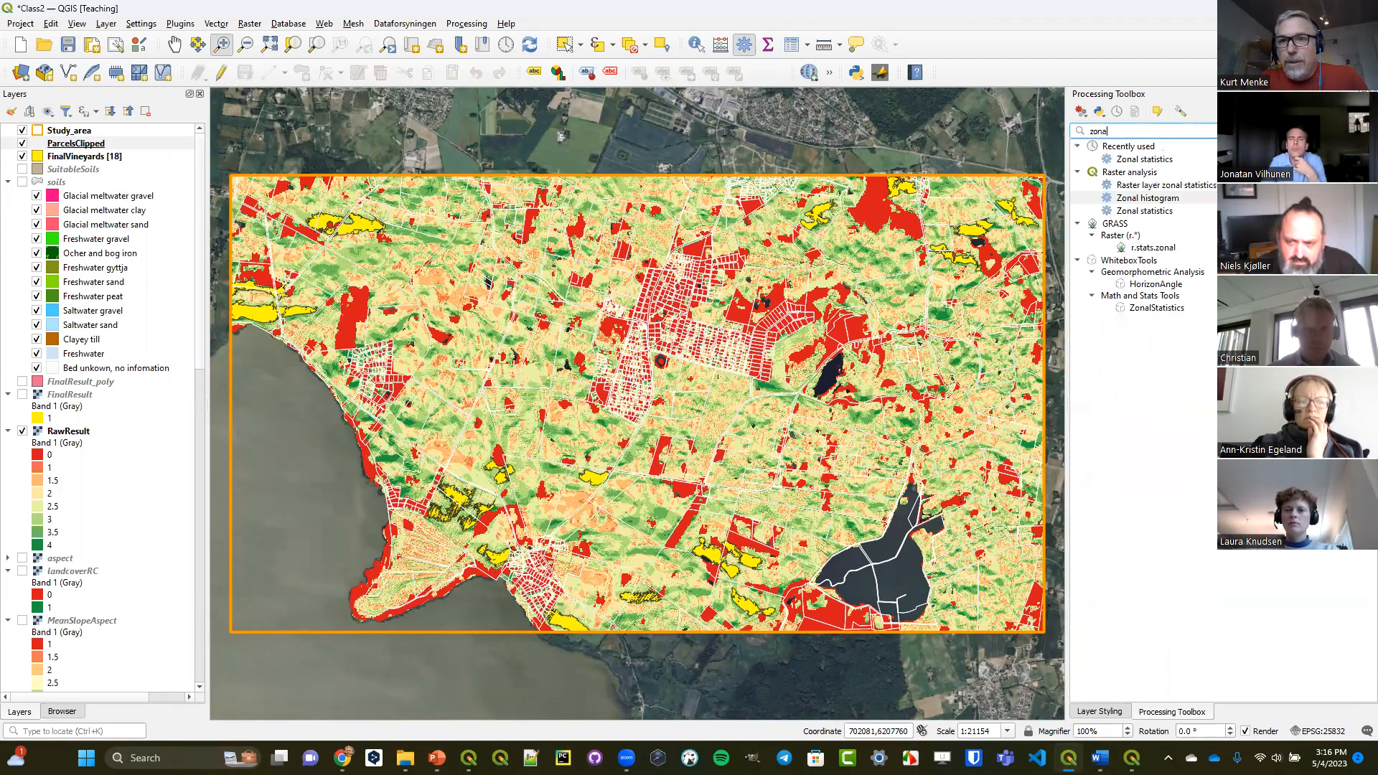
left_click(1155, 216)
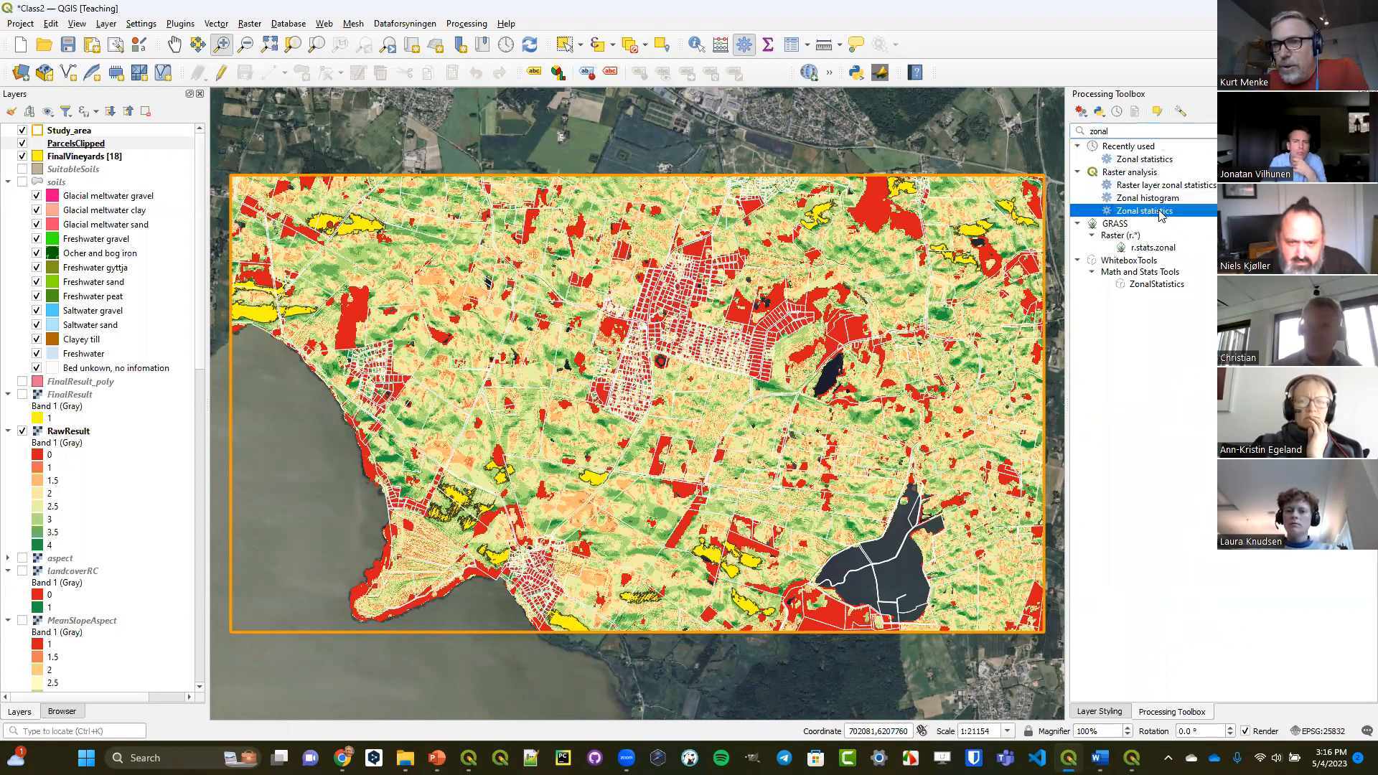
double_click(1161, 211)
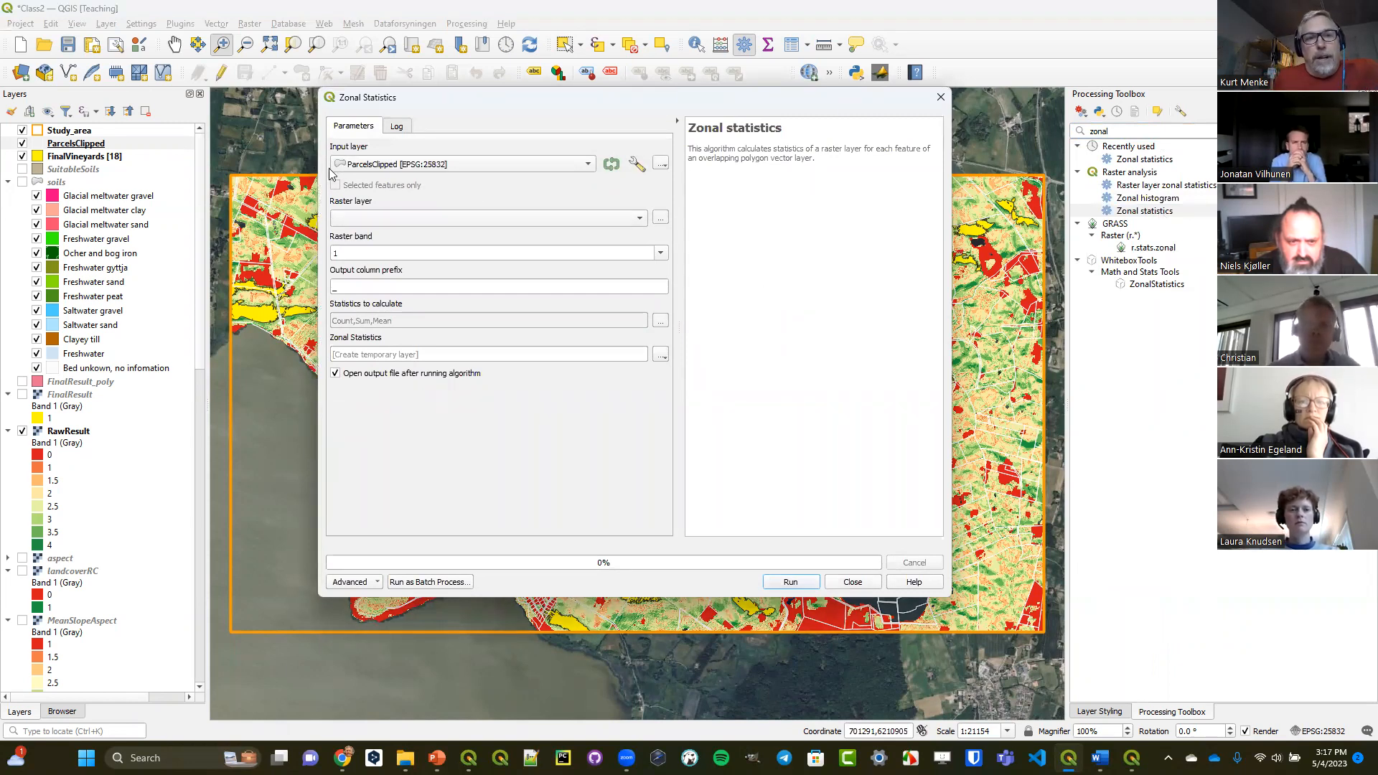
Use RawResult as the raster for the zonal statistics, and set the output file to parcels_rawresult.shp in the OutputClass folder.
left_click(68, 432)
left_click_drag(68, 436, 416, 227)
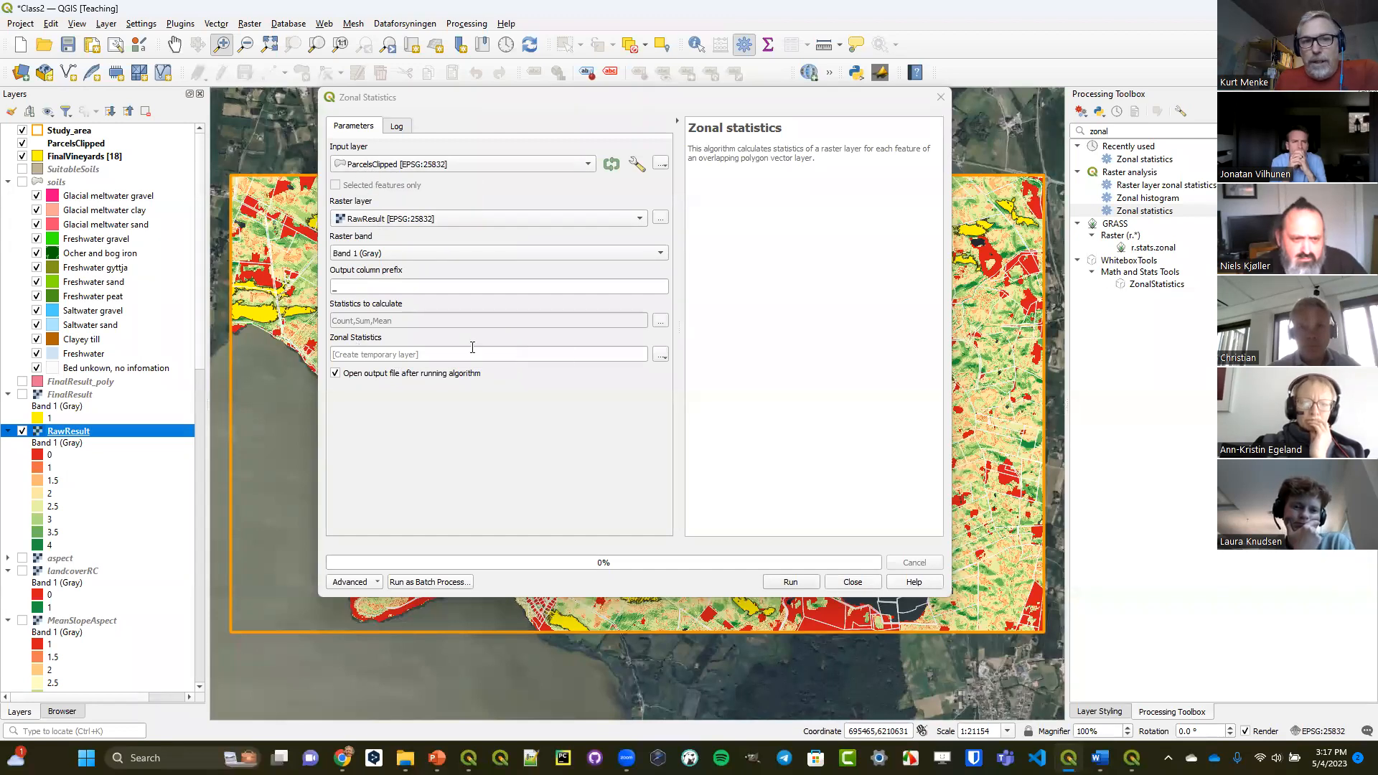
left_click(665, 354)
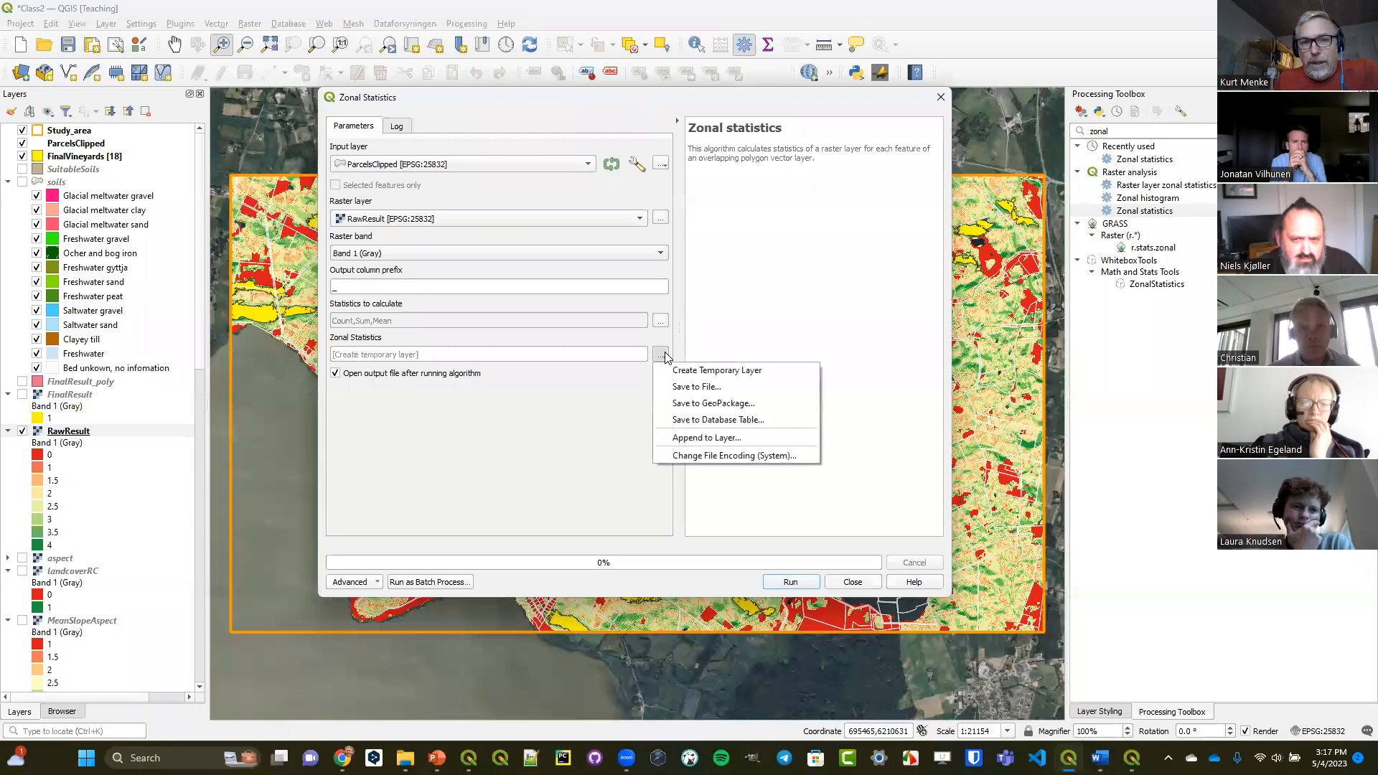
left_click(682, 391)
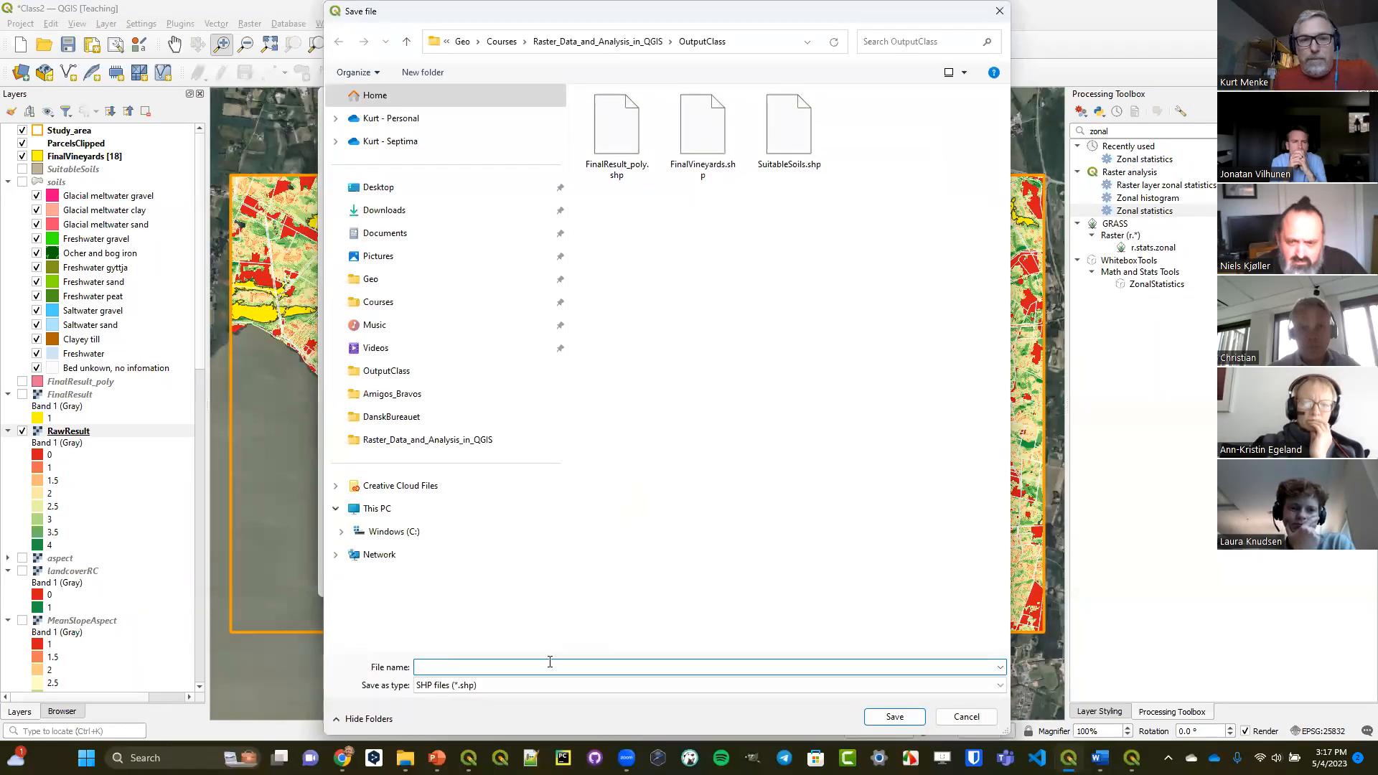
type("parcels_ra")
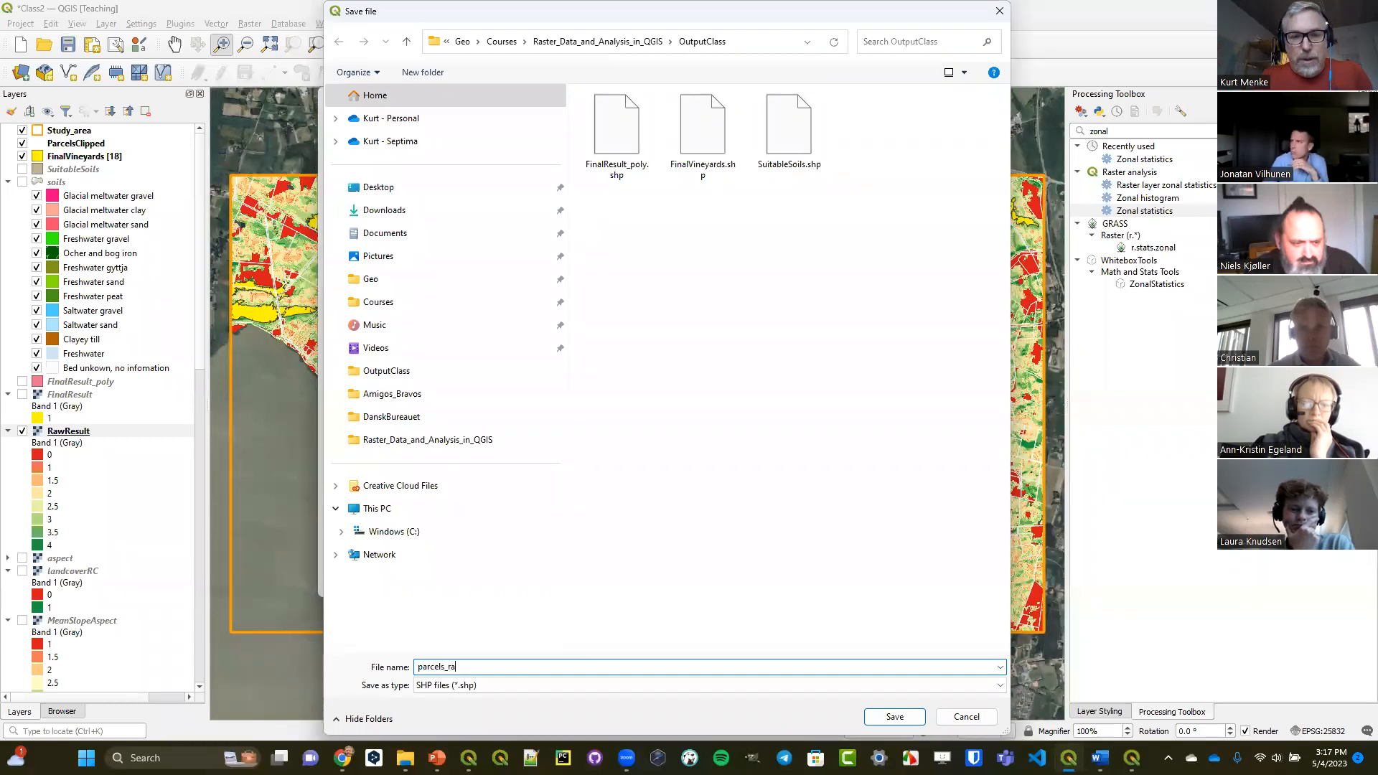
type("wresult")
key("Return")
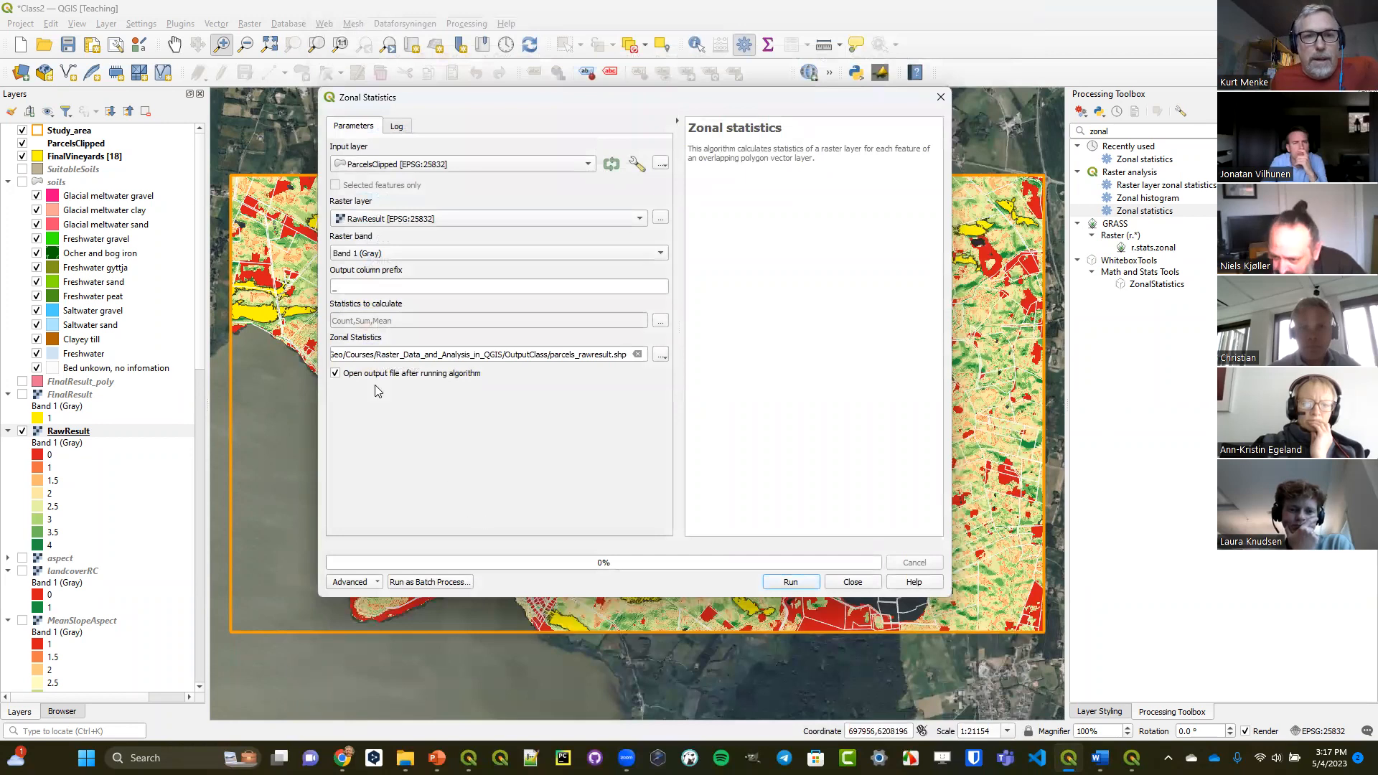
Run Zonal Statistics with Count, Sum and Mean, and place the parcels_rawresult layer directly below FinalVineyards.
left_click(660, 322)
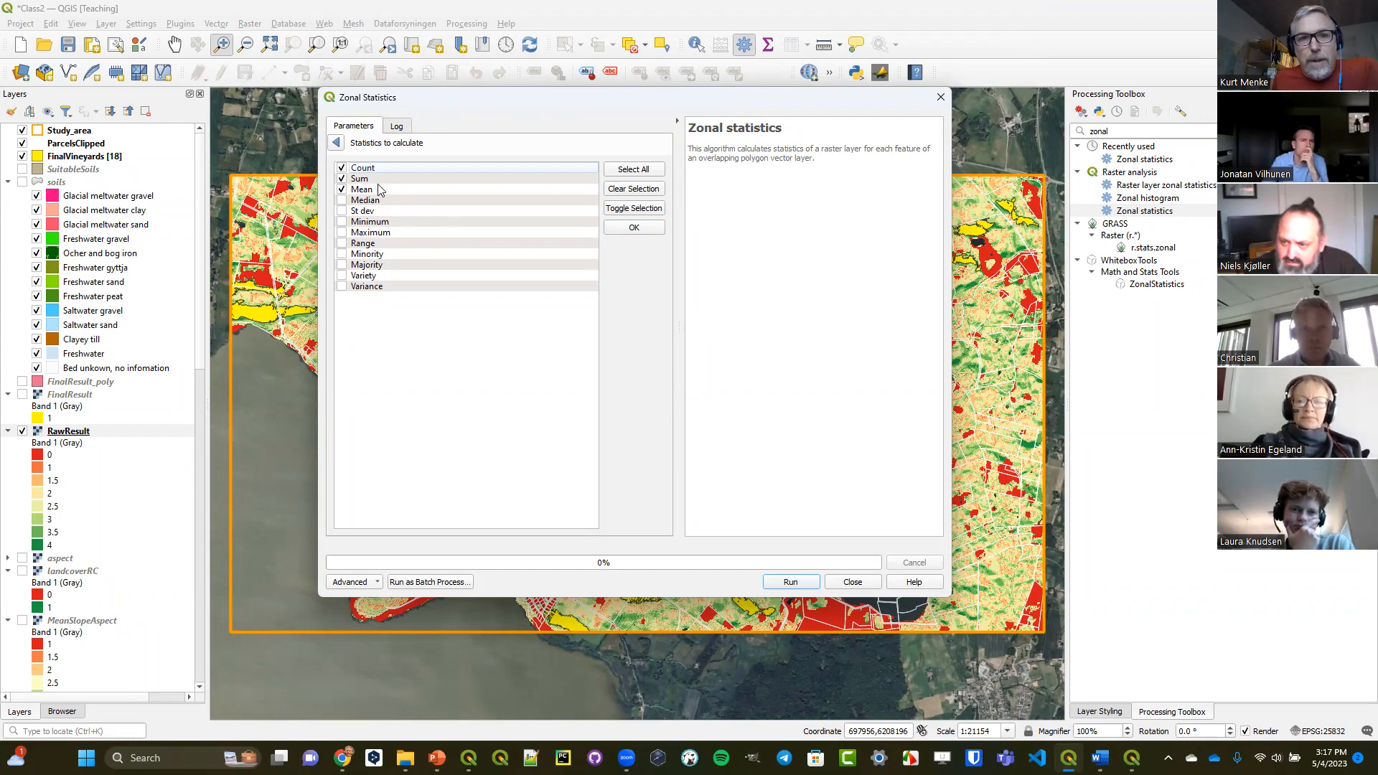
left_click(336, 142)
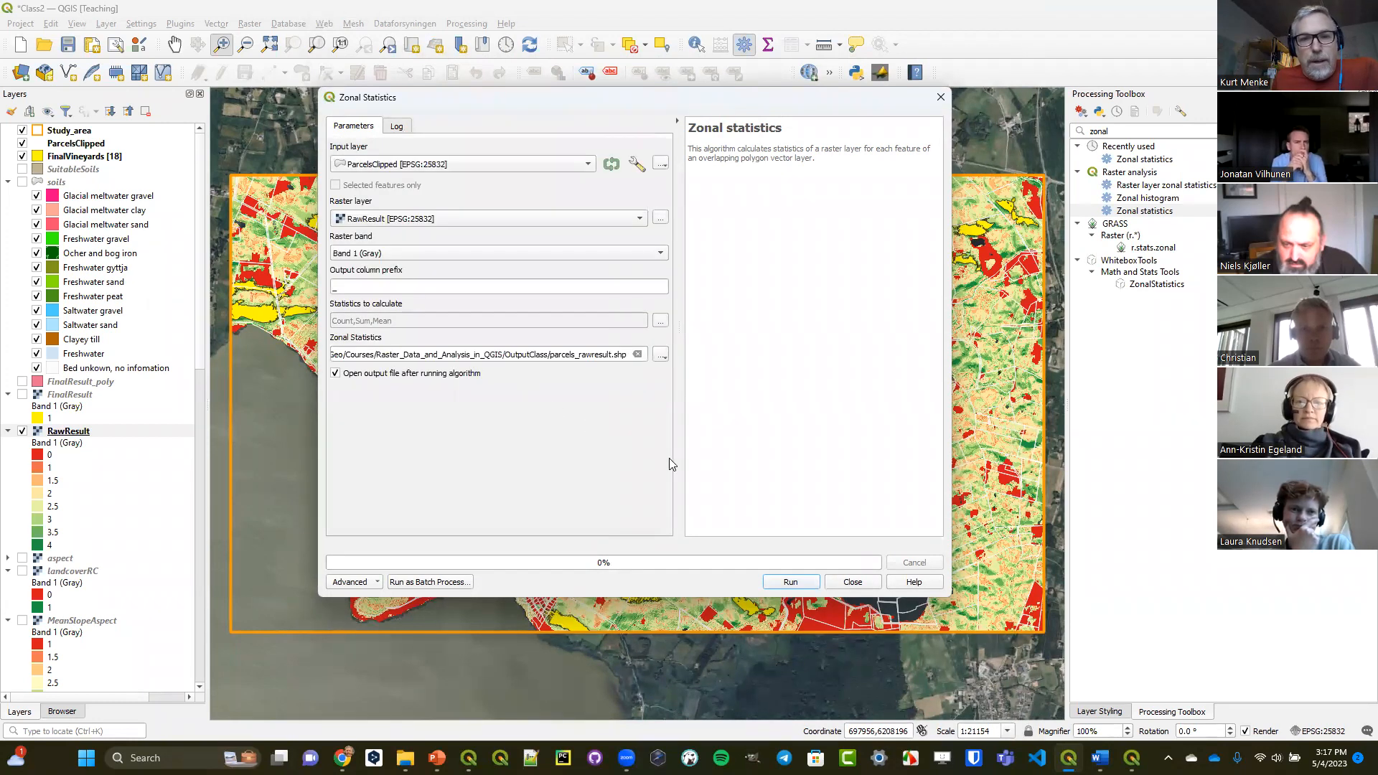
left_click(792, 582)
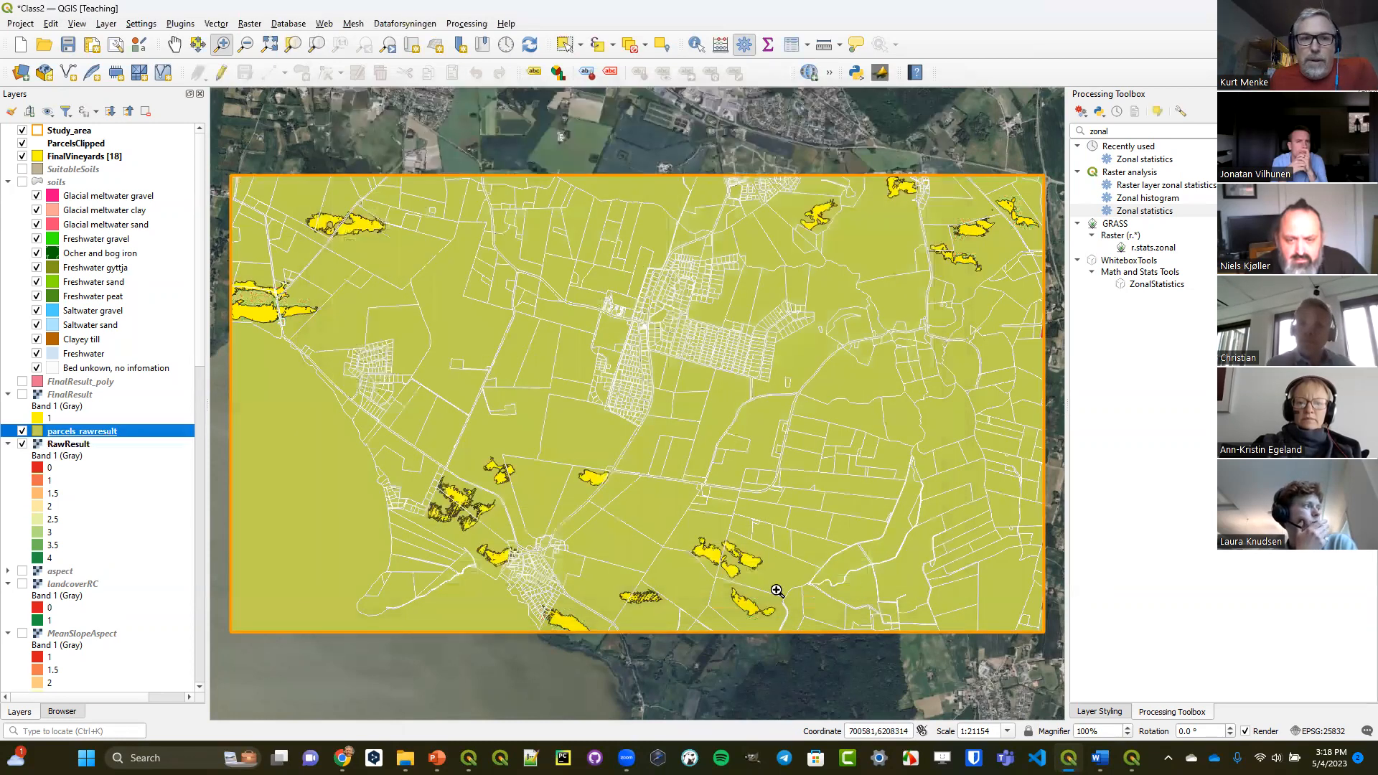
left_click(853, 582)
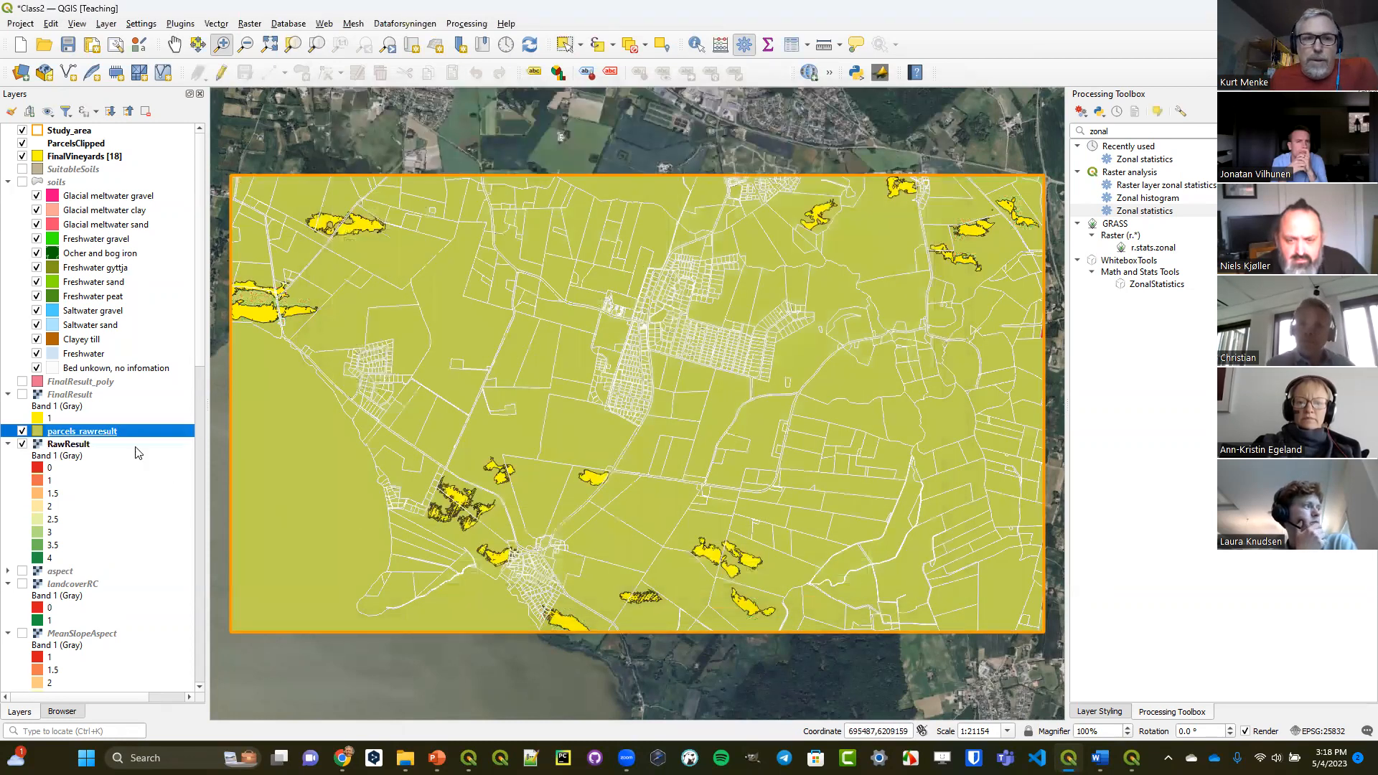
left_click_drag(96, 434, 136, 167)
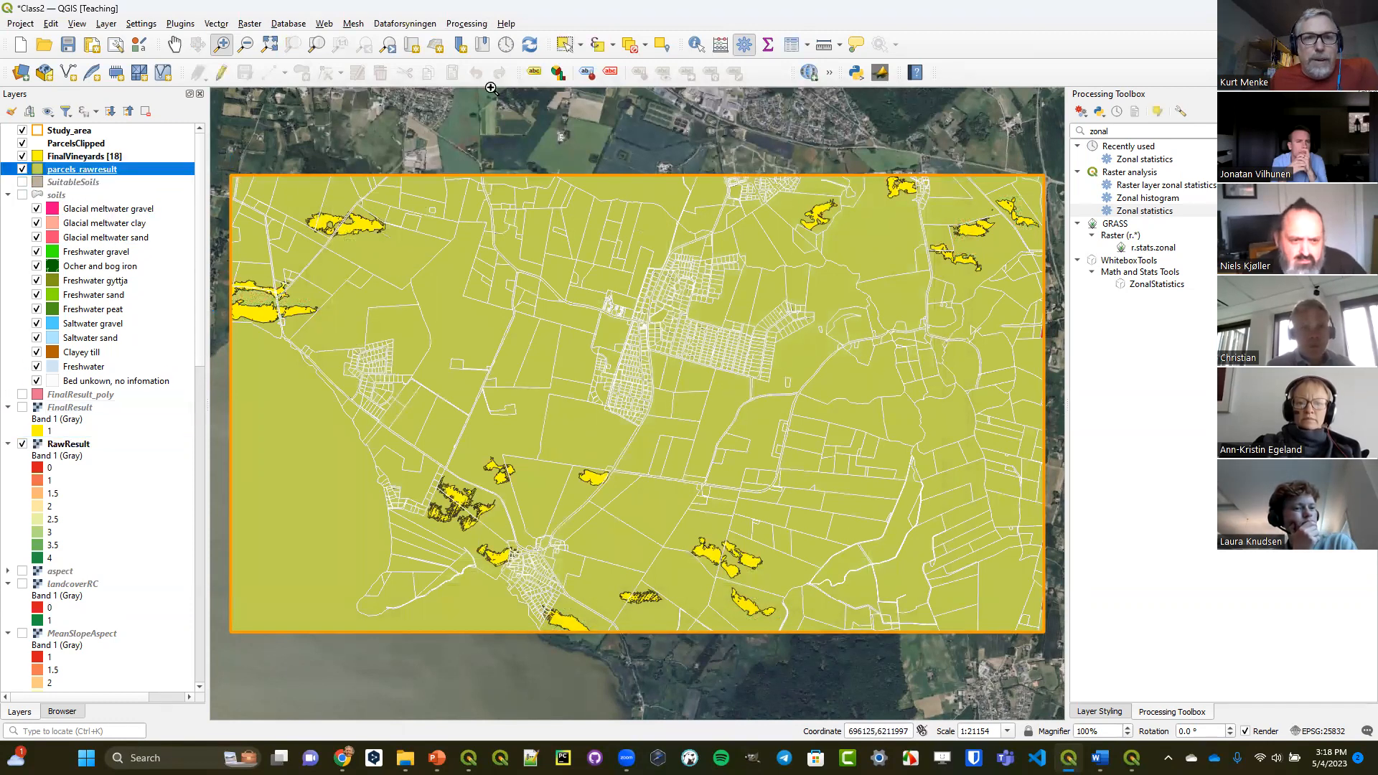
Identify the wedge-shaped parcel north of the southwestern village and examine its _count, _sum and _mean attributes.
left_click(696, 44)
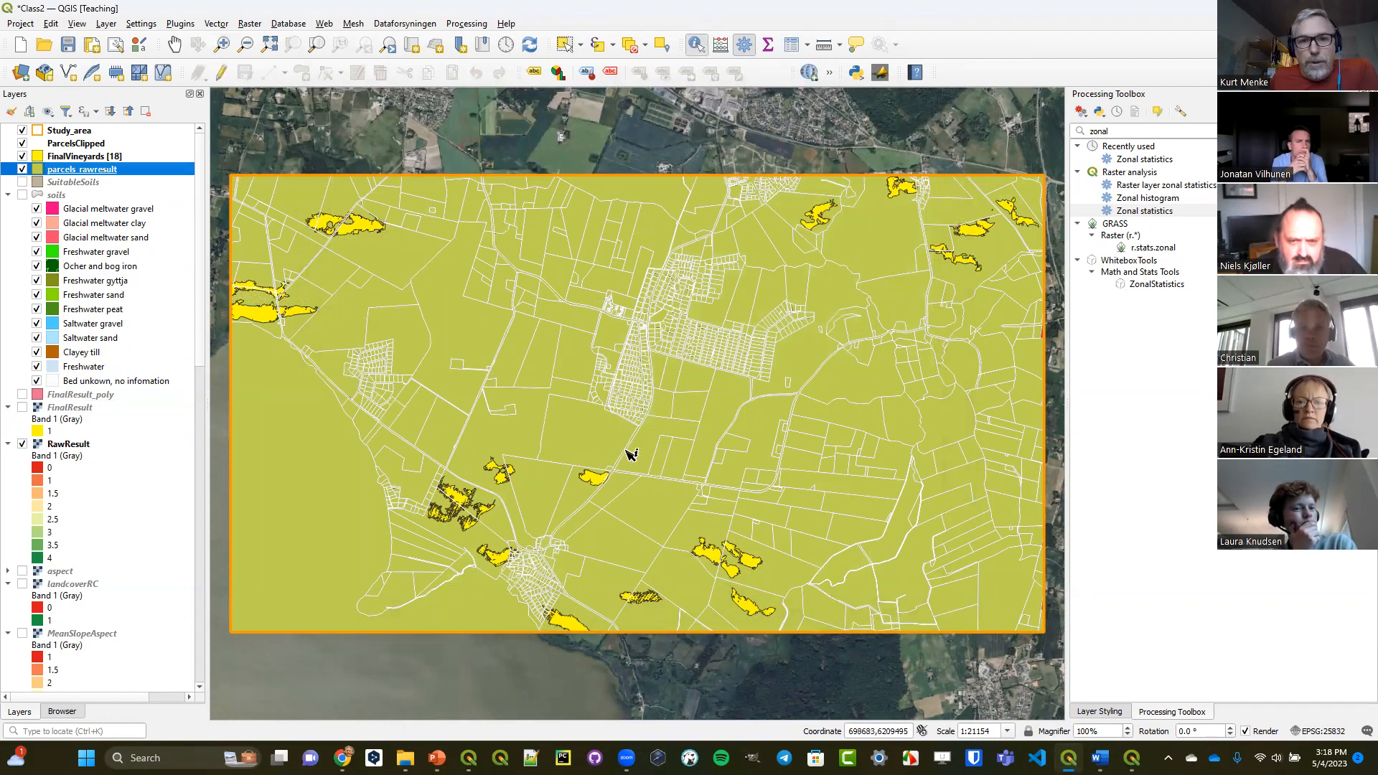
left_click(582, 495)
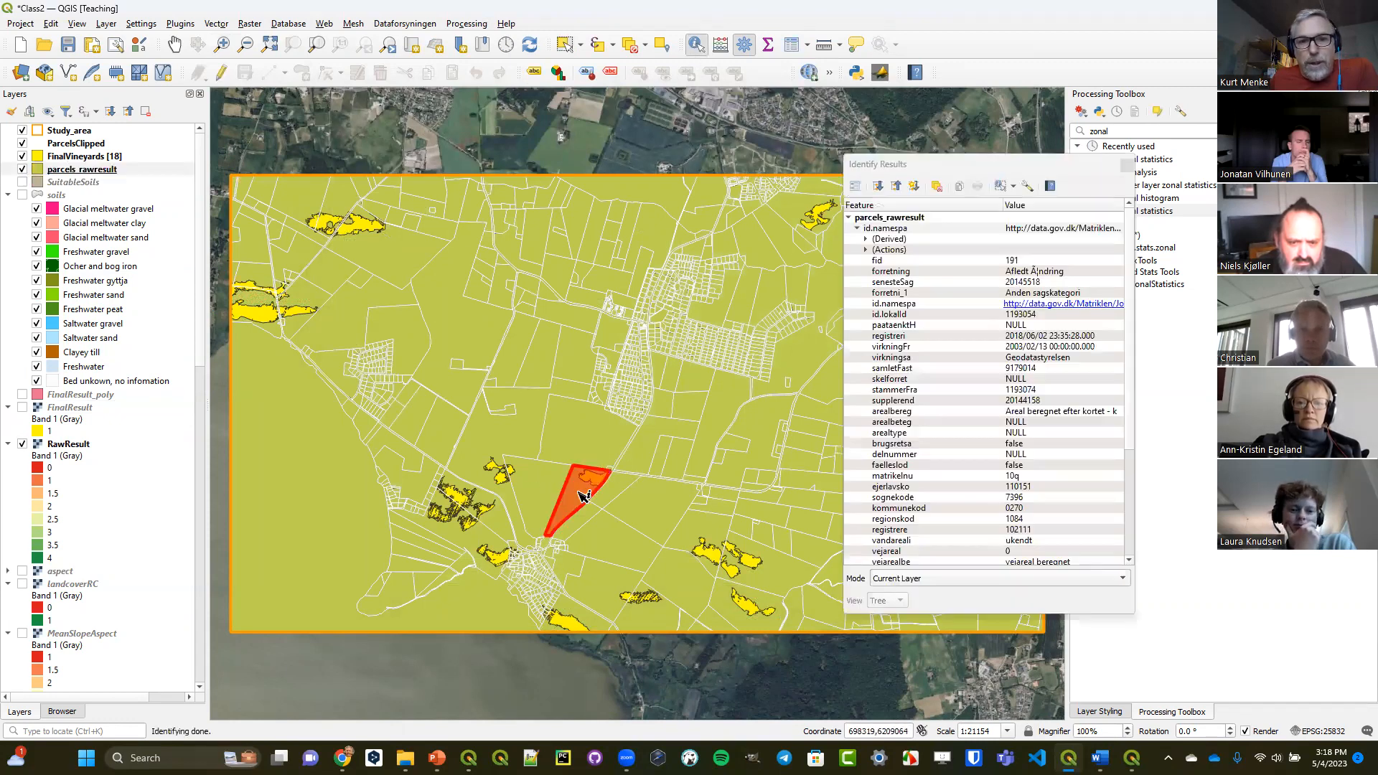
scroll(915, 540, "down", 5)
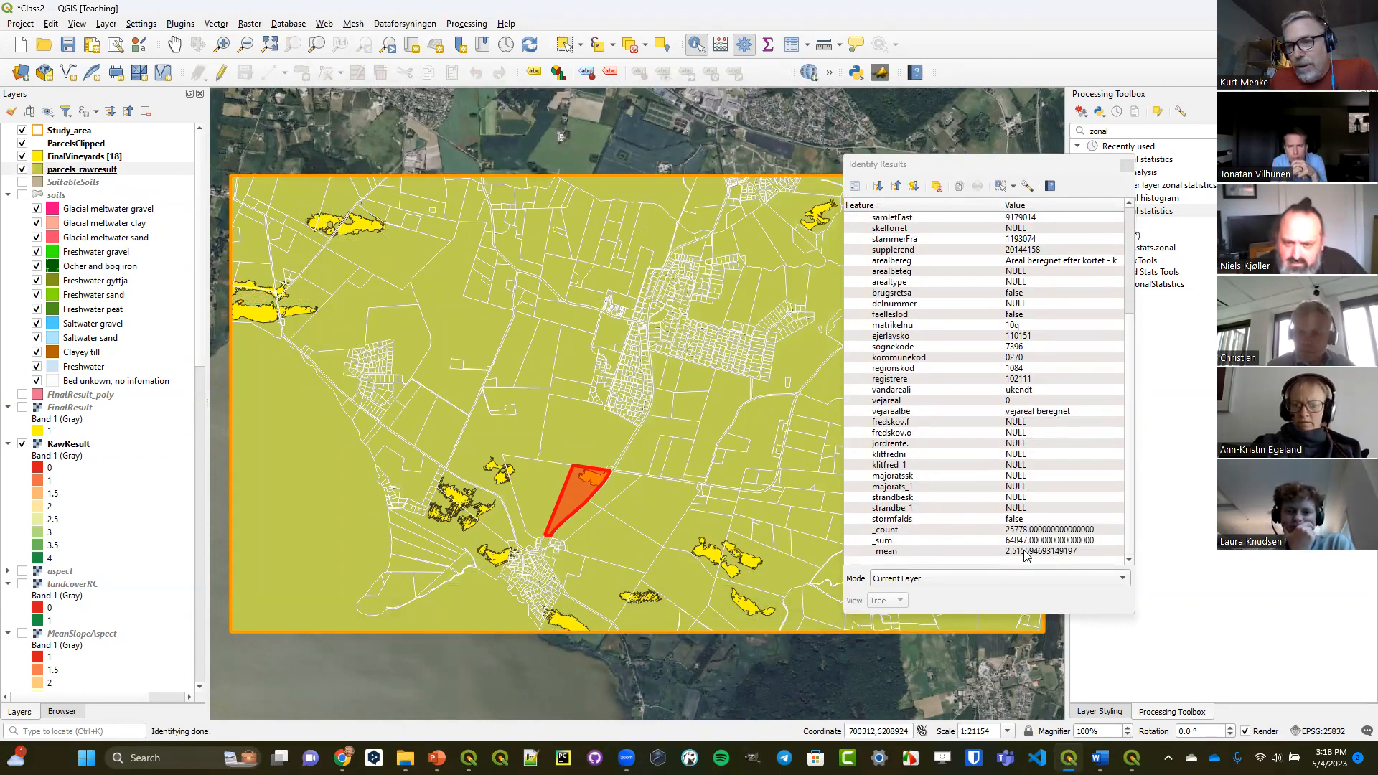
left_click(1126, 166)
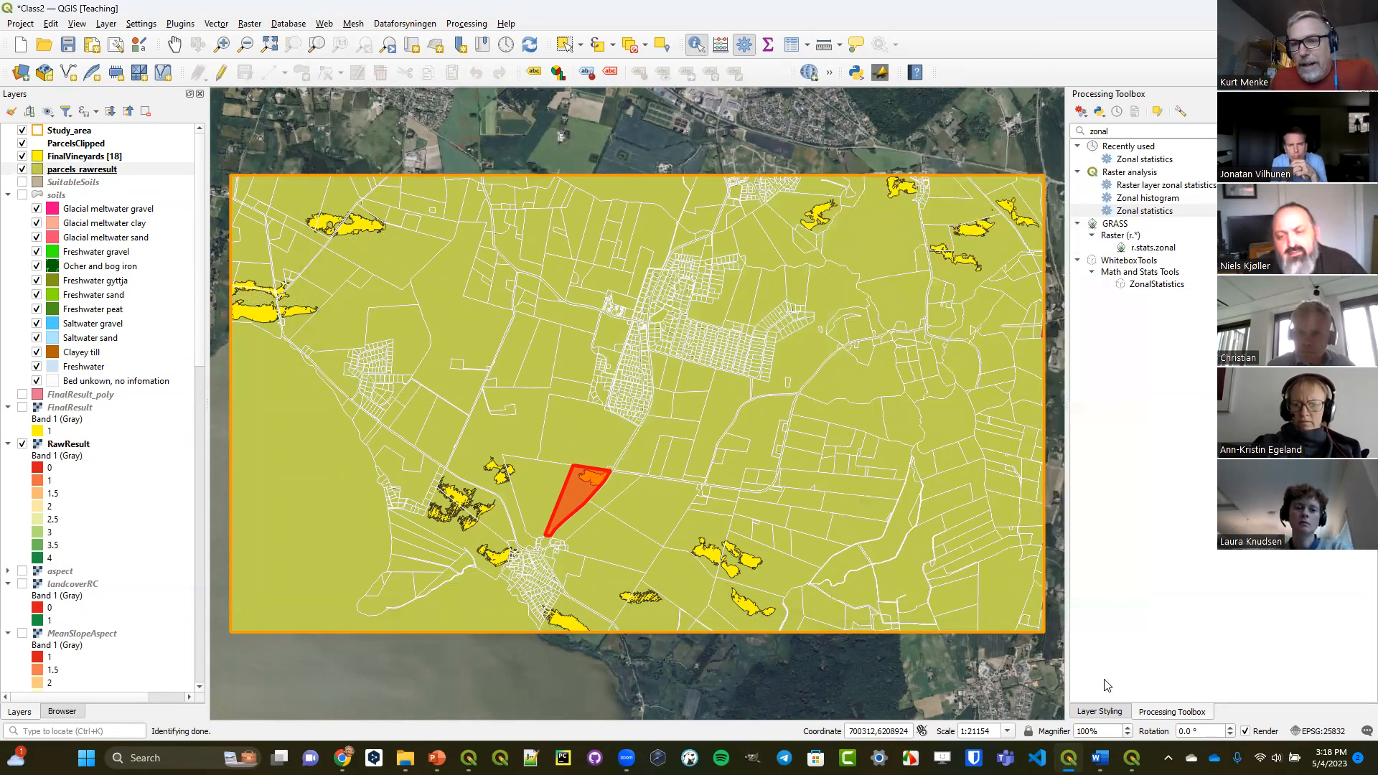
Style parcels_rawresult with graduated symbols based on _mean, using the RdYlGn color ramp, classify it, and clear the highlighted parcel.
left_click(1100, 711)
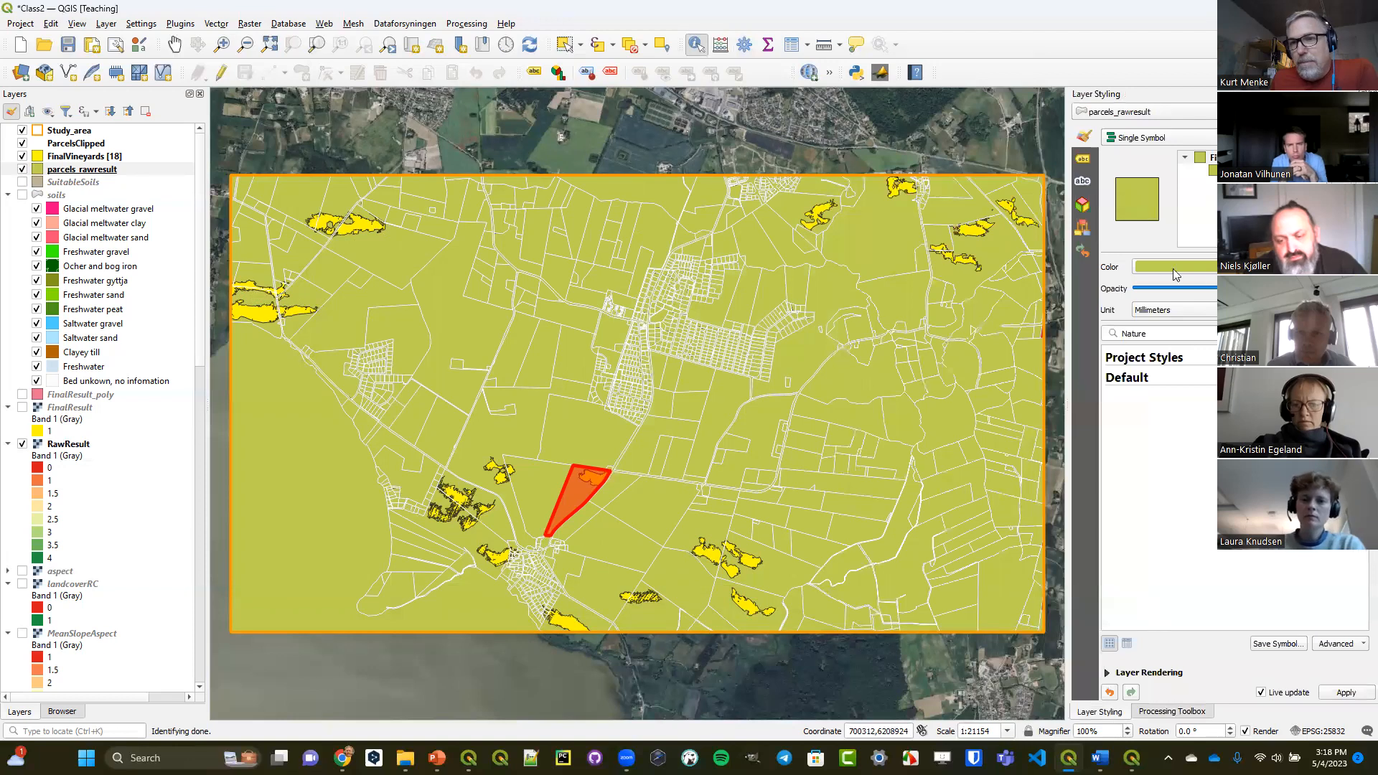
left_click(1155, 138)
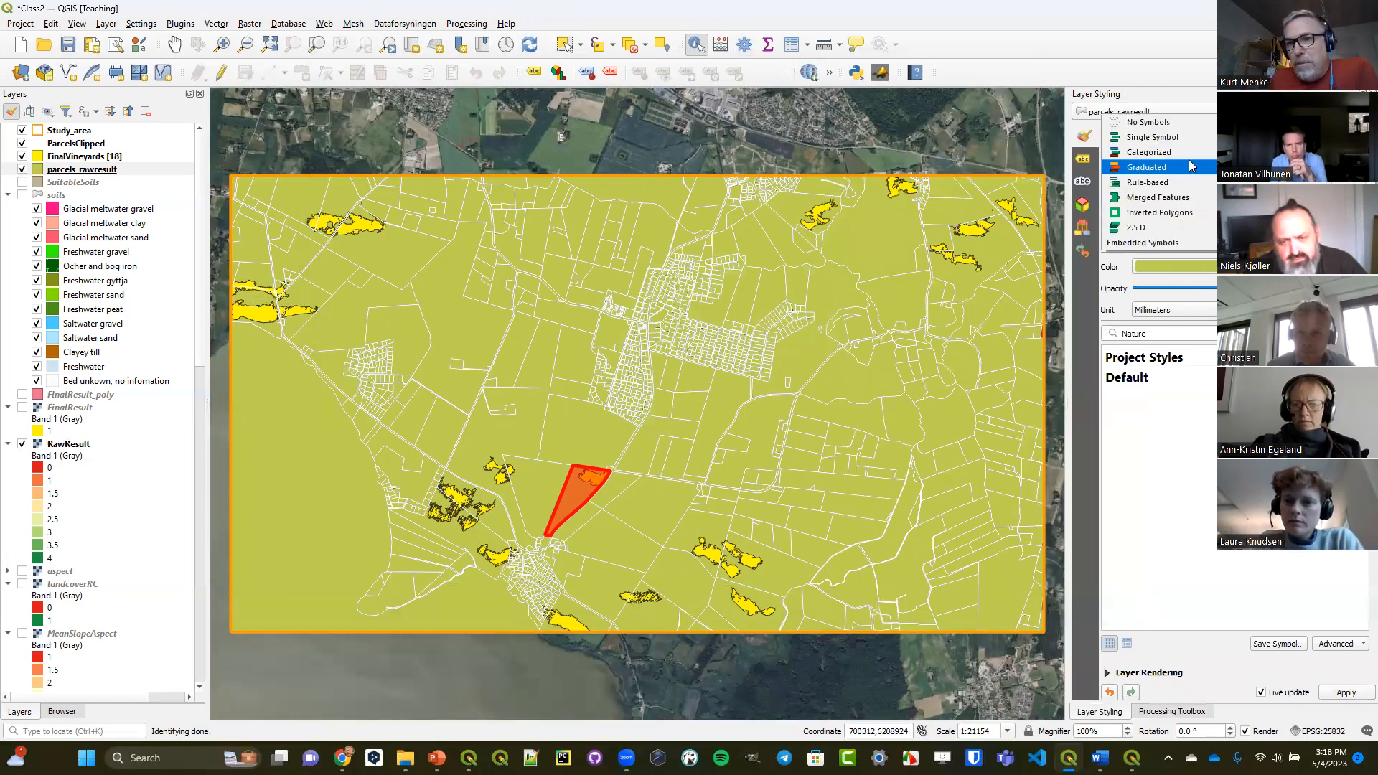
left_click(1150, 168)
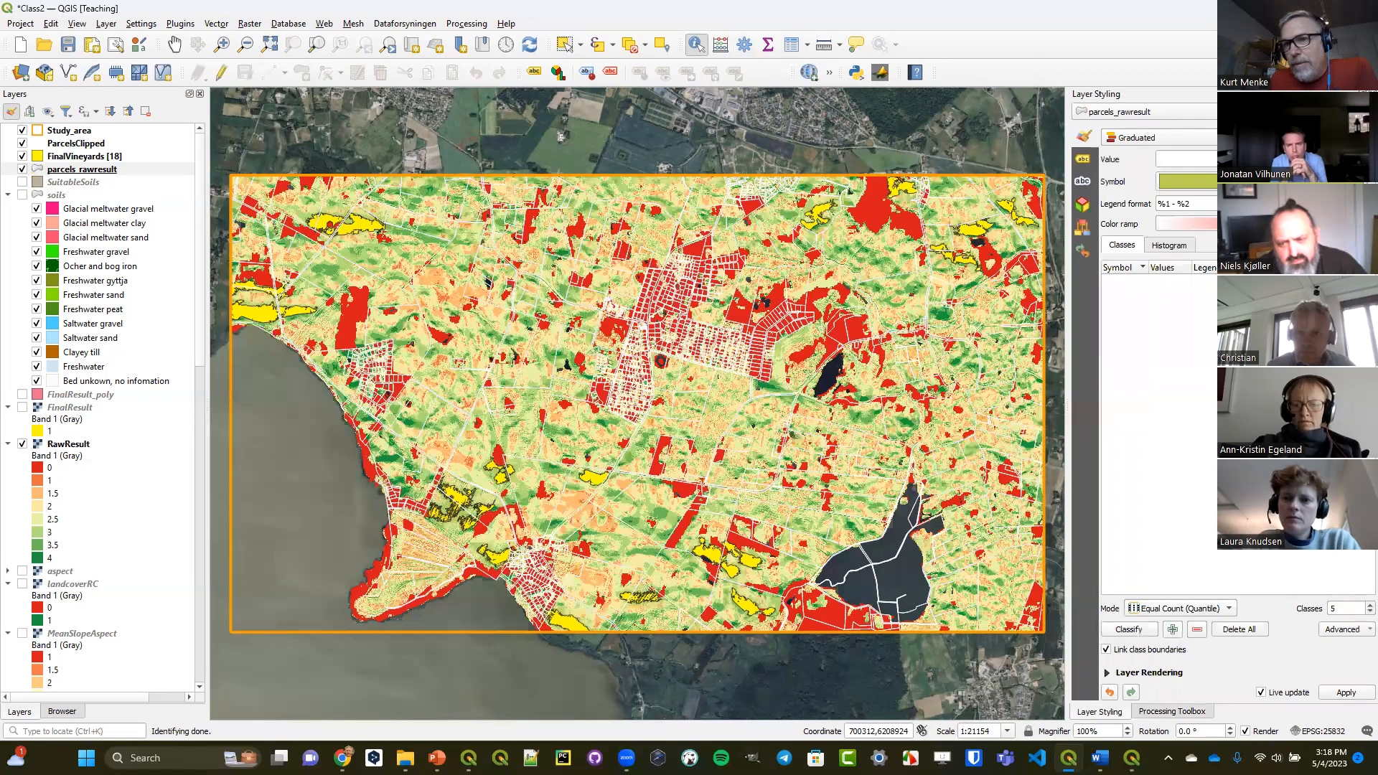
left_click(1347, 159)
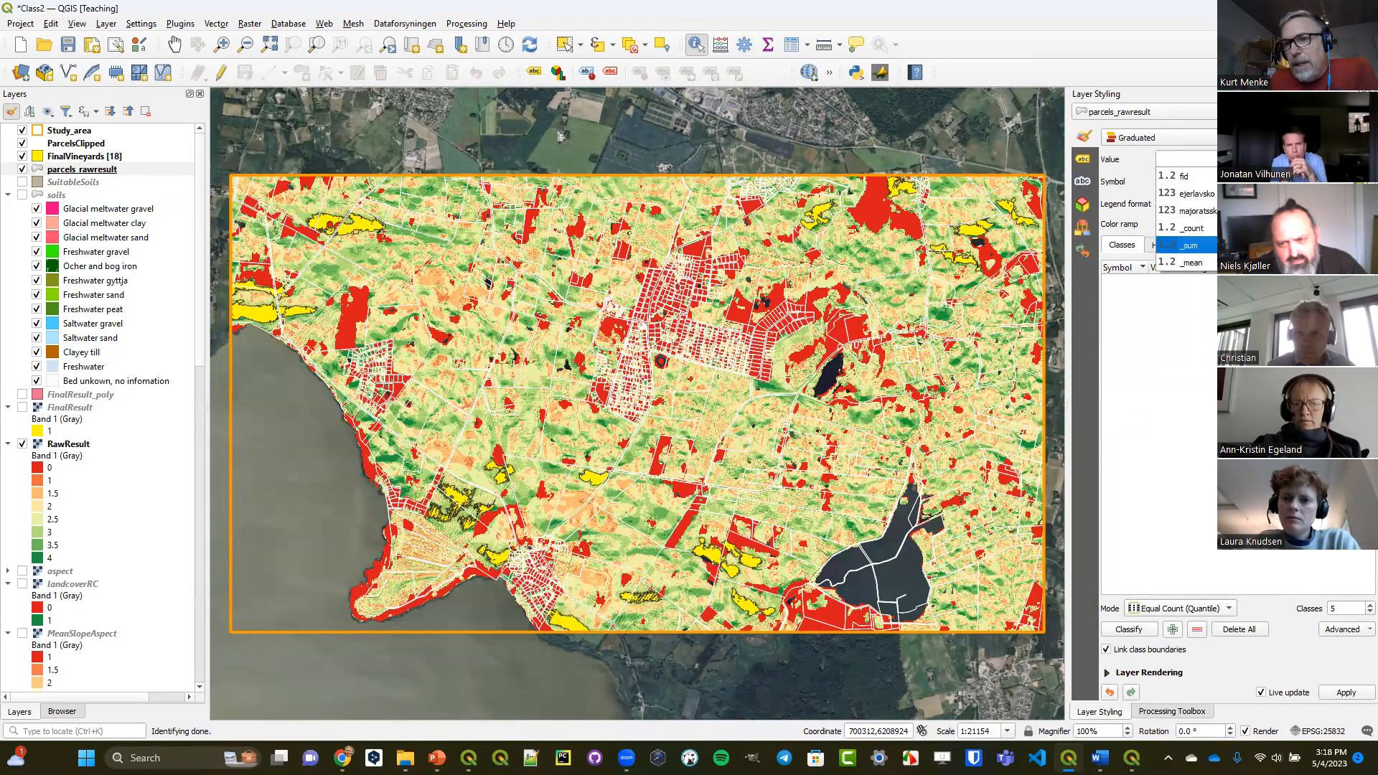
left_click(1277, 263)
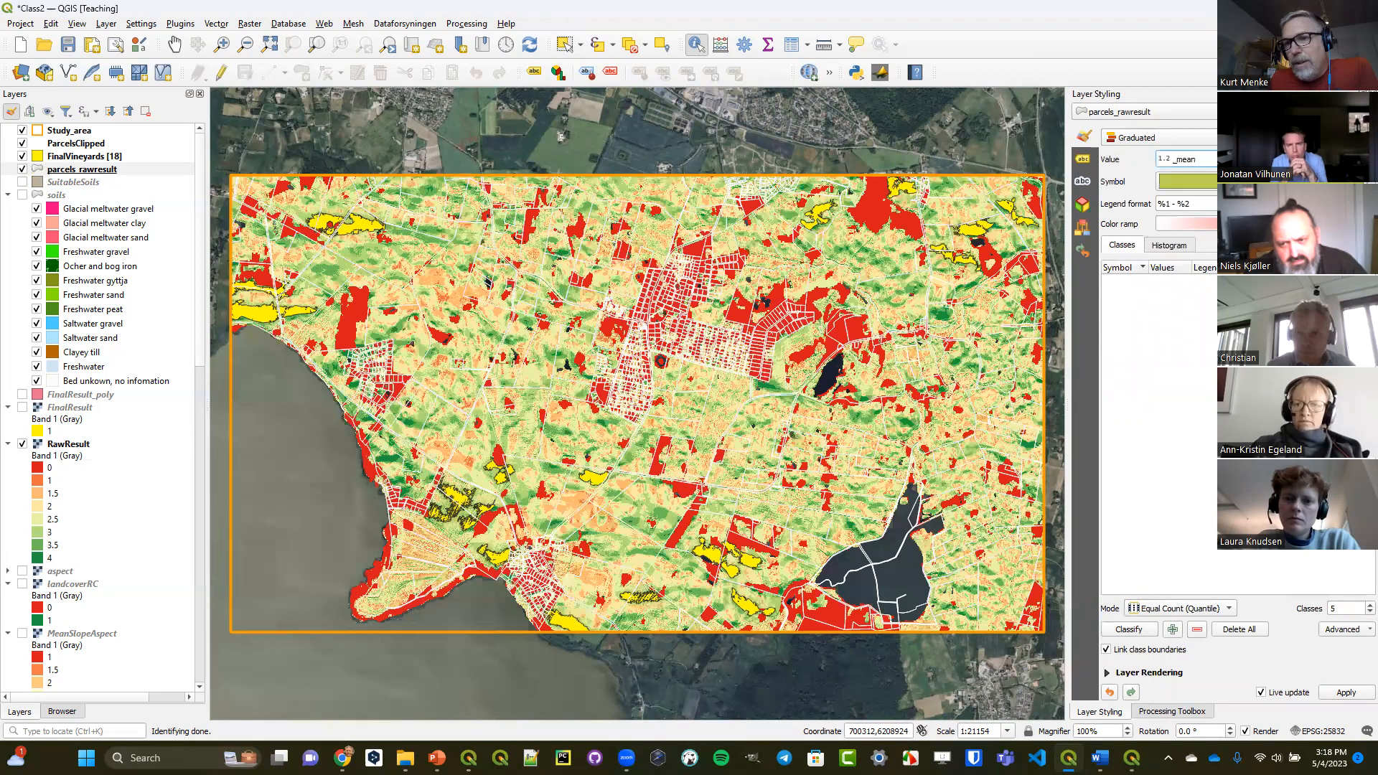
left_click(1368, 224)
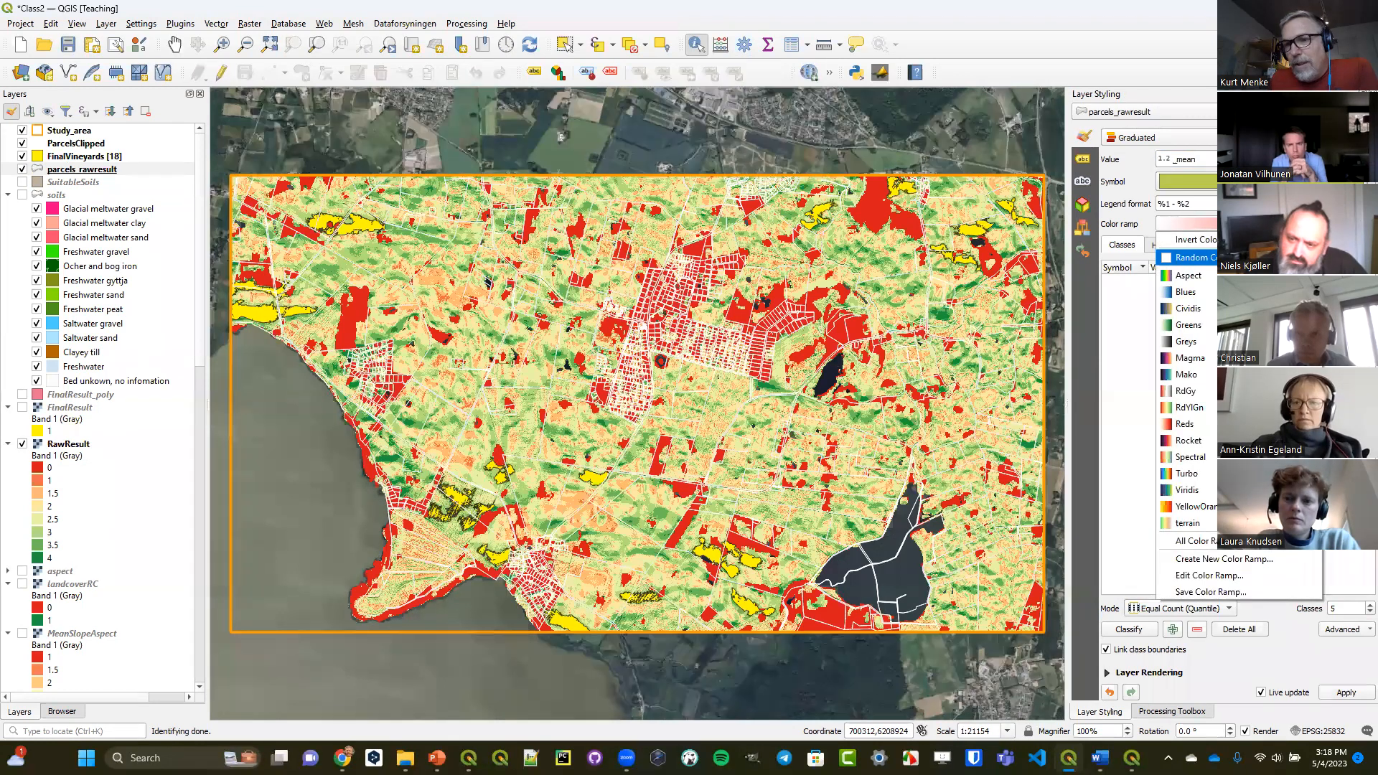
left_click(1256, 407)
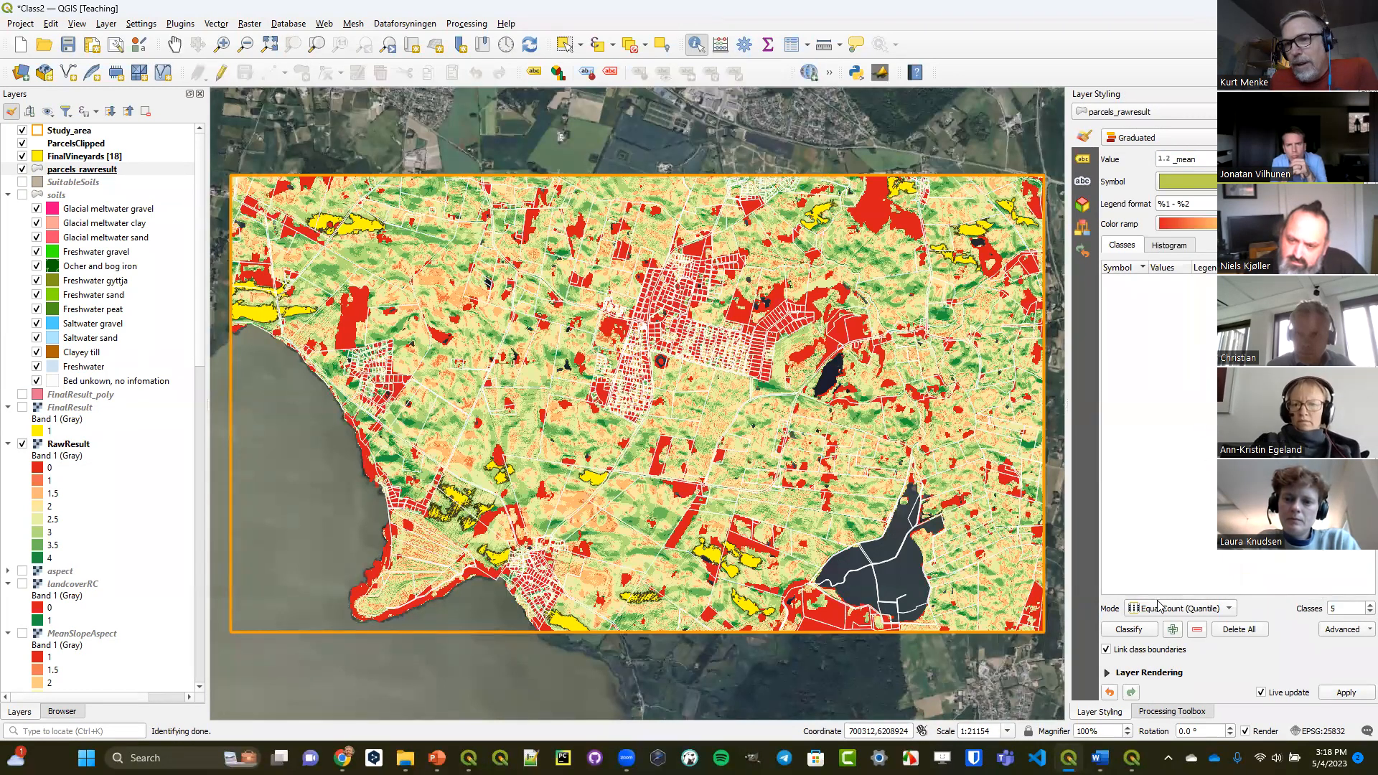
left_click(1130, 631)
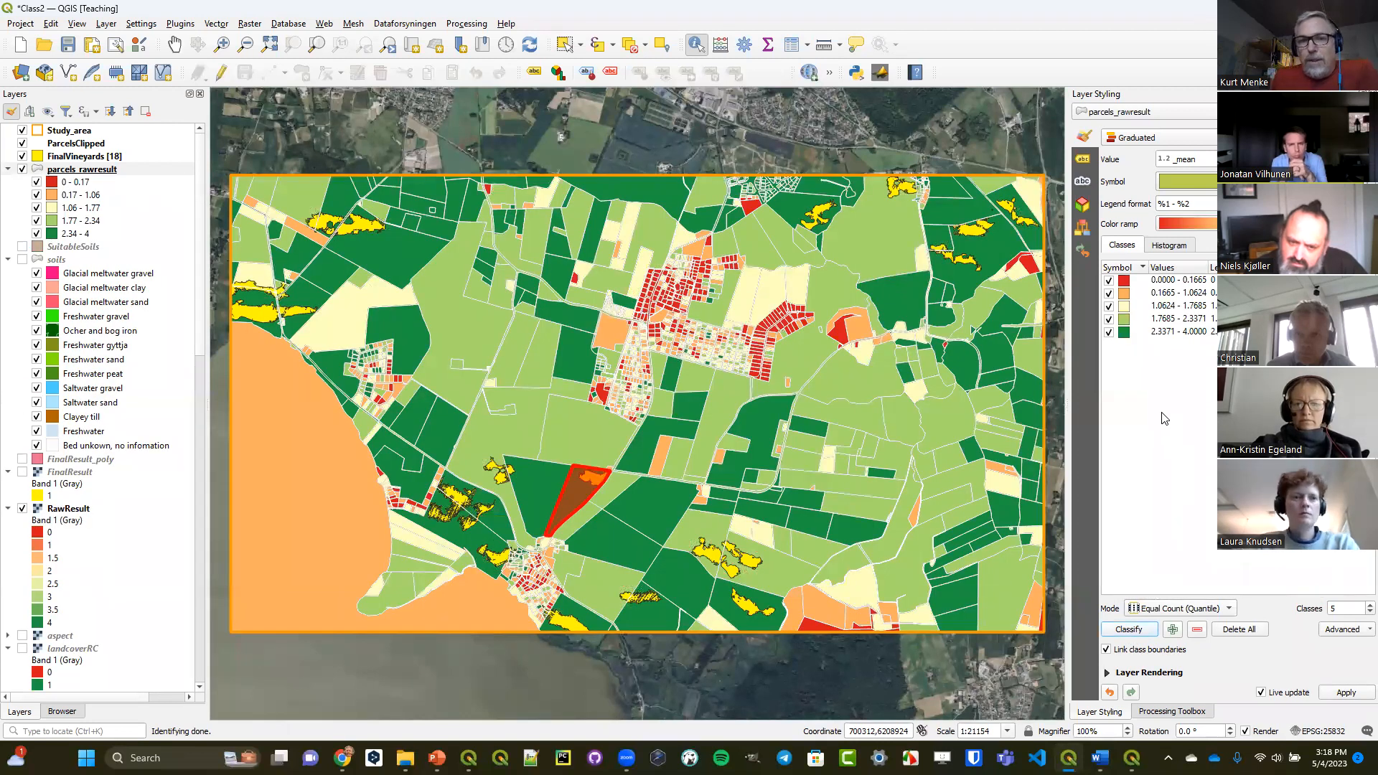
left_click(941, 132)
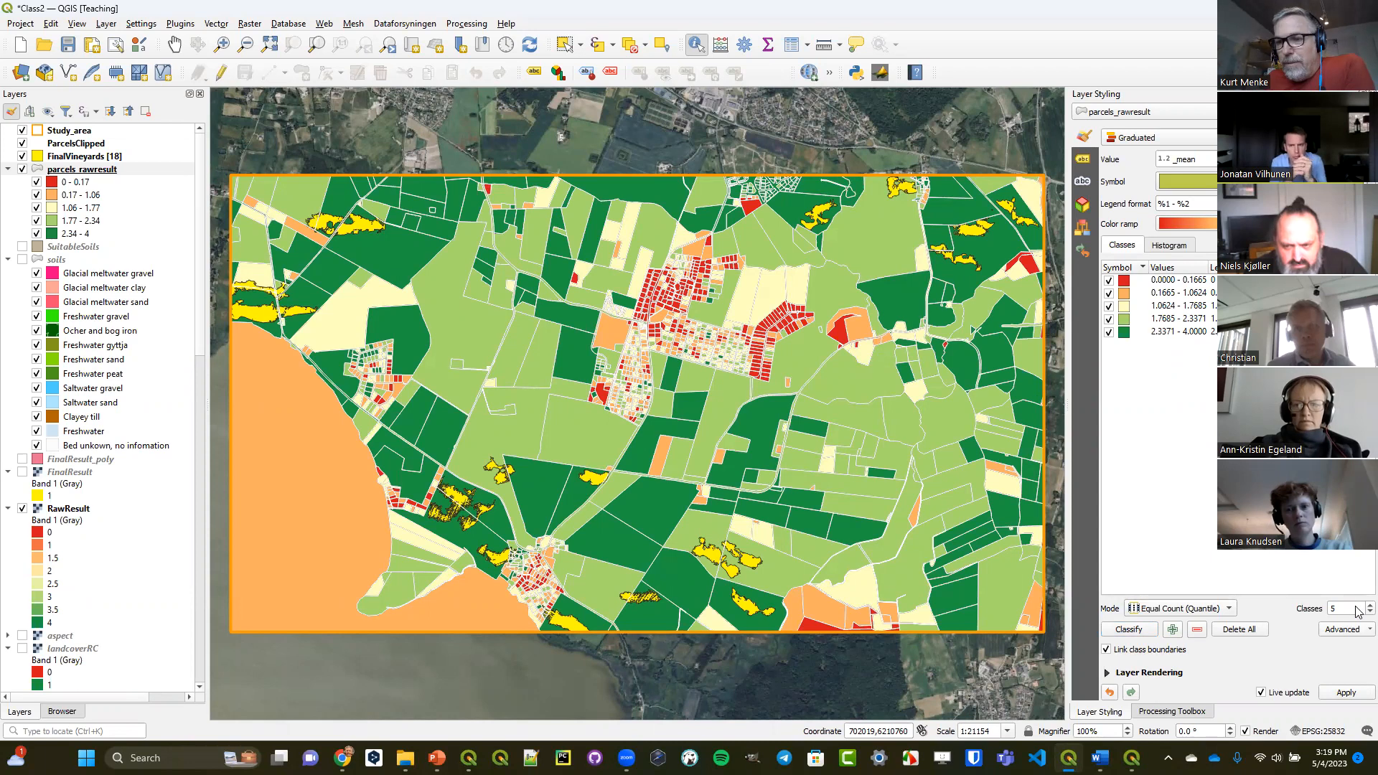
Try six classes, return to five, try bounds of 3 to 3.5 for the fourth class, and undo that bounds change.
scroll(1358, 611, "up", 1)
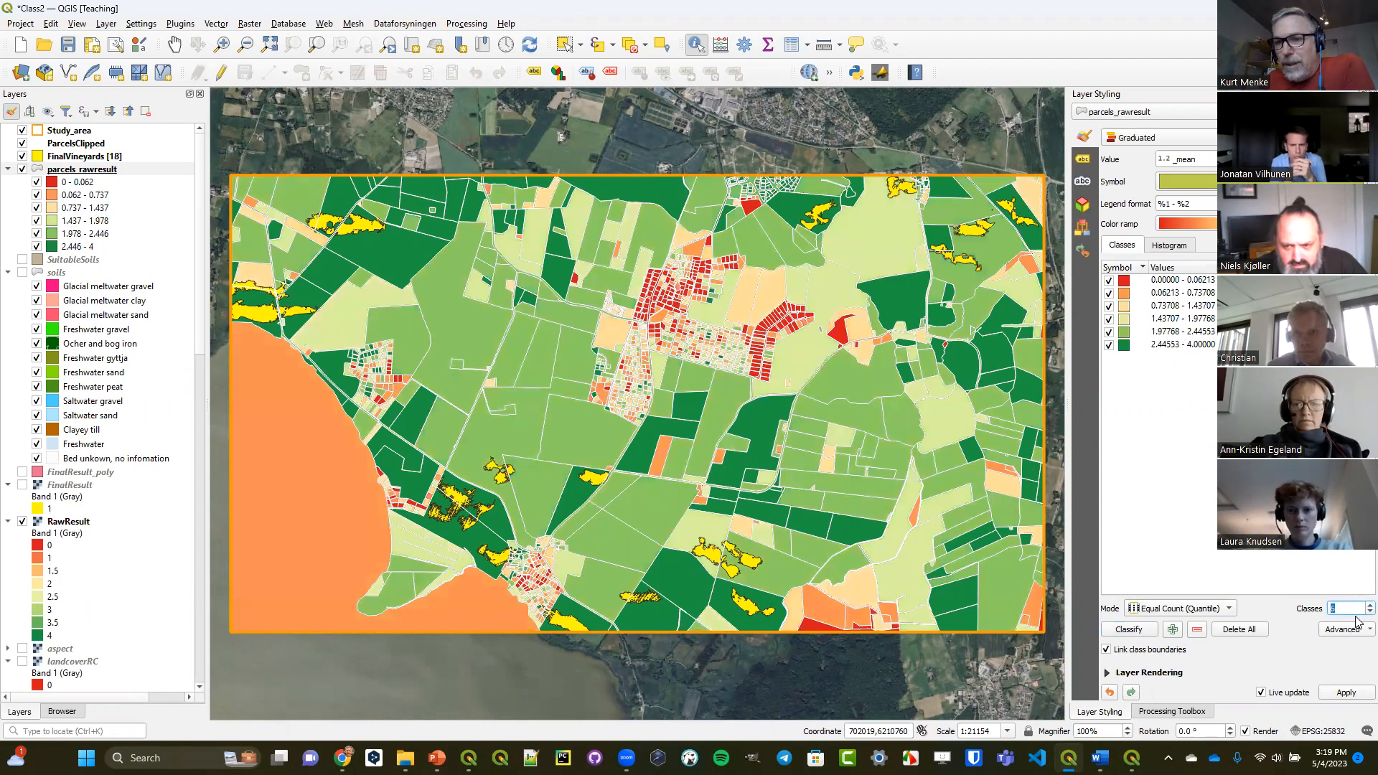
scroll(1356, 611, "down", 1)
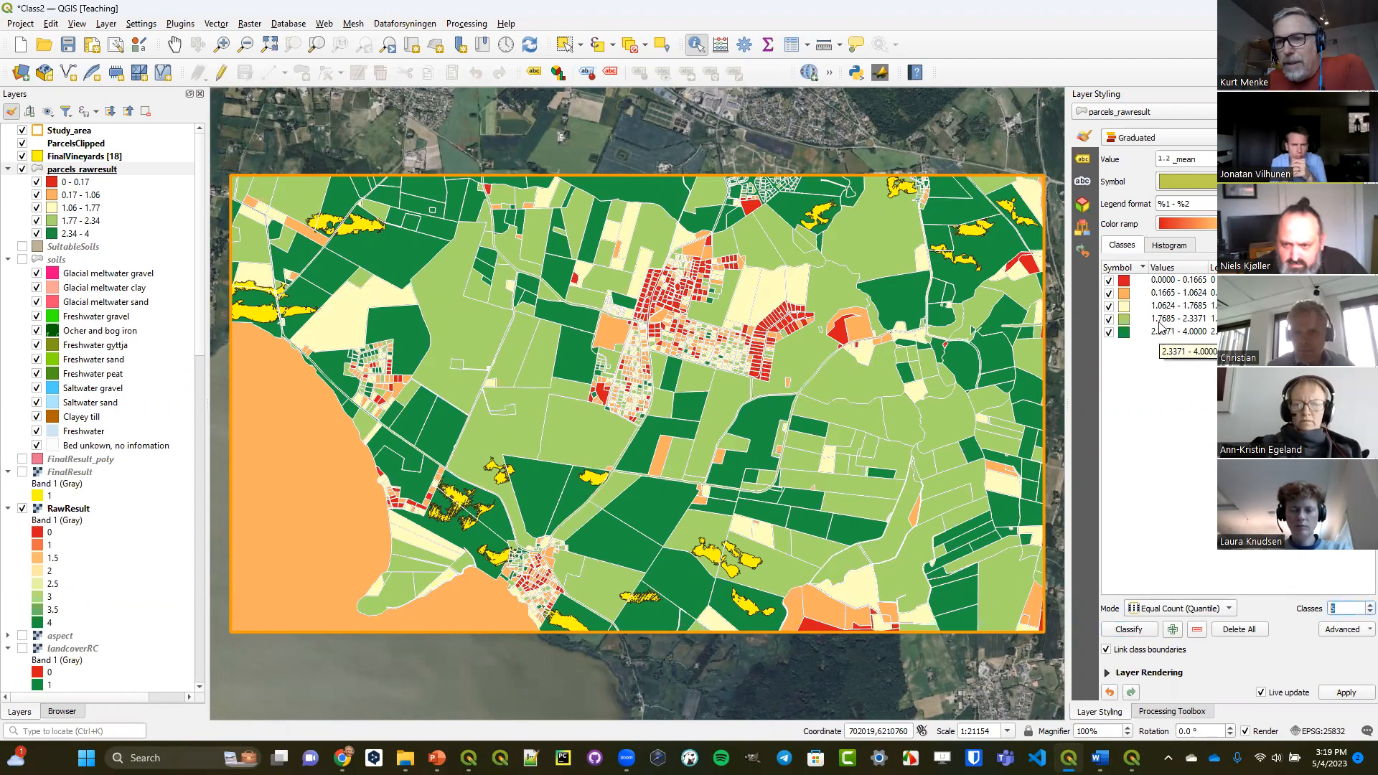
double_click(1164, 319)
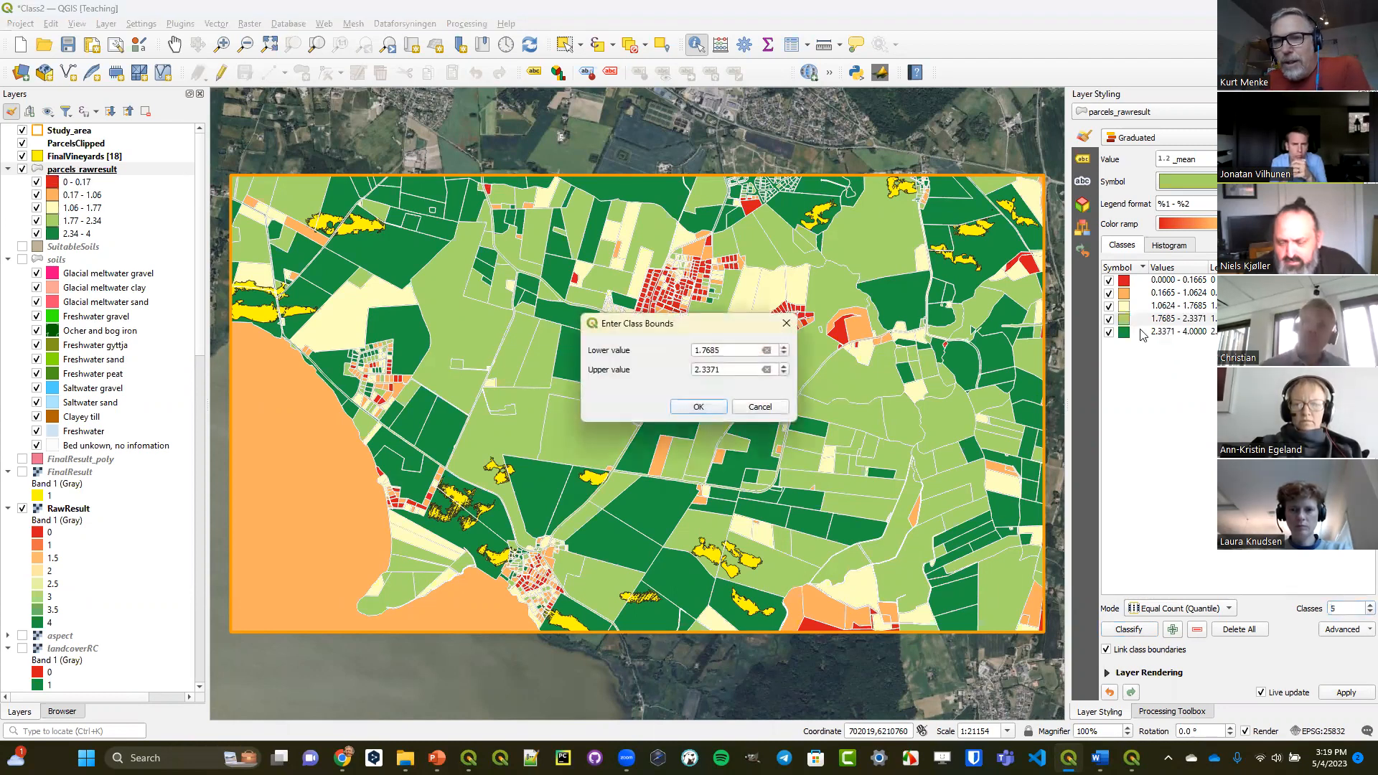
double_click(729, 350)
type("3")
key("Tab")
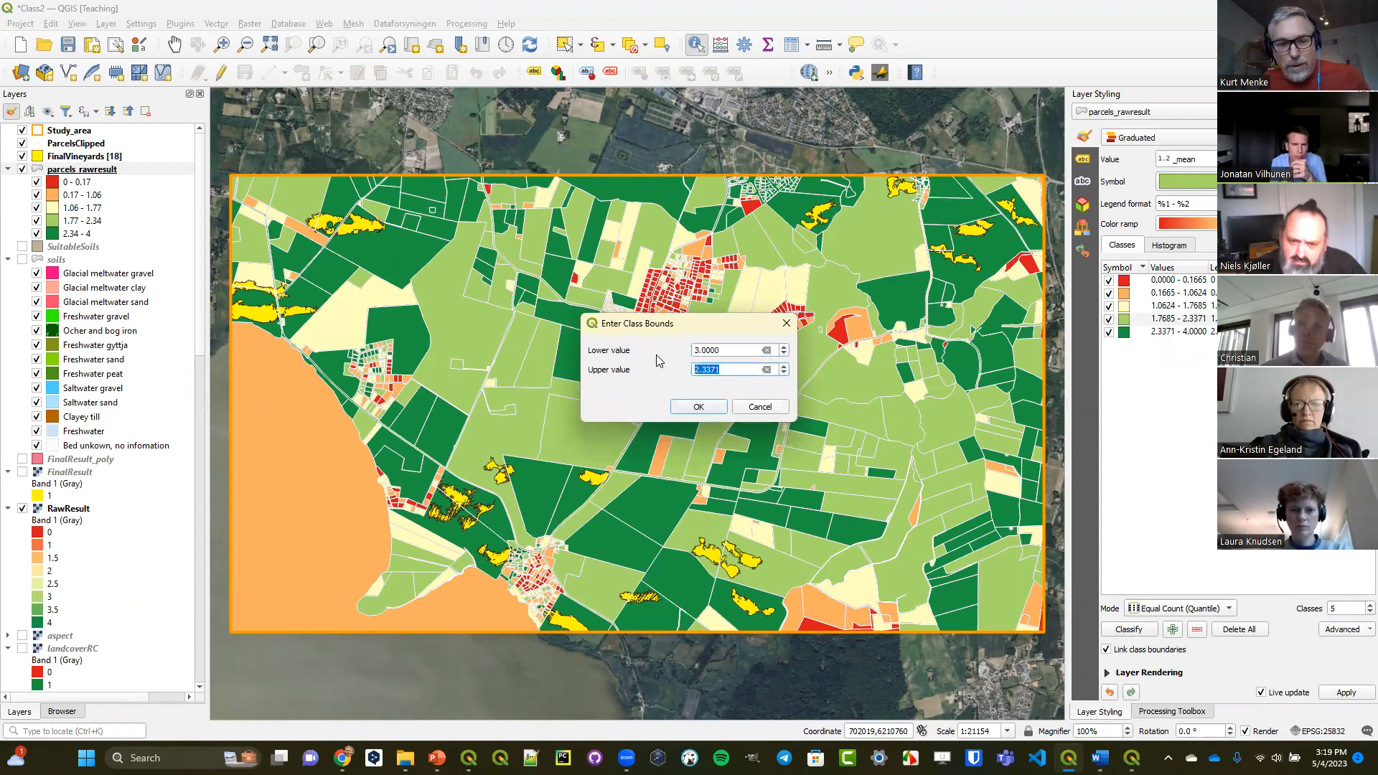
type("3.5")
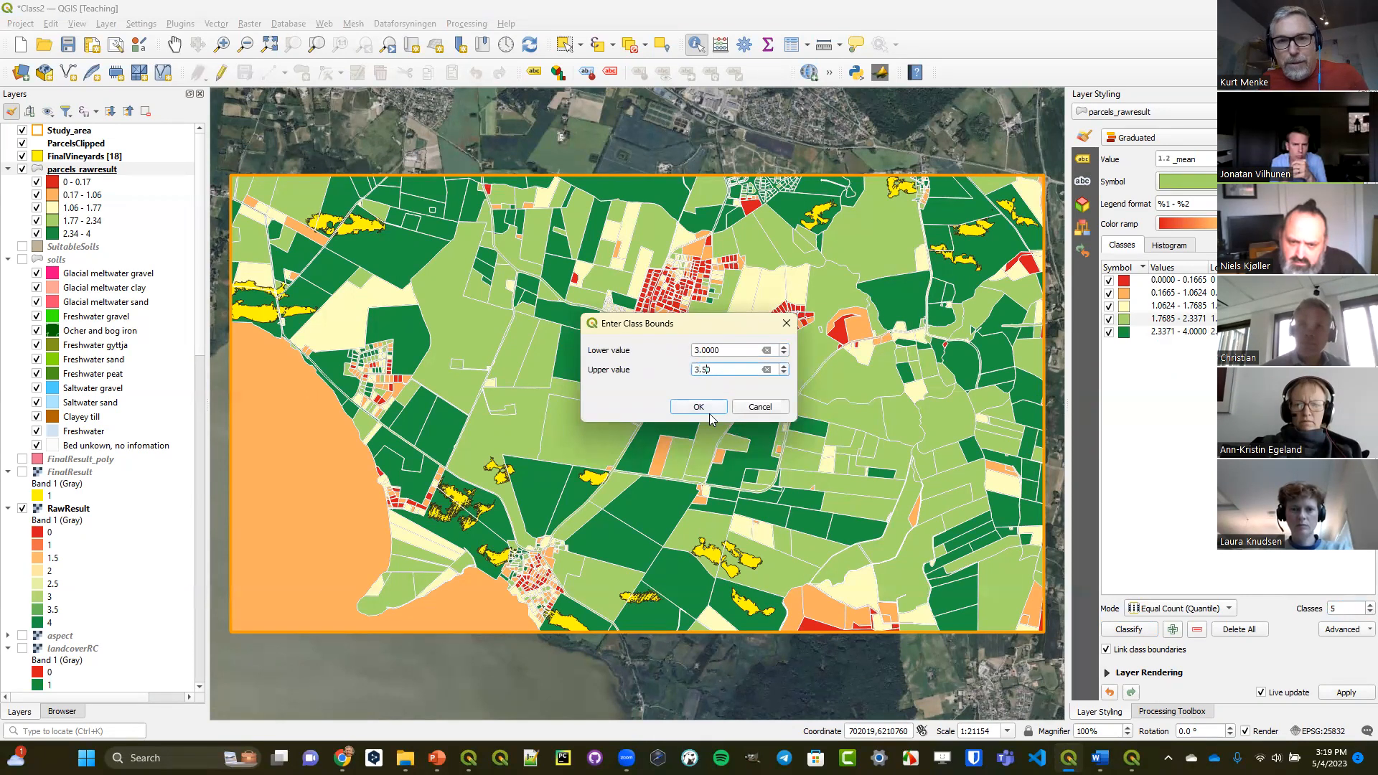
left_click(703, 407)
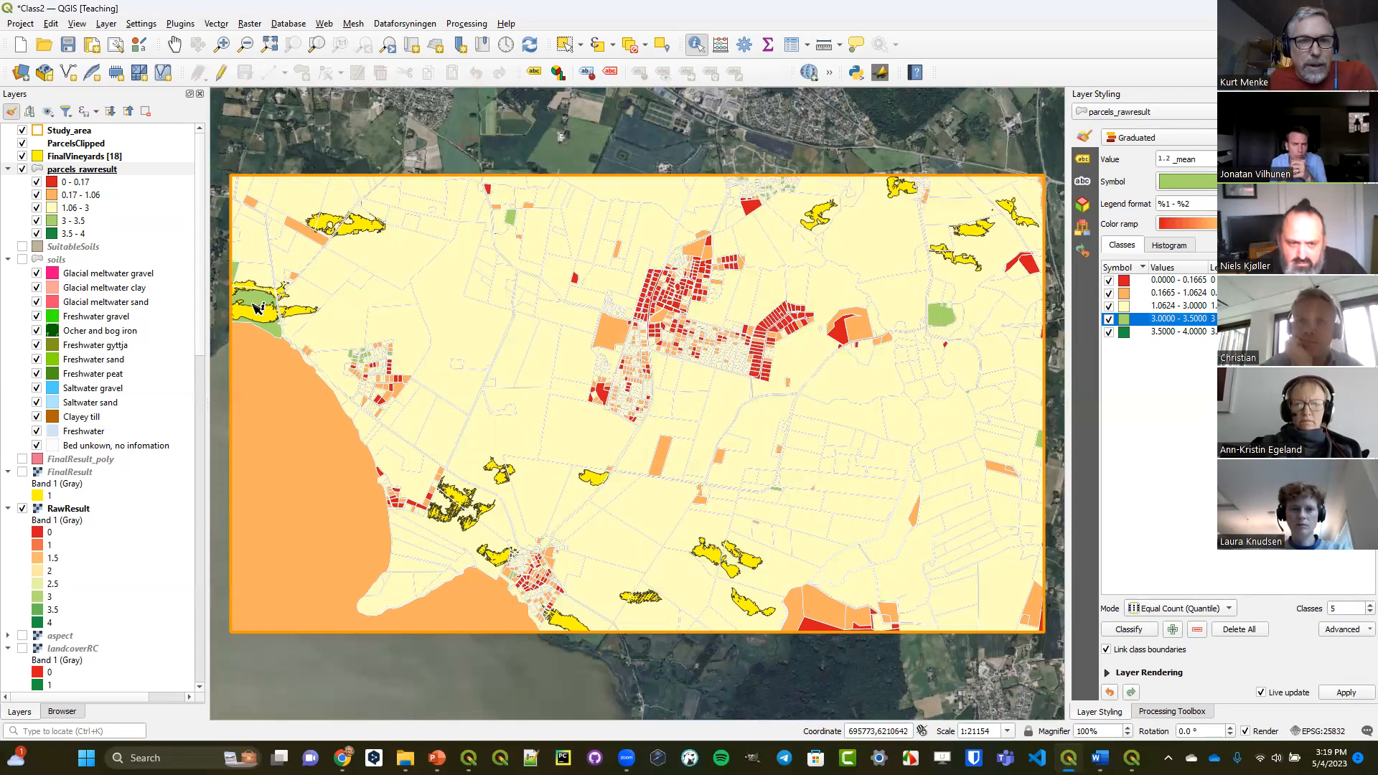
left_click(1110, 693)
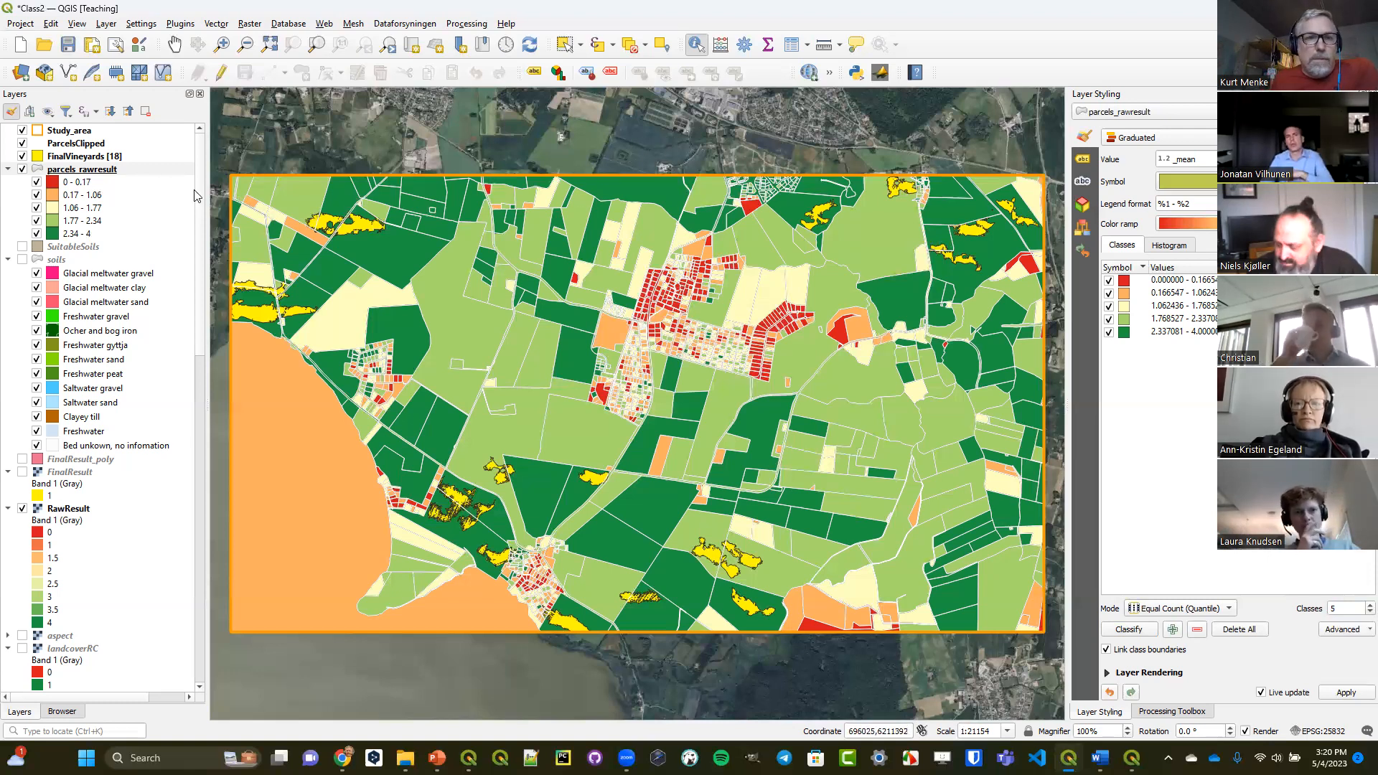
Hide the parcels_rawresult and RawResult layers on the map.
left_click(23, 170)
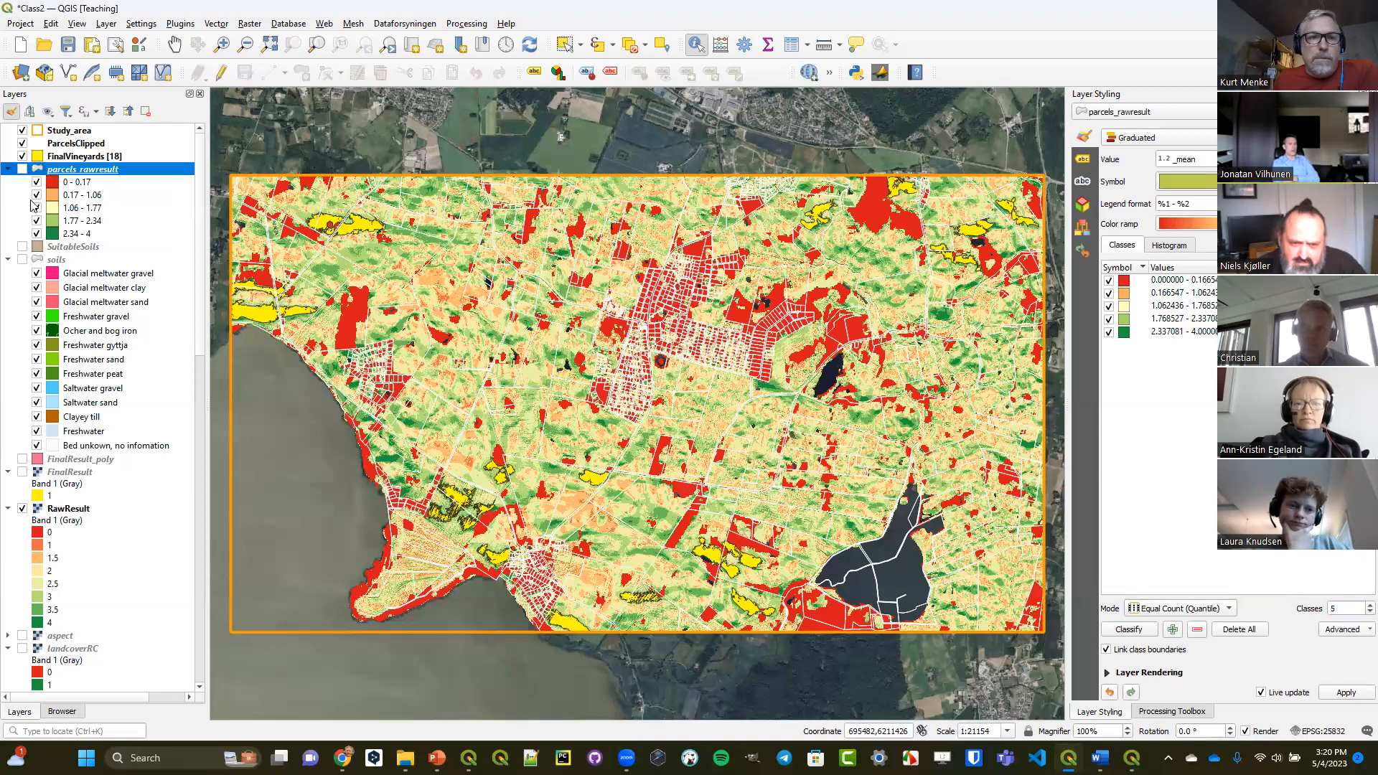
left_click(23, 508)
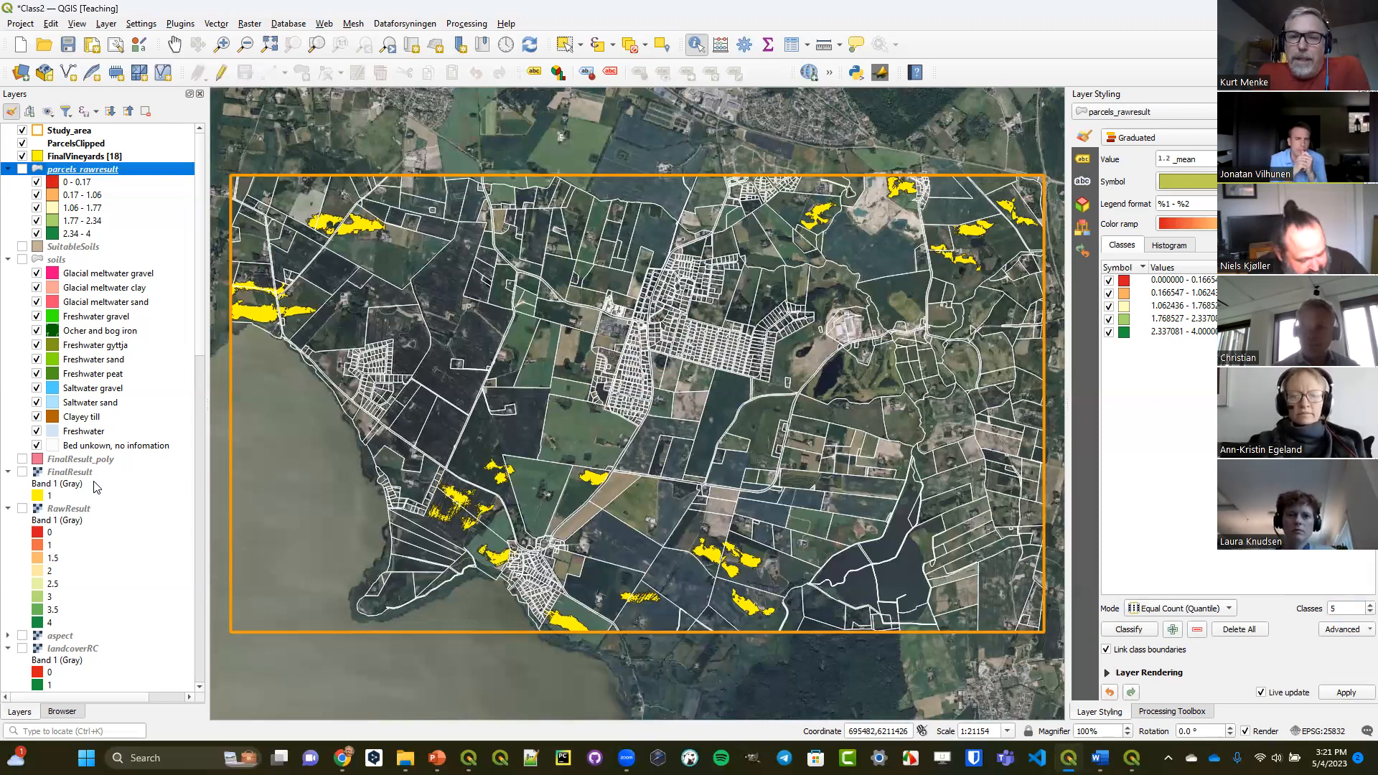
Examine the Raster Calculator's option to create an on-the-fly raster instead of writing the layer to disk, and leave without calculating.
left_click(250, 24)
left_click(273, 38)
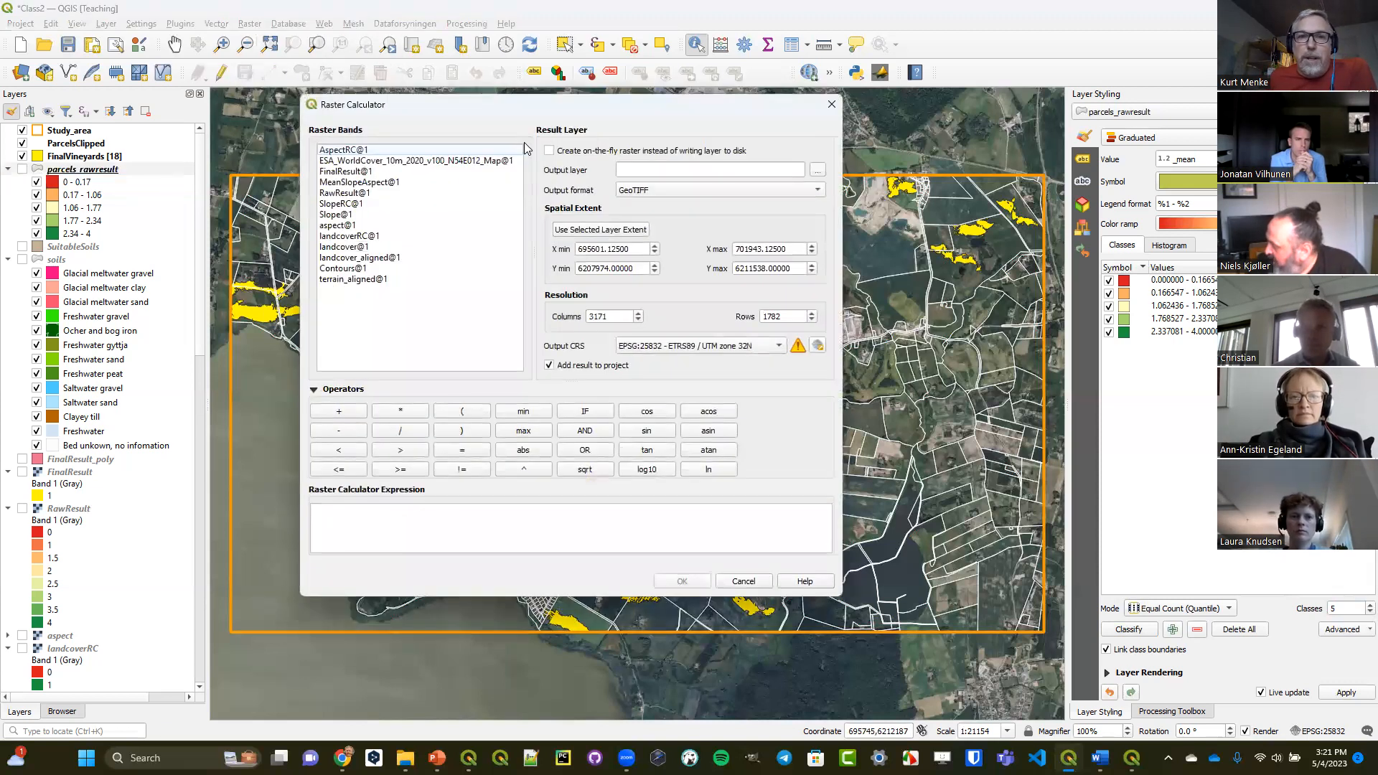
left_click(566, 154)
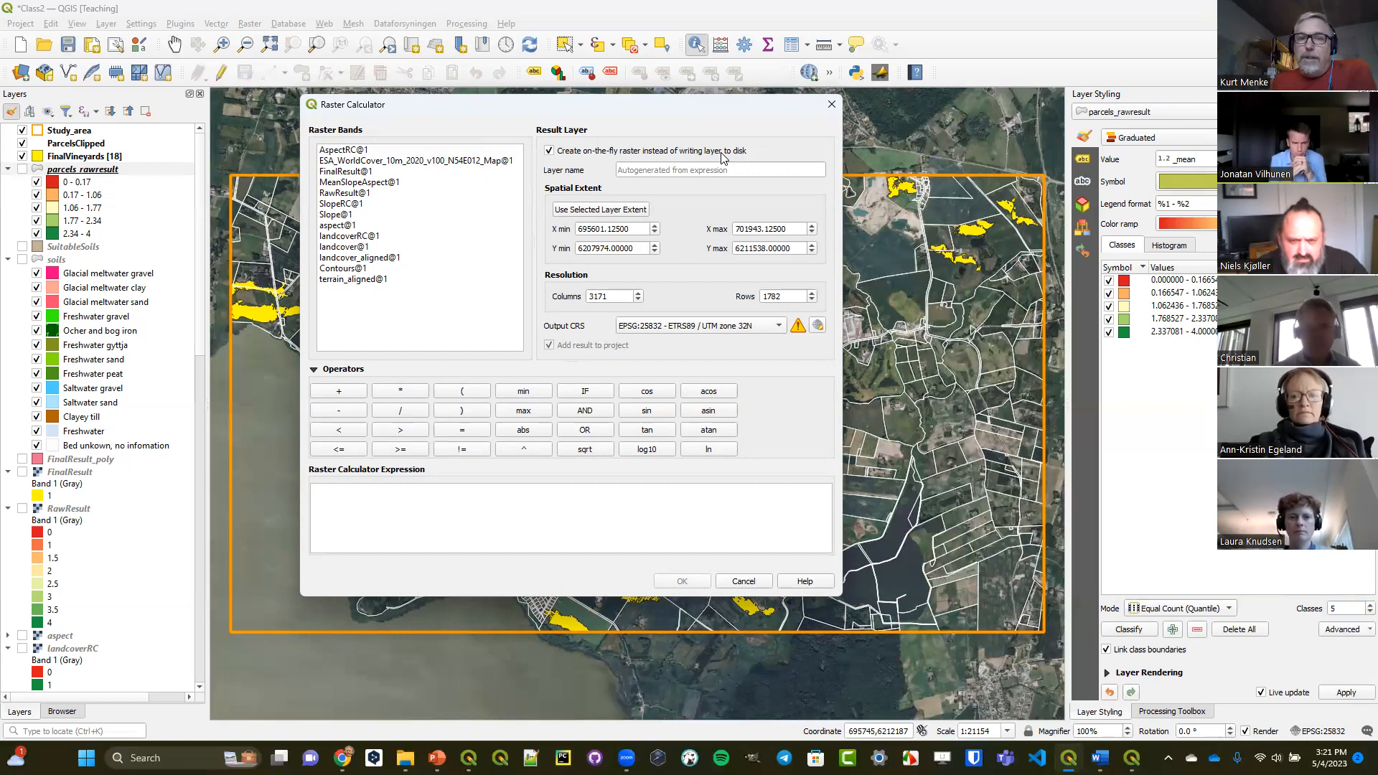
left_click(831, 106)
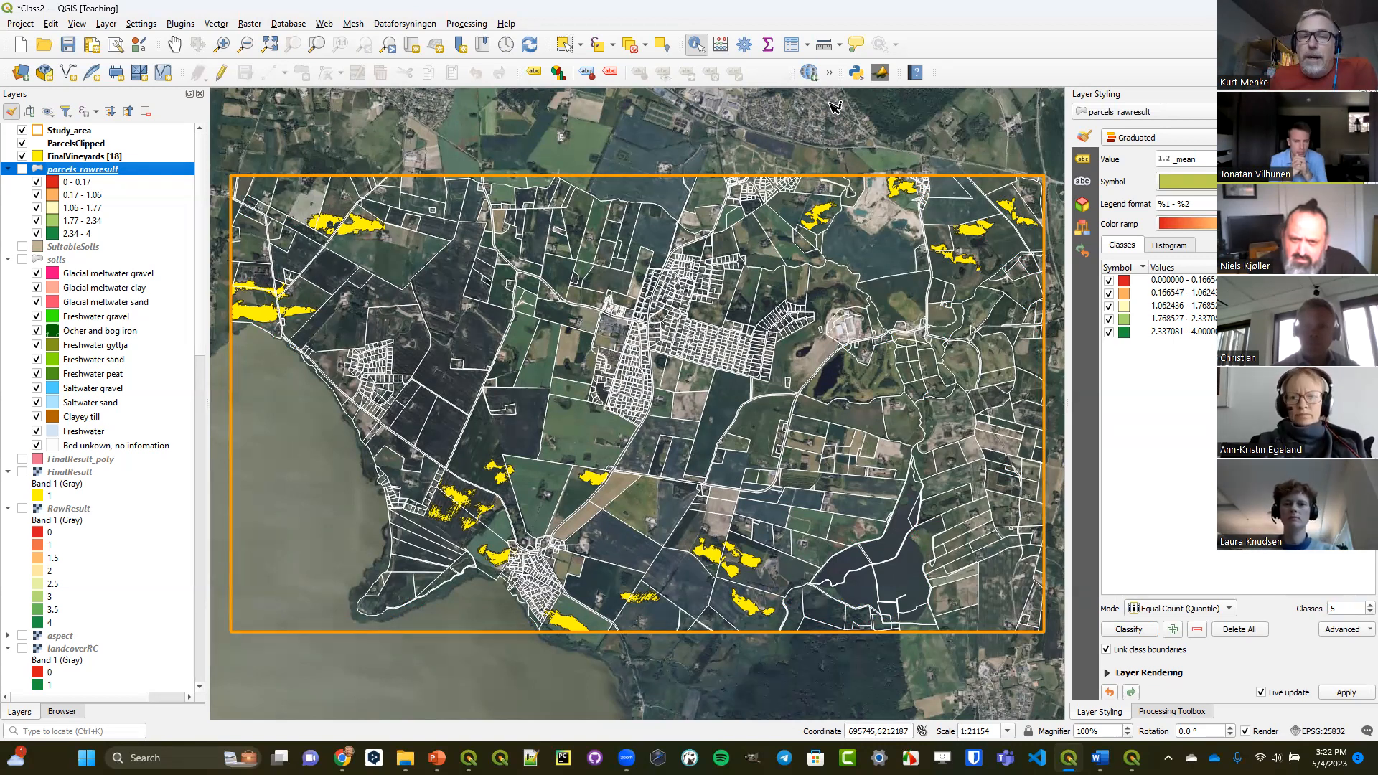
Open the Graphical Modeler and add a raster layer input with the description Elevation to the new model.
left_click(462, 27)
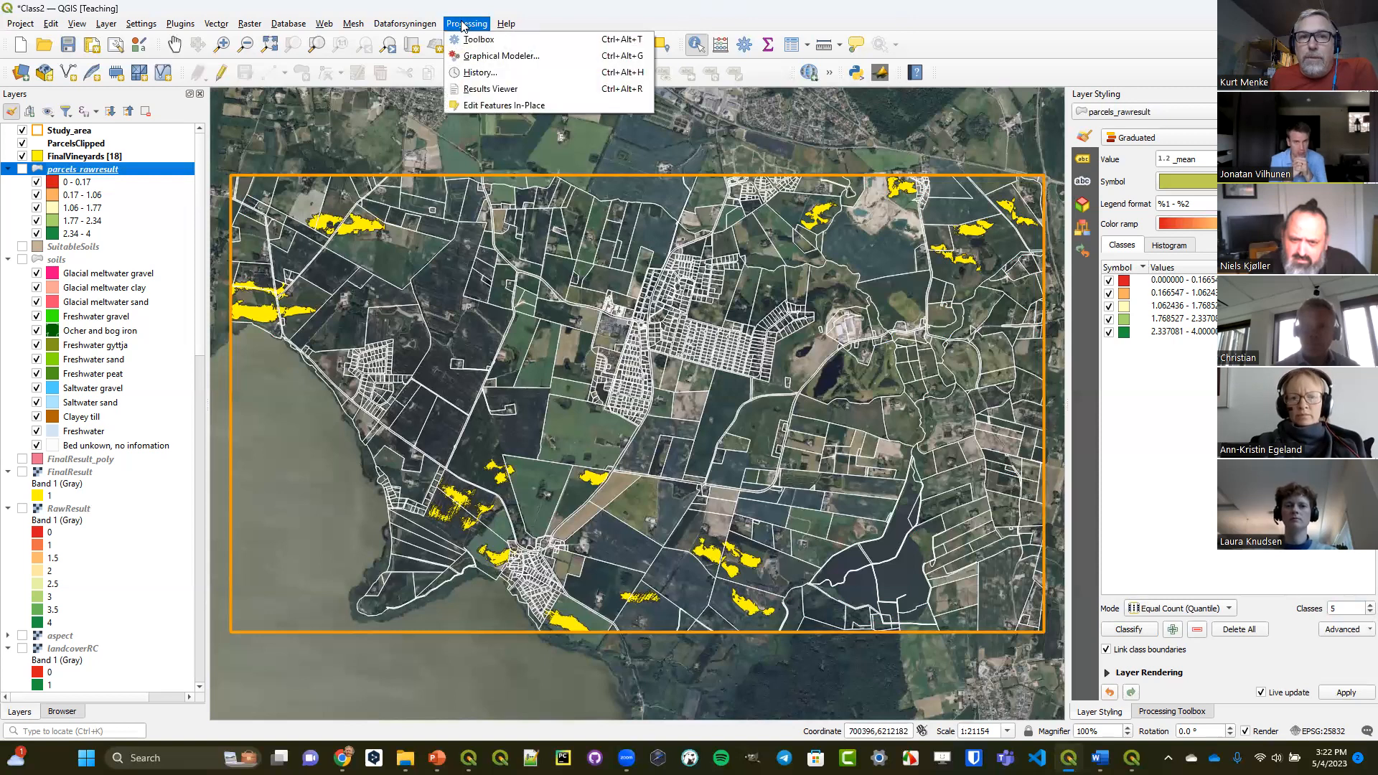
left_click(488, 58)
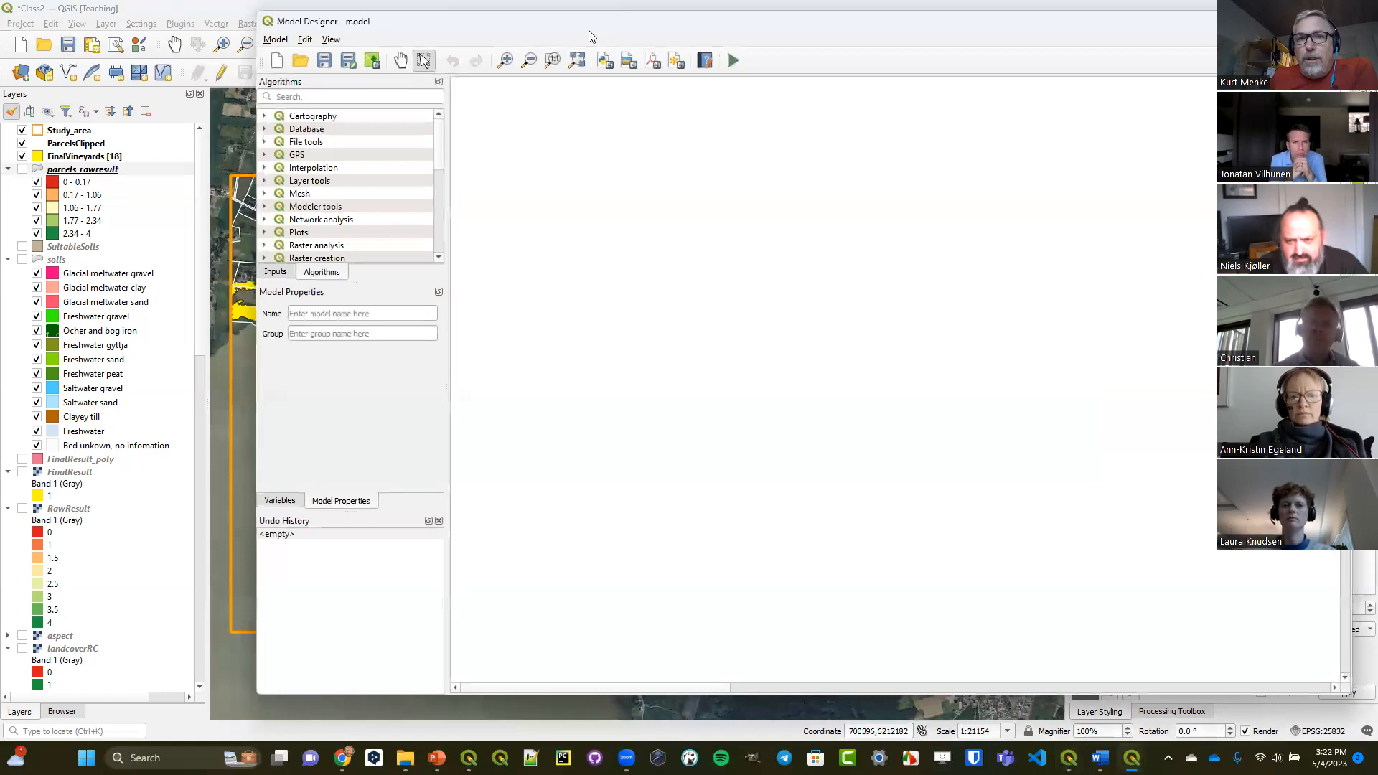
left_click_drag(594, 26, 434, 40)
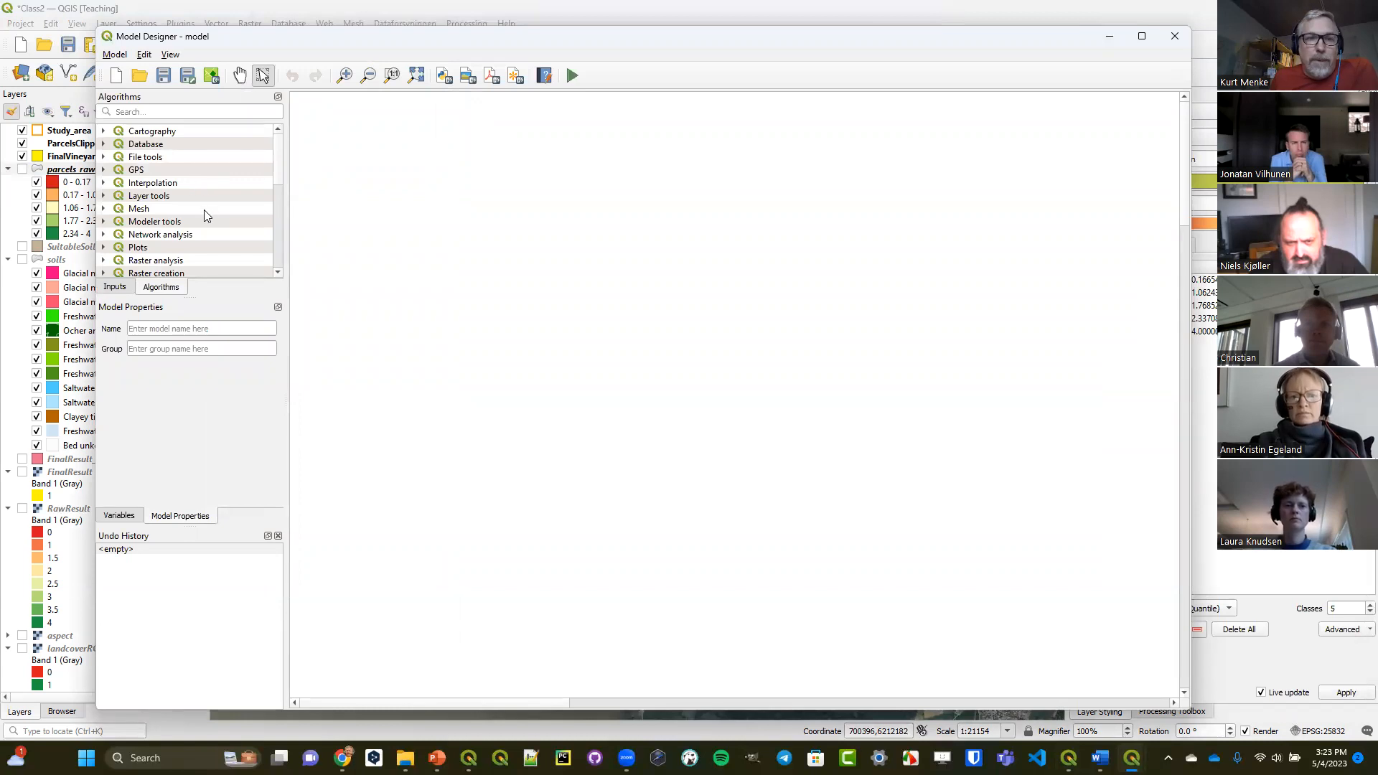
left_click(116, 286)
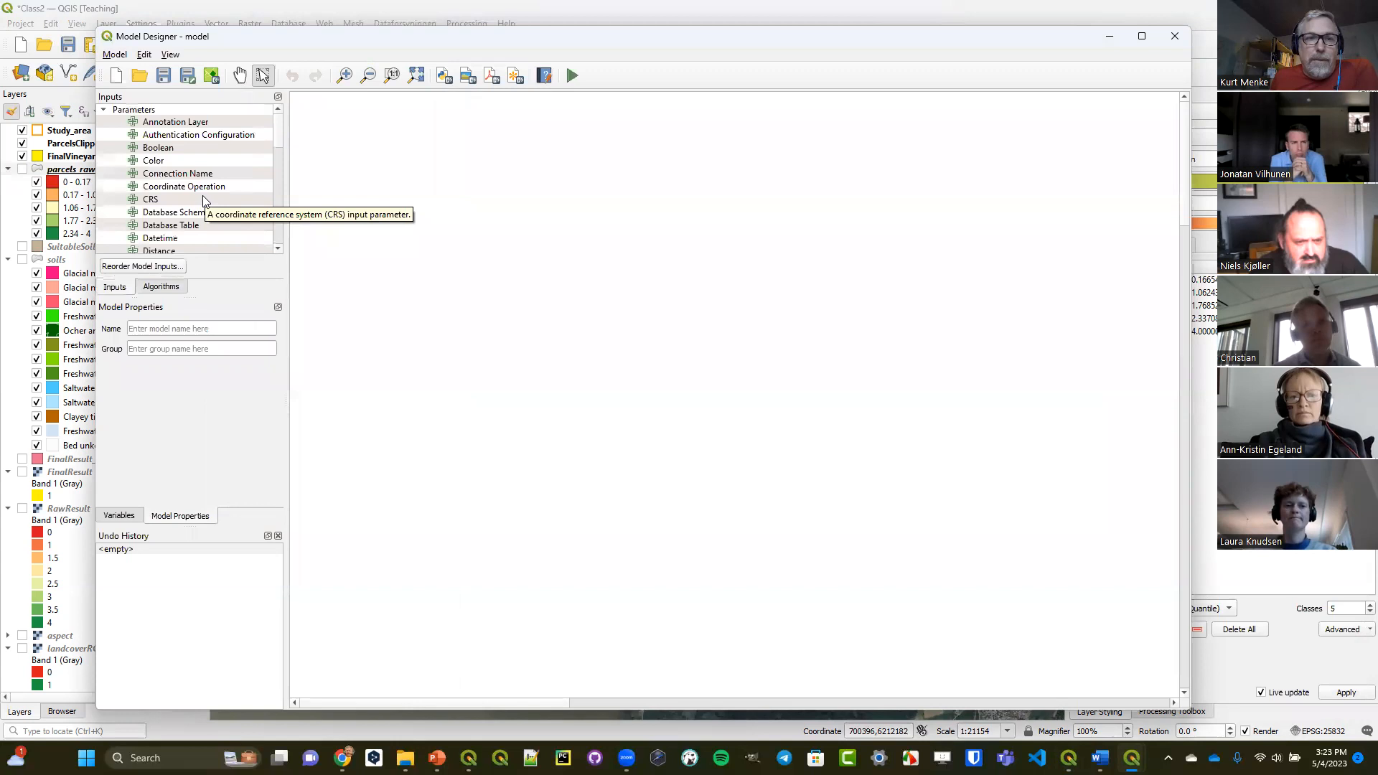
scroll(204, 200, "down", 6)
scroll(204, 200, "down", 5)
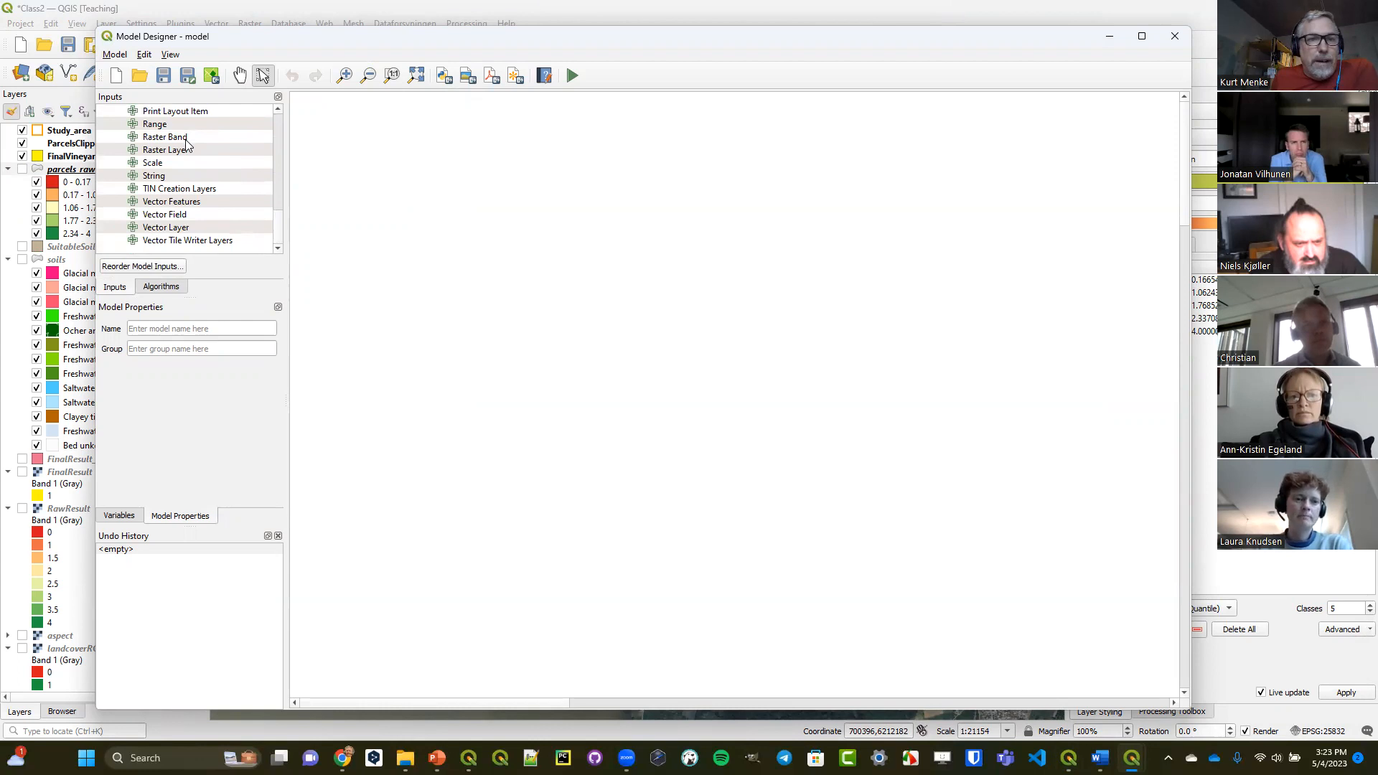
left_click_drag(185, 150, 444, 170)
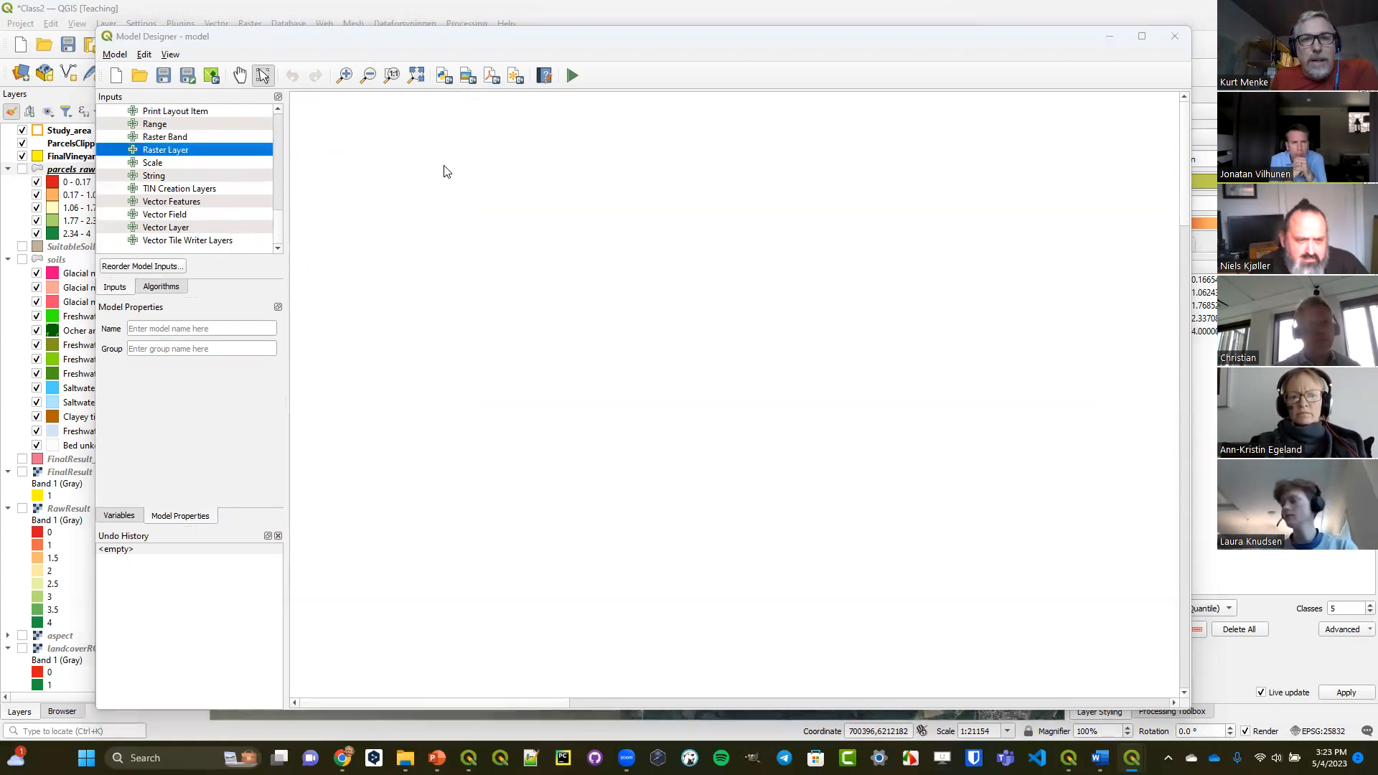
left_click(633, 322)
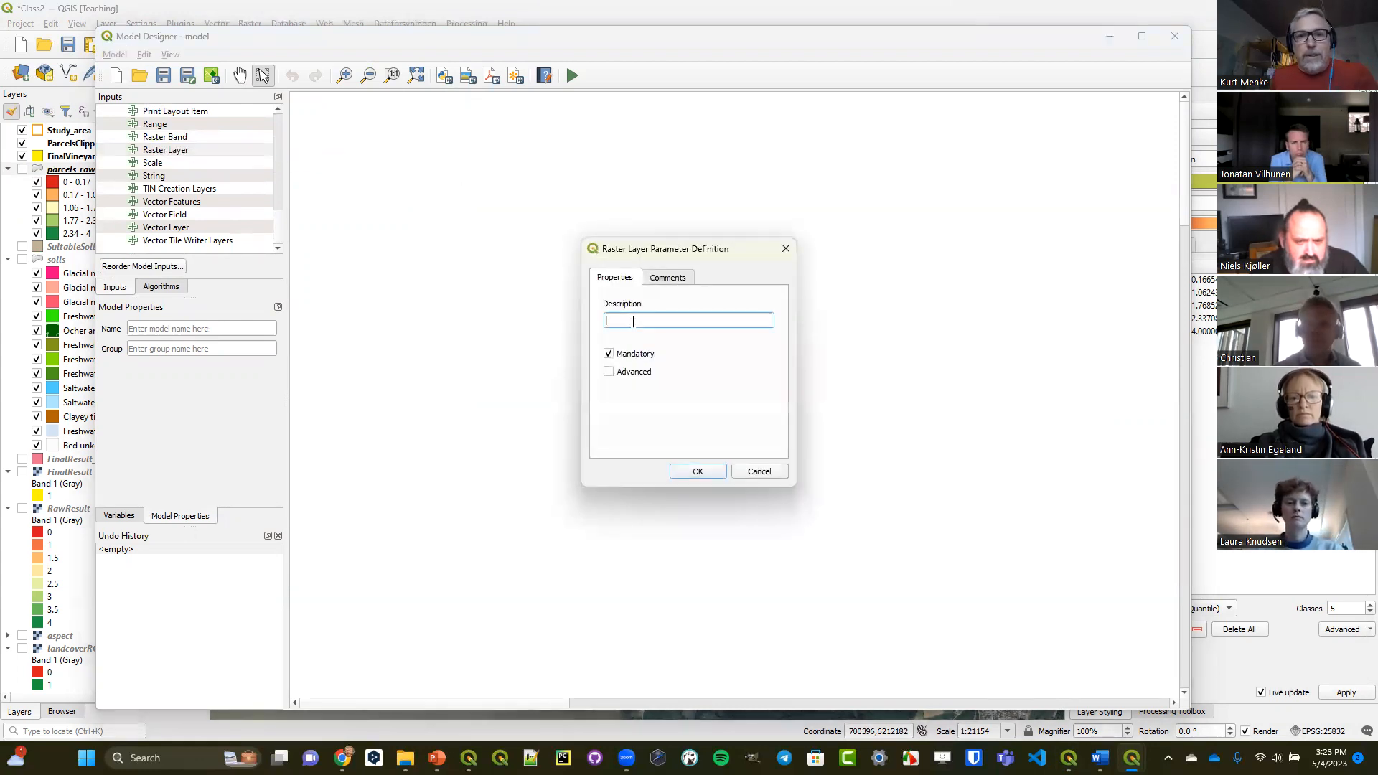
type("Elevation")
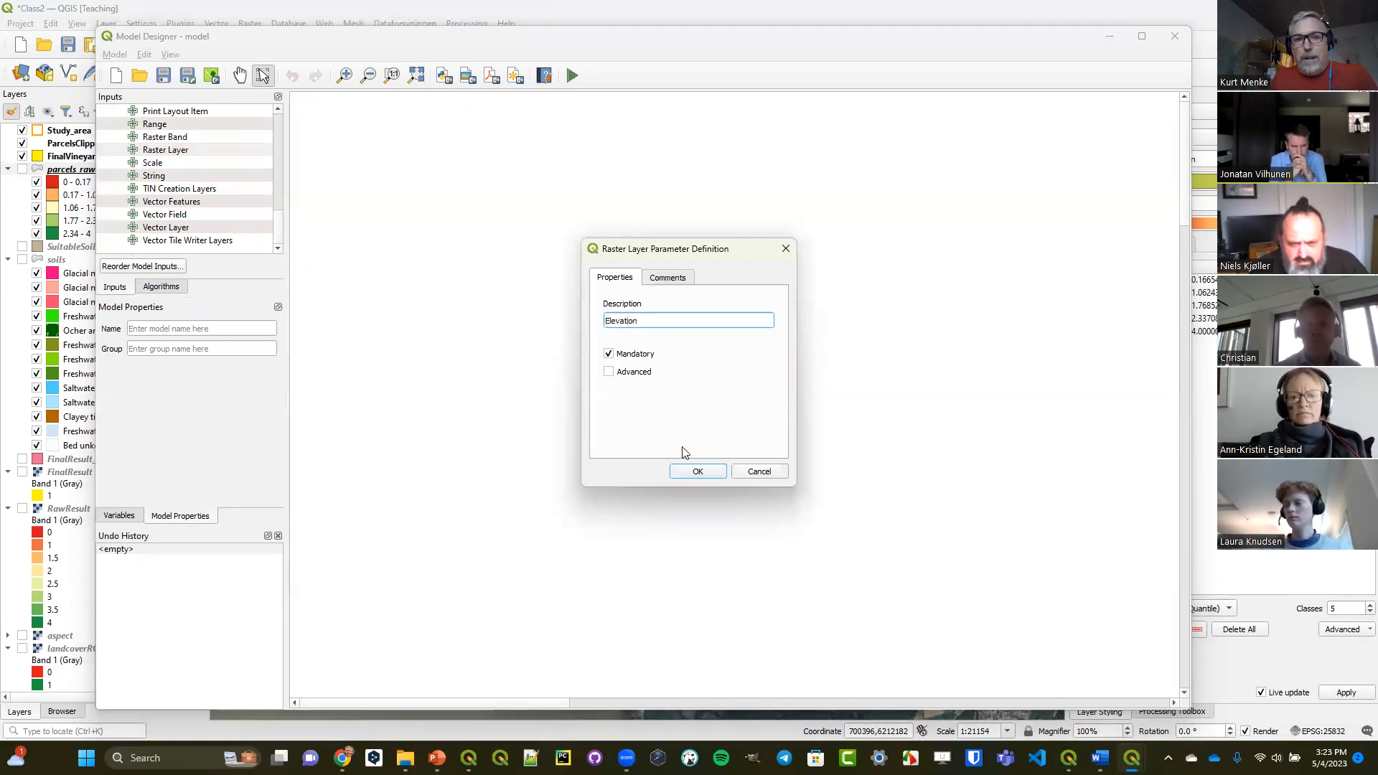
left_click(697, 472)
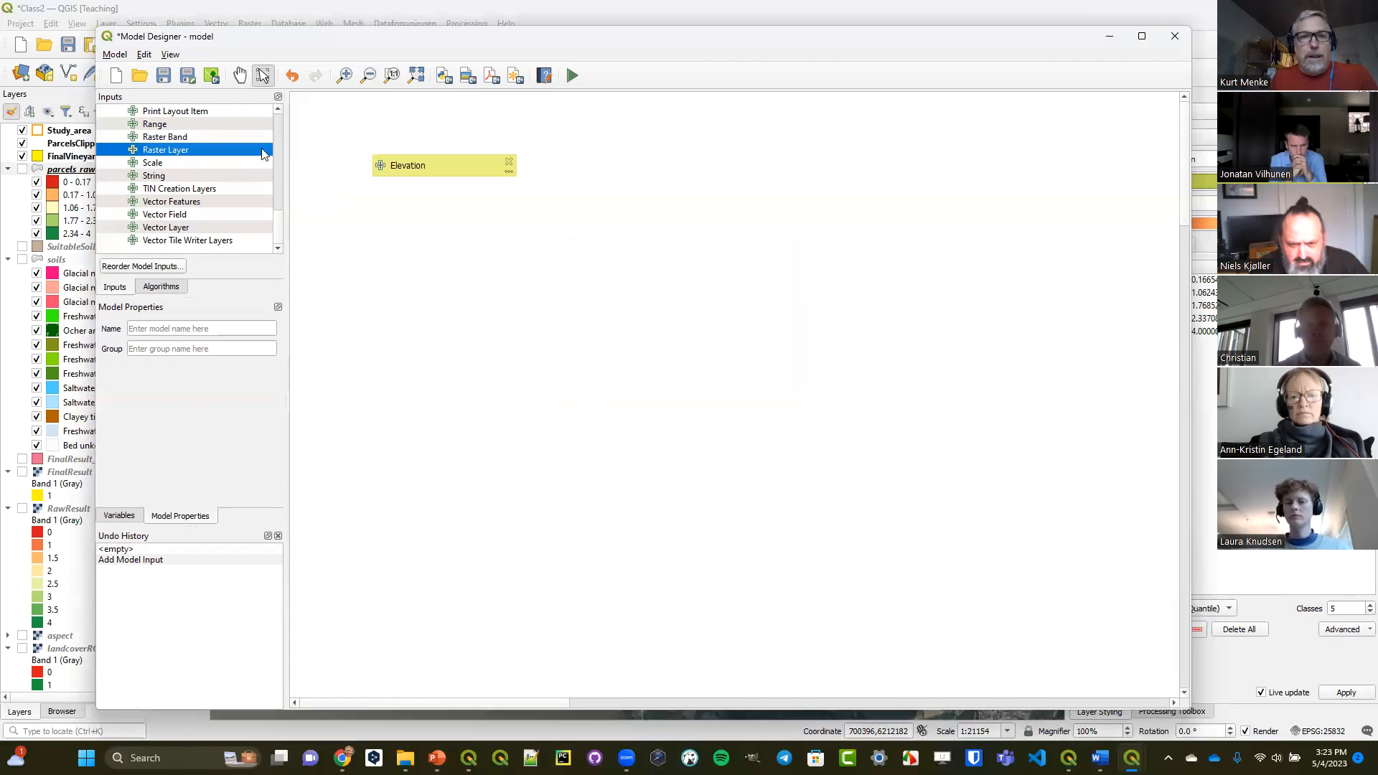
Add a second raster layer input to the model with the description Land Cover.
double_click(180, 152)
left_click(656, 320)
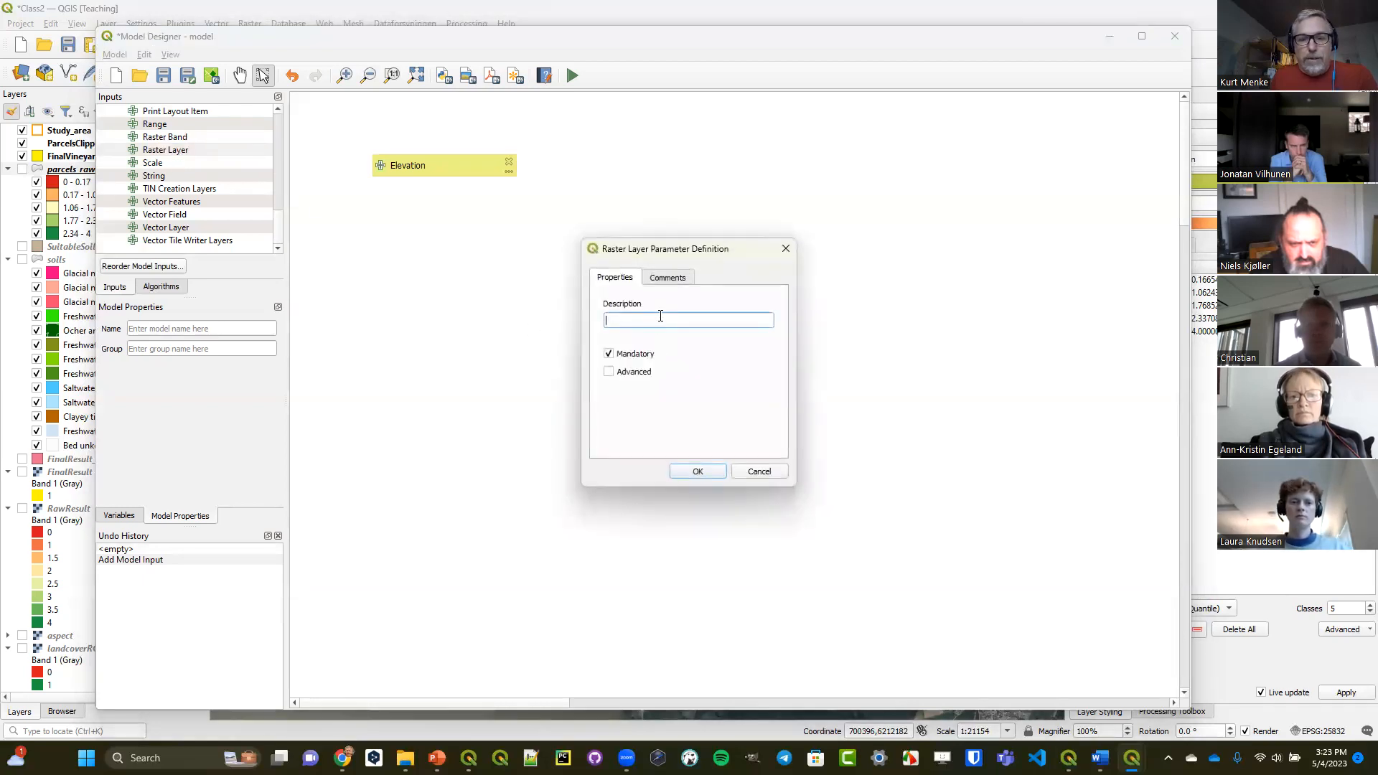
type("Land")
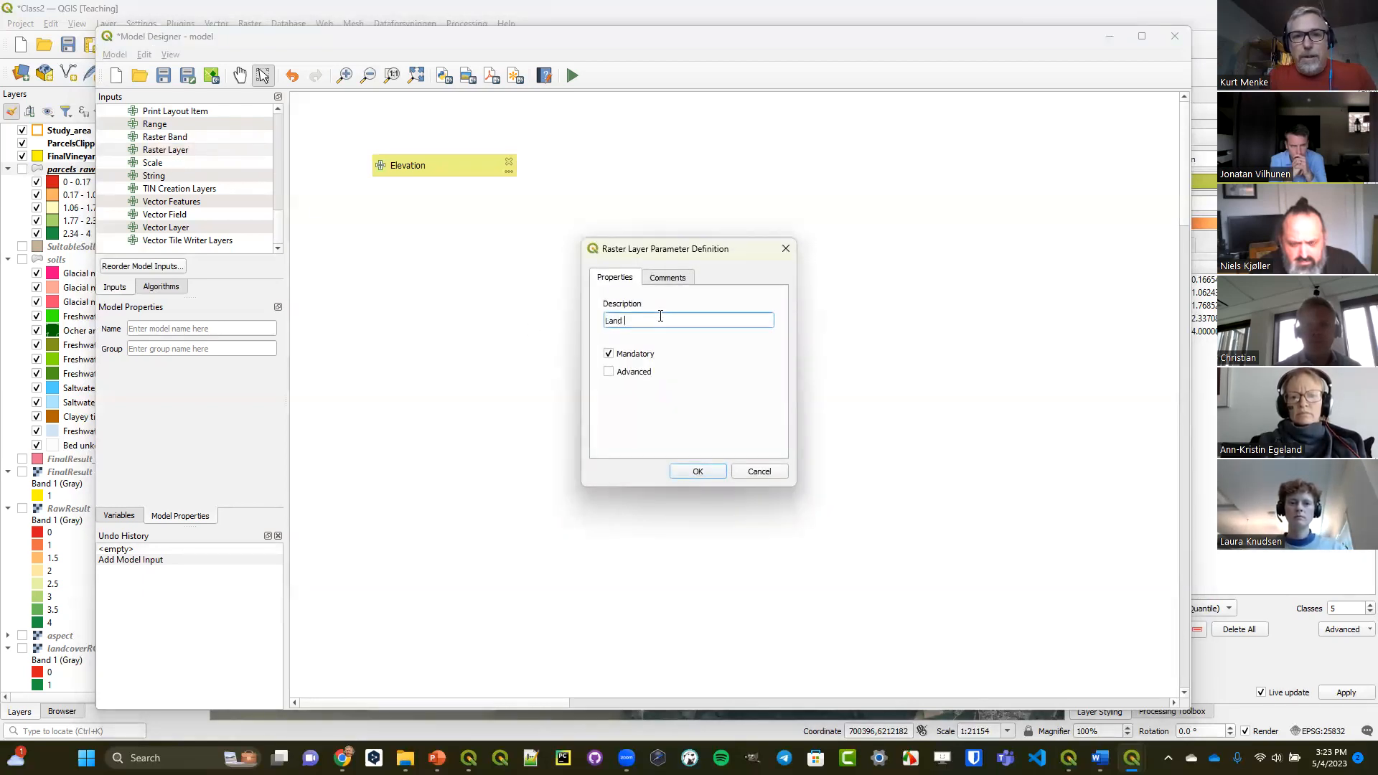
type(" C")
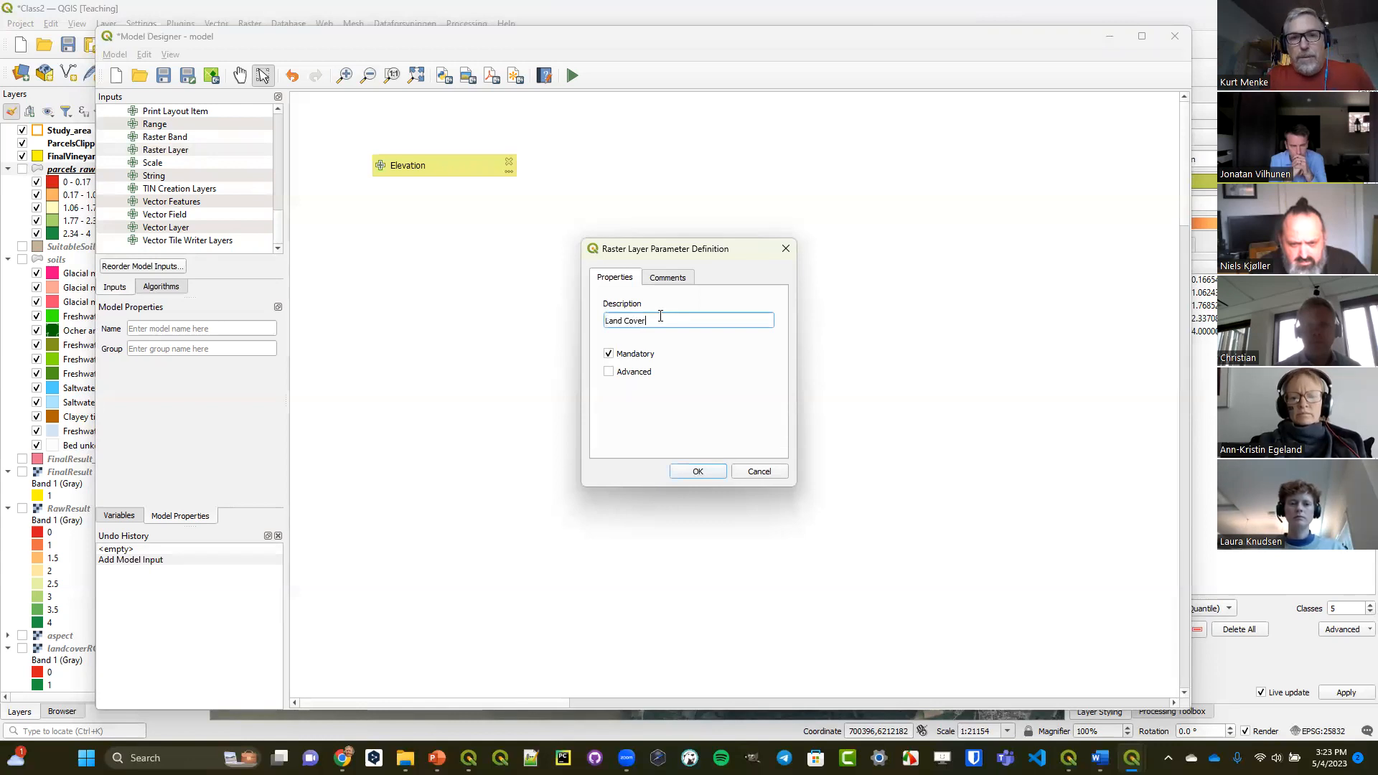
type("over")
key("Return")
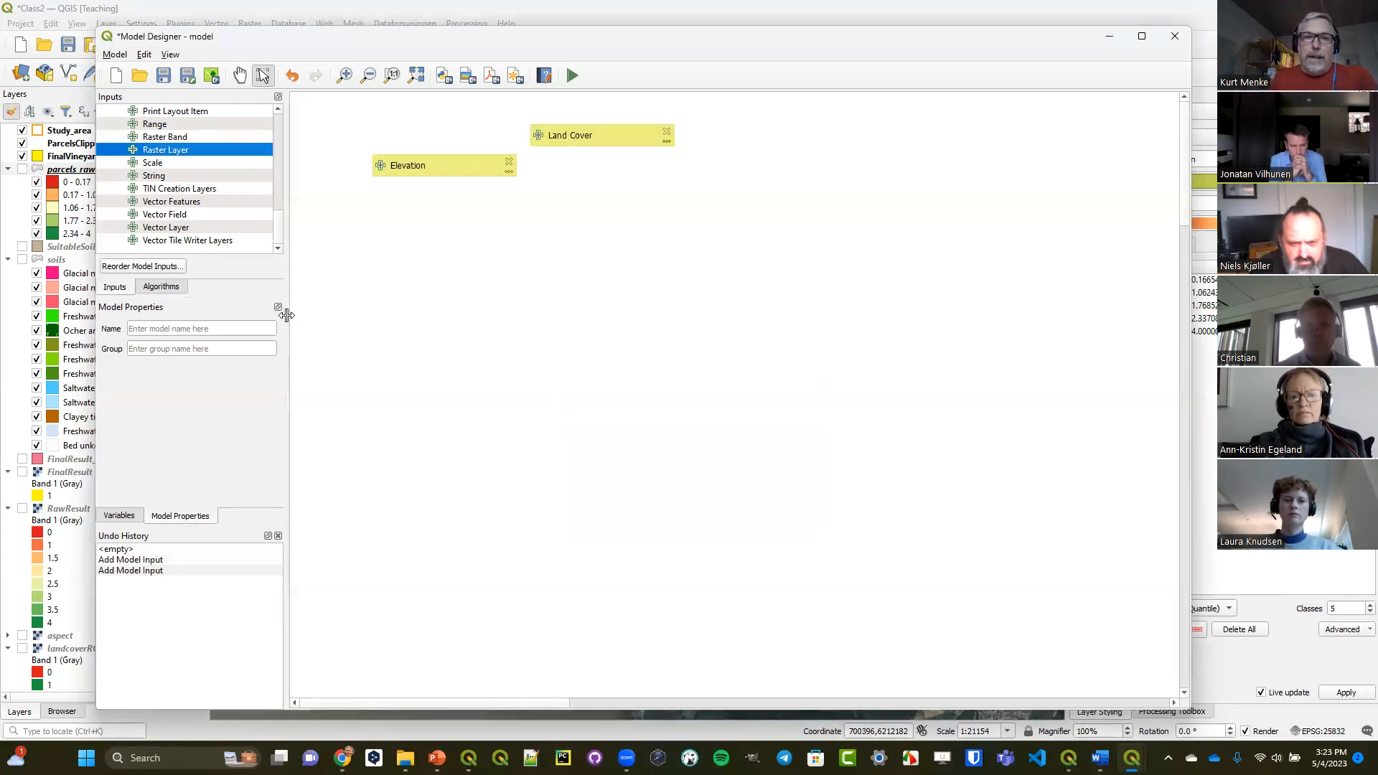
Search the model's algorithms for recl and place the Reclassify by table algorithm on the model canvas.
left_click(169, 290)
left_click(165, 112)
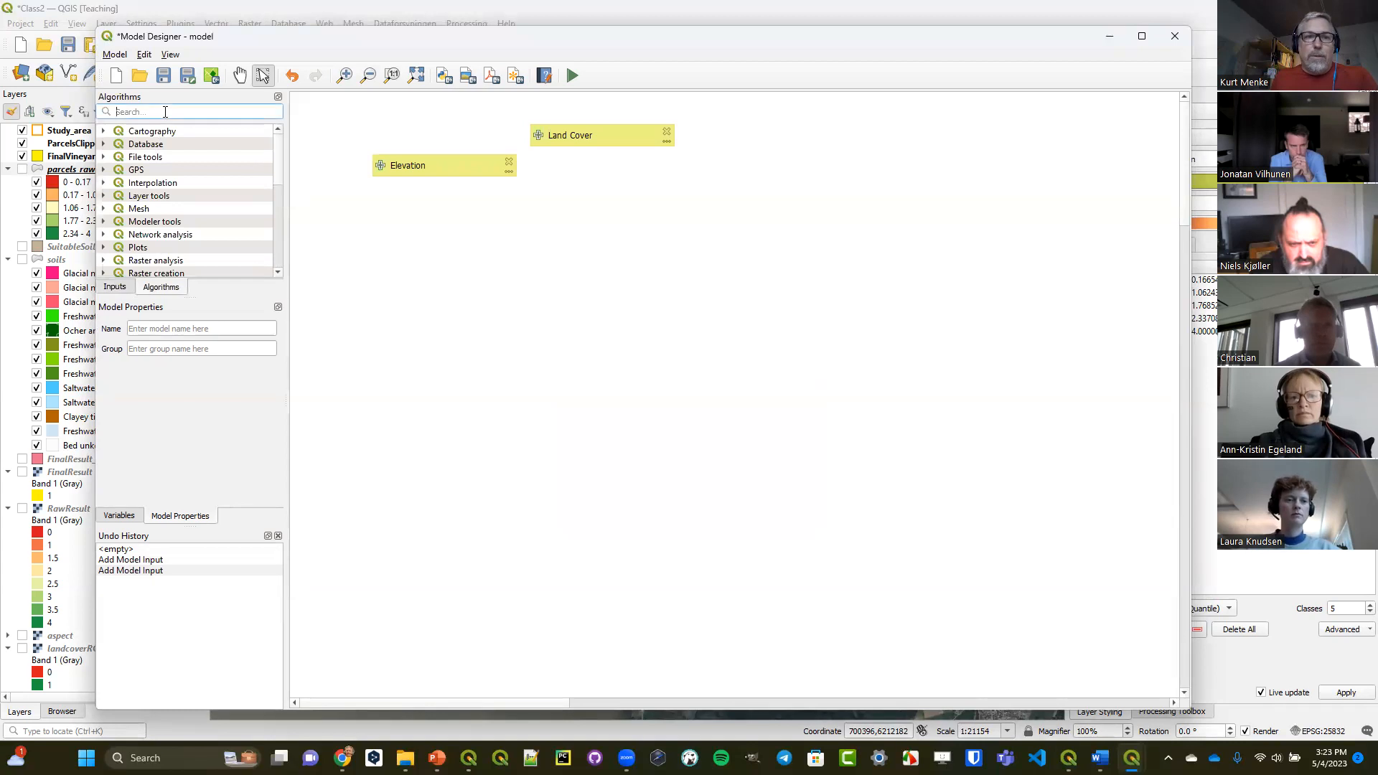
type("rela")
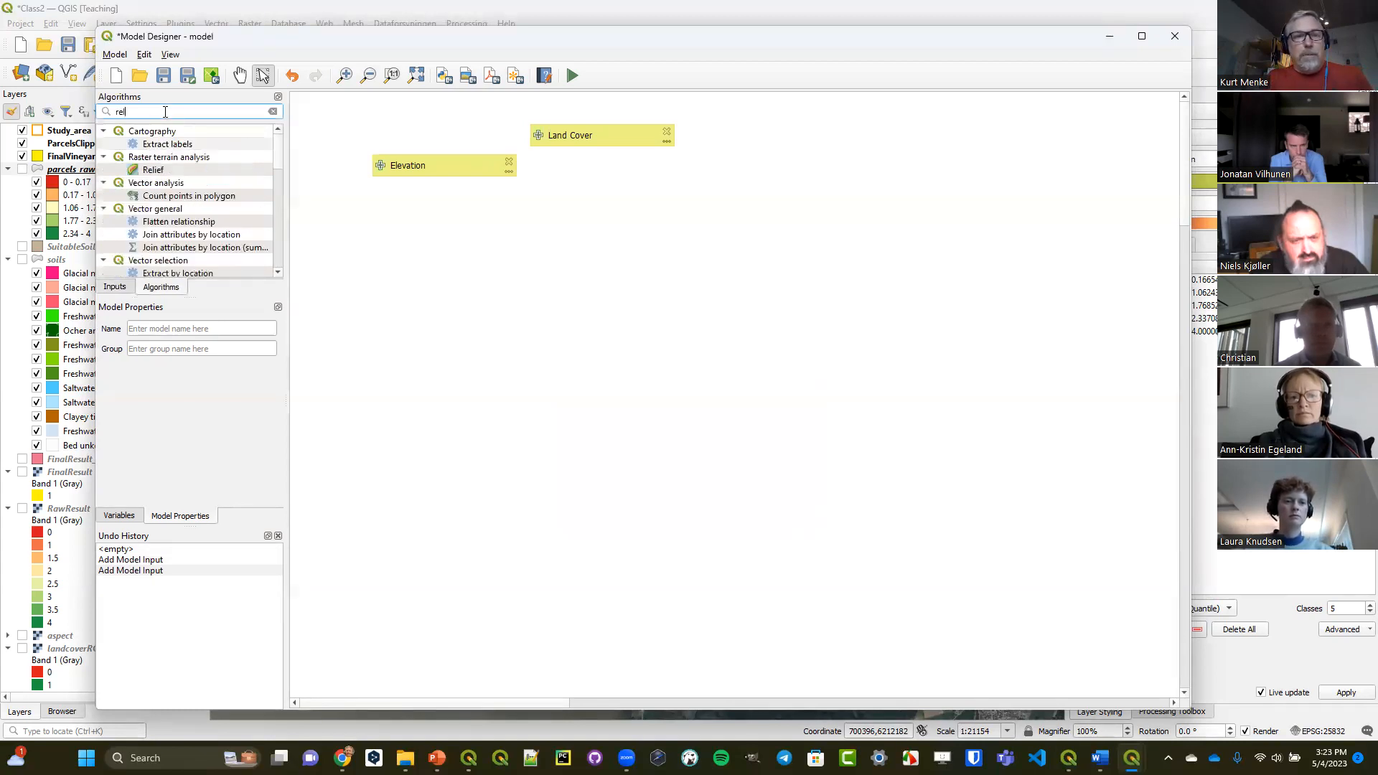
key("BackSpace")
key("BackSpace")
type("c")
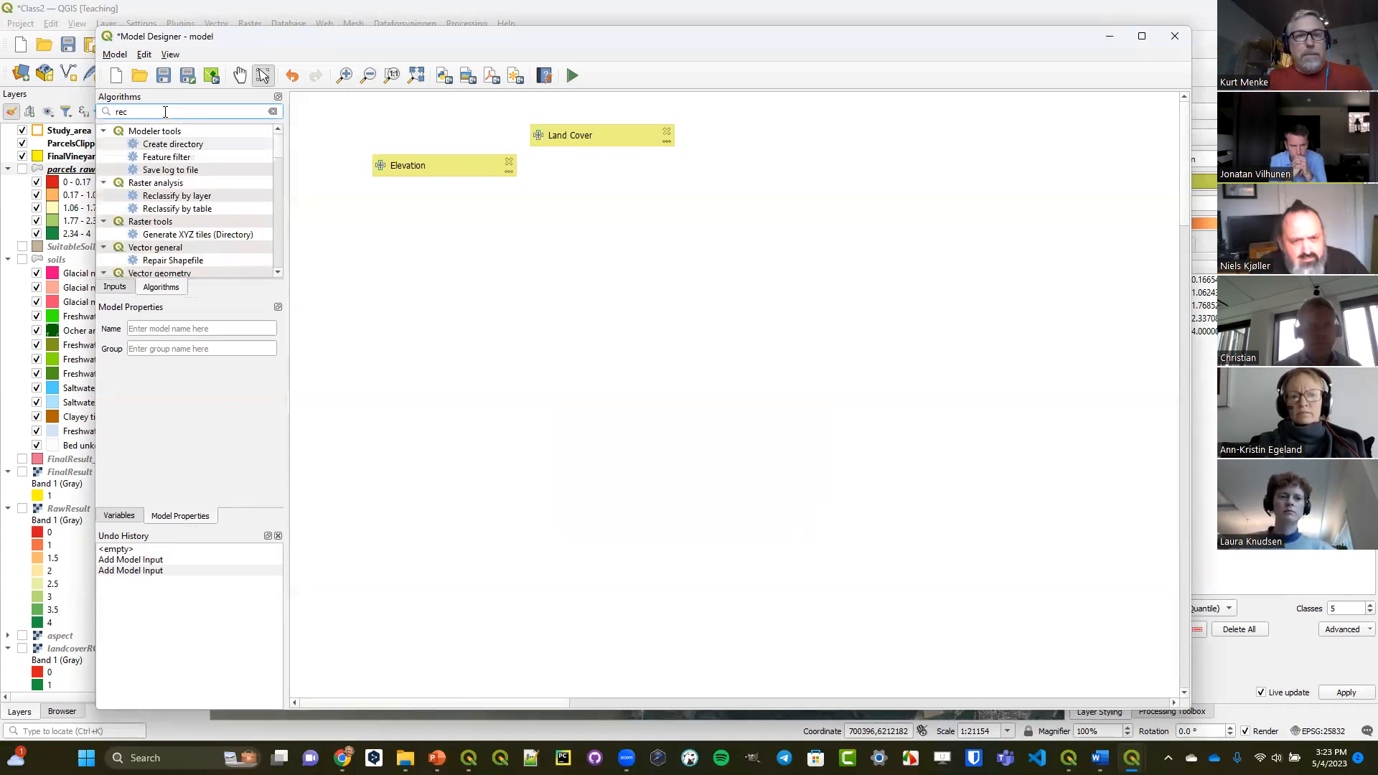
type("l")
left_click_drag(197, 157, 592, 228)
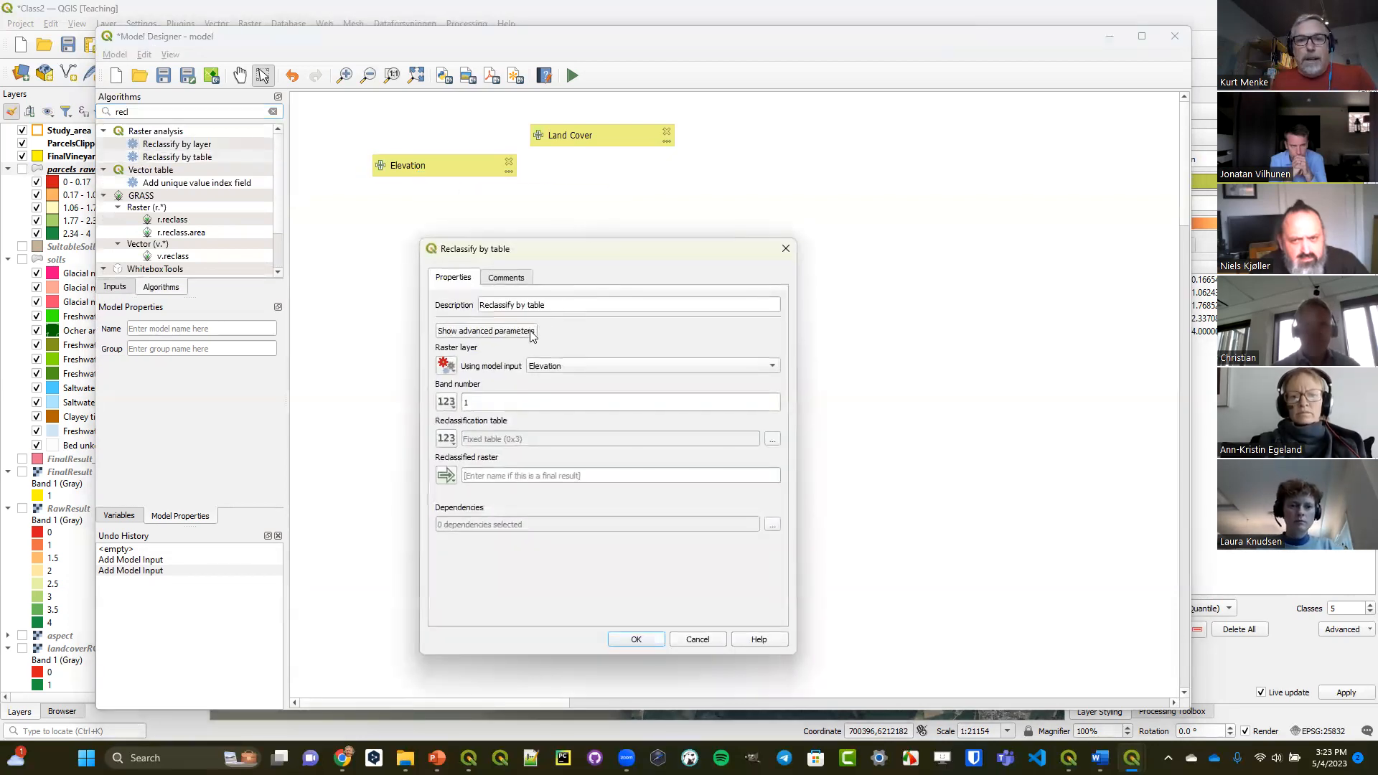
Use the Elevation model input as the raster layer for Reclassify by table, view its reclassification table, and add the algorithm without table rows.
left_click(450, 370)
left_click(470, 417)
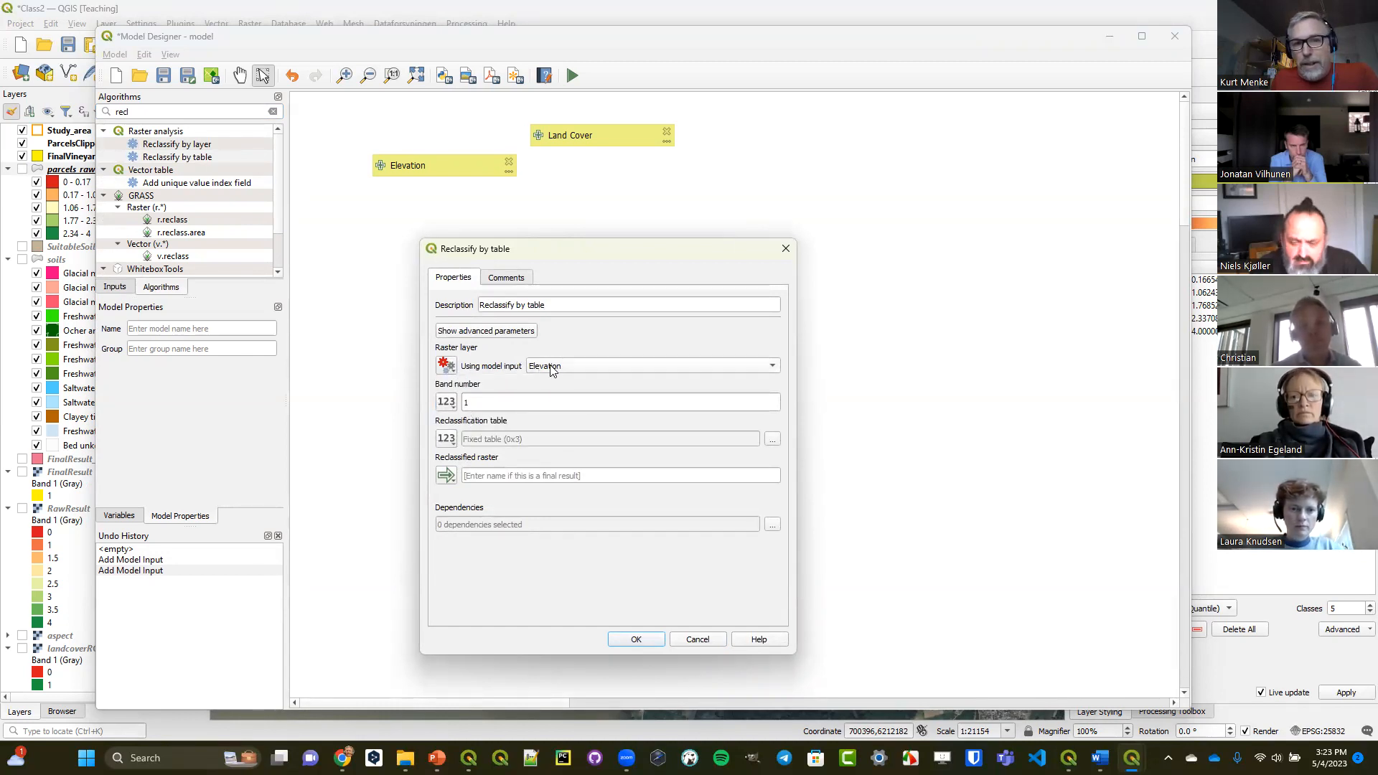
left_click(772, 440)
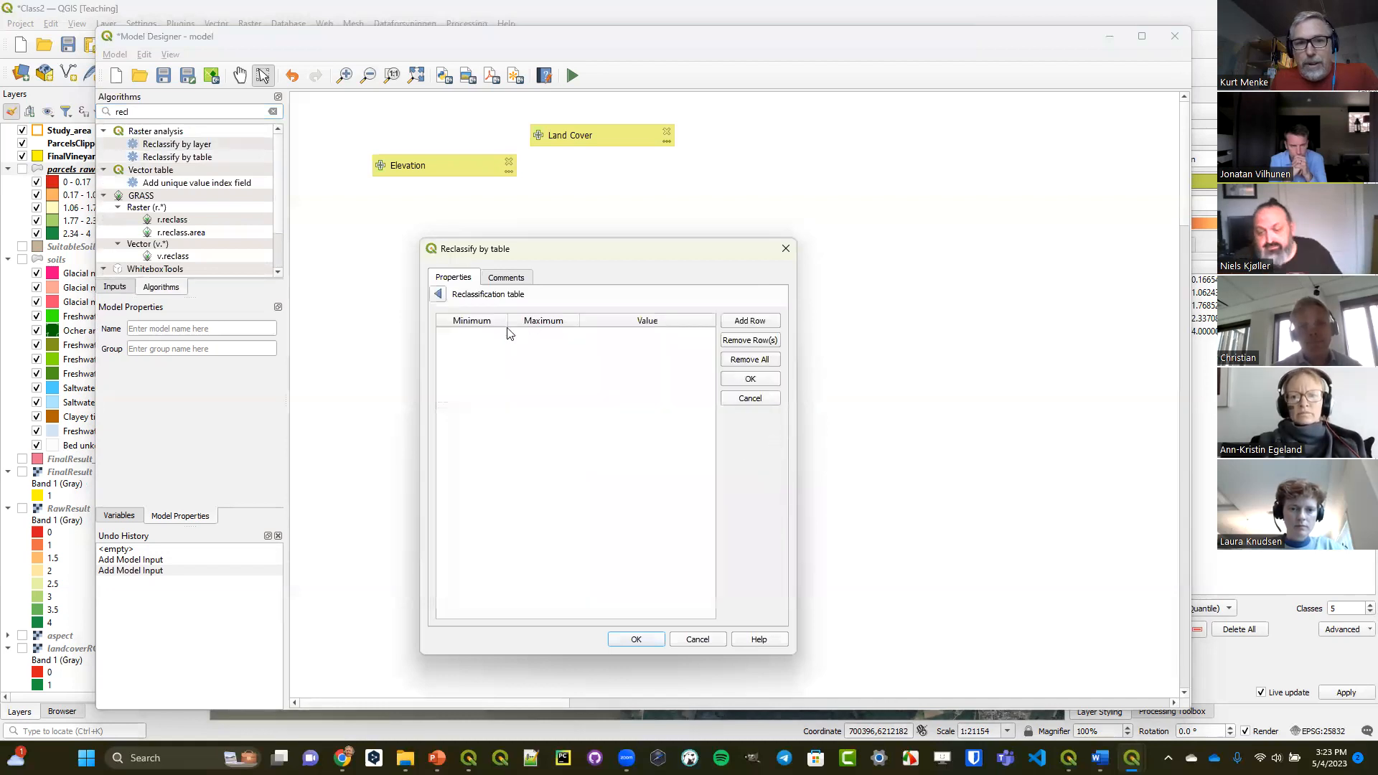
left_click(439, 295)
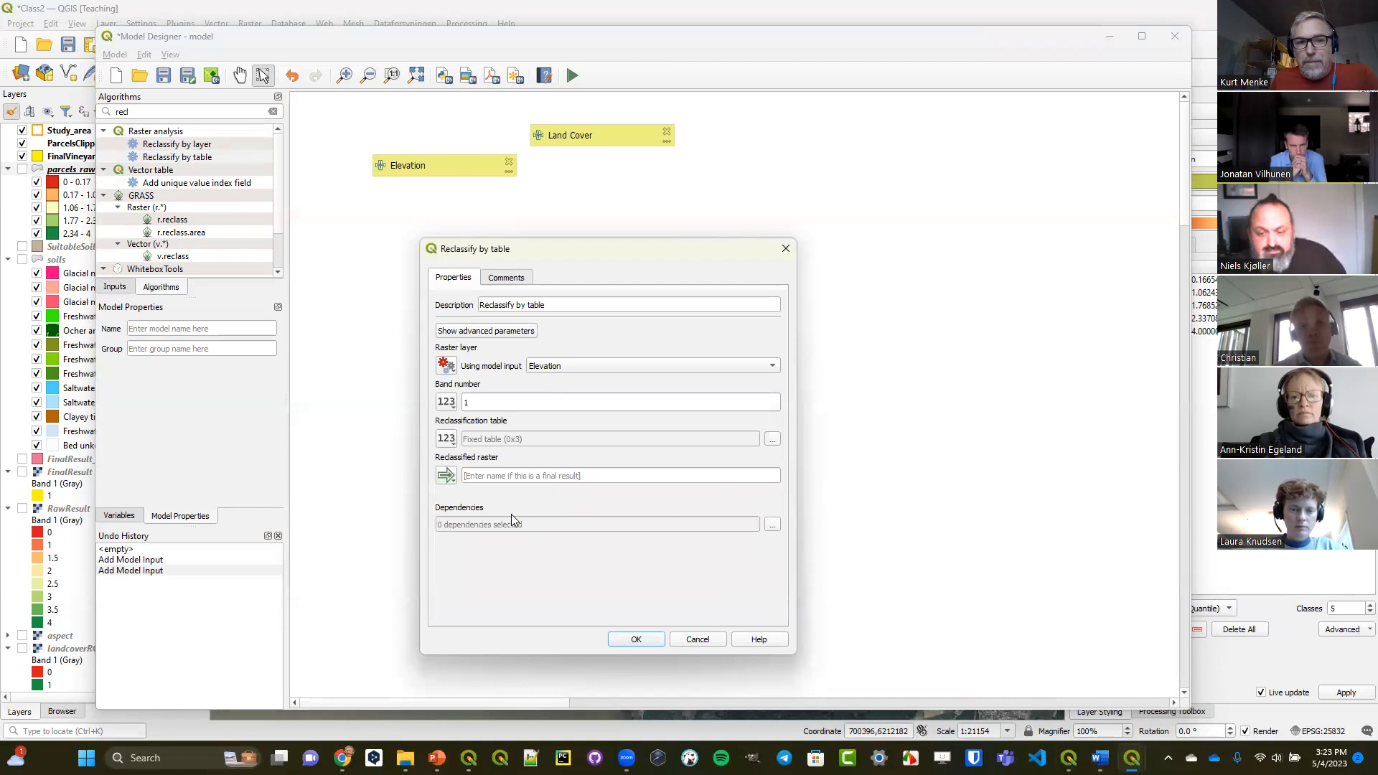
left_click(634, 638)
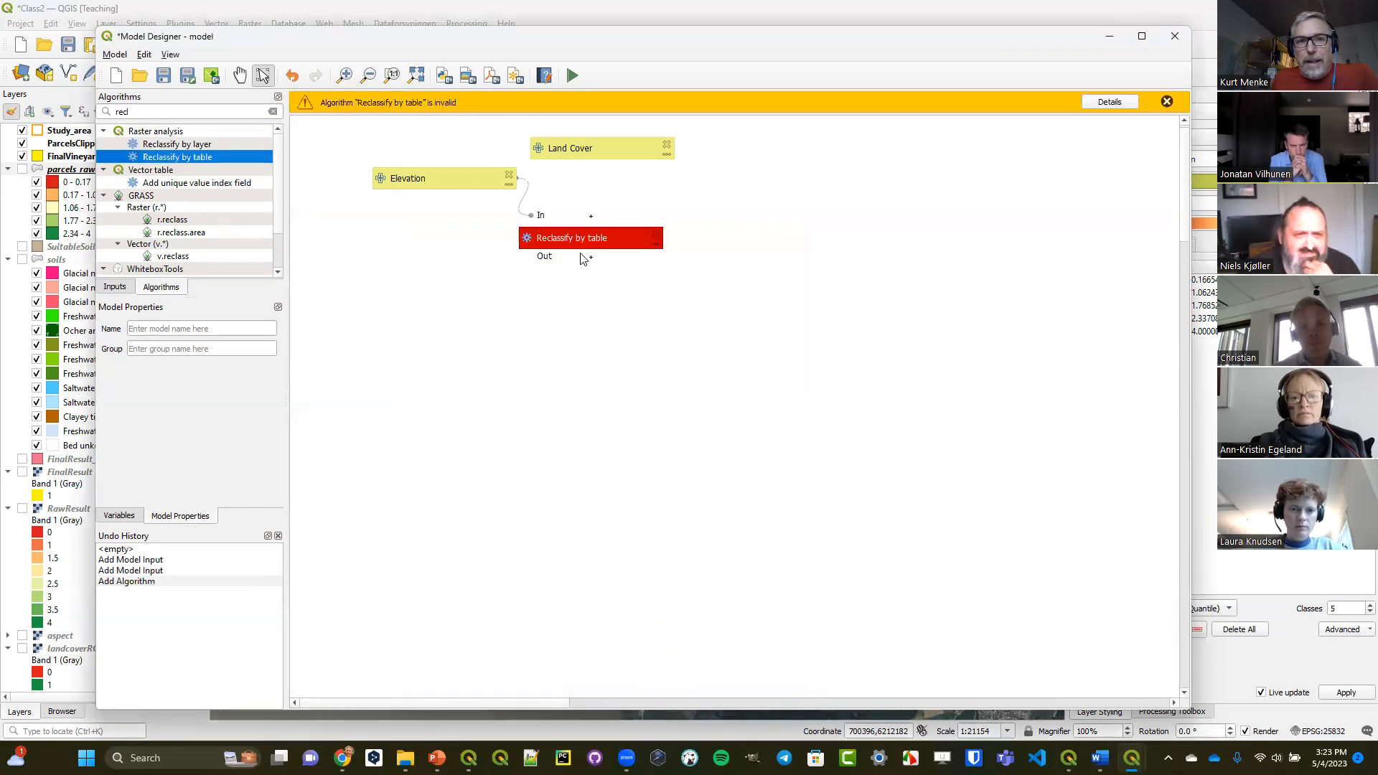
Arrange the model with Land Cover above Elevation and Reclassify by table below and beside them, and dismiss the invalid-algorithm message.
left_click_drag(584, 240, 597, 295)
left_click_drag(460, 177, 447, 242)
left_click_drag(585, 148, 414, 190)
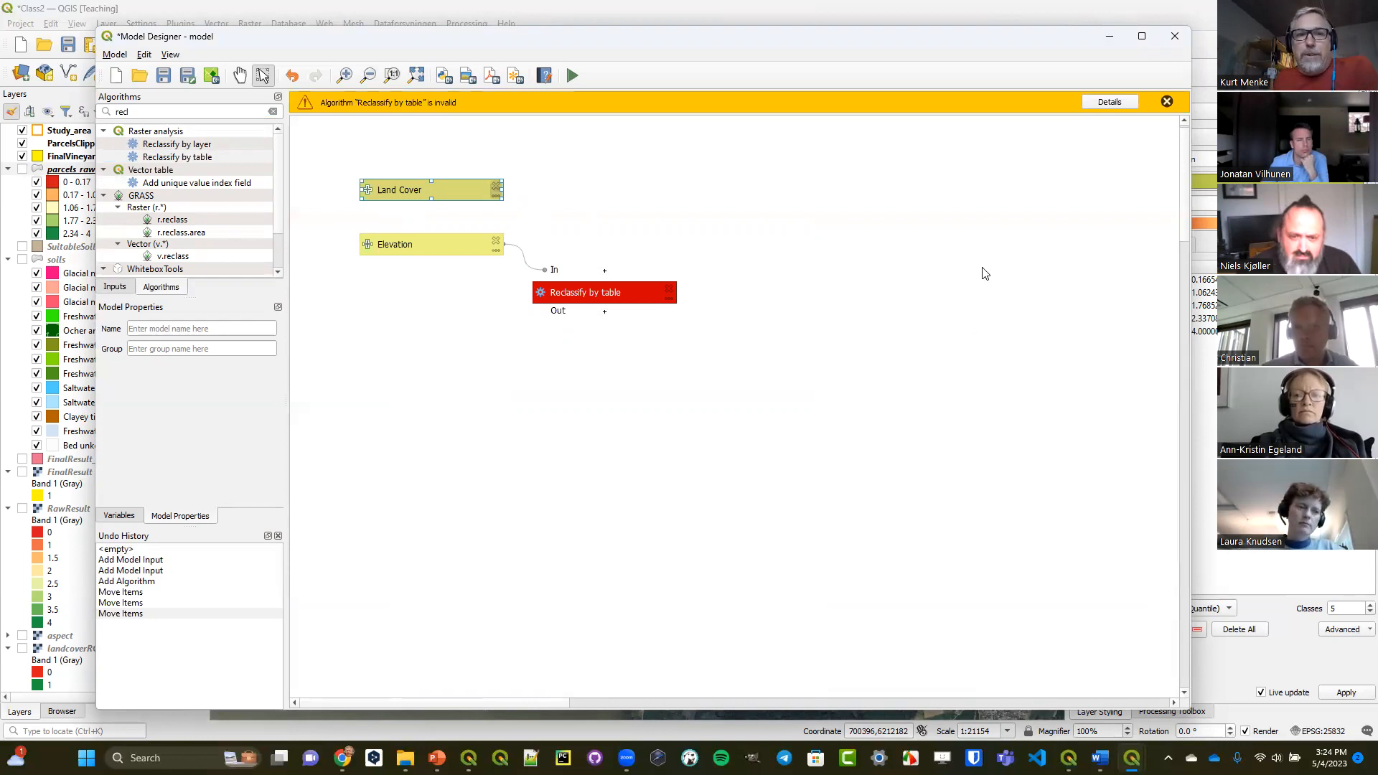
left_click(1166, 104)
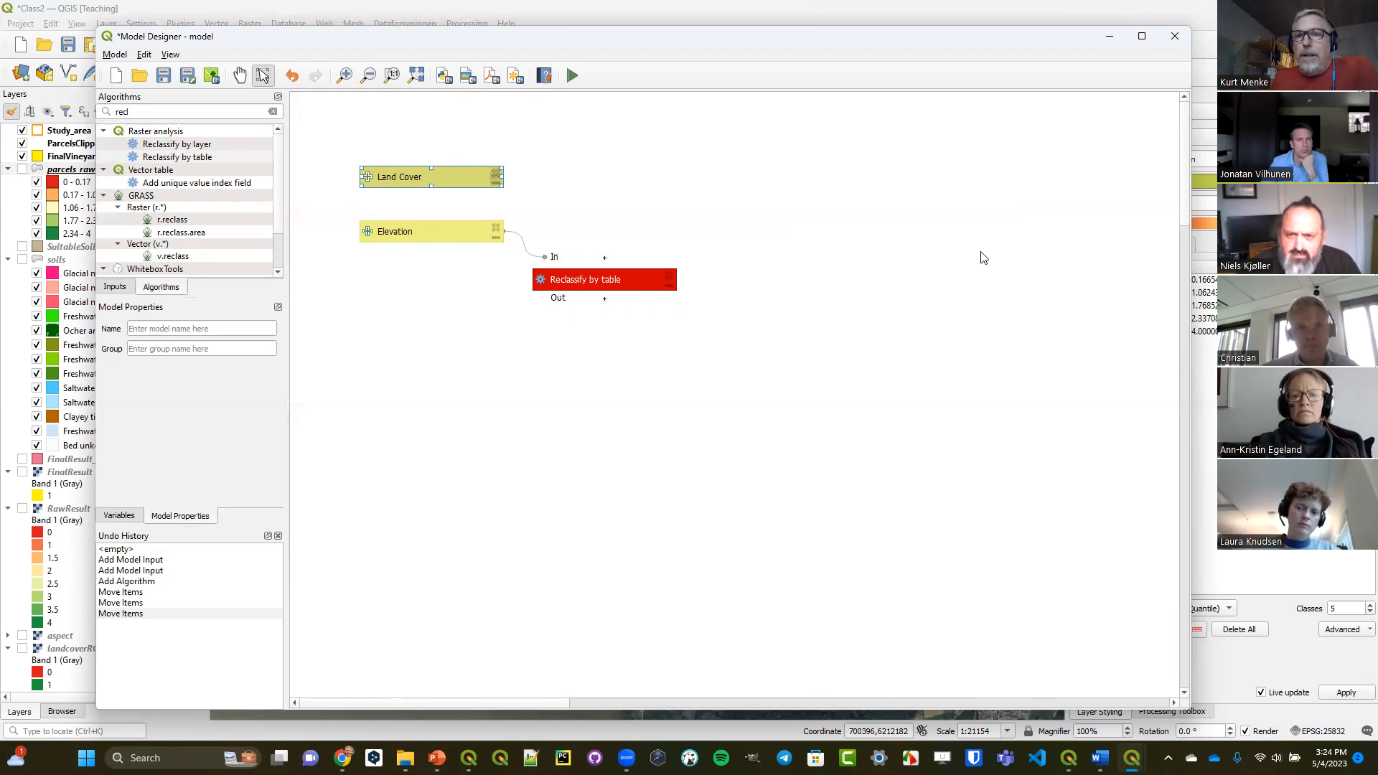
Minimize the model window, clear the Processing Toolbox search, and expand Models and its Engaard group to view the saved models.
left_click(1110, 39)
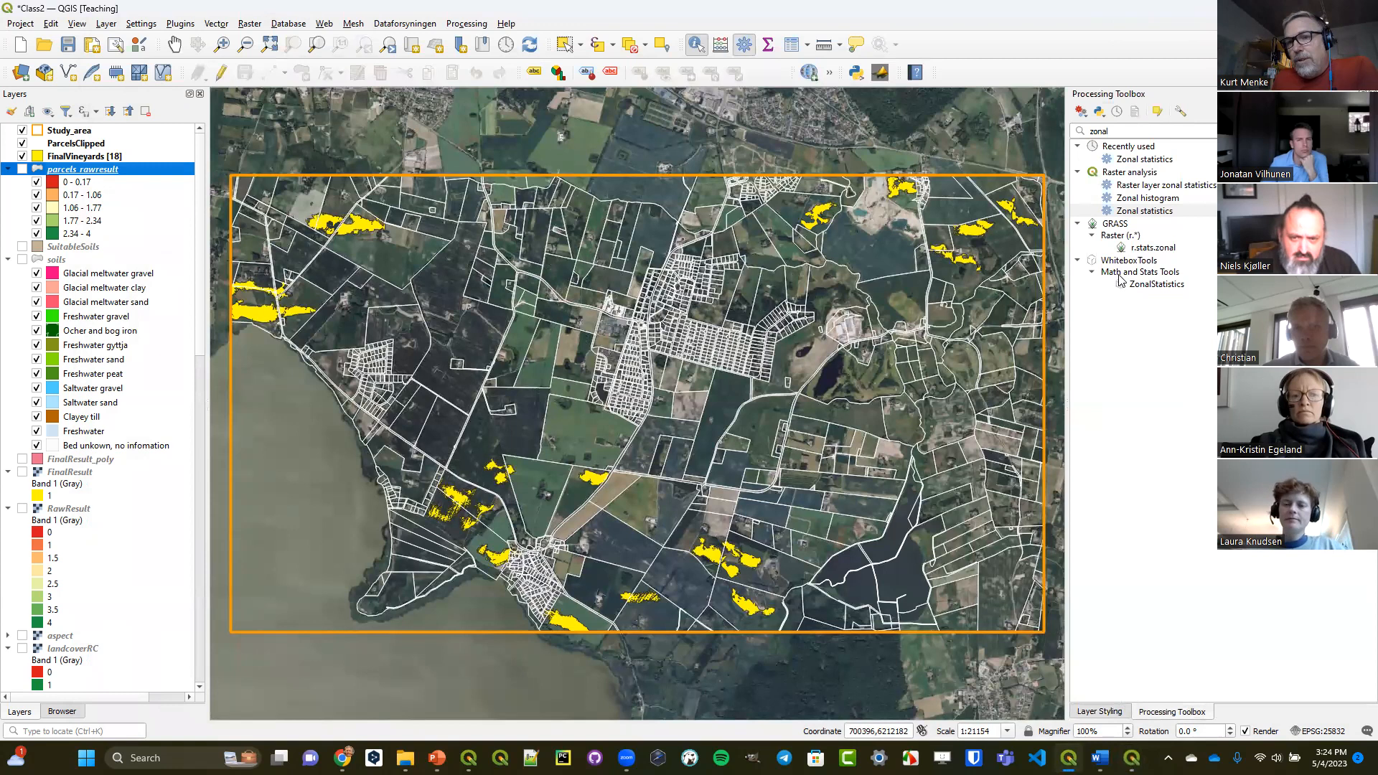
left_click(1368, 132)
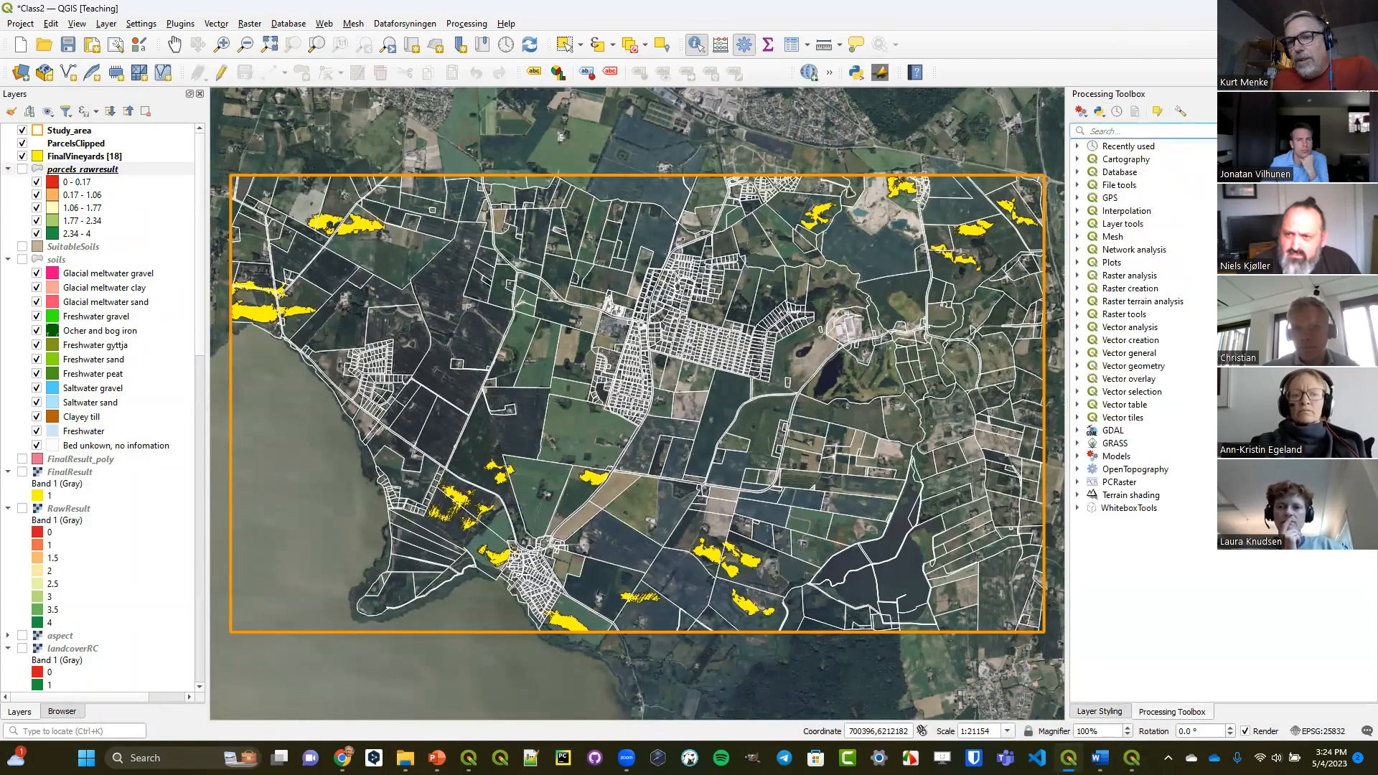
double_click(1099, 458)
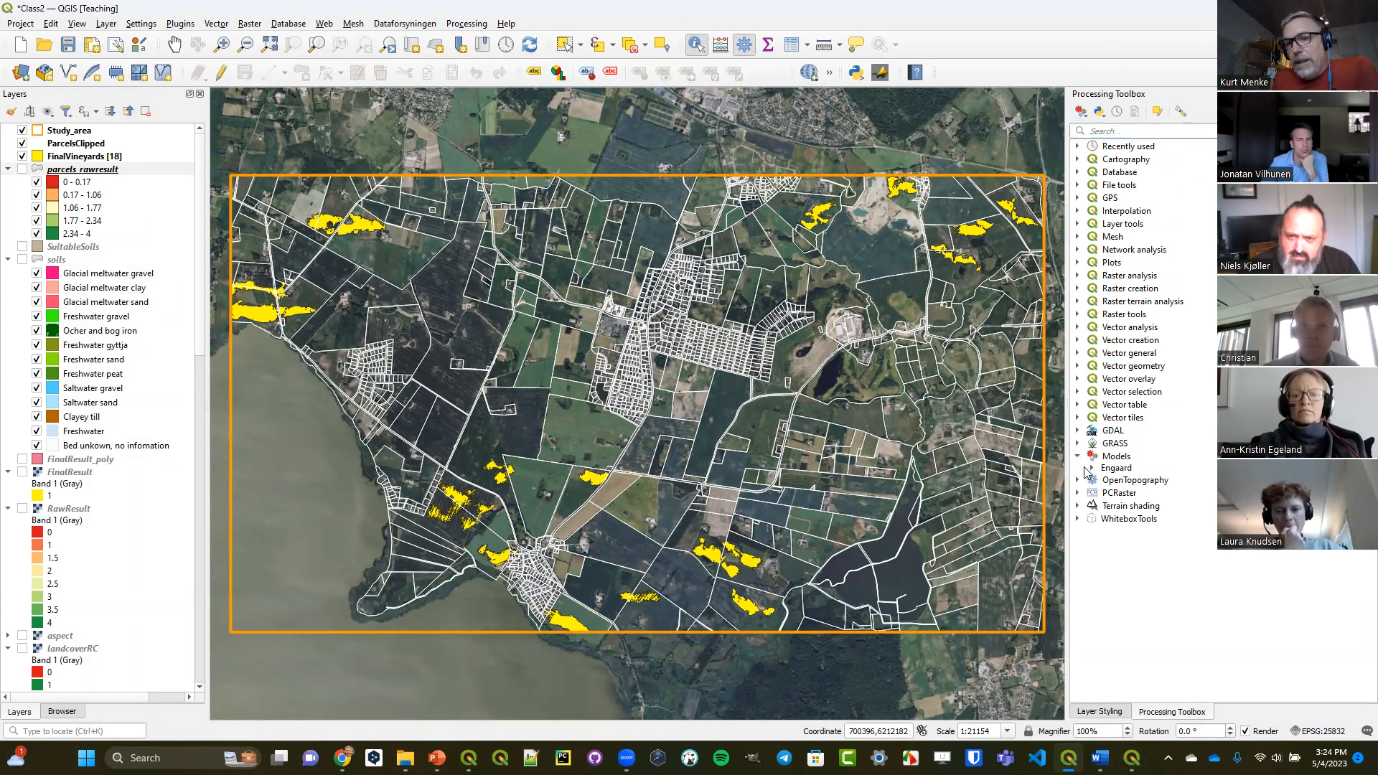
left_click(1091, 467)
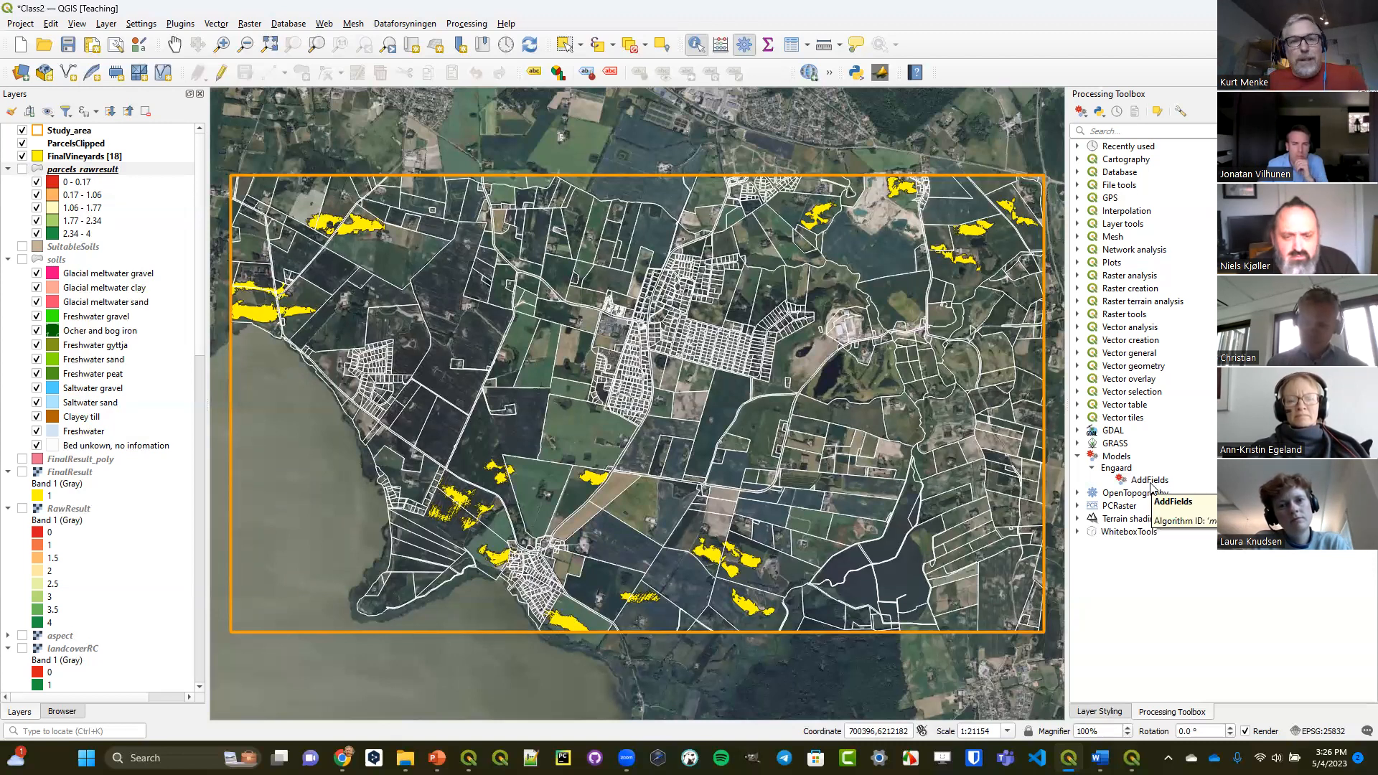
Open a new Graphical Modeler window, locate the Models group among its available algorithms, and close the window.
left_click(456, 26)
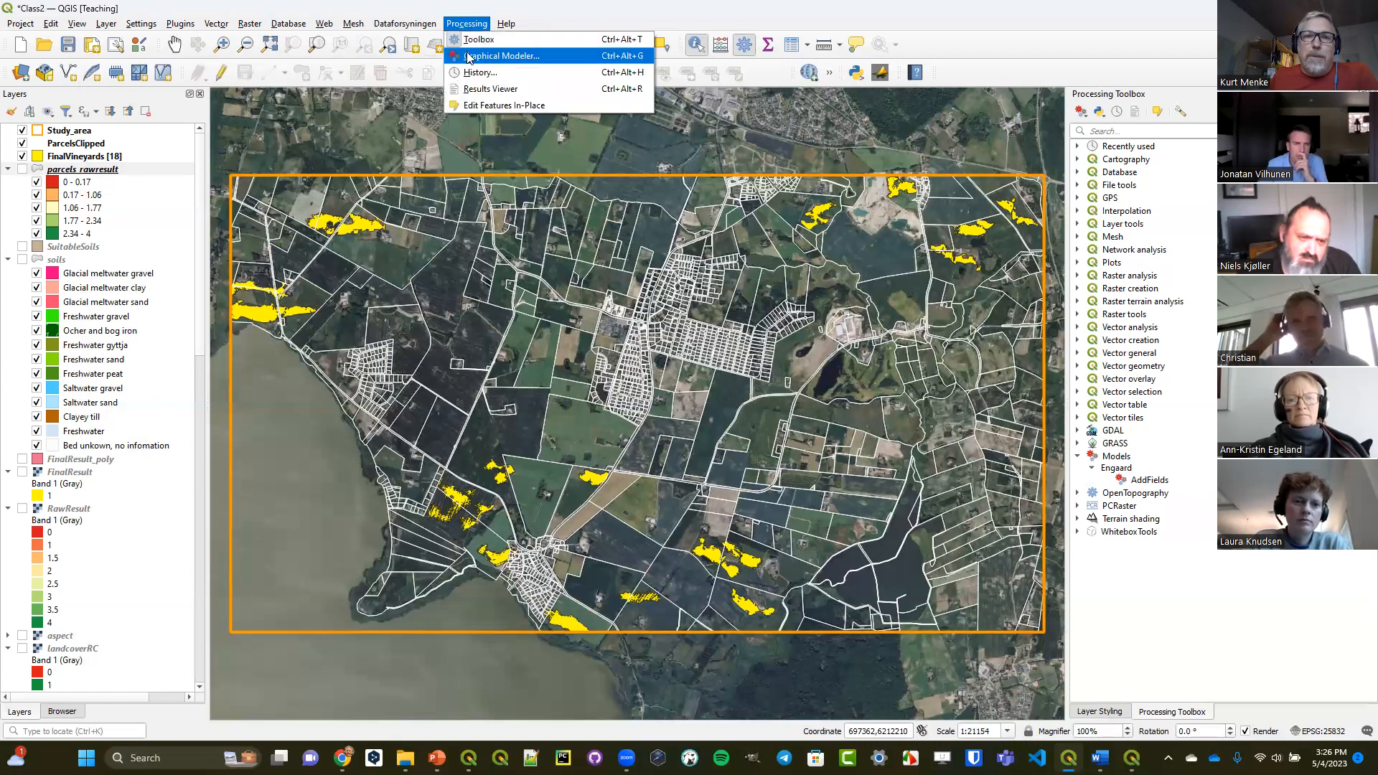
left_click(468, 56)
scroll(175, 205, "down", 6)
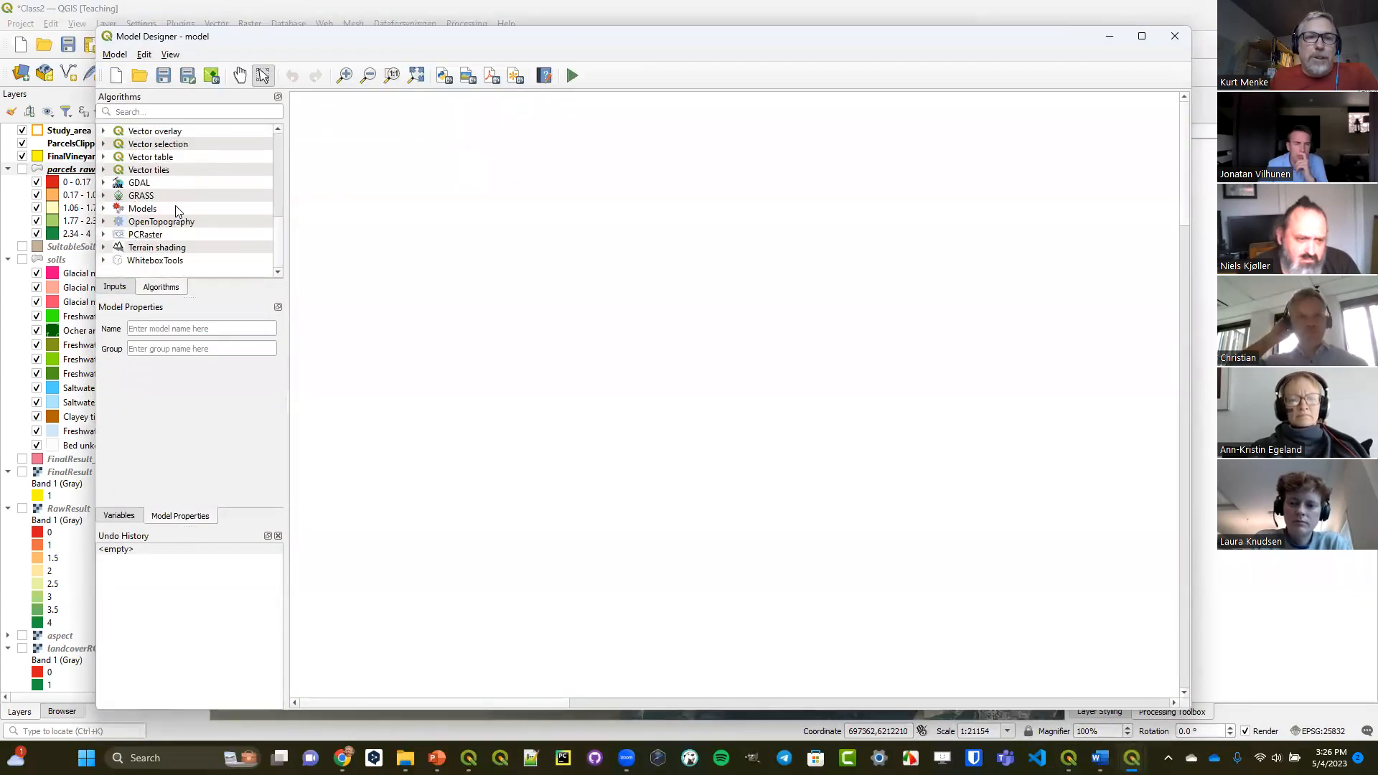
left_click(140, 213)
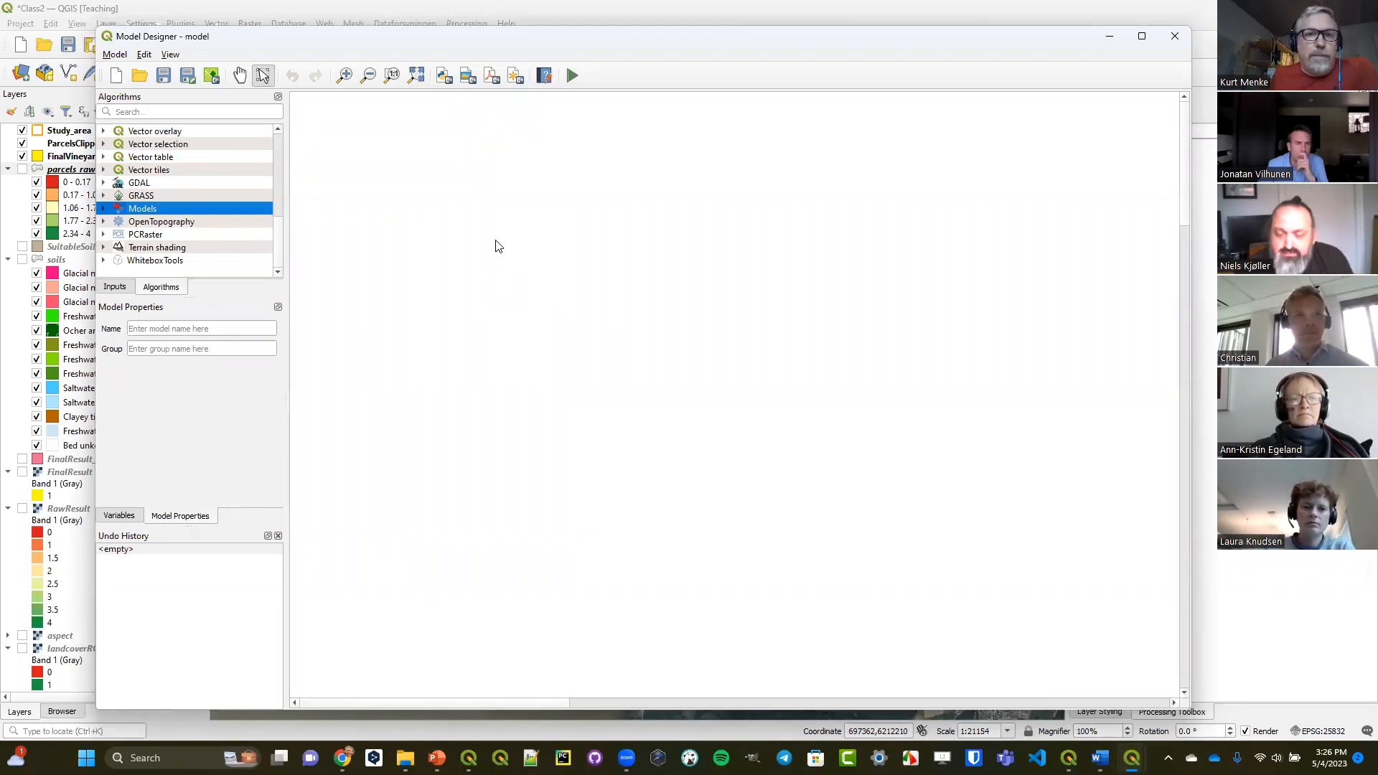
left_click(1173, 43)
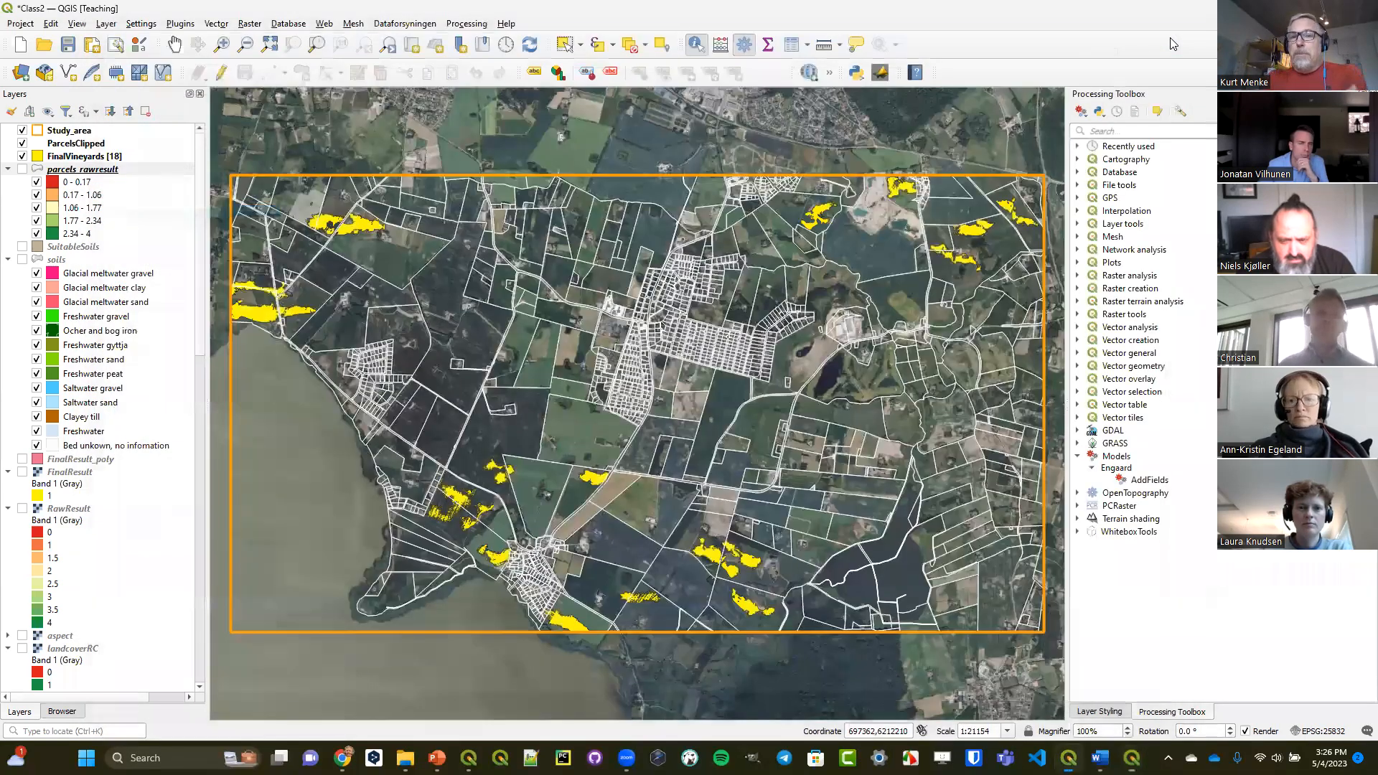
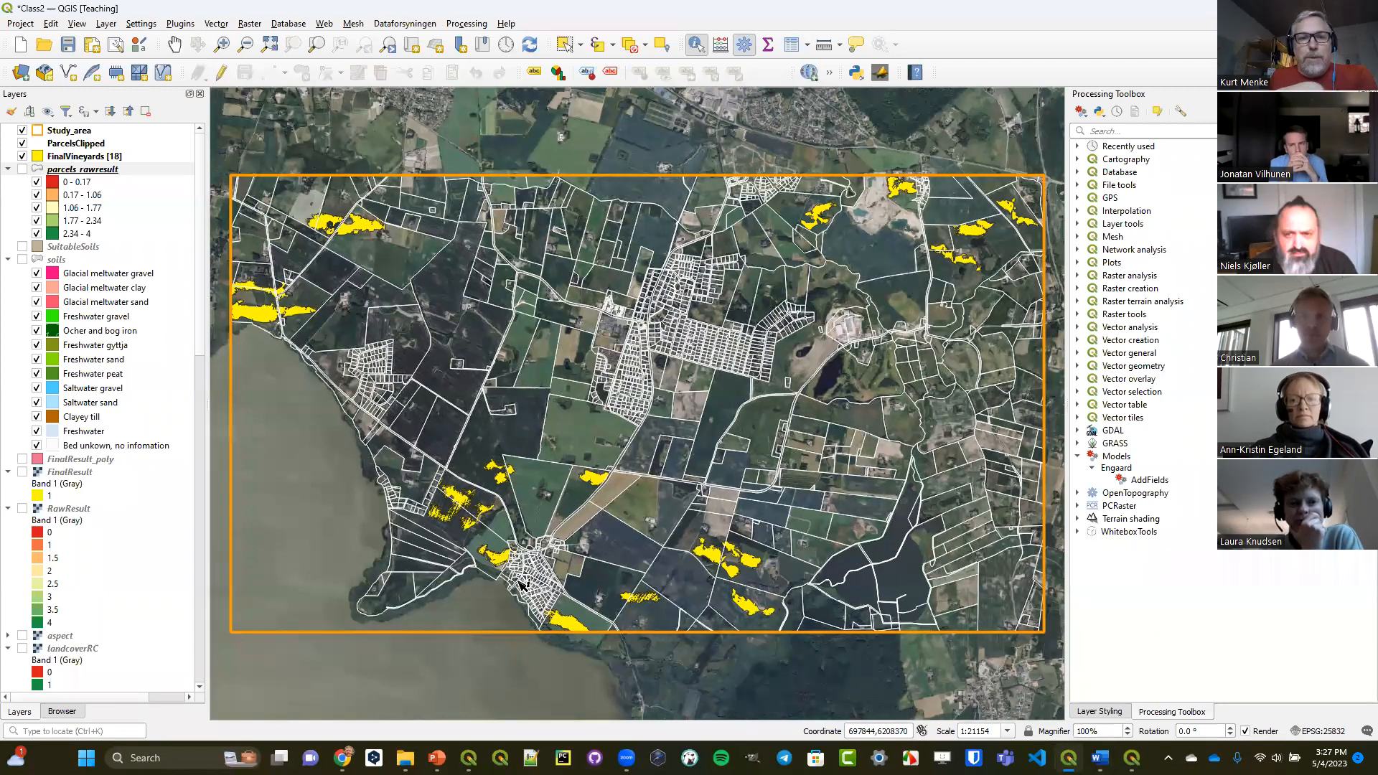
Add the ArchaeologicalSites layer from OtherData.gpkg to the map and place it directly above FinalVineyards in the layer order.
left_click(53, 714)
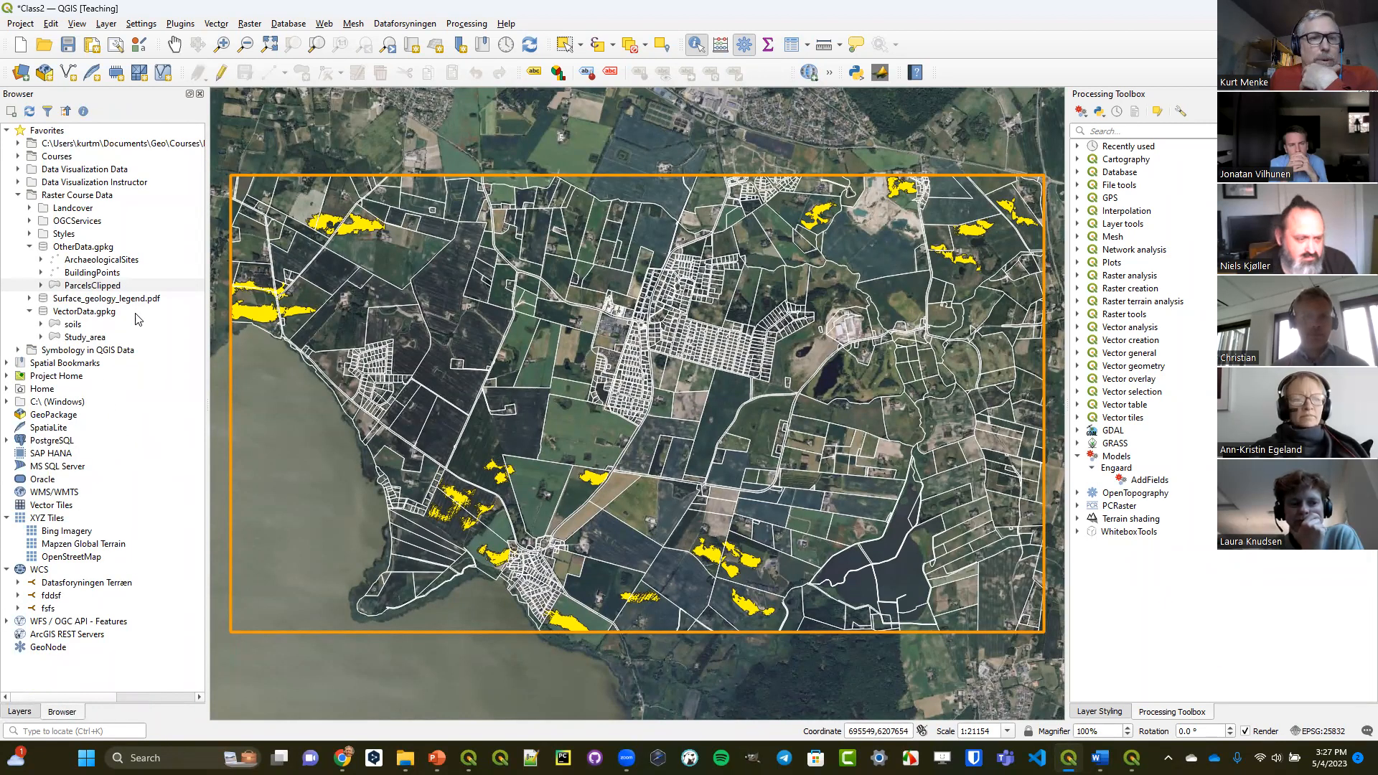
left_click_drag(89, 261, 483, 306)
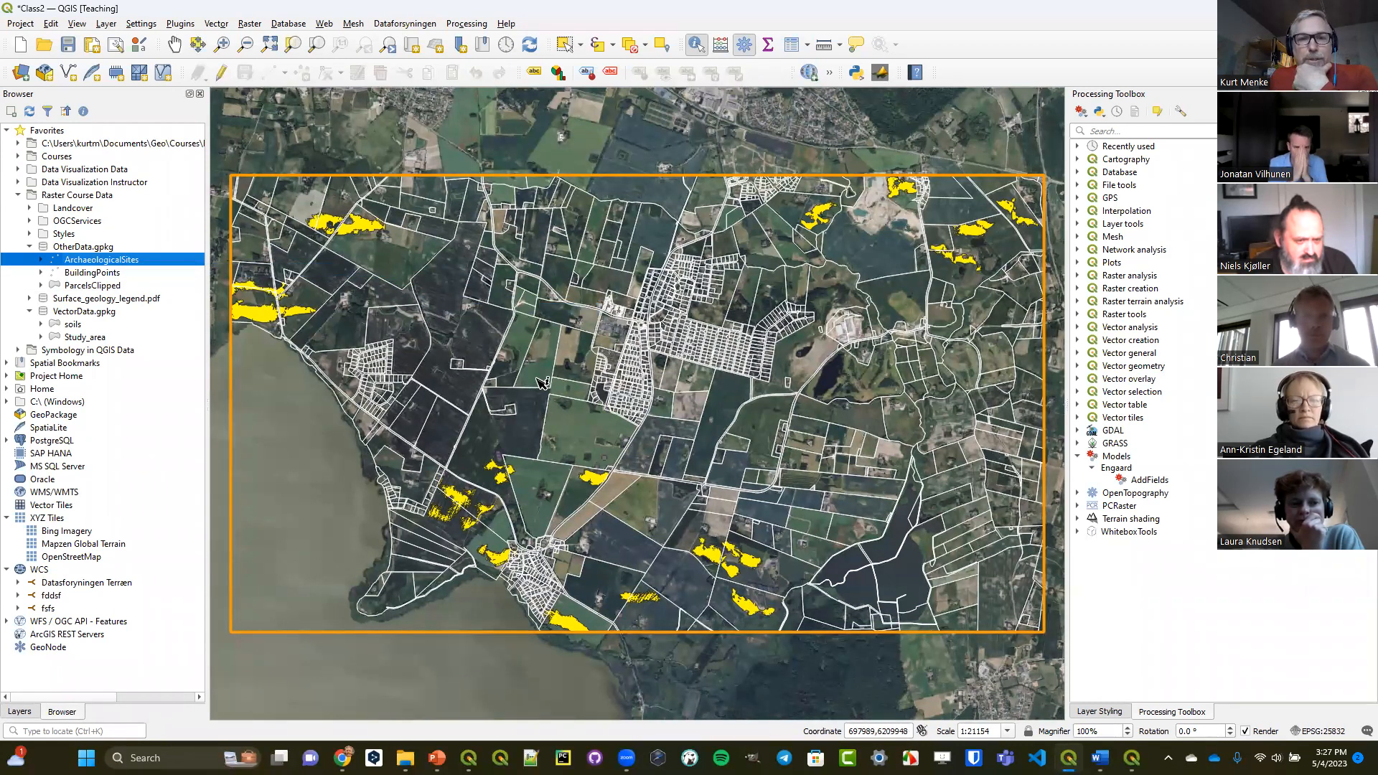
left_click(19, 711)
left_click_drag(78, 169, 85, 166)
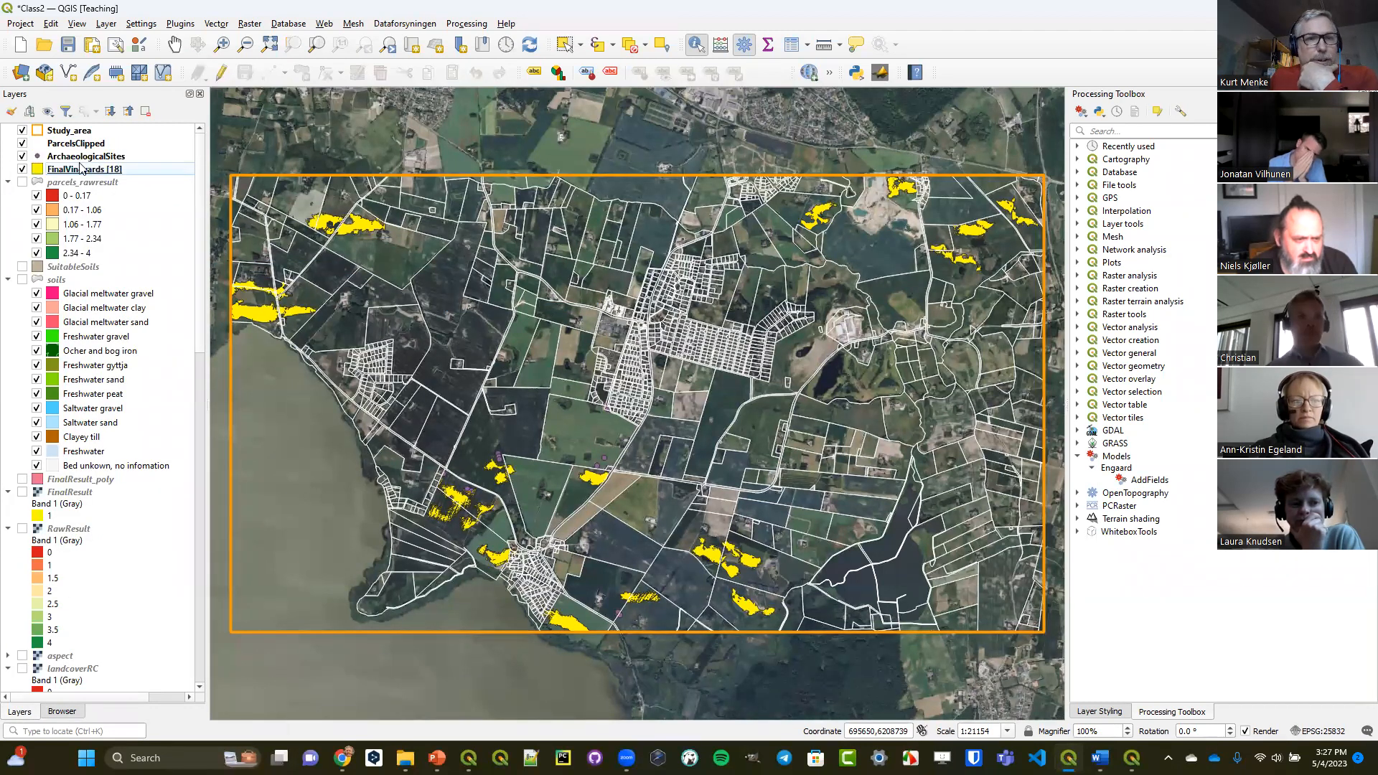
Style the ArchaeologicalSites points with a red fill colour and a marker size of 3.6.
left_click(83, 159)
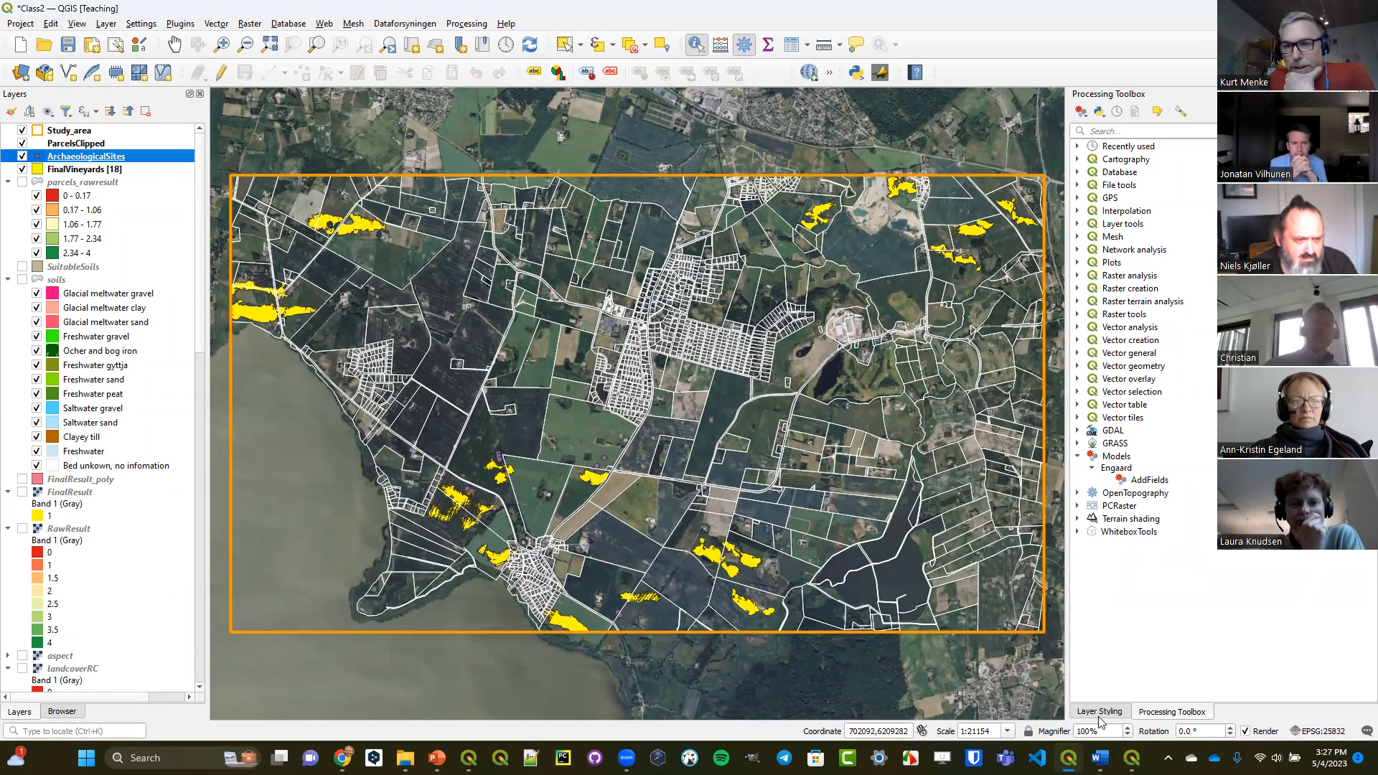
left_click(1099, 712)
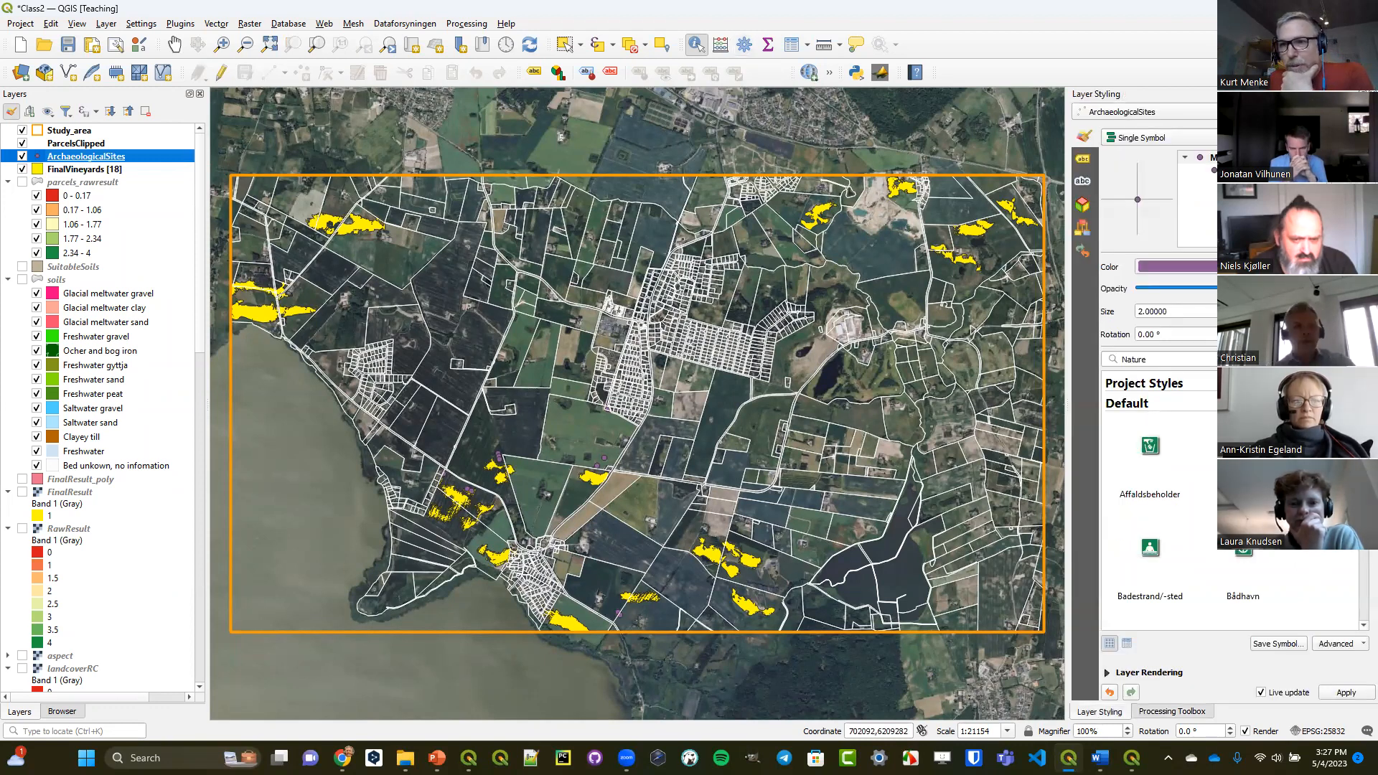
left_click(1361, 267)
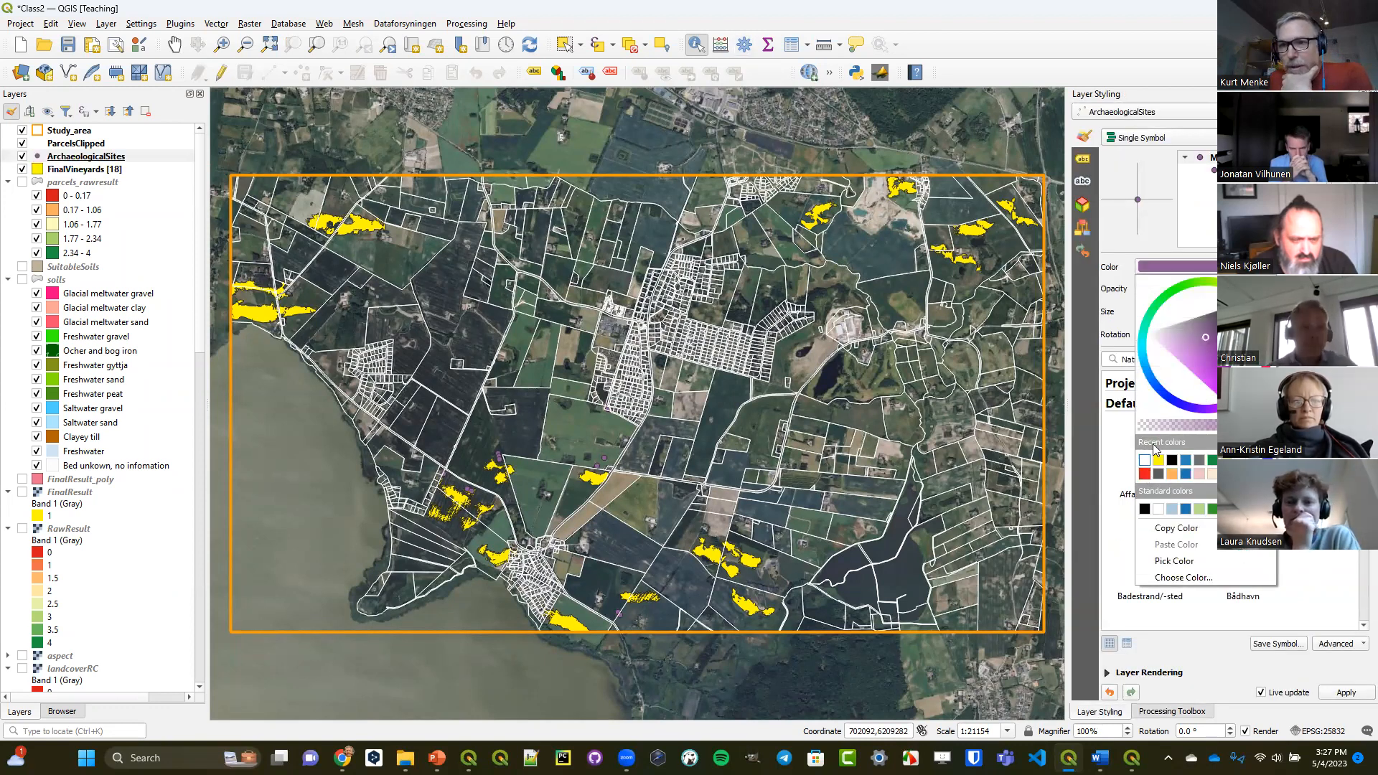
left_click(1145, 473)
left_click(1275, 308)
left_click(1275, 308)
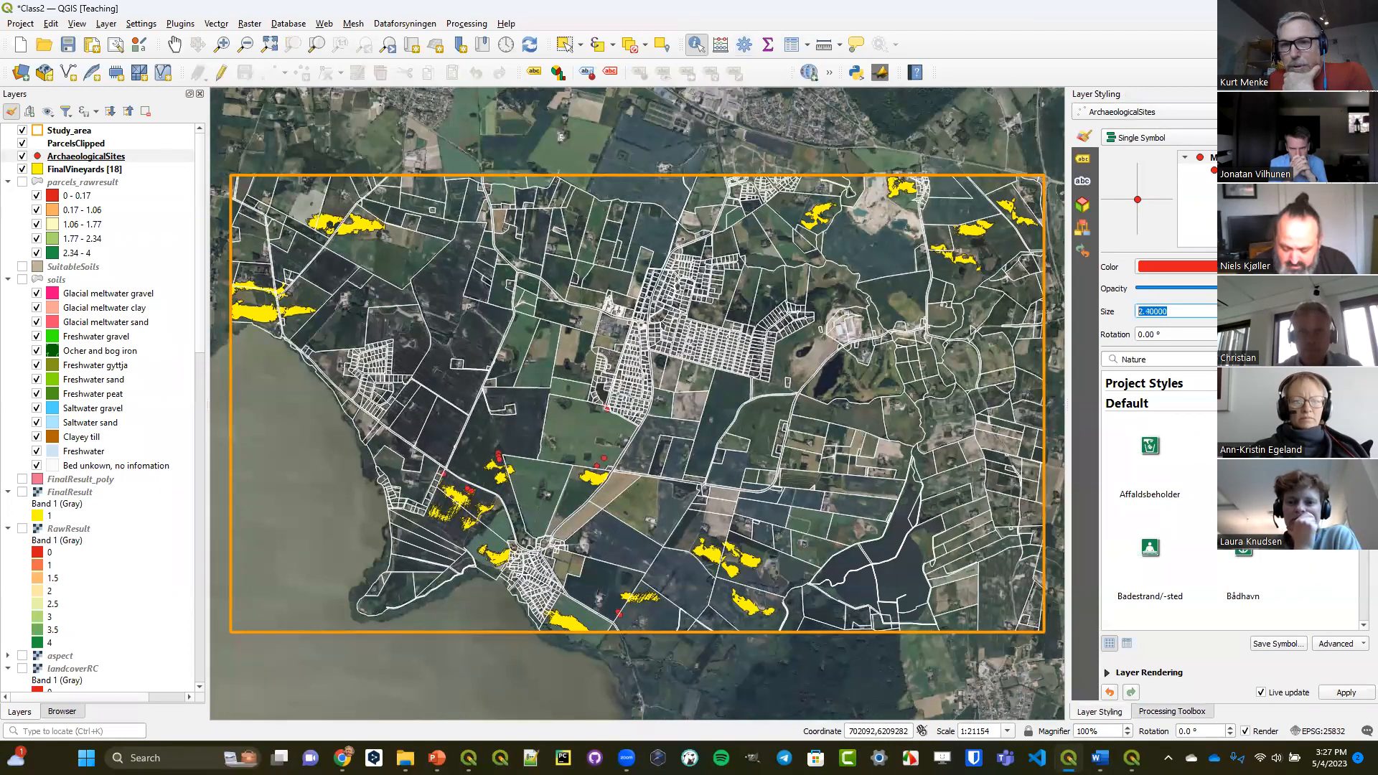
left_click(1275, 308)
left_click(1275, 308)
left_click(1275, 308)
left_click(1275, 308)
left_click(1275, 308)
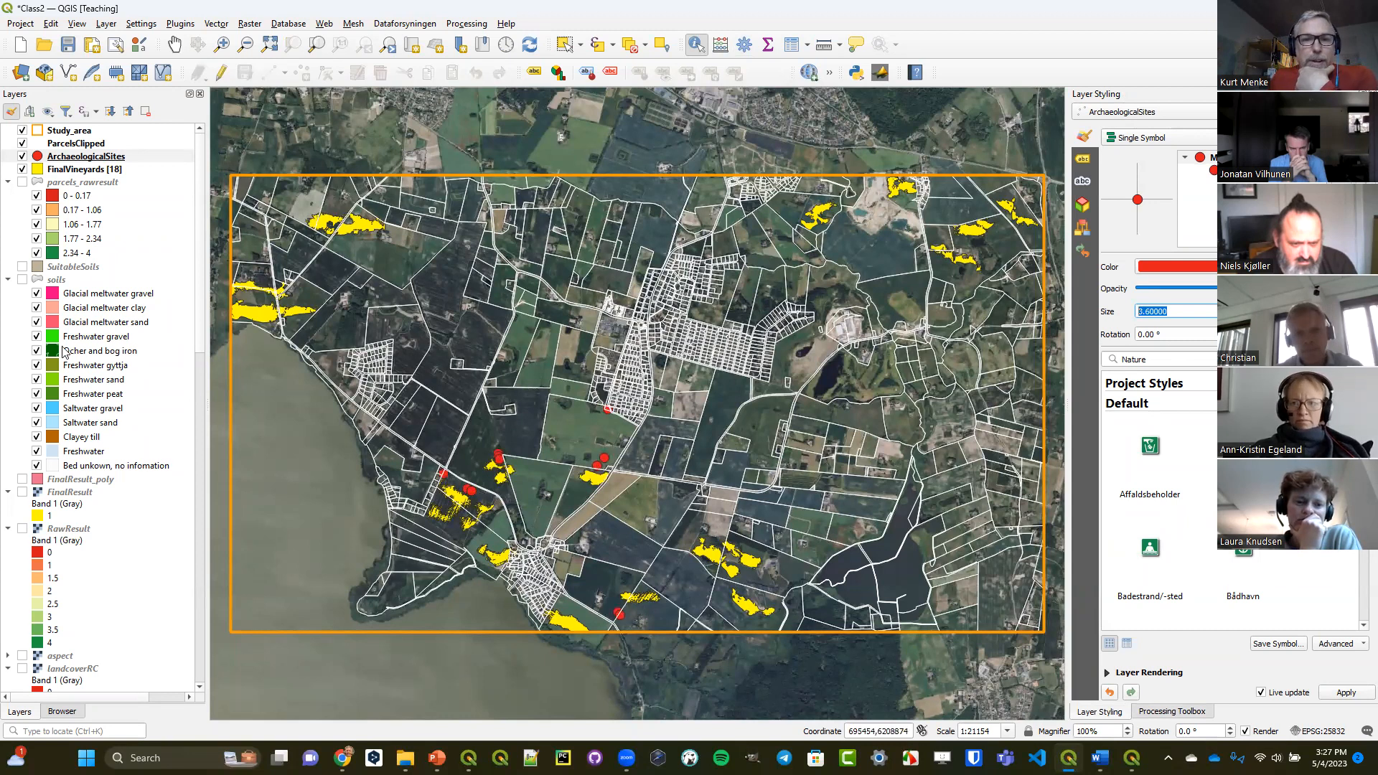
Hide the FinalVineyards and ParcelsClipped layers and show the Colored terrain raster beneath the archaeological sites.
left_click(22, 170)
scroll(45, 424, "down", 10)
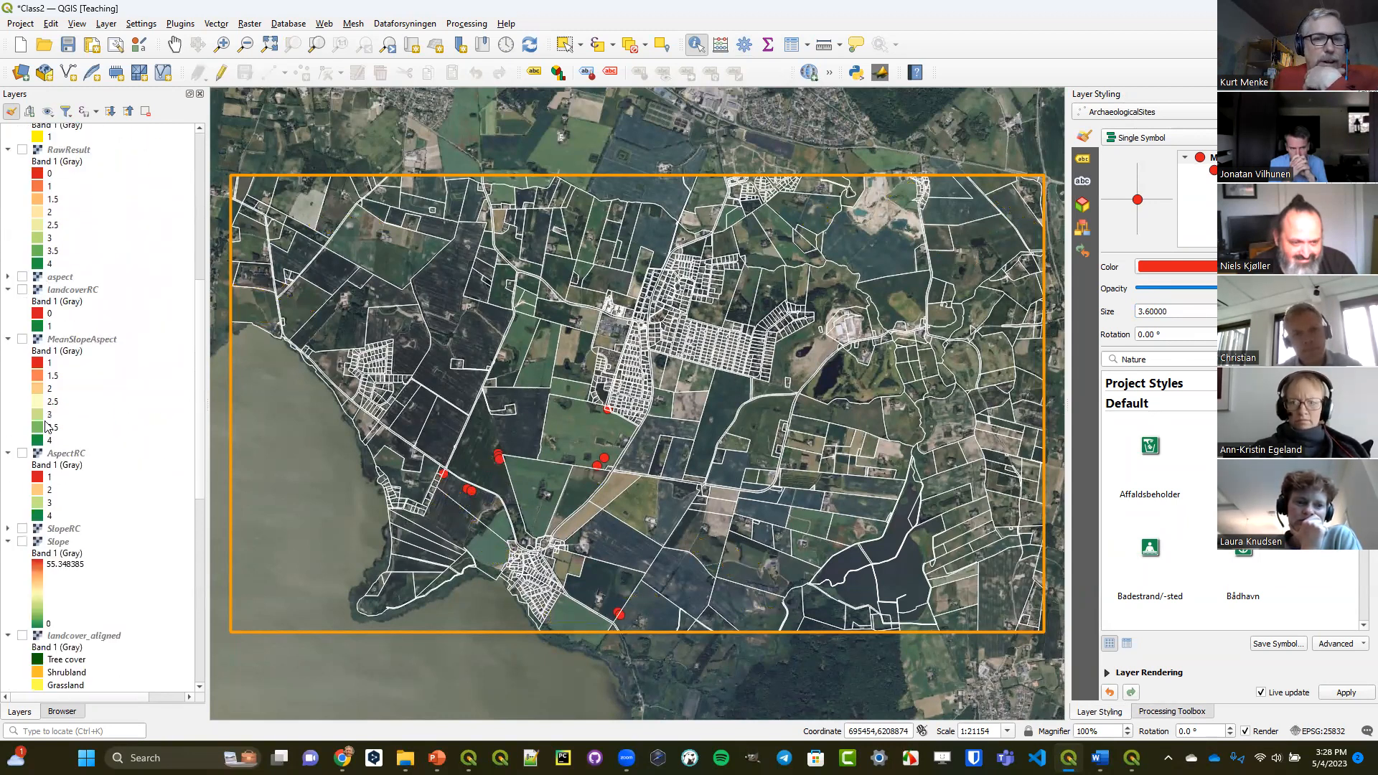
scroll(46, 425, "up", 10)
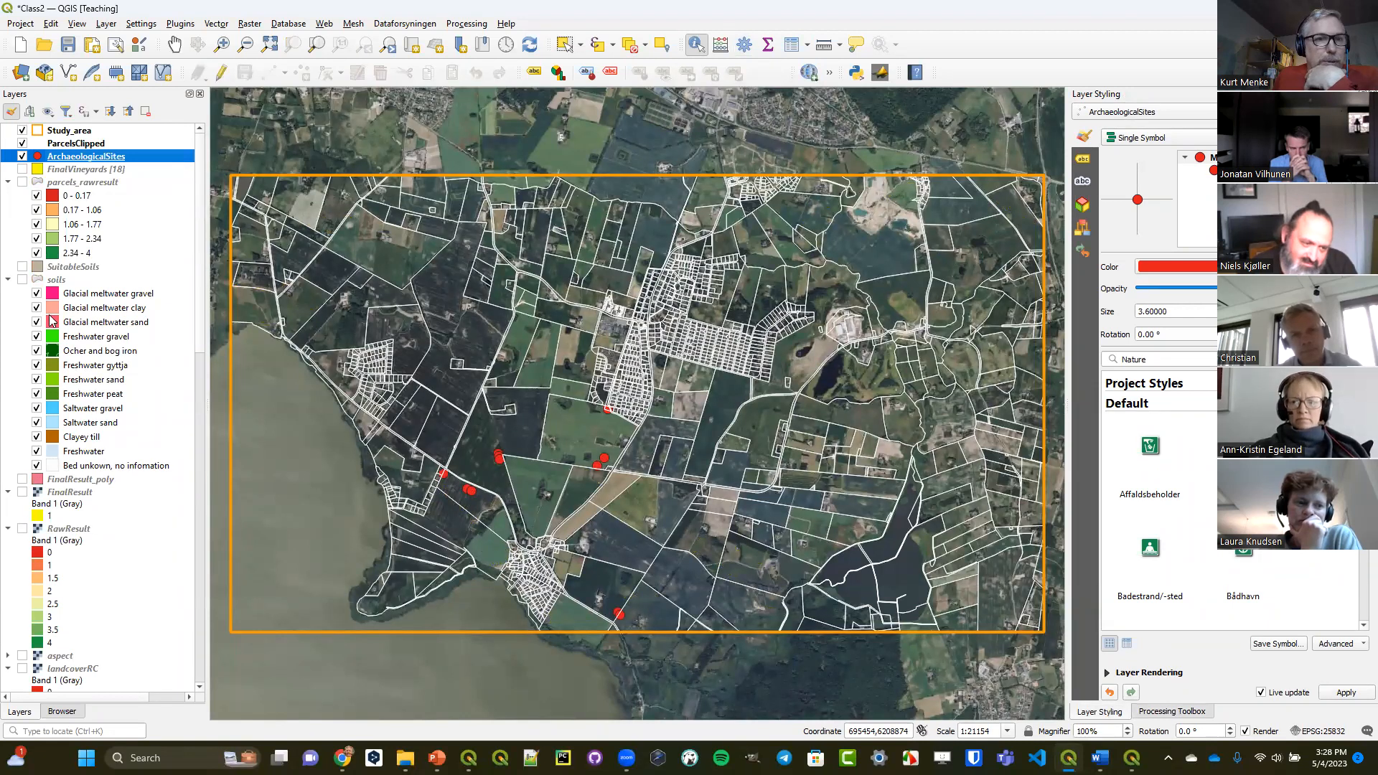
left_click(22, 143)
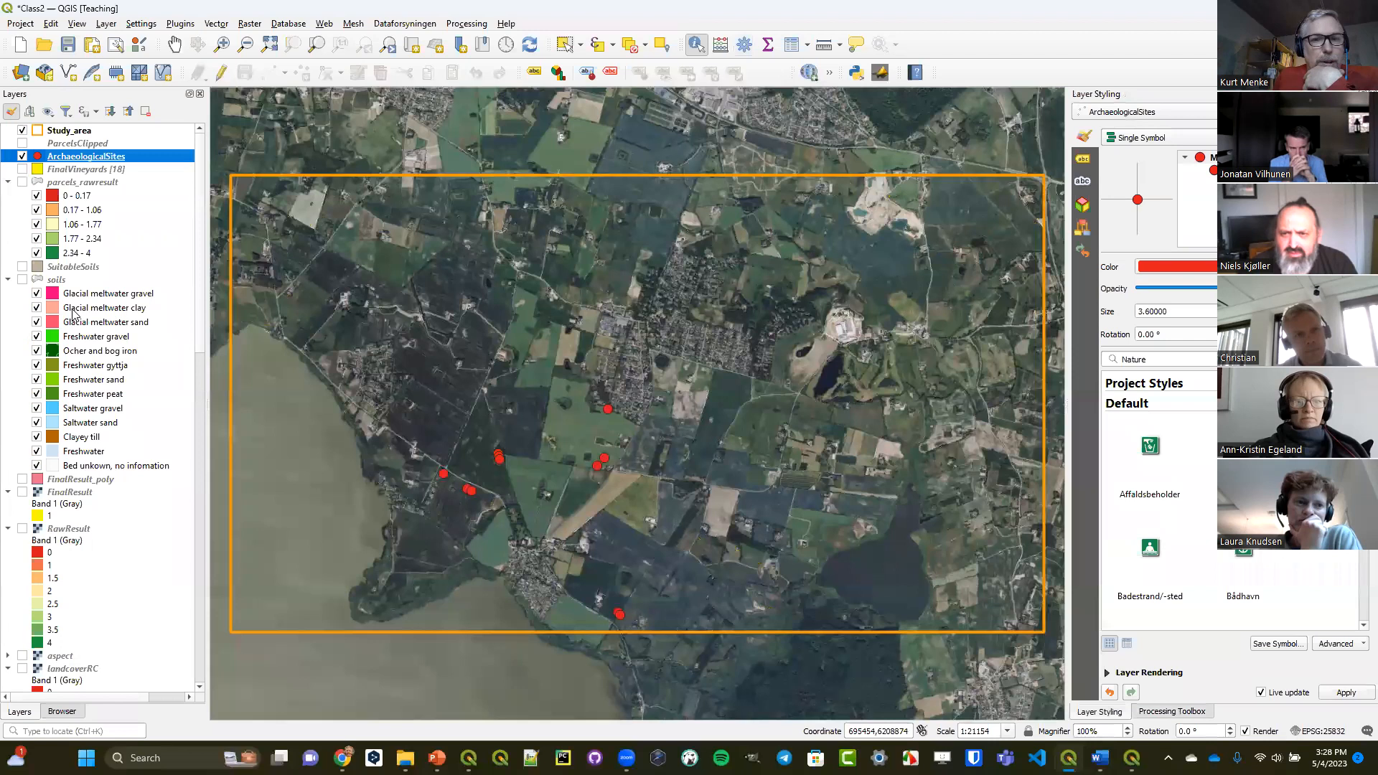
scroll(58, 467, "down", 12)
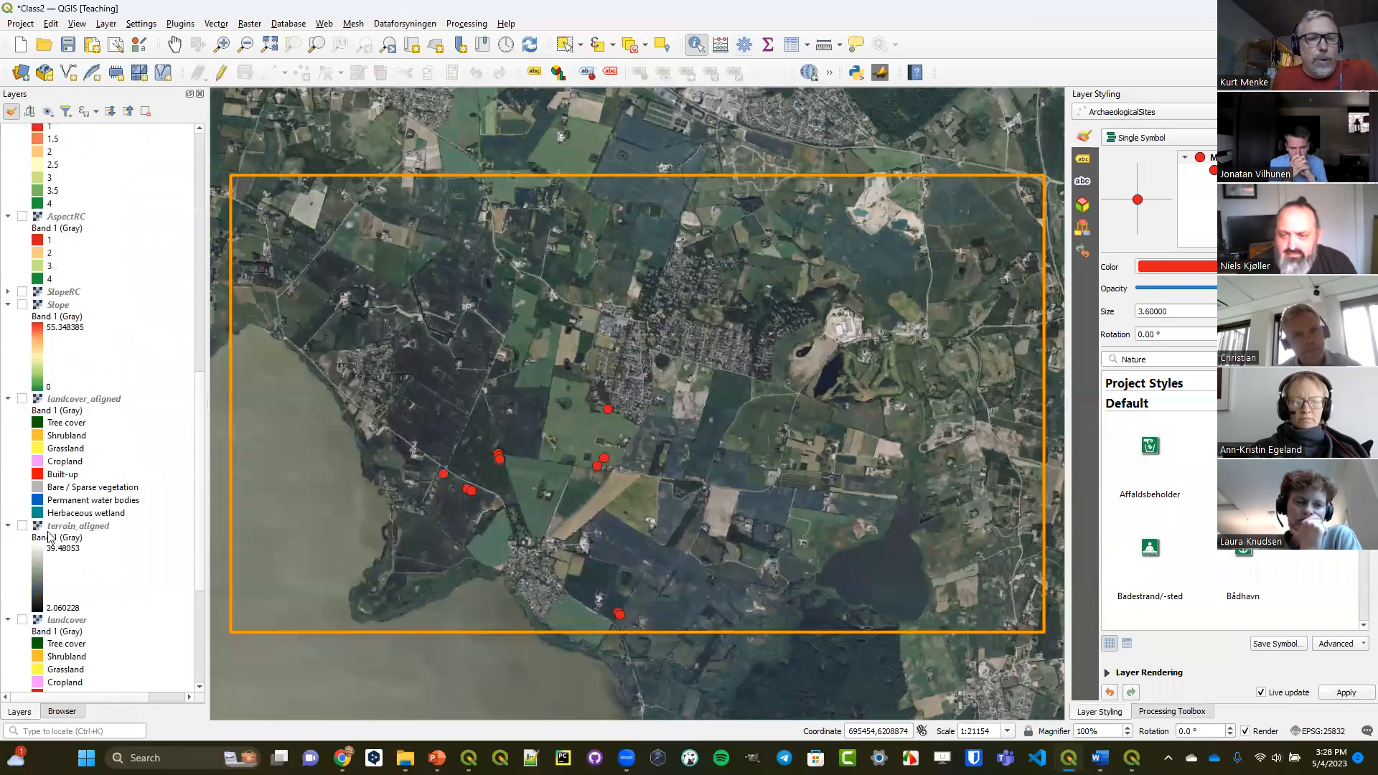
scroll(49, 535, "down", 6)
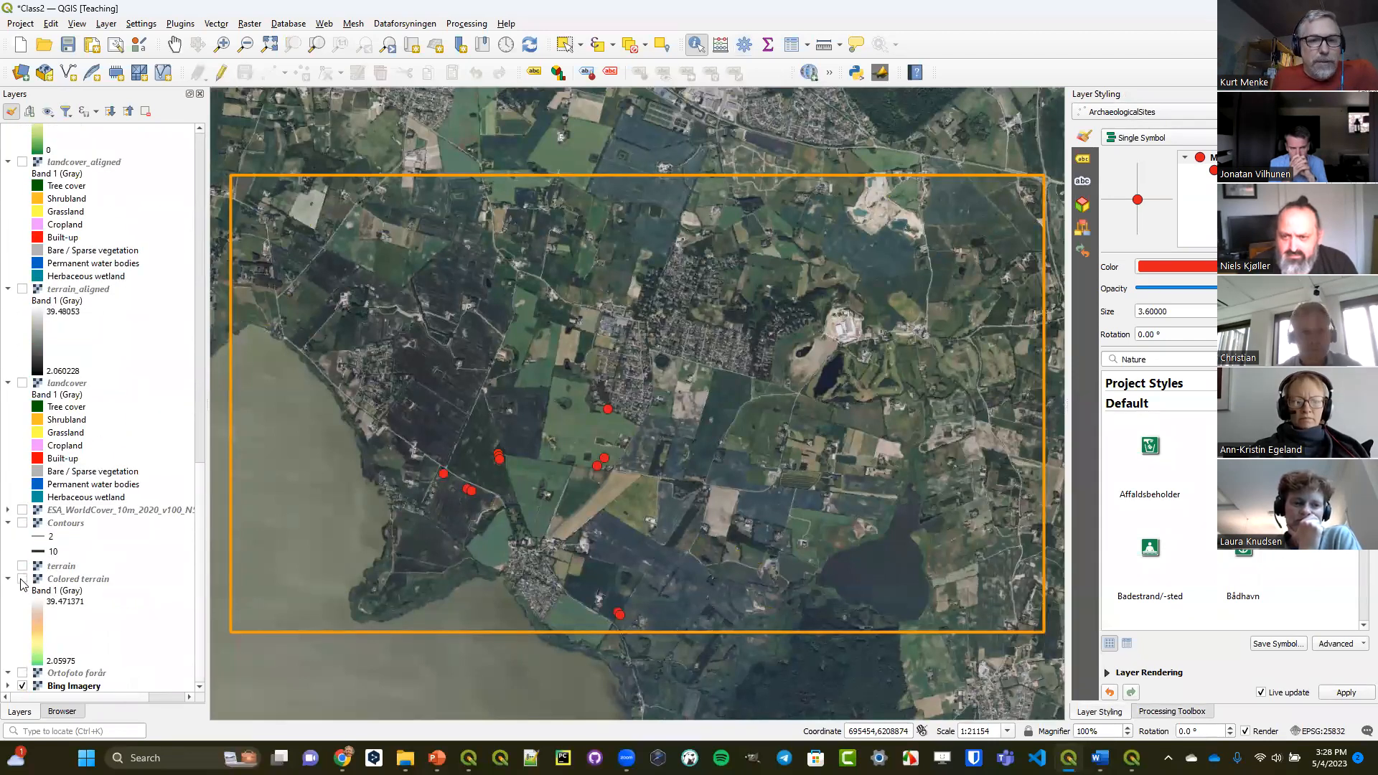
left_click(22, 579)
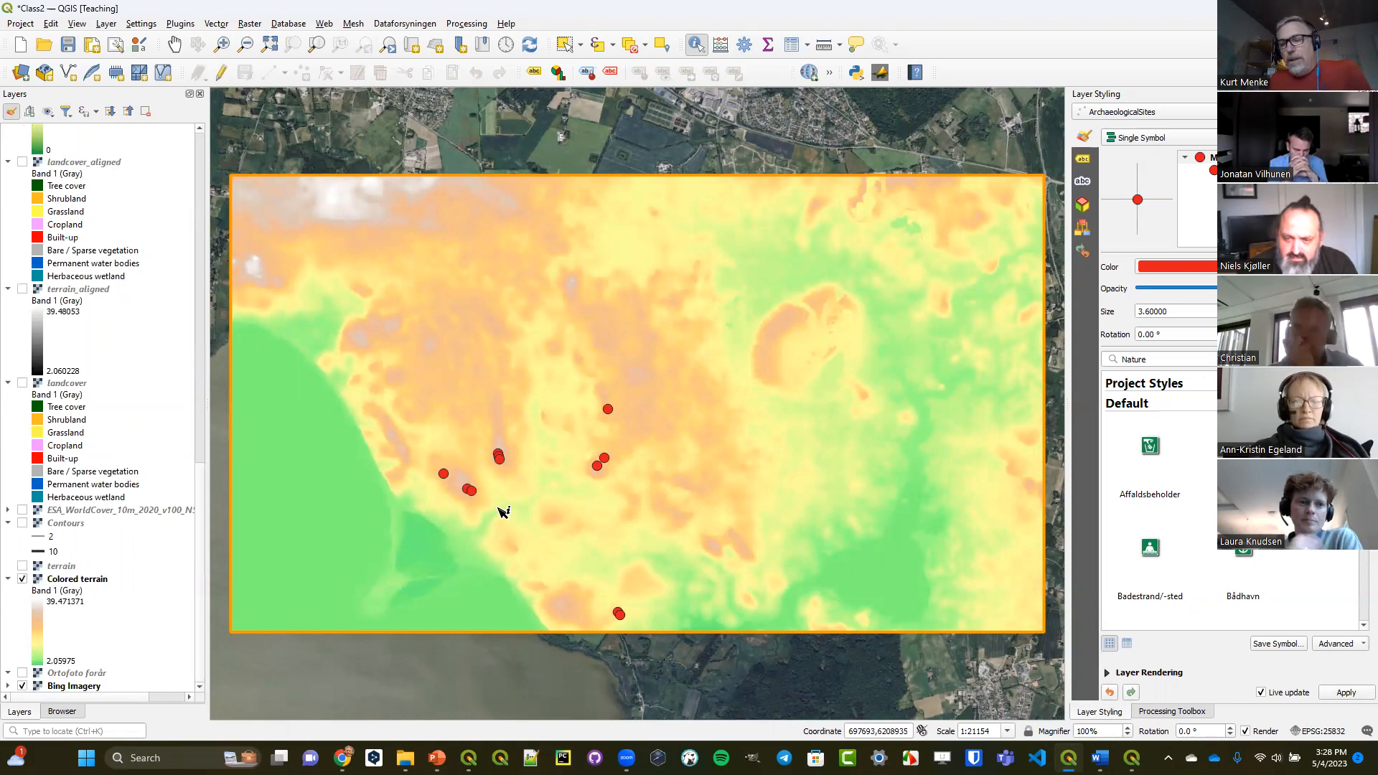
Search the processing algorithms for "sample" and open Sample raster values.
left_click(1184, 712)
left_click(1145, 130)
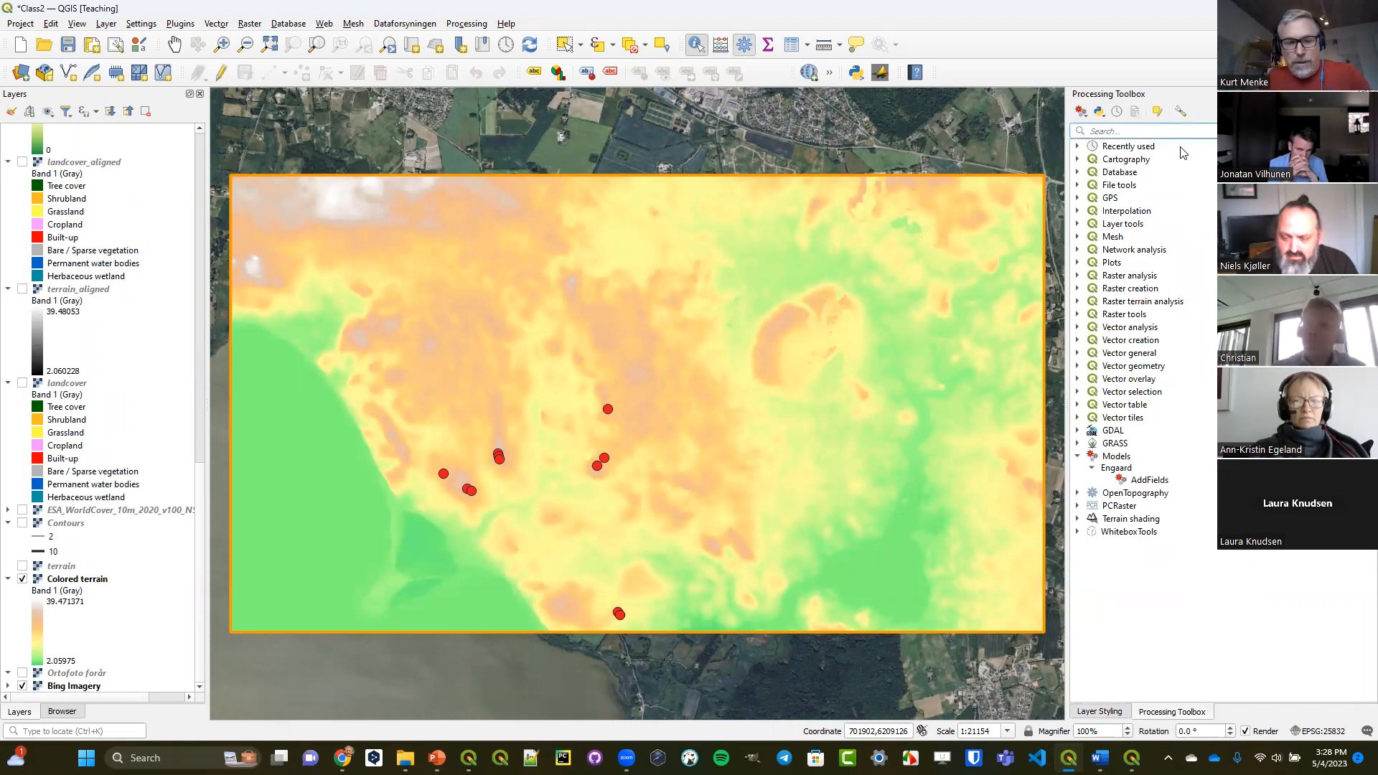
type("sample")
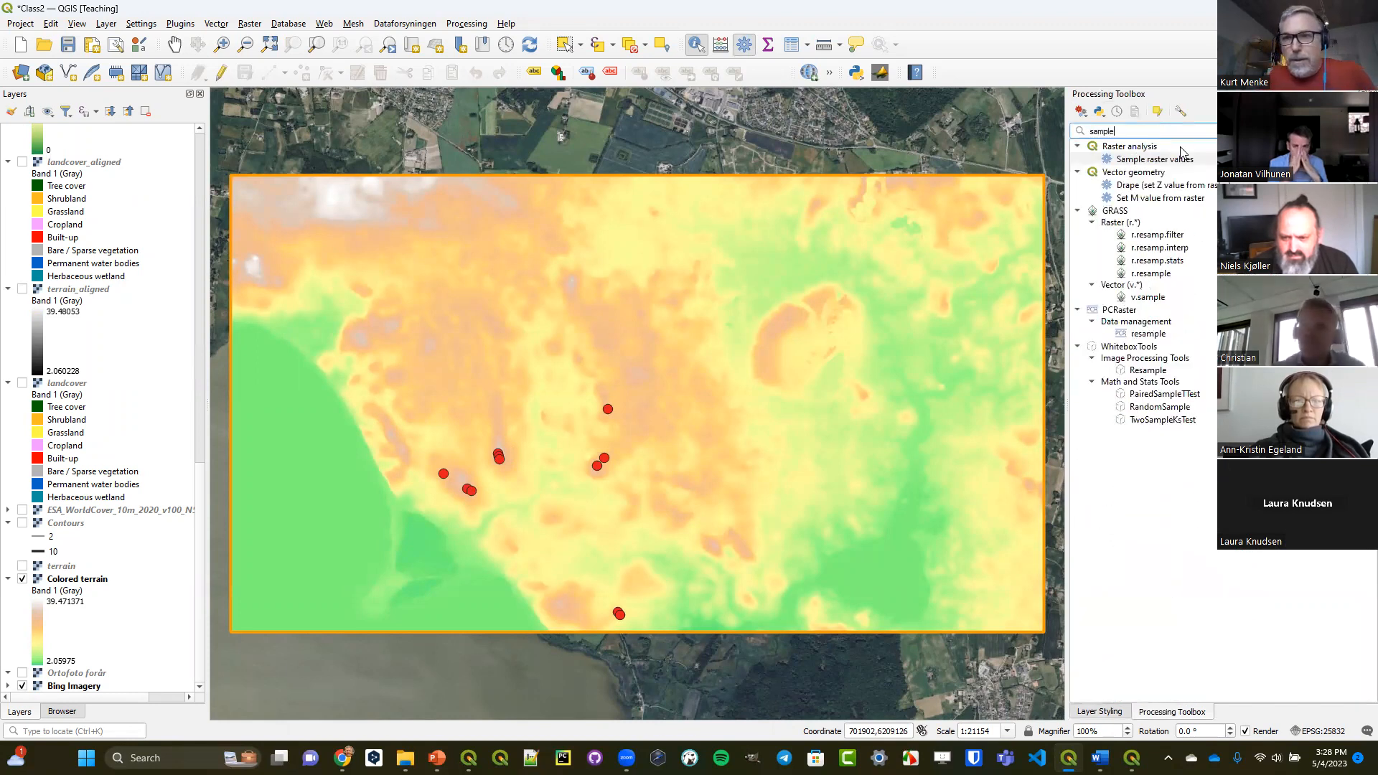
double_click(1134, 161)
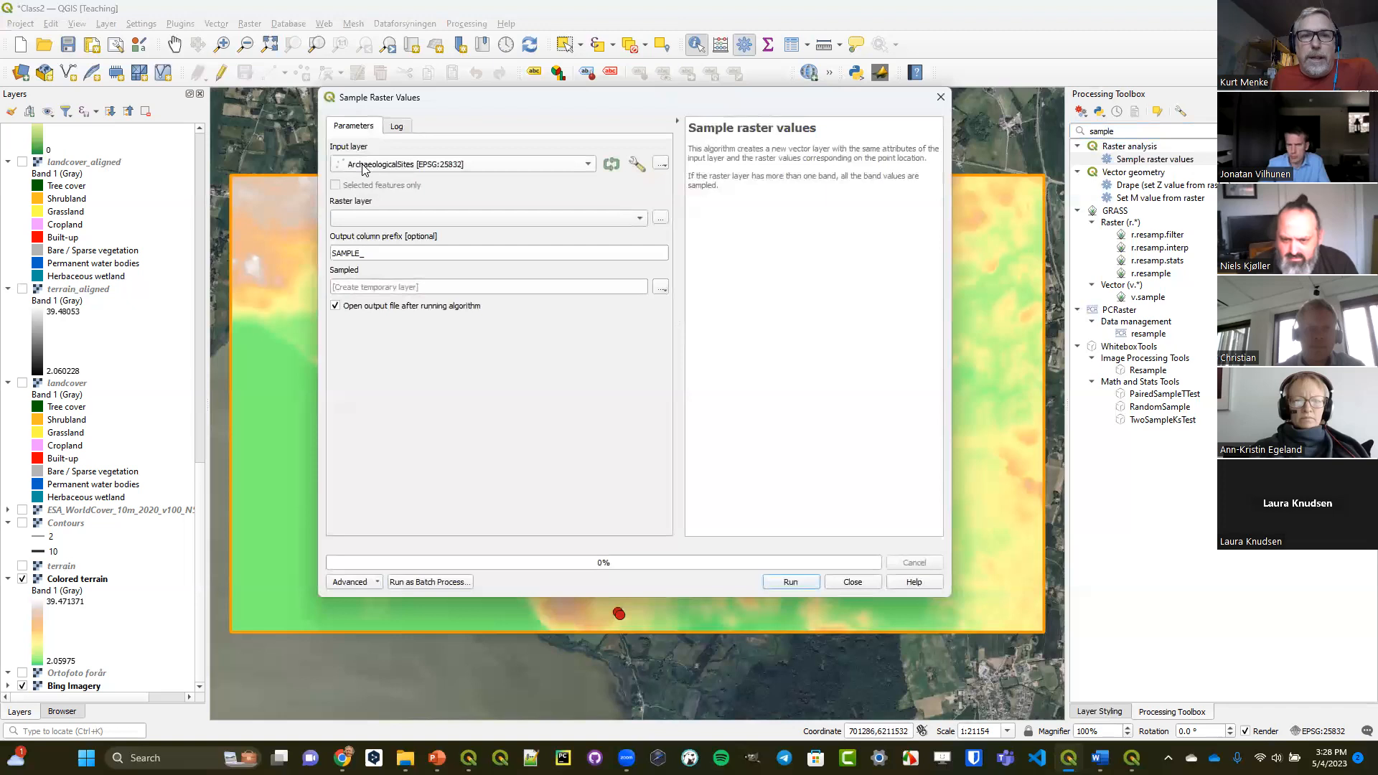
Sample the Colored terrain raster at the ArchaeologicalSites points with the column prefix elevation_, output to a temporary layer, and close the tool.
left_click_drag(92, 581, 433, 227)
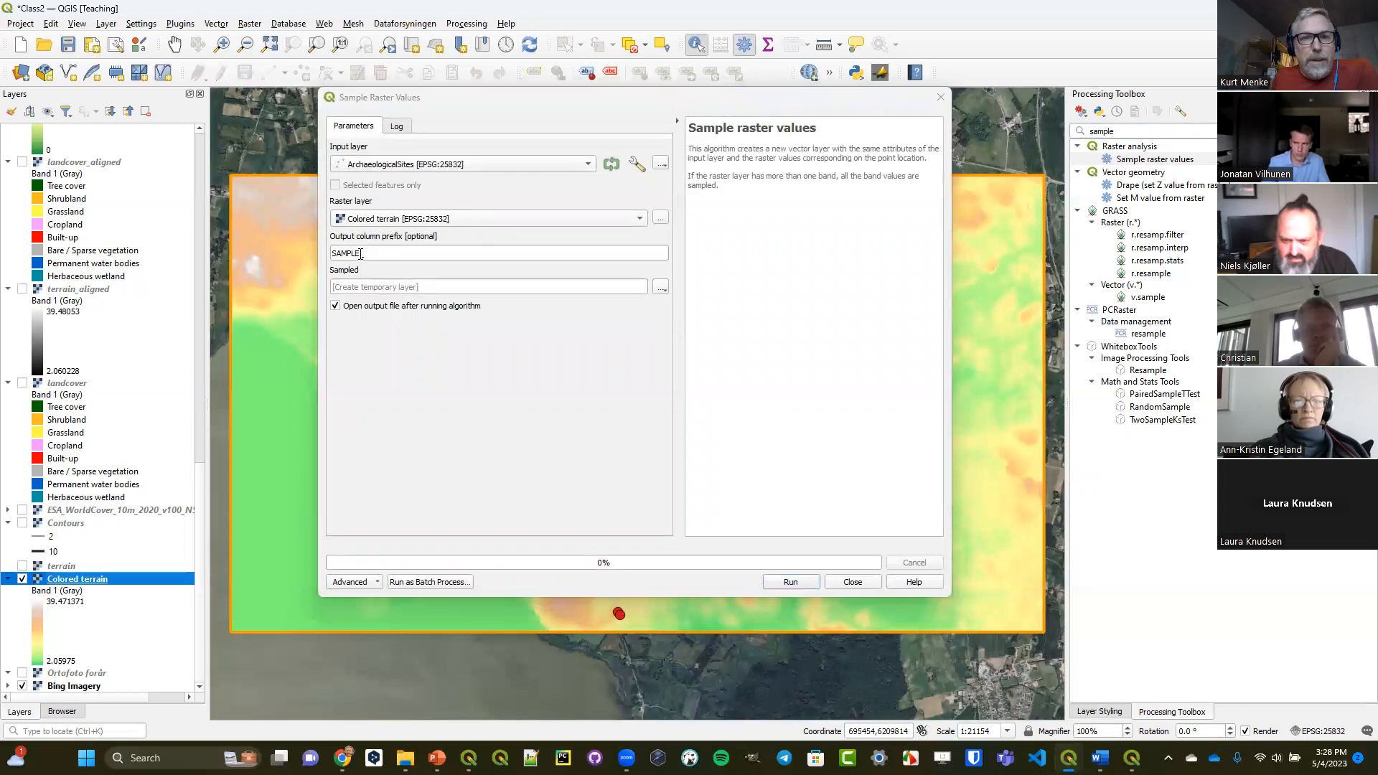
left_click_drag(362, 252, 310, 255)
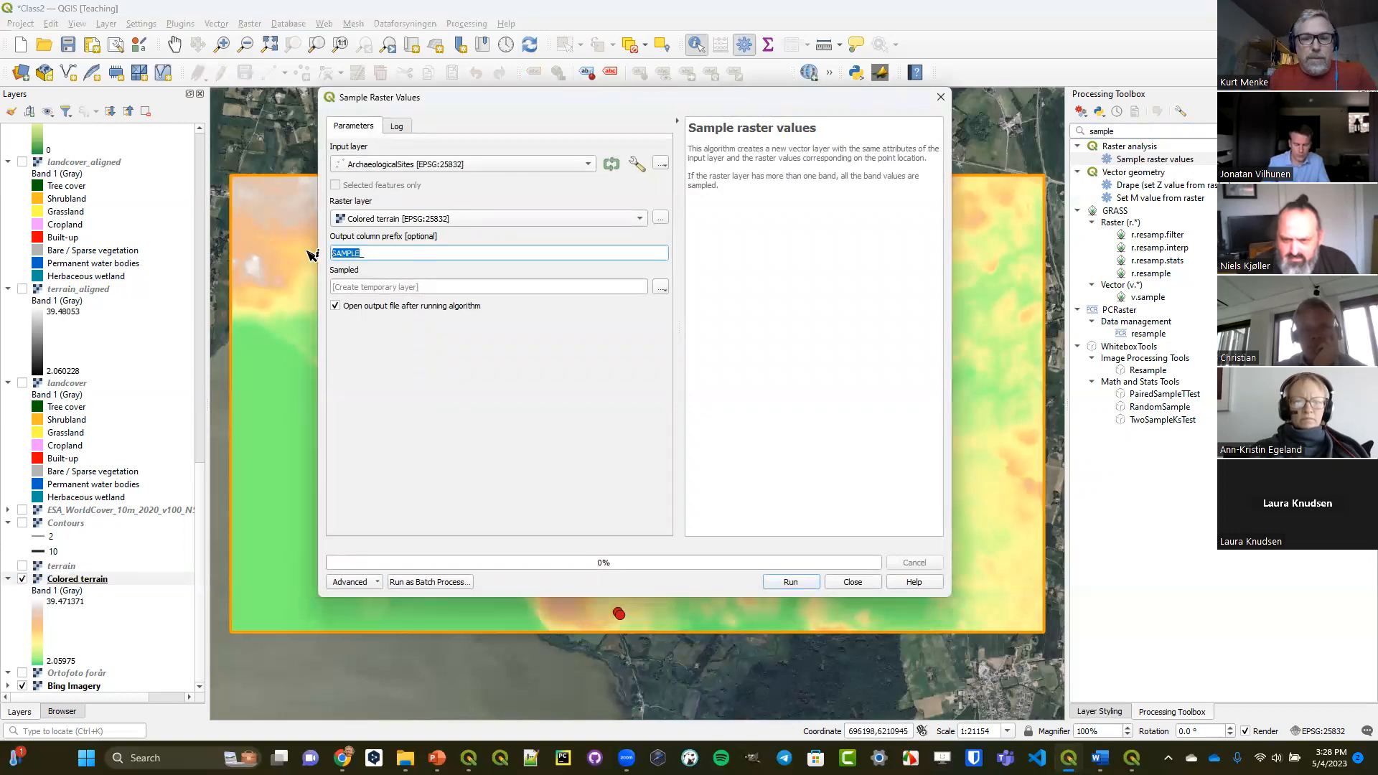
type("elevation_")
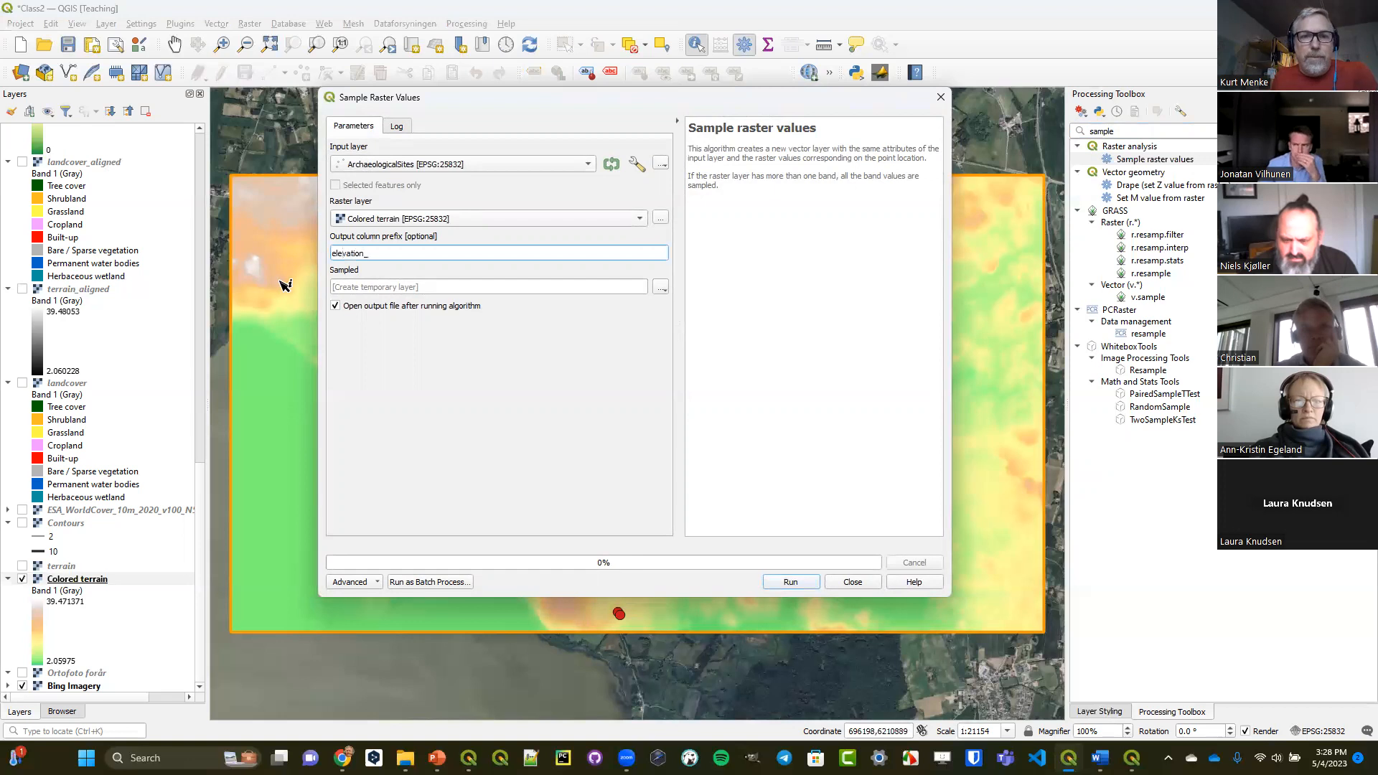
left_click(787, 584)
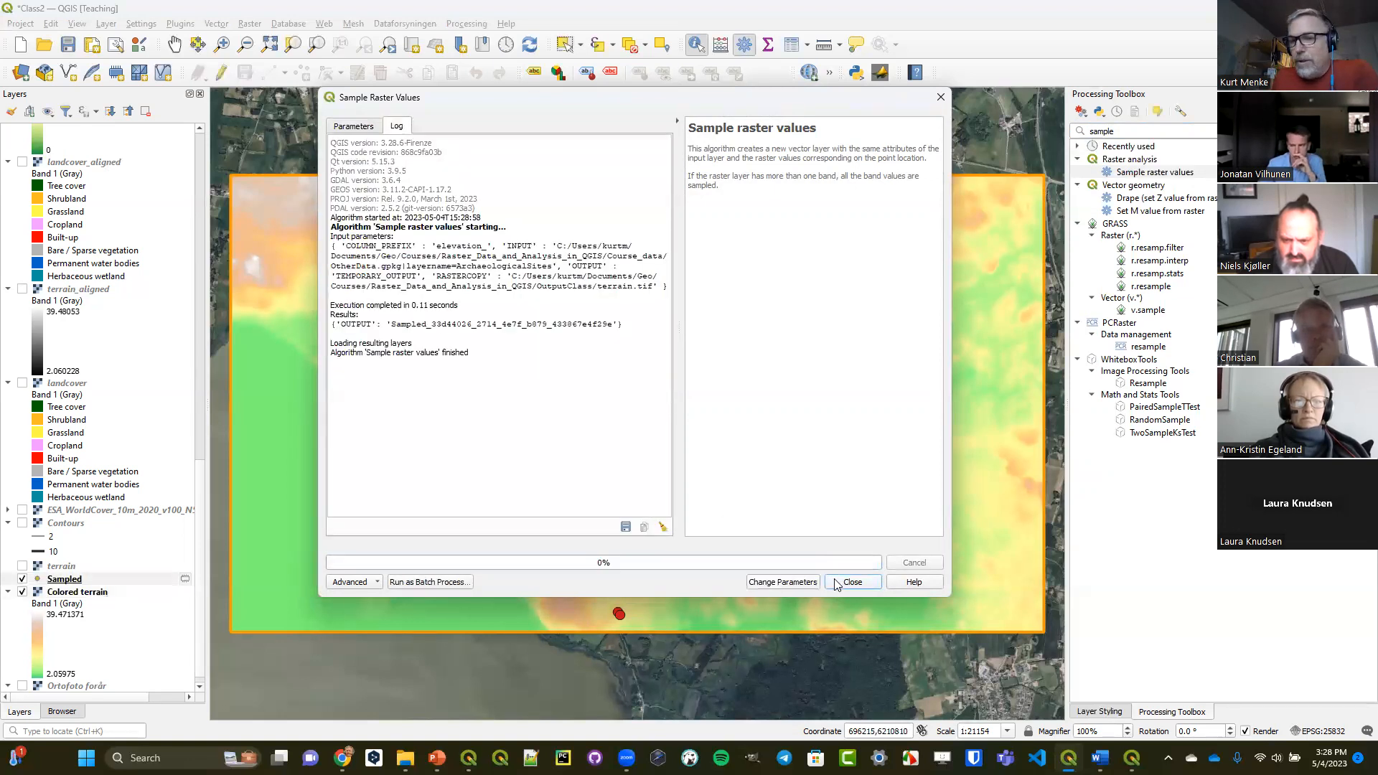
left_click(842, 585)
Move the Sampled layer above ArchaeologicalSites, and examine the full elevation_1 values in its attribute table.
left_click_drag(76, 587, 96, 155)
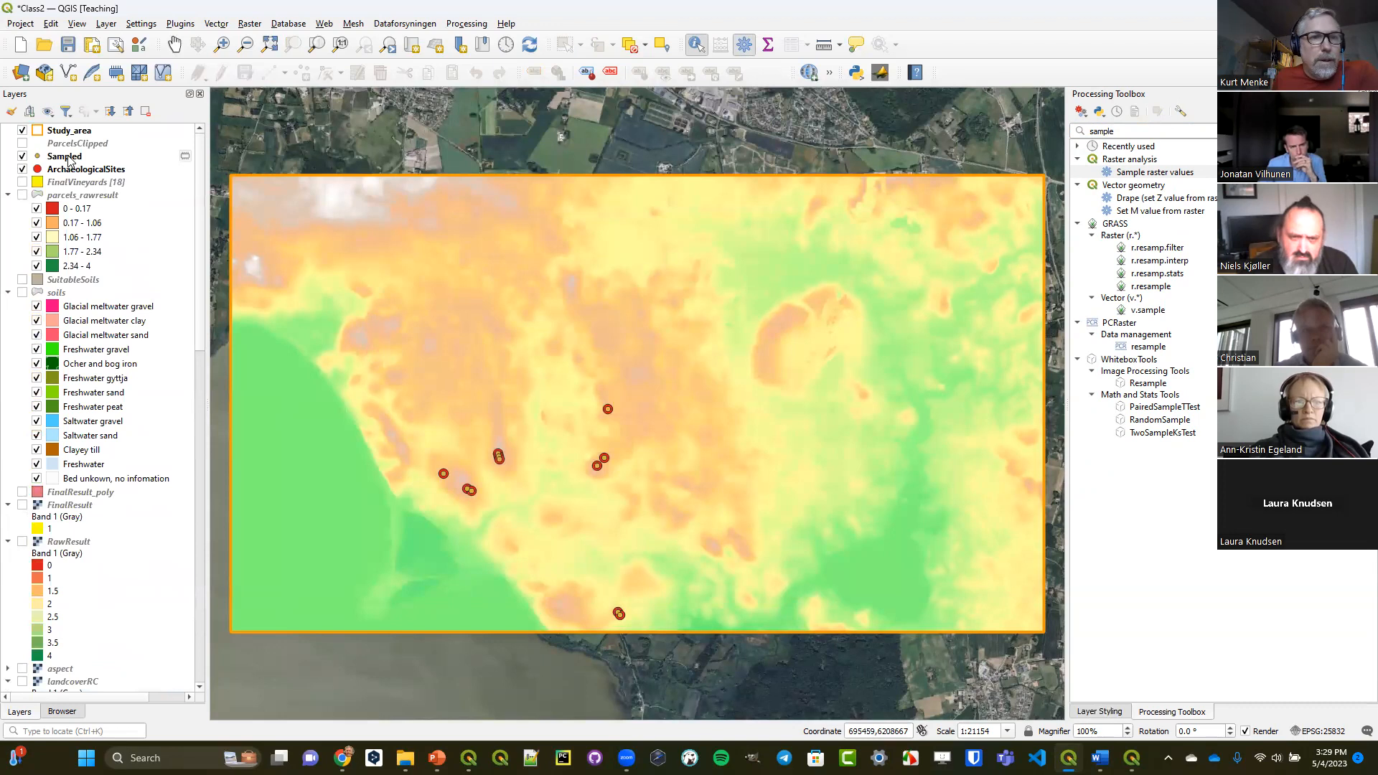
left_click(69, 159)
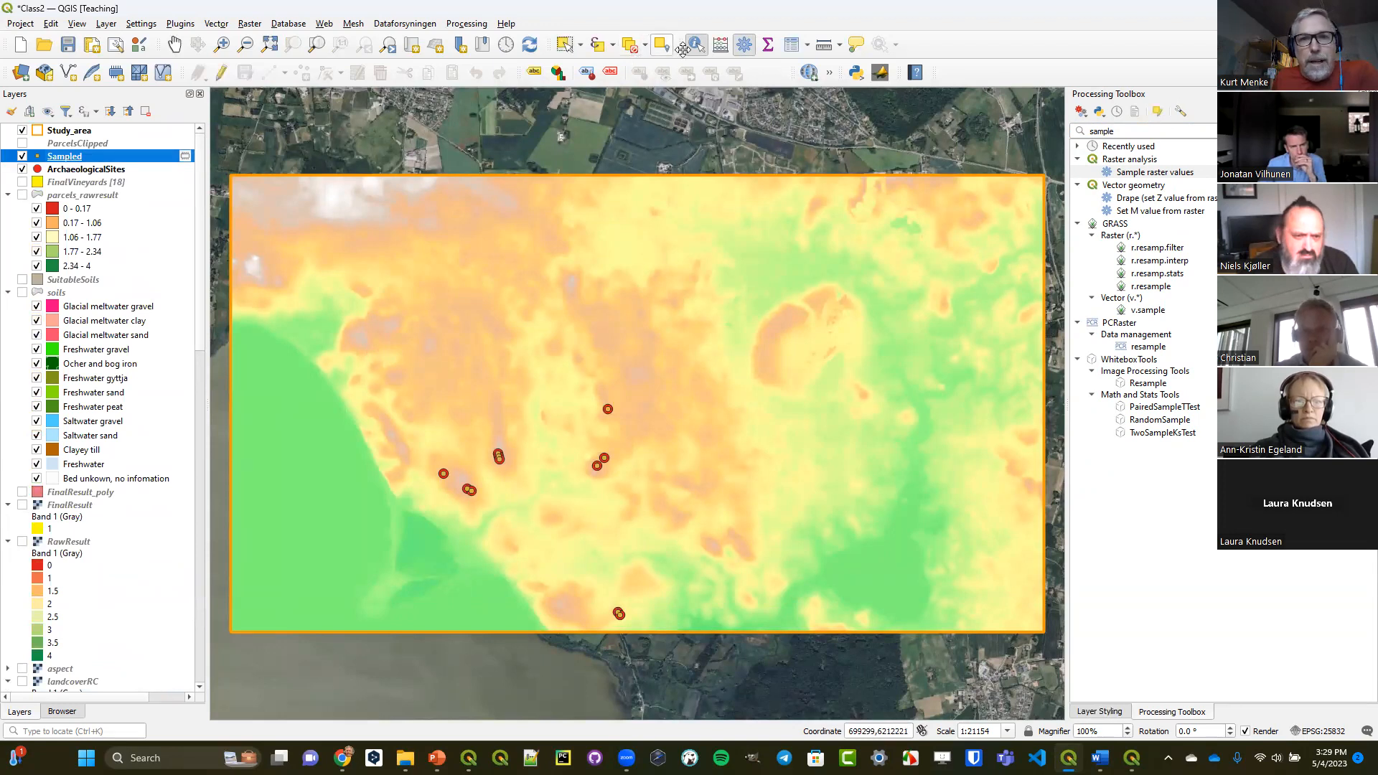
left_click(791, 46)
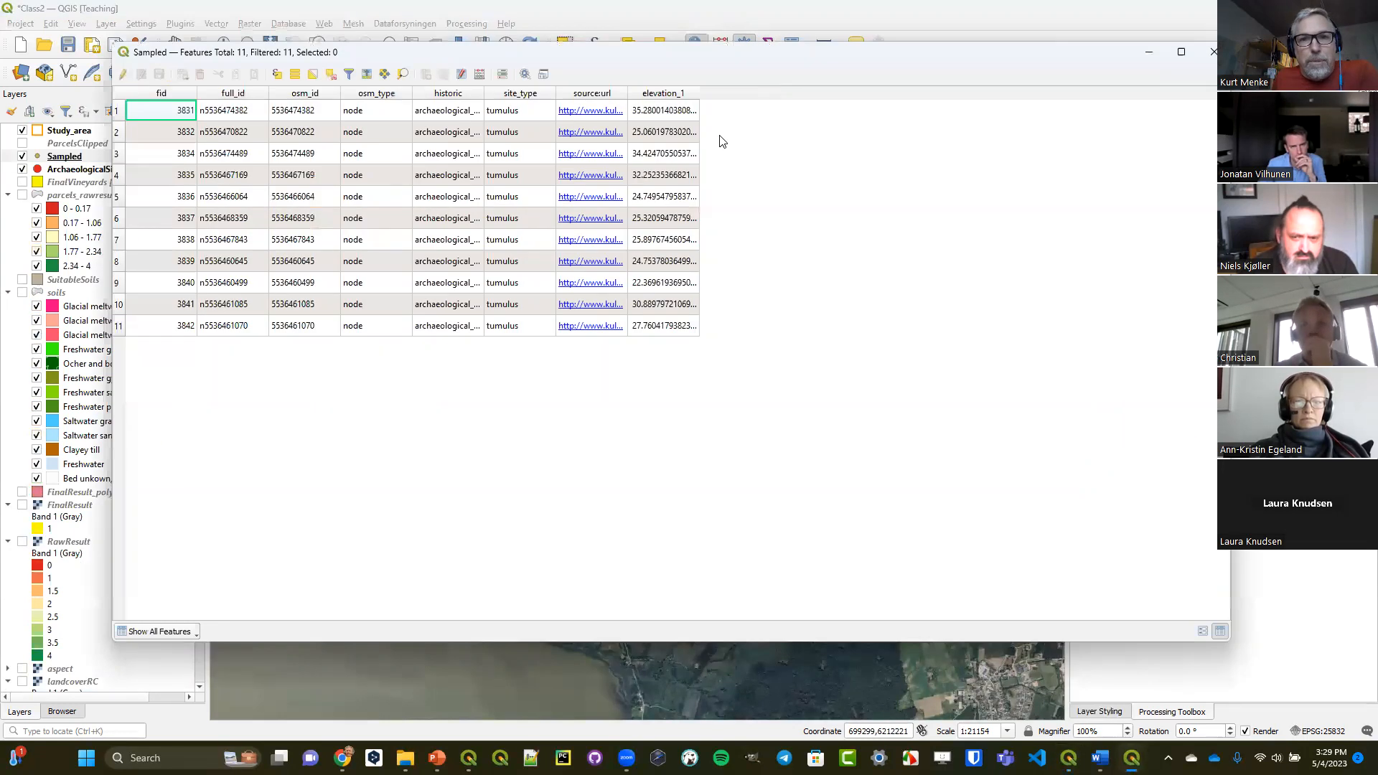
double_click(699, 93)
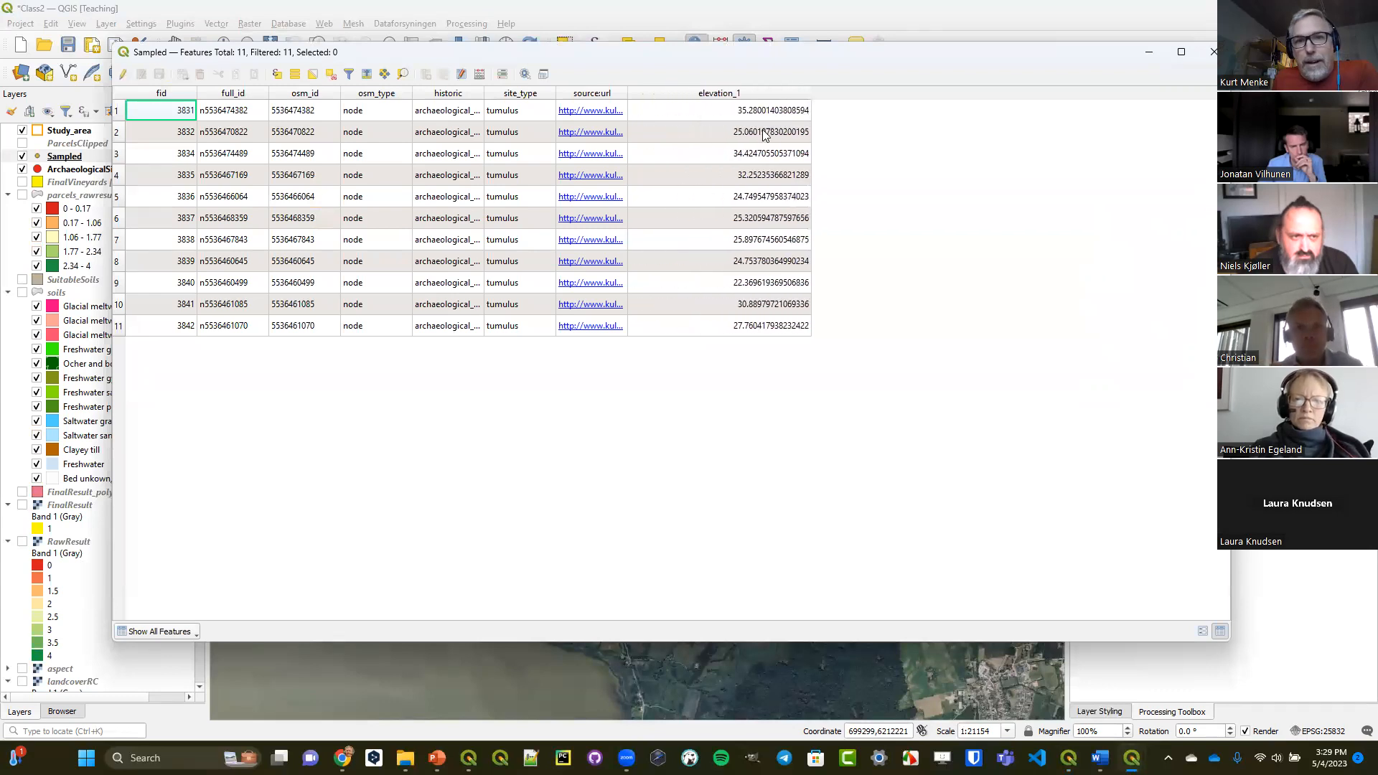
left_click(766, 283)
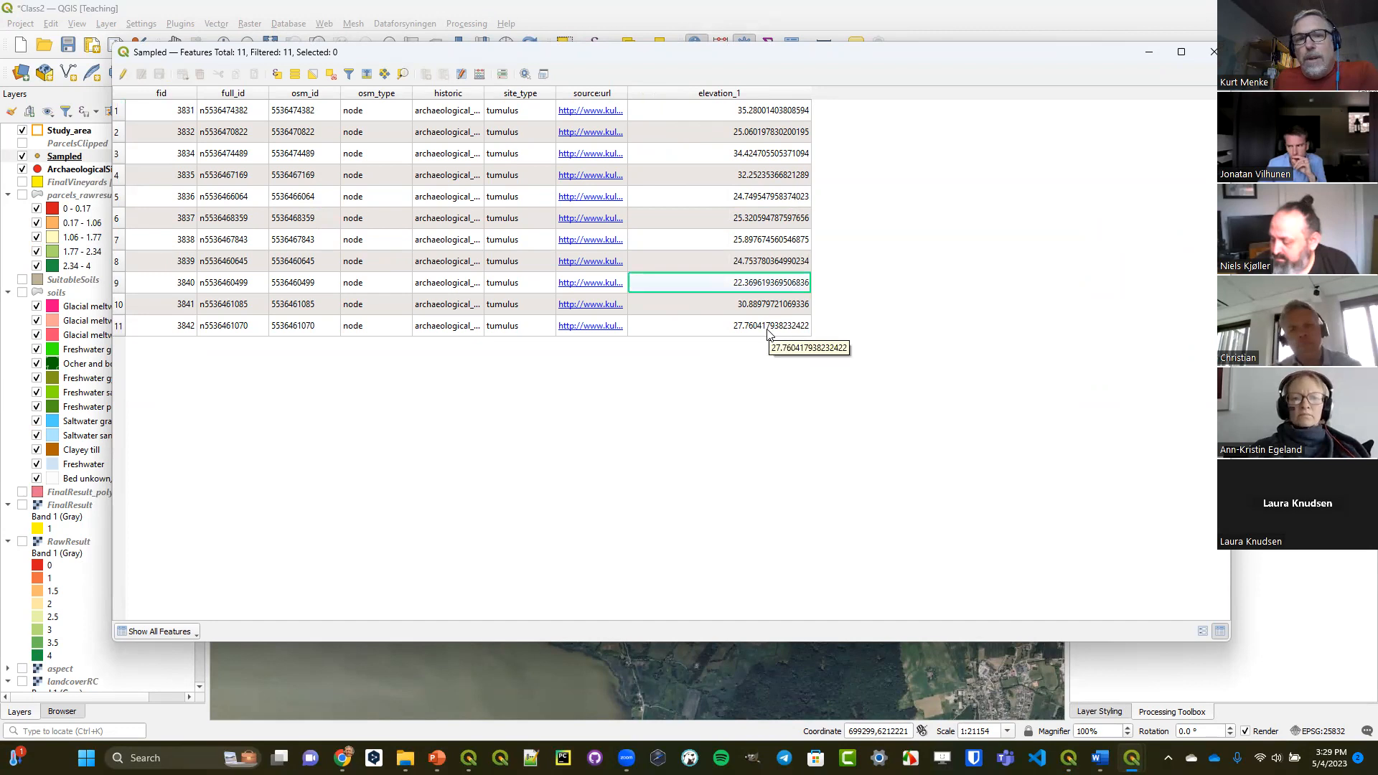
left_click(1211, 53)
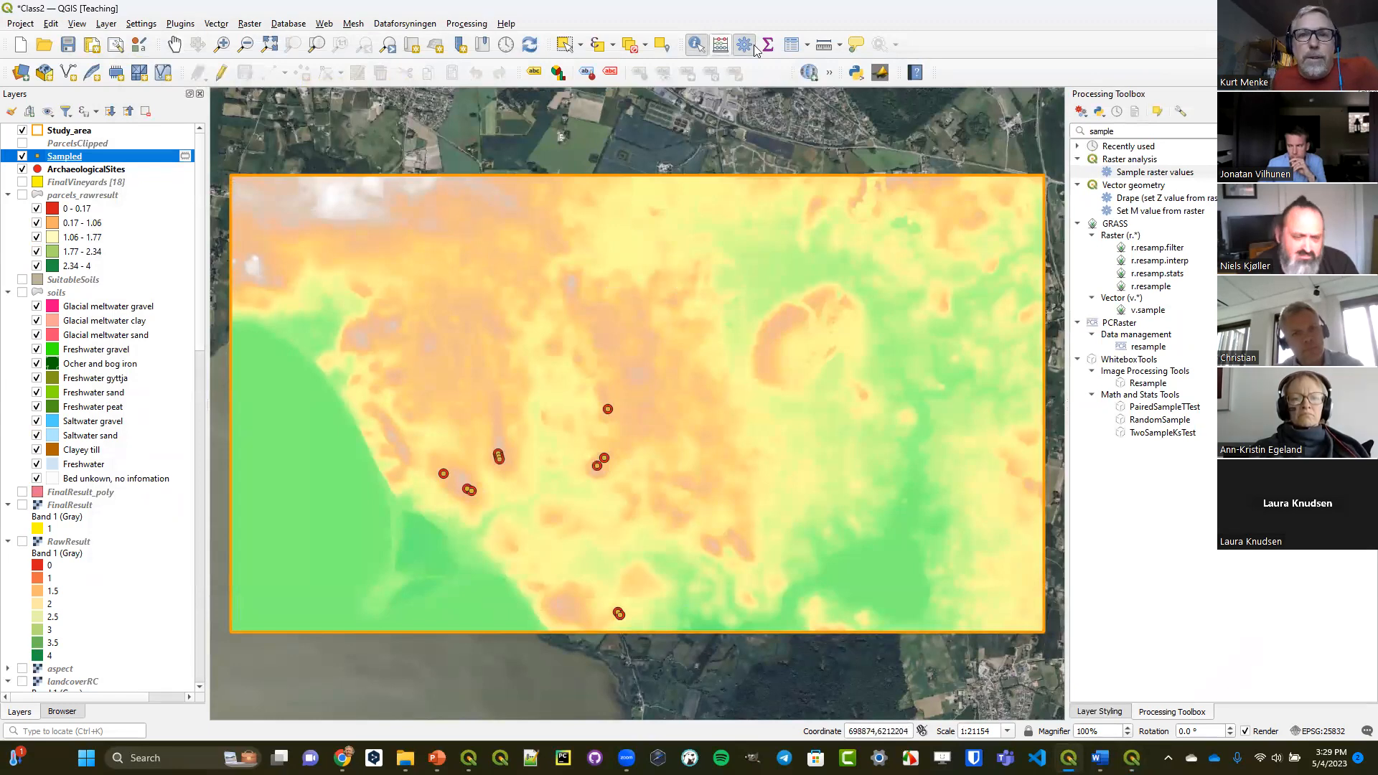
Reopen the Sampled attribute table, enable editing, and choose elevation_1 as the field to update.
left_click(791, 45)
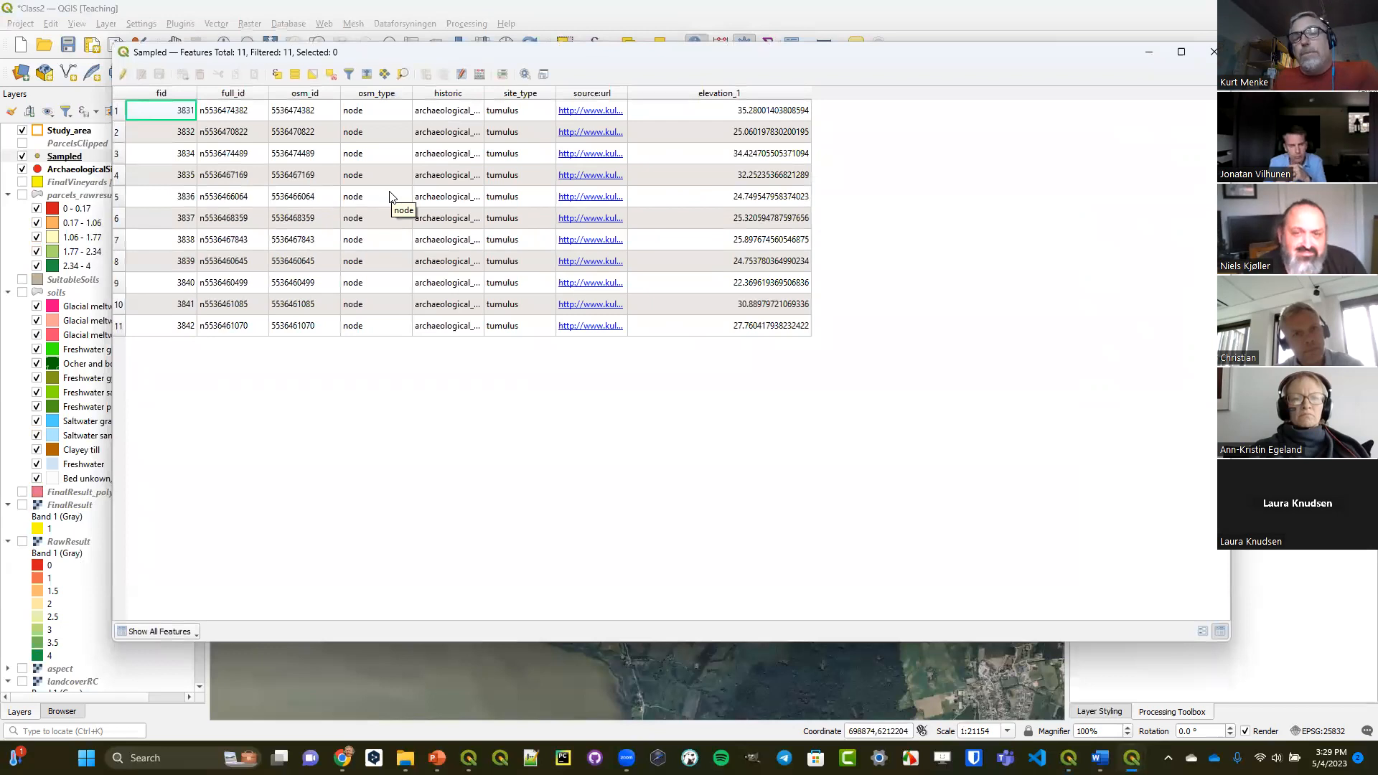
left_click(123, 74)
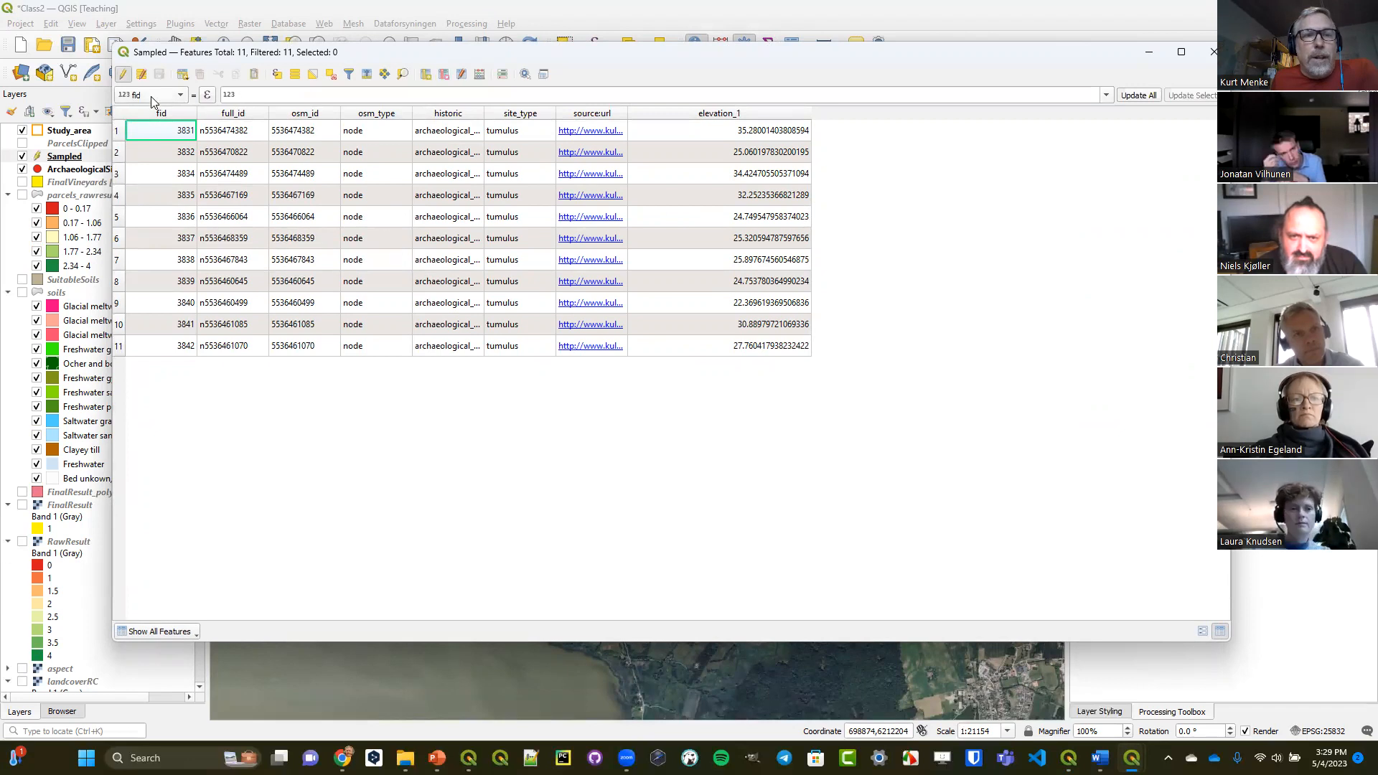
left_click(151, 97)
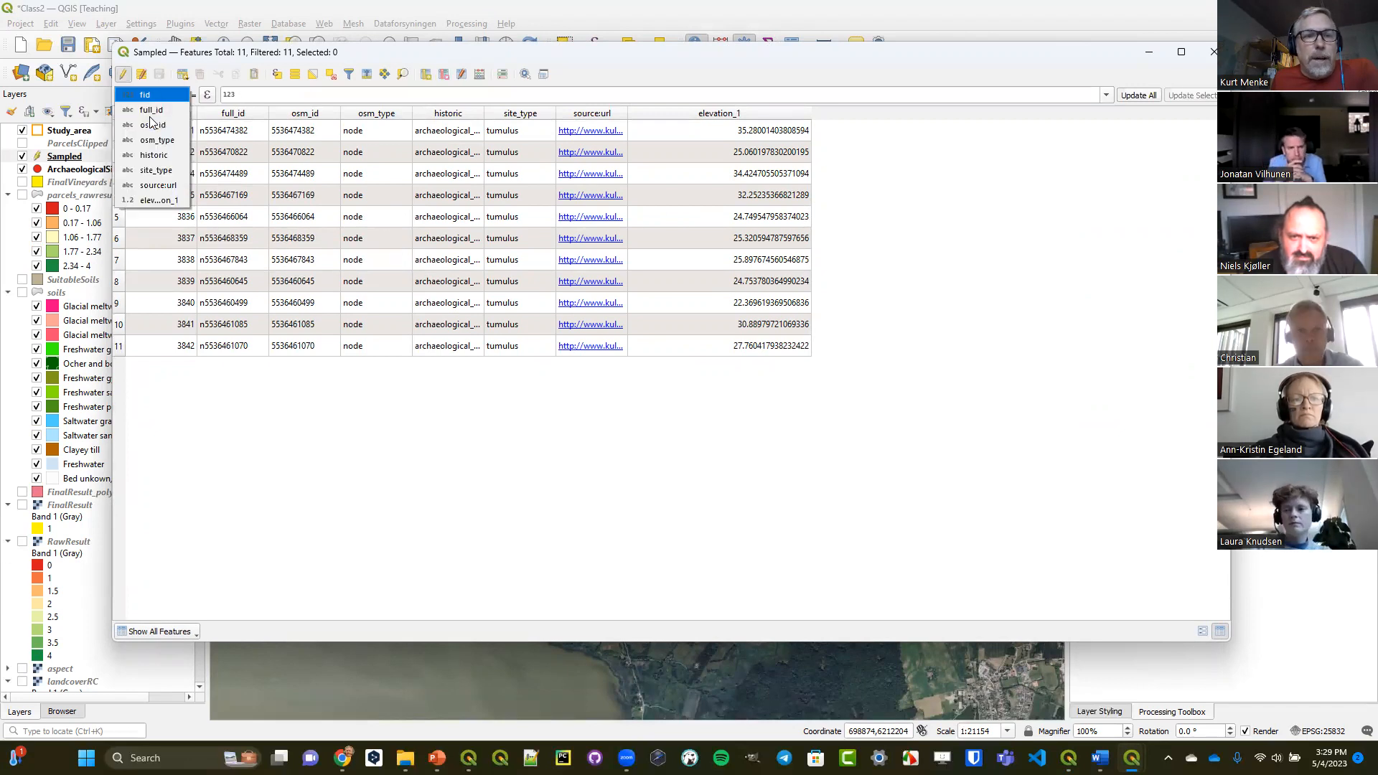
left_click(155, 200)
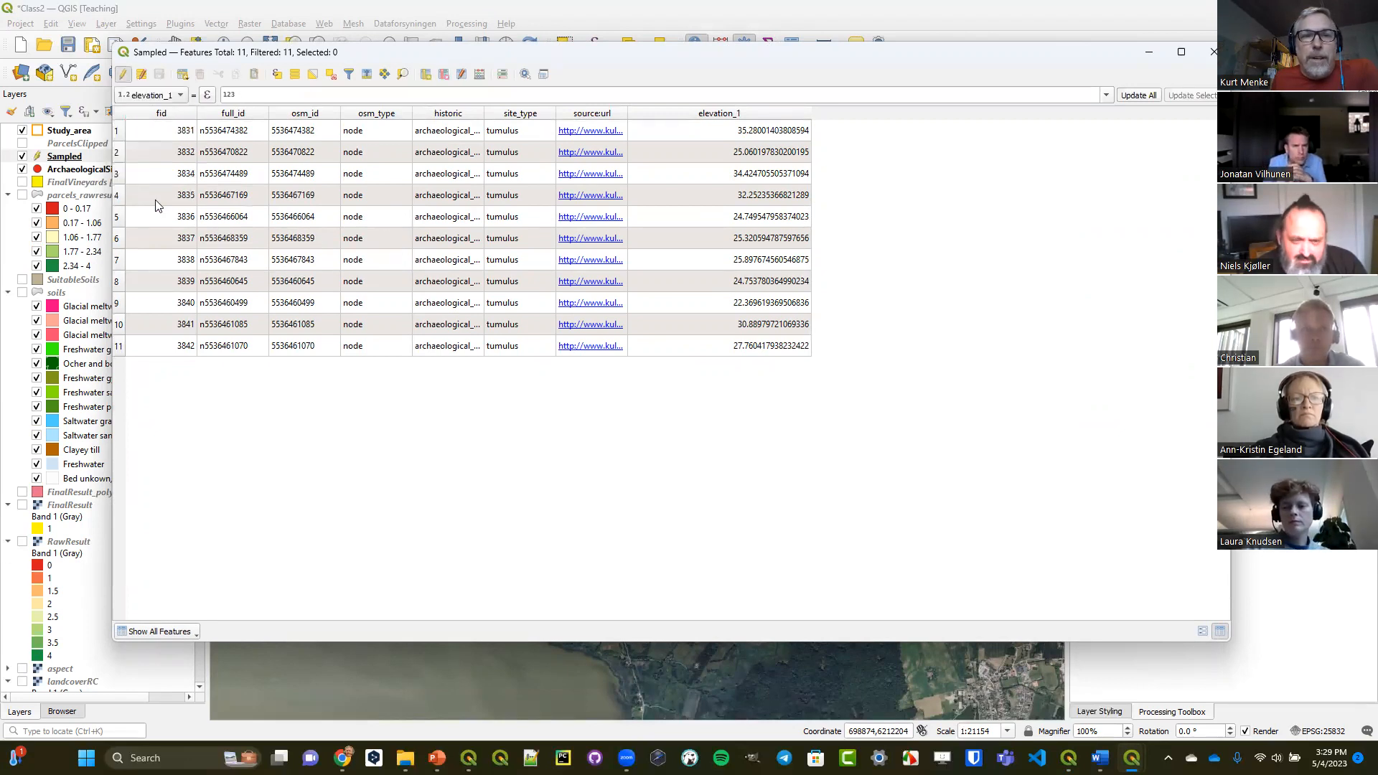
Open the expression builder for elevation_1, search its functions for "rast", and view the help for raster_value.
left_click(207, 95)
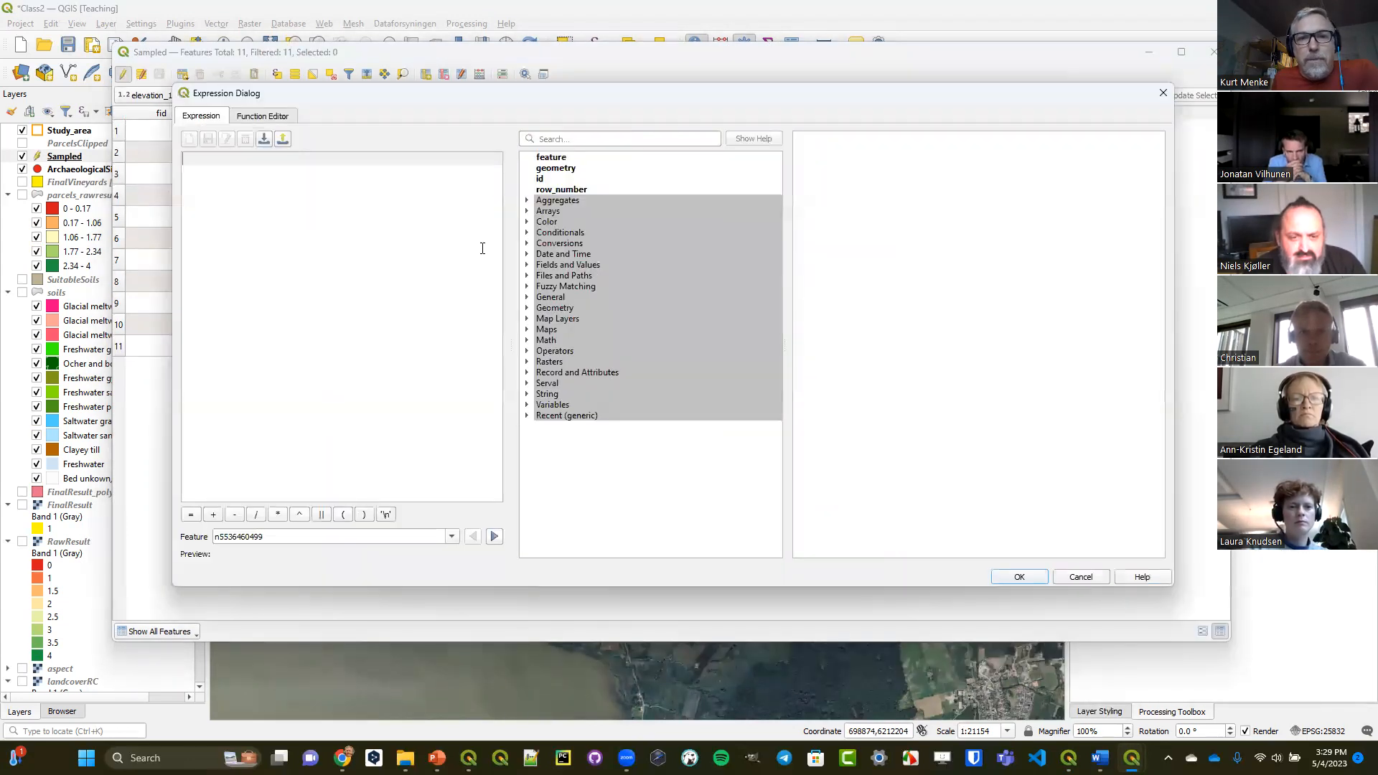
left_click(581, 140)
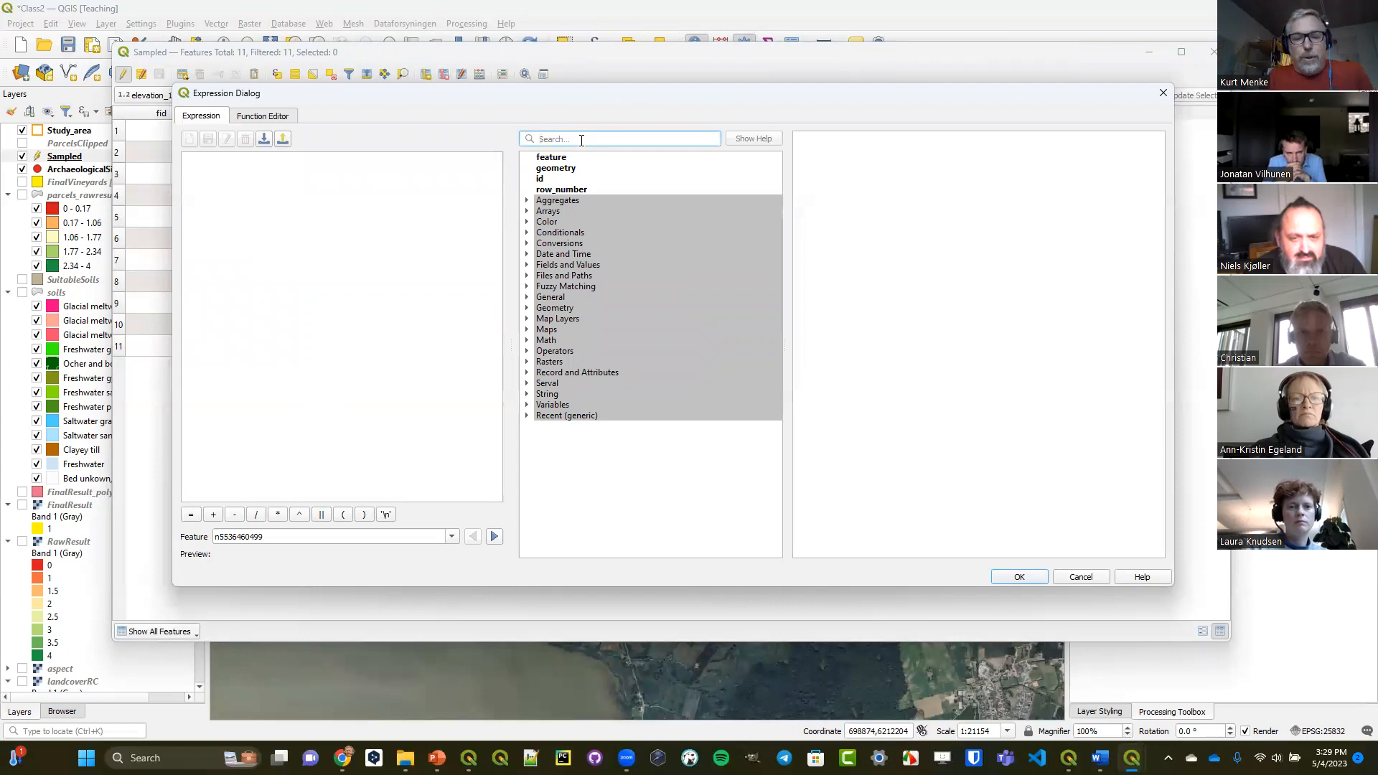
type("rast")
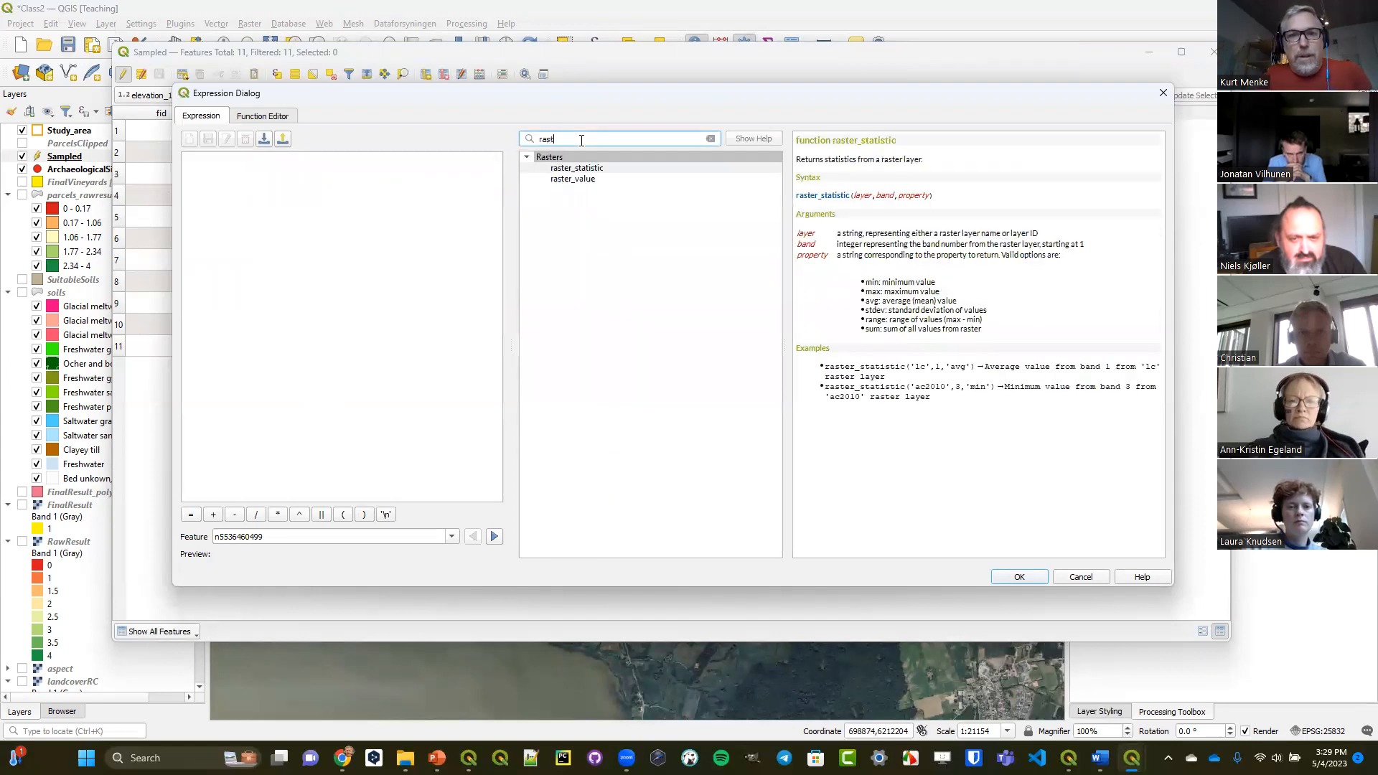
left_click(579, 180)
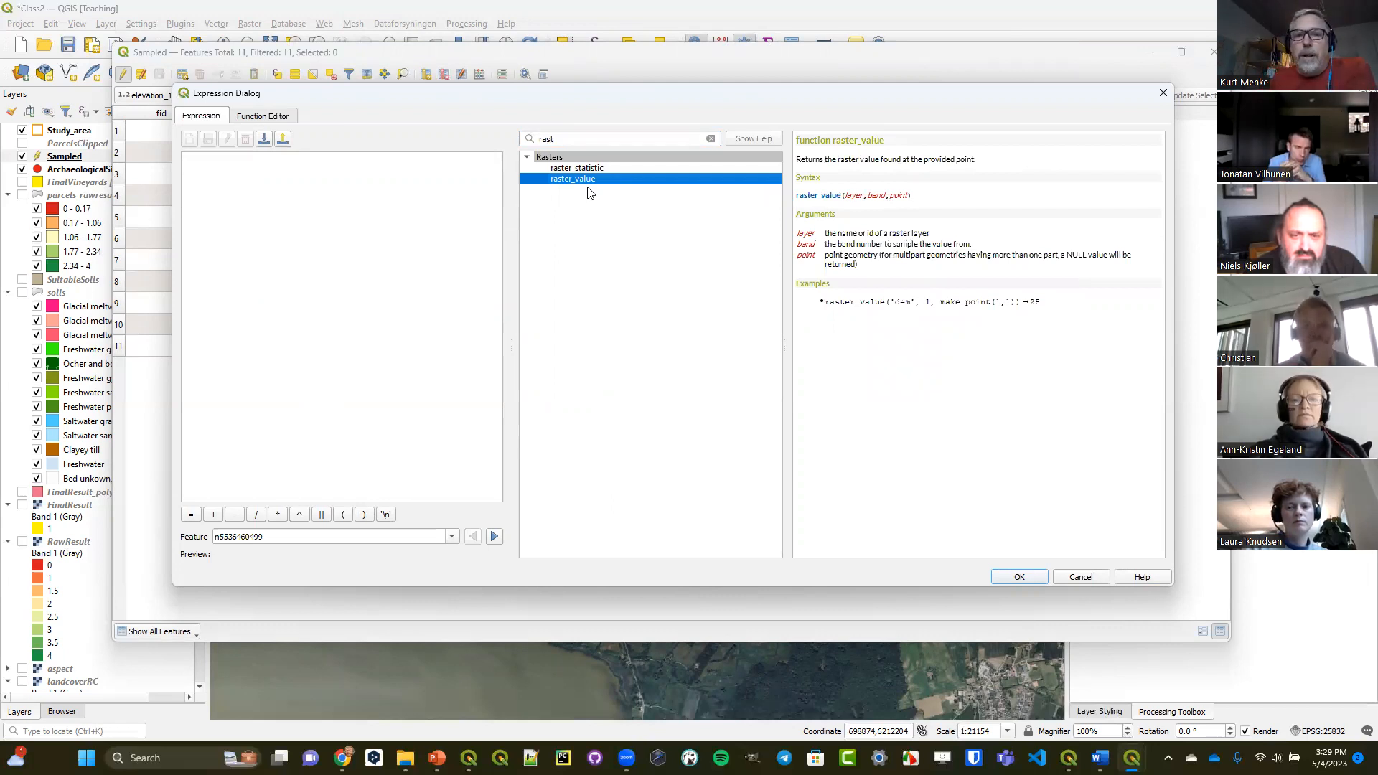
Start the expression with raster_value and insert the Colored terrain layer ID as its first argument, followed by a comma.
double_click(589, 183)
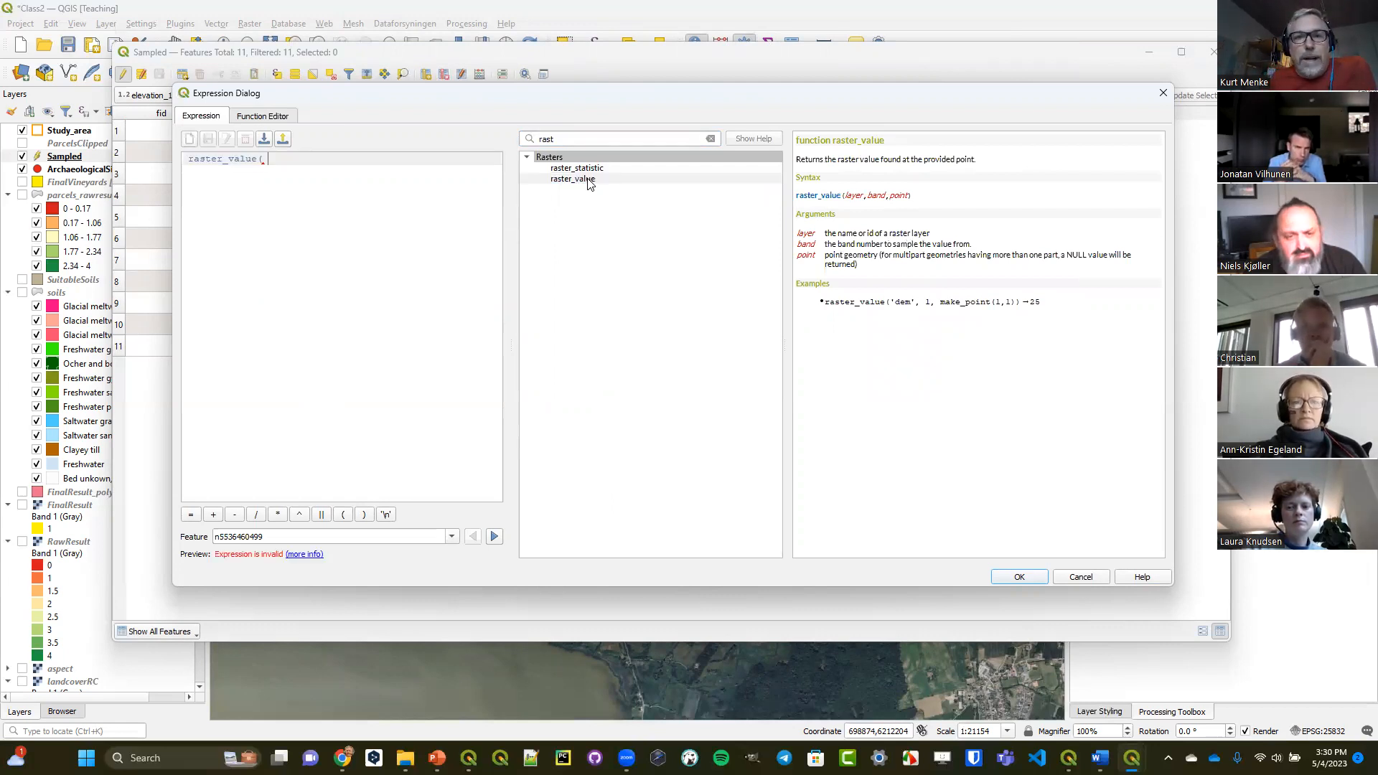
left_click_drag(847, 196, 862, 199)
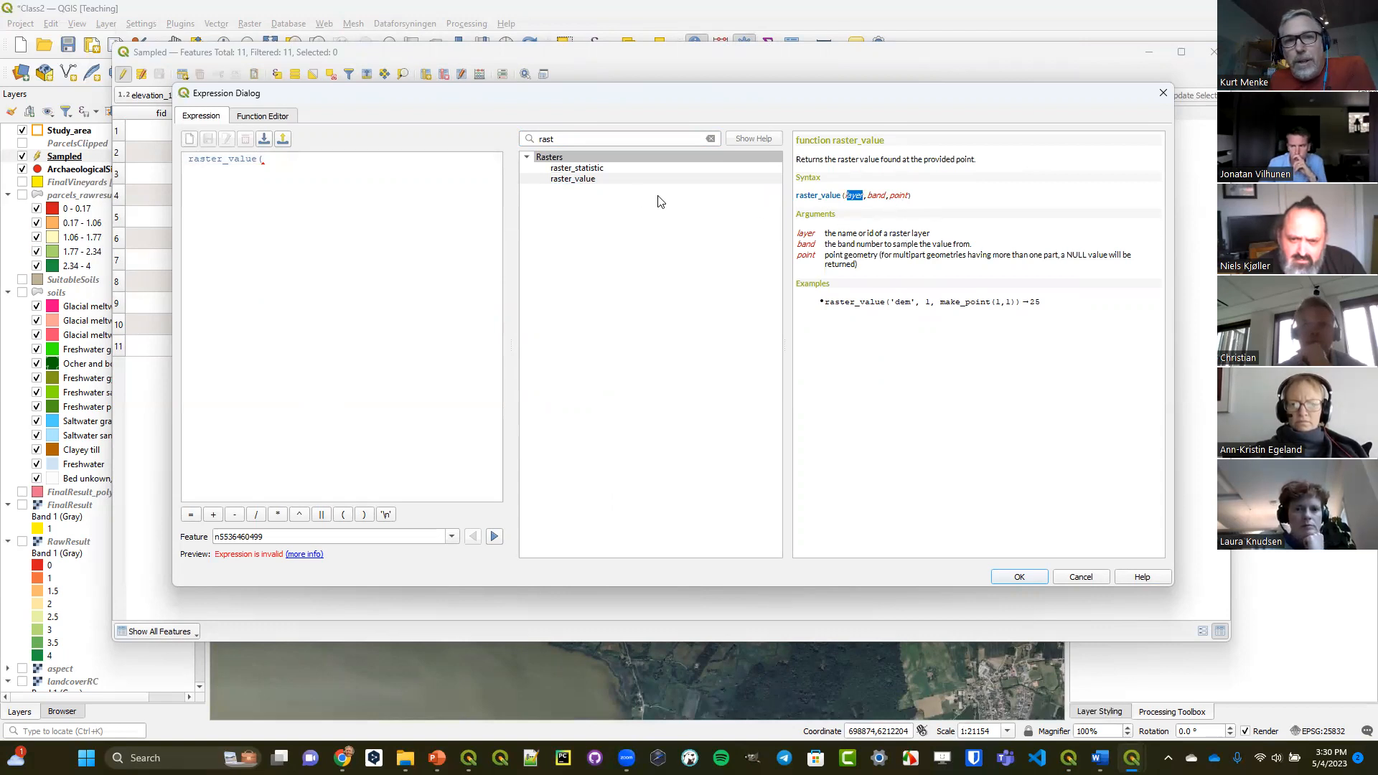
left_click(711, 140)
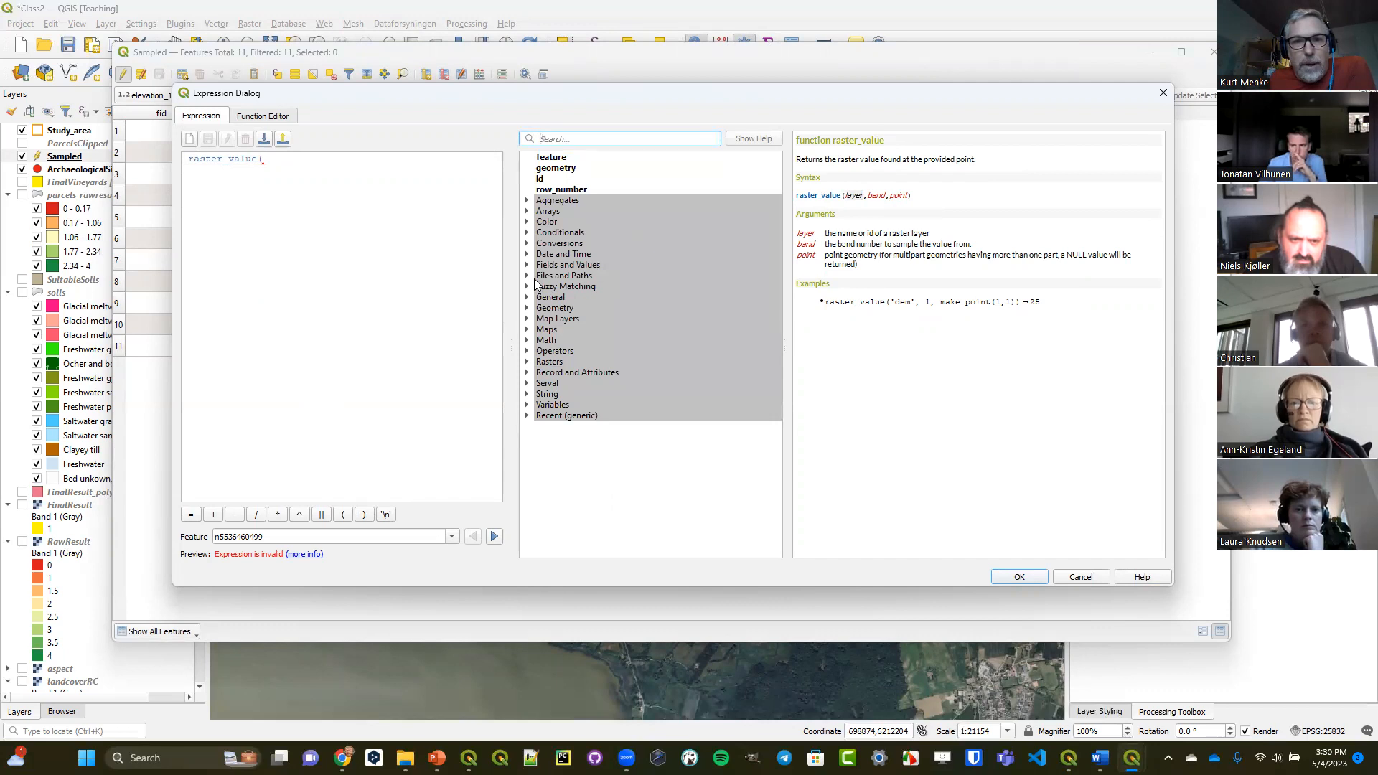
left_click(531, 320)
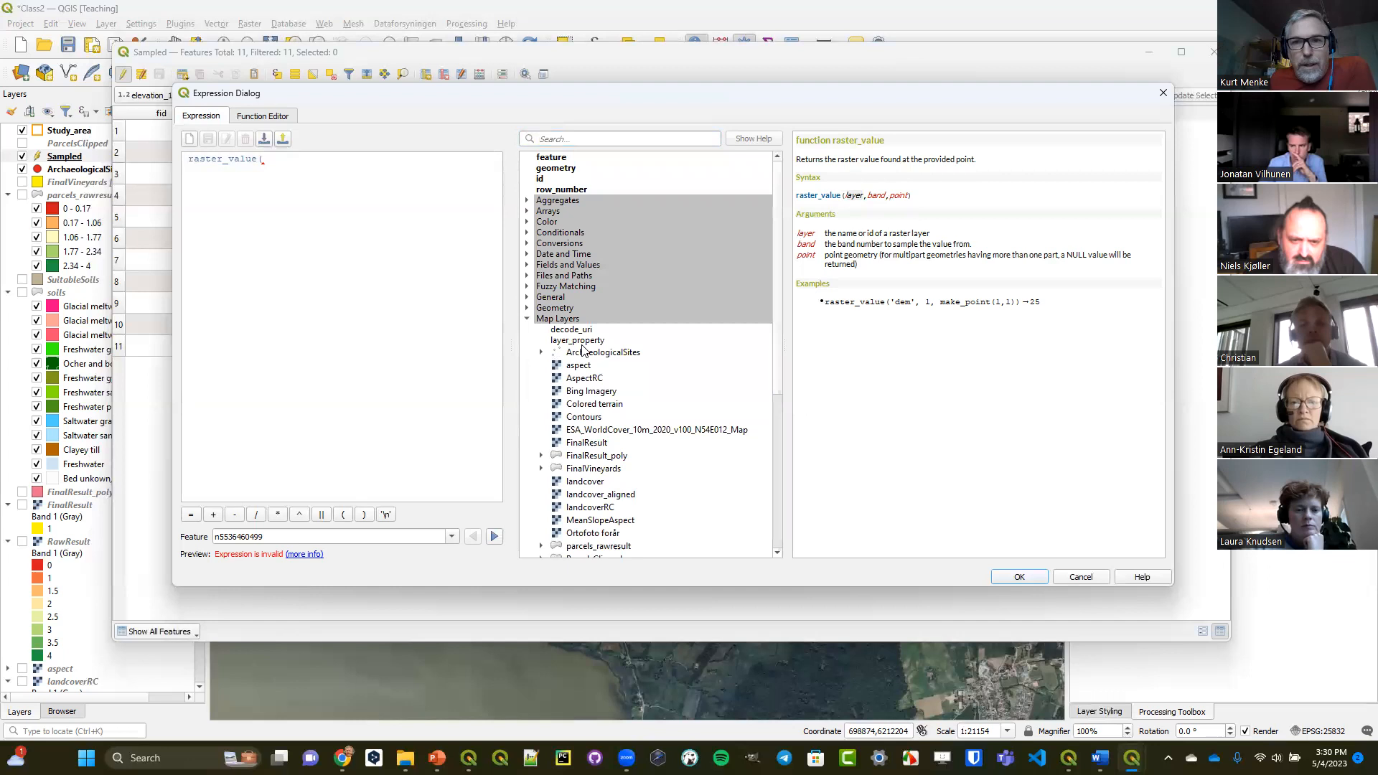
scroll(583, 357, "down", 5)
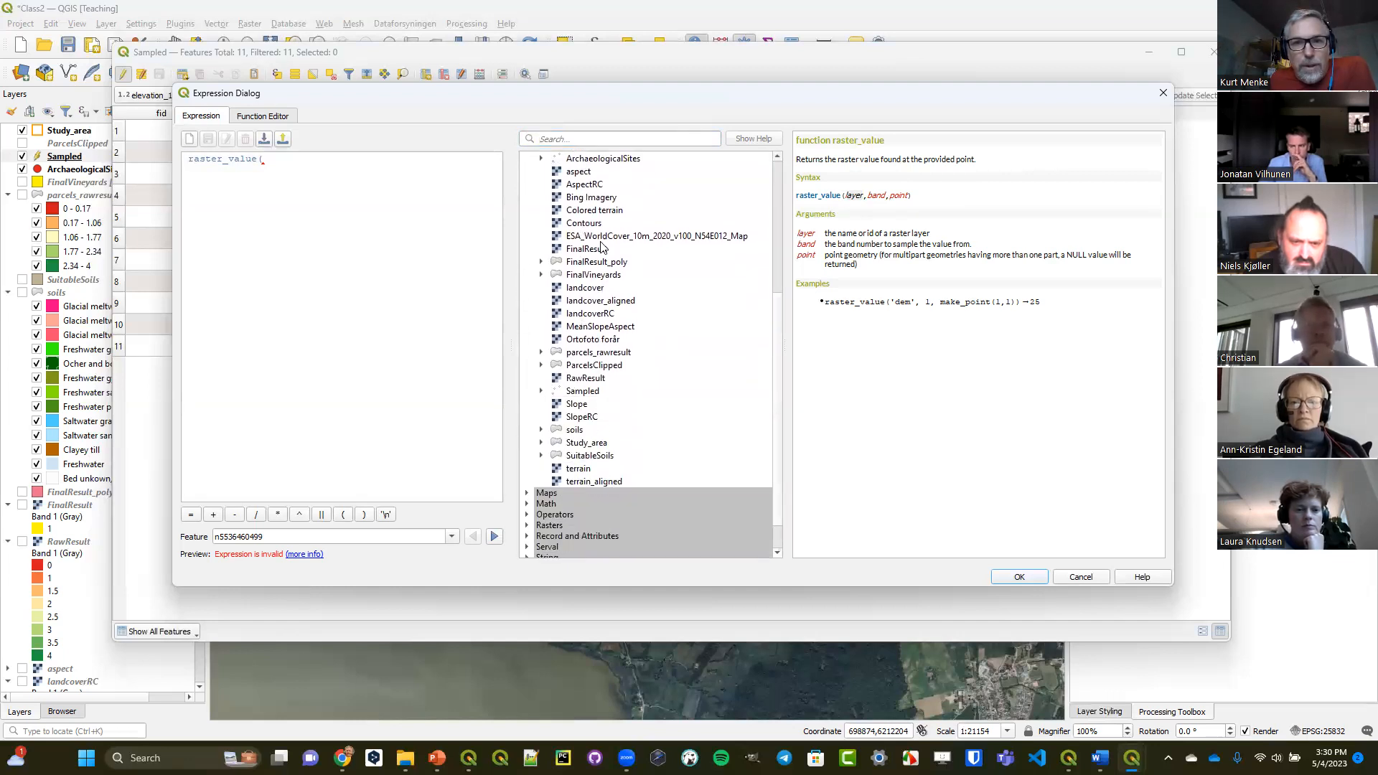
double_click(594, 211)
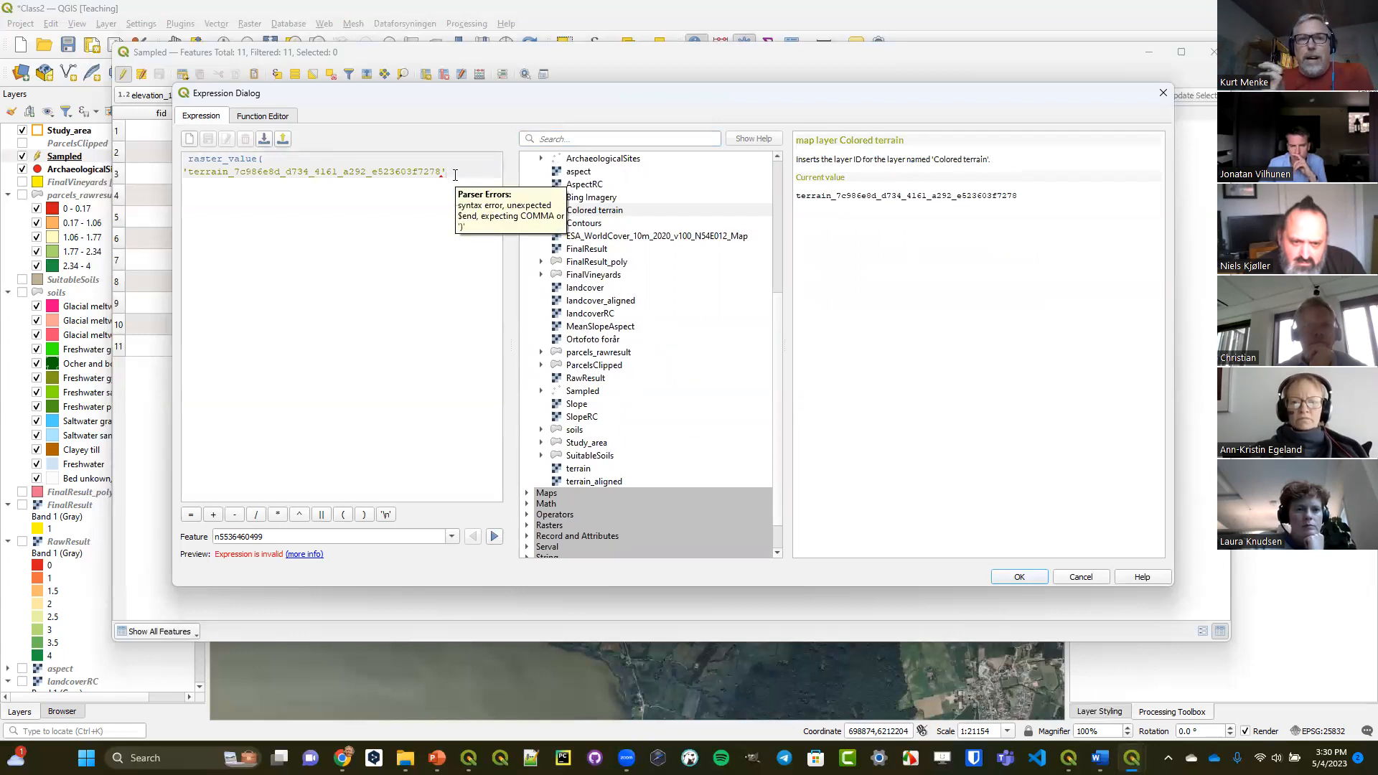
type(",")
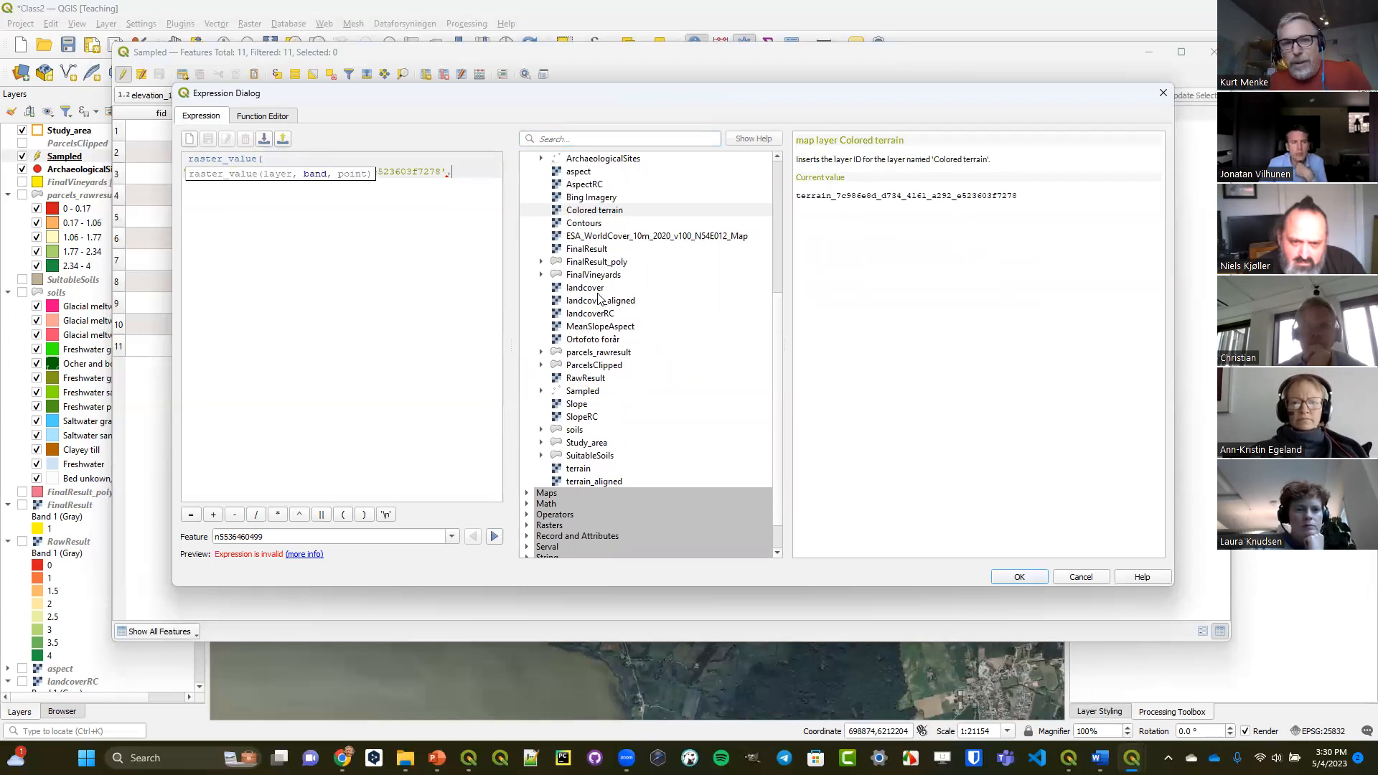
Complete the raster_value expression with band 1 and $geometry as the point, and widen the expression area.
scroll(580, 219, "up", 2)
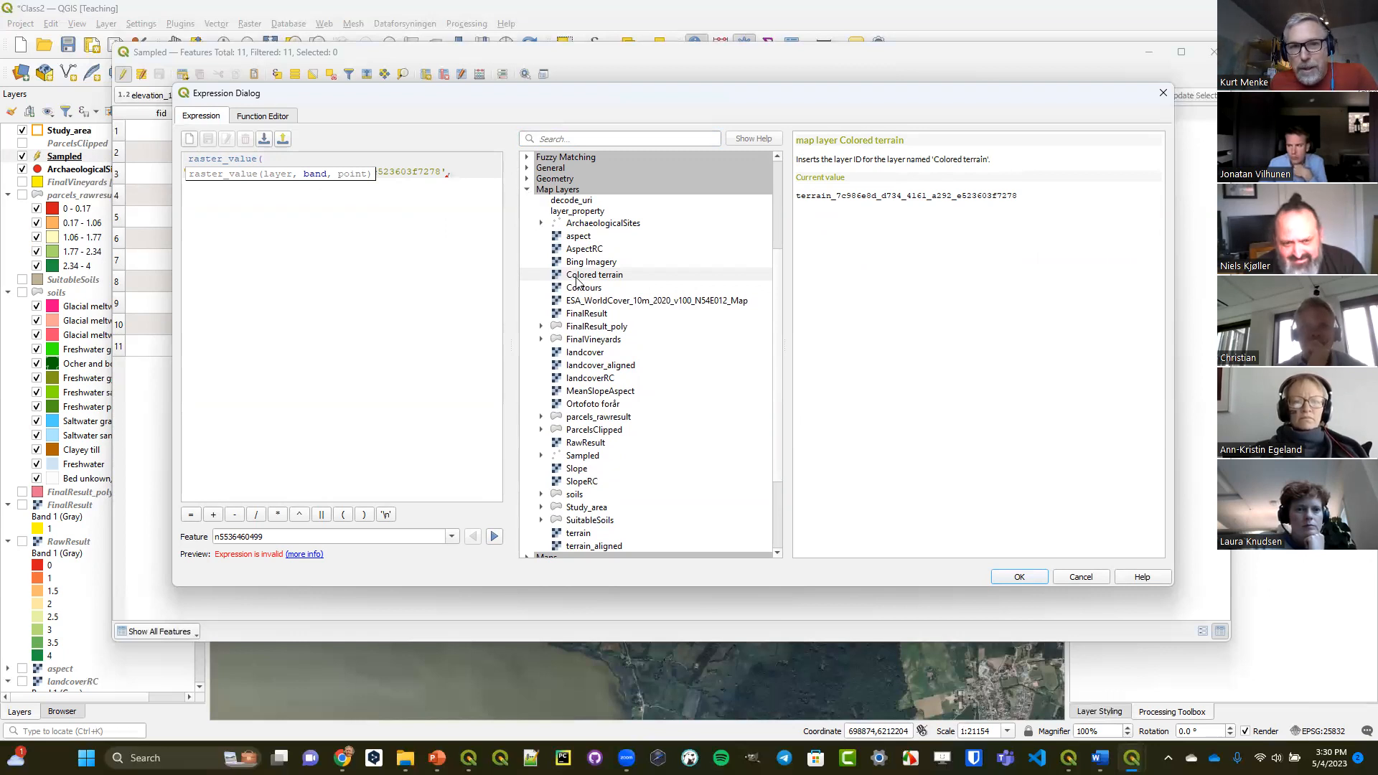
left_click(526, 190)
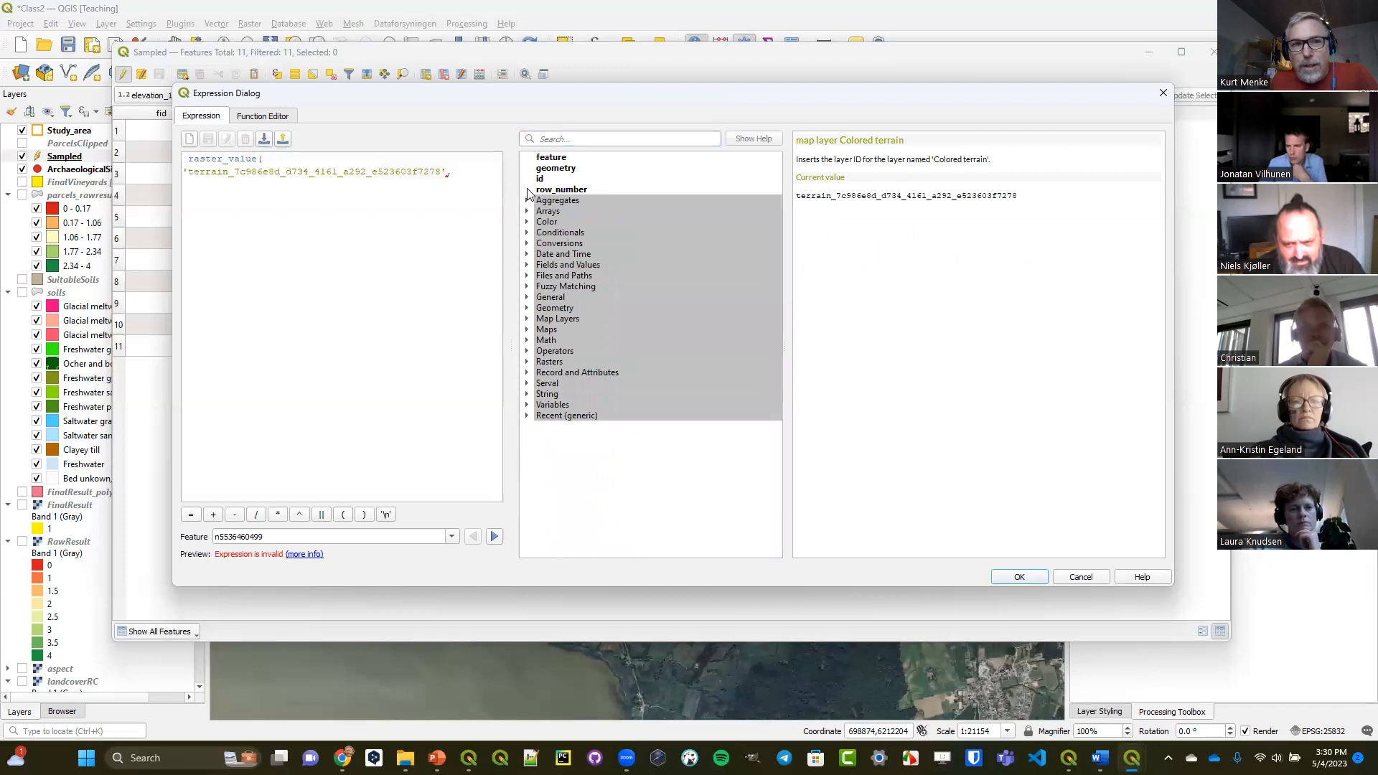
left_click(466, 171)
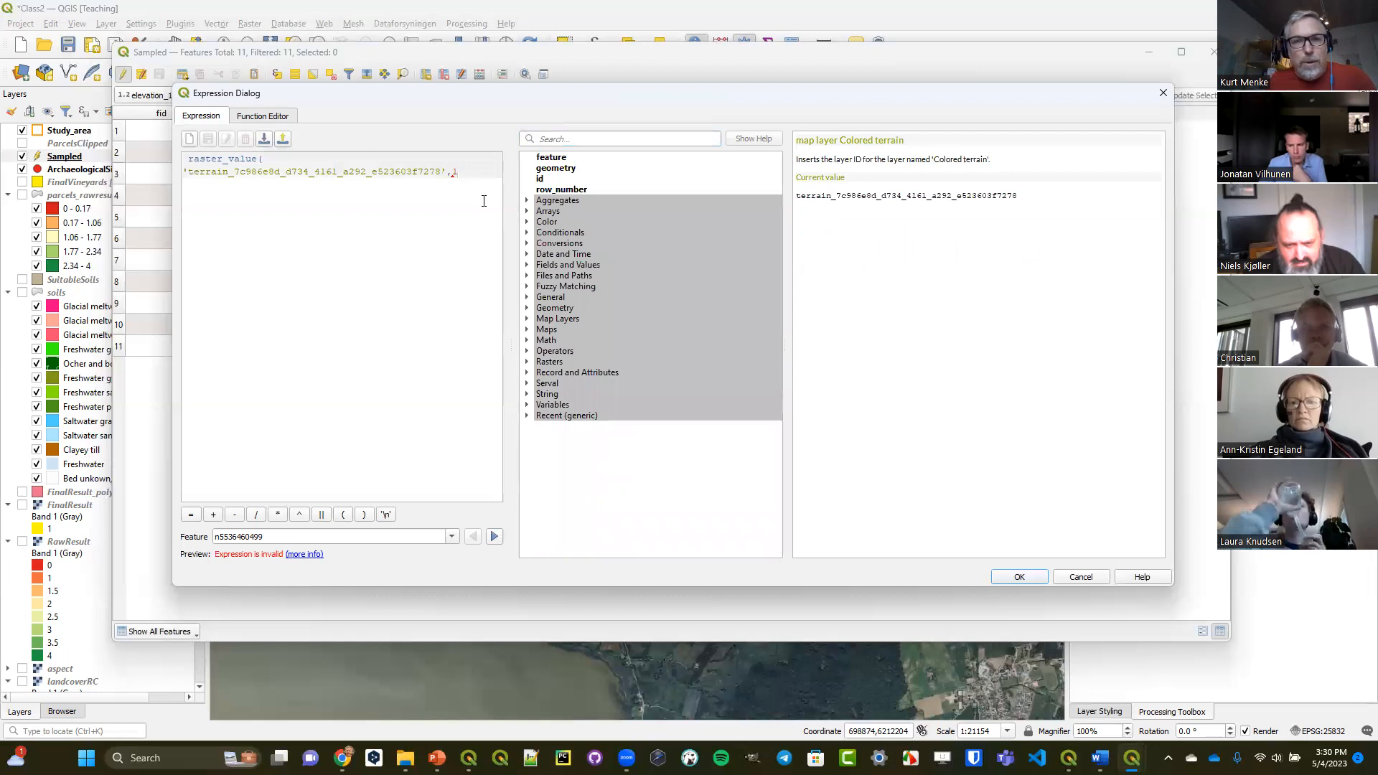
type("1,$geo")
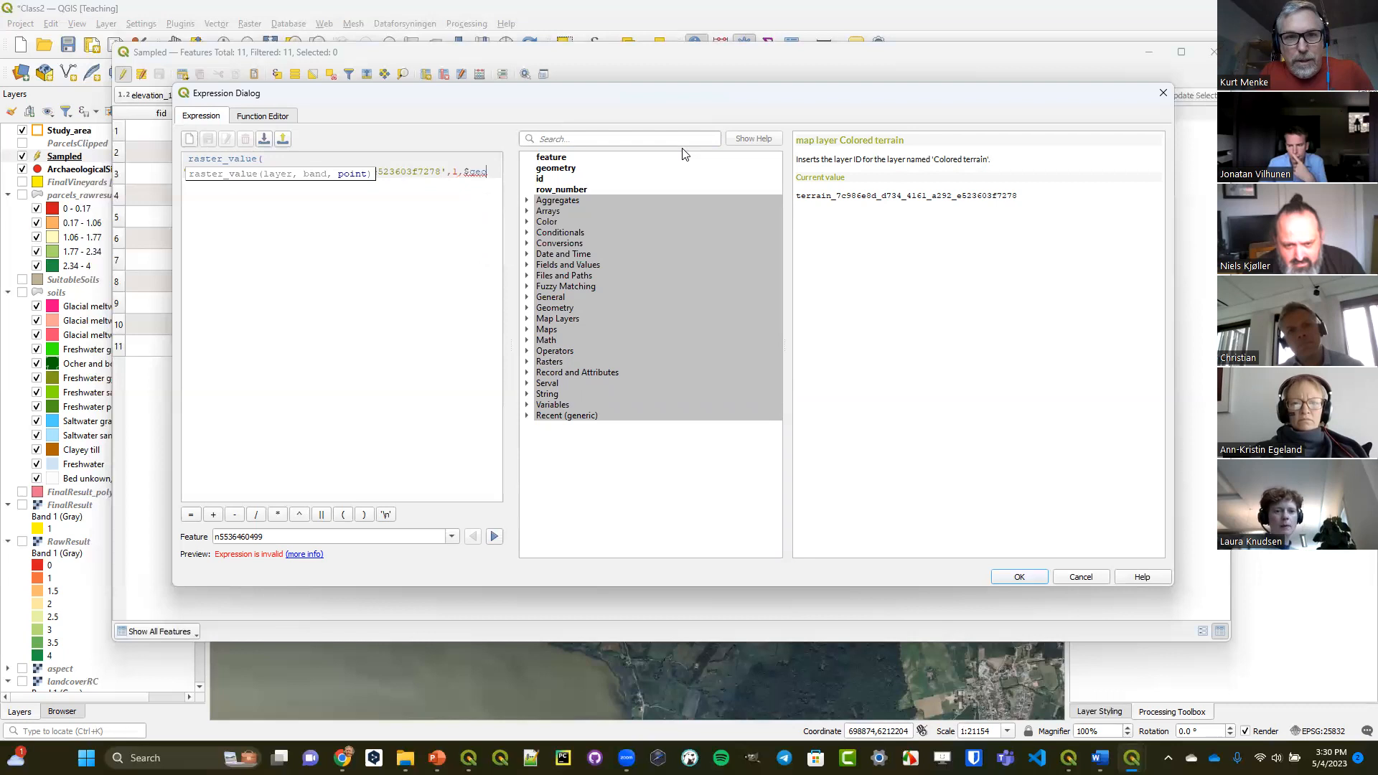
type("try)")
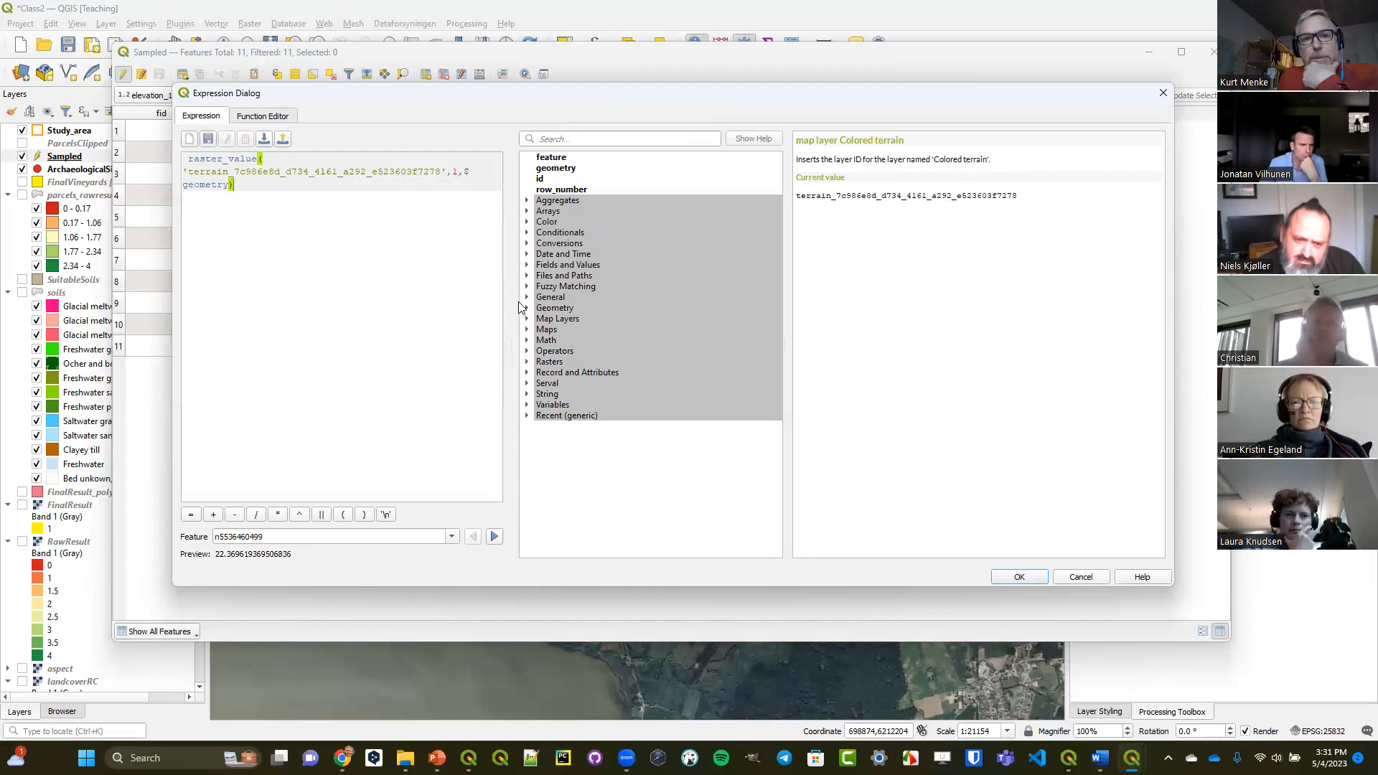
left_click_drag(511, 341, 641, 335)
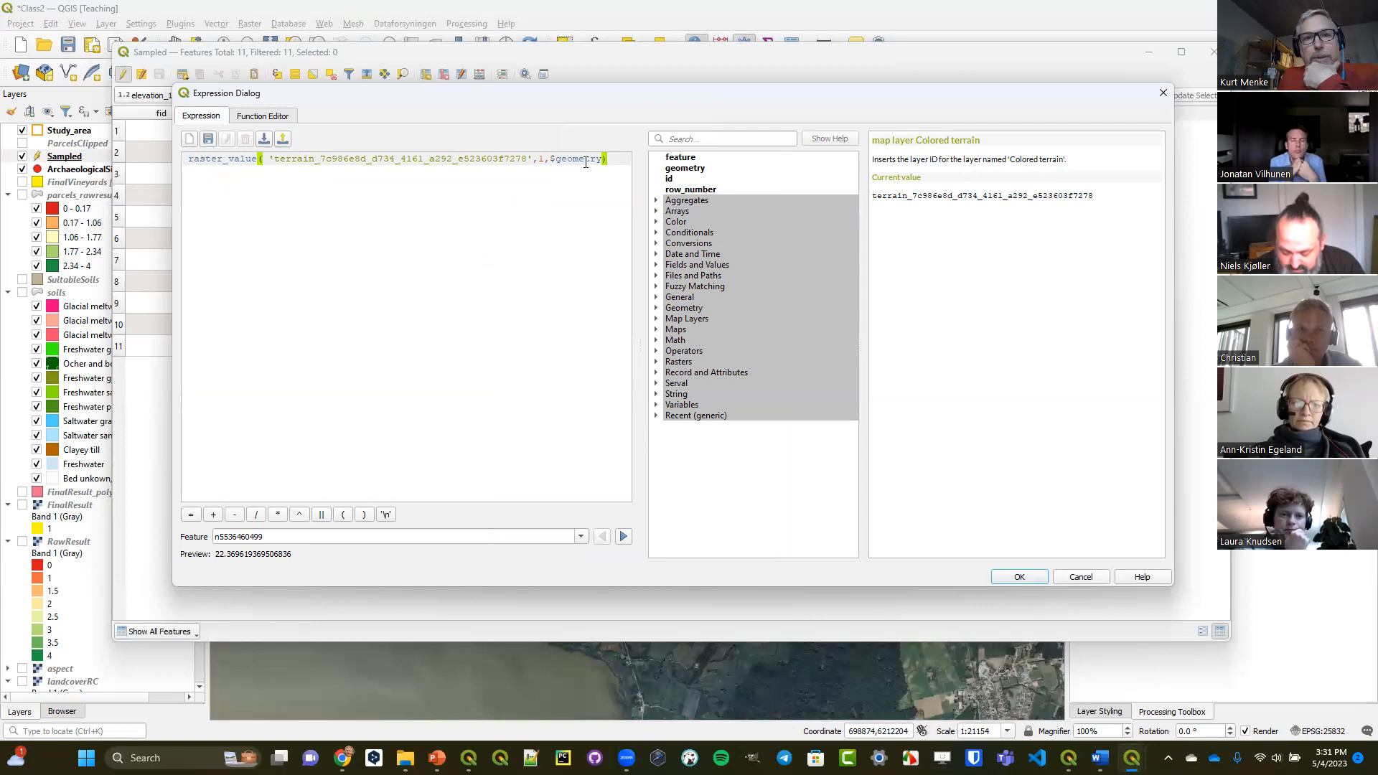
Accept the expression, update elevation_1 for all features, and close the Sampled attribute table.
left_click(1020, 581)
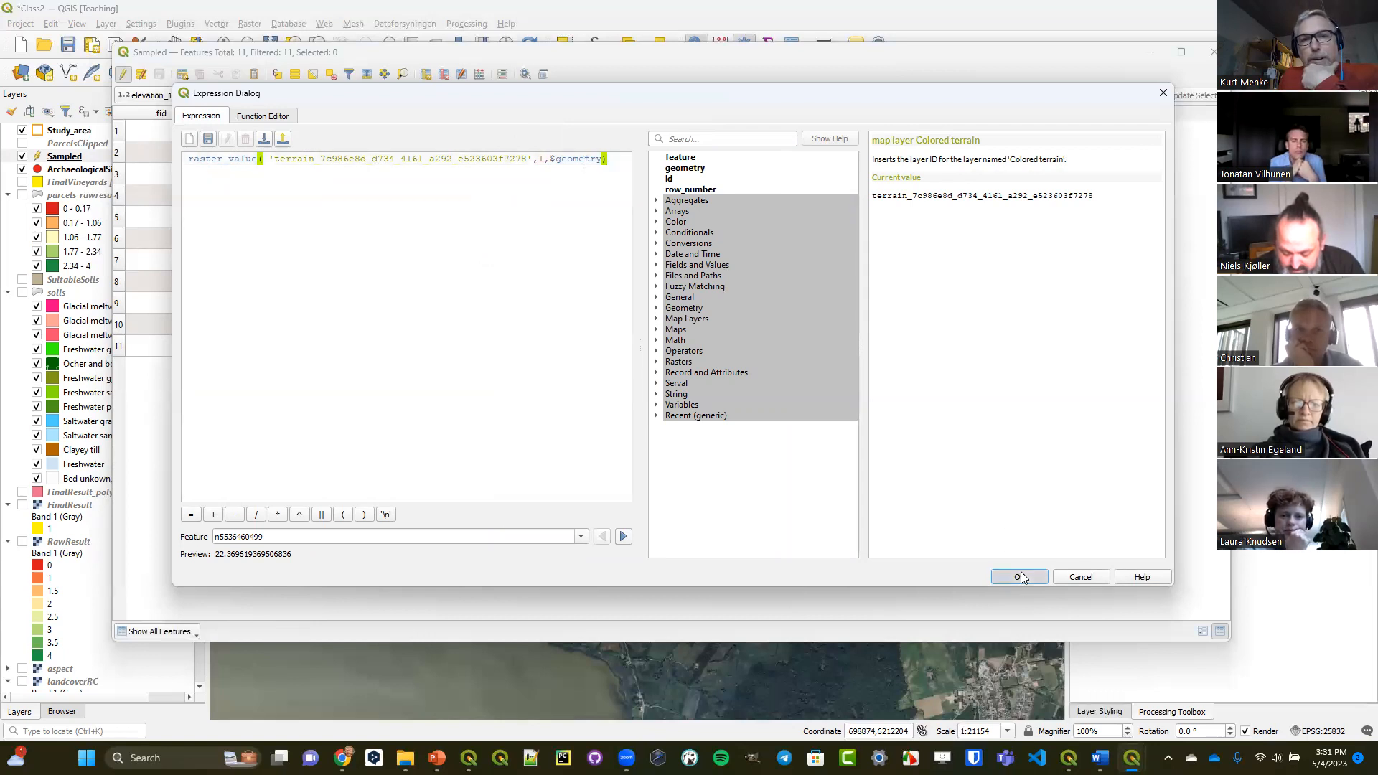
left_click(1138, 96)
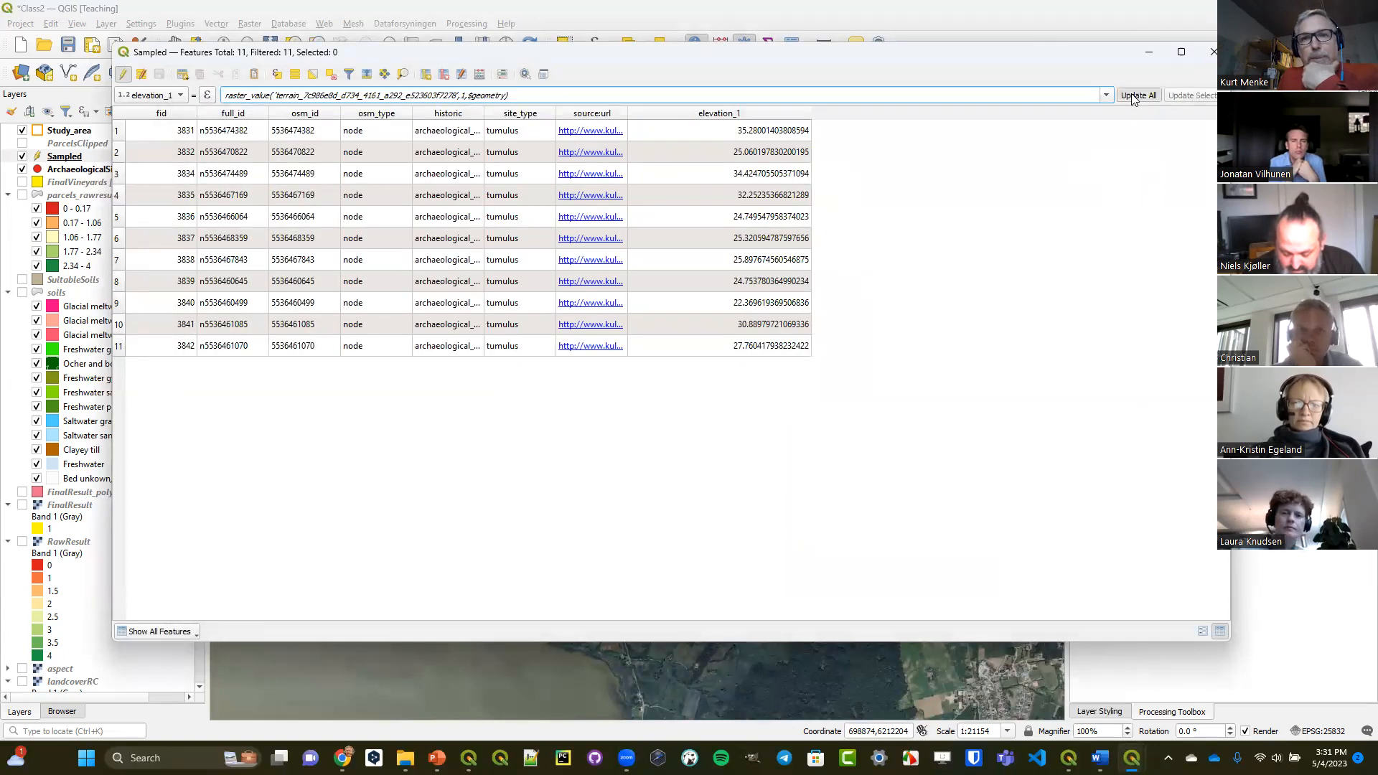
left_click(1134, 95)
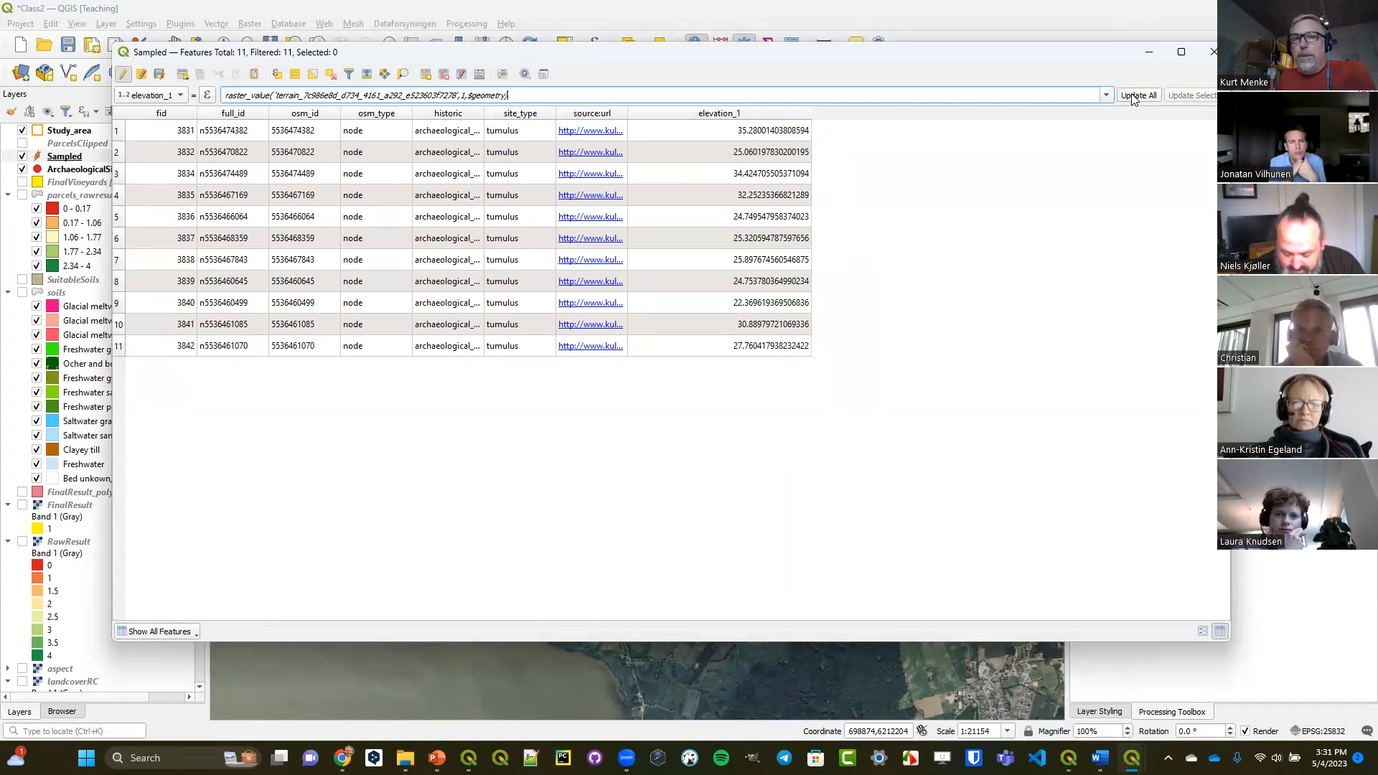
left_click(1210, 54)
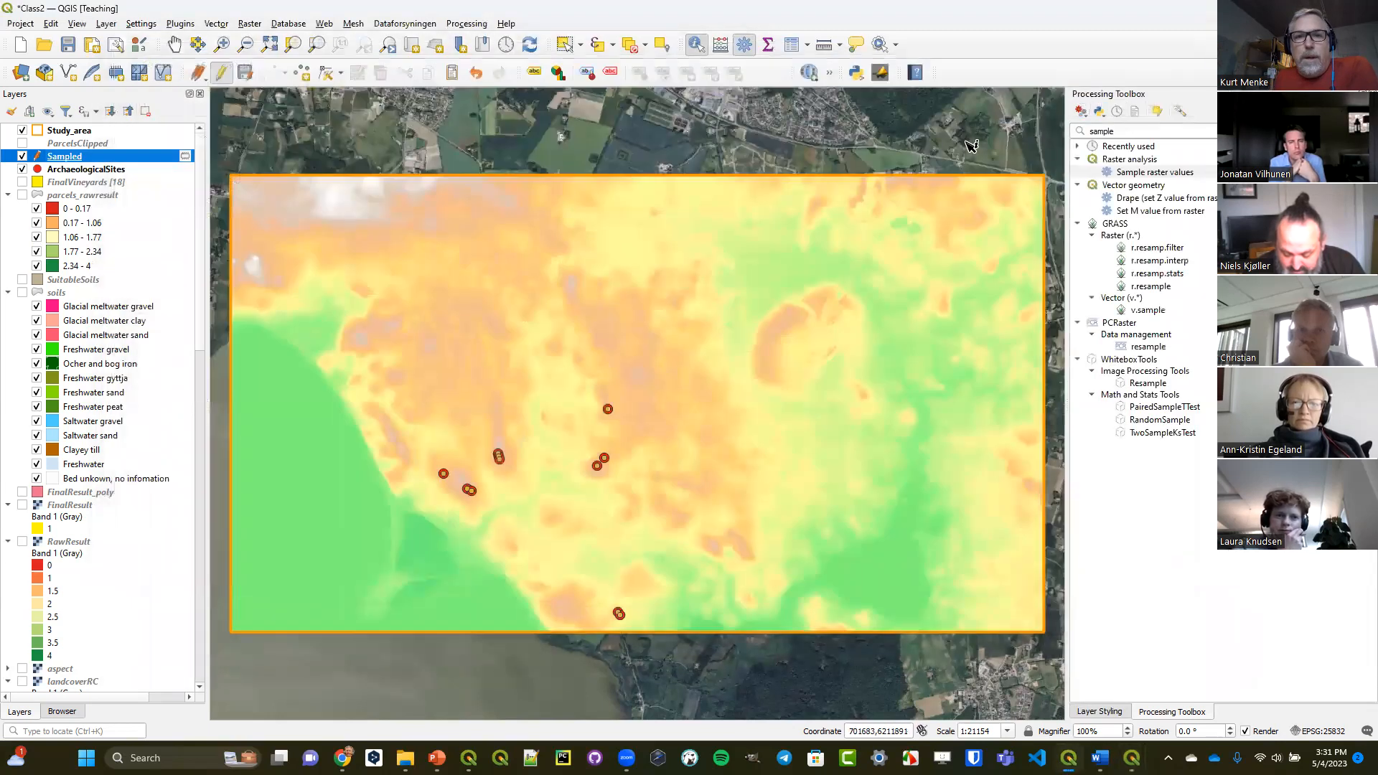
Open the plugin manager and search all plugins for "sample".
left_click(181, 24)
key("Escape")
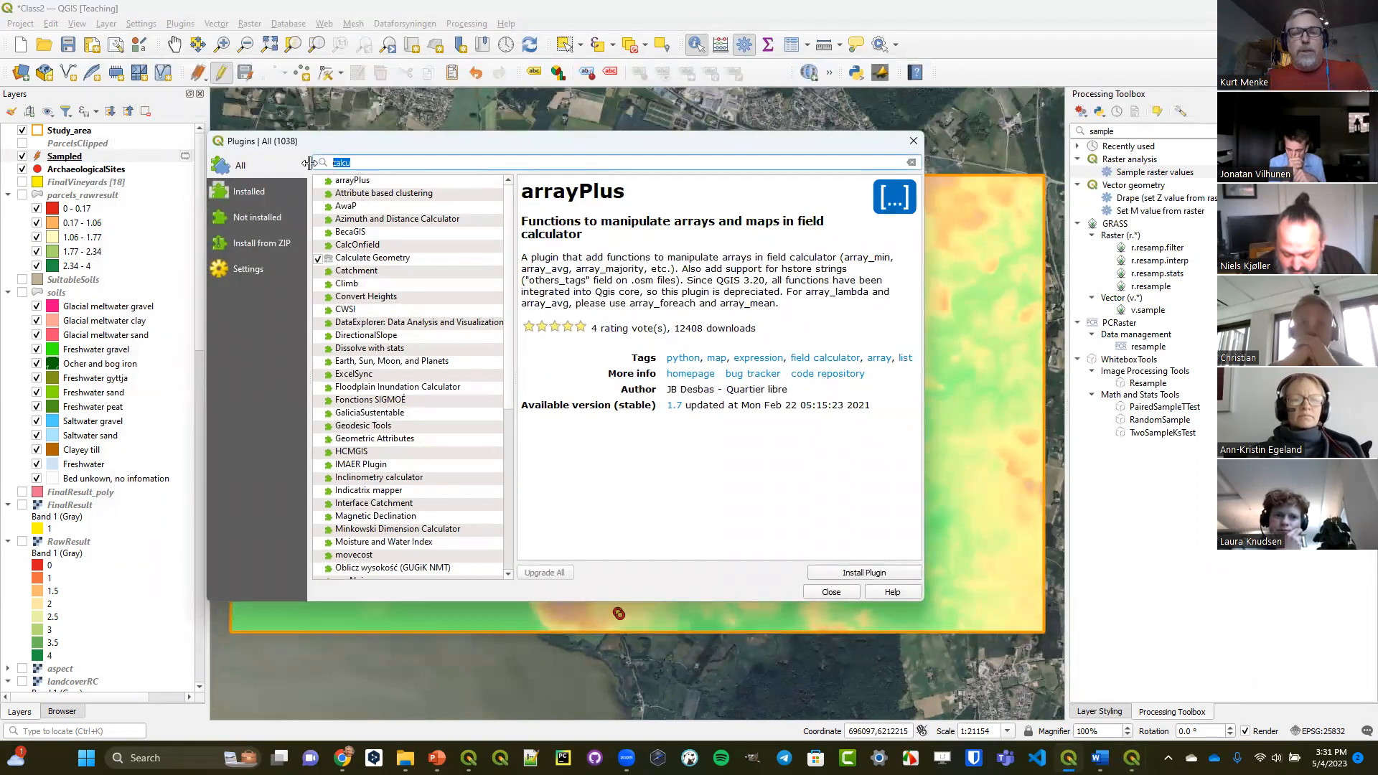
type("p")
key("BackSpace")
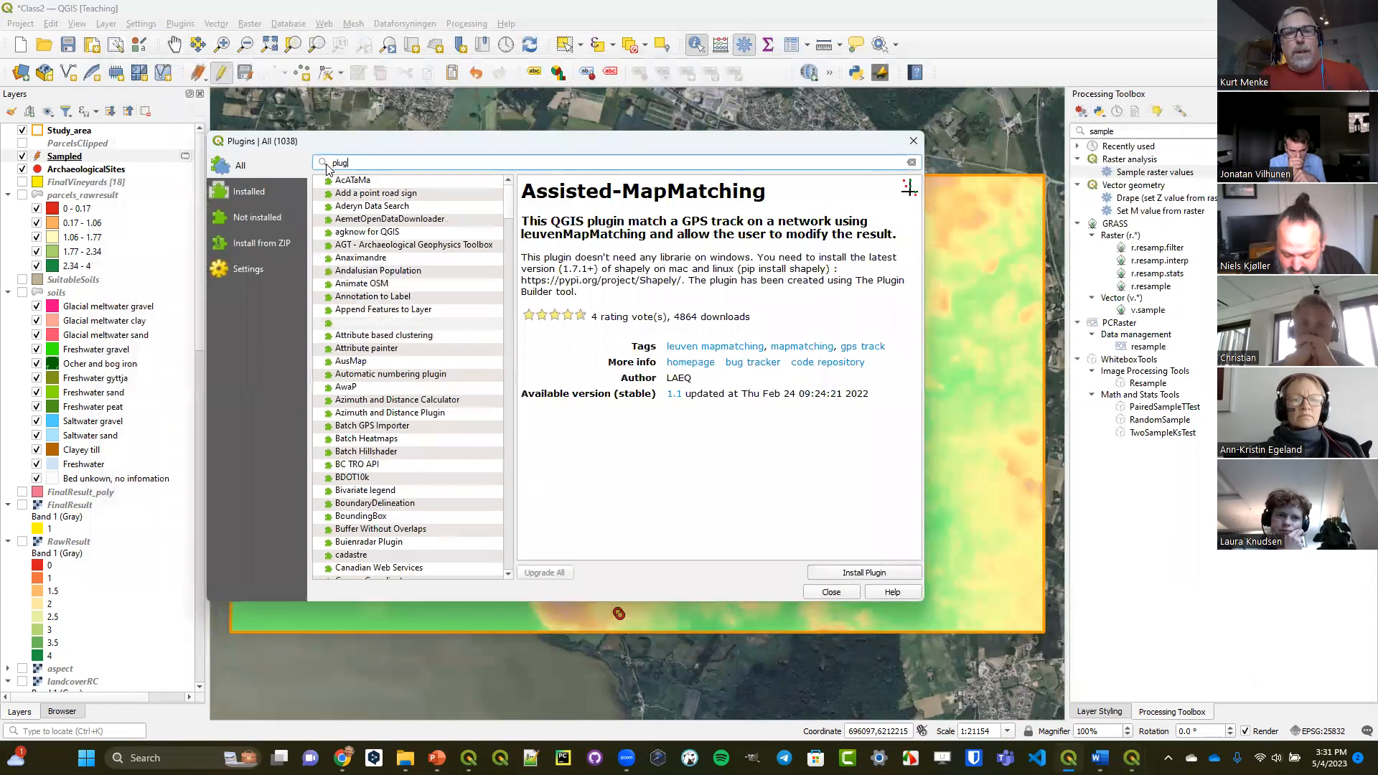
type("sample")
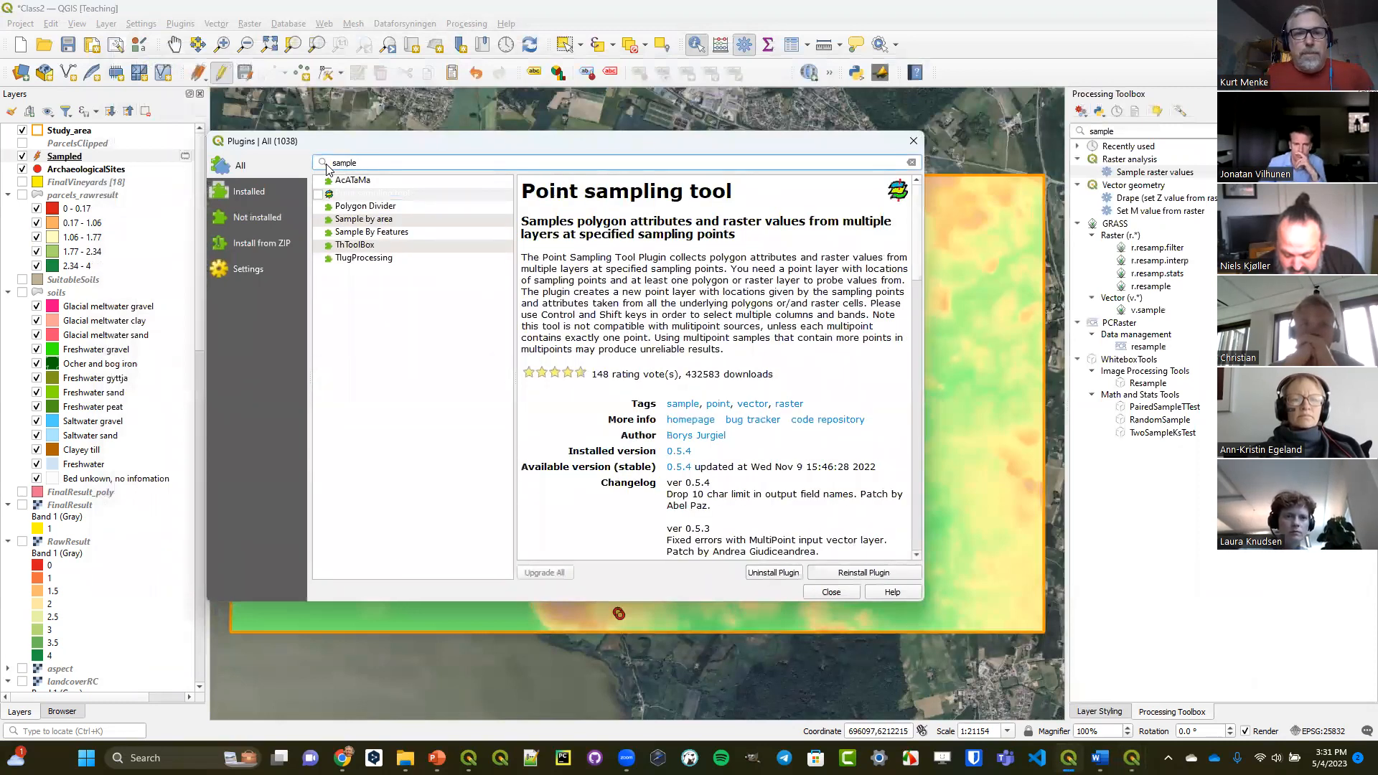
Enable the Point sampling tool plugin and close the plugin manager.
left_click(353, 195)
left_click_drag(527, 191, 740, 191)
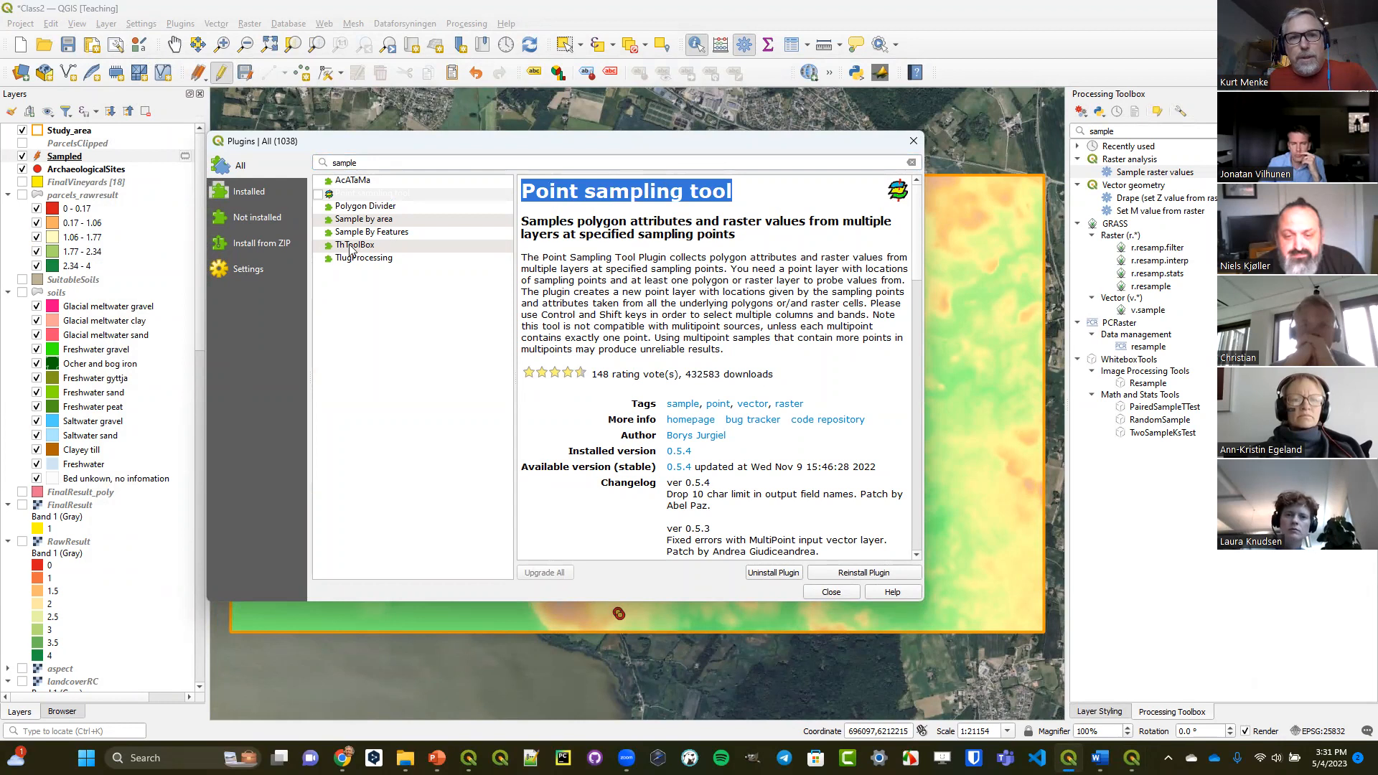
left_click(318, 194)
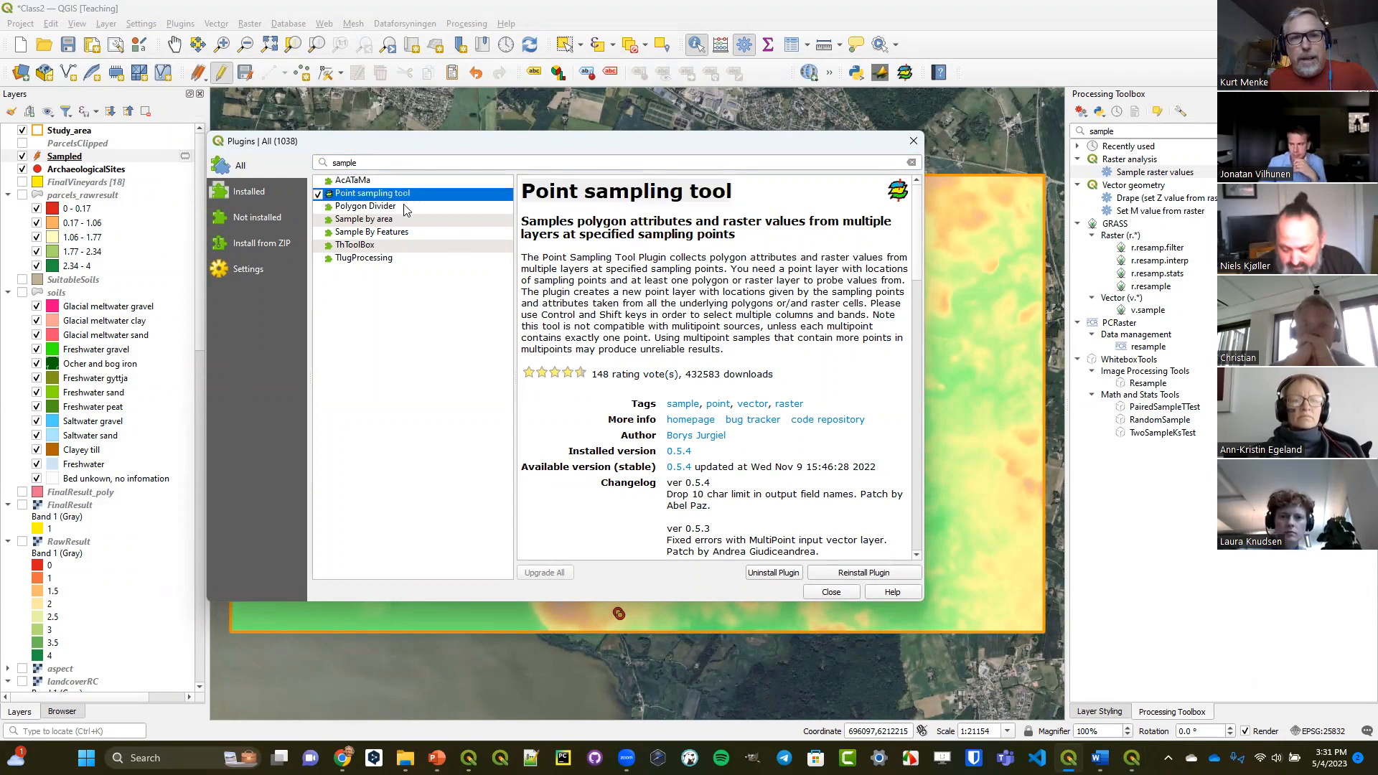
left_click(831, 592)
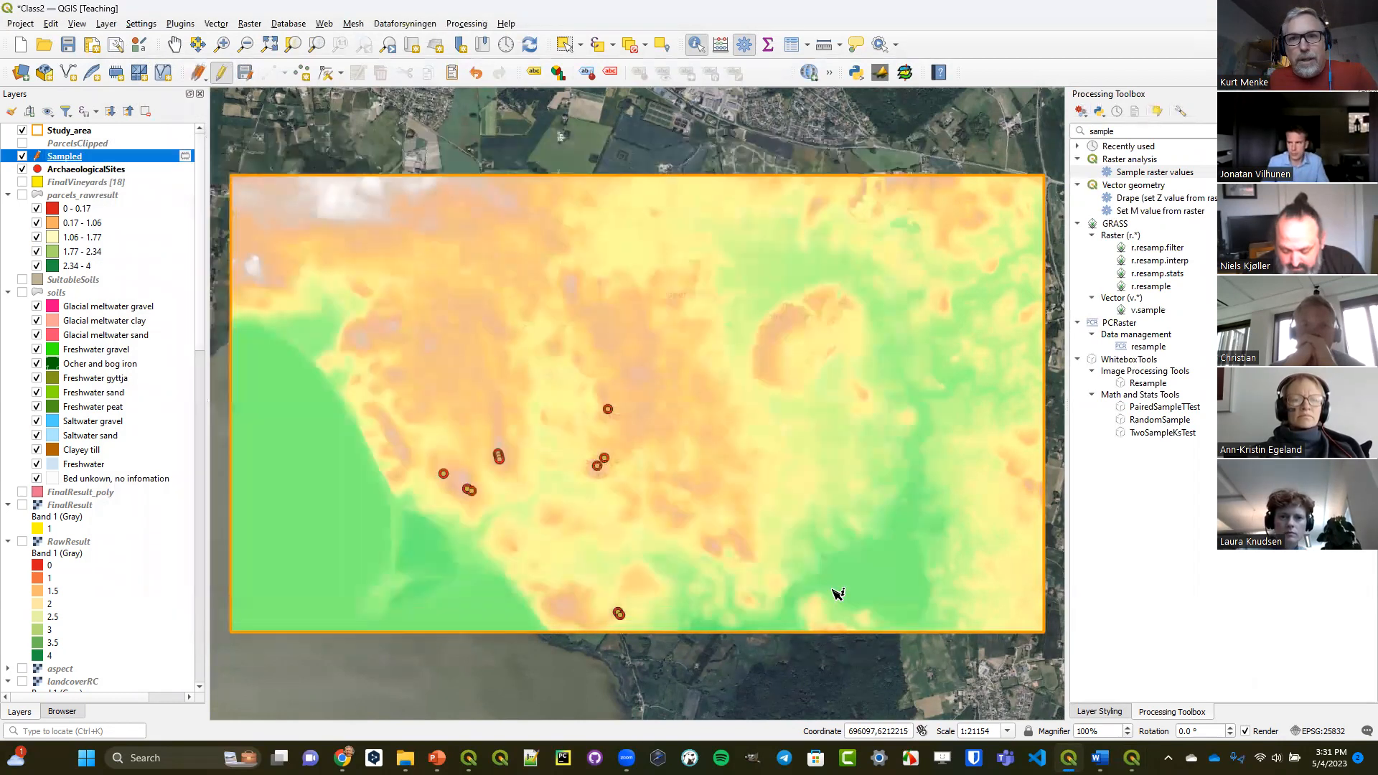
Set up the Point Sampling Tool with ArchaeologicalSites as sampling points and Colored terrain Band 1 as source, and close it without running.
left_click(906, 74)
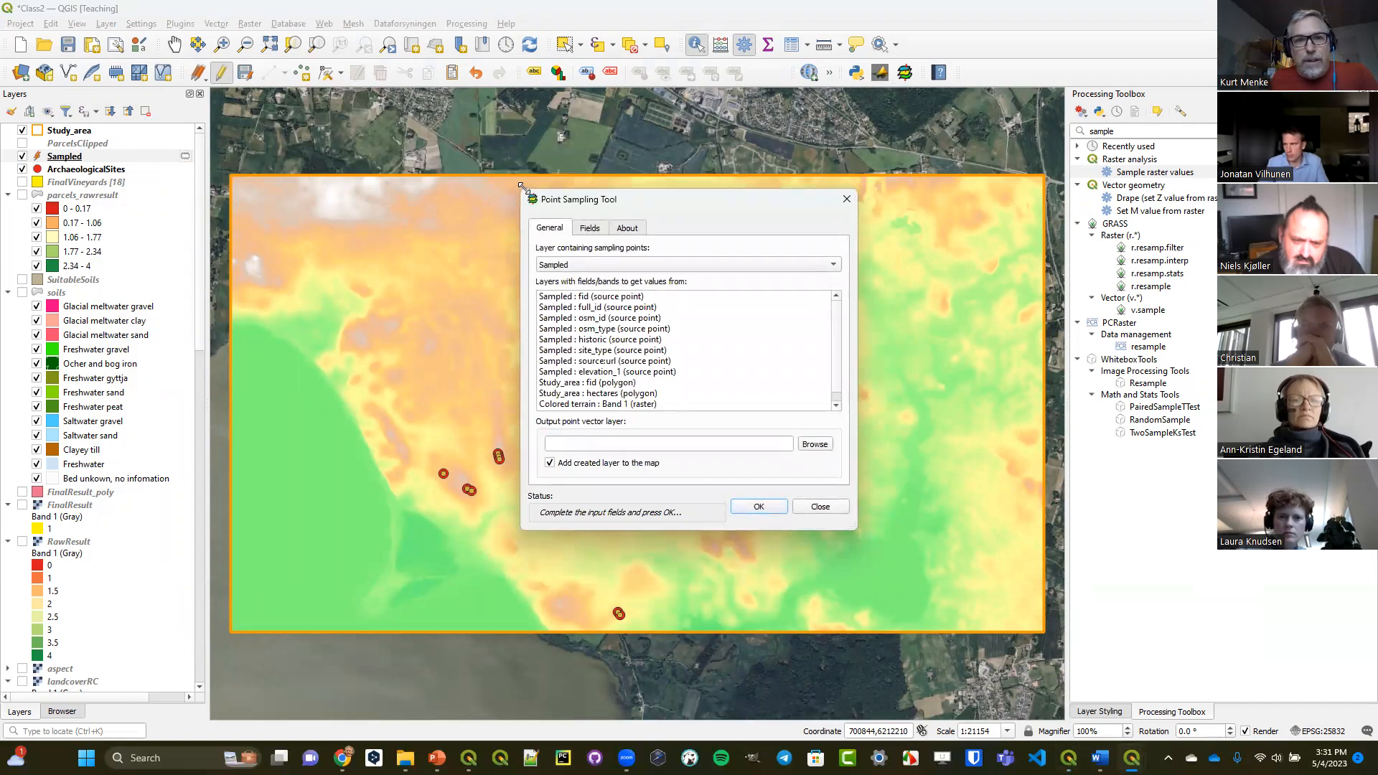
left_click_drag(523, 188, 330, 96)
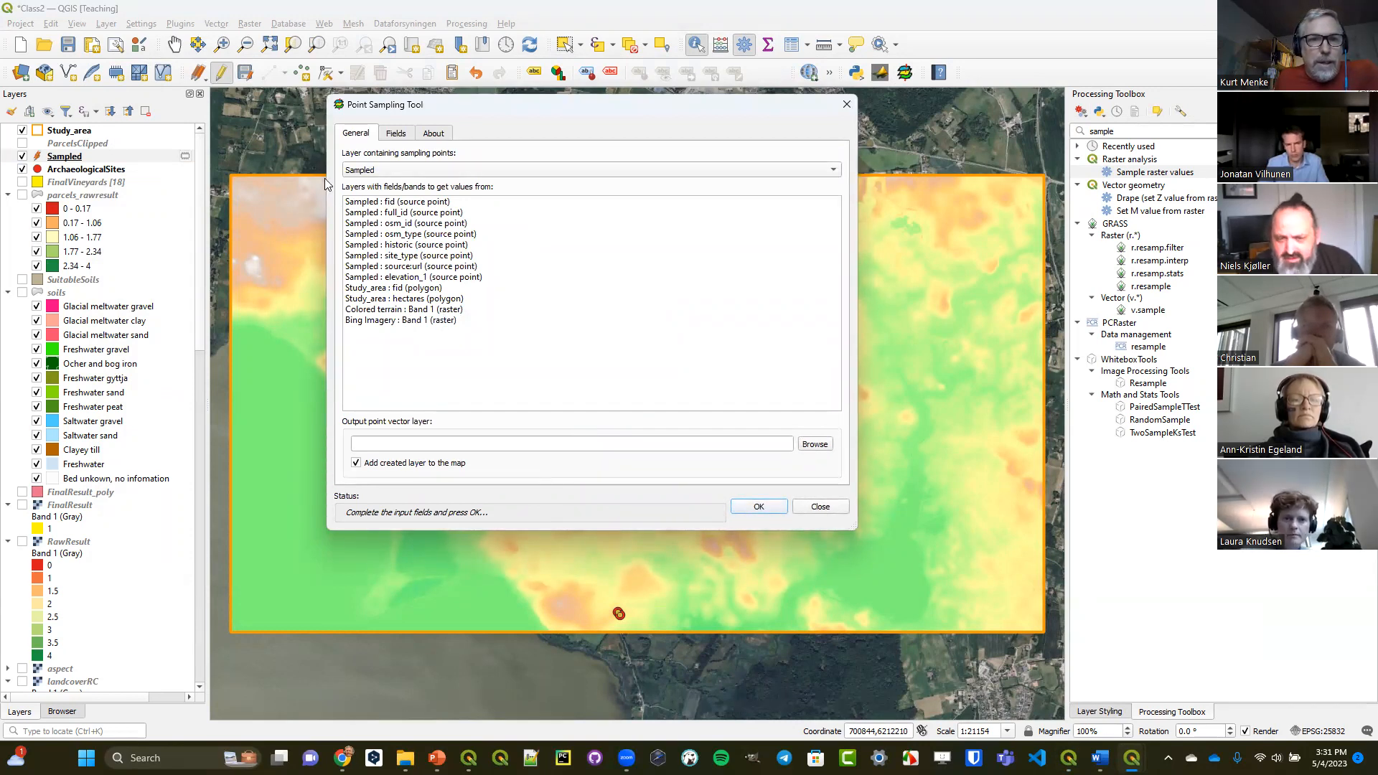
left_click(393, 170)
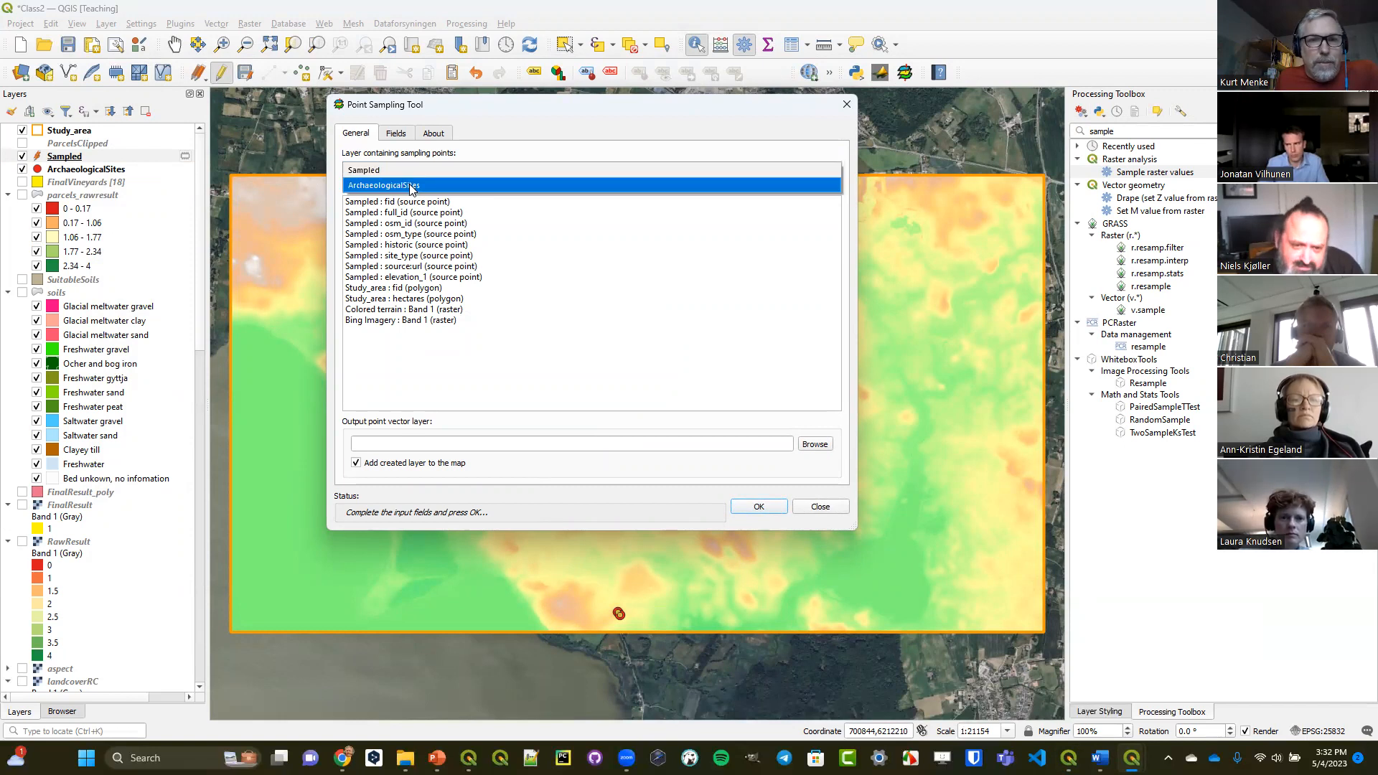
left_click(411, 183)
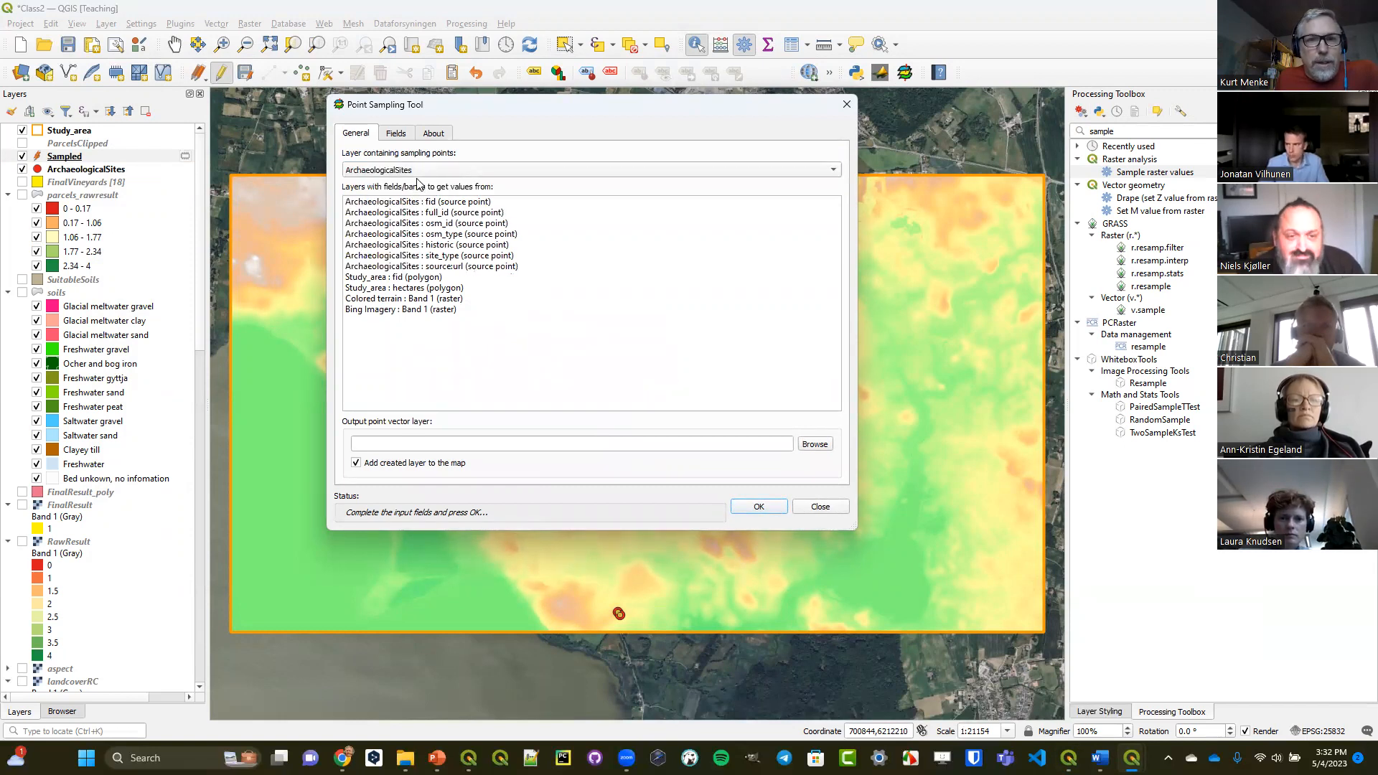
left_click(395, 299)
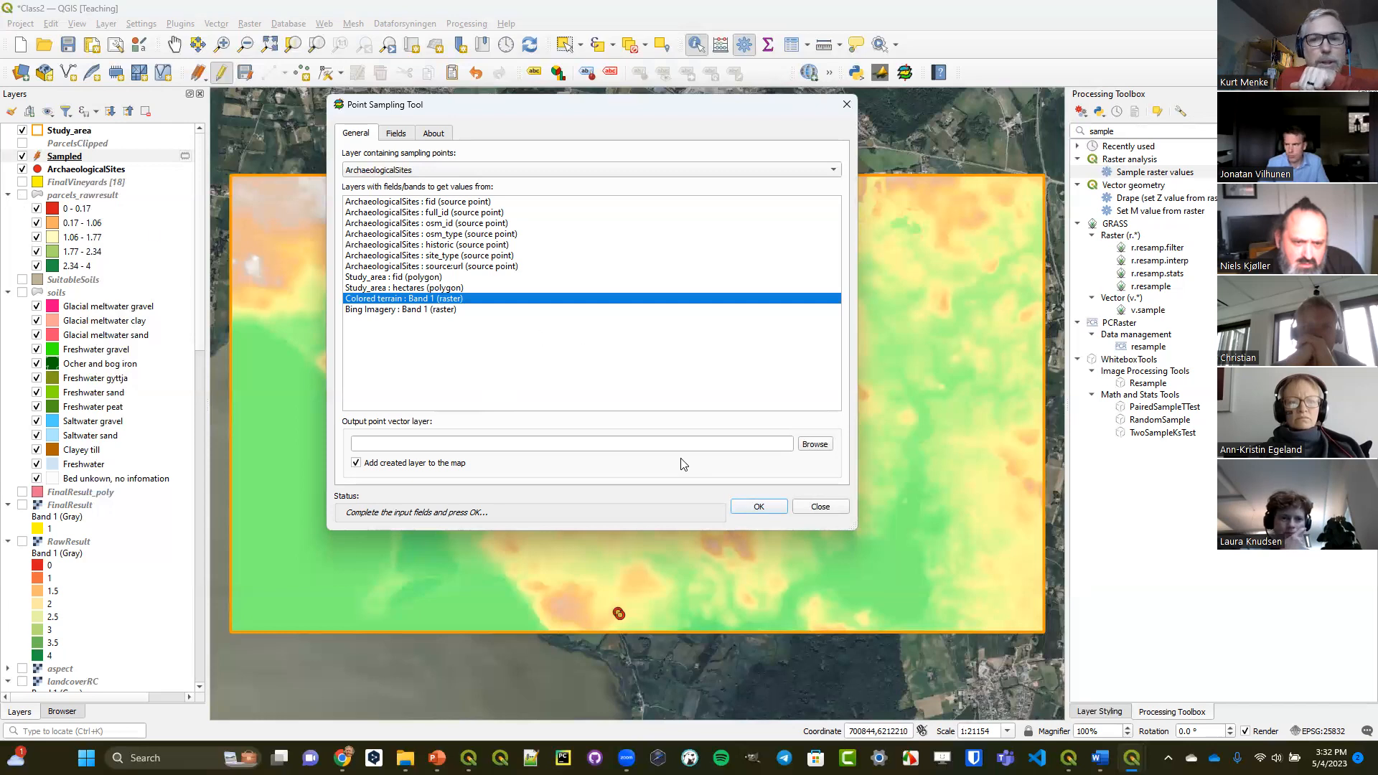
left_click(811, 506)
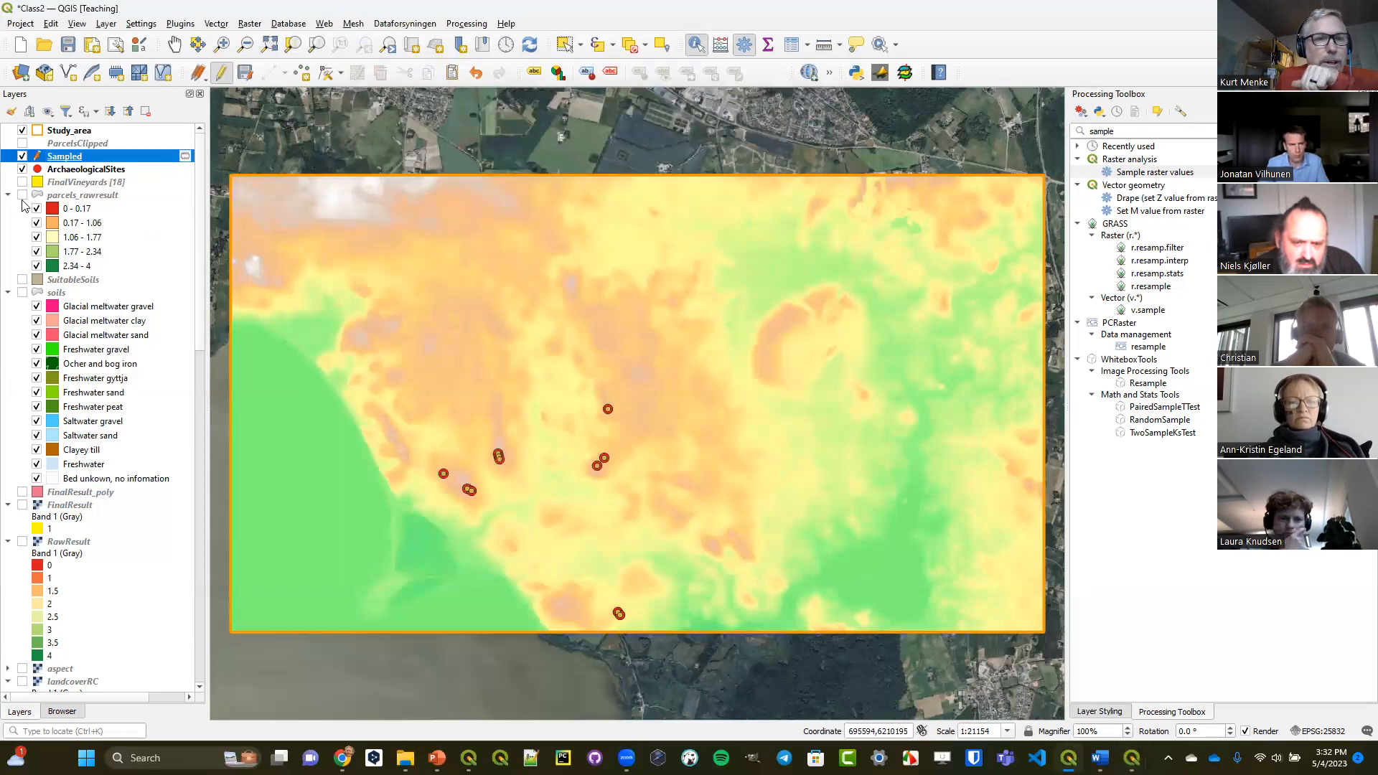
Make the parcels_rawresult, Slope and aspect layers visible, leaving AspectRC hidden.
left_click(22, 195)
scroll(72, 477, "down", 4)
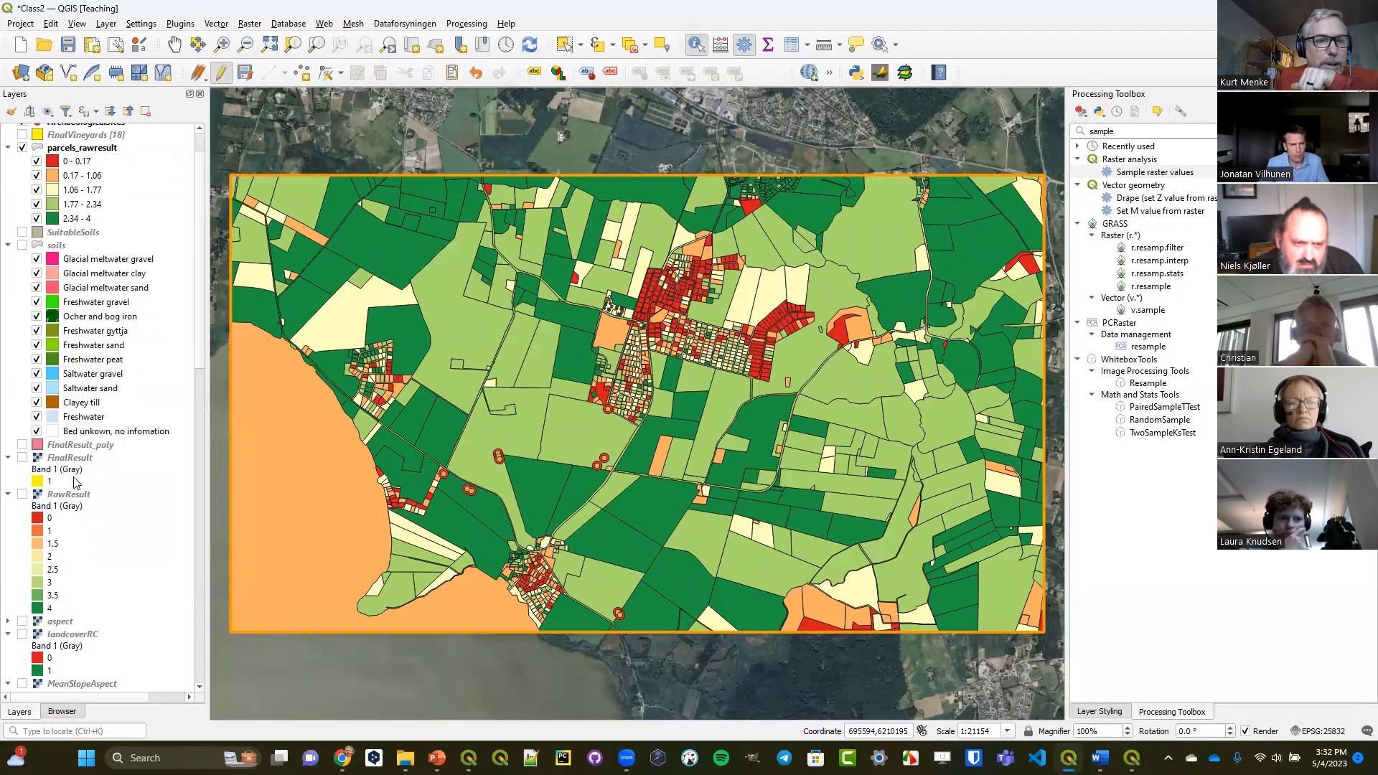
scroll(88, 560, "down", 5)
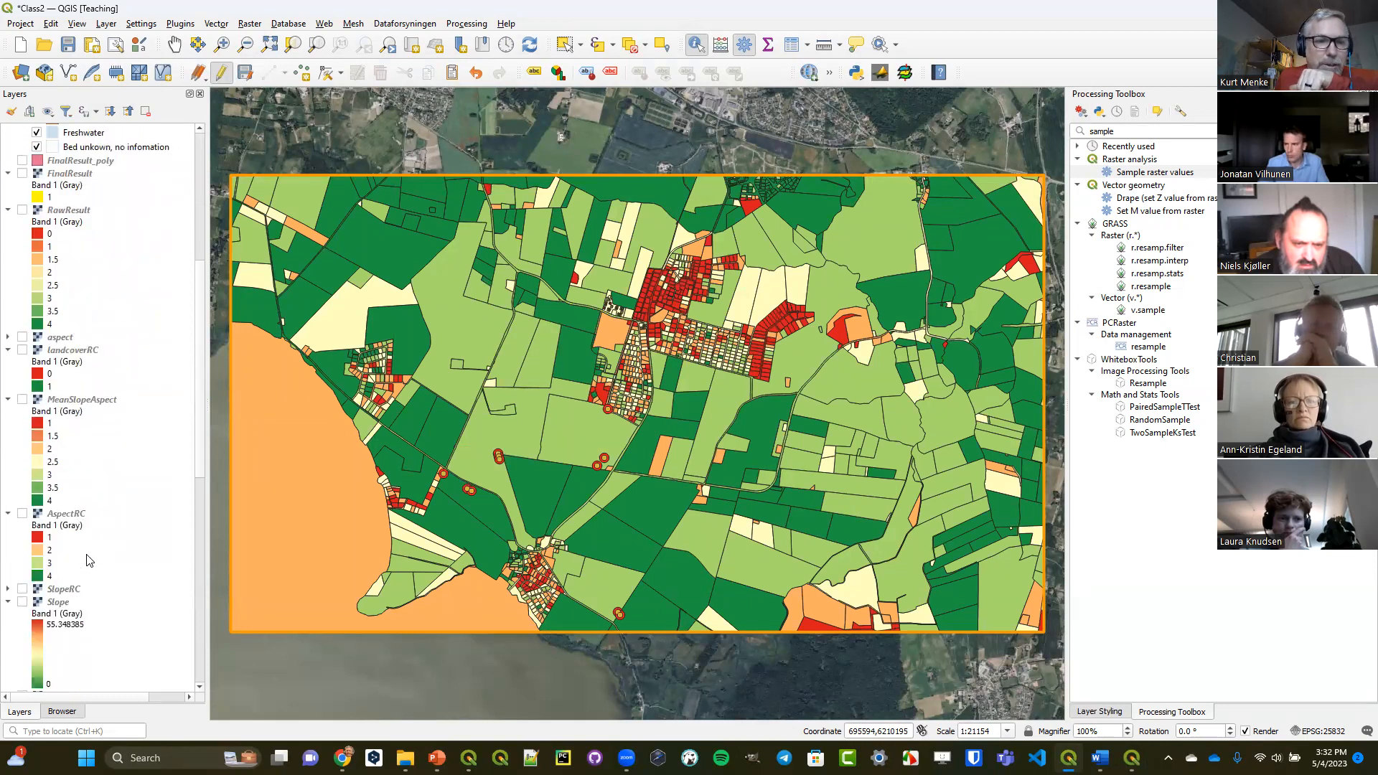
left_click(22, 465)
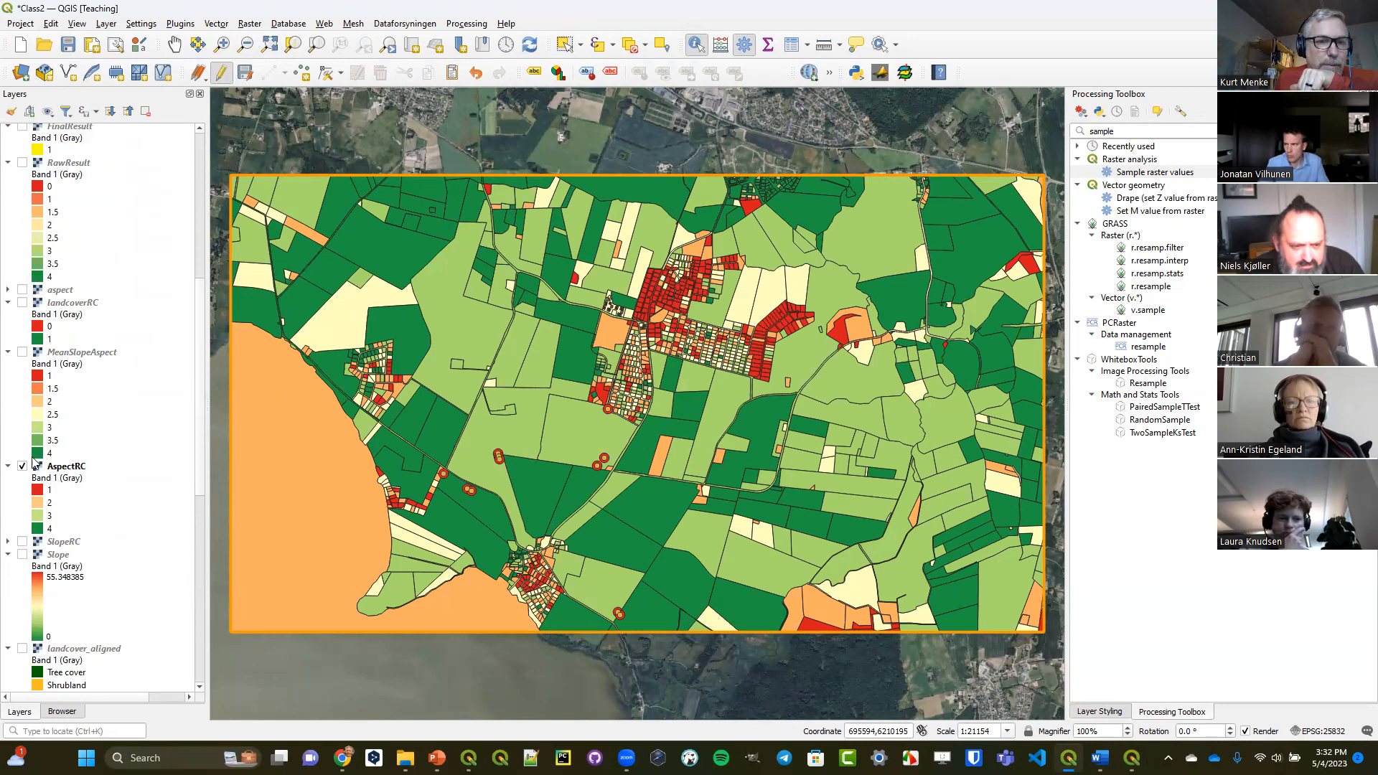
left_click(23, 467)
left_click(22, 554)
scroll(28, 531, "down", 5)
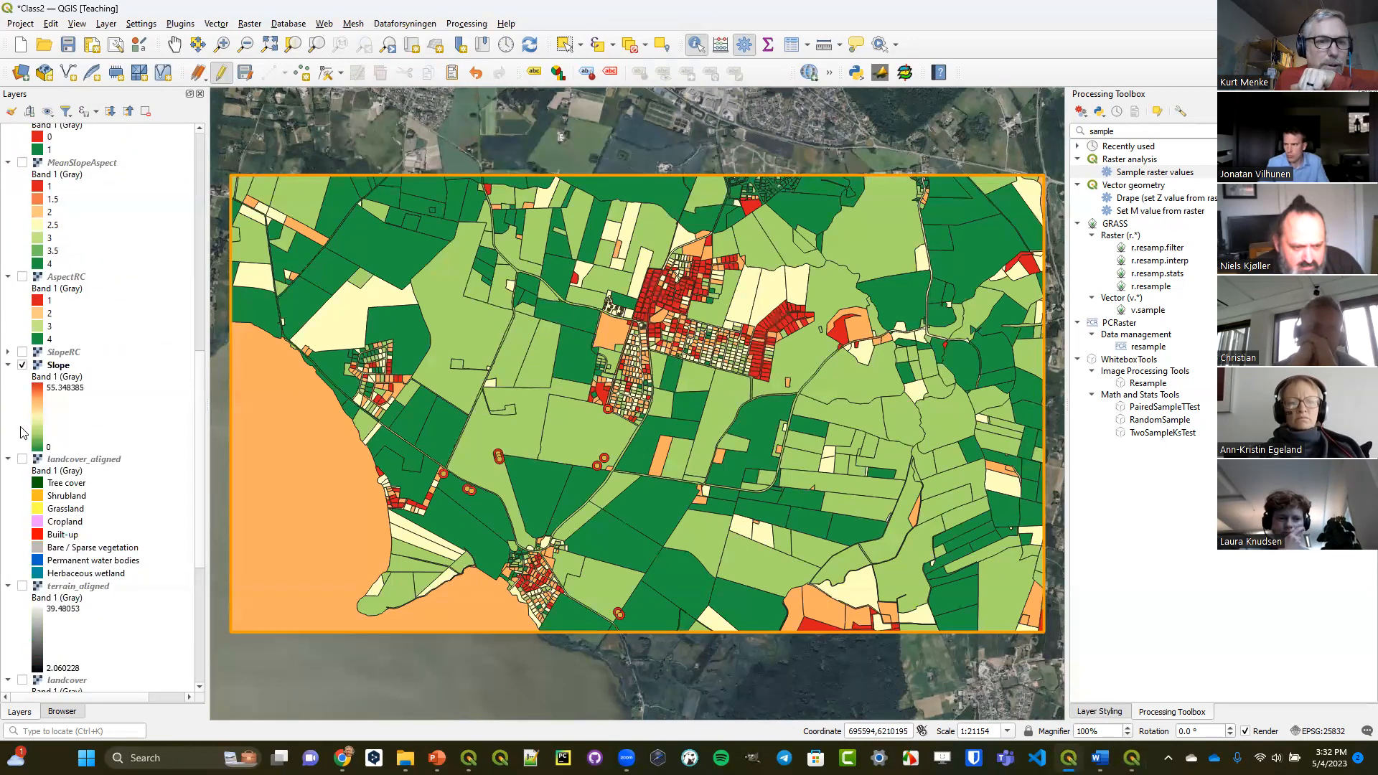
scroll(22, 431, "down", 4)
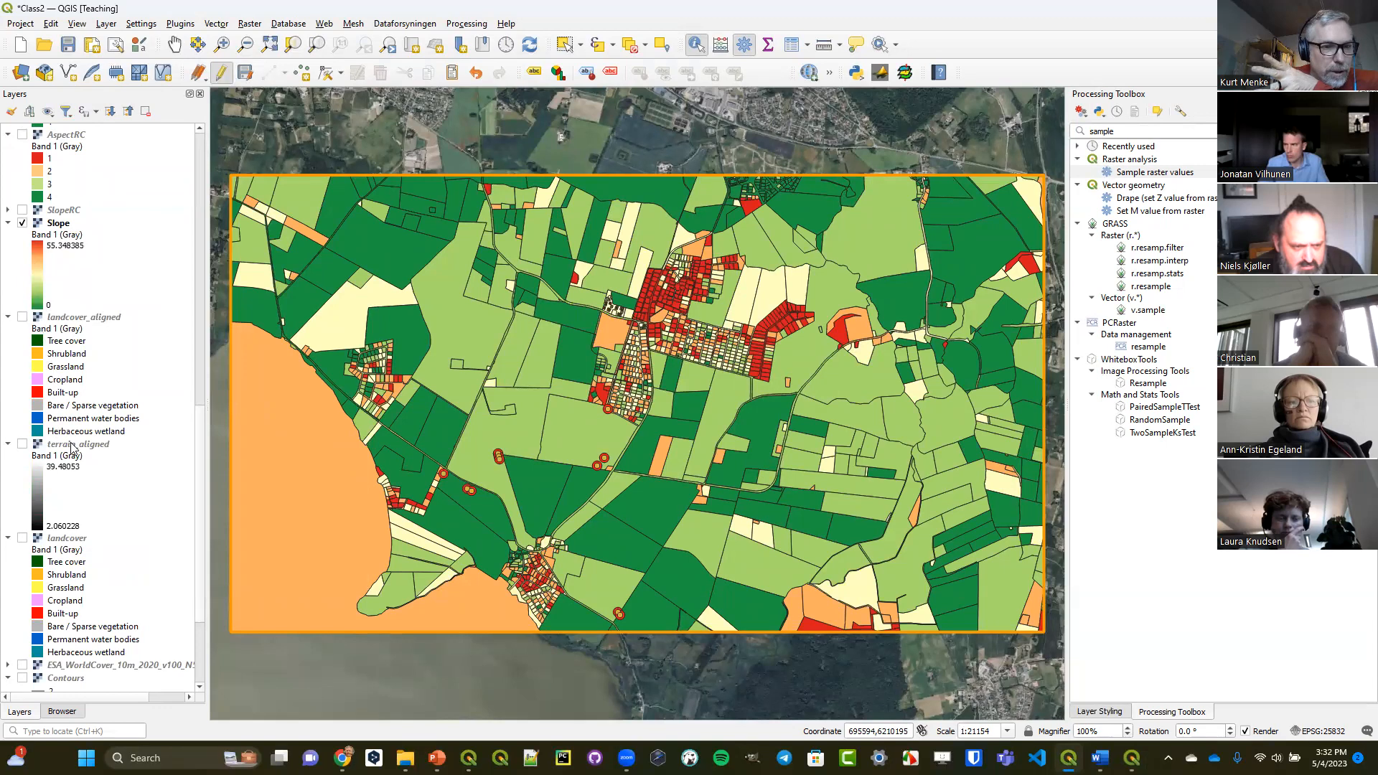
scroll(56, 431, "up", 5)
scroll(56, 392, "up", 3)
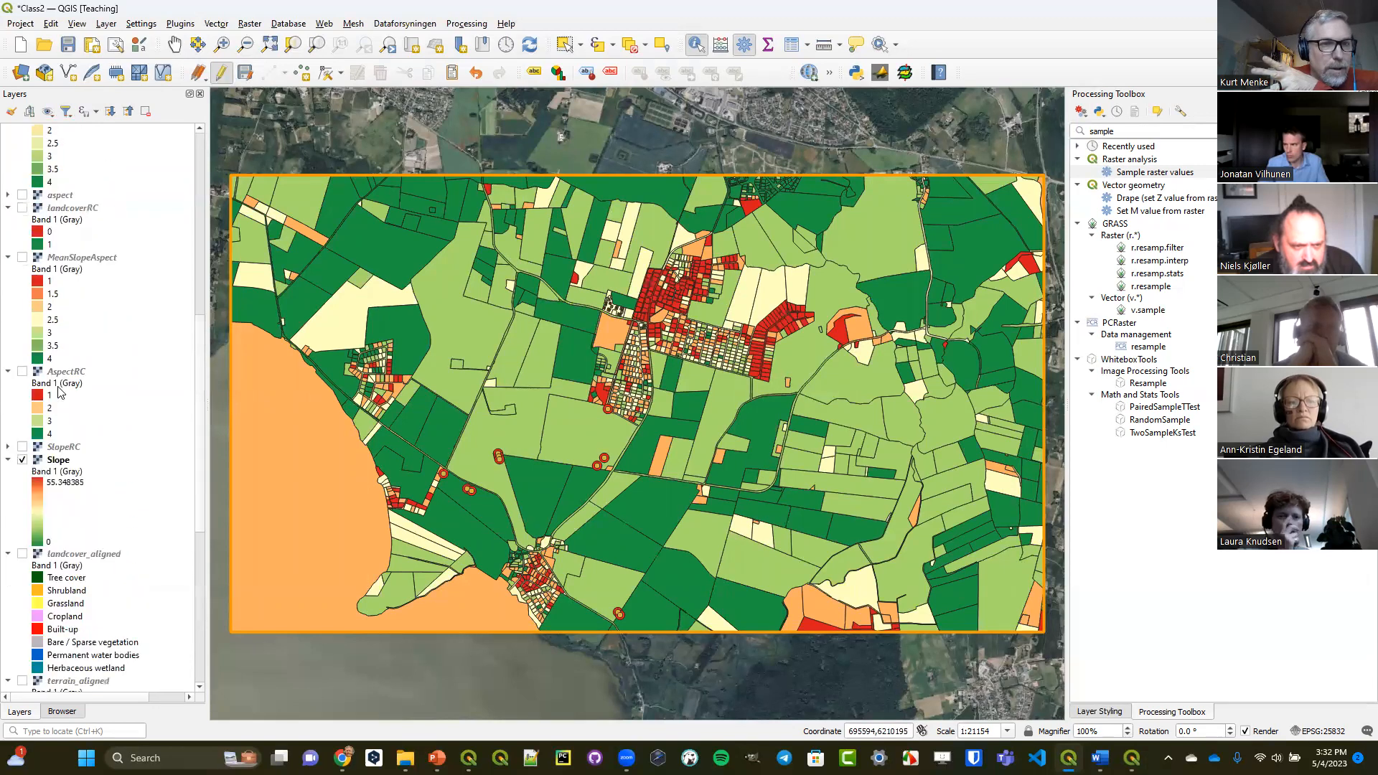
left_click(23, 242)
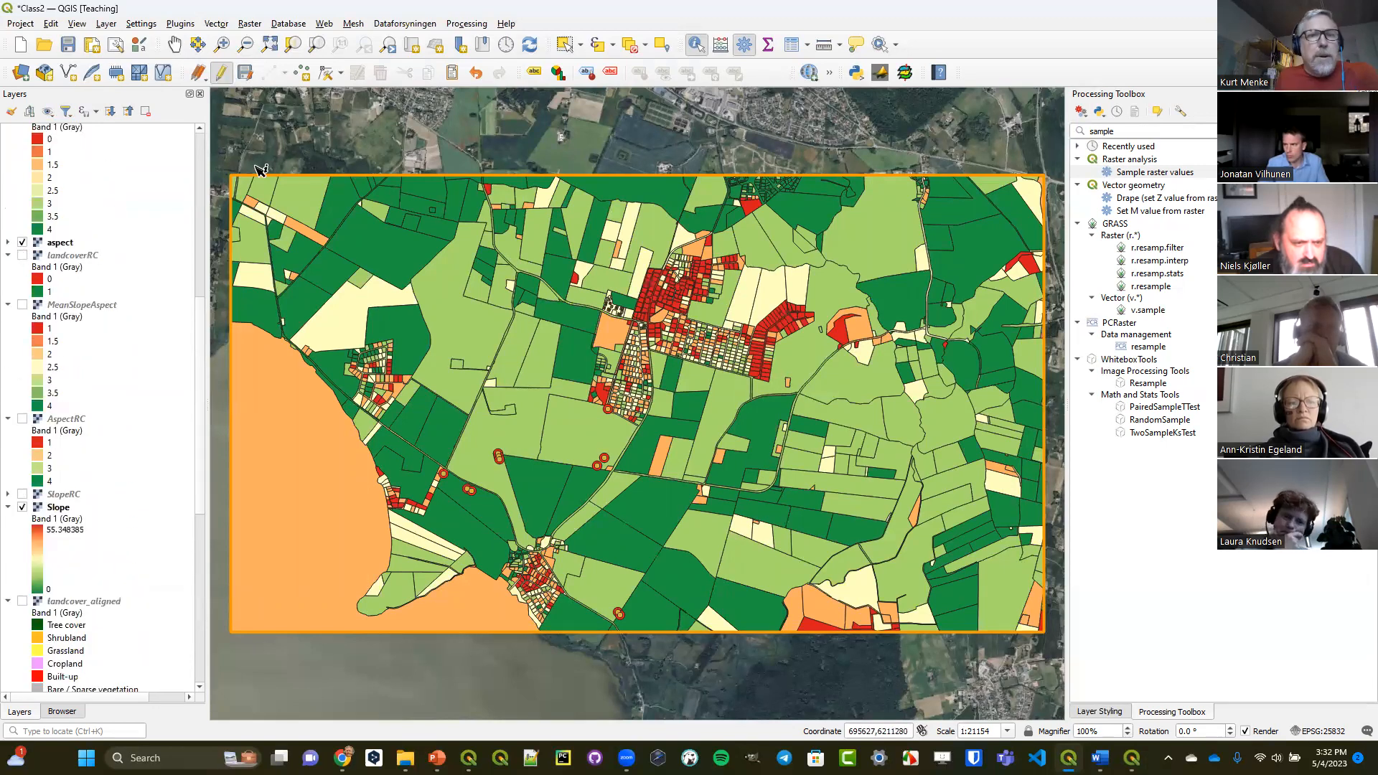
Set up the Point Sampling Tool with ArchaeologicalSites as sampling points and Band 1 of aspect, Slope and Colored terrain as sources.
left_click(906, 74)
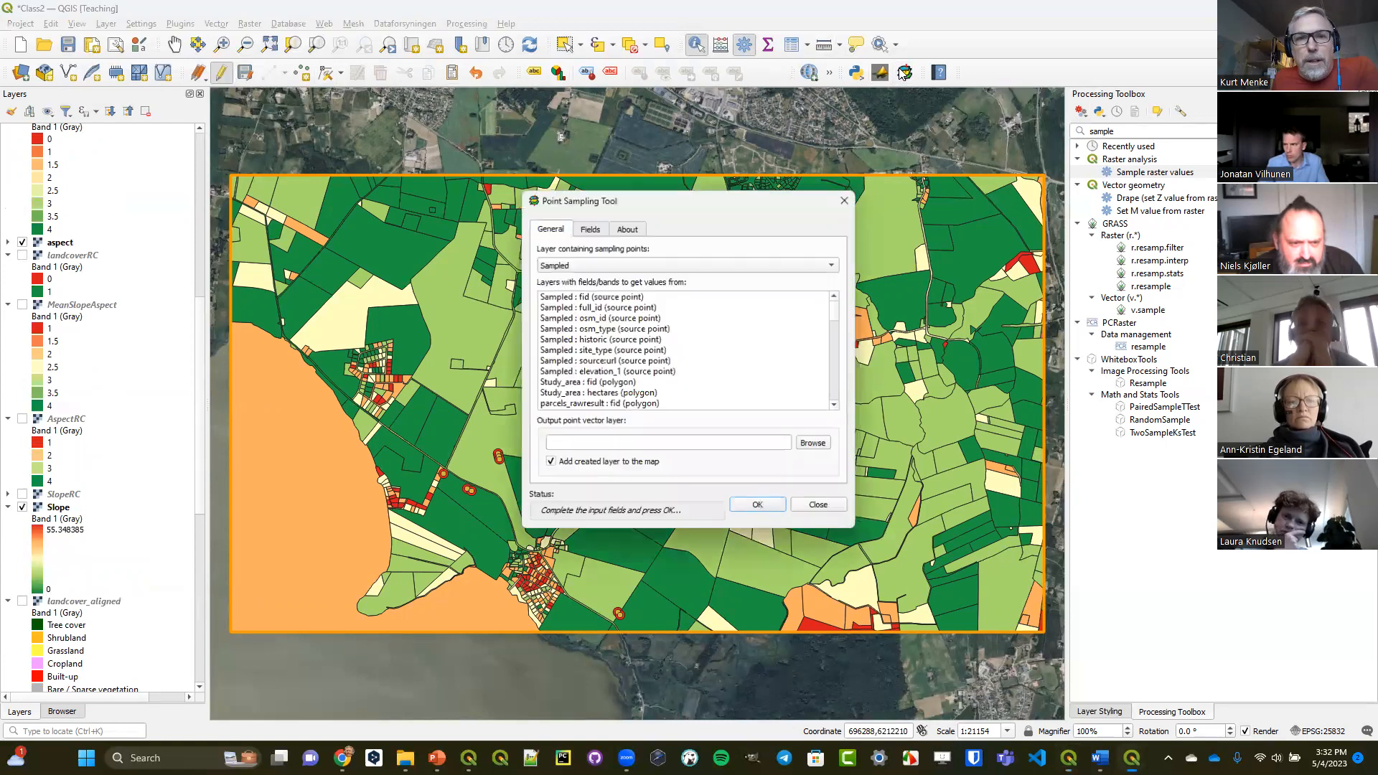
left_click(585, 265)
left_click(585, 280)
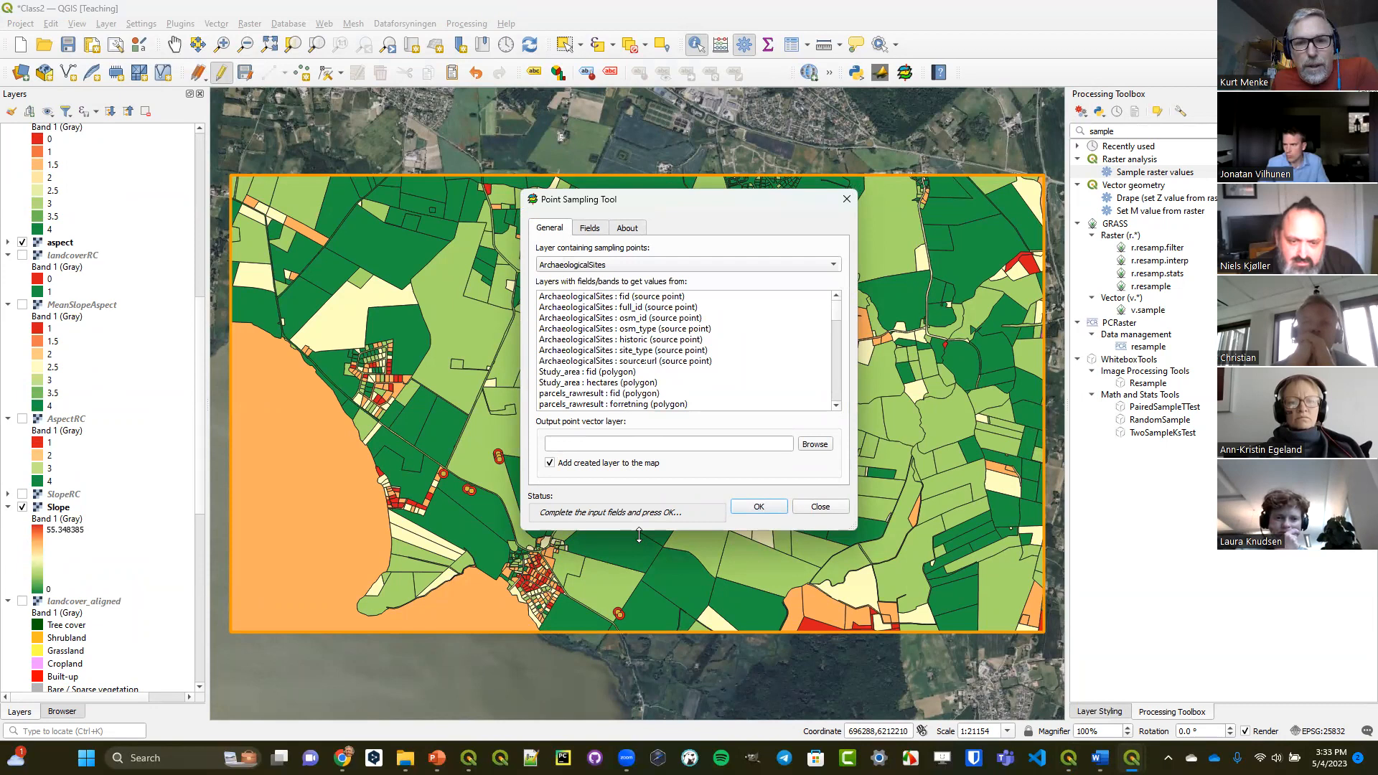
left_click_drag(639, 535, 639, 739)
left_click_drag(570, 189, 547, 41)
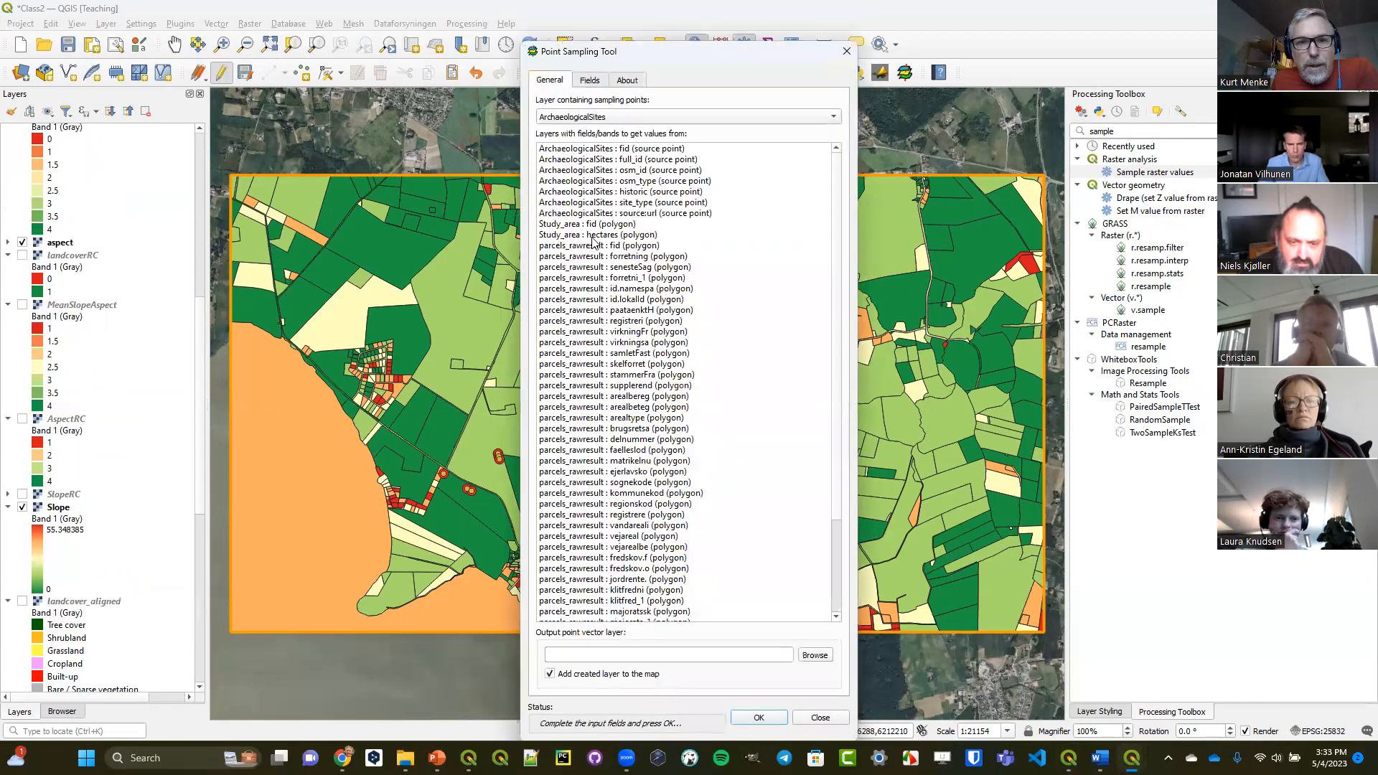
scroll(639, 287, "down", 4)
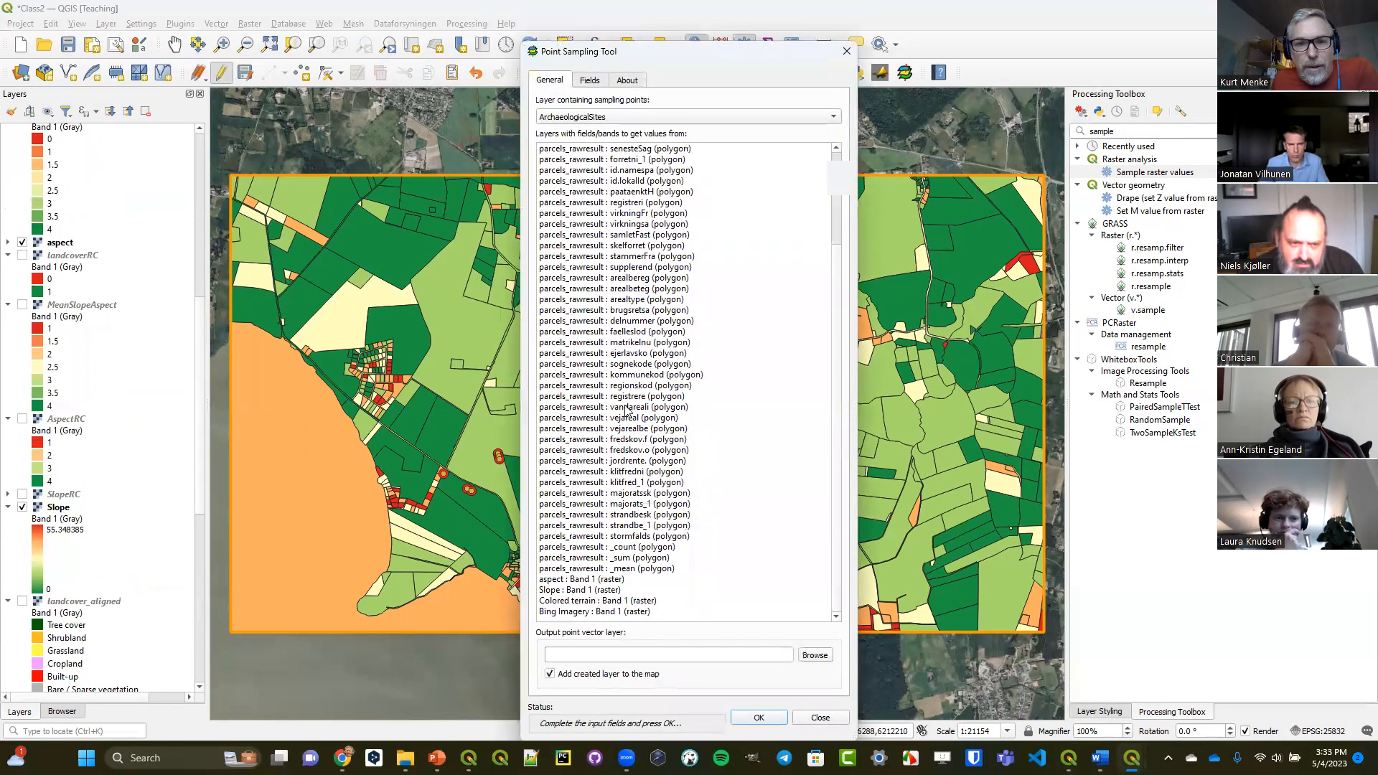
left_click(584, 580)
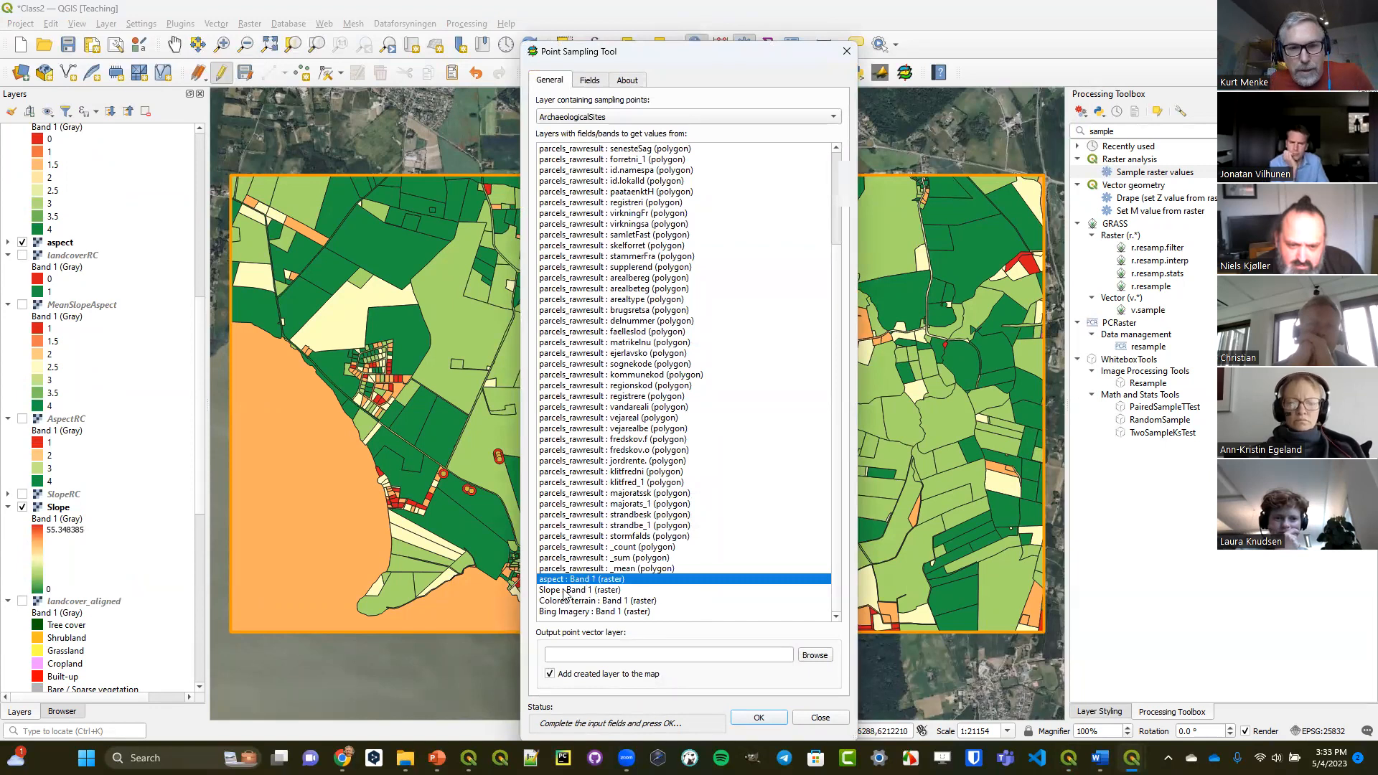
left_click(565, 590, "ctrl")
left_click(590, 602, "ctrl")
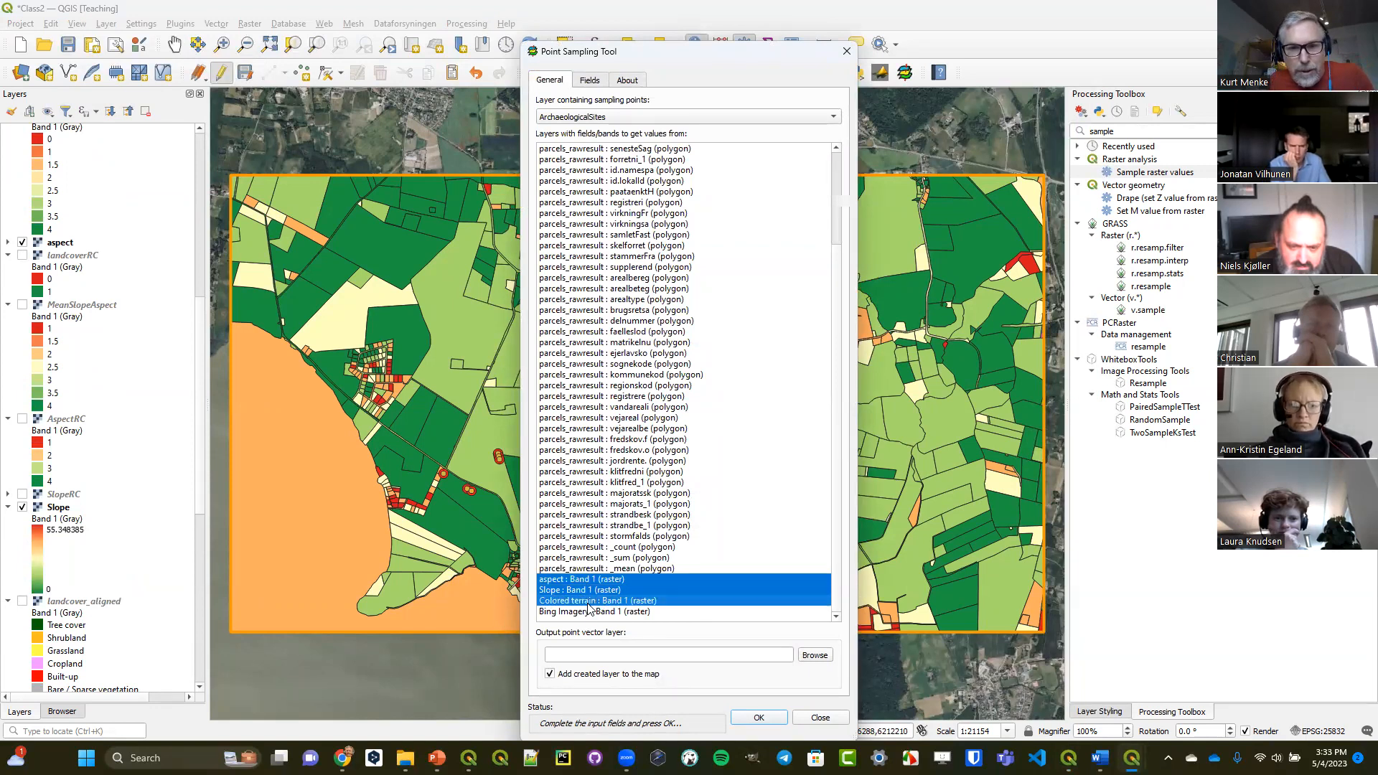
Set the output point layer to a shapefile named sampledsites in the Courses folder Raster_Data_and_Analysis_in_QGIS.
left_click(814, 655)
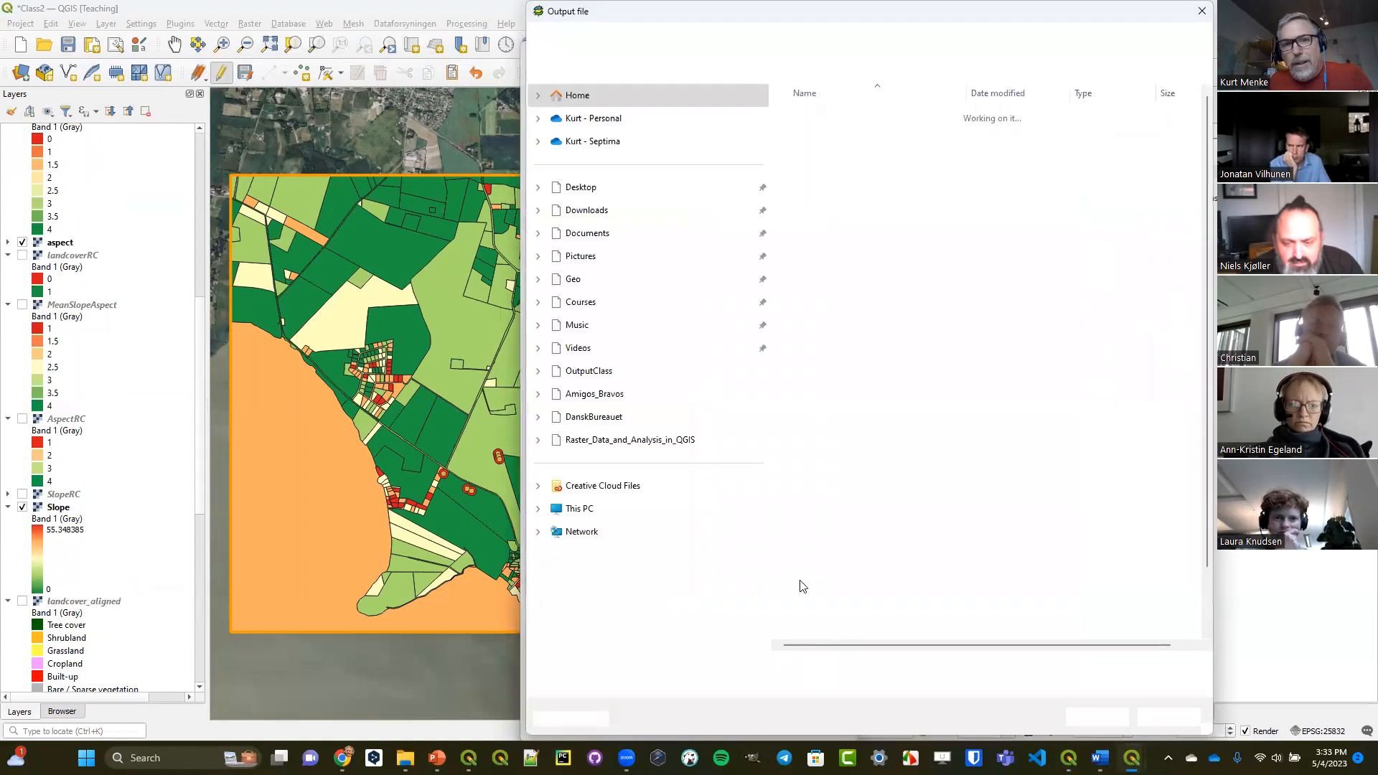
left_click(590, 307)
scroll(887, 402, "down", 8)
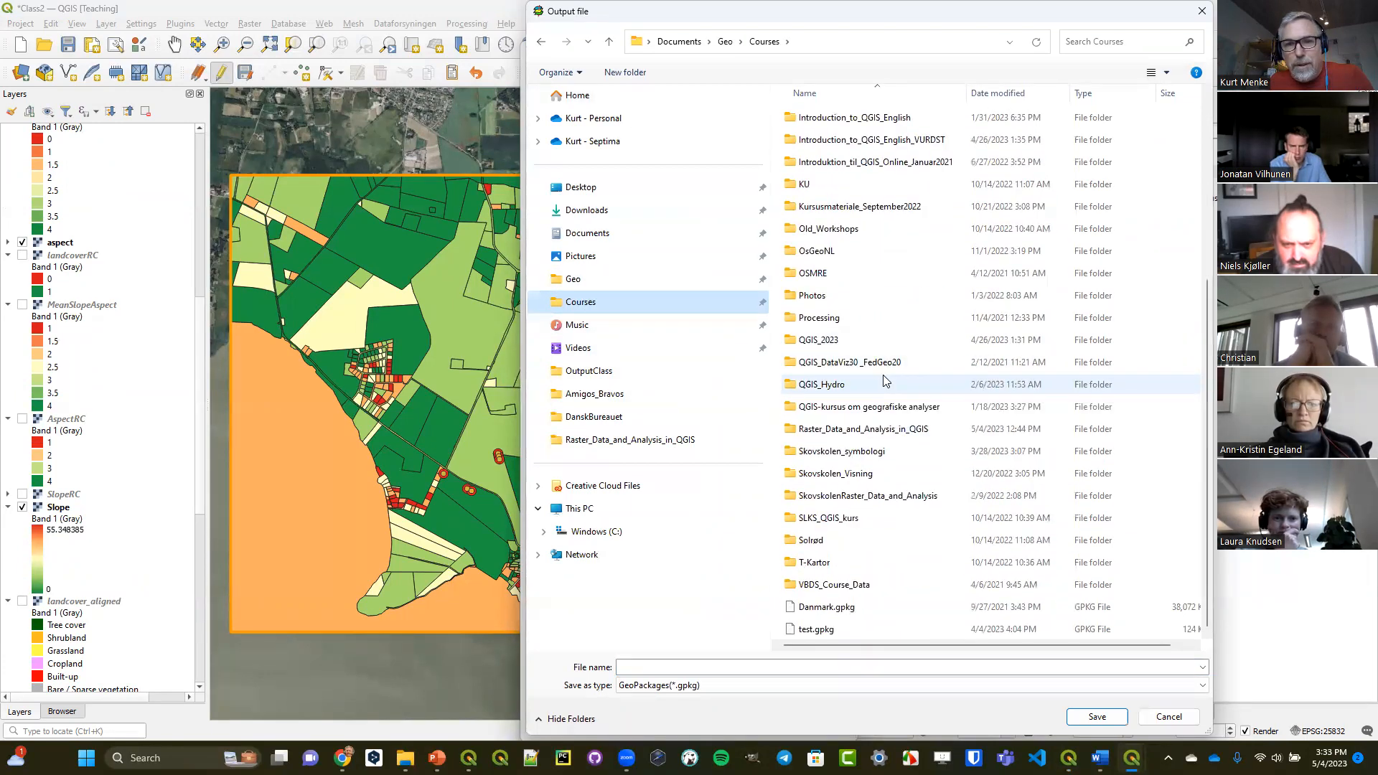
double_click(884, 431)
left_click(762, 665)
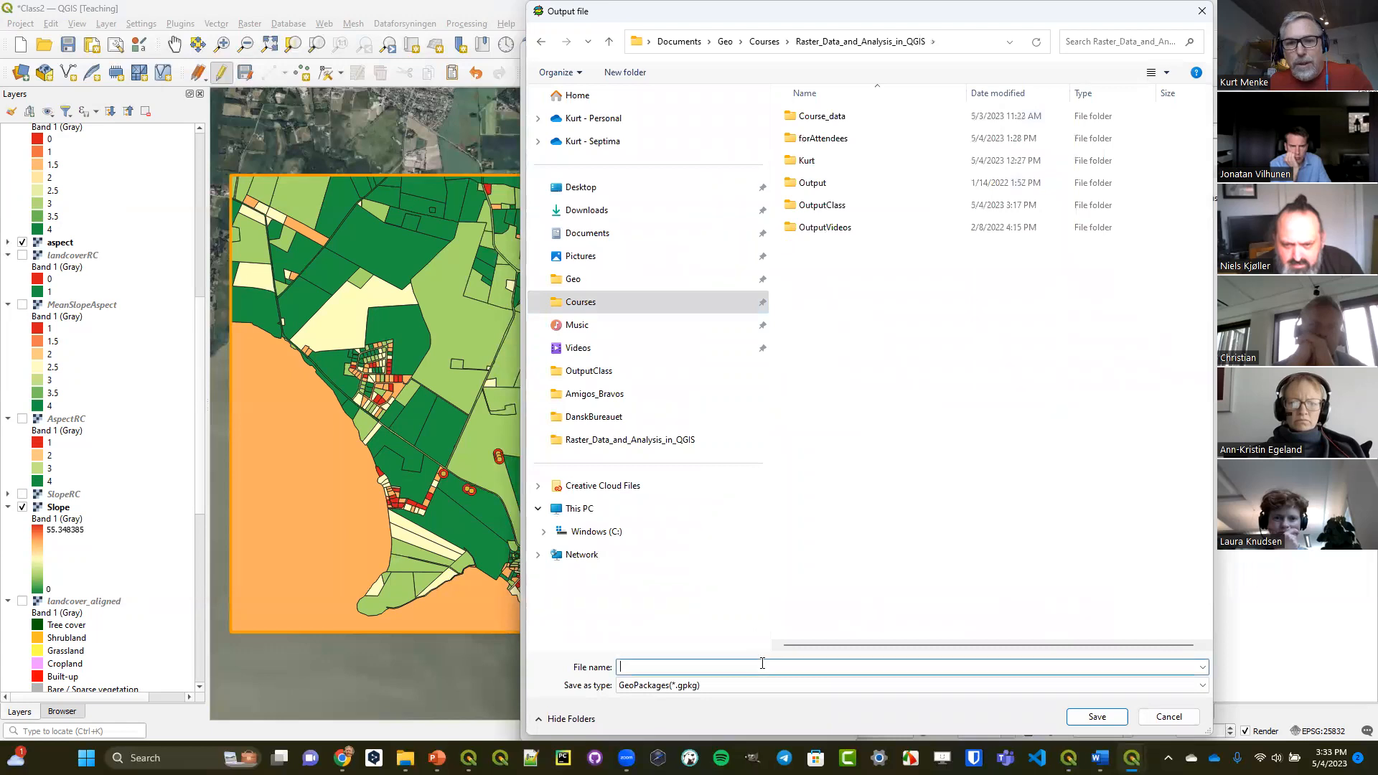
type("sampleds")
key("BackSpace")
type("dsites")
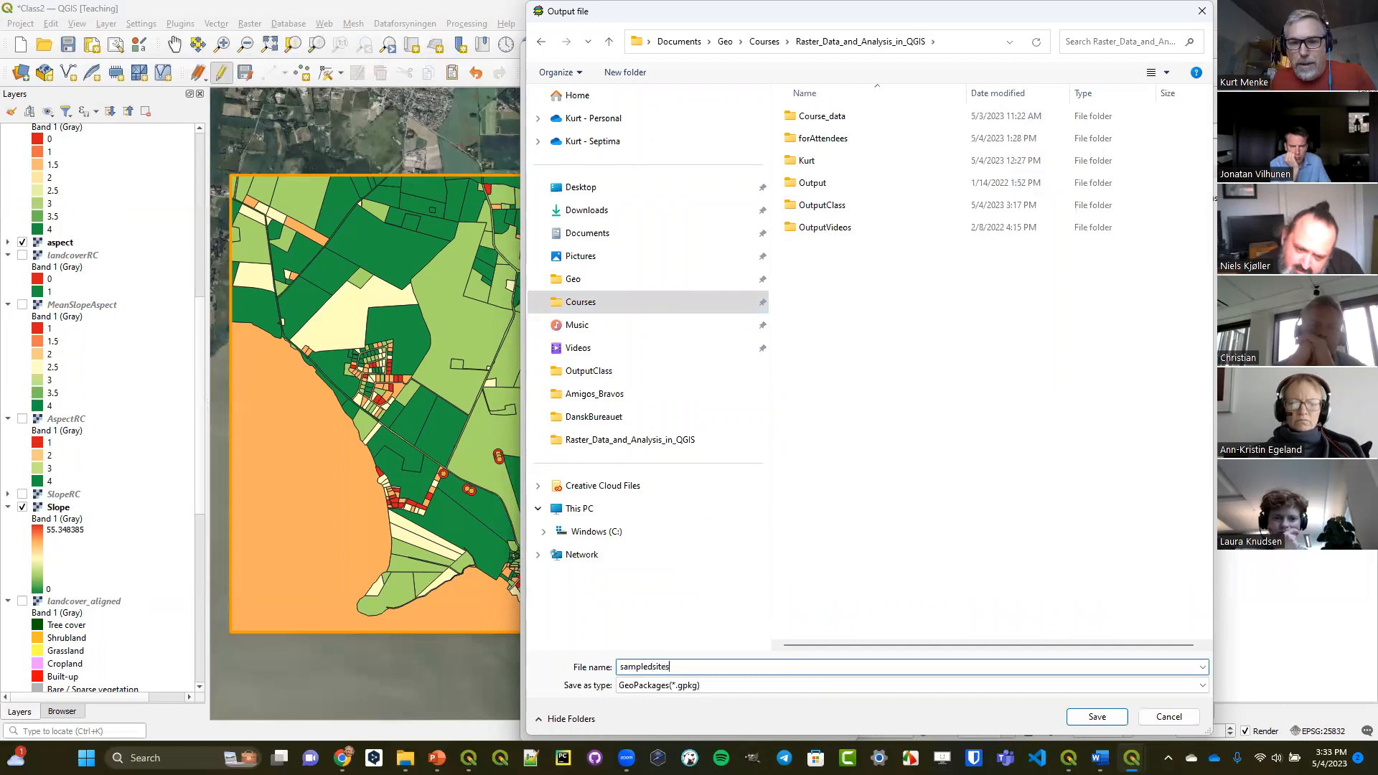
left_click(794, 685)
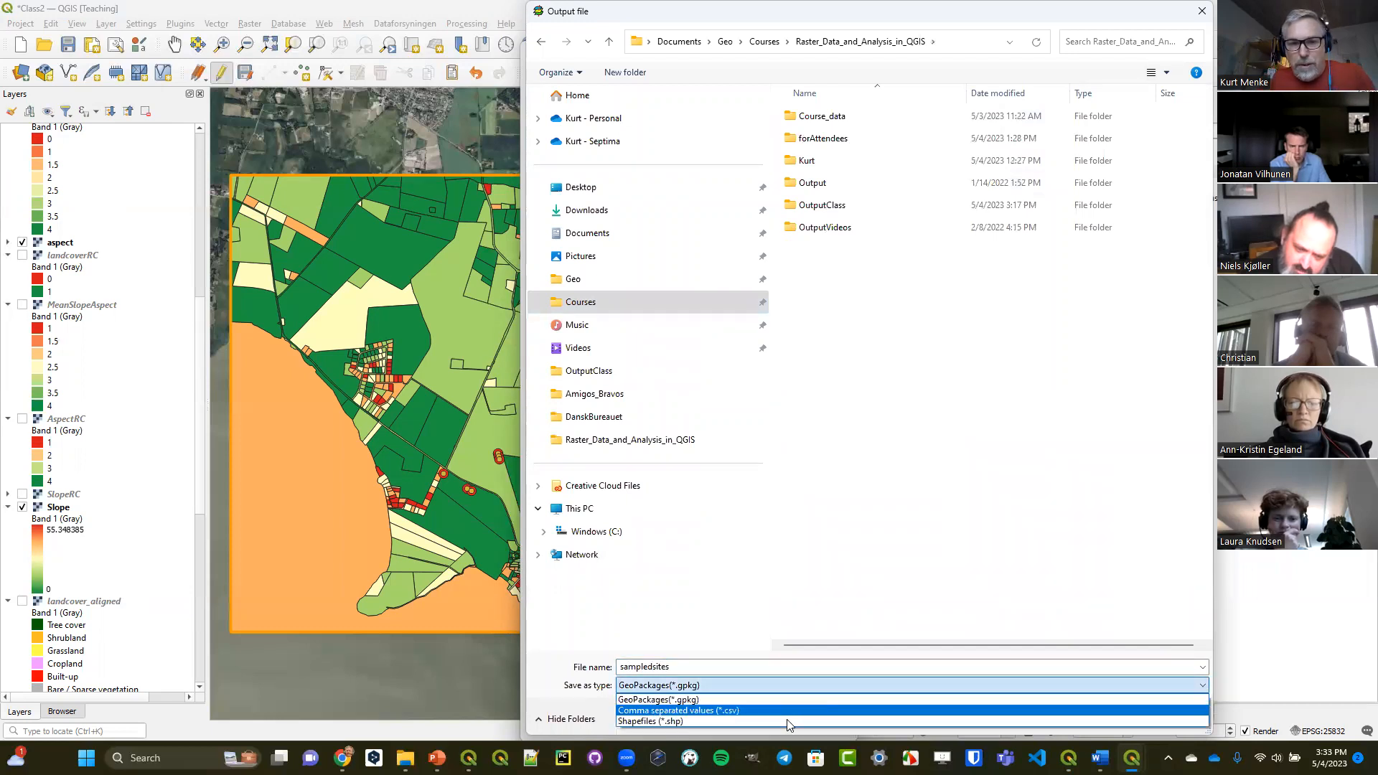
left_click(787, 721)
left_click(1084, 717)
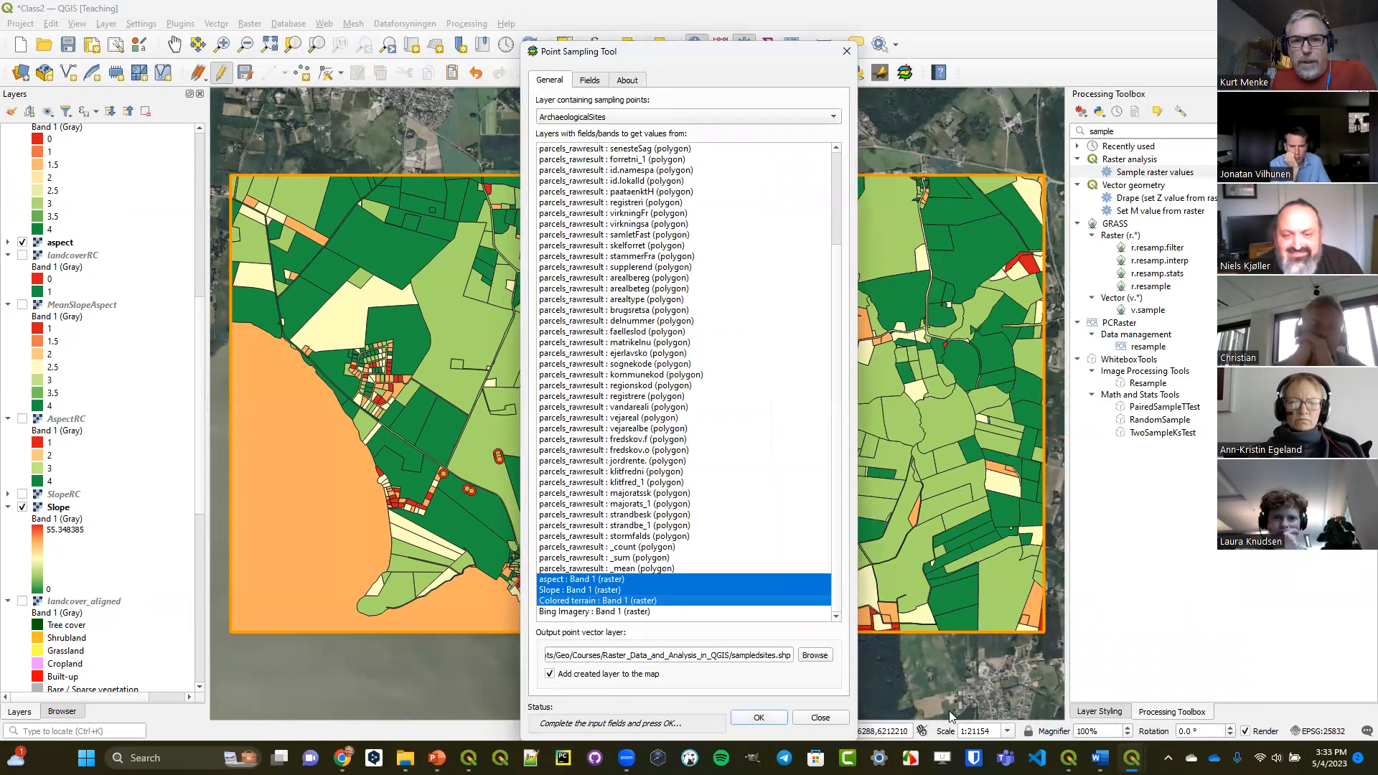
Run the point sampling and examine the sampled values in the attribute table of sampledsites.shp.
key("Return")
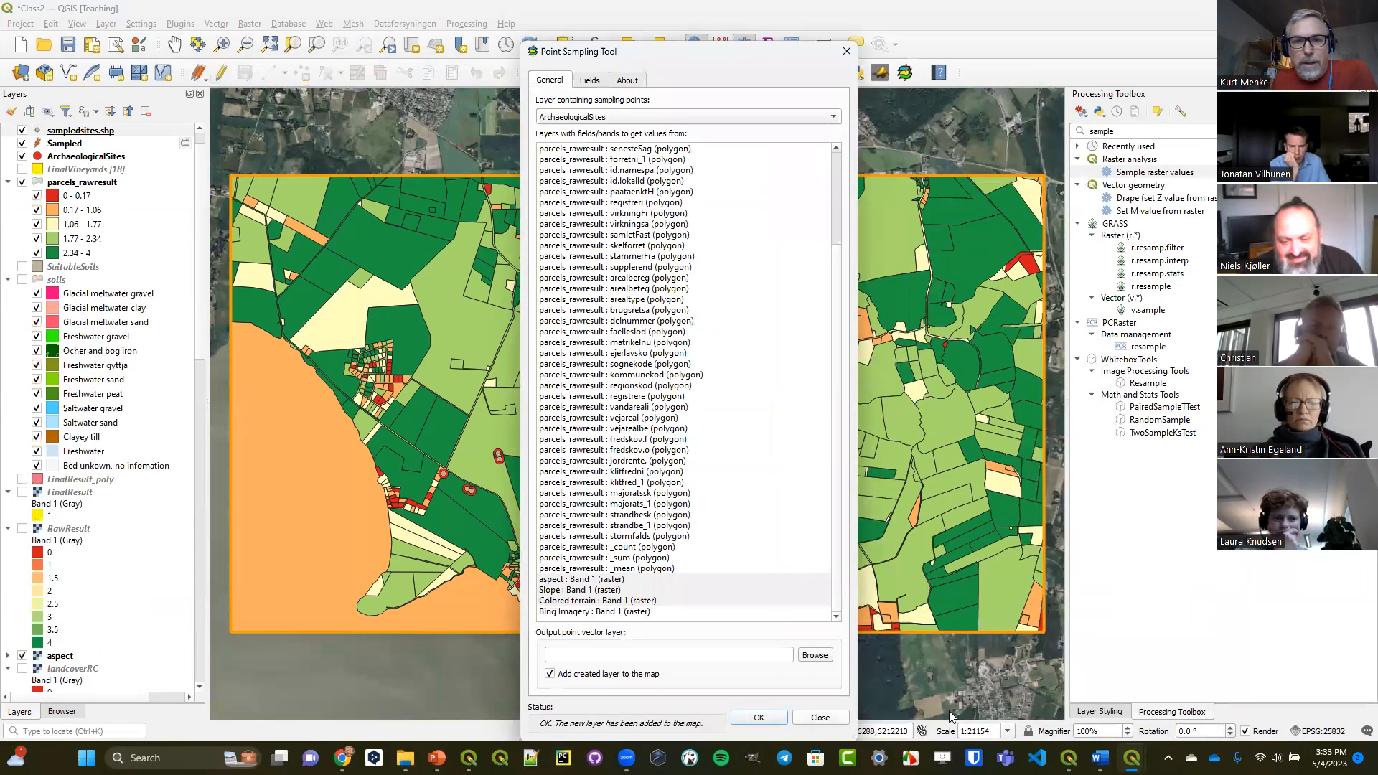
left_click(821, 718)
left_click(793, 46)
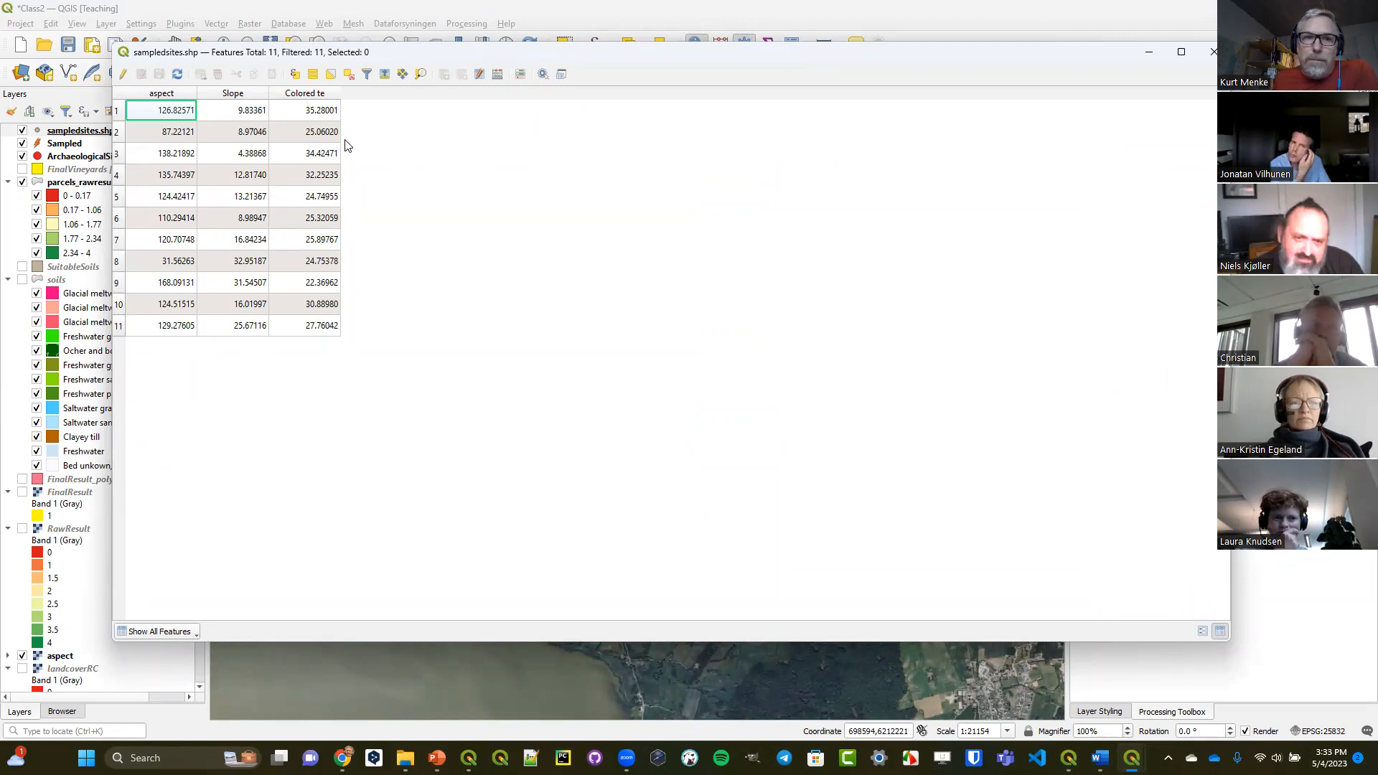
left_click(1210, 56)
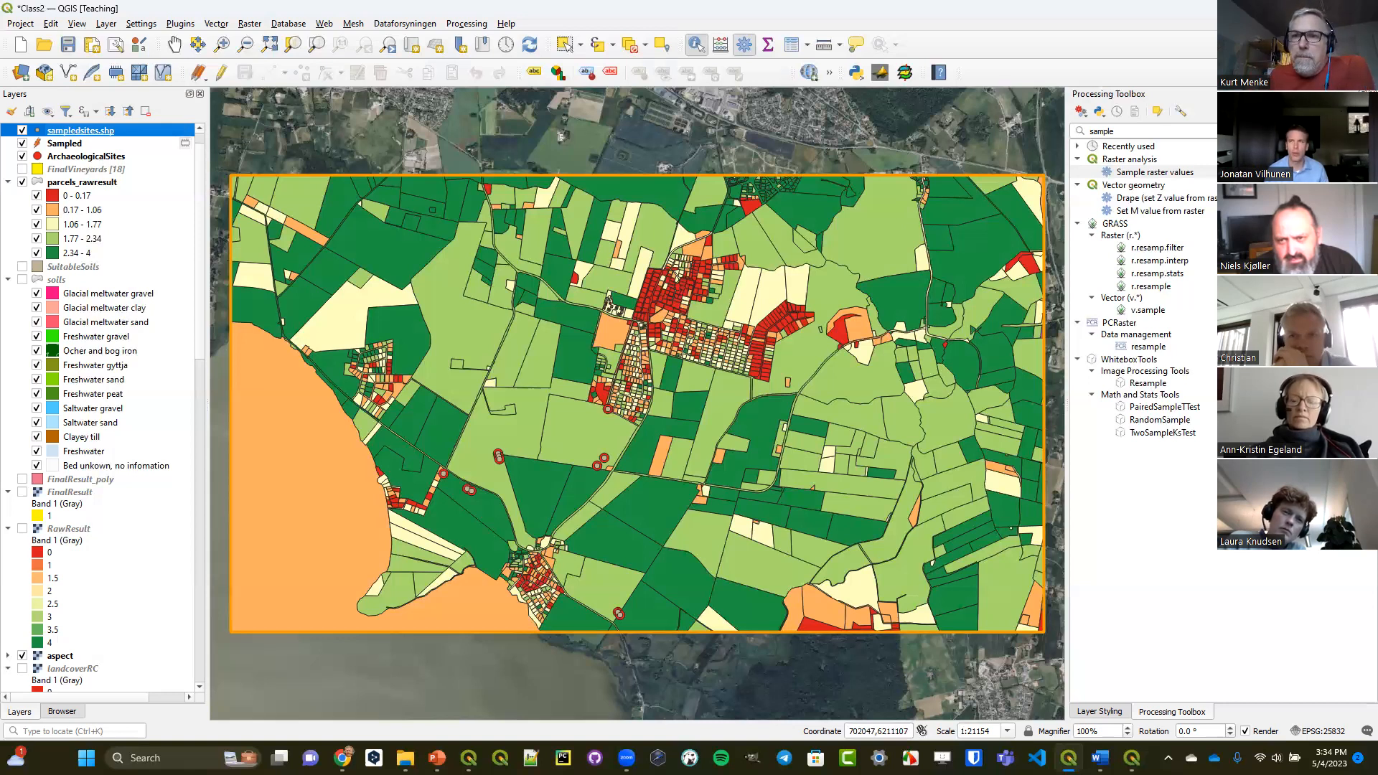
Clear the Processing Toolbox search, and show the Processing Toolbox in the other QGIS window with the untitled project.
left_click(1368, 131)
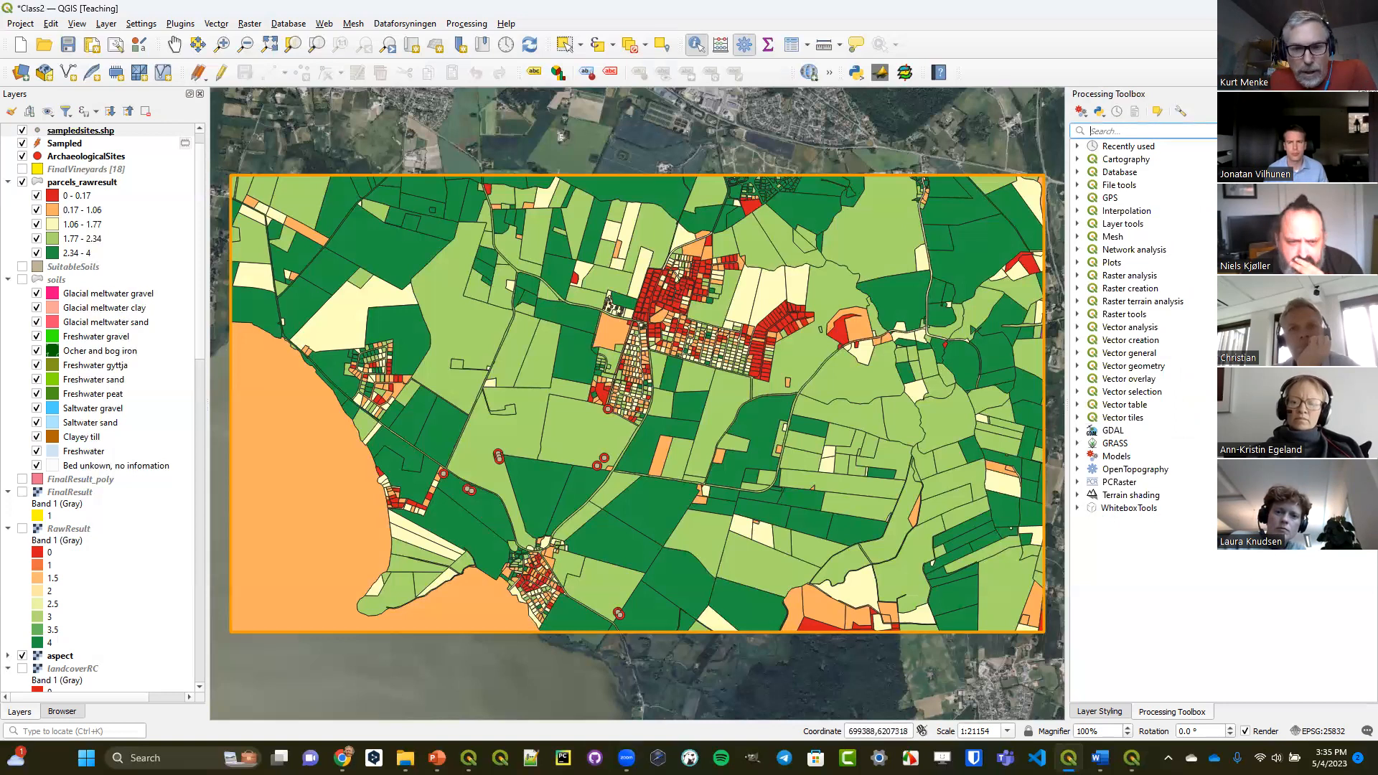
mouse_move(469, 758)
left_click(460, 726)
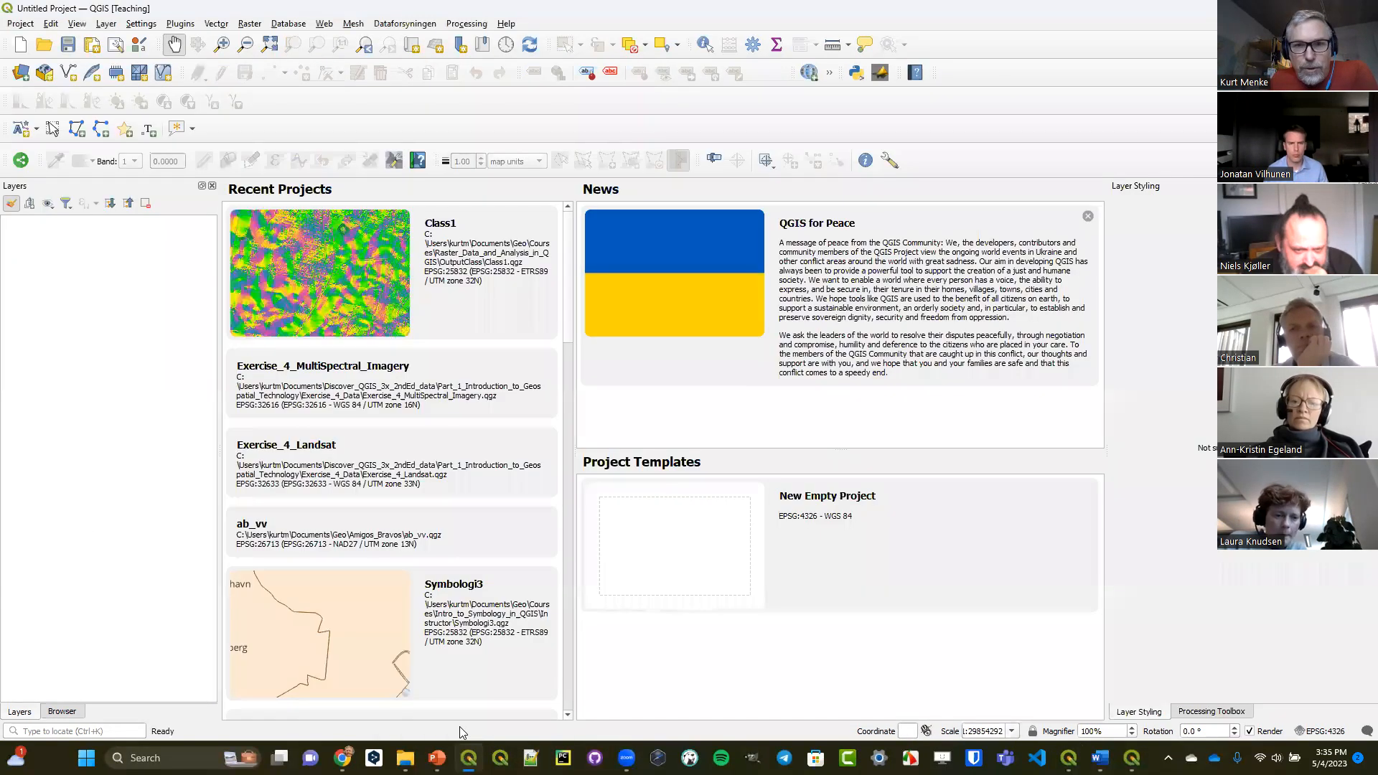
left_click(1193, 712)
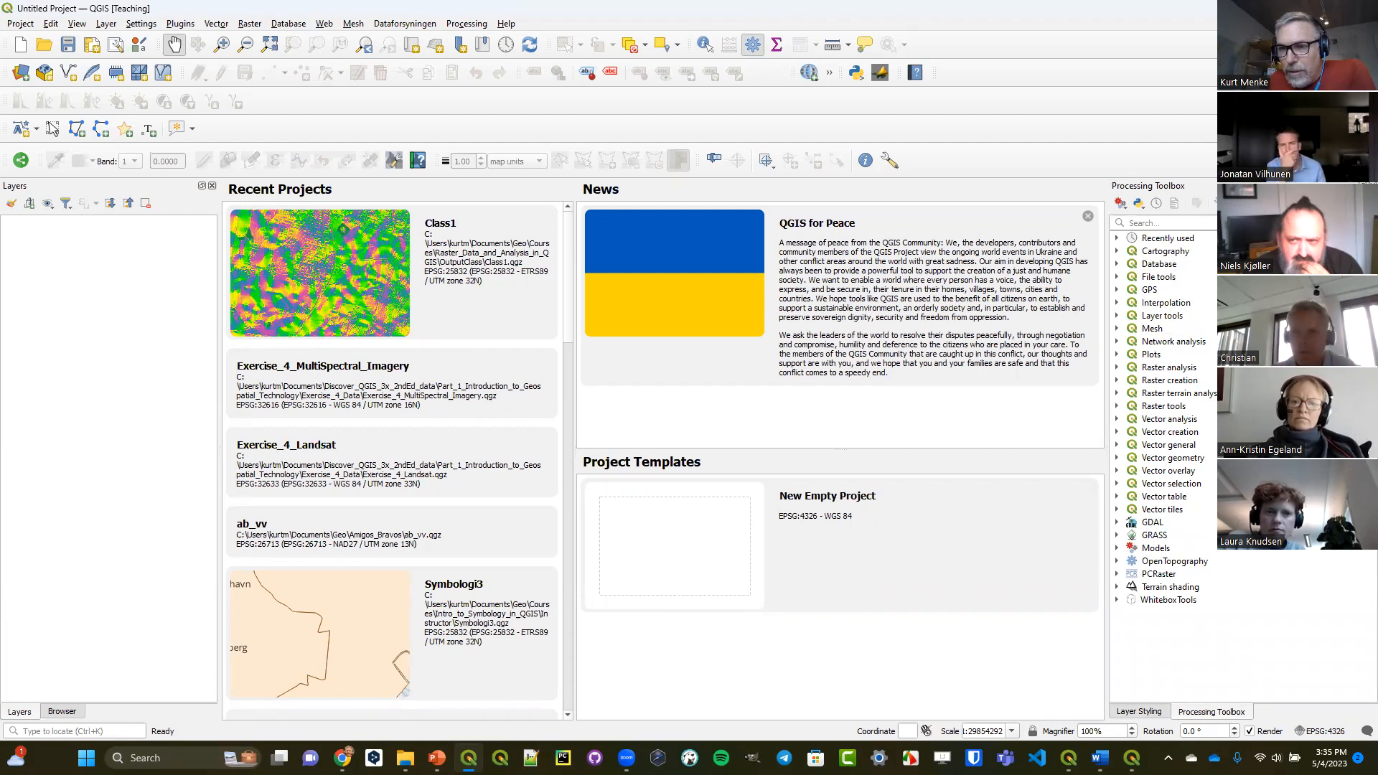
Launch QGIS Desktop 3.31.0 (Nightly) from the OSGeo4W program group and dismiss its startup error message.
left_click(86, 758)
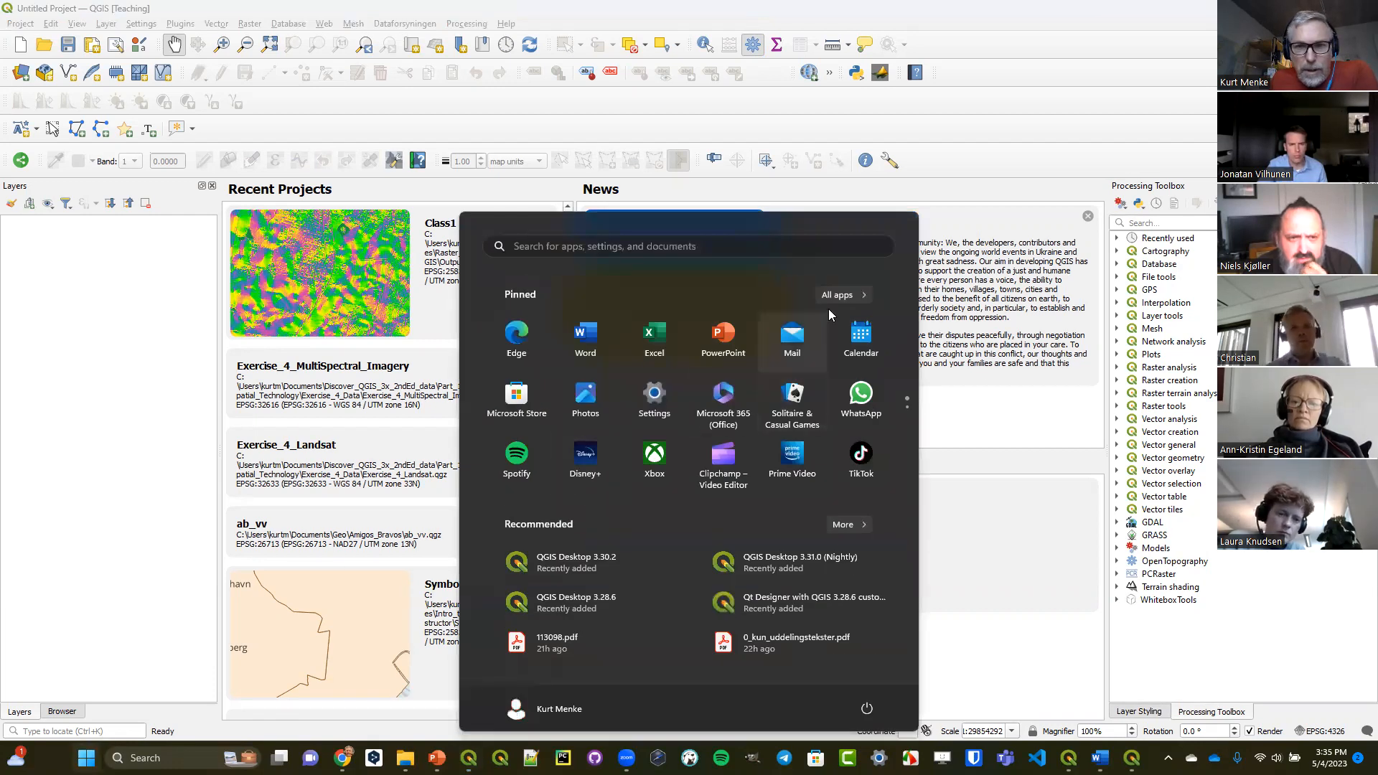
left_click(839, 295)
scroll(655, 391, "down", 10)
scroll(653, 397, "down", 12)
scroll(653, 397, "down", 10)
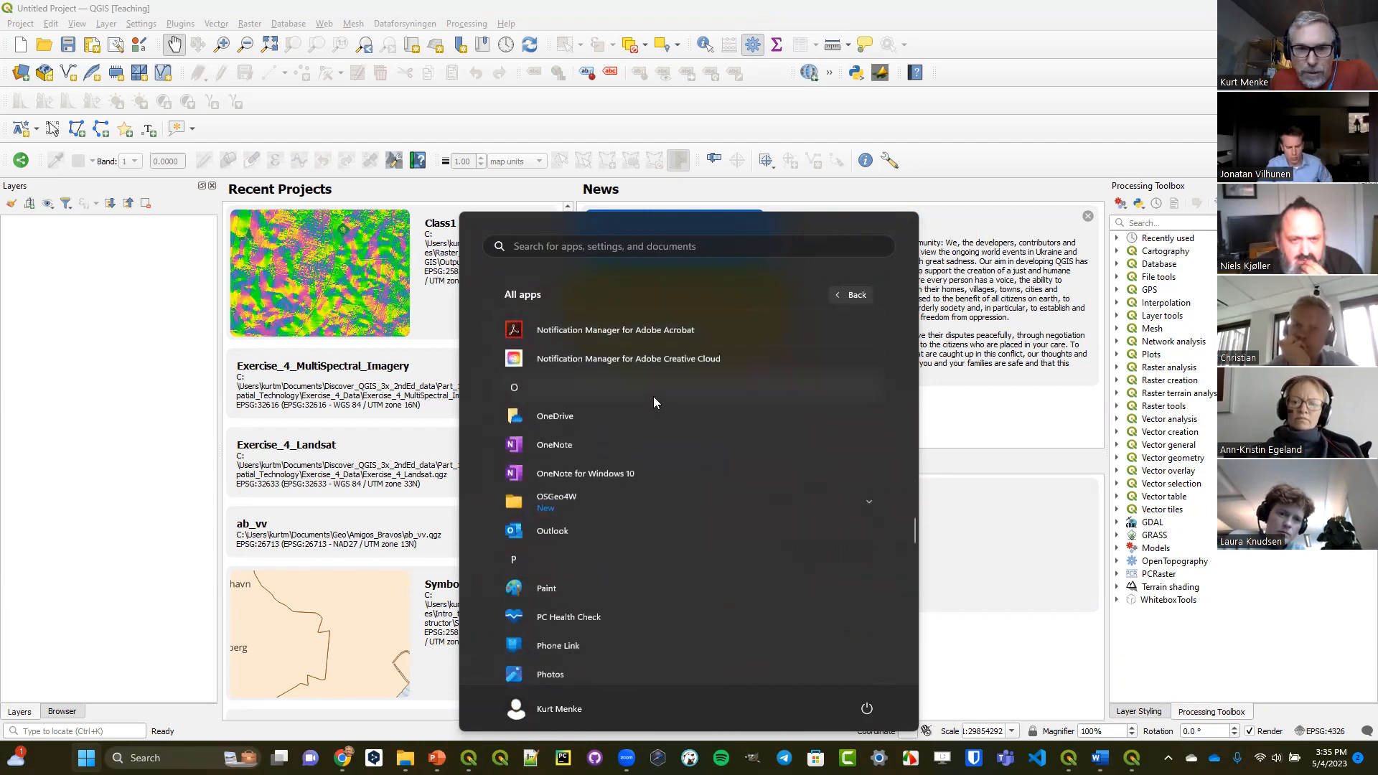
scroll(653, 396, "down", 2)
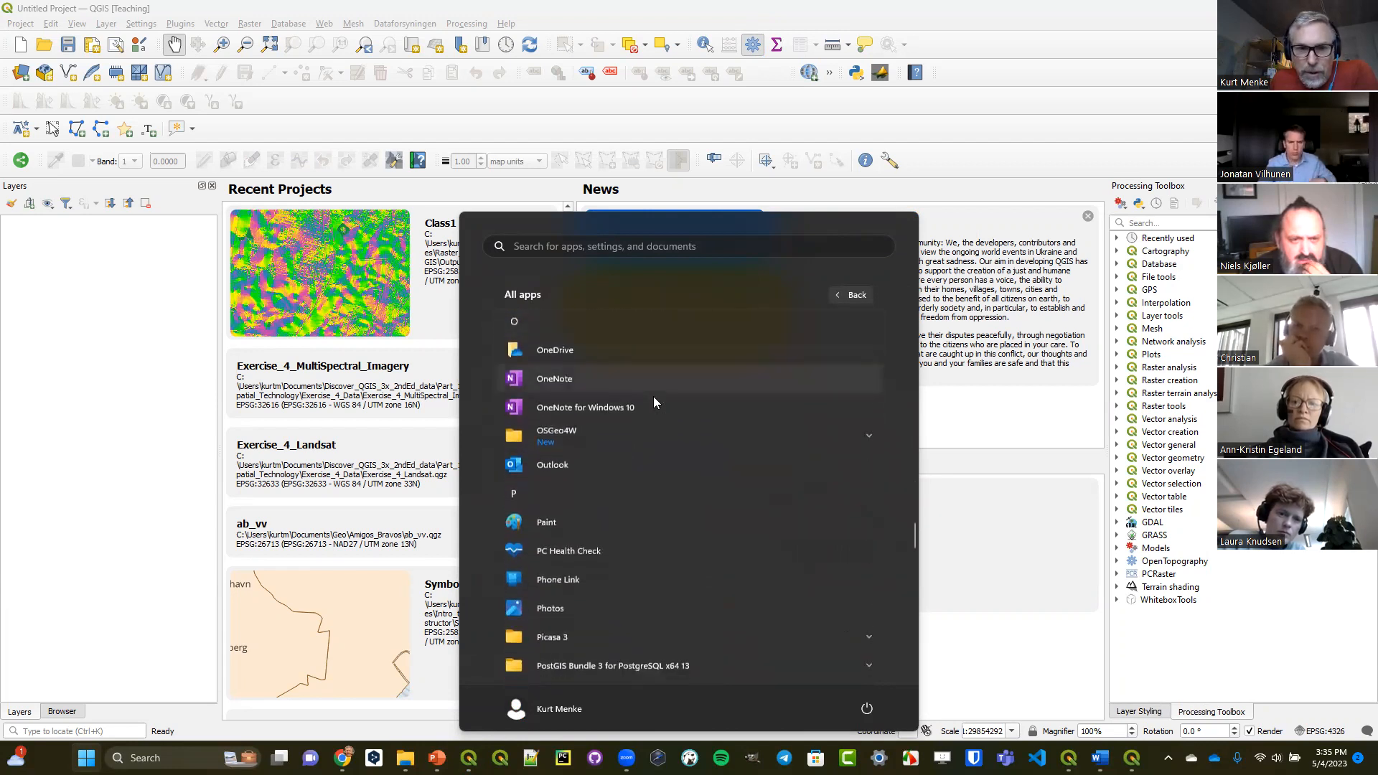
left_click(856, 436)
scroll(788, 459, "down", 2)
scroll(781, 466, "down", 1)
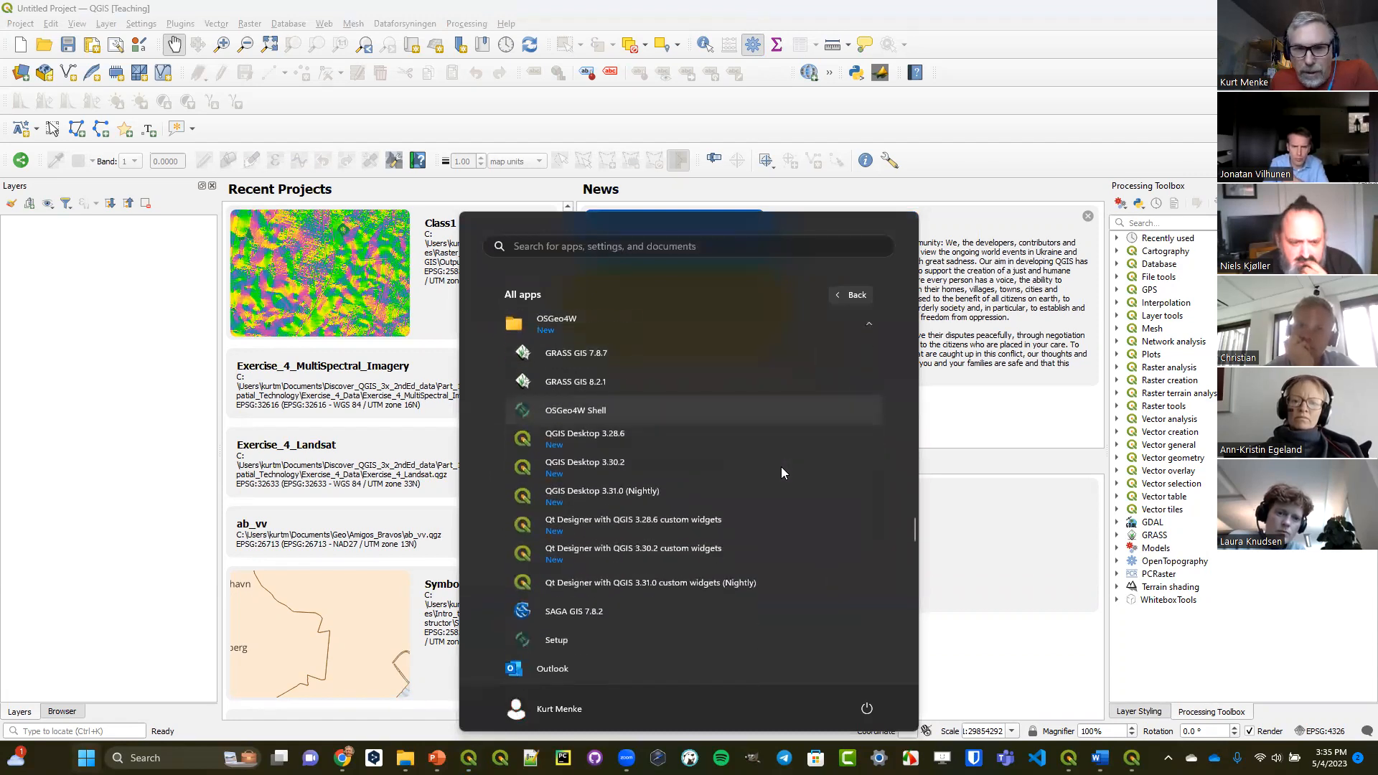
left_click(685, 494)
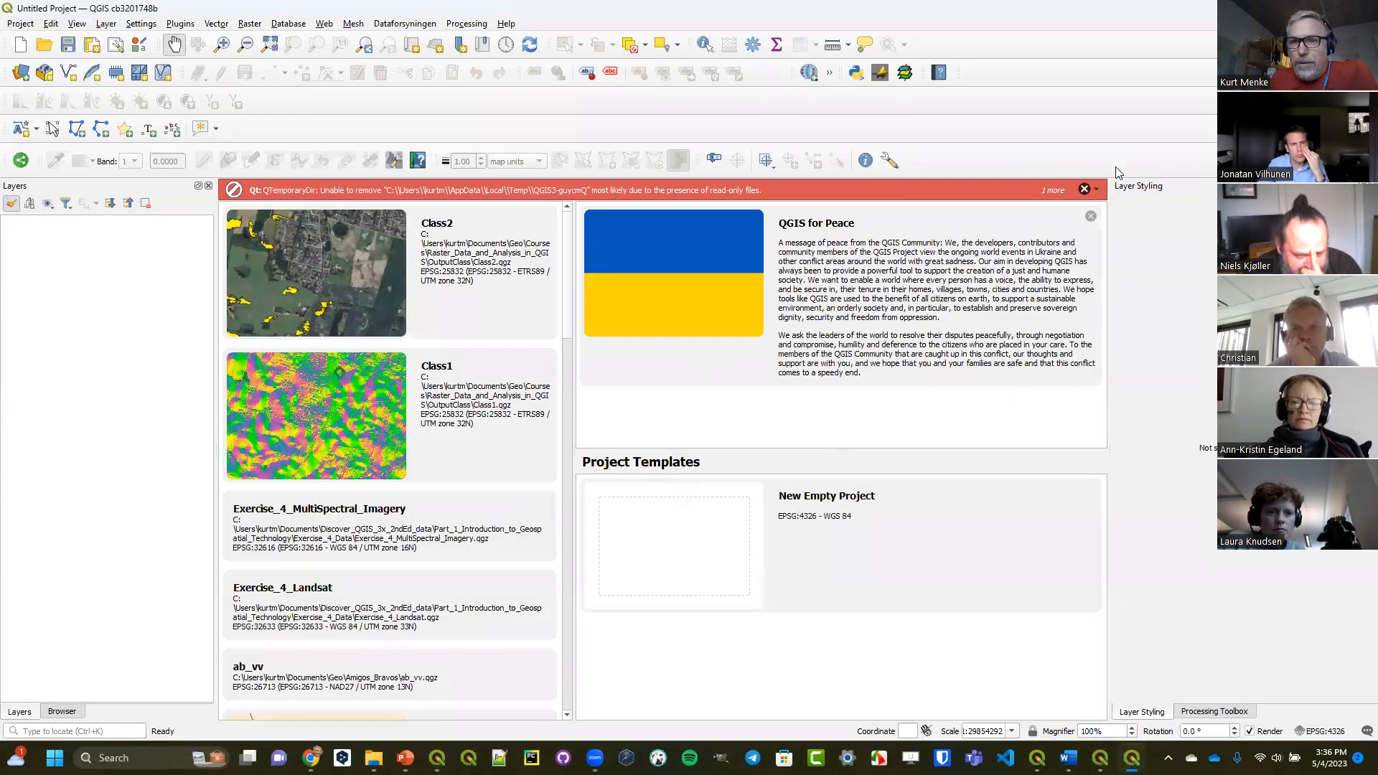
left_click(1085, 190)
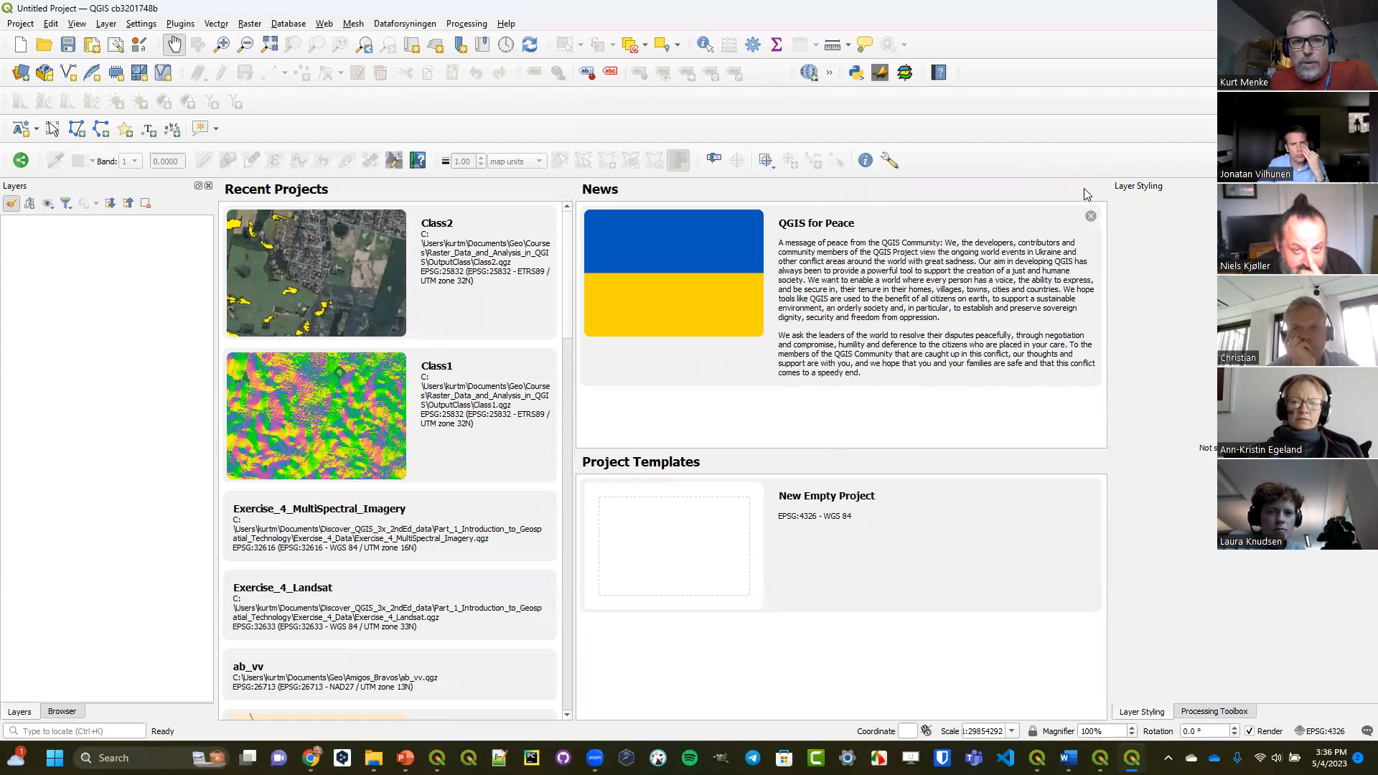
Show the Processing Toolbox and expand the point cloud conversion, data management and extraction groups to examine their tools.
left_click(1223, 715)
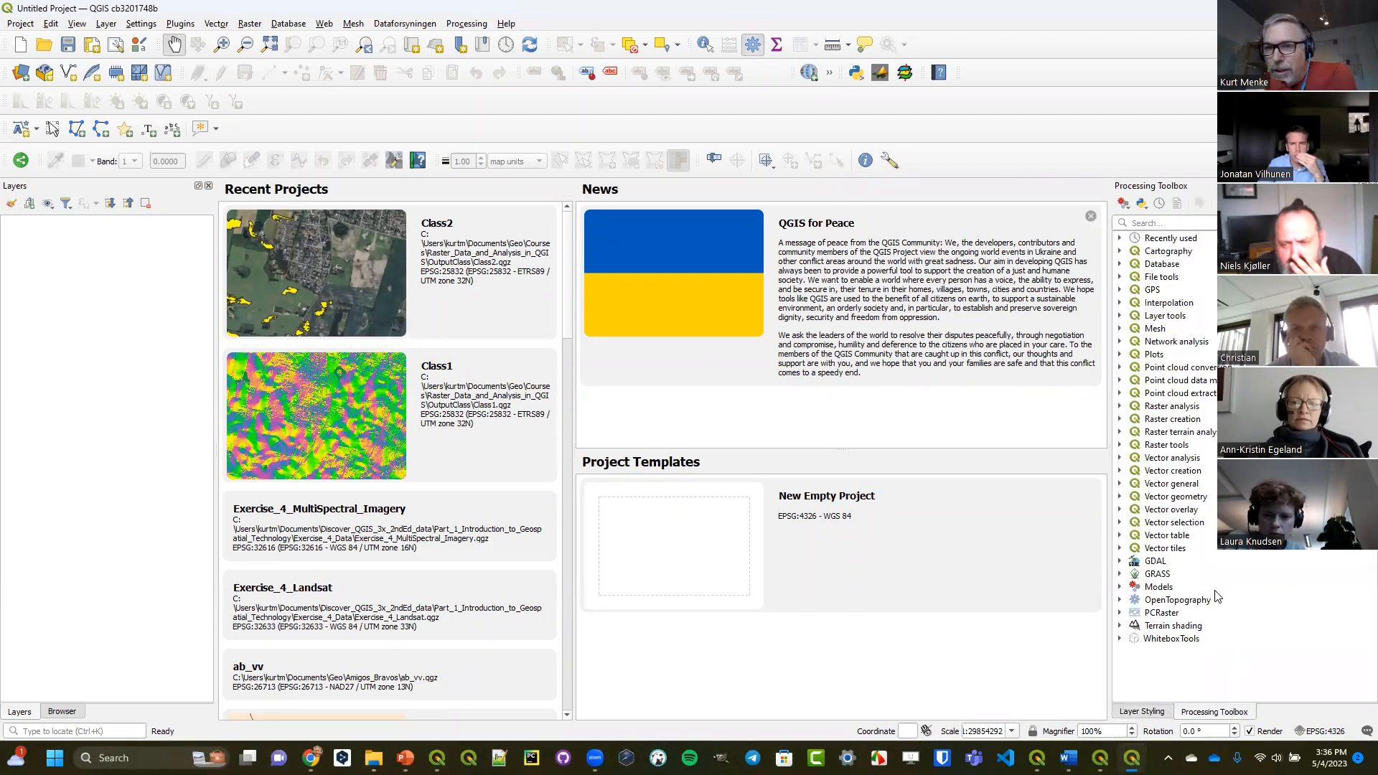
left_click(1164, 369)
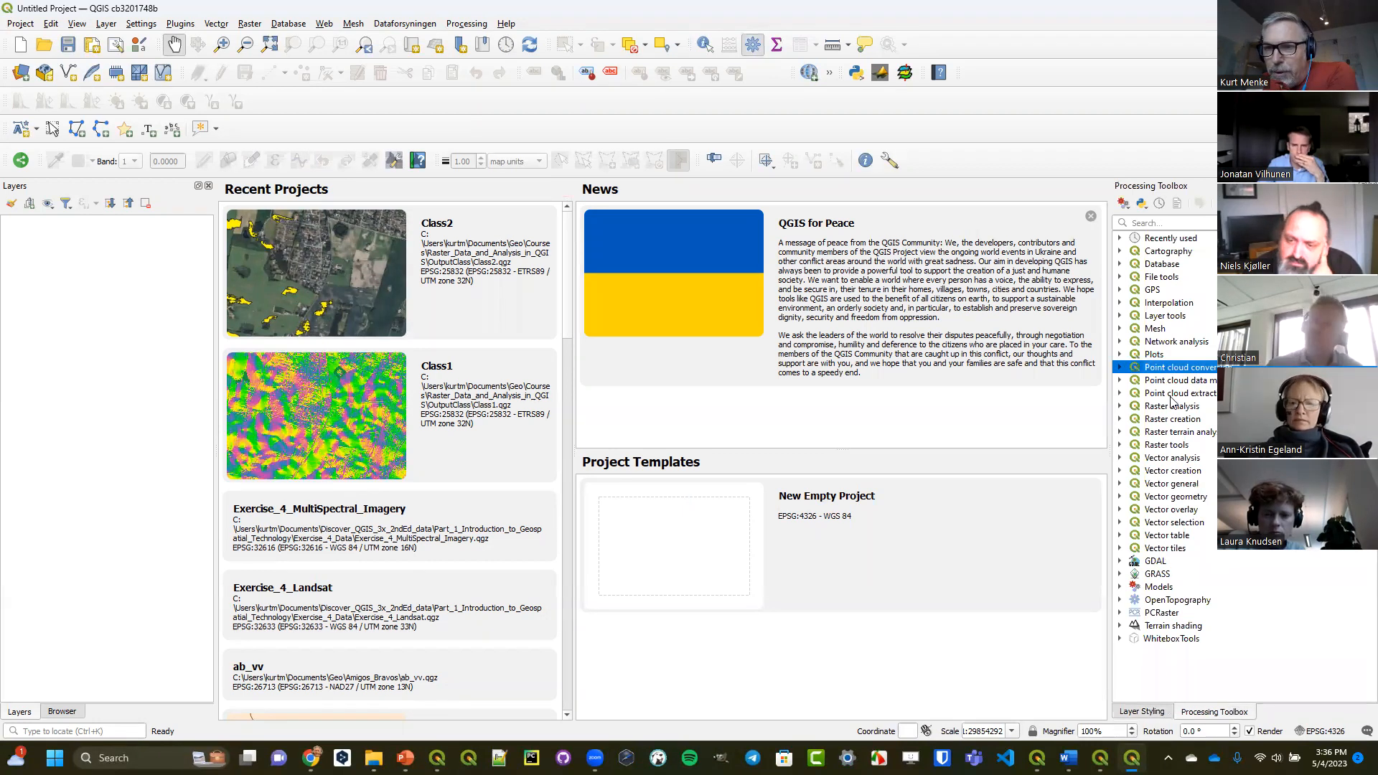
left_click(1121, 394)
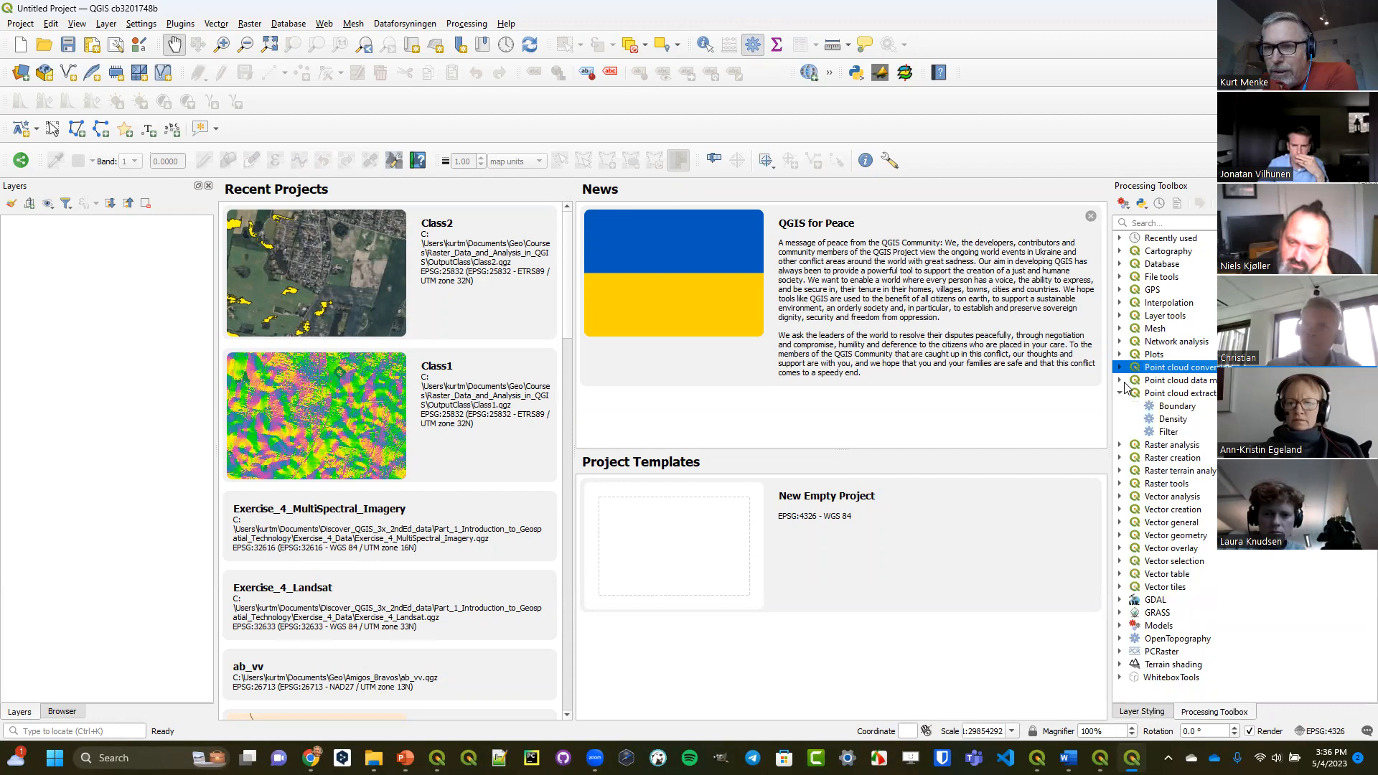
left_click(1121, 381)
left_click(1119, 368)
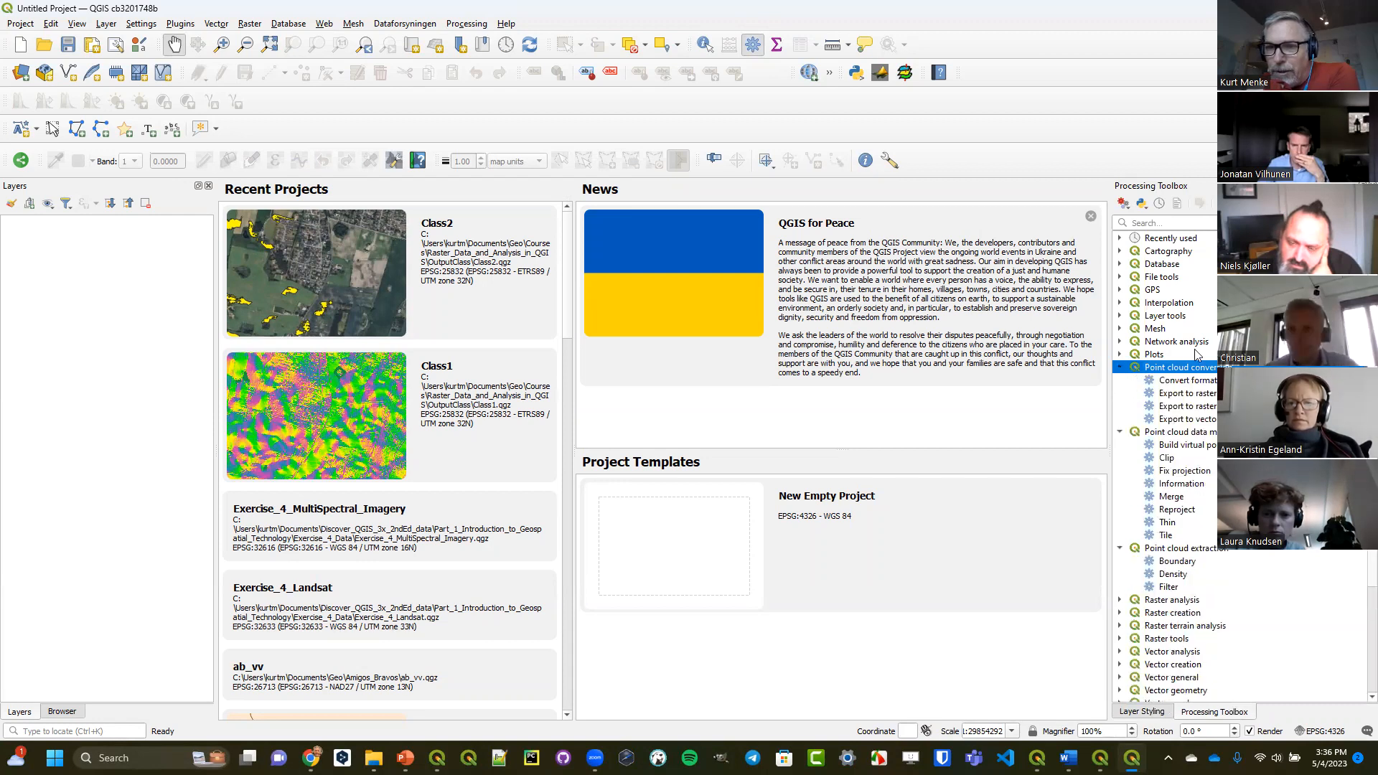
Open the Export to raster point cloud tool to examine its parameters, and close it without running.
scroll(1197, 357, "down", 2)
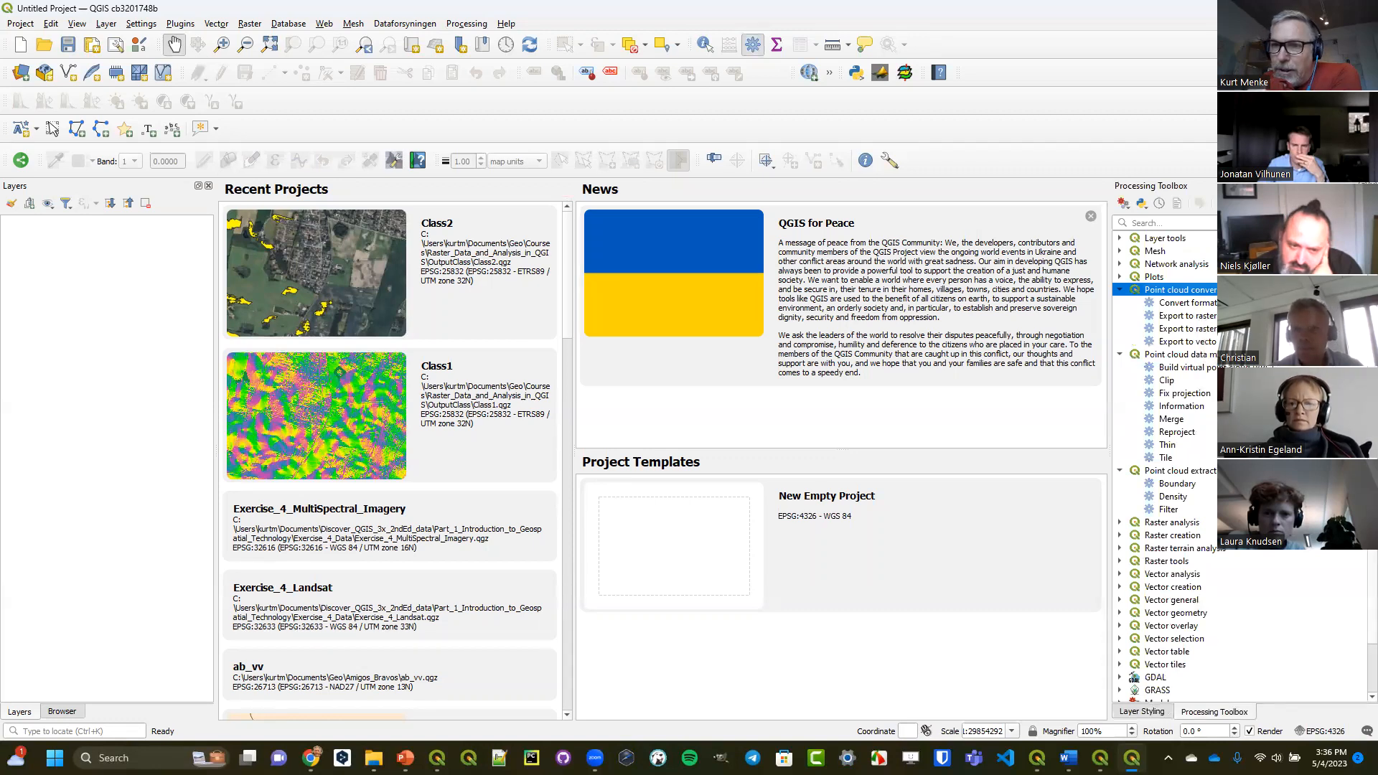
double_click(1182, 317)
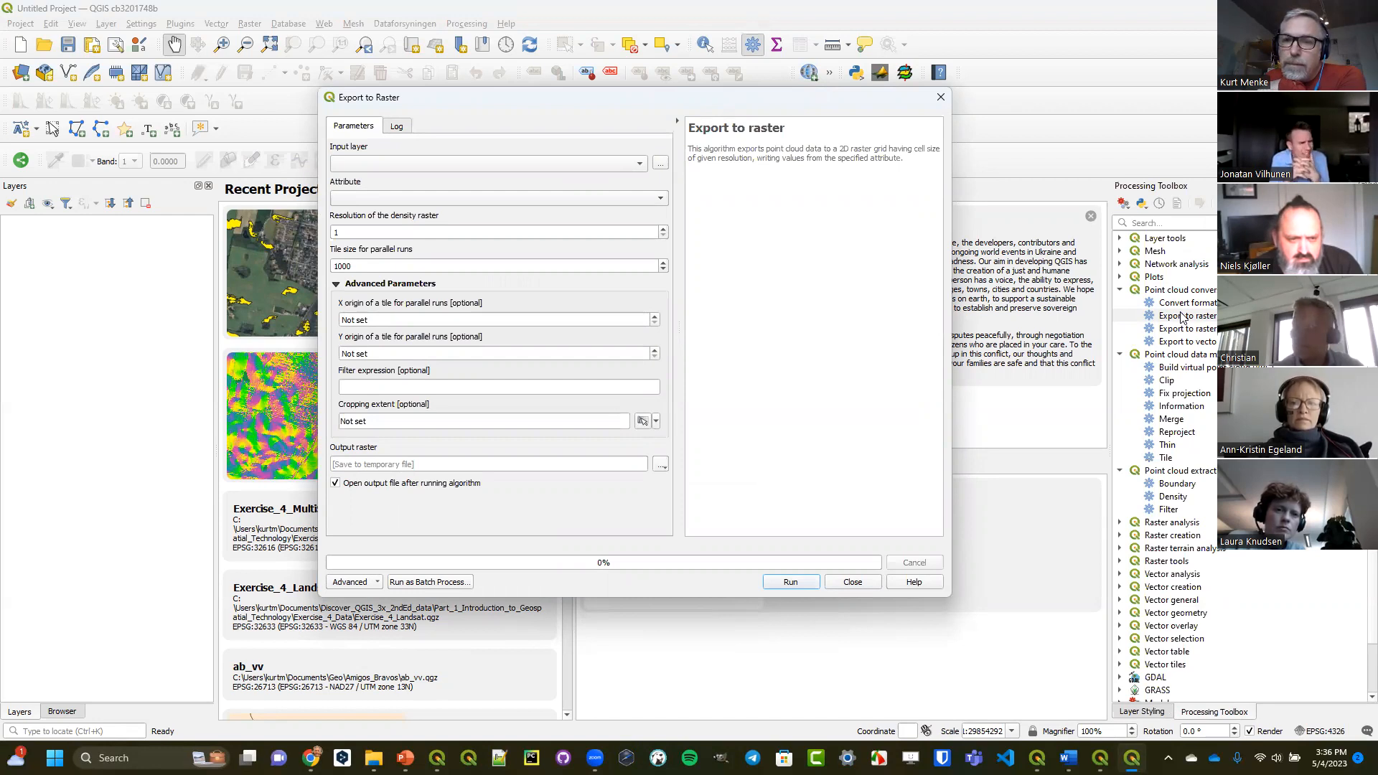
left_click(941, 101)
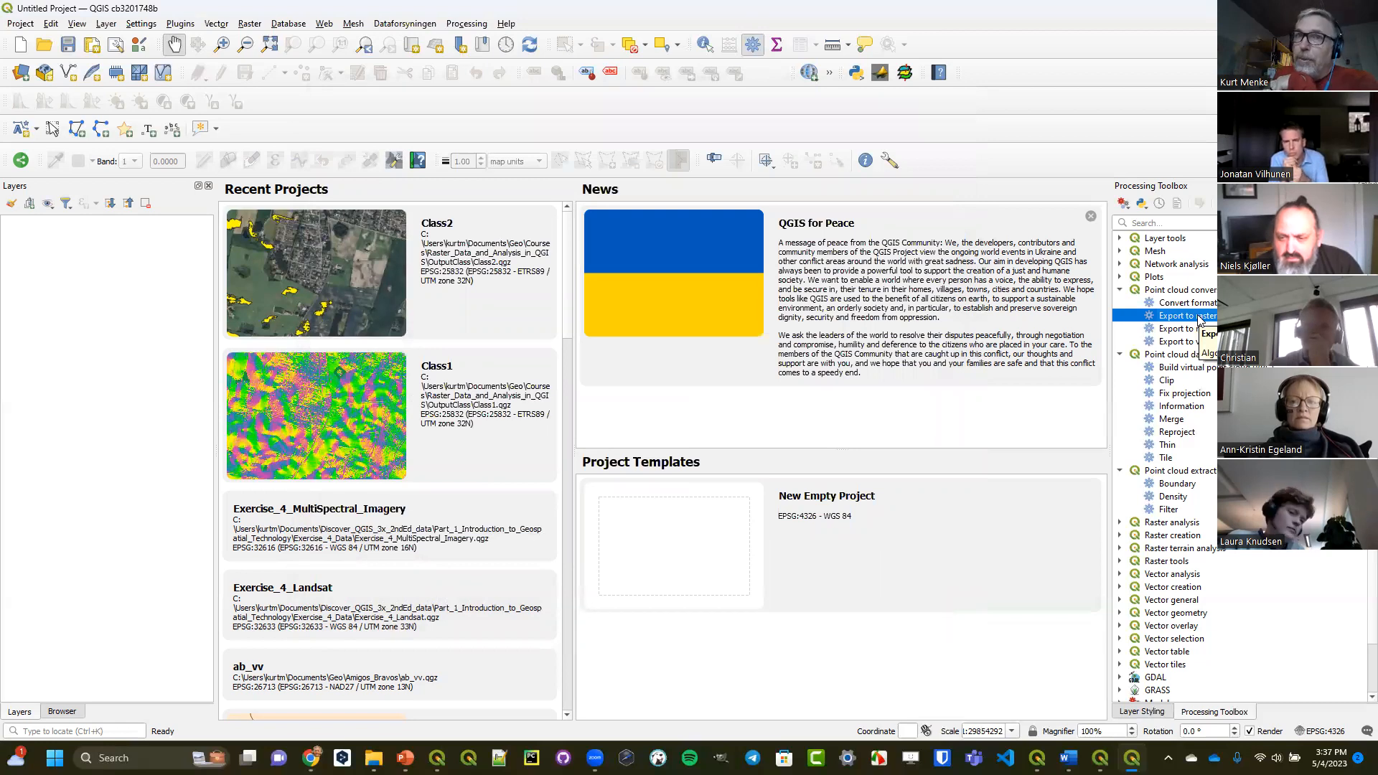
left_click(1175, 290)
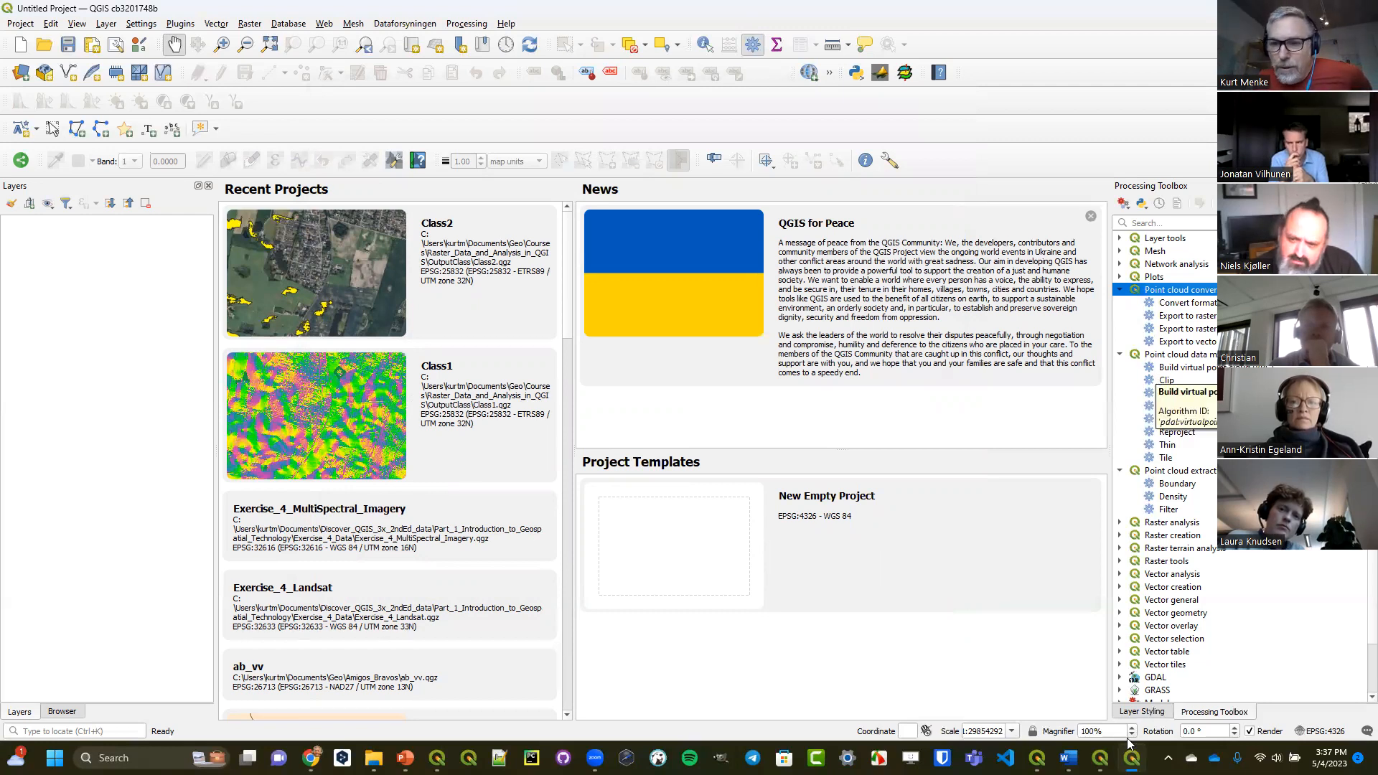
Close the FinalVineyards attribute table and switch to the QGIS window with the Class2 project.
mouse_move(1132, 758)
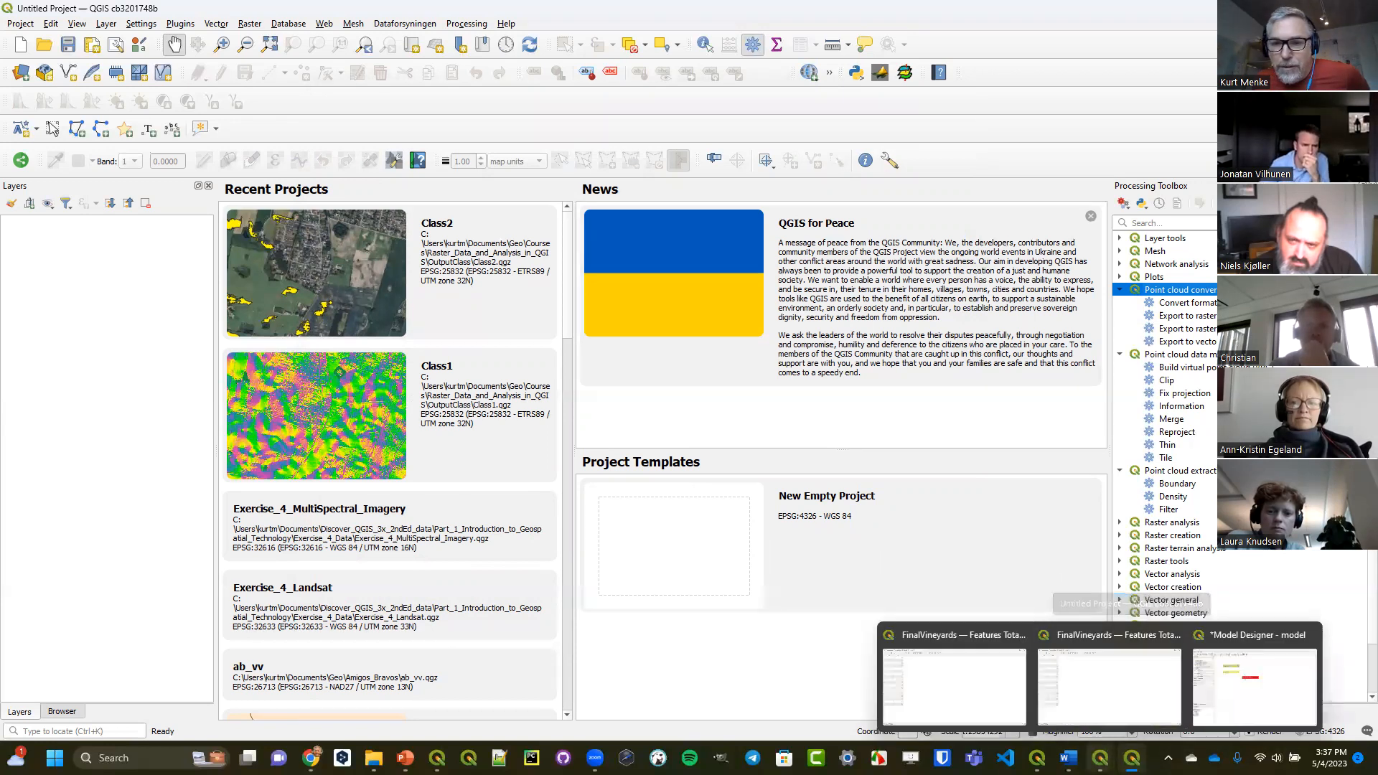
left_click(955, 686)
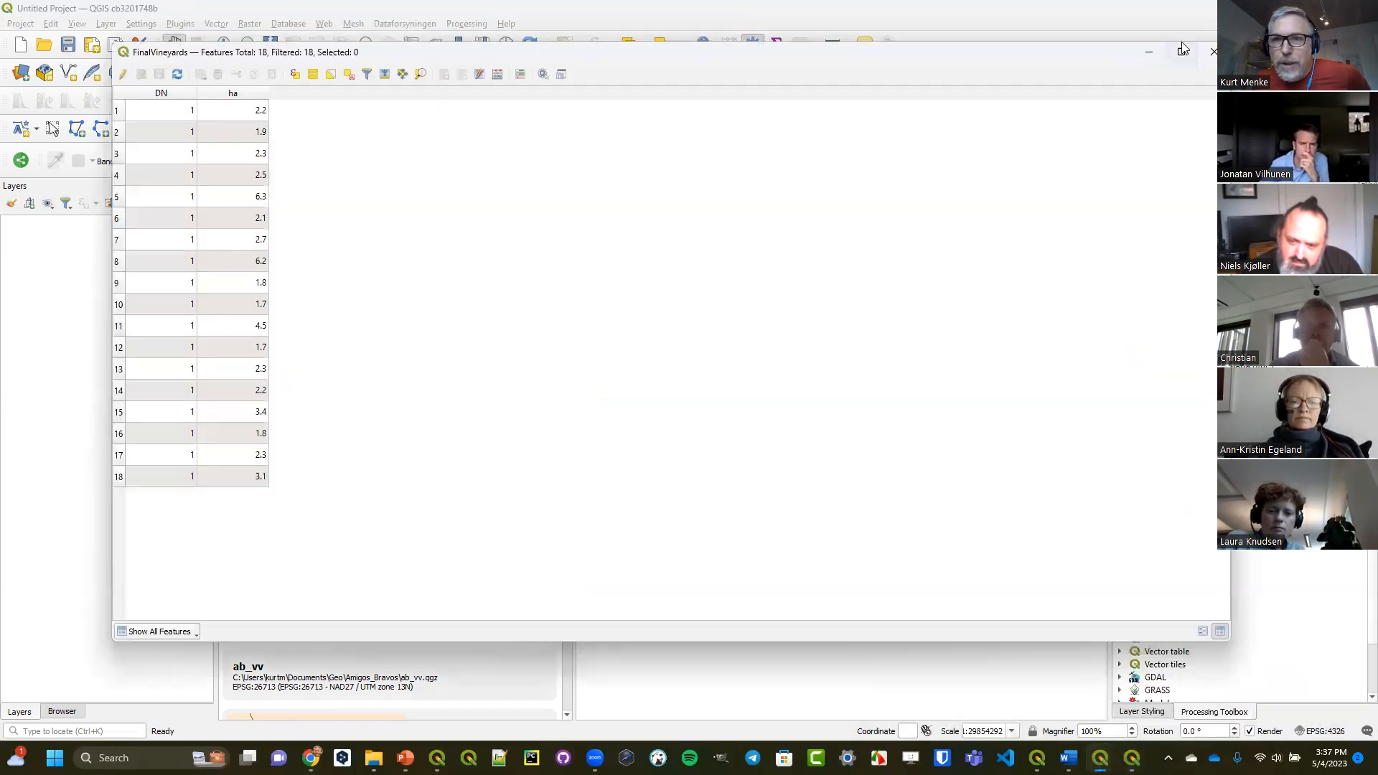
left_click(1213, 51)
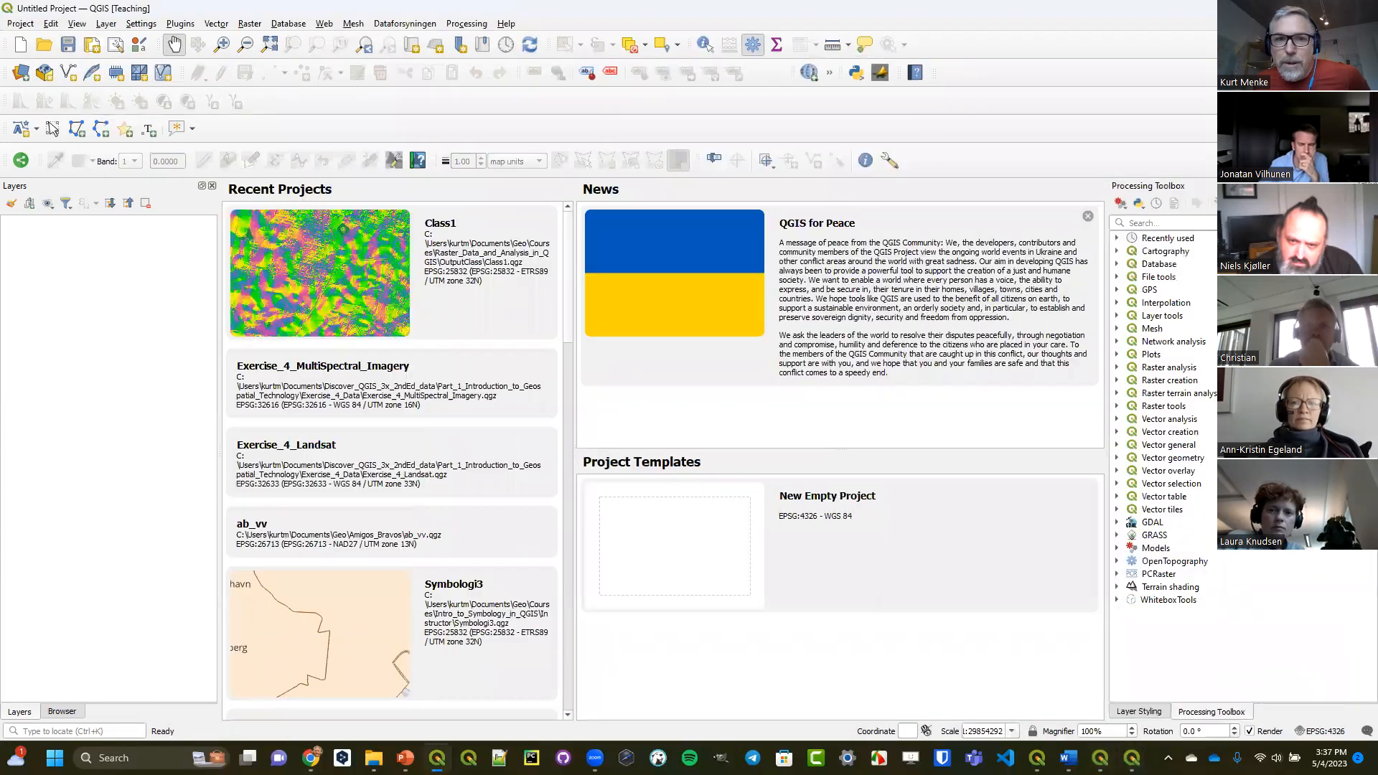
left_click(1294, 8)
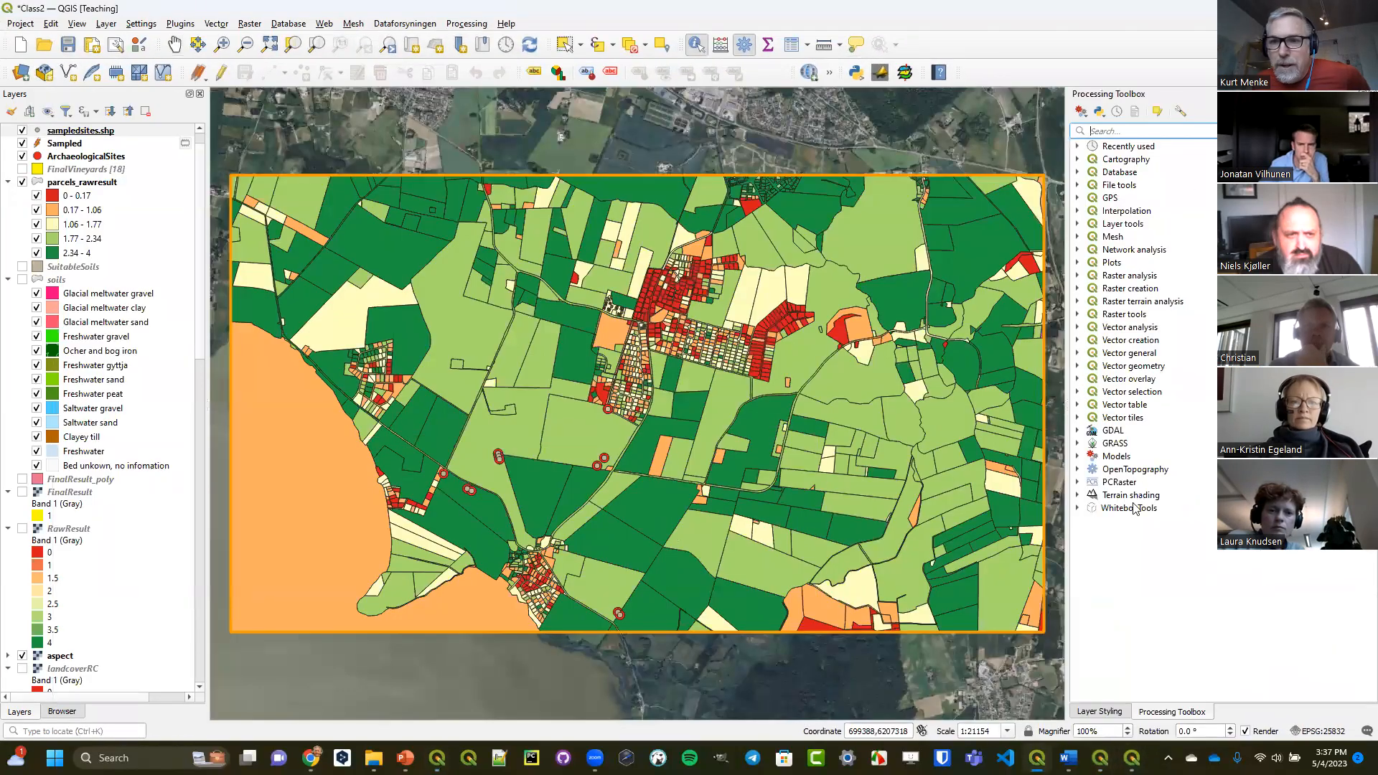
Expand WhiteboxTools and its LiDAR Tools group in the Processing Toolbox to examine the available tools.
left_click(1128, 508)
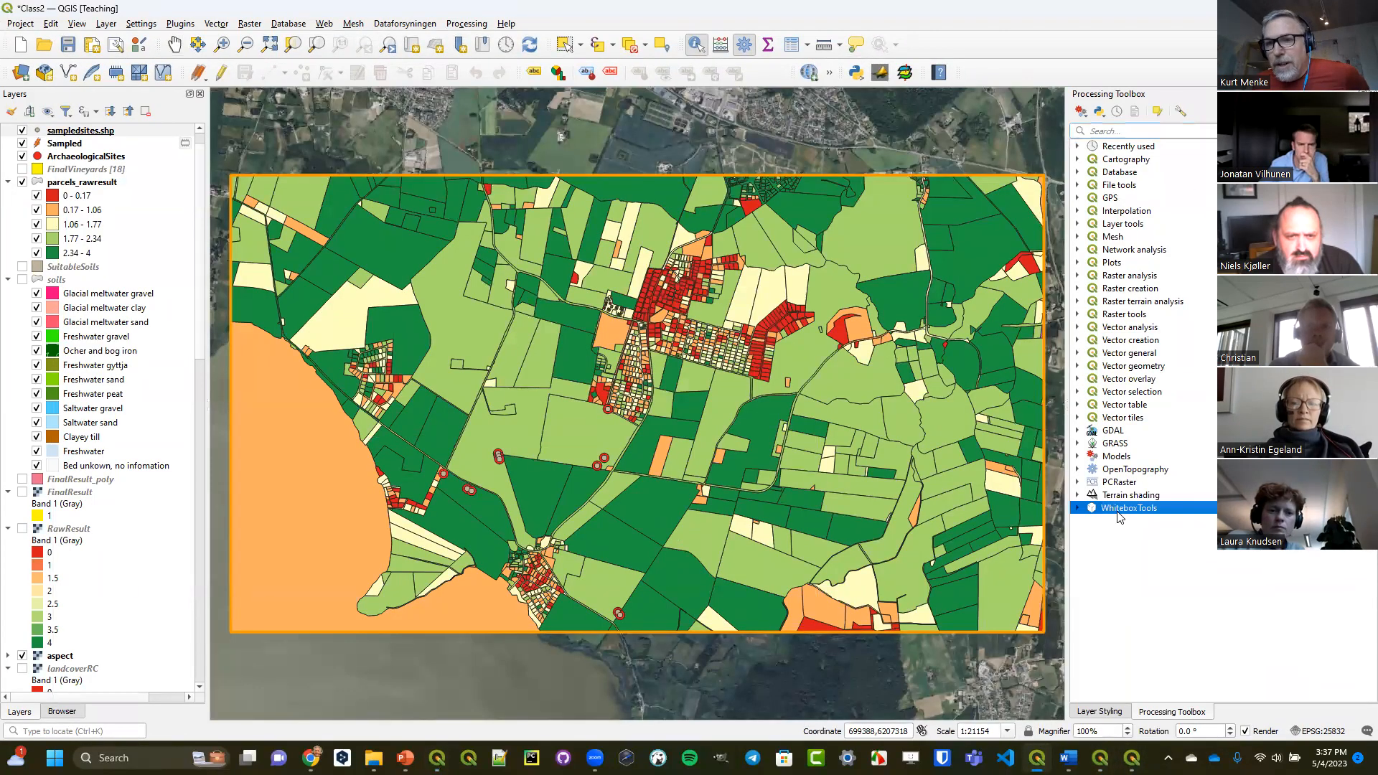
left_click(1077, 508)
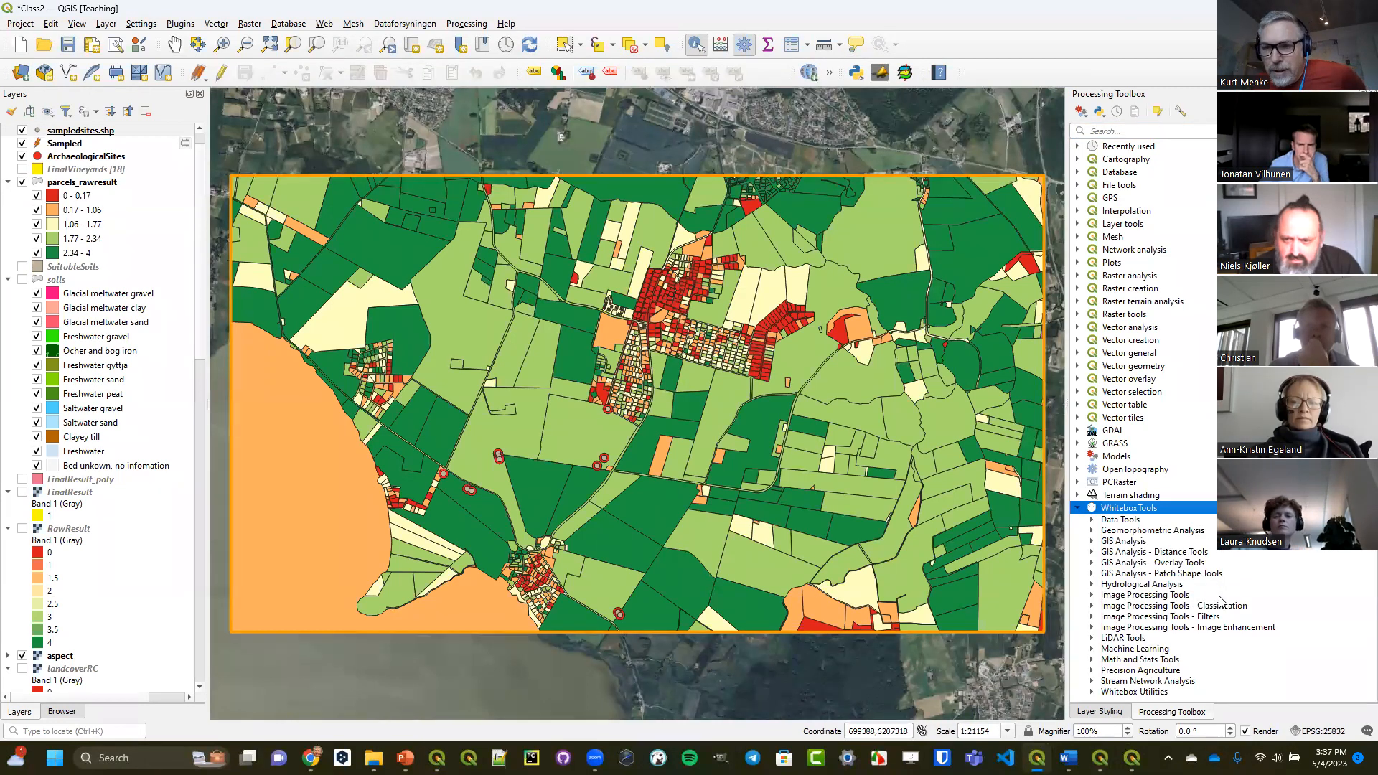
left_click(1092, 639)
scroll(1152, 574, "down", 10)
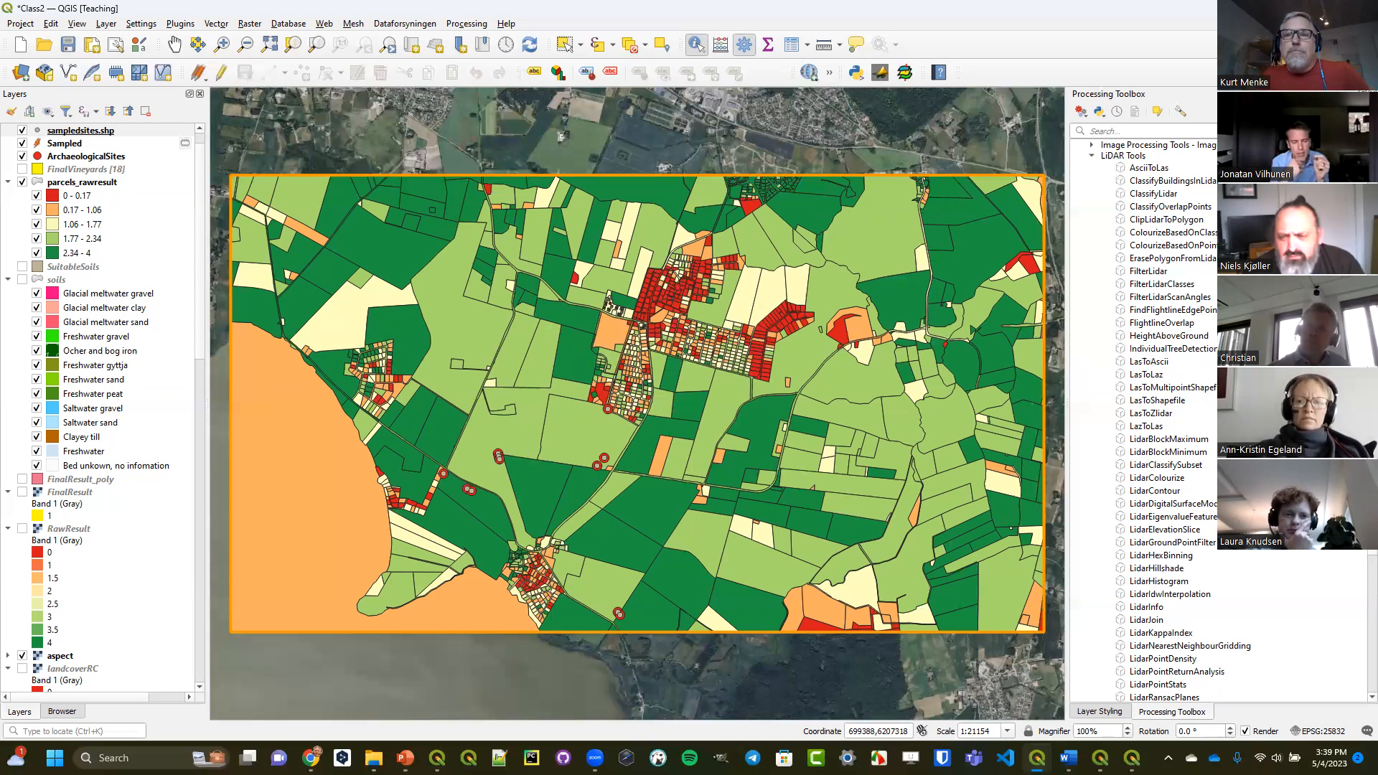
Search the Processing Toolbox for "density", examine the Line density tool's parameters and close it without running.
left_click(1192, 133)
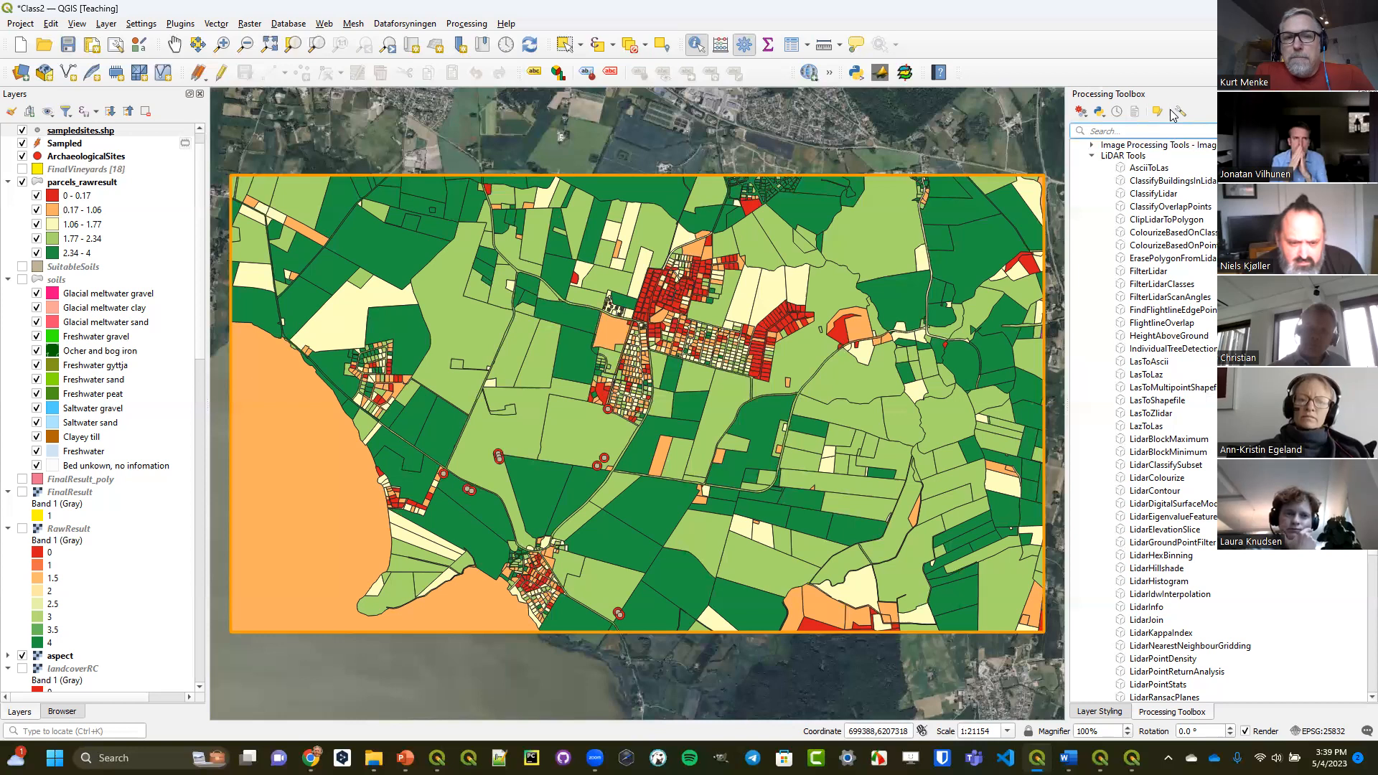
type("density")
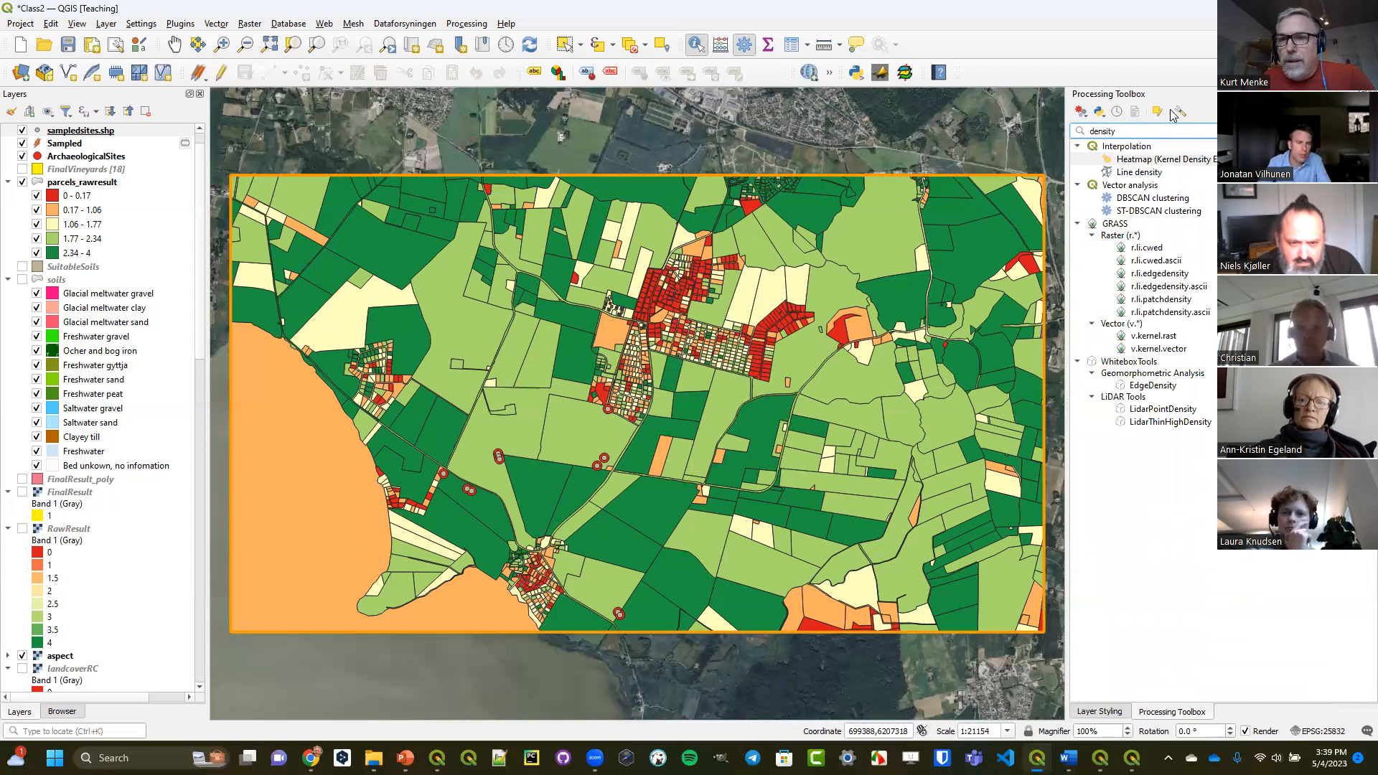
double_click(1157, 172)
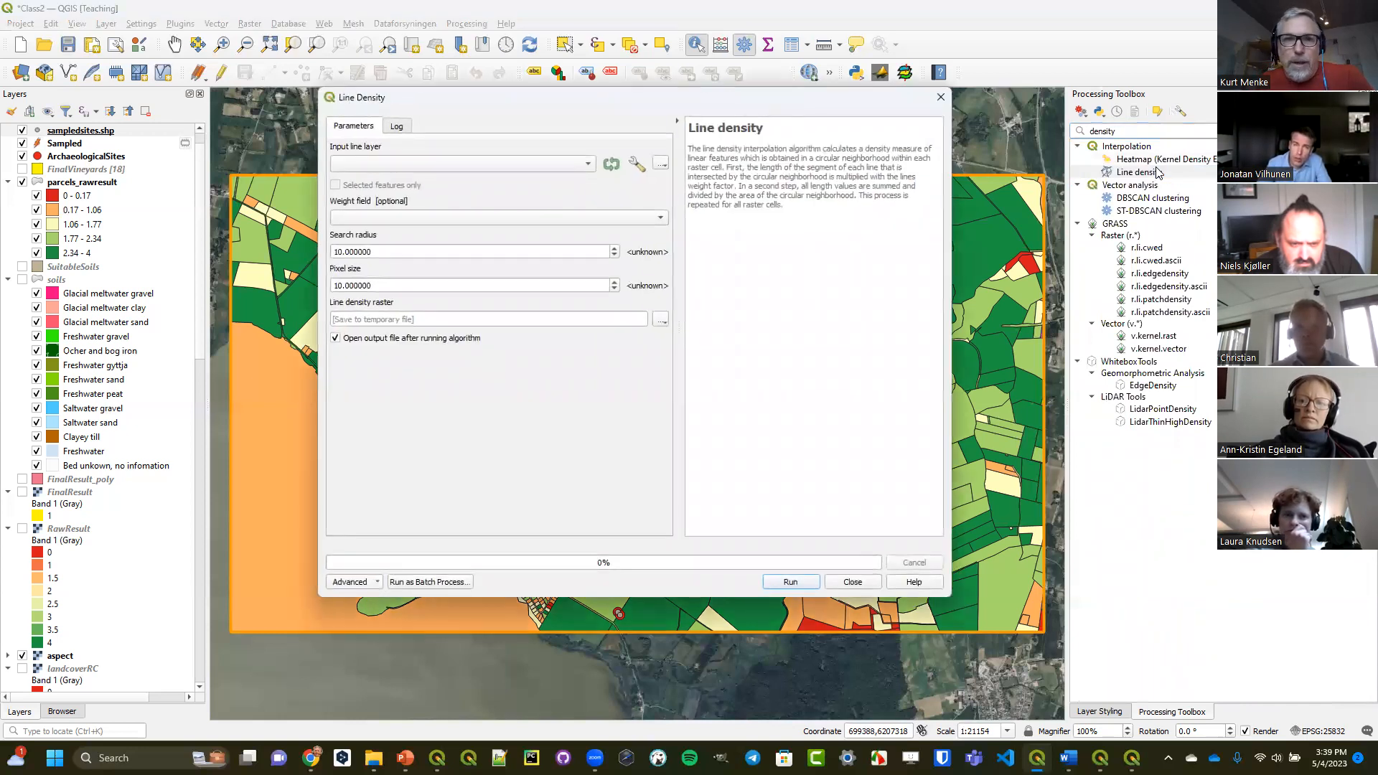
left_click(940, 97)
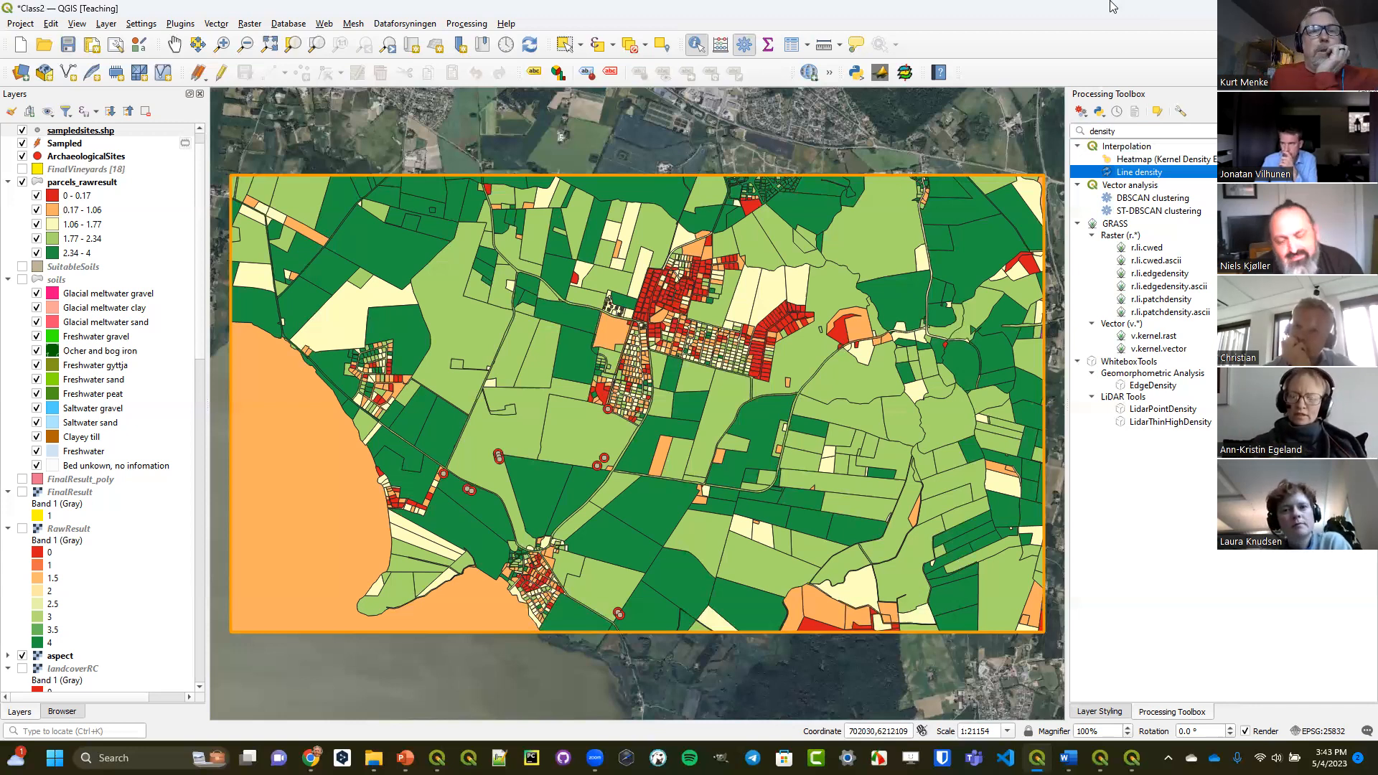
Open the PCT to RGB raster conversion tool to examine its parameters, and close it without running.
left_click(250, 23)
mouse_move(300, 159)
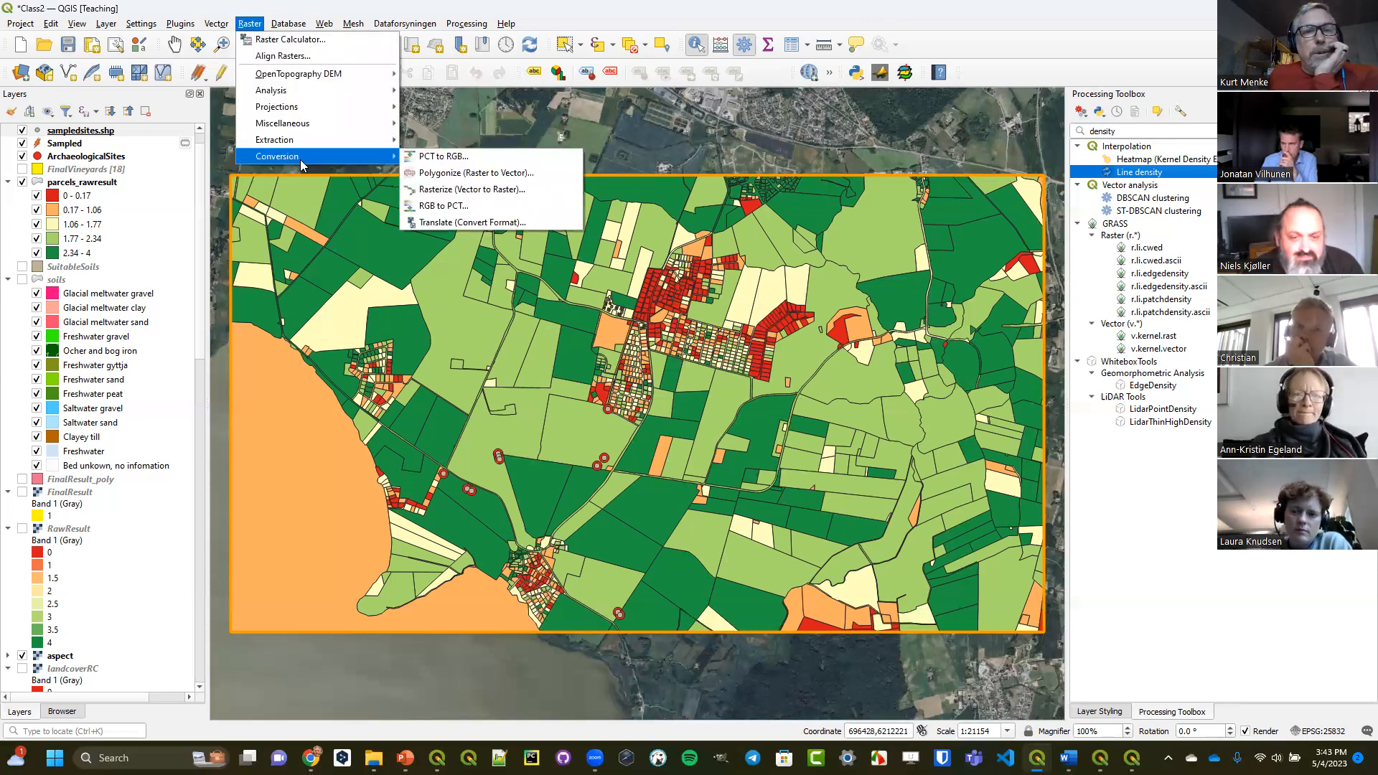
left_click(422, 161)
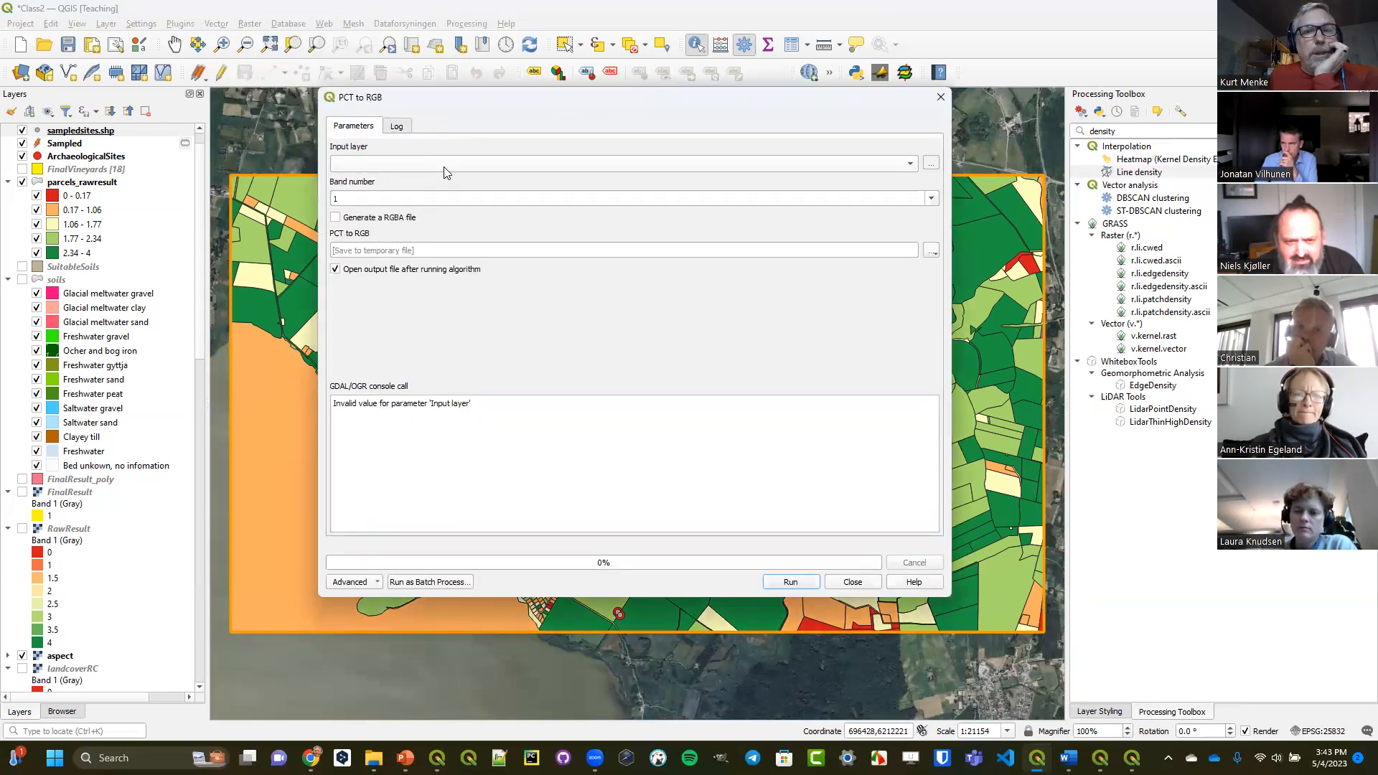
left_click(941, 97)
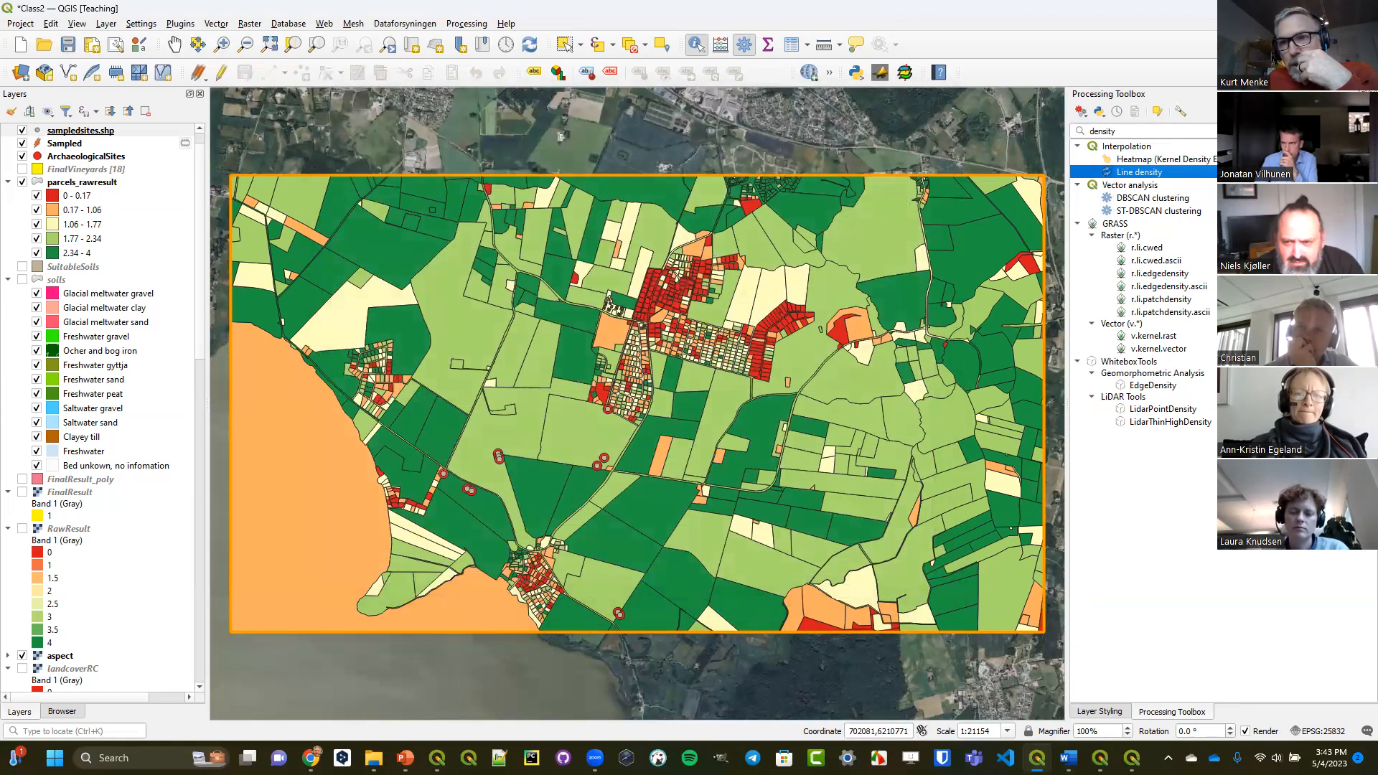
Search the Processing Toolbox for "rgb", examine the GRASS r.rgb tool's parameters and close it without running.
left_click(1368, 131)
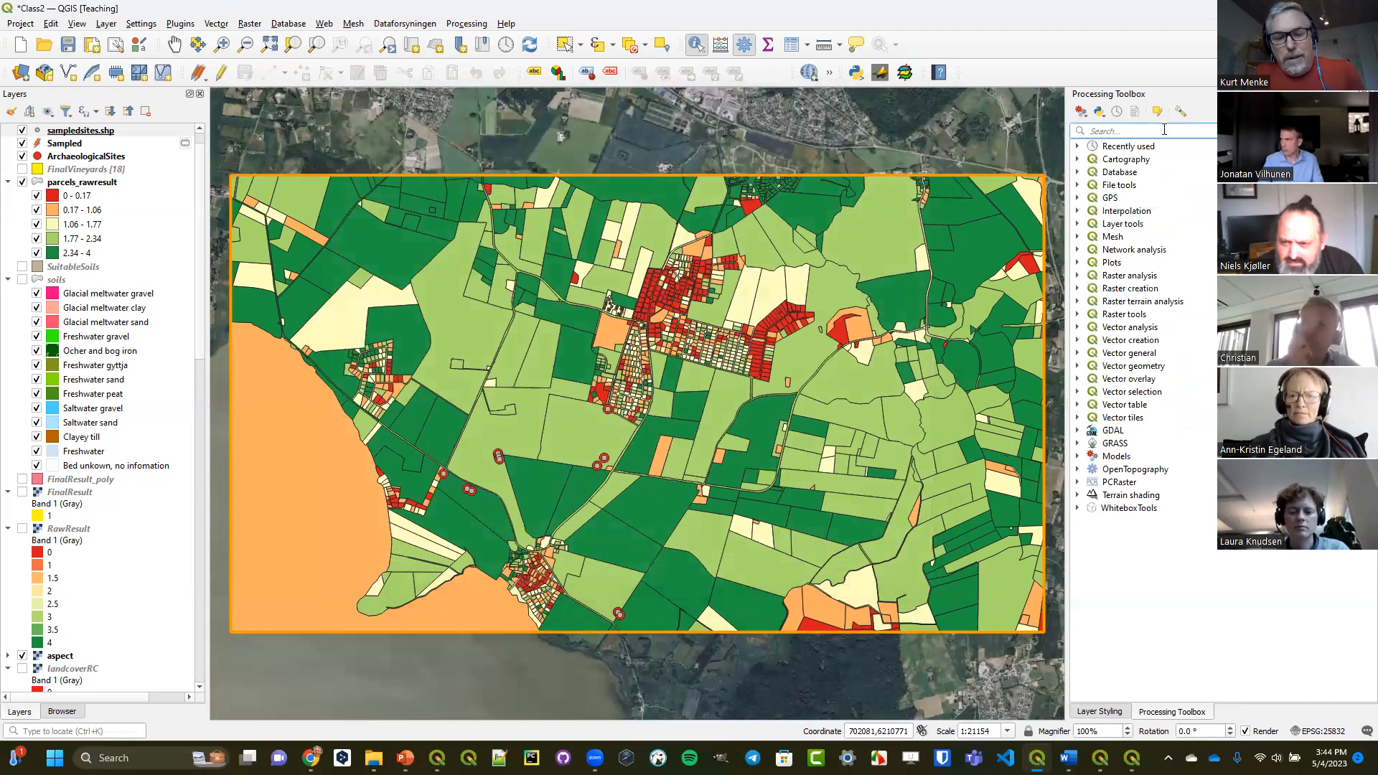
type("rgb")
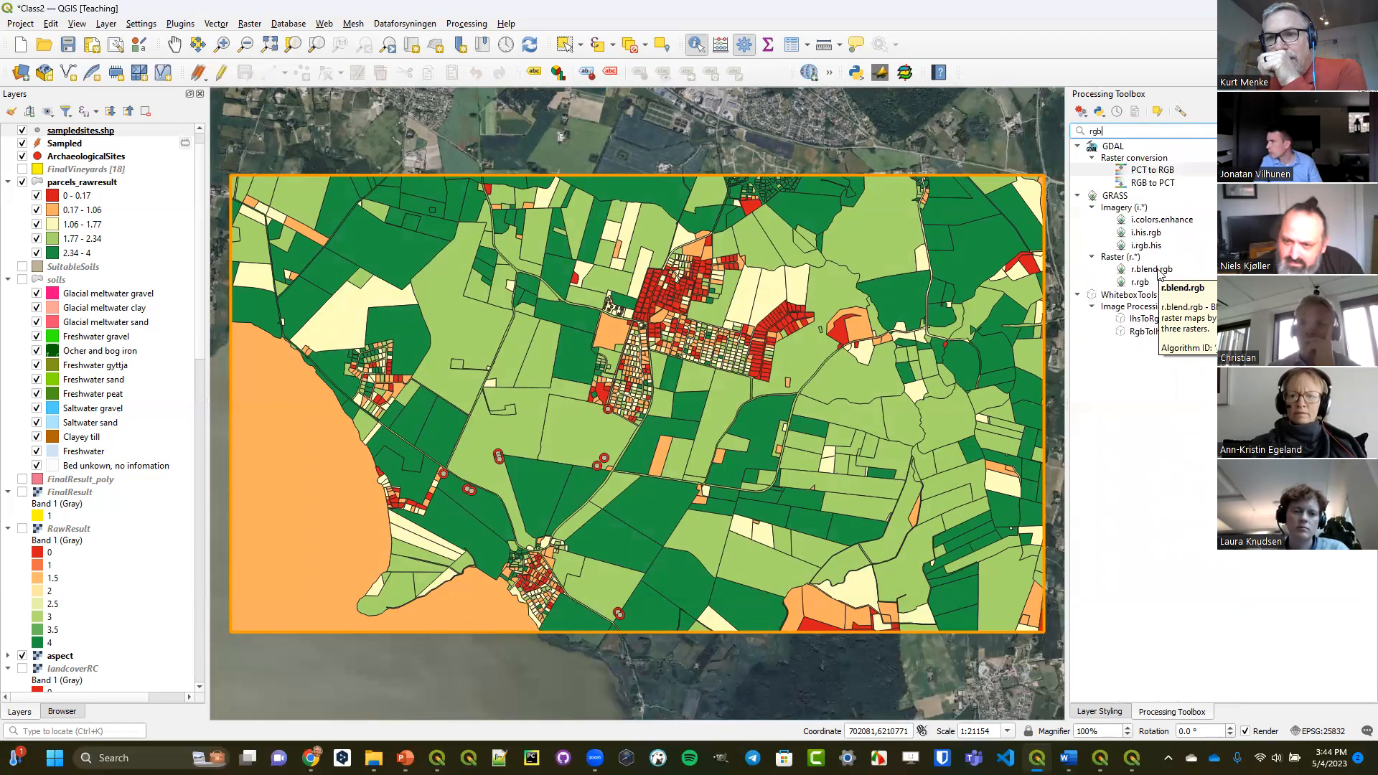
double_click(1143, 282)
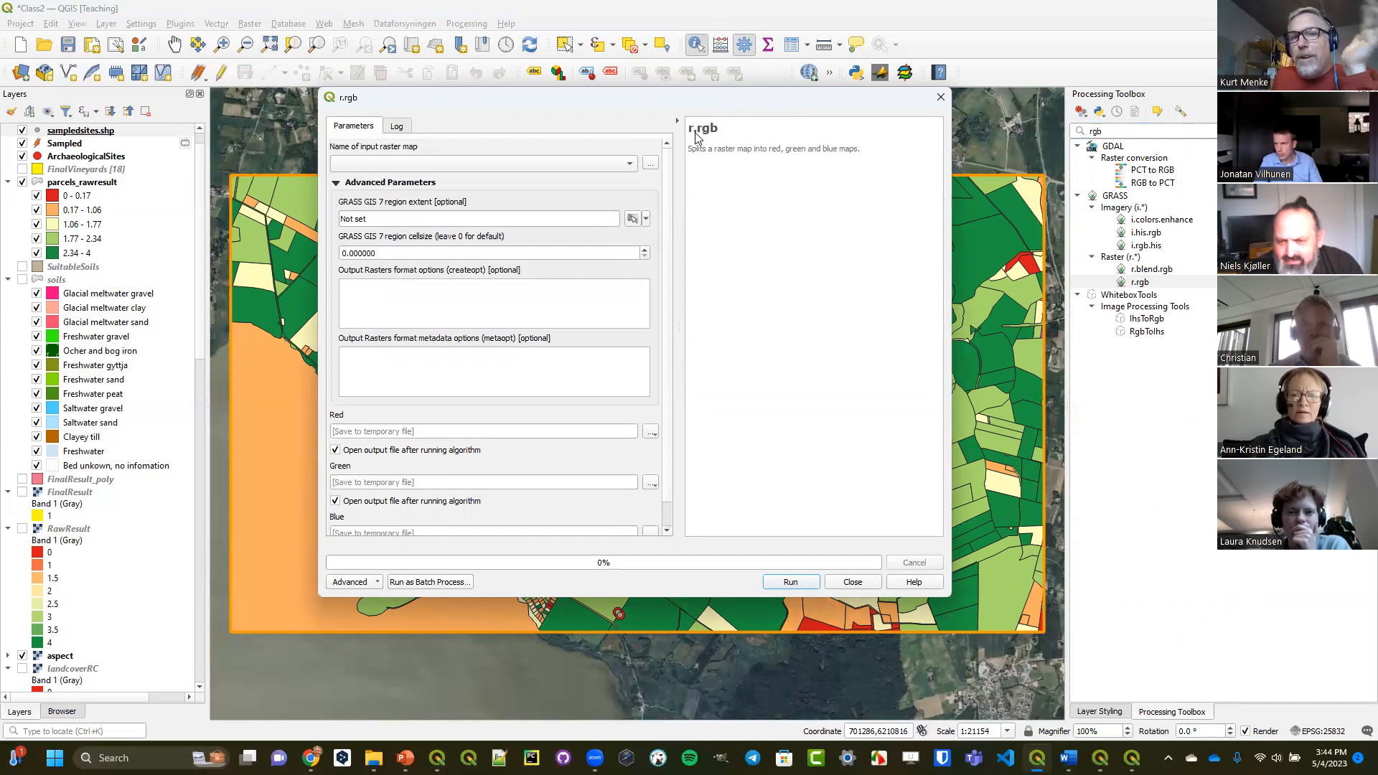
left_click(940, 97)
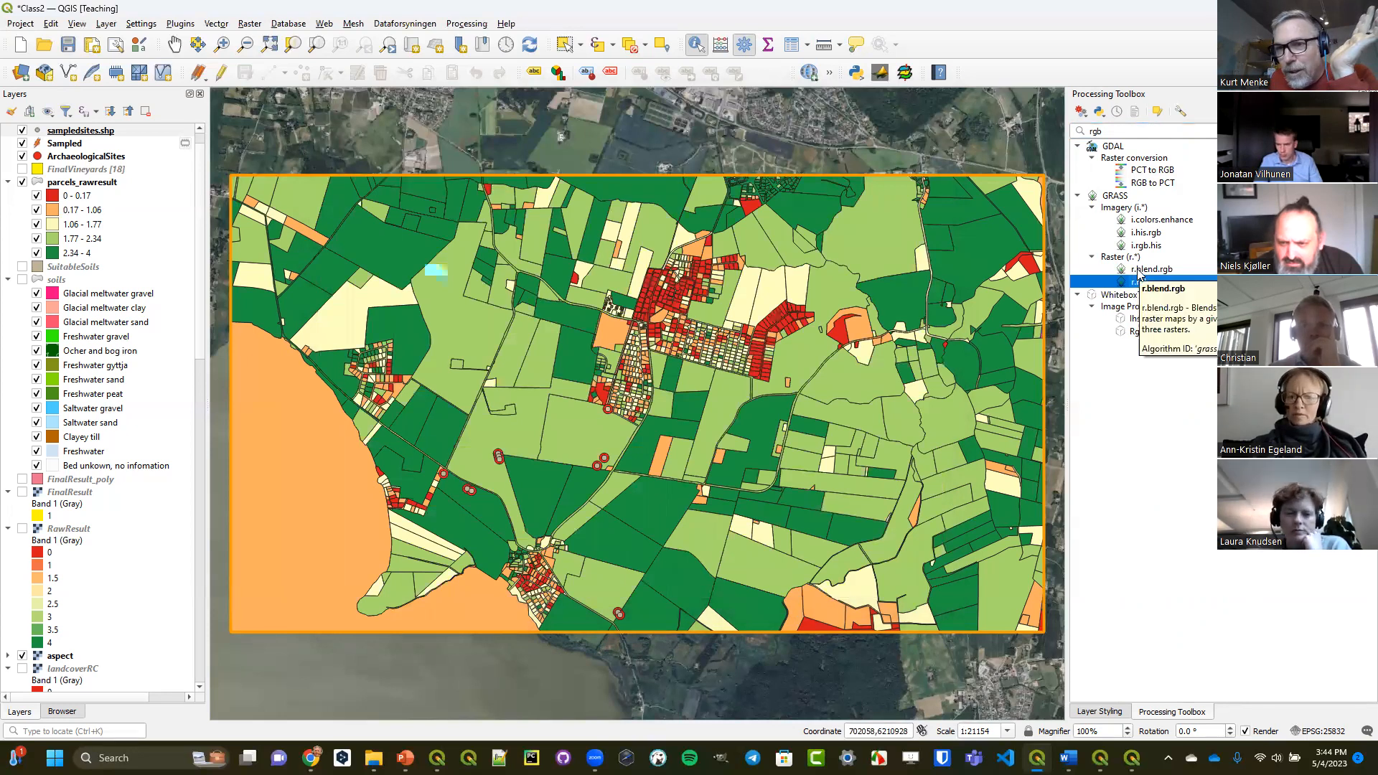
Clear the toolbox search, examine the GRASS Imagery (i.*) tools, and collapse the GRASS group.
left_click(1122, 131)
key("BackSpace")
key("BackSpace")
key("BackSpace")
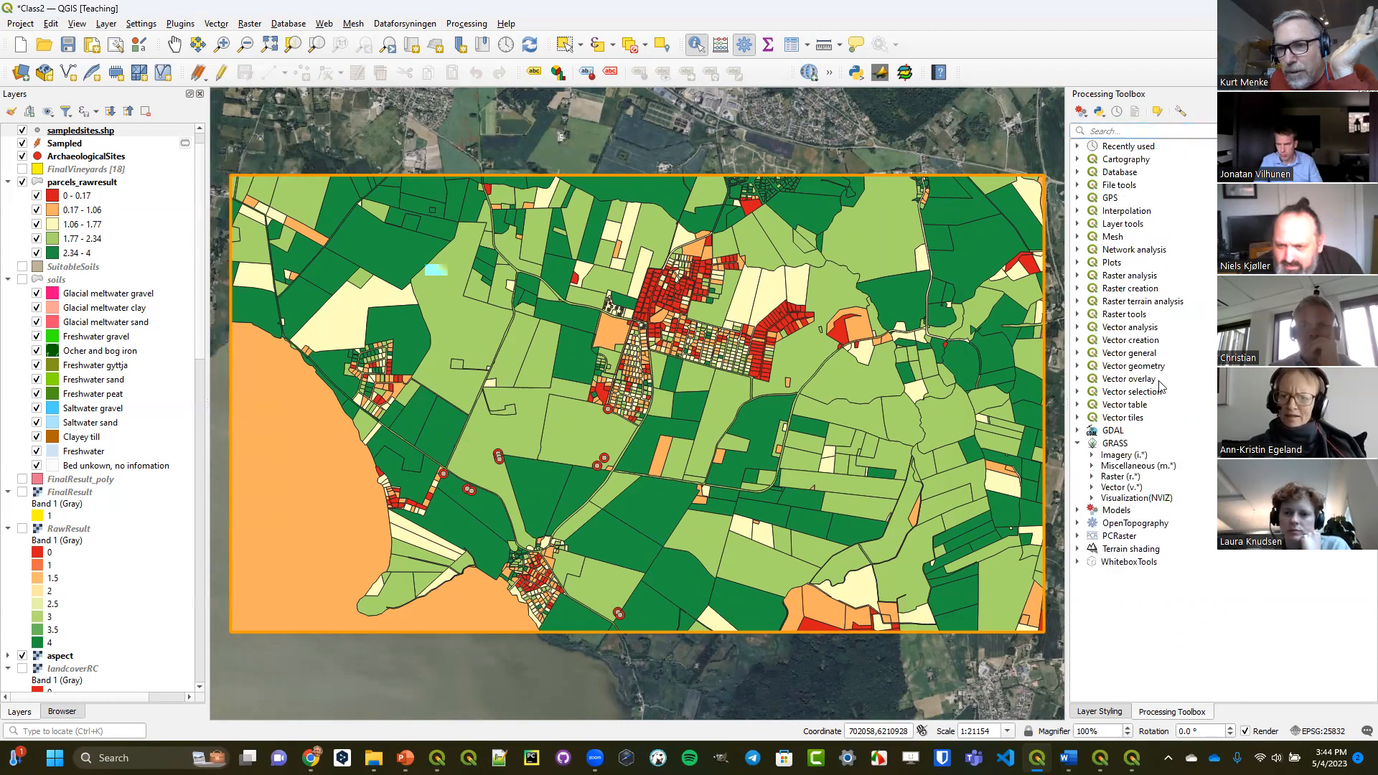
left_click(1092, 455)
scroll(1178, 417, "down", 4)
scroll(1178, 418, "down", 1)
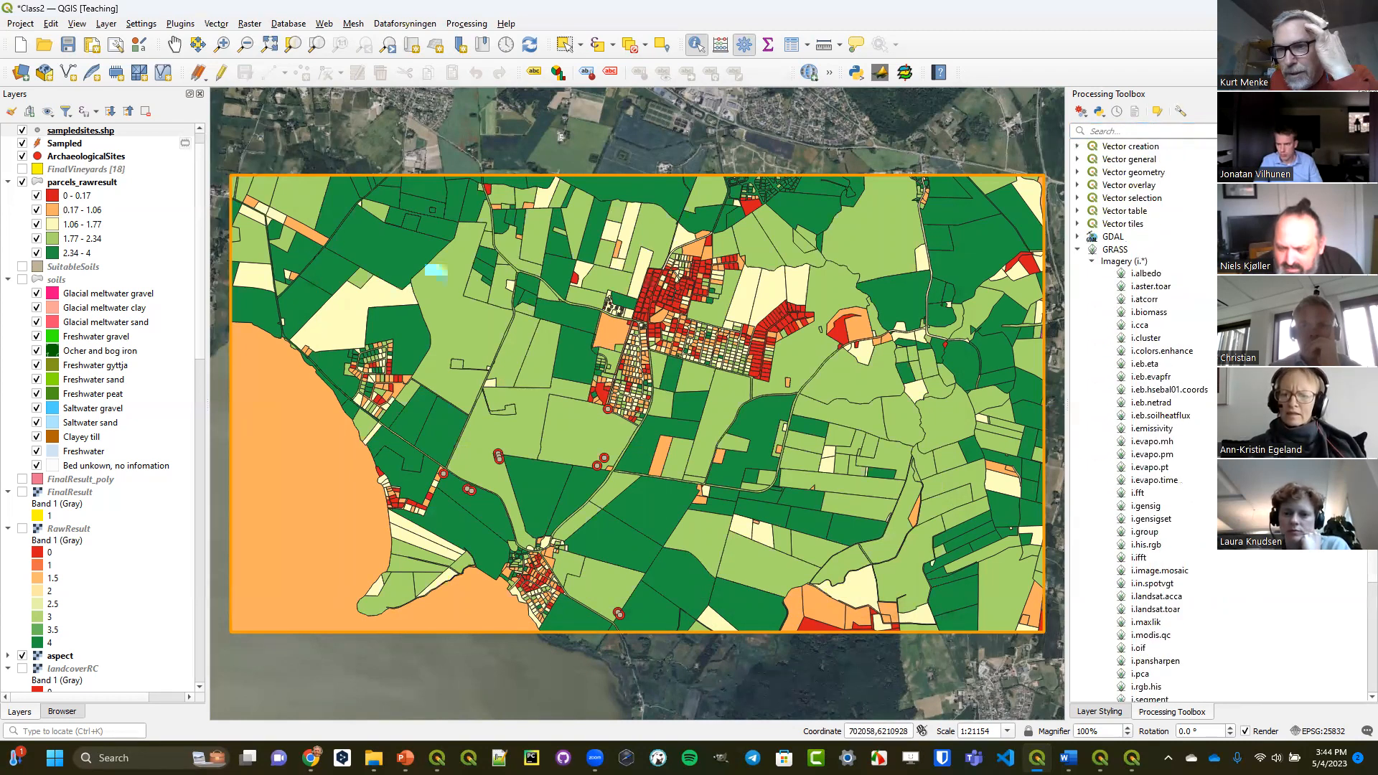
scroll(1142, 441, "down", 2)
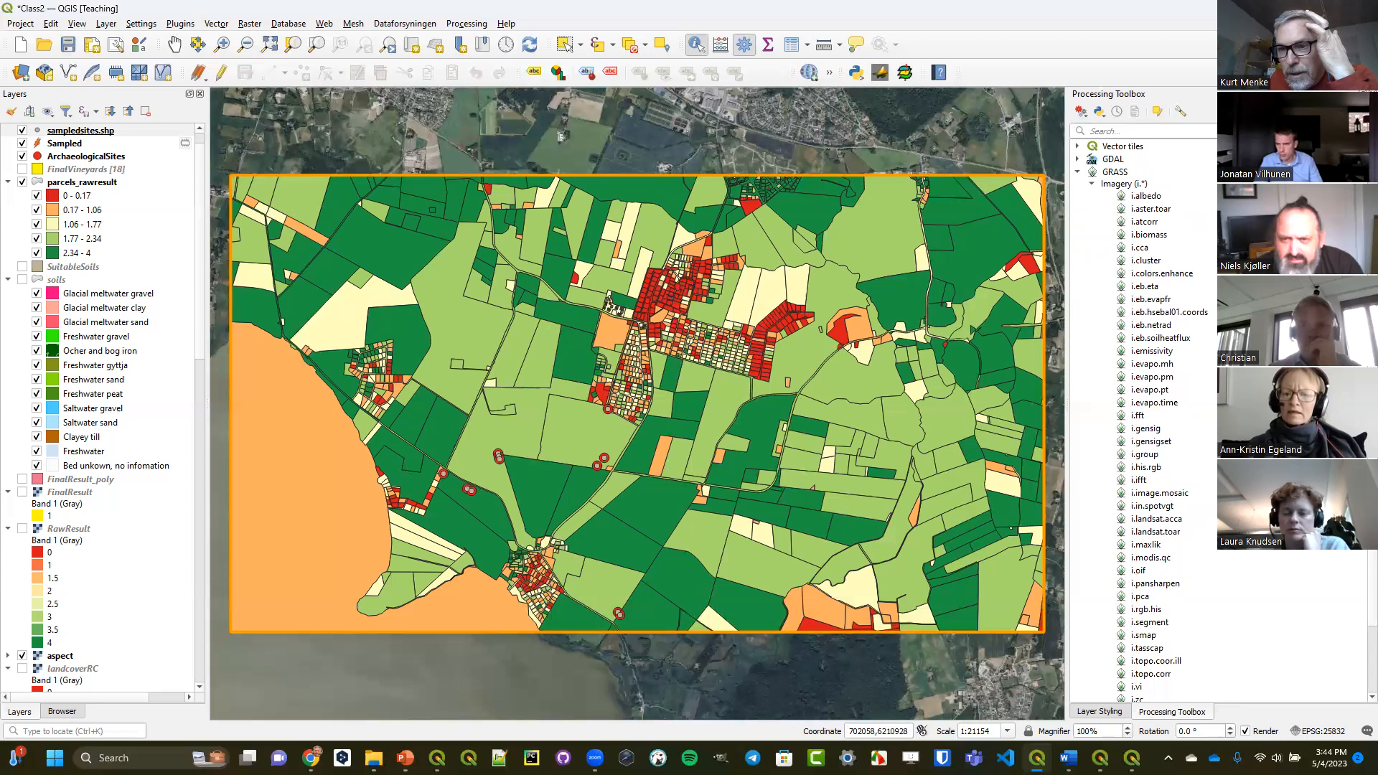
scroll(1141, 420, "down", 2)
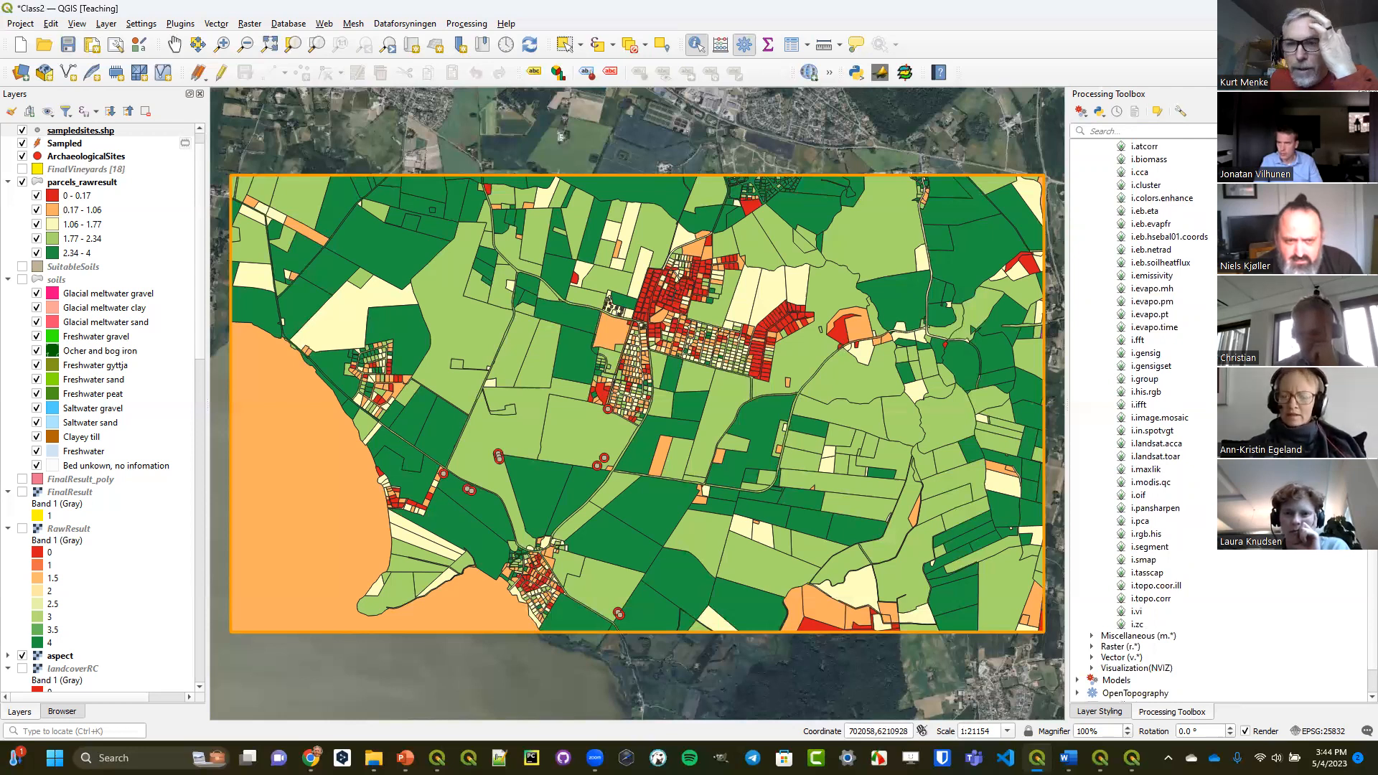
scroll(1148, 416, "up", 3)
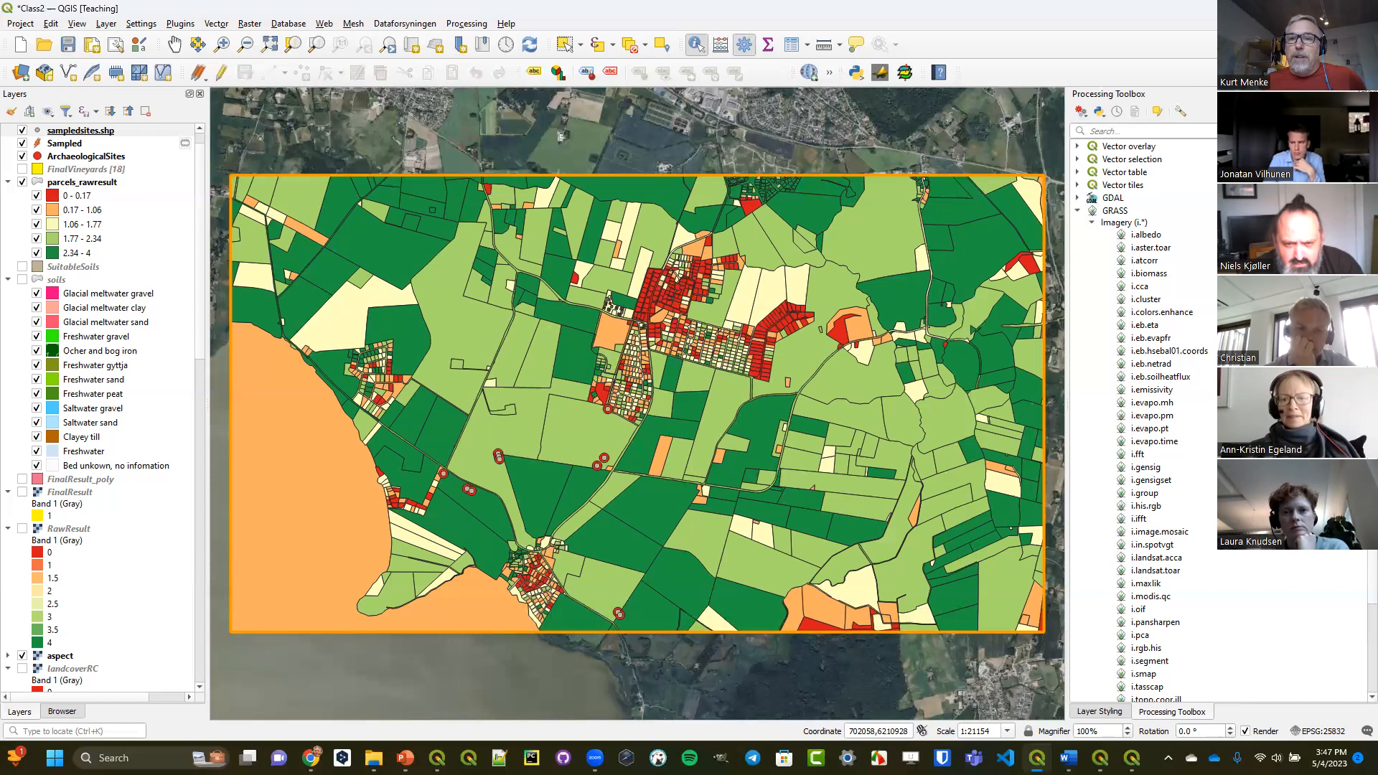
left_click(1078, 210)
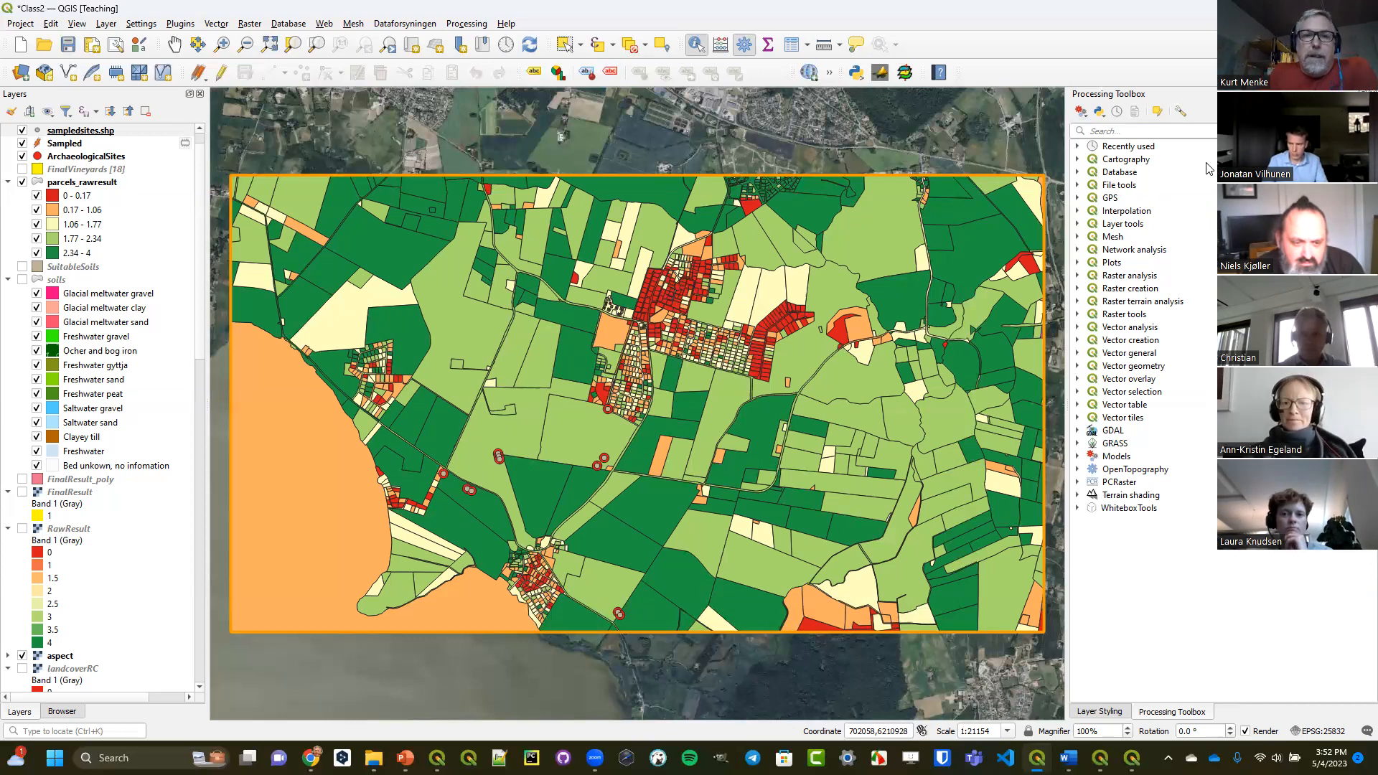
Examine the raster file formats offered when browsing for a raster dataset in the Data Source Manager, and close both dialogs without adding anything.
left_click(20, 71)
left_click(251, 188)
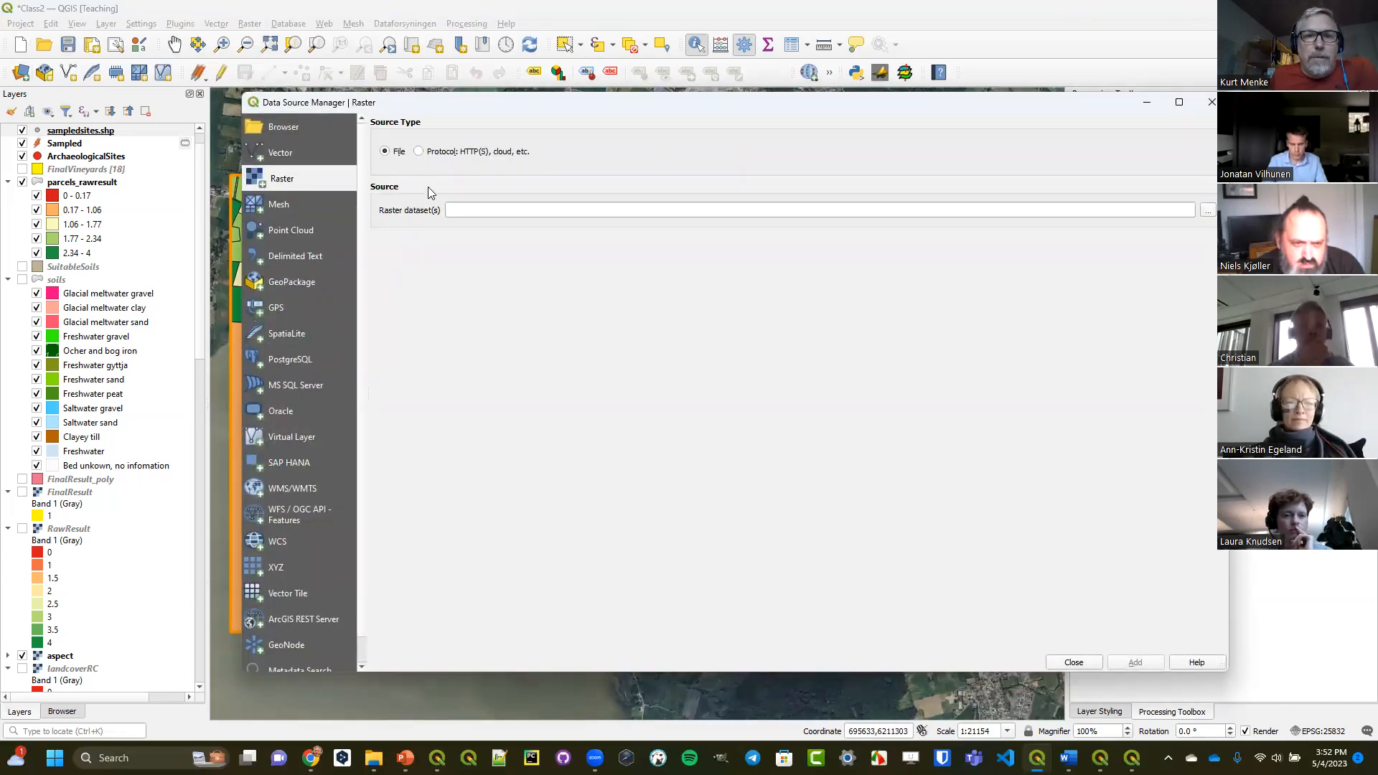
left_click(1208, 210)
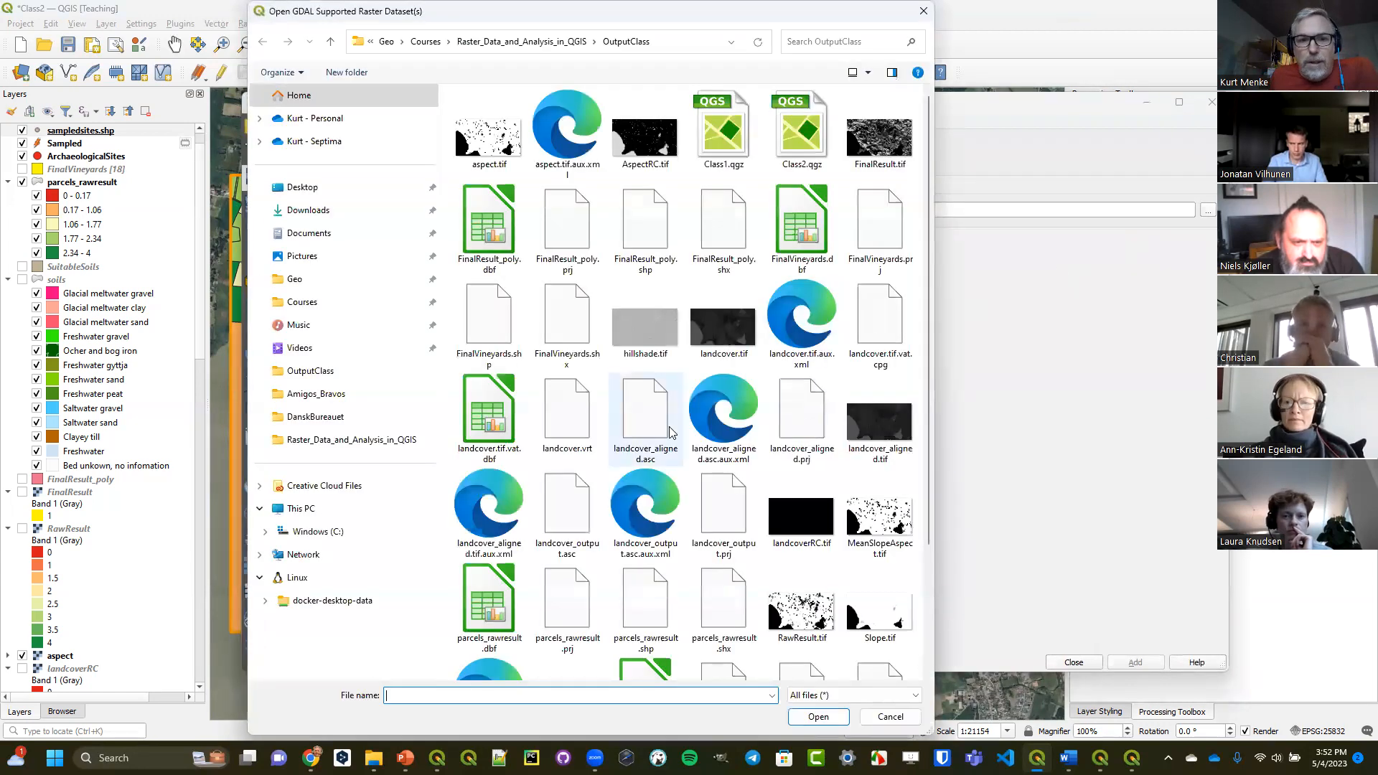
left_click_drag(584, 8, 609, 104)
left_click(882, 511)
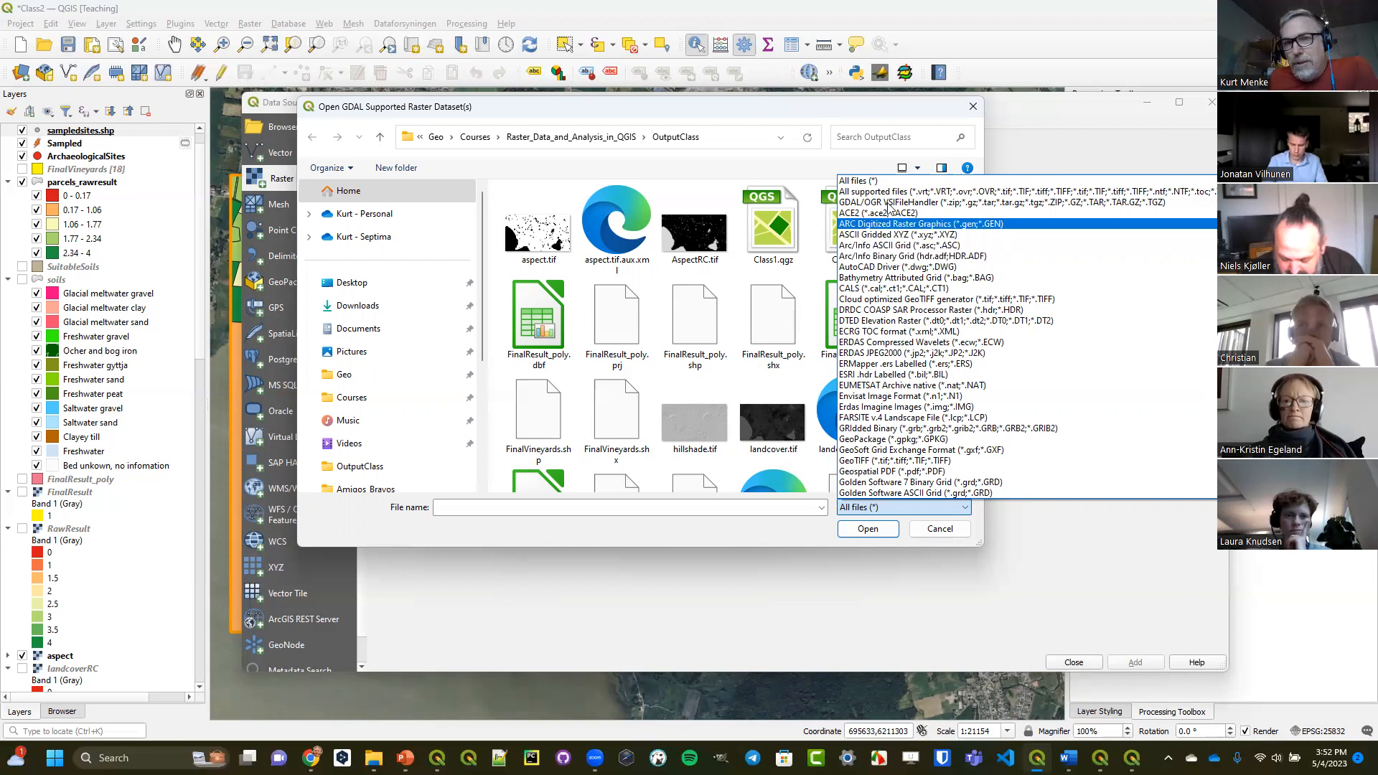
left_click(893, 109)
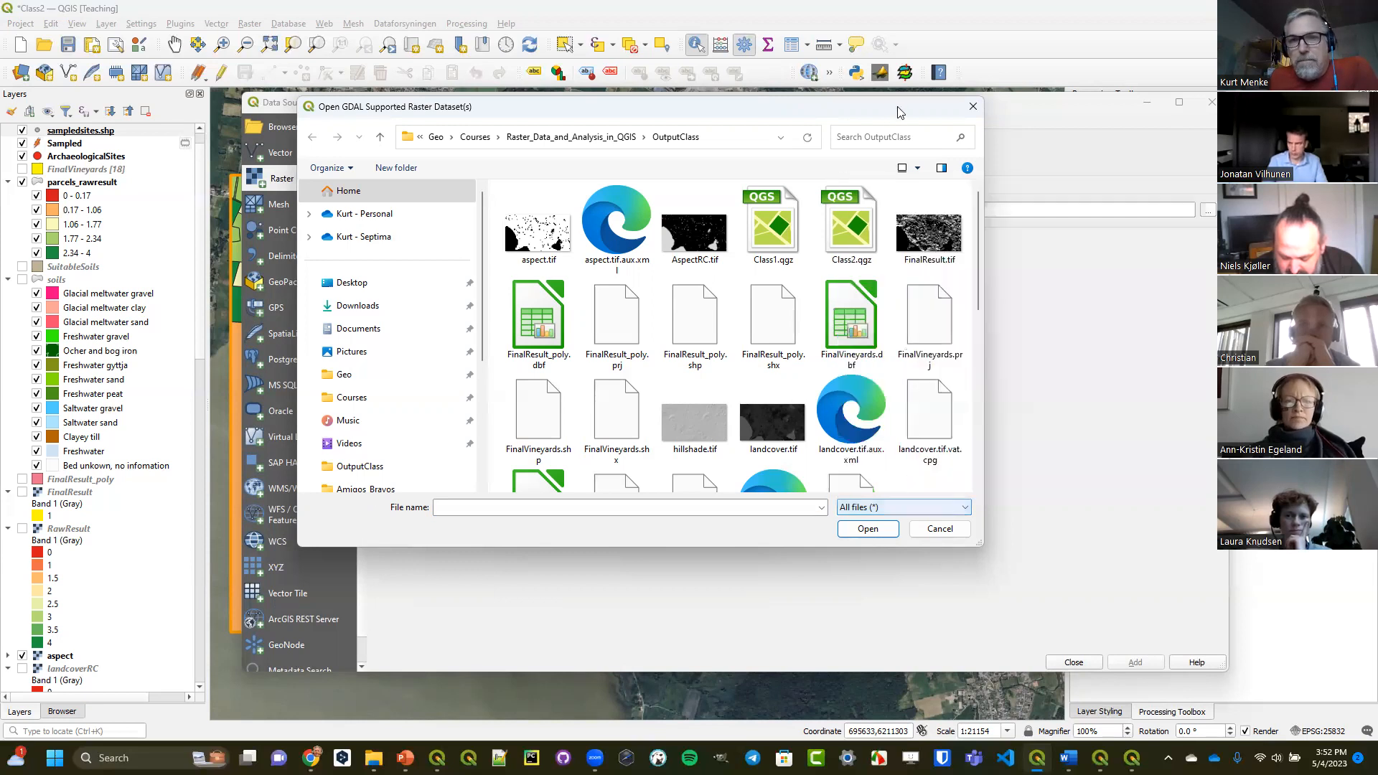
left_click(973, 106)
left_click(1211, 102)
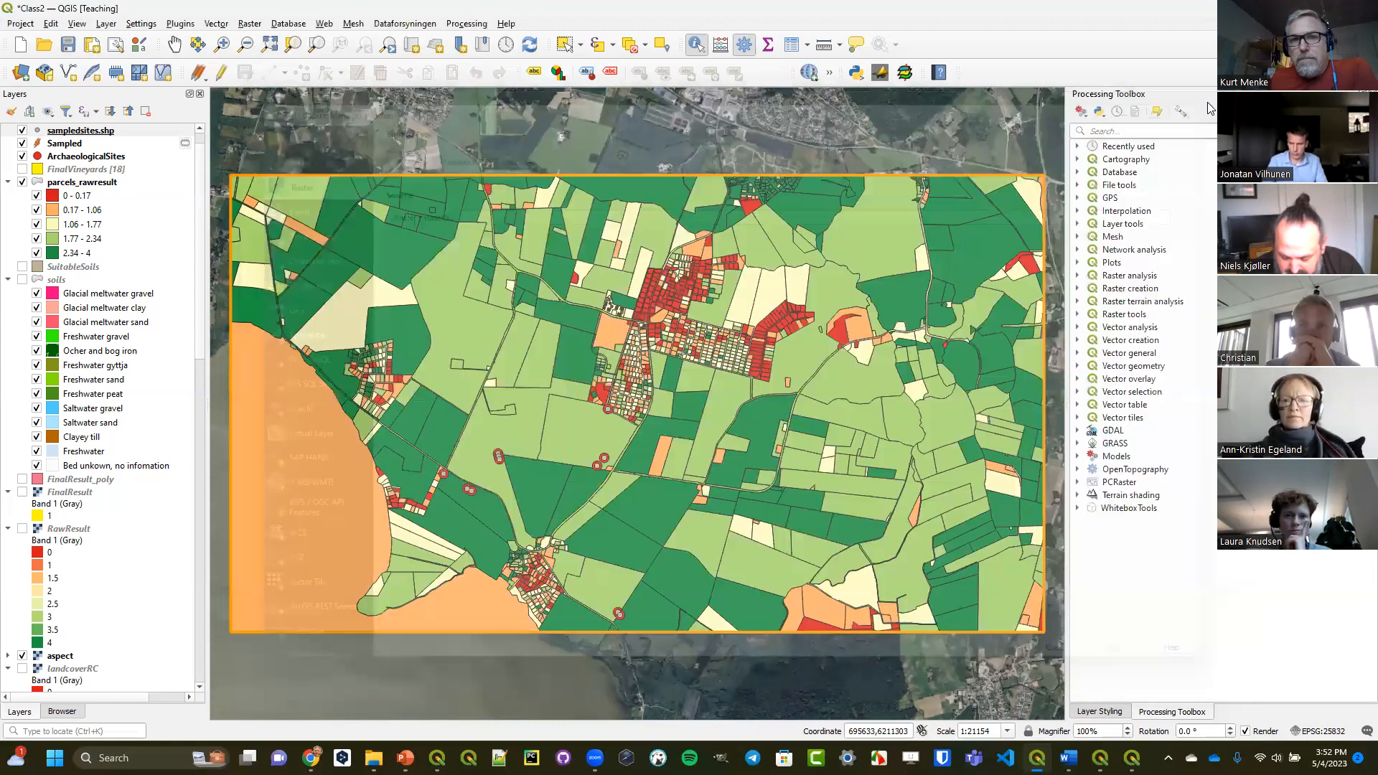